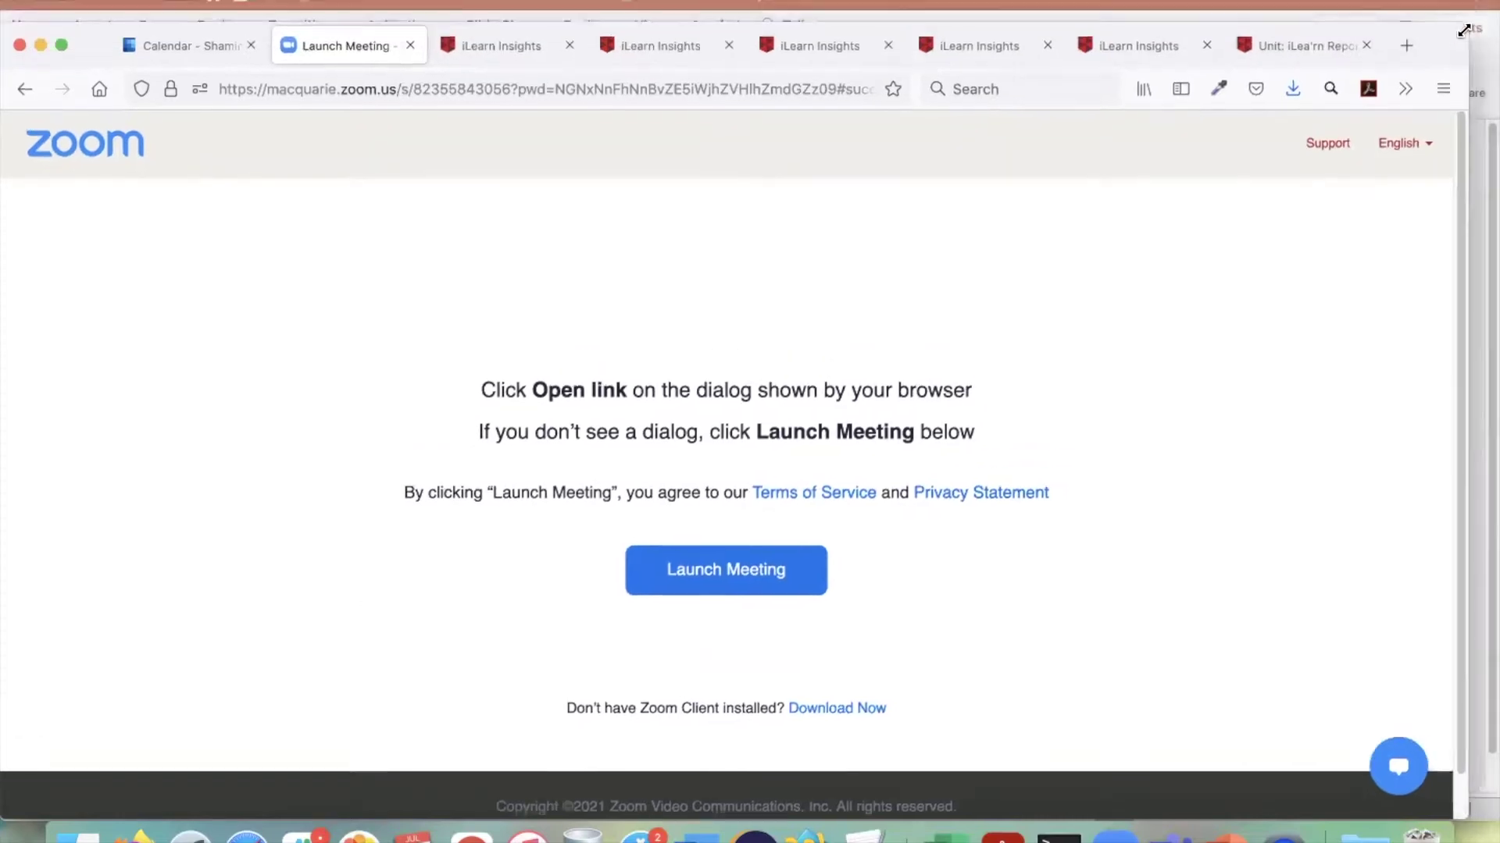
# - Open the iLearn Insights dashboard of the iLearn Report Sandbox unit from its course page
pyautogui.click(1338, 46)
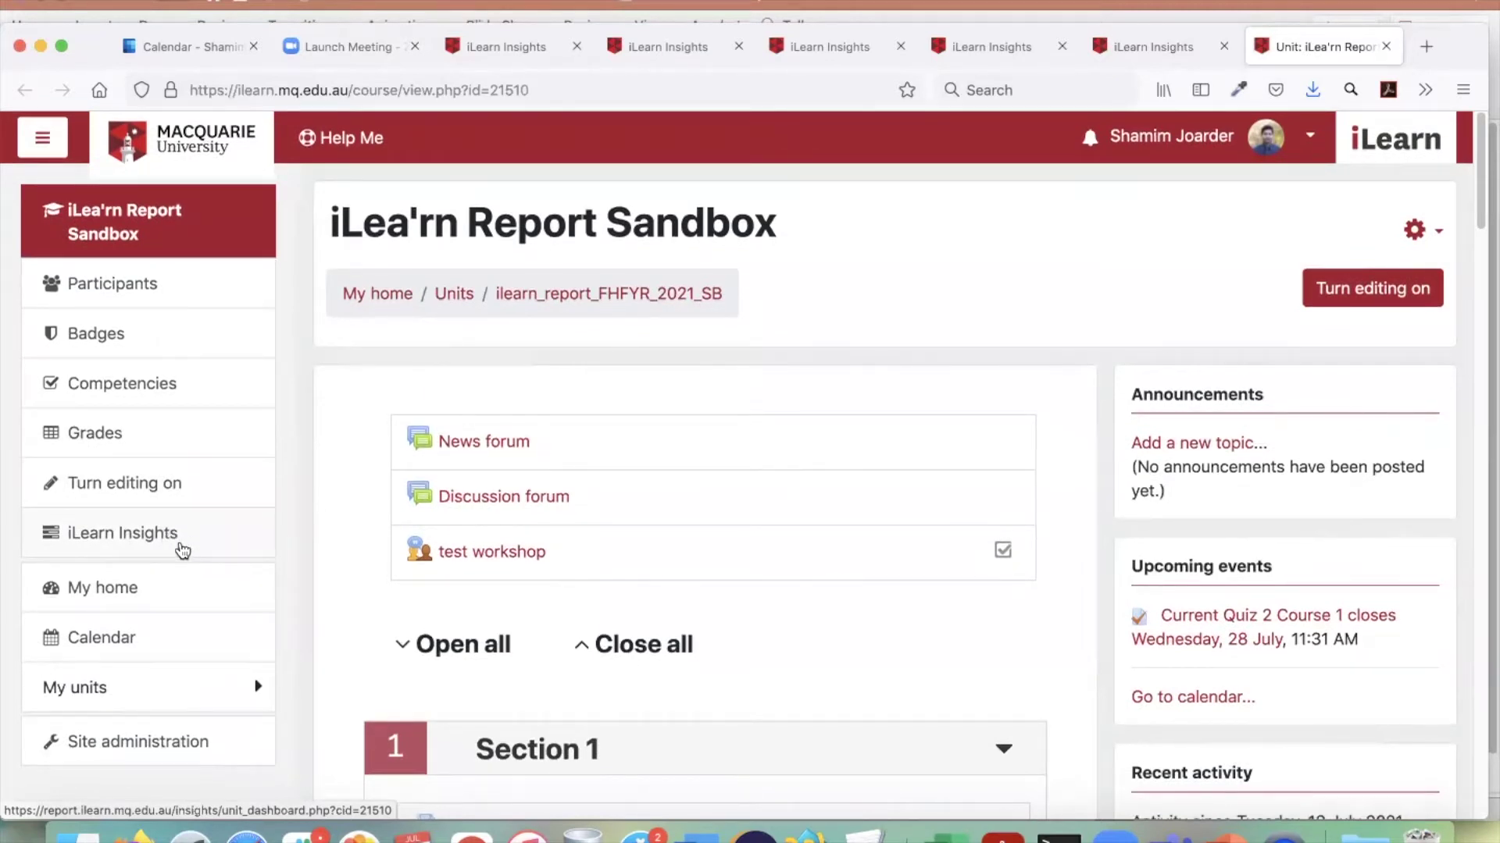
pyautogui.click(145, 539)
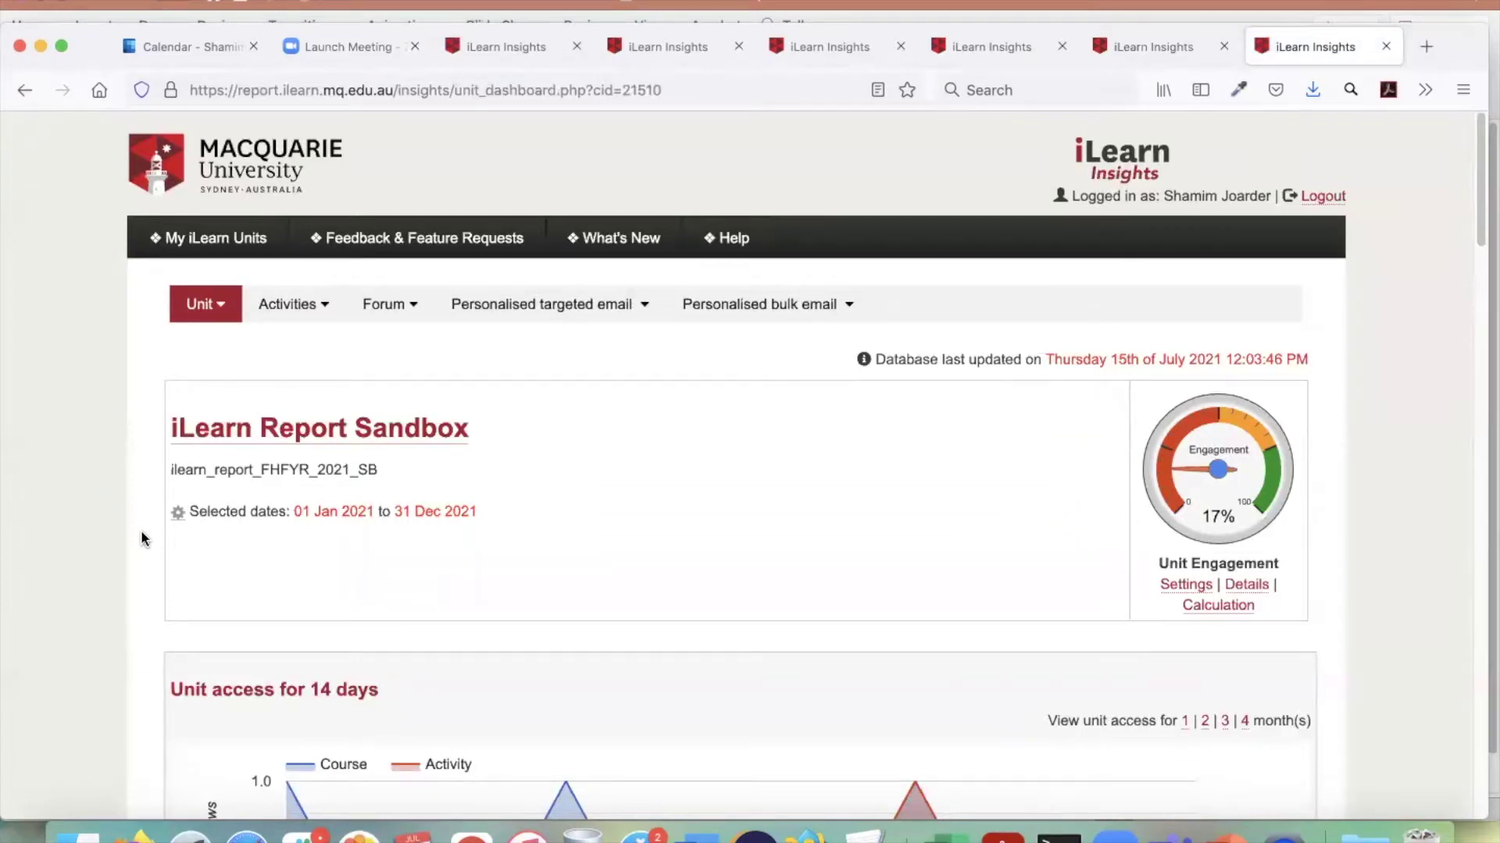
# - Look through the first three open iLearn insights sandbox dashboards, continuing down the third one to its student login sections
pyautogui.click(500, 82)
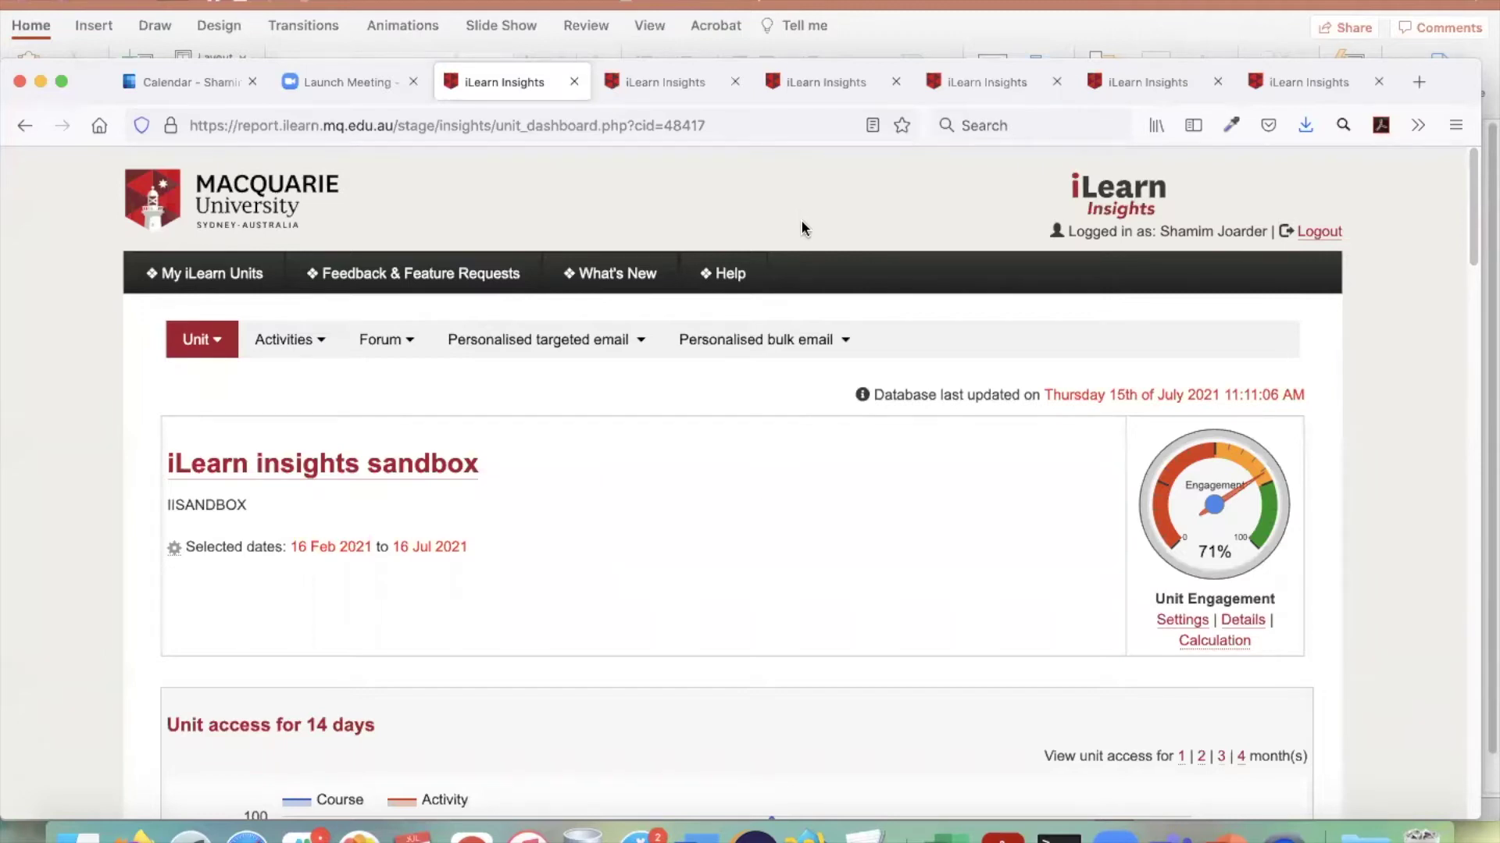
pyautogui.click(661, 83)
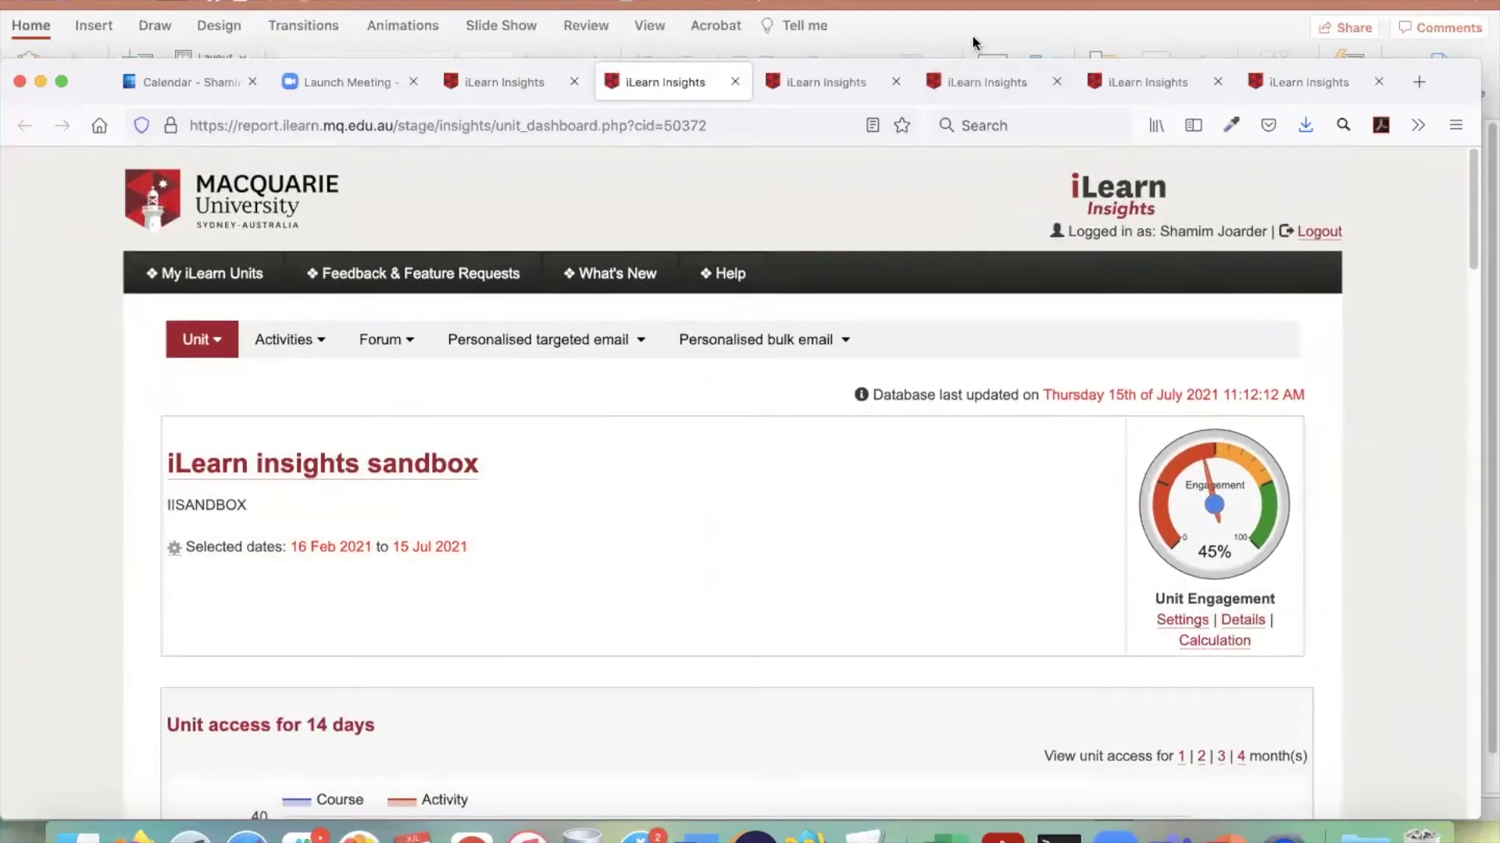
pyautogui.click(826, 82)
pyautogui.moveTo(547, 339)
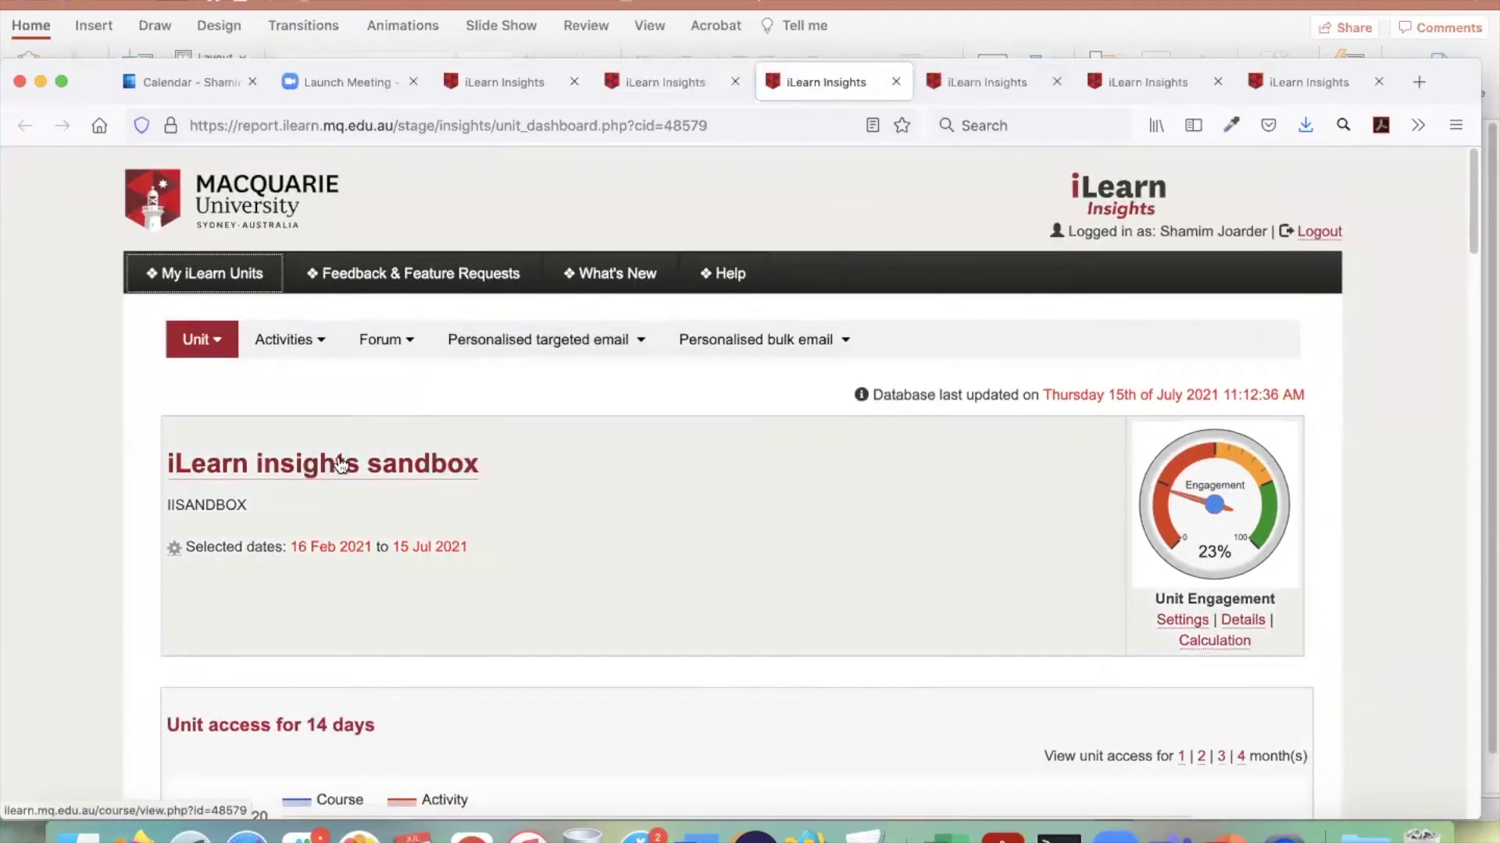
pyautogui.scroll(-8, 574, 502)
pyautogui.scroll(-10, 574, 495)
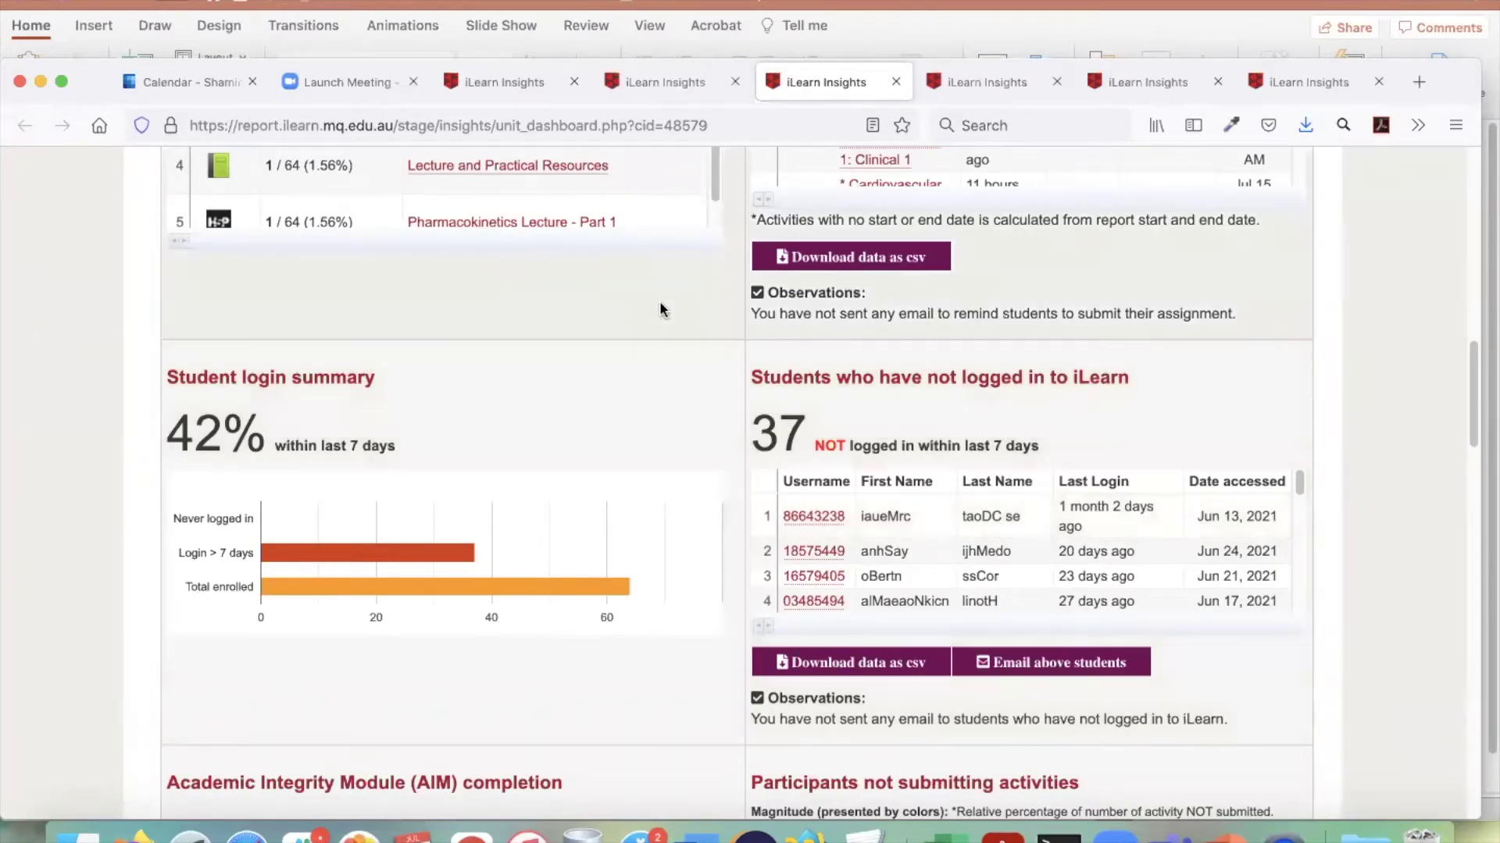
# - Return to the first iLearn insights sandbox dashboard and examine its navigation options, unit details, selected dates and engagement gauge
pyautogui.click(485, 82)
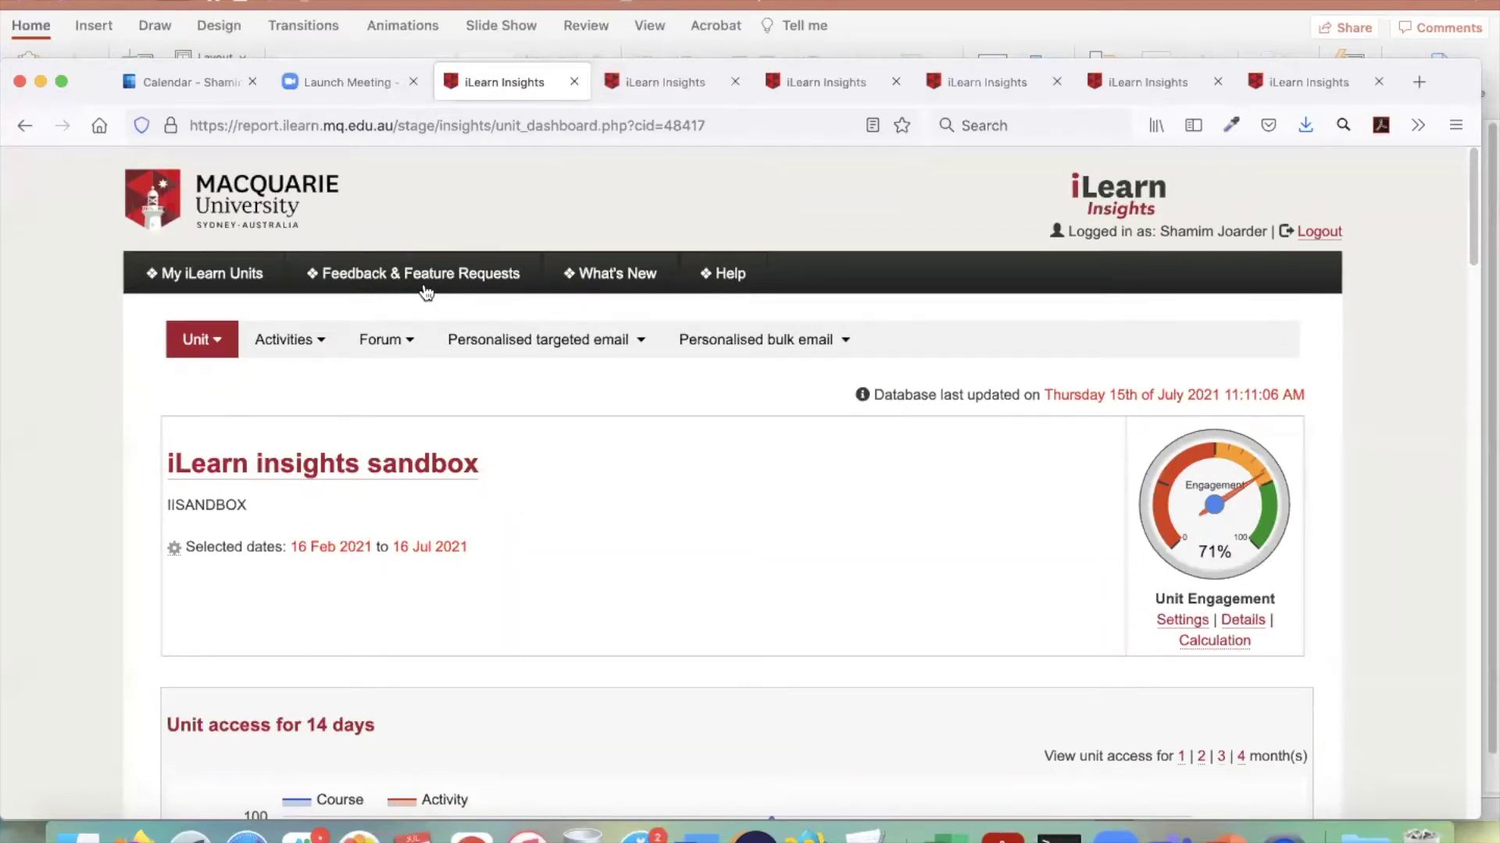
pyautogui.rightClick(473, 275)
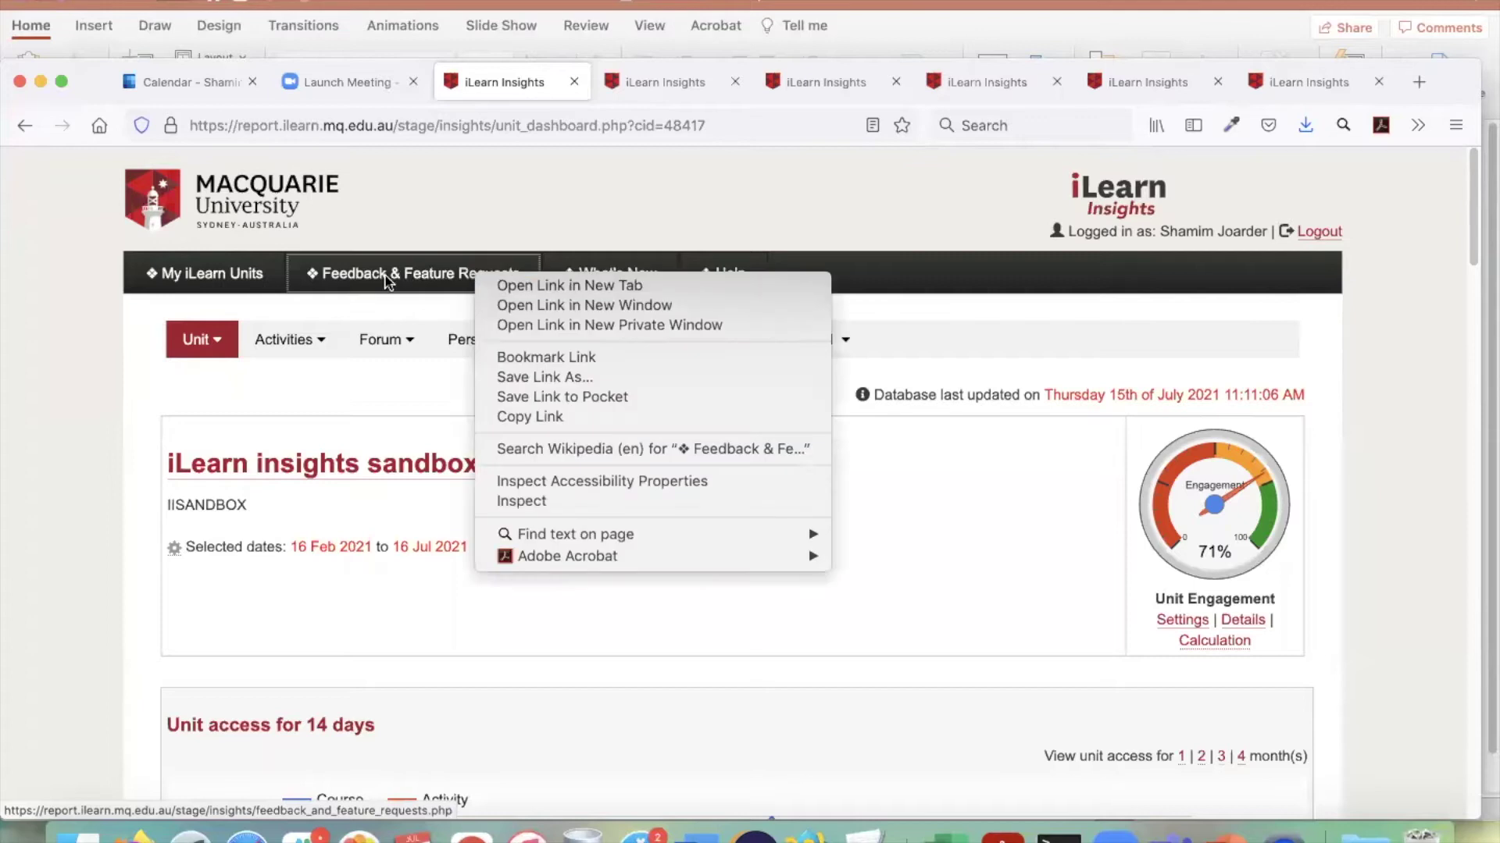
pyautogui.click(535, 216)
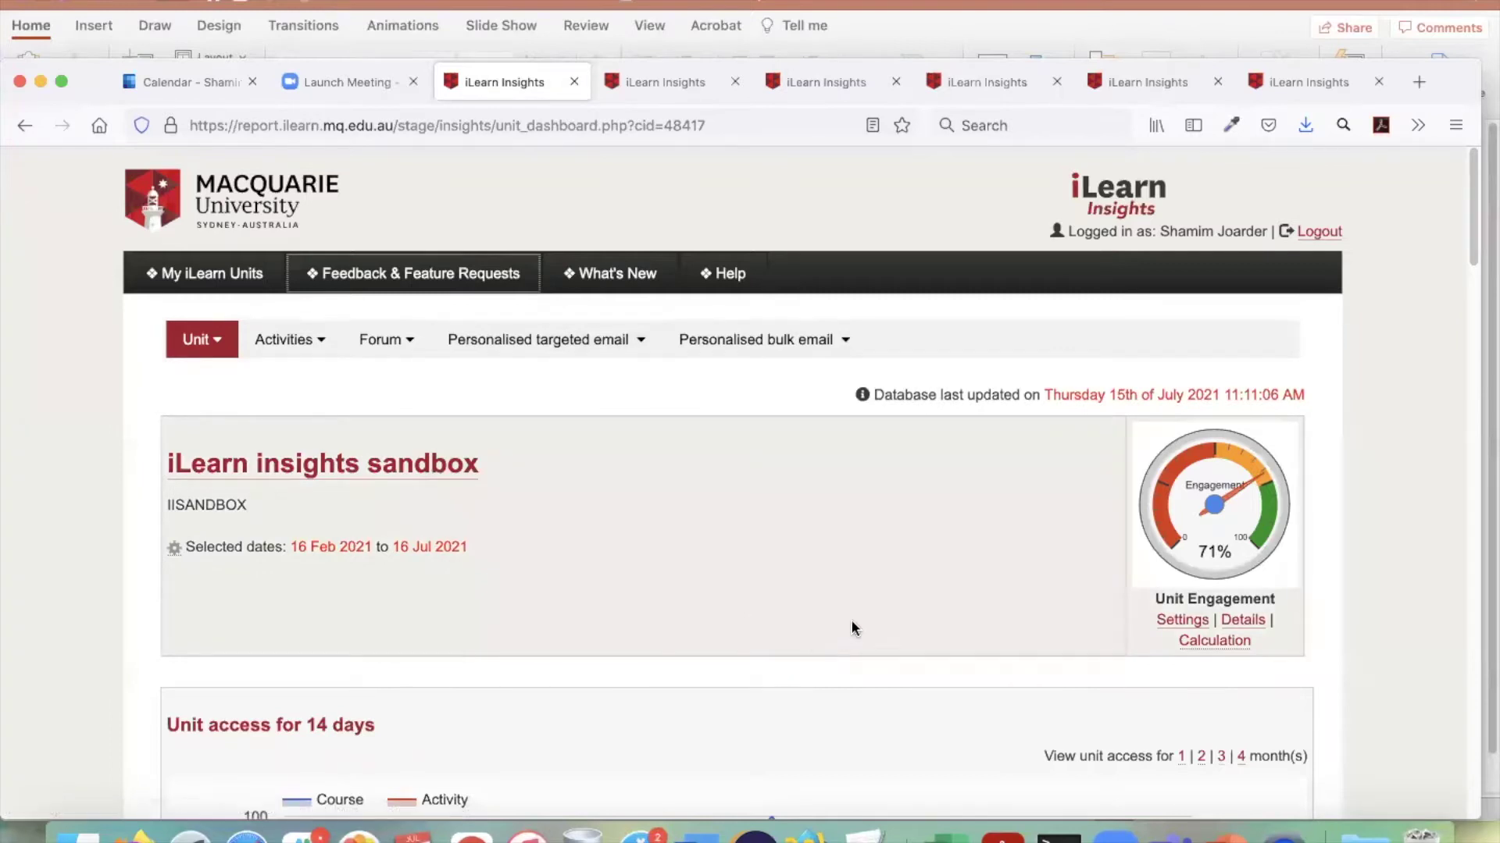
pyautogui.scroll(-2, 881, 606)
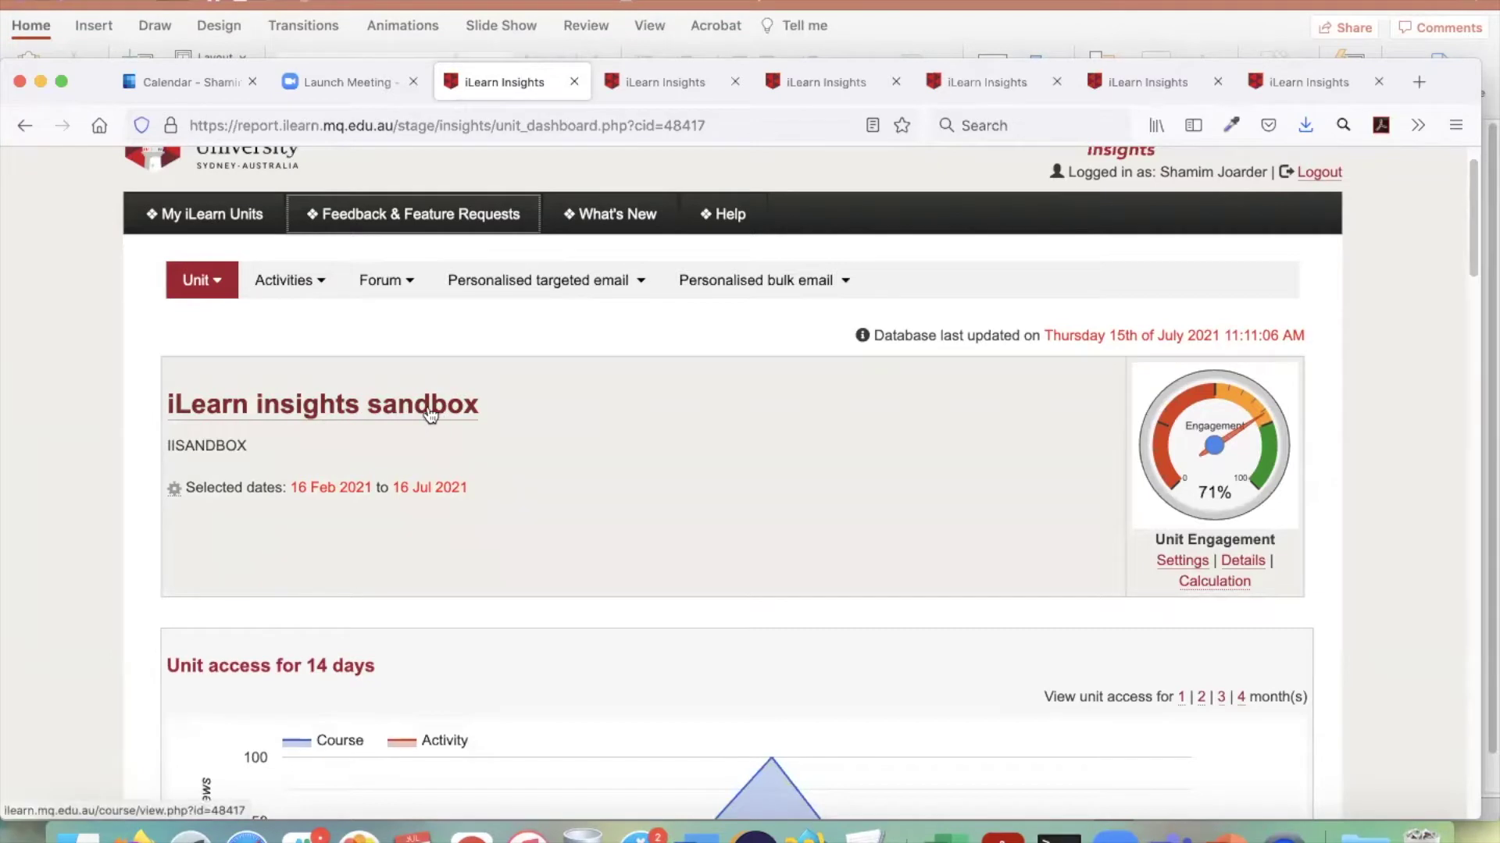
pyautogui.scroll(-1, 430, 414)
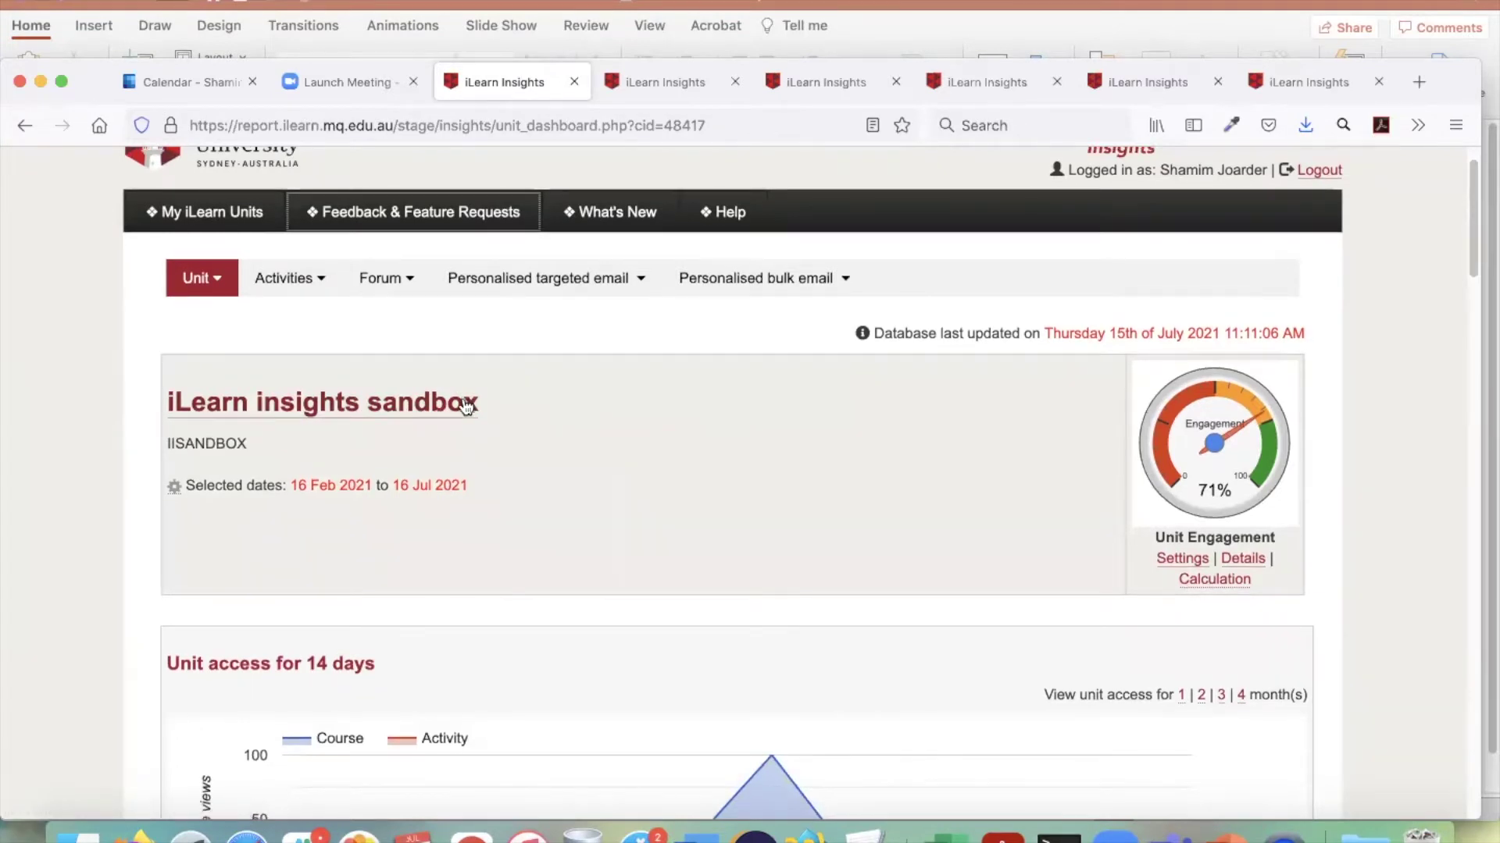
pyautogui.scroll(1, 468, 407)
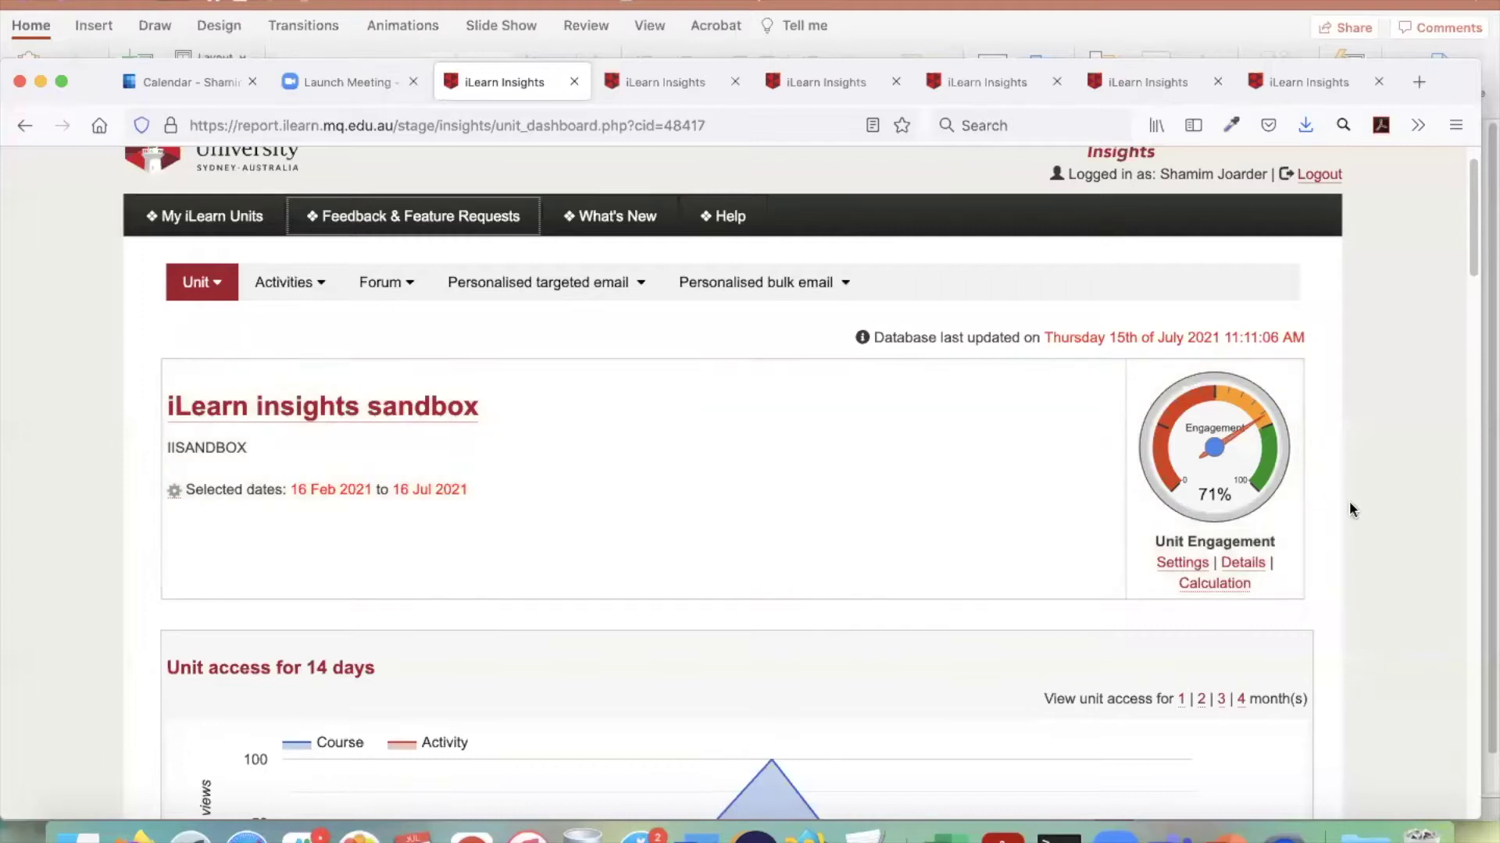
# - Examine the 14-day unit access chart, checking the activity and course views for 09 Jul
pyautogui.scroll(-3, 1377, 508)
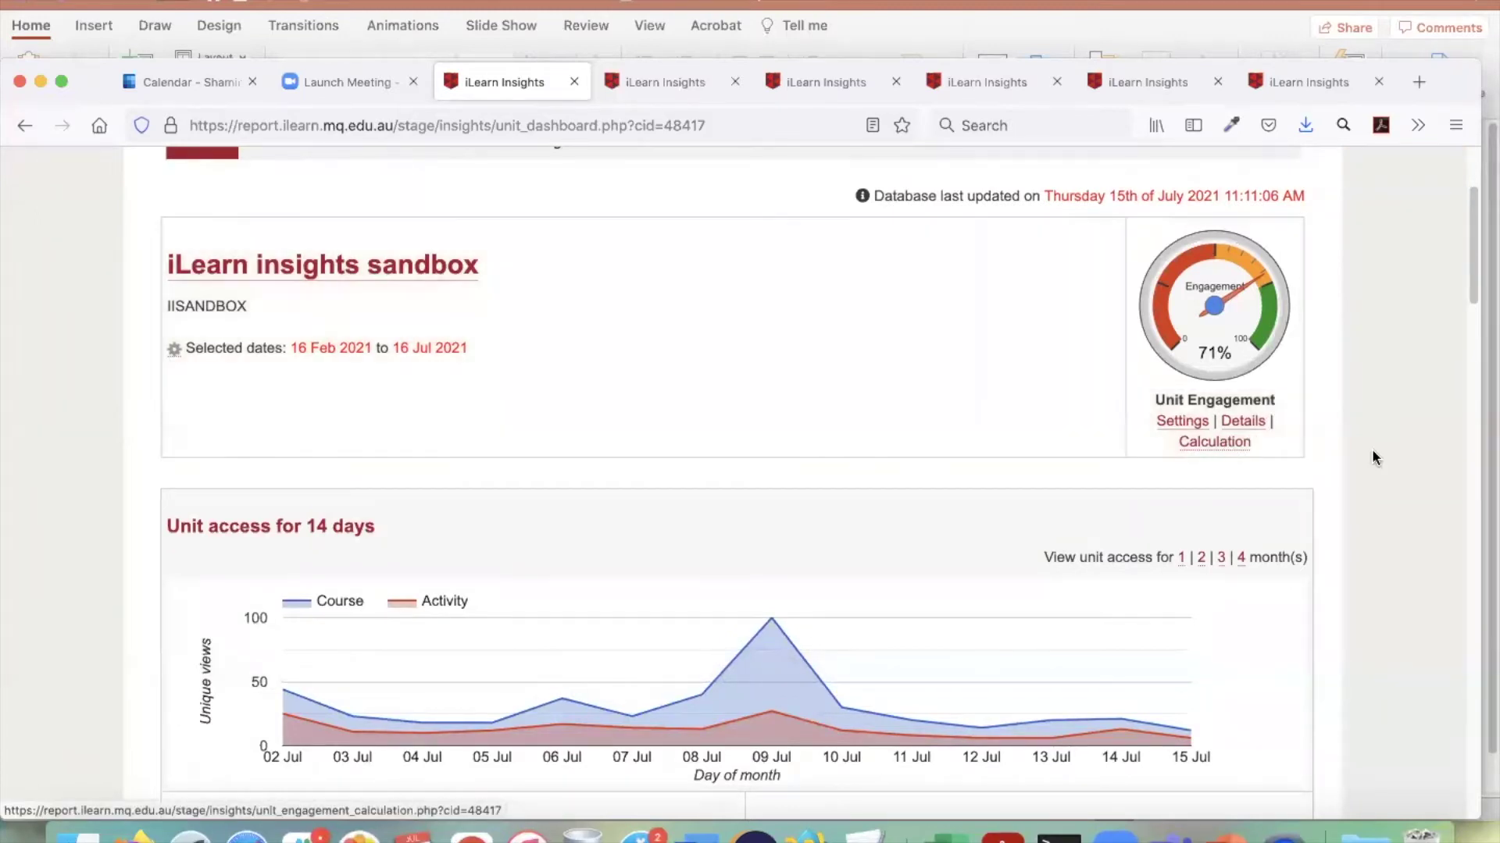
pyautogui.scroll(-4, 1373, 451)
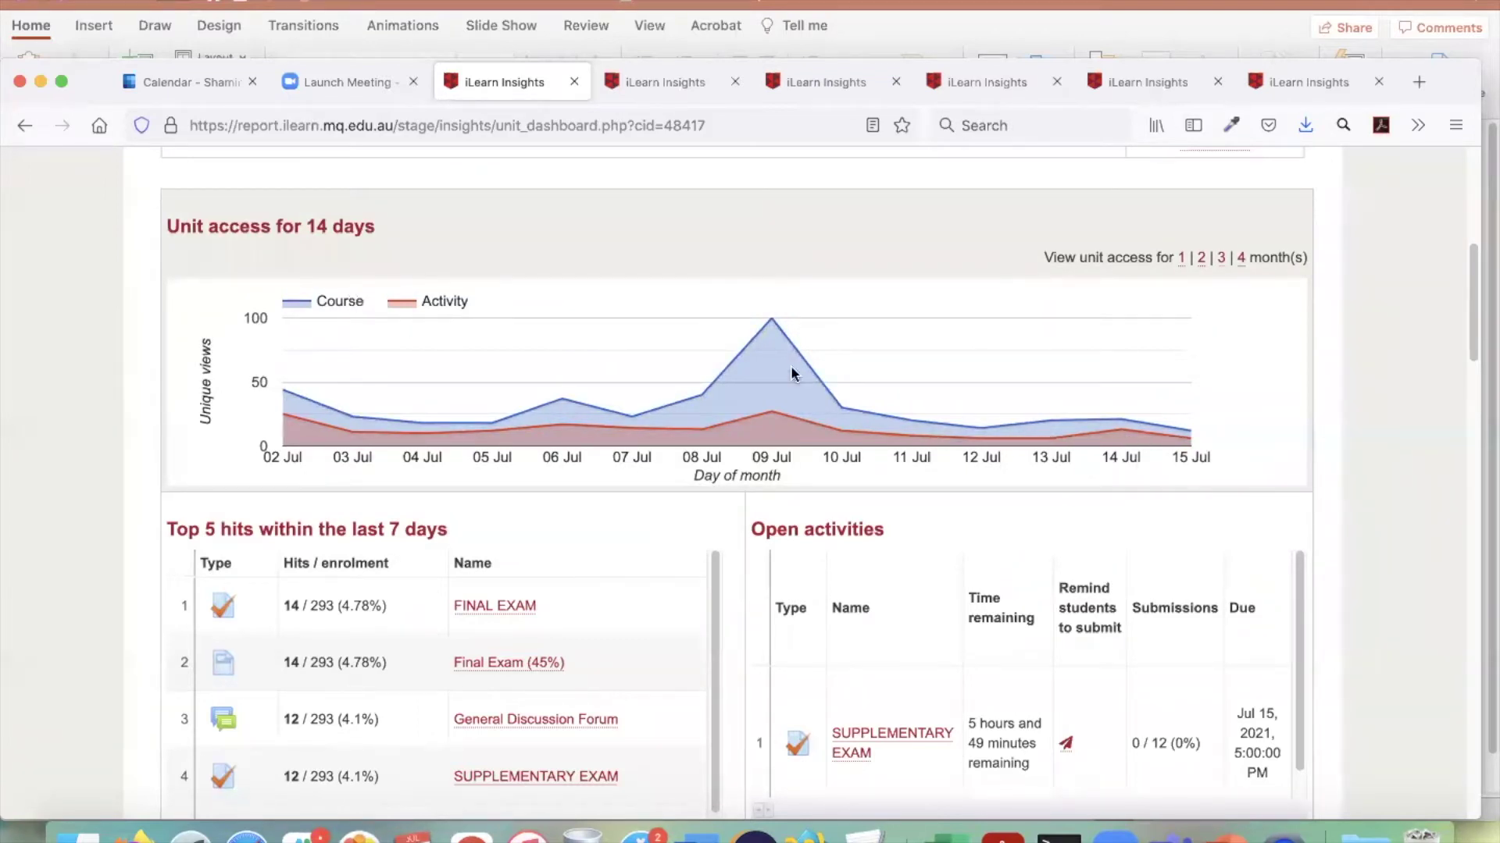
pyautogui.moveTo(772, 417)
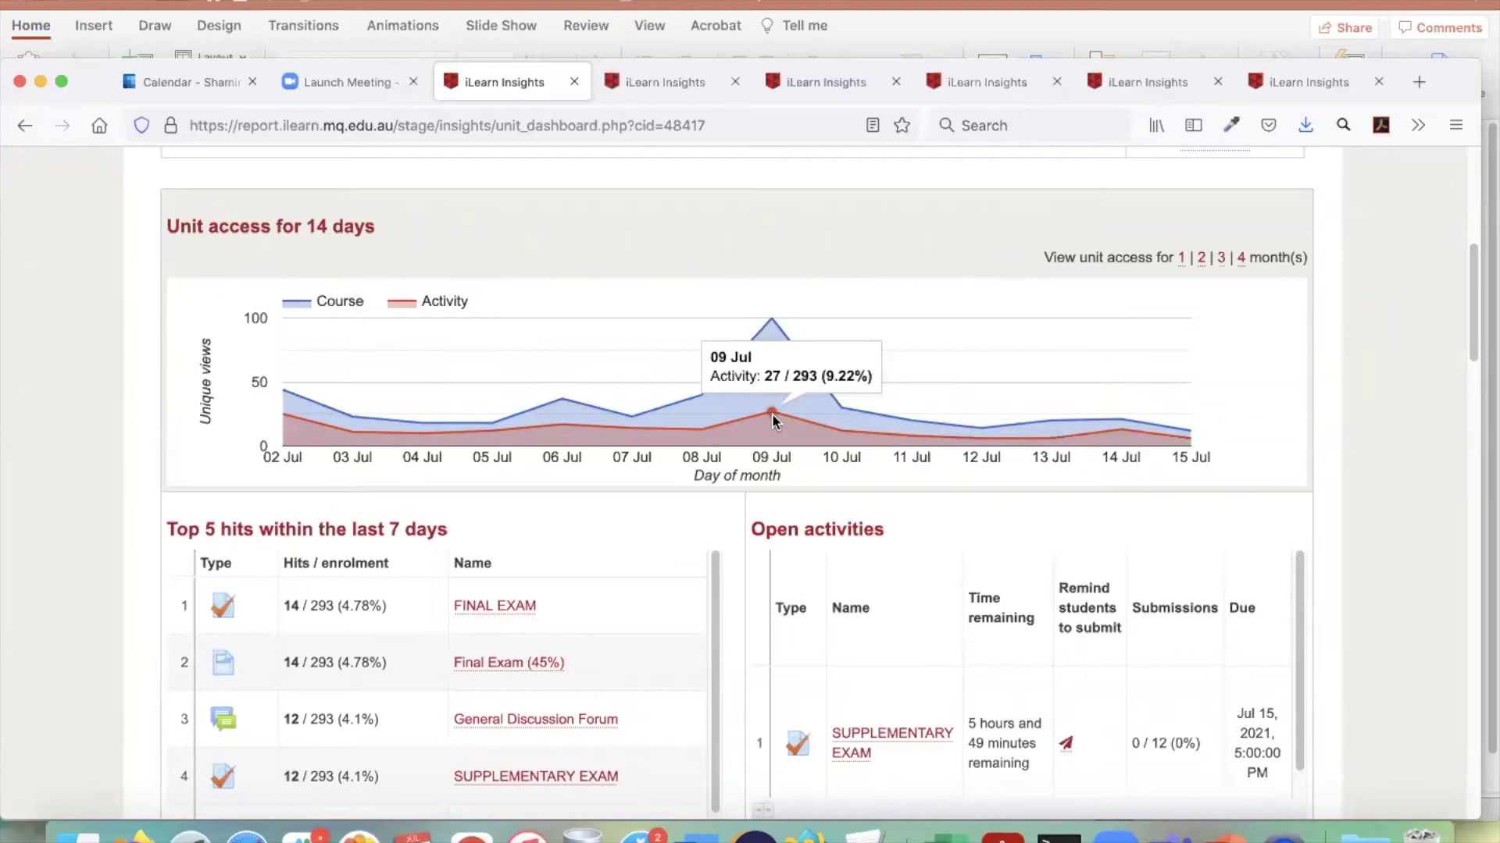
pyautogui.moveTo(770, 321)
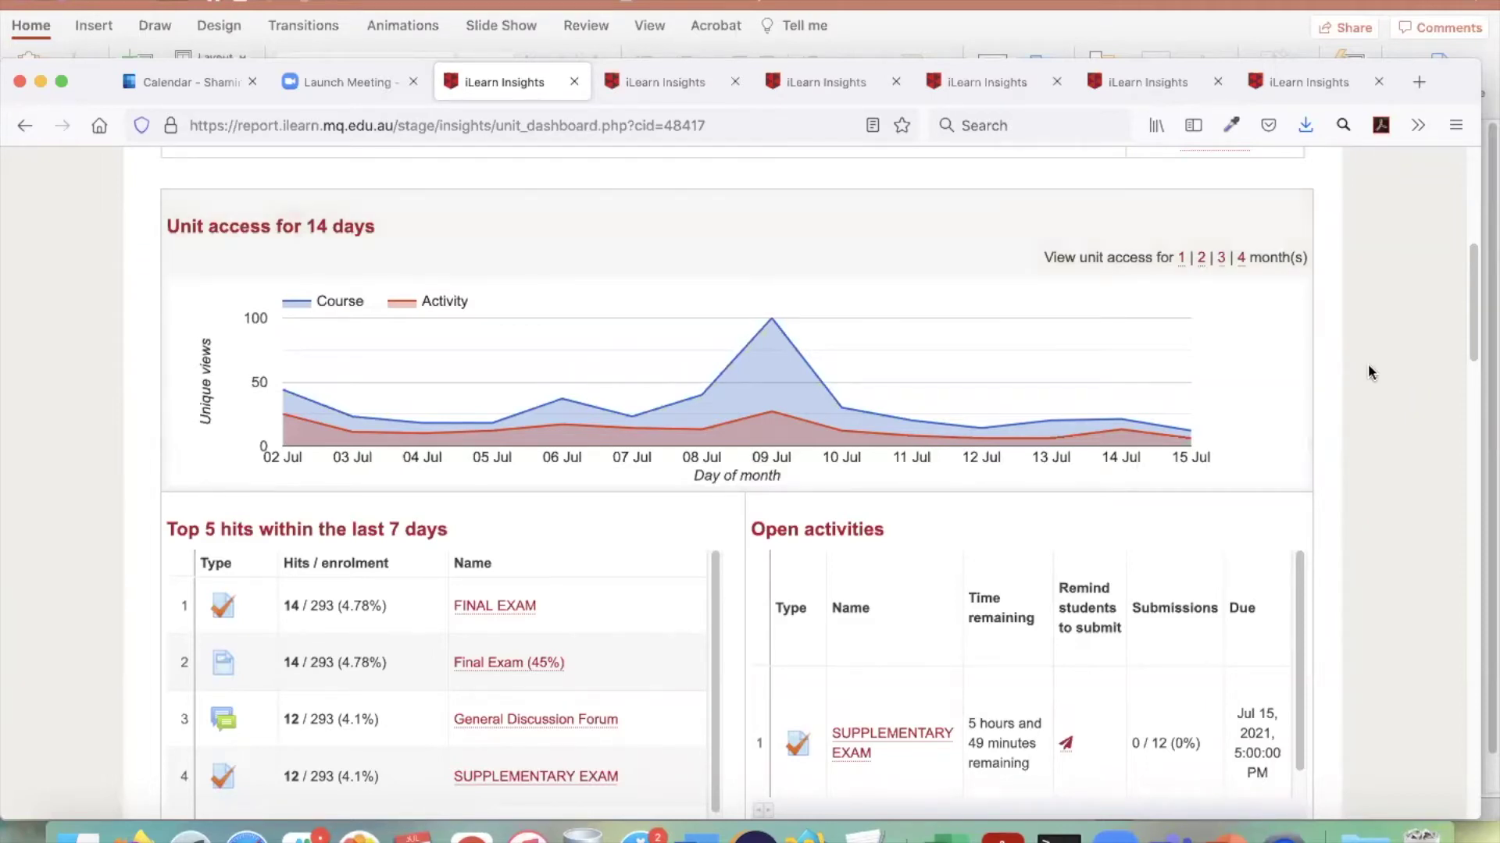
# - Examine the top 5 hits within the last 7 days and the open activities list with its submissions and reminder option
pyautogui.scroll(-5, 1368, 367)
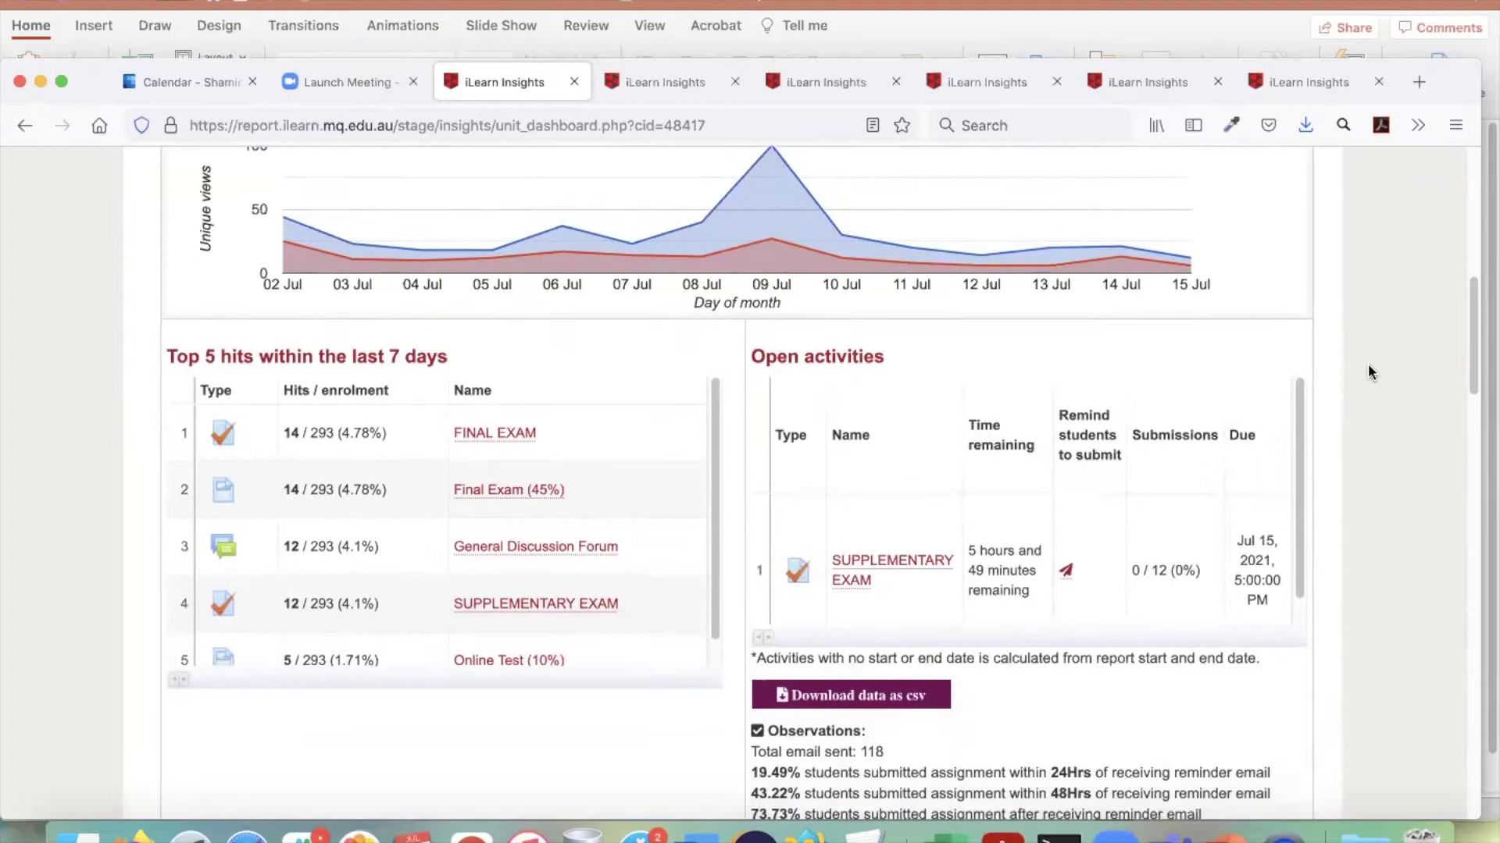
pyautogui.scroll(1, 1367, 363)
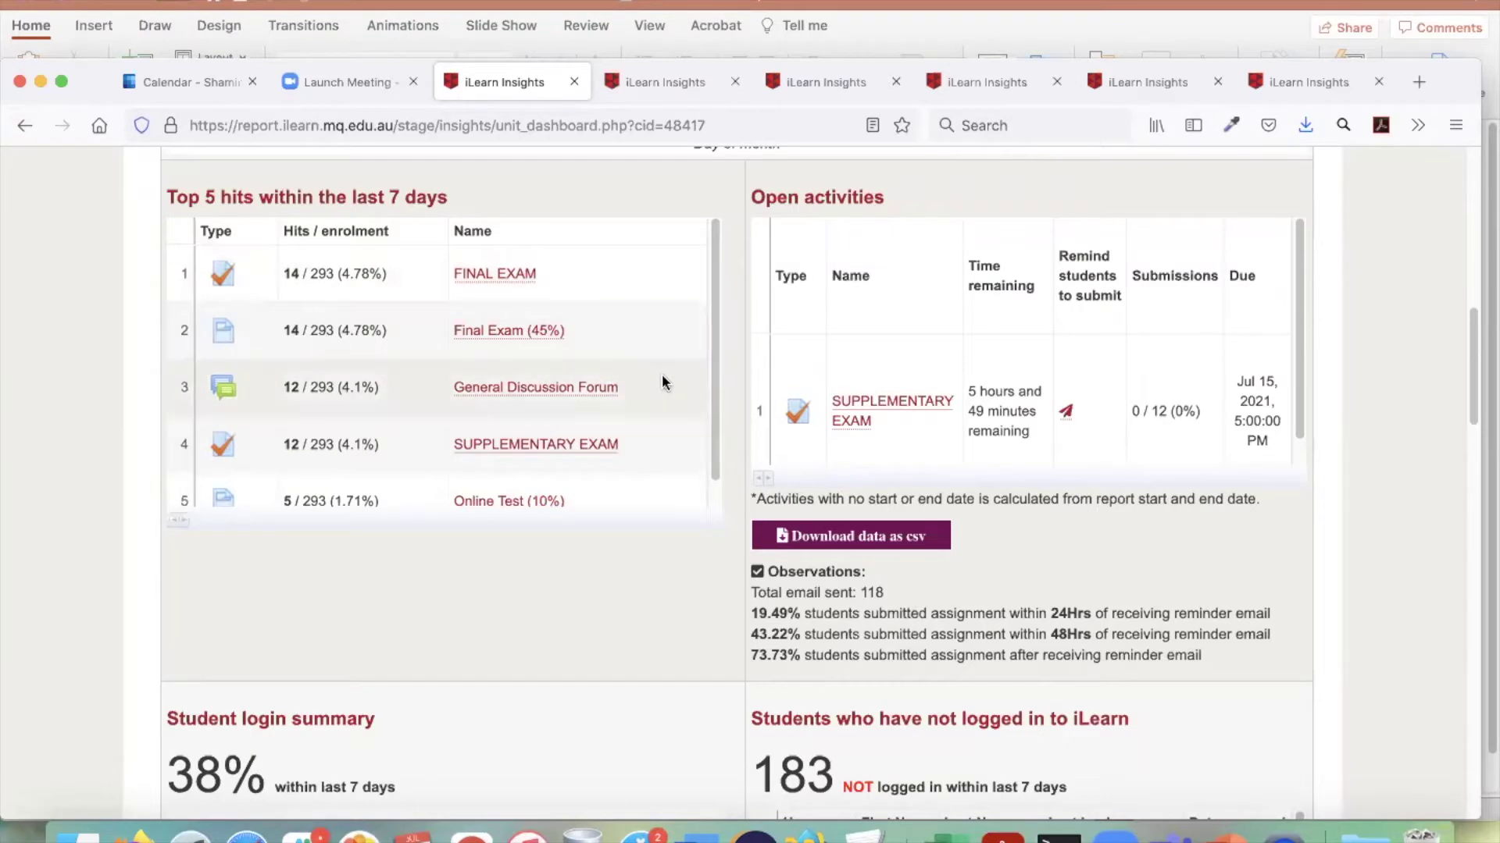
pyautogui.scroll(-1, 662, 373)
pyautogui.scroll(1, 662, 381)
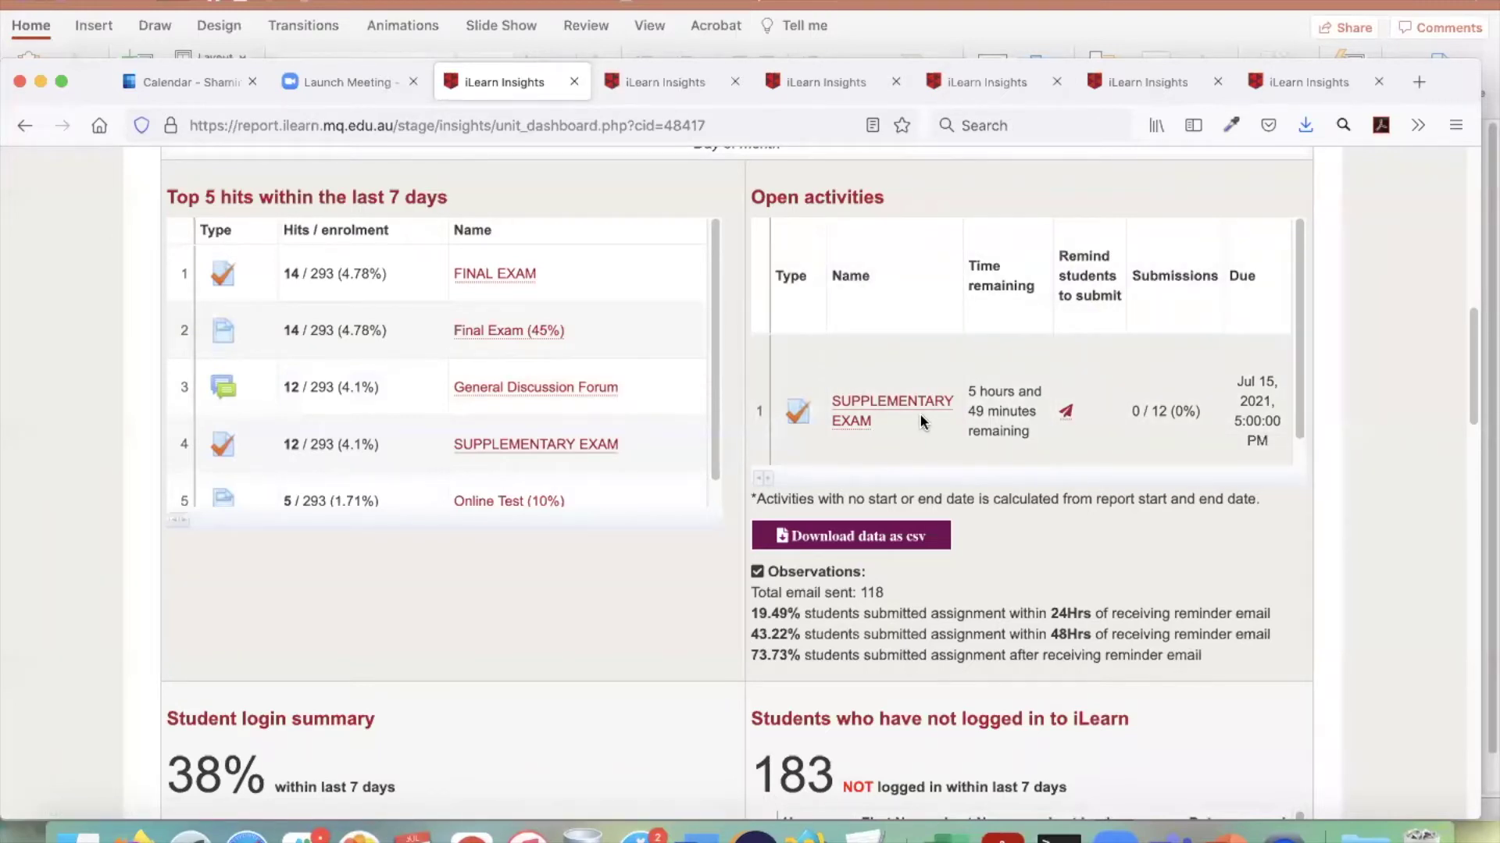
pyautogui.scroll(1, 1258, 440)
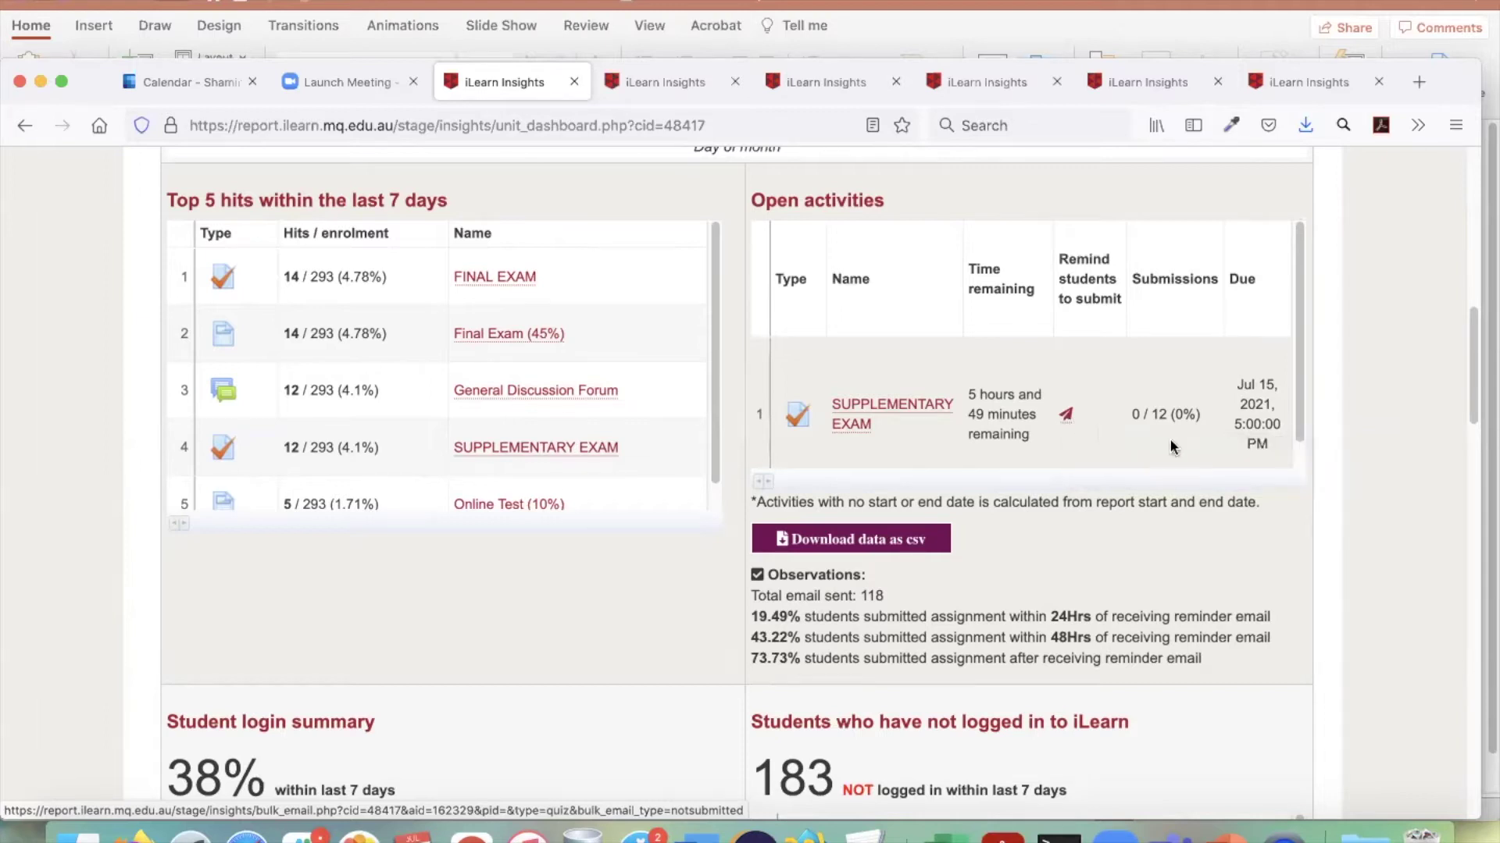
pyautogui.scroll(1, 1171, 438)
pyautogui.scroll(-1, 1118, 463)
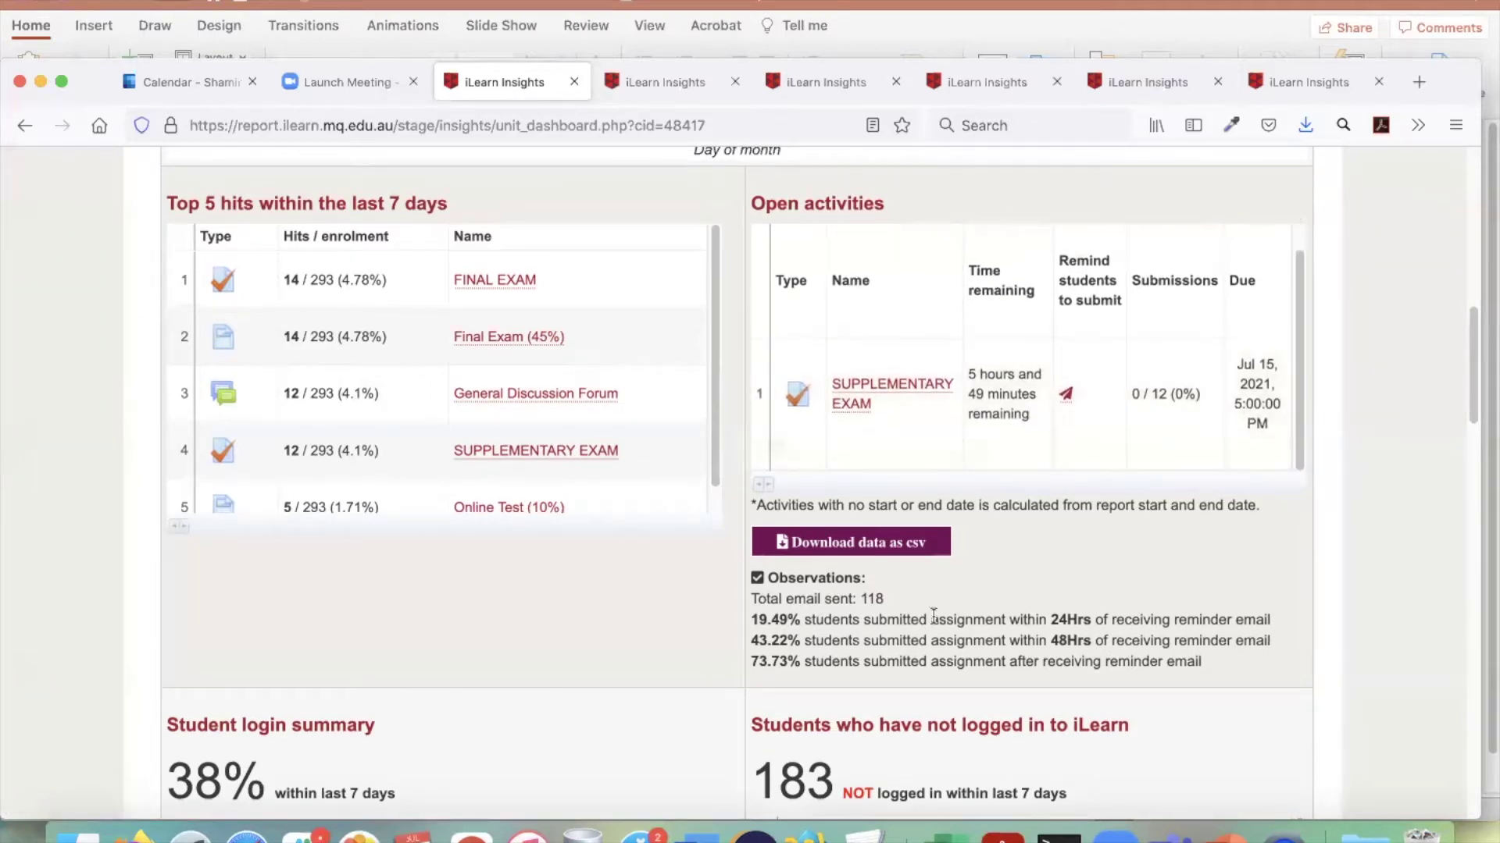
# - Highlight the Observations heading and the total number of emails sent below the open activities list
pyautogui.moveTo(769, 578); pyautogui.dragTo(886, 586)
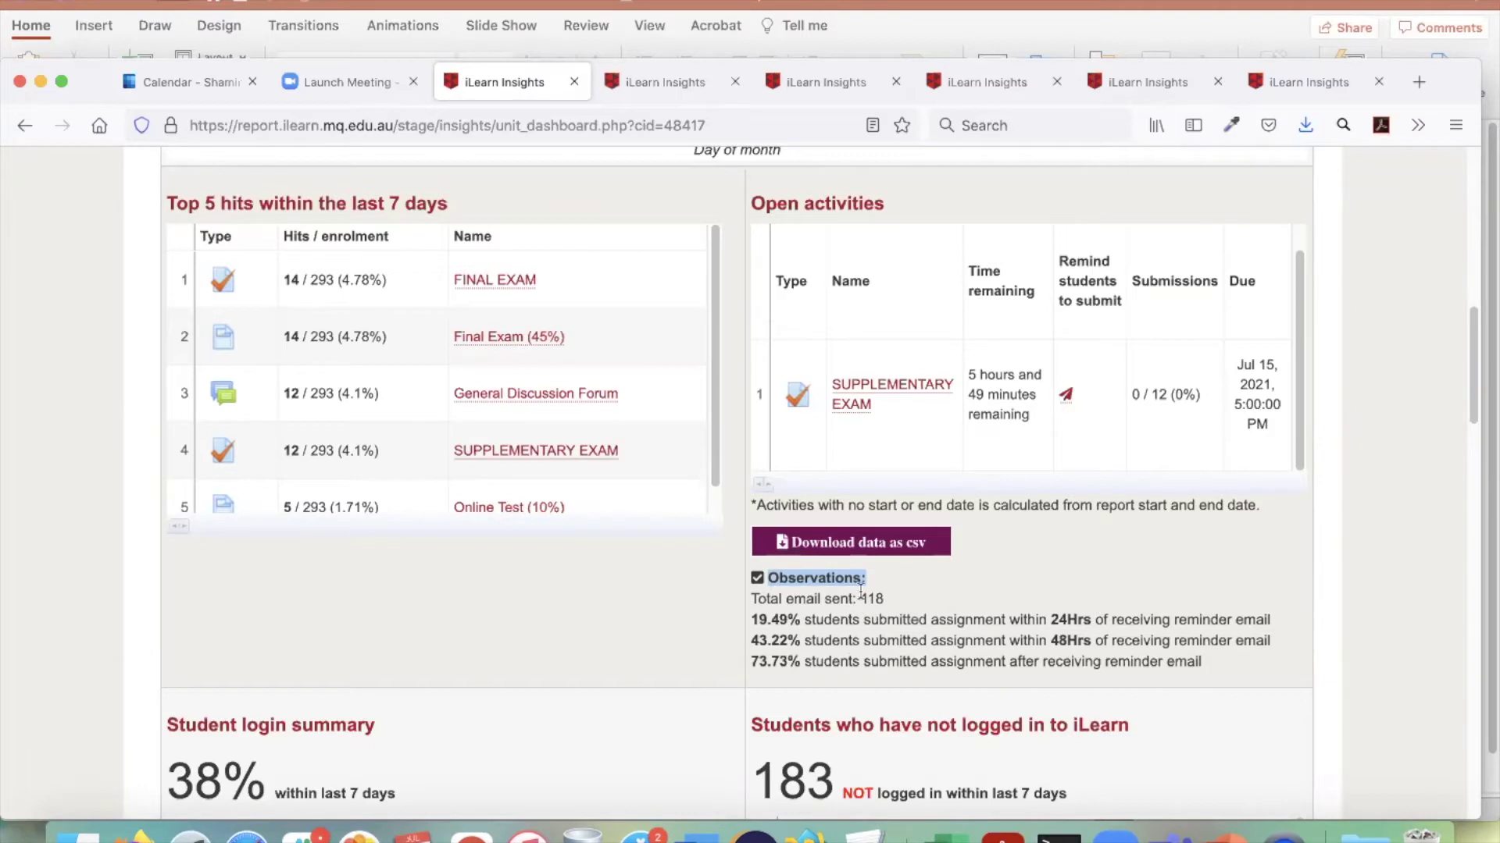
pyautogui.moveTo(860, 595); pyautogui.dragTo(888, 600)
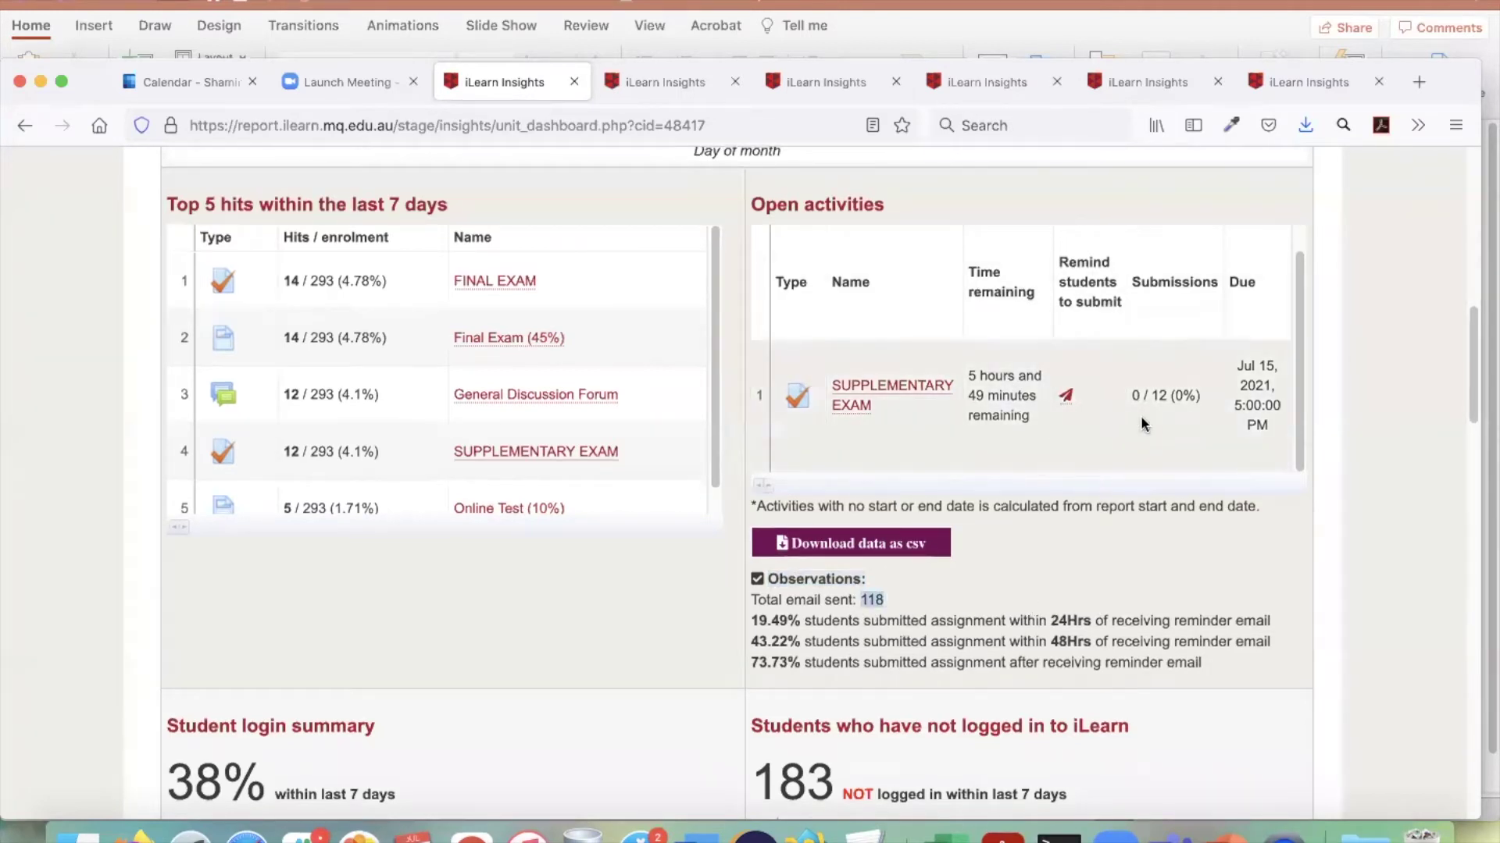
pyautogui.scroll(1, 1016, 547)
pyautogui.scroll(1, 1015, 643)
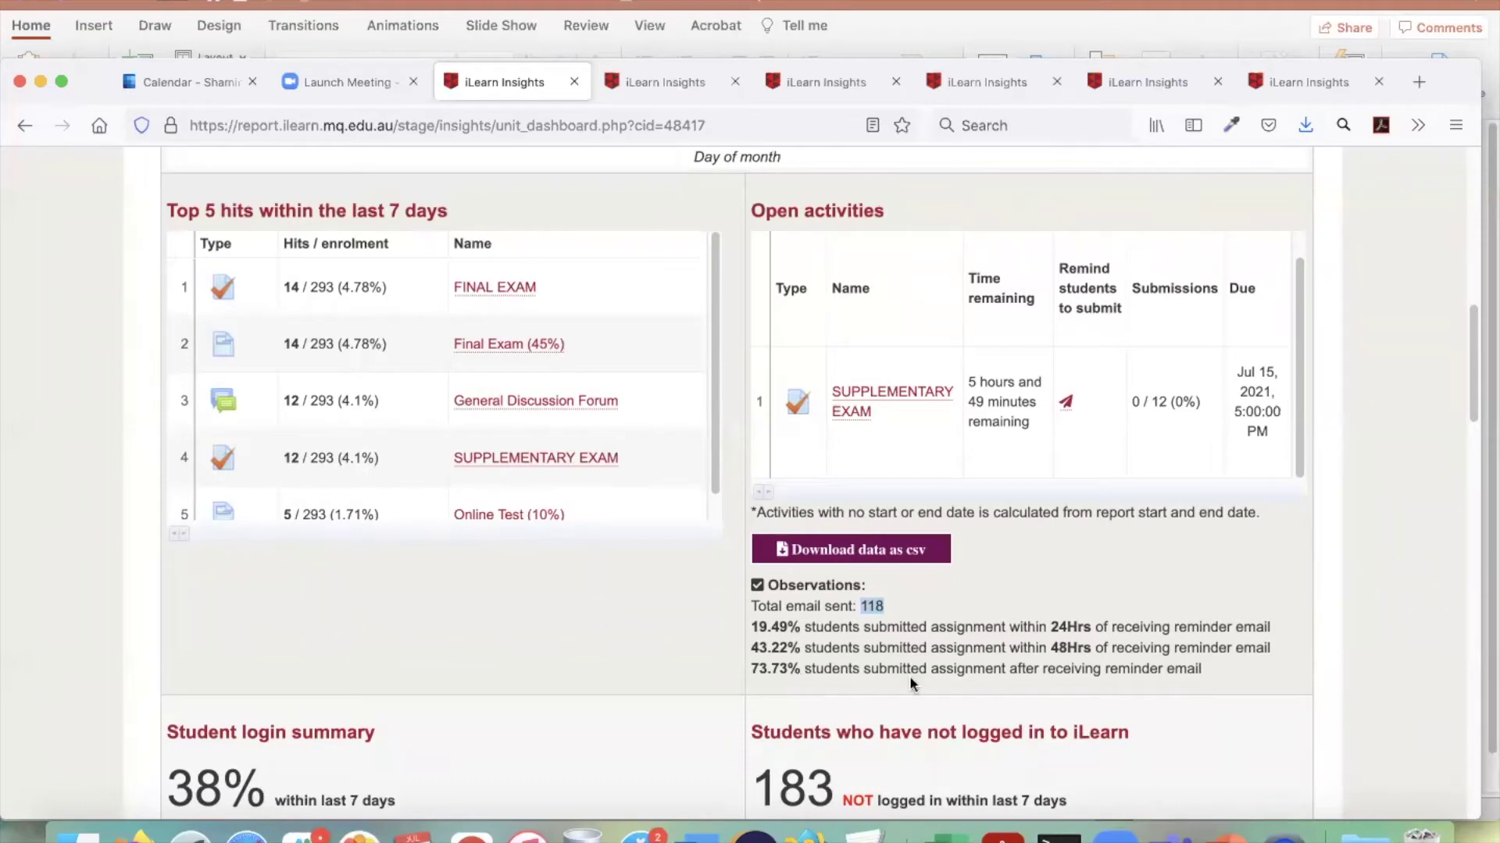
# - Examine each bar of the student login summary and highlight the Observations heading for students who have not logged in to iLearn
pyautogui.scroll(-5, 1125, 674)
pyautogui.scroll(-3, 1126, 674)
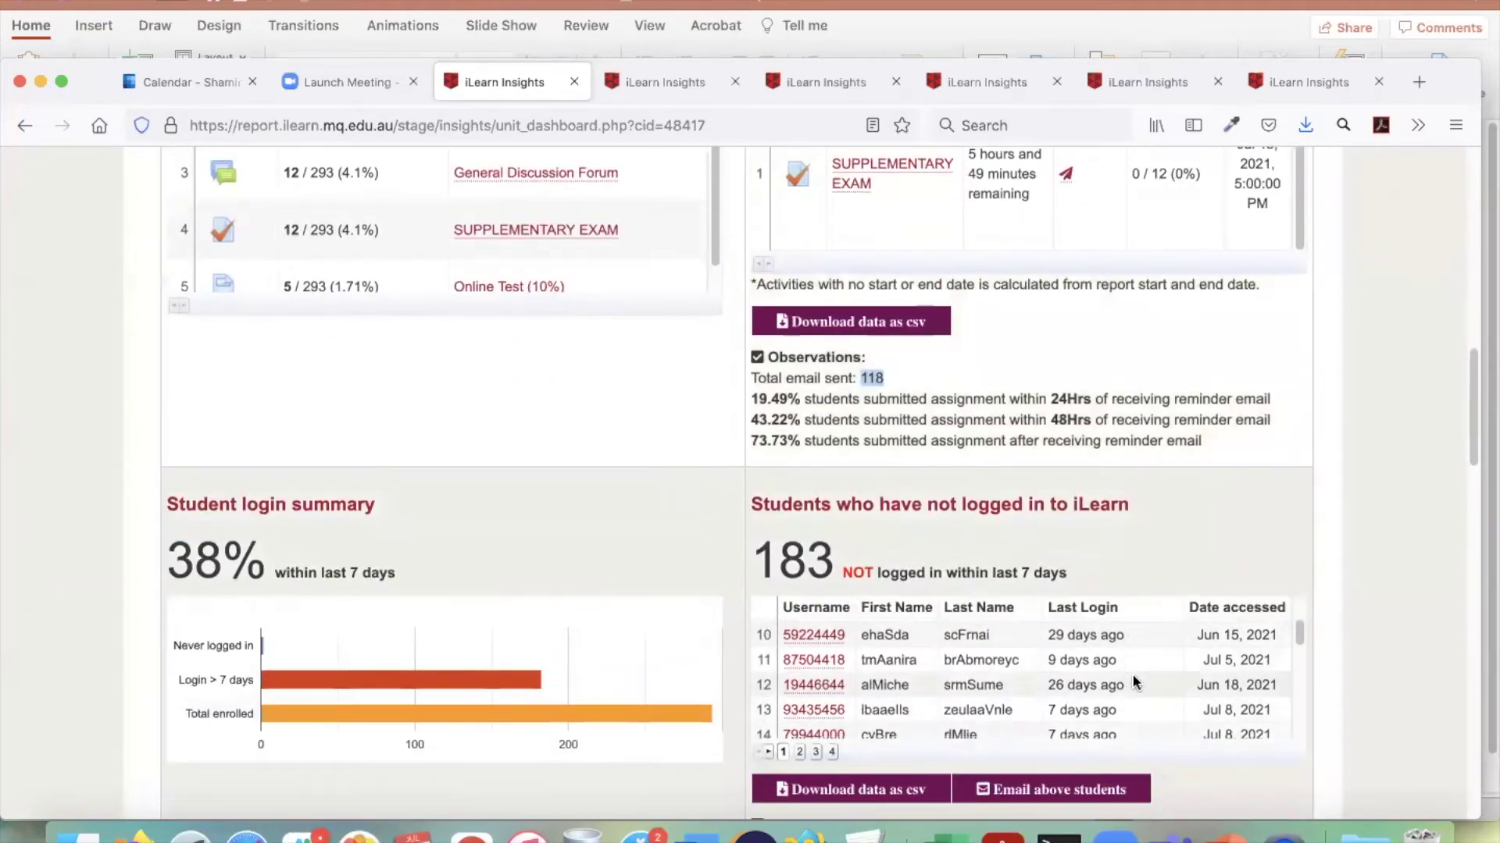
pyautogui.scroll(-5, 1361, 594)
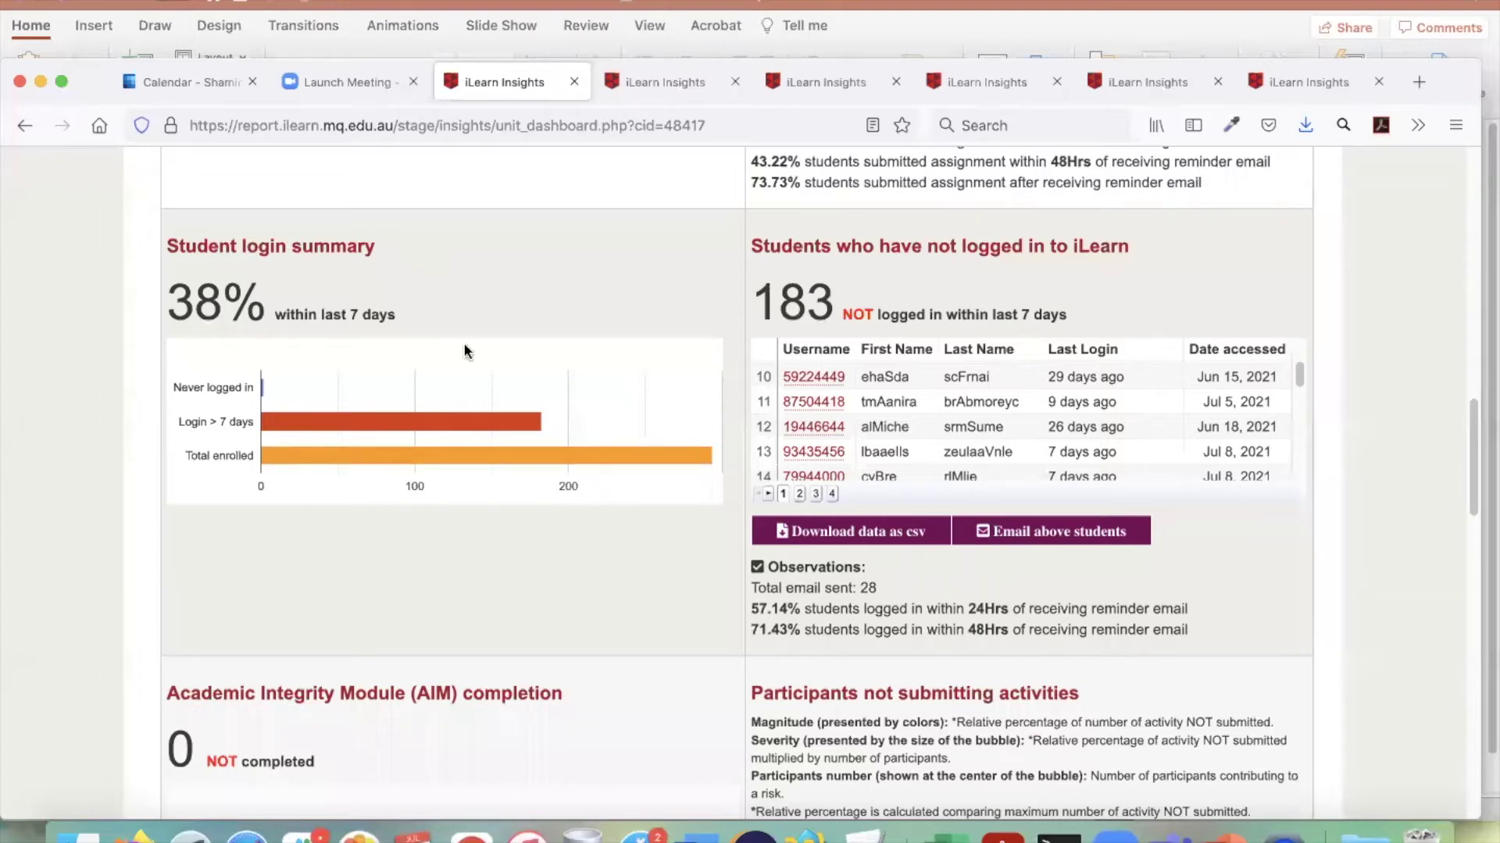
pyautogui.moveTo(620, 463)
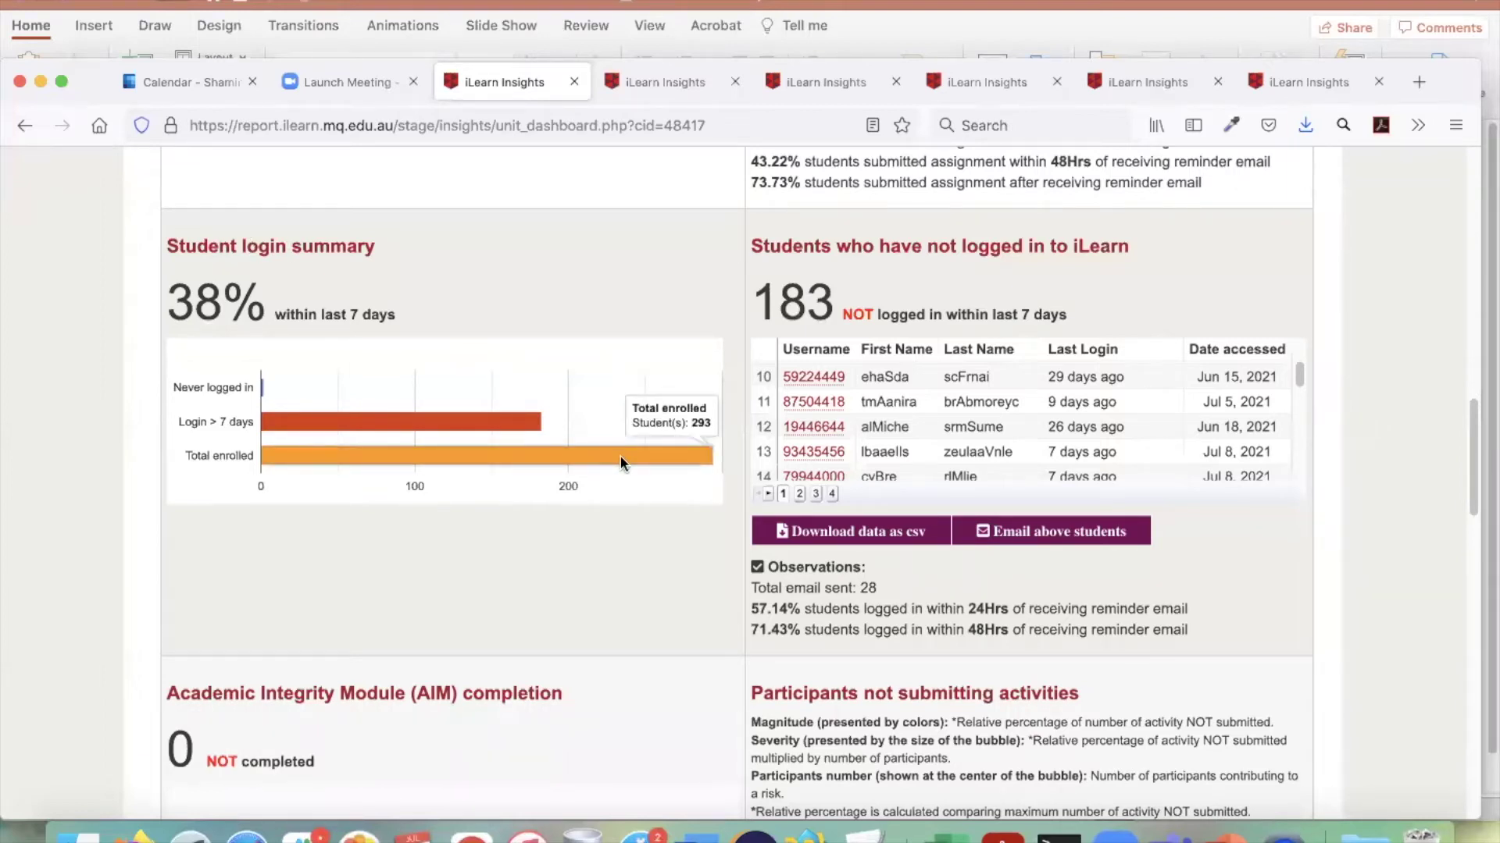
pyautogui.moveTo(509, 426)
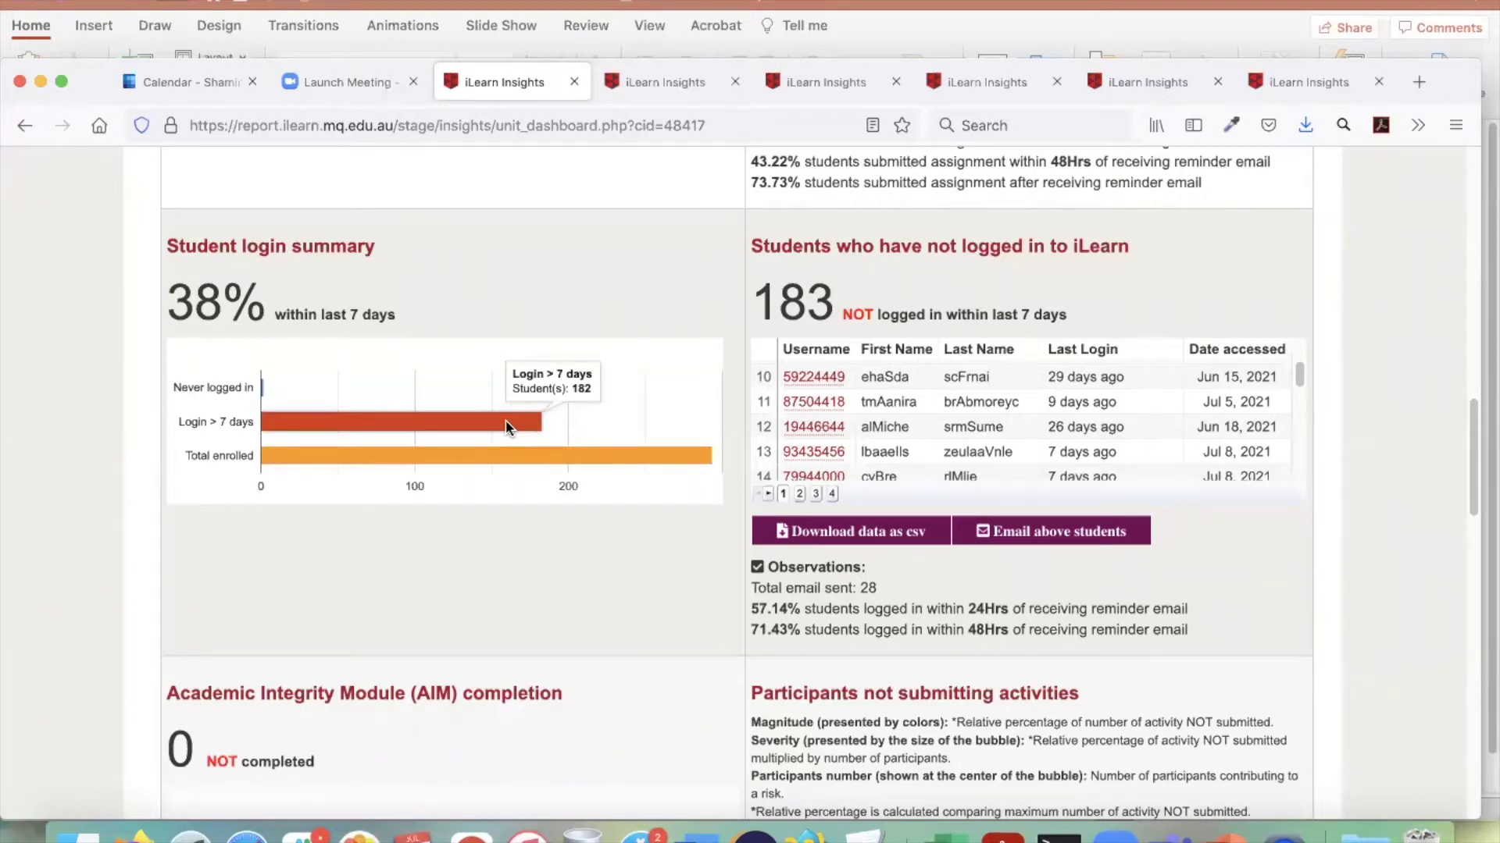
pyautogui.moveTo(262, 388)
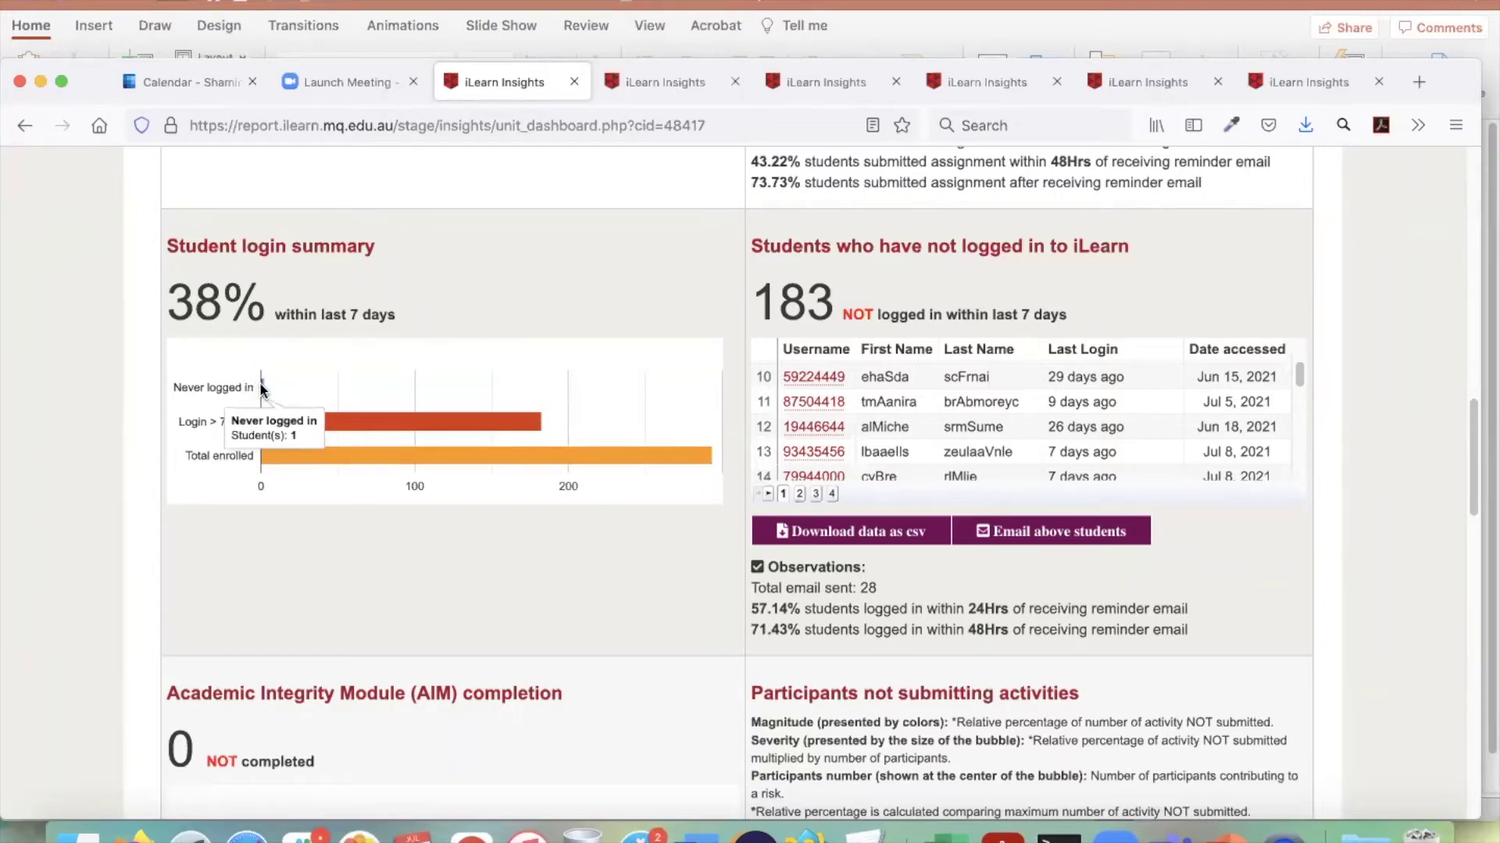
pyautogui.moveTo(431, 425)
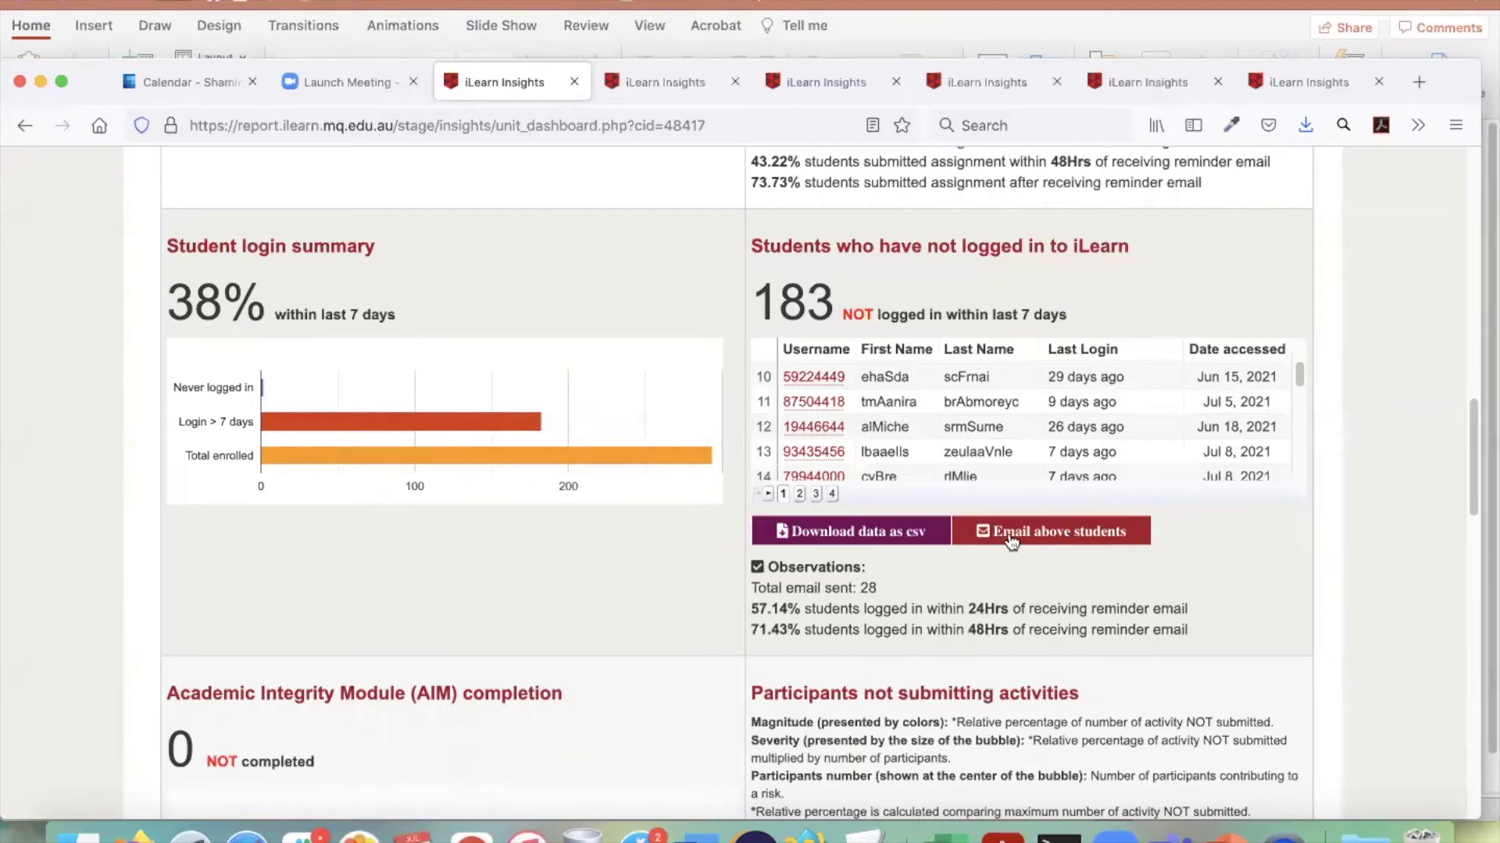
pyautogui.moveTo(866, 569); pyautogui.dragTo(770, 573)
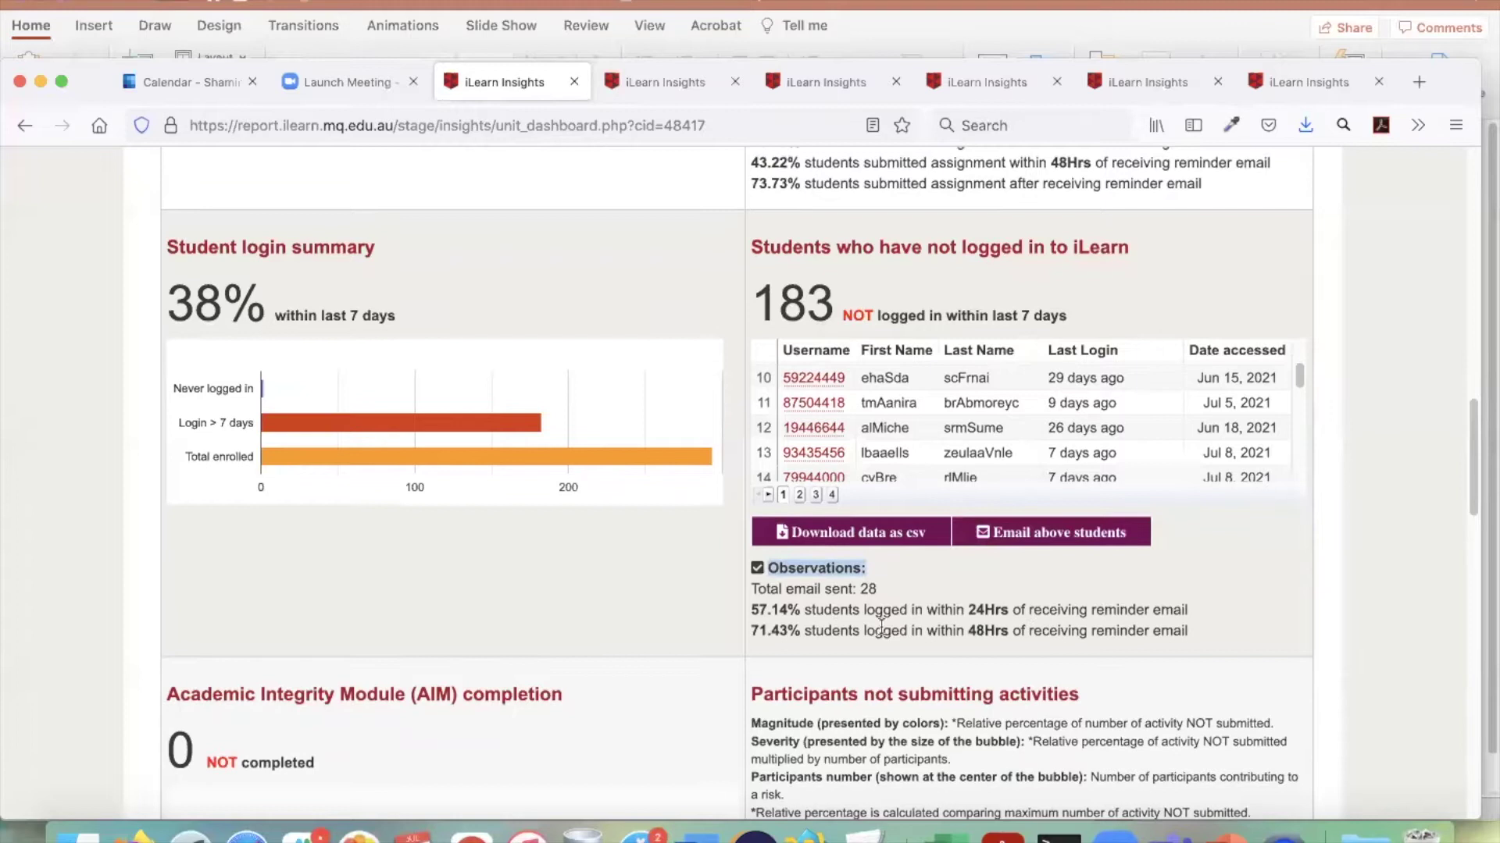
pyautogui.scroll(-1, 1029, 630)
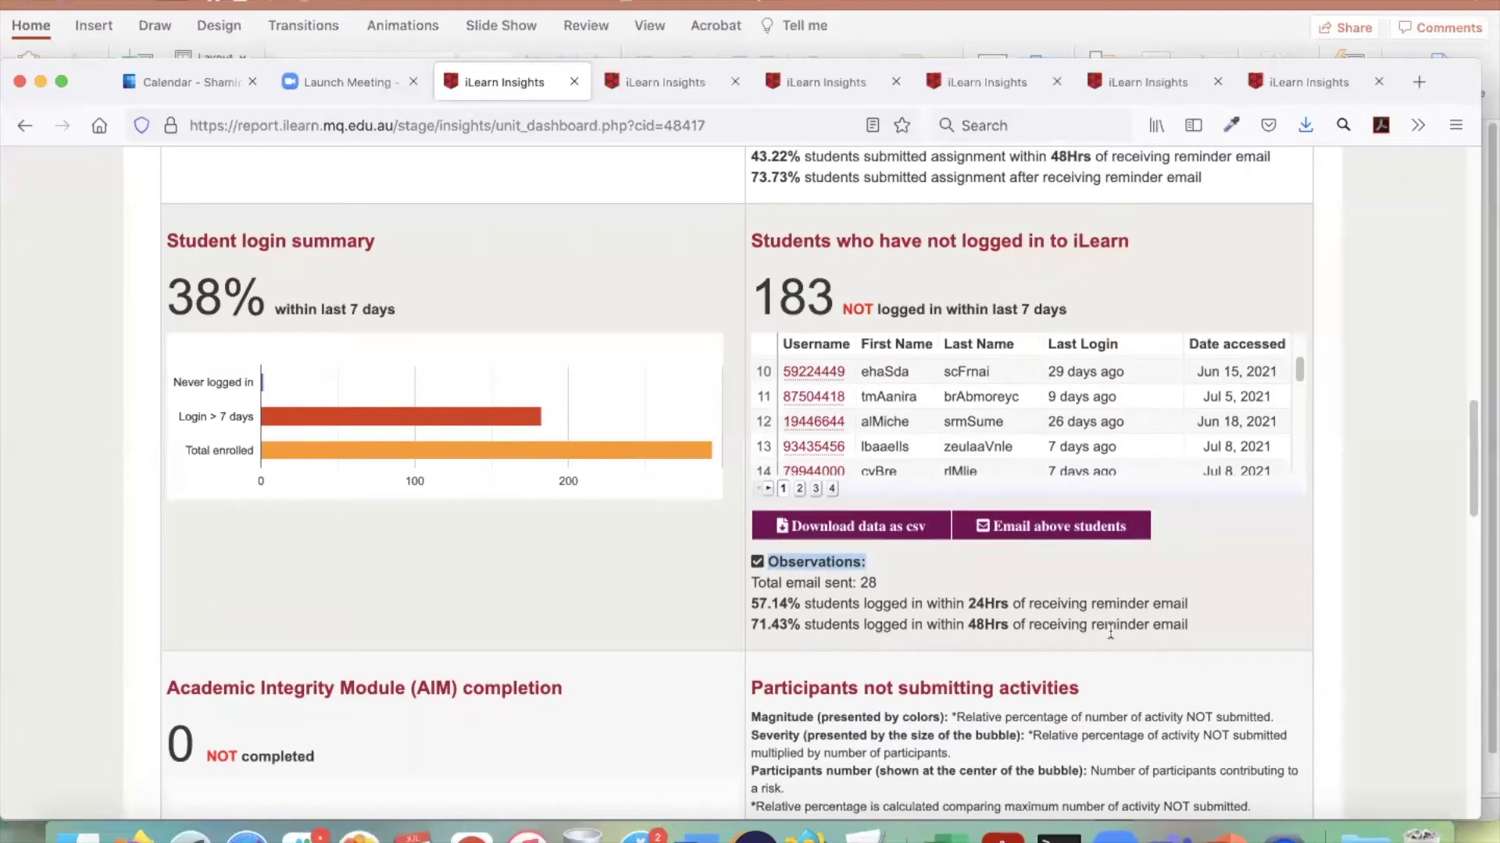
# - Examine the Academic Integrity Module completion section, highlighting the not-completed count and the total emails sent
pyautogui.scroll(-10, 1110, 633)
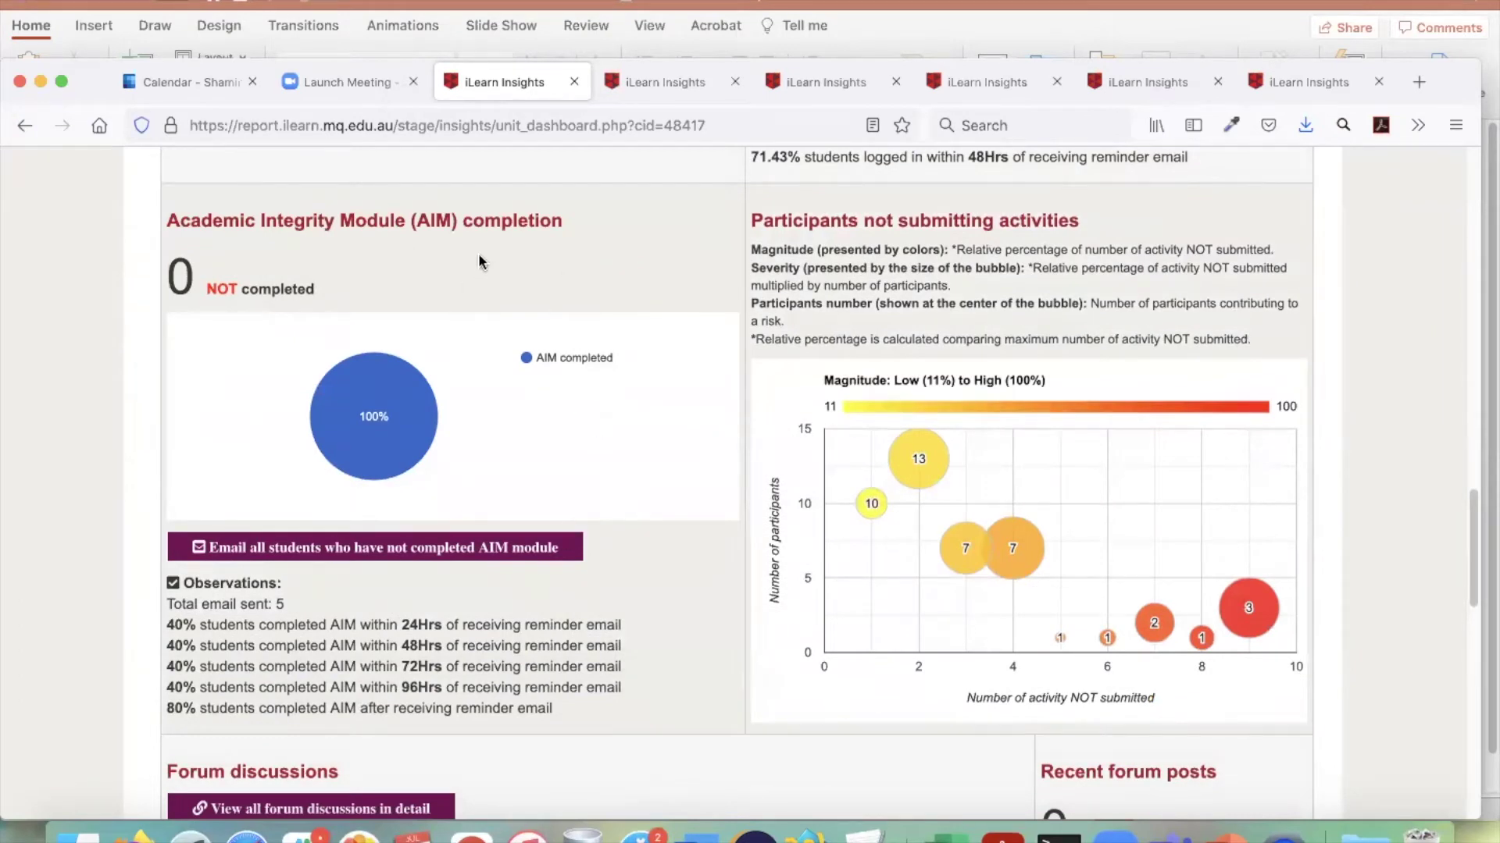
pyautogui.doubleClick(179, 275)
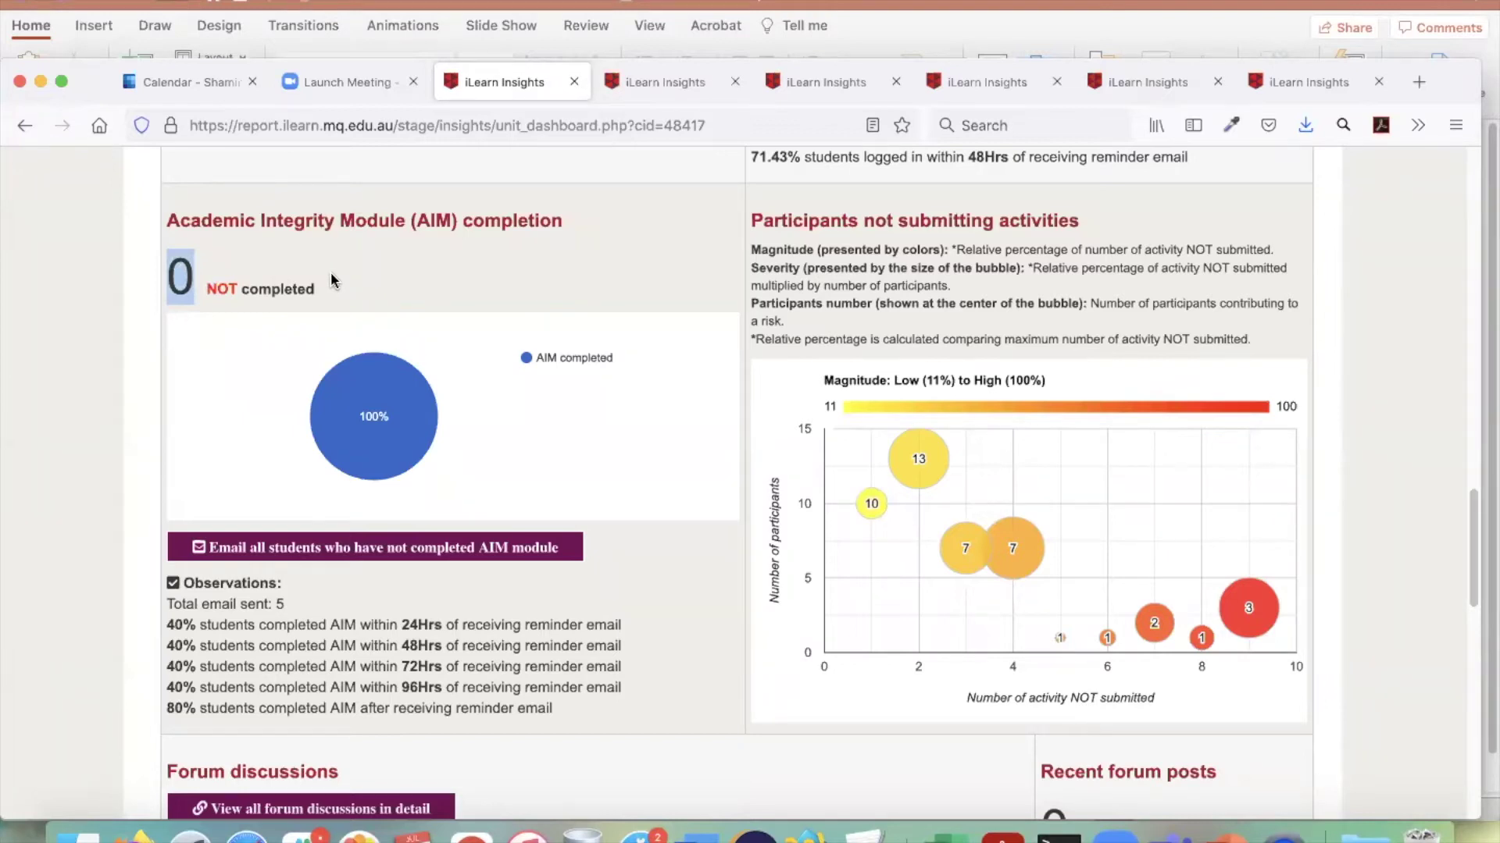
pyautogui.moveTo(166, 607); pyautogui.dragTo(301, 615)
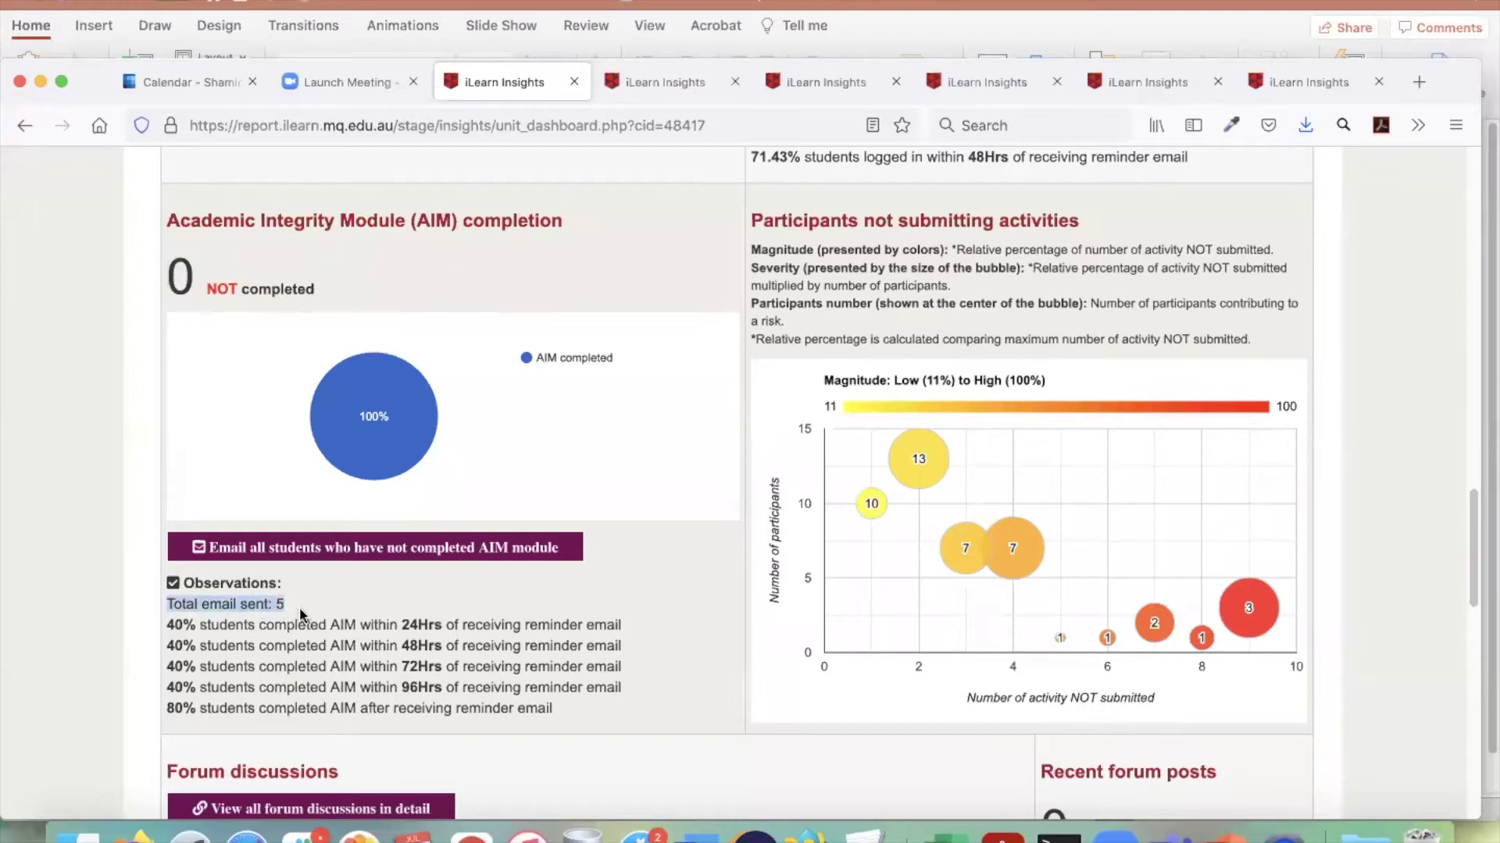
# - Highlight the AIM completion percentages after reminder emails, and examine individual bubbles in the Participants not submitting activities chart
pyautogui.moveTo(166, 625); pyautogui.dragTo(620, 714)
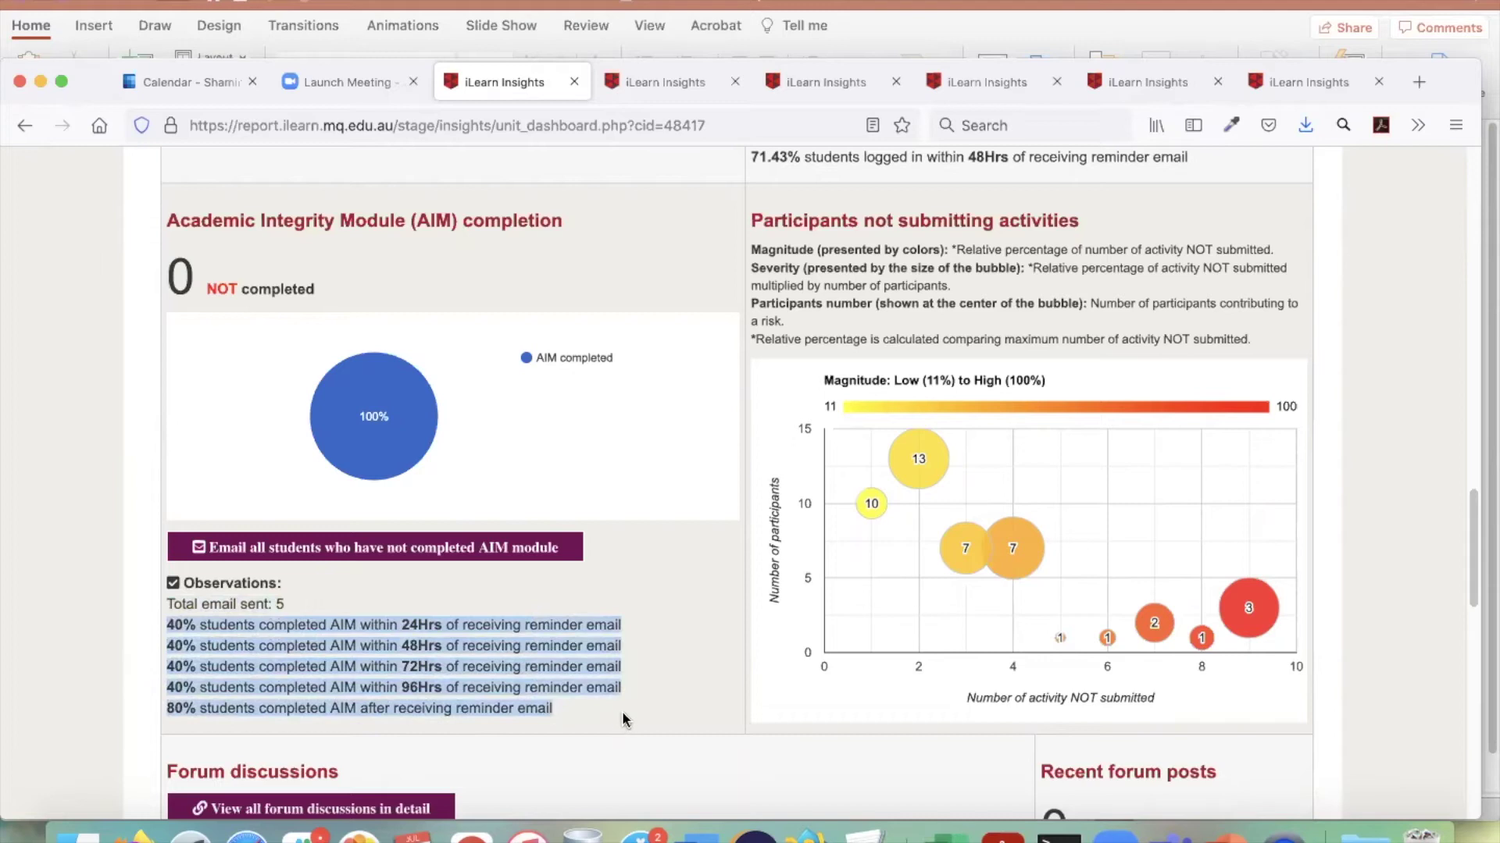
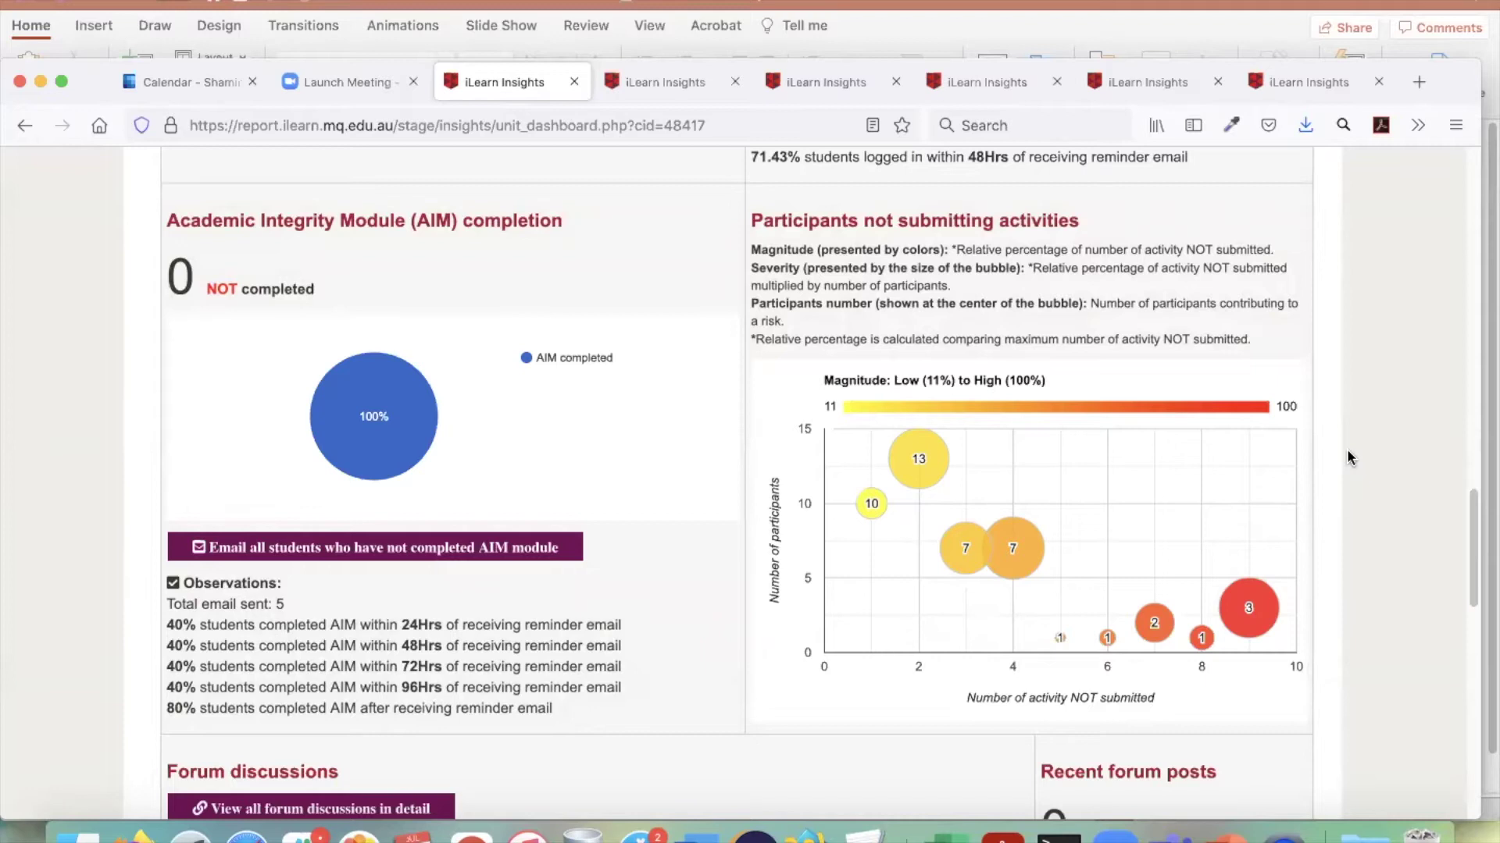
pyautogui.moveTo(1257, 608)
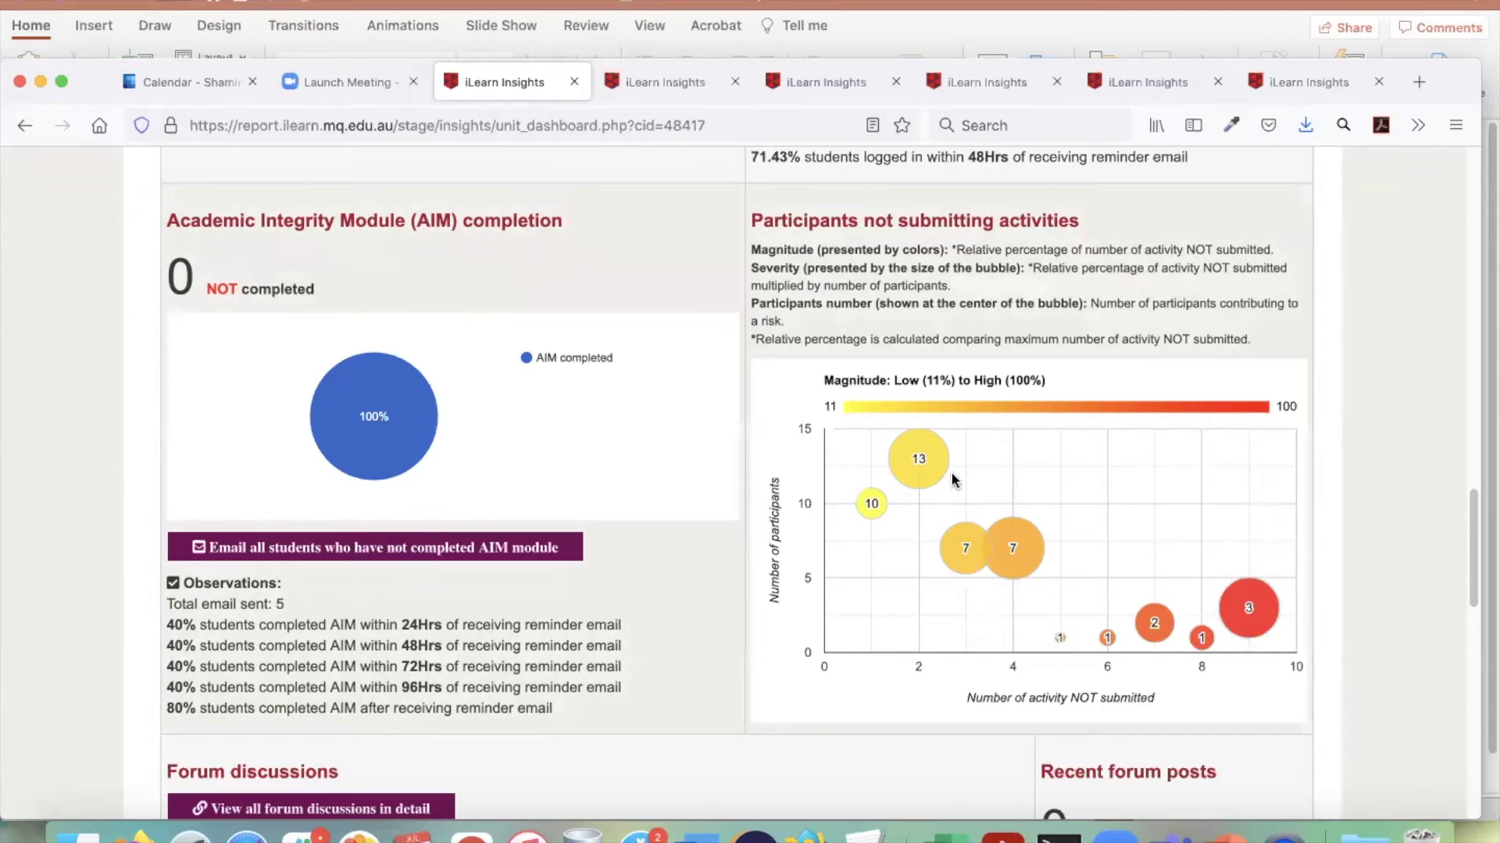
pyautogui.moveTo(929, 447)
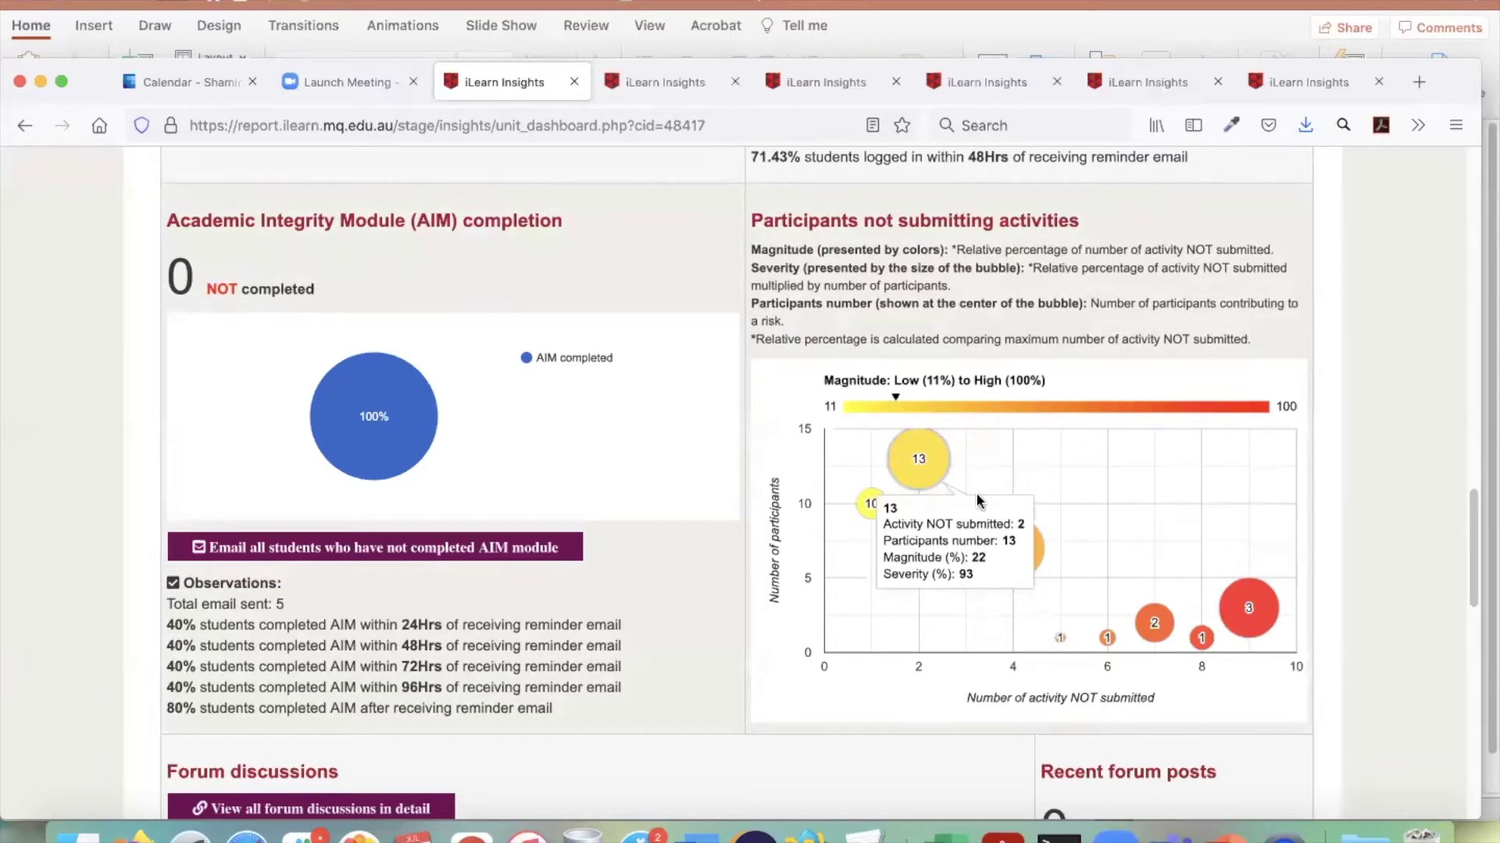
pyautogui.scroll(1, 1186, 676)
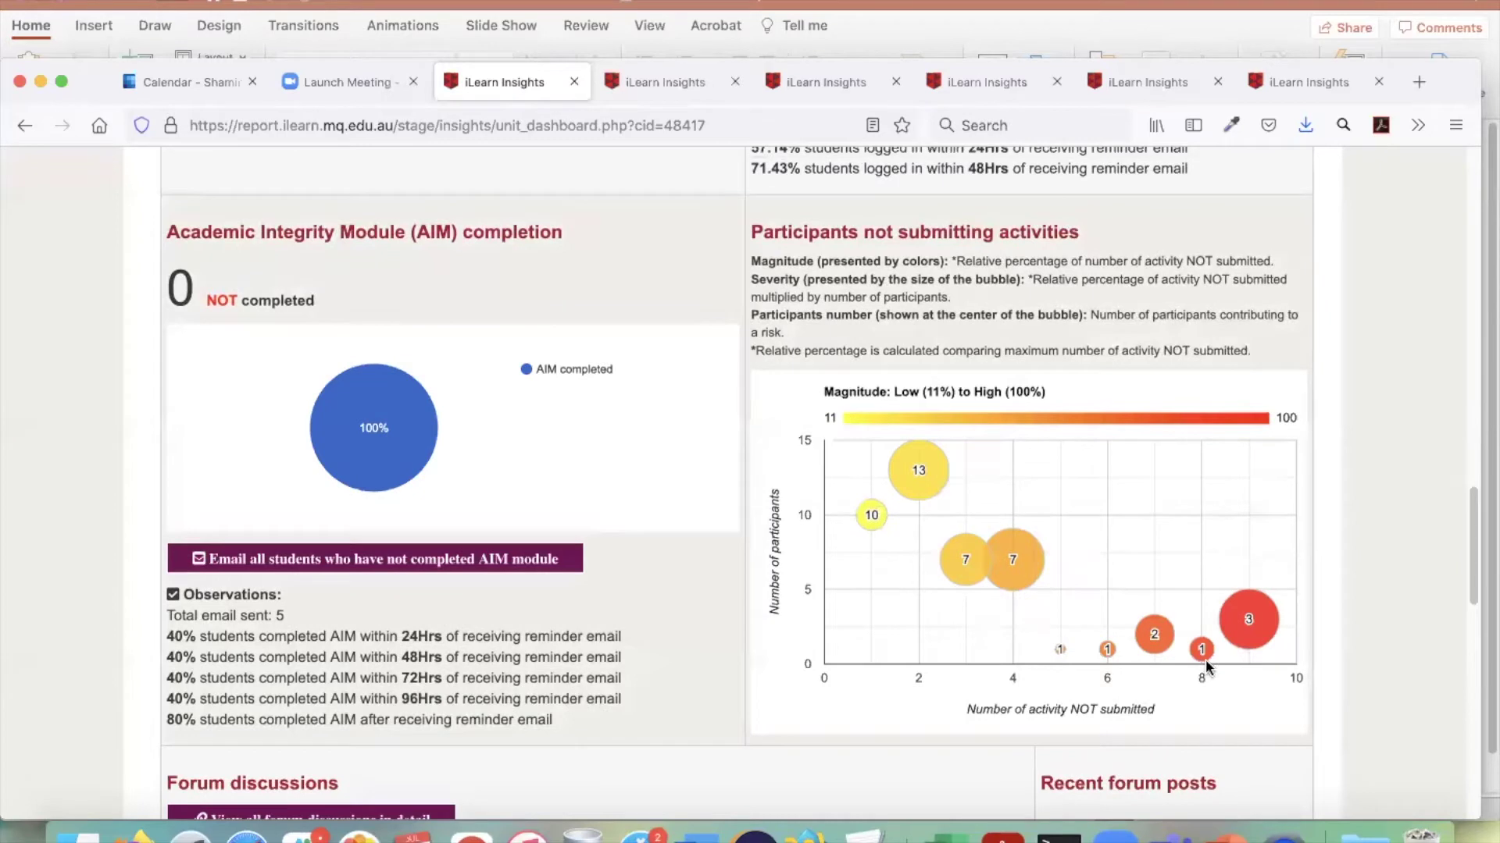
pyautogui.scroll(1, 1206, 659)
pyautogui.moveTo(1206, 661)
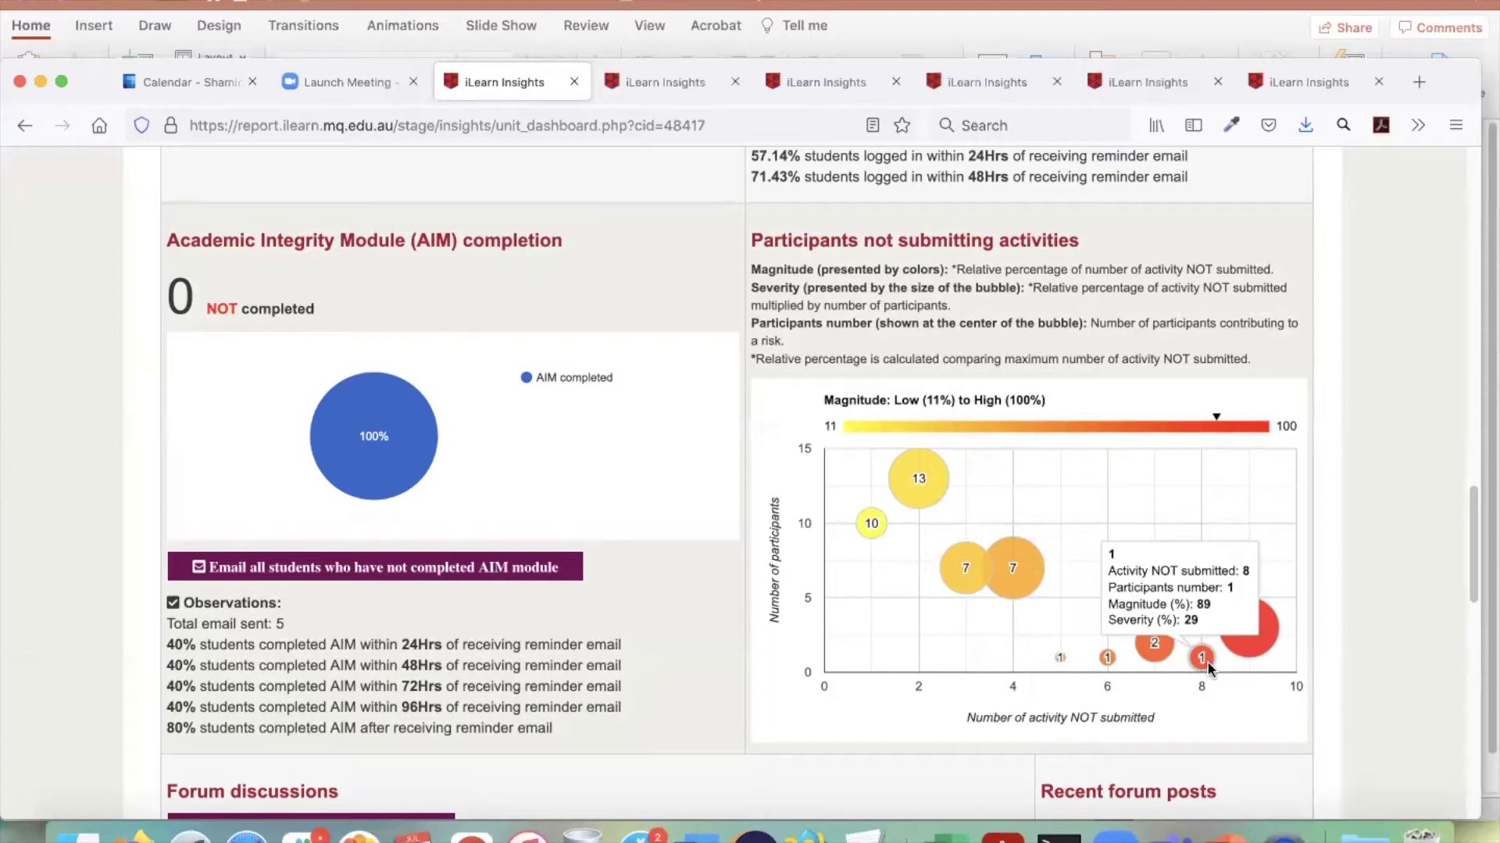
pyautogui.moveTo(928, 483)
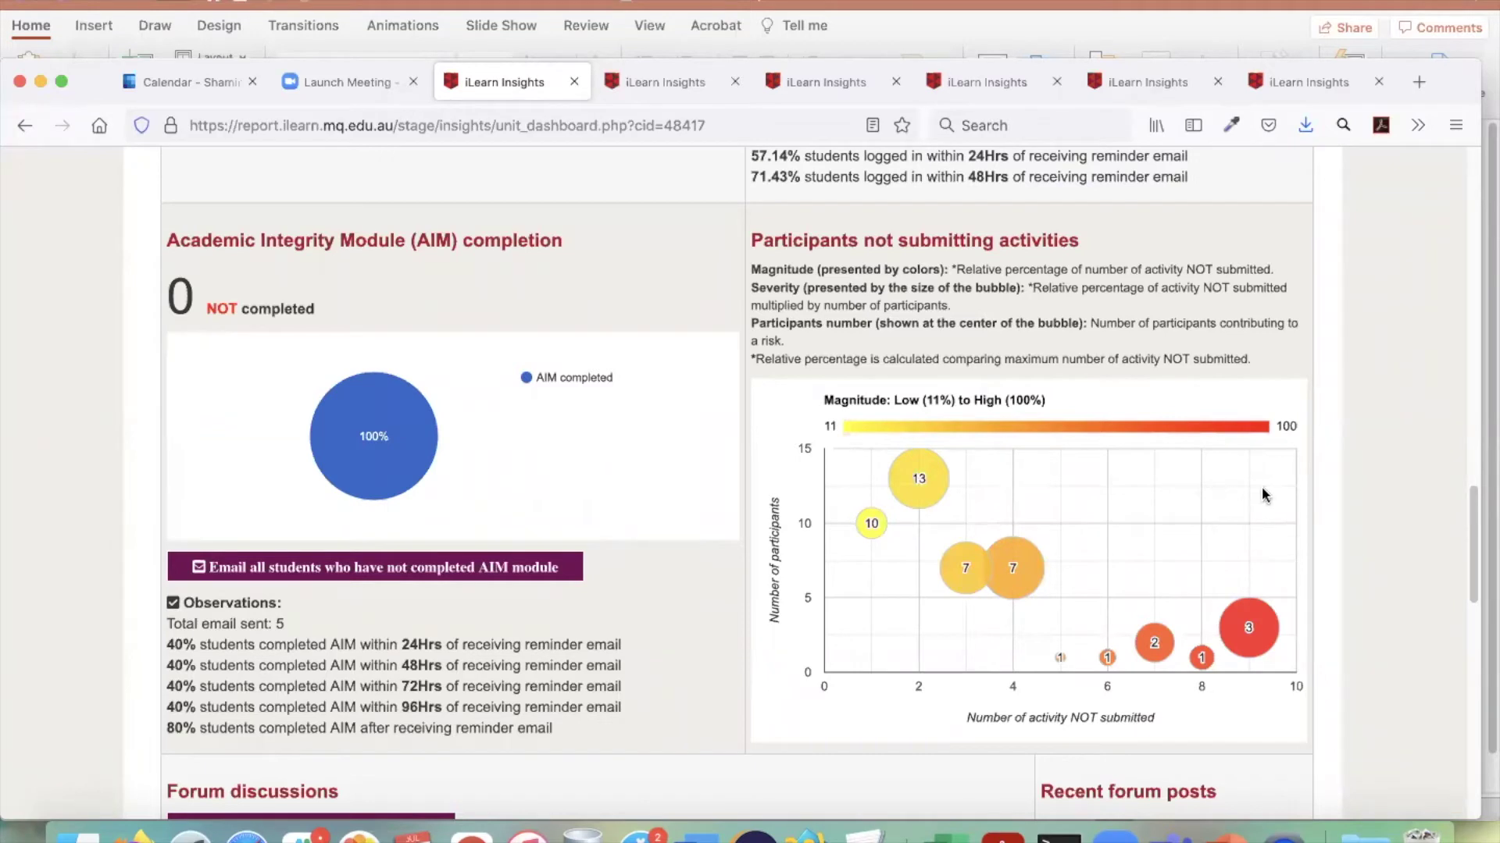
# - Examine the Forum discussions chart with its discussions, replies and unique user bars for each forum
pyautogui.scroll(15, 1342, 489)
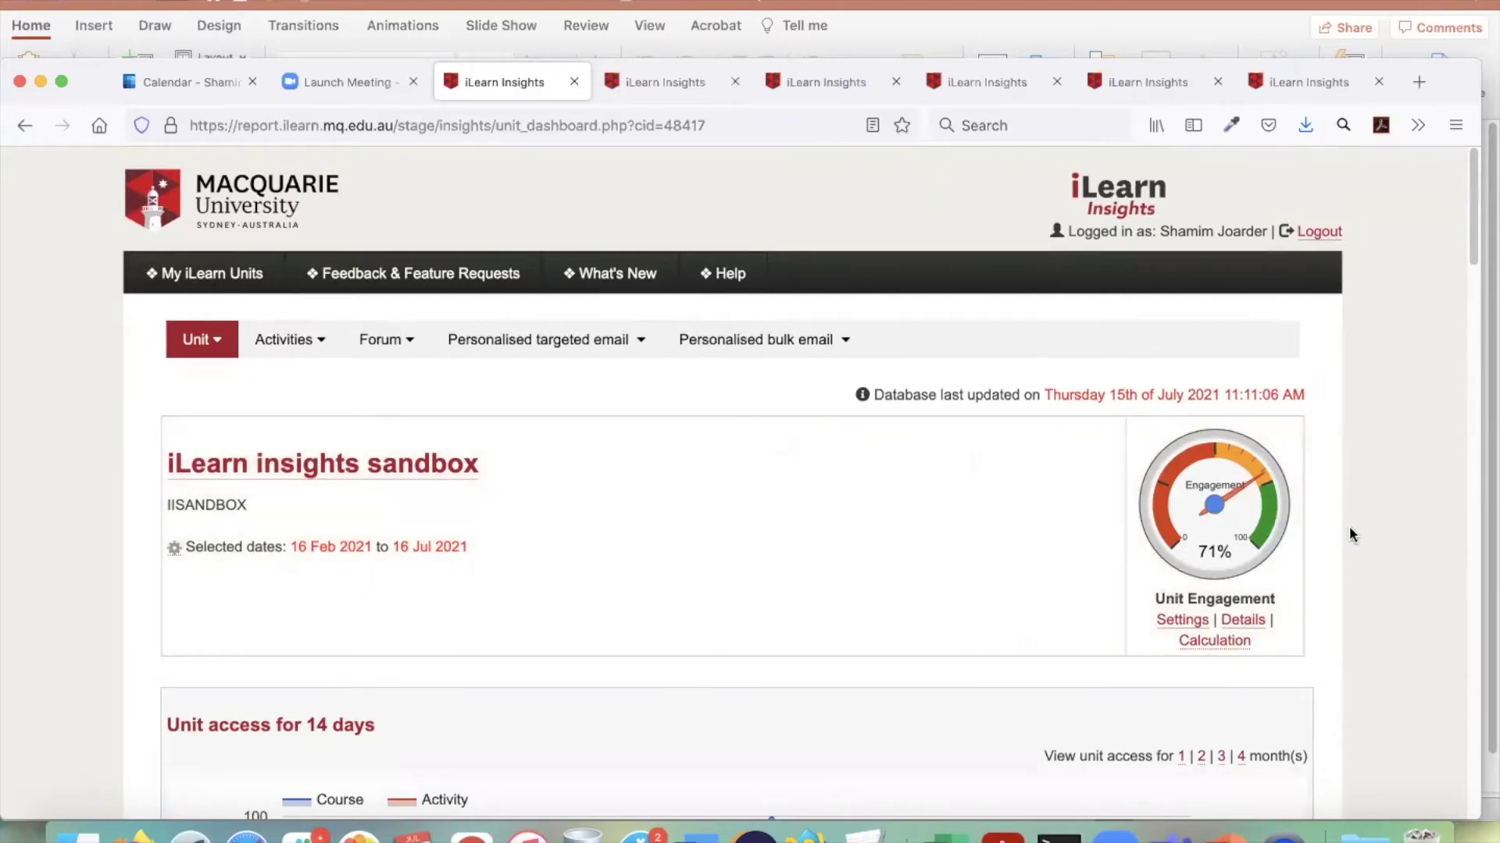
pyautogui.scroll(-20, 1351, 527)
pyautogui.scroll(-8, 1353, 535)
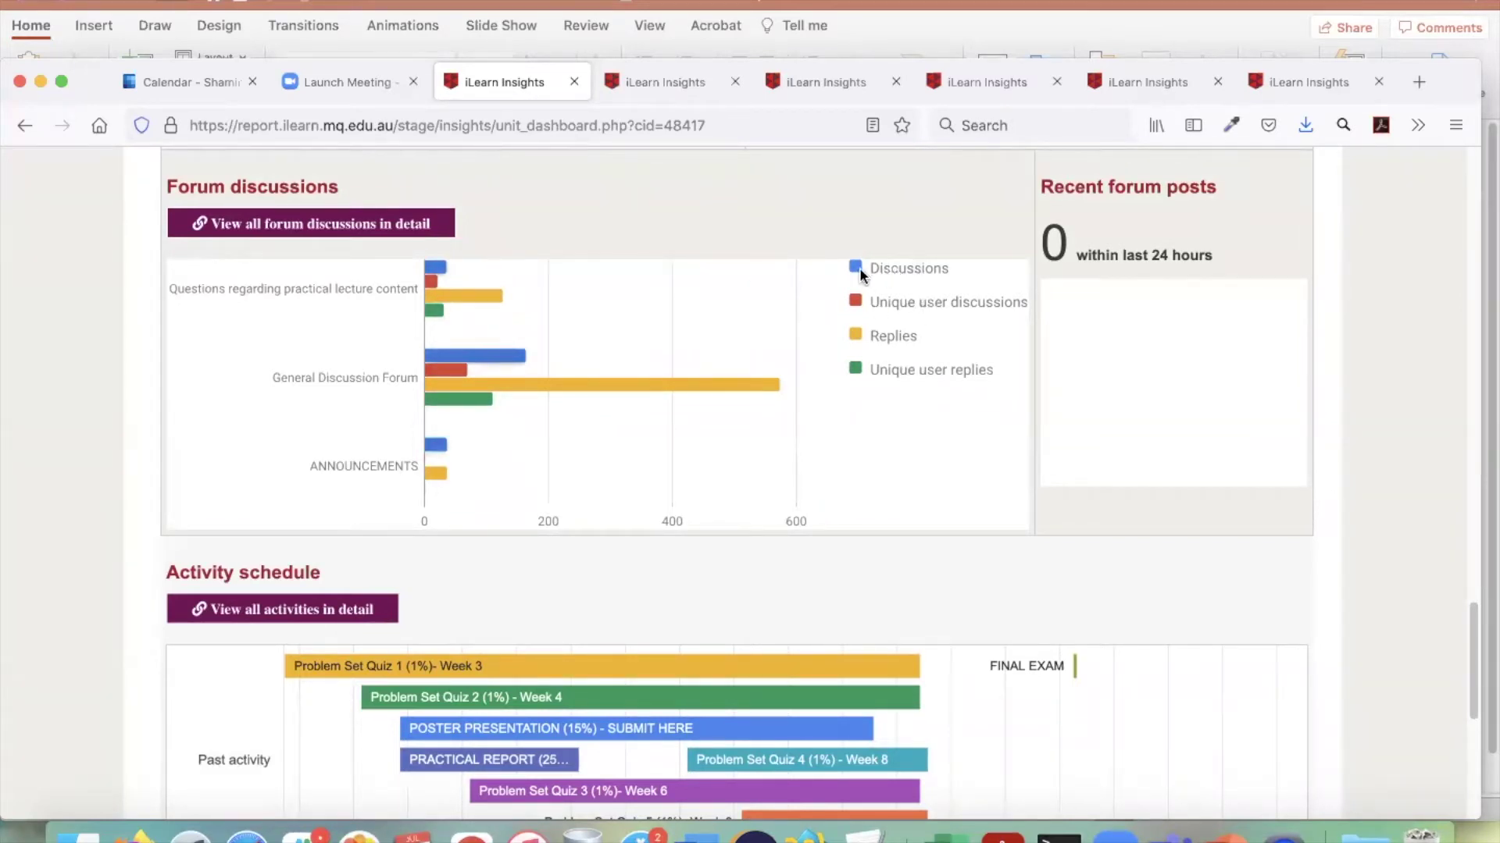
pyautogui.moveTo(442, 271)
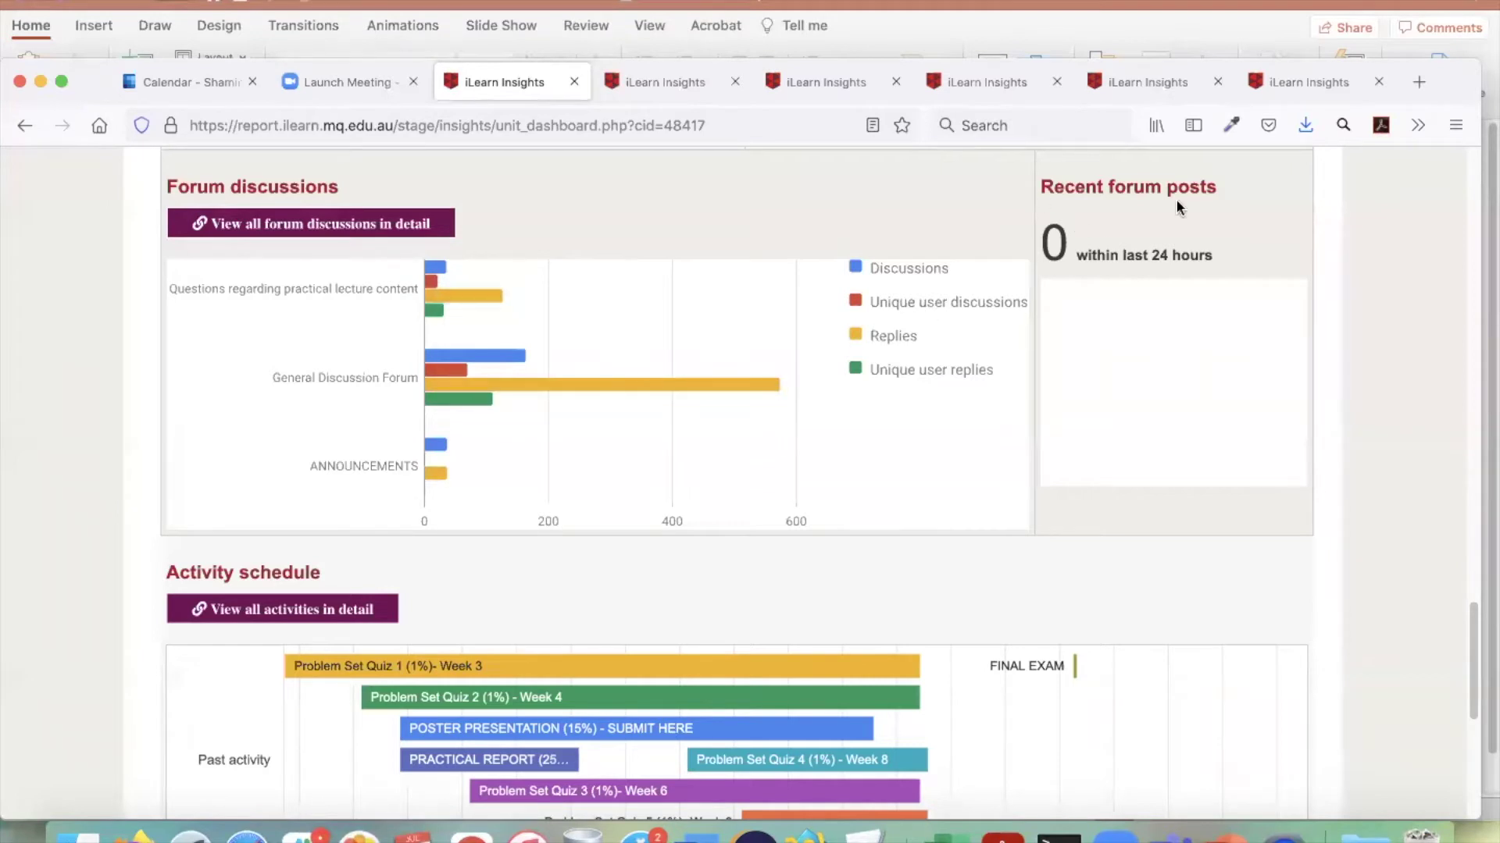
# - Check the open unit dashboards with cid 50372, 48579 and 55352 for one with recent forum posts
pyautogui.click(673, 82)
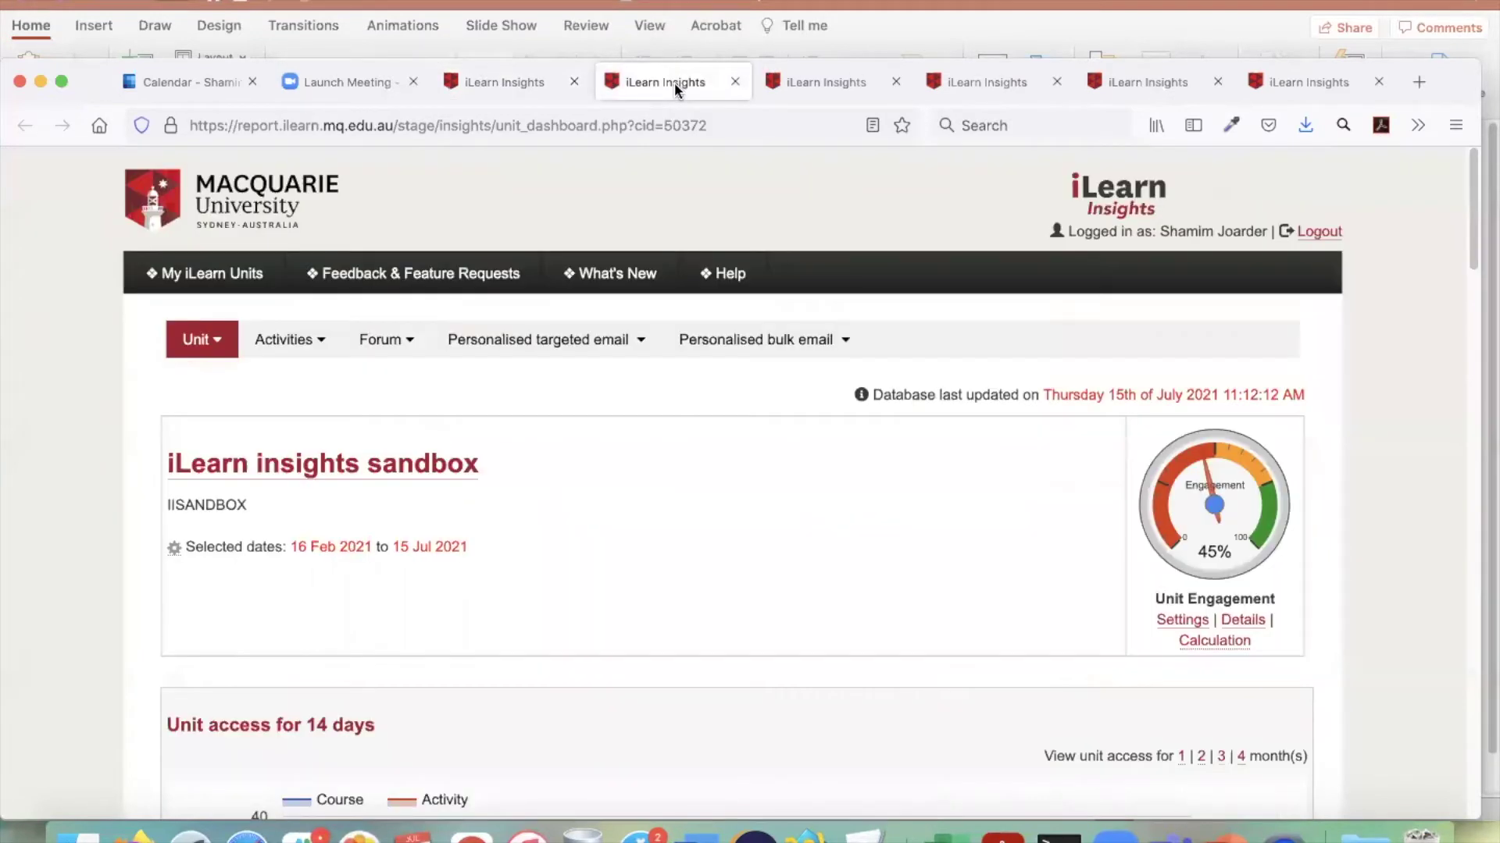
pyautogui.scroll(-10, 1043, 374)
pyautogui.scroll(-5, 1044, 381)
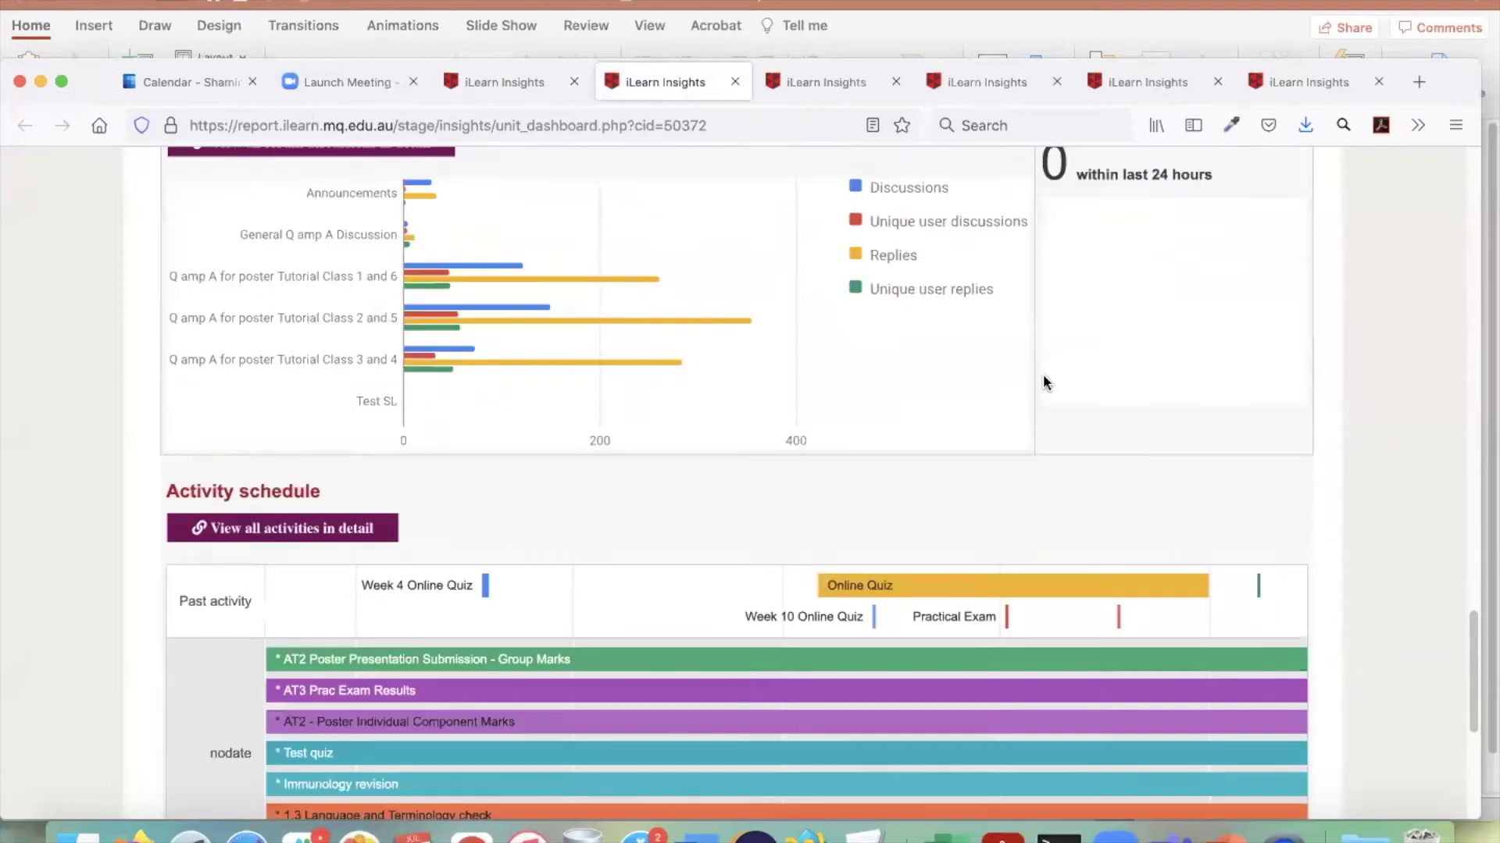
pyautogui.click(836, 82)
pyautogui.scroll(-10, 1128, 364)
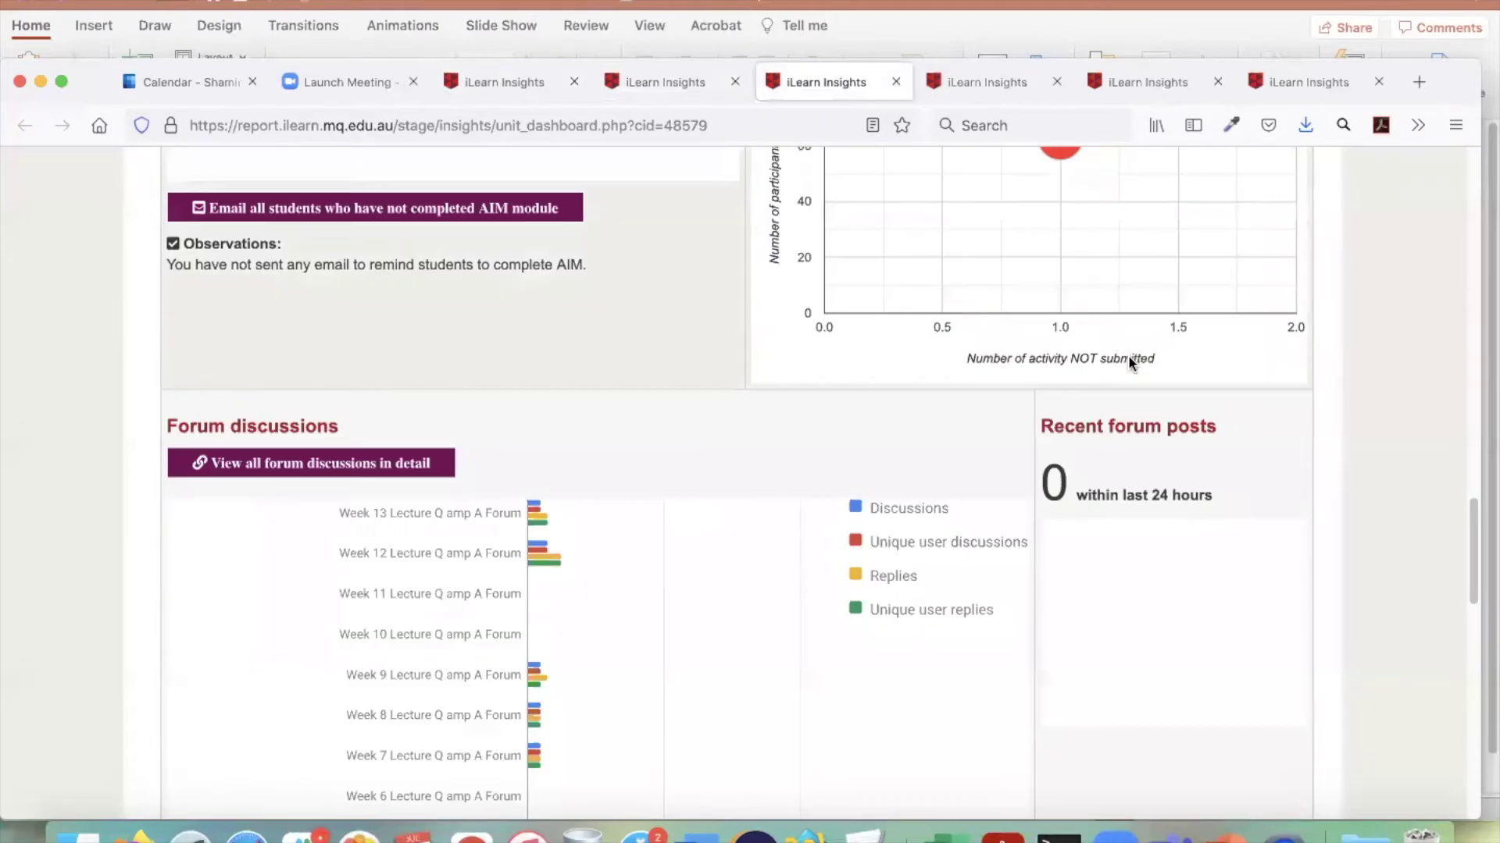
pyautogui.click(987, 82)
pyautogui.scroll(-8, 1044, 352)
pyautogui.scroll(-15, 1047, 400)
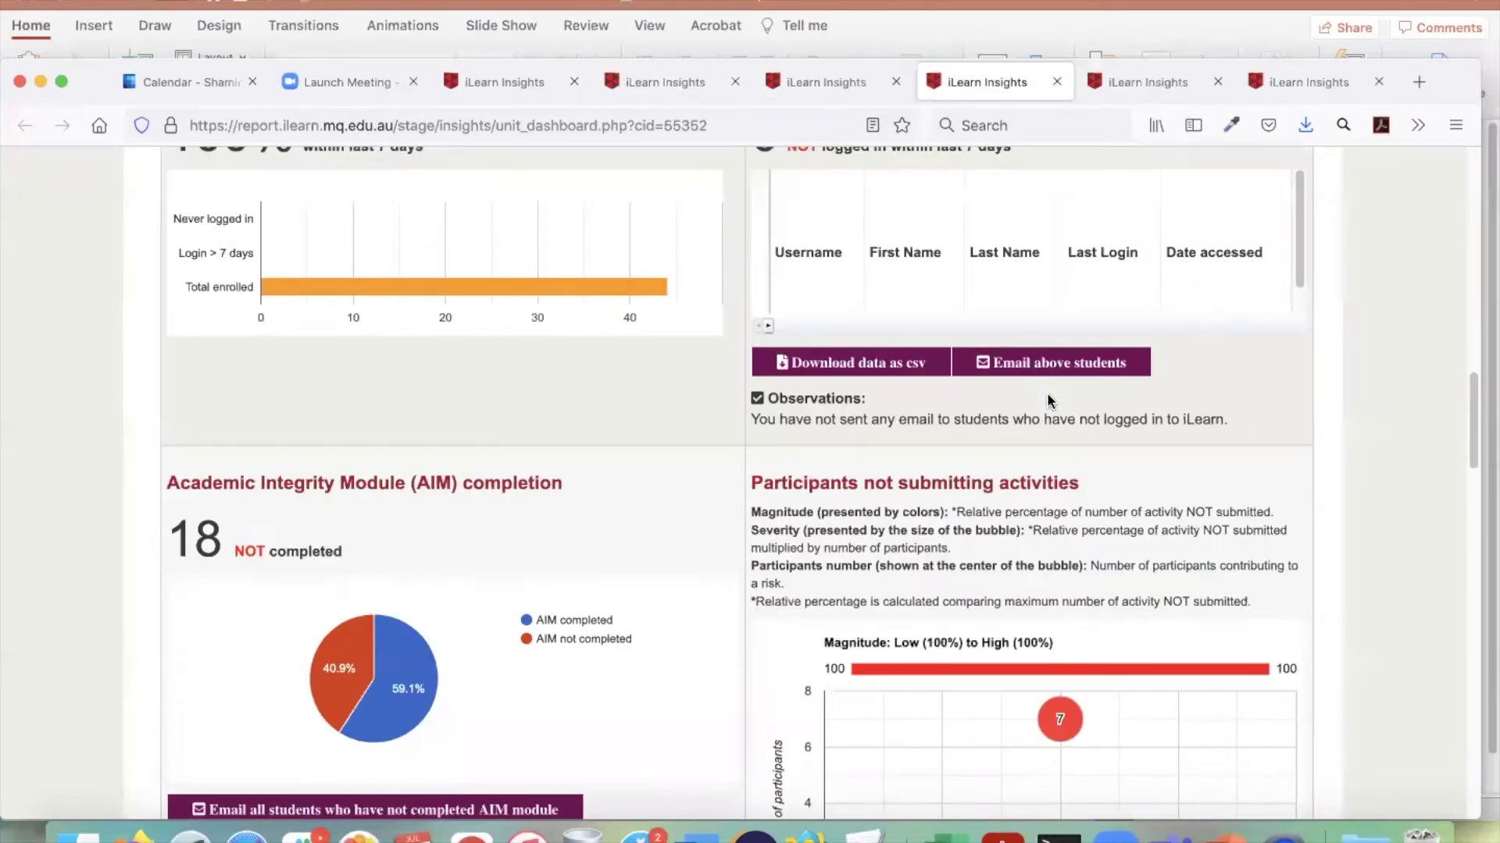
pyautogui.scroll(1, 1129, 443)
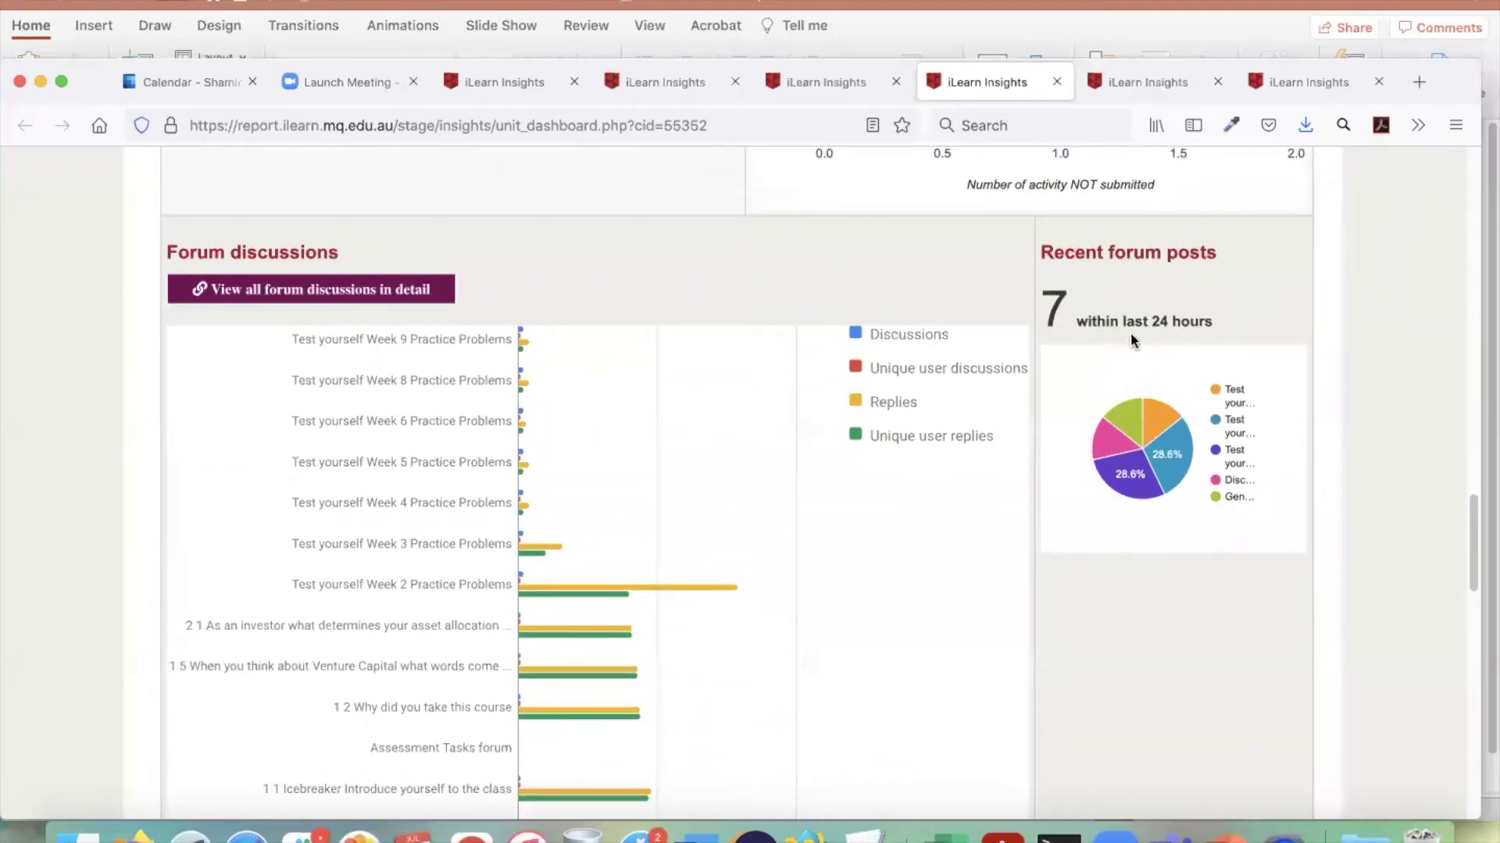
# - Examine the slices of the Recent forum posts pie chart for the last 24 hours on the cid 55352 dashboard
pyautogui.scroll(1, 1195, 330)
pyautogui.moveTo(1176, 453)
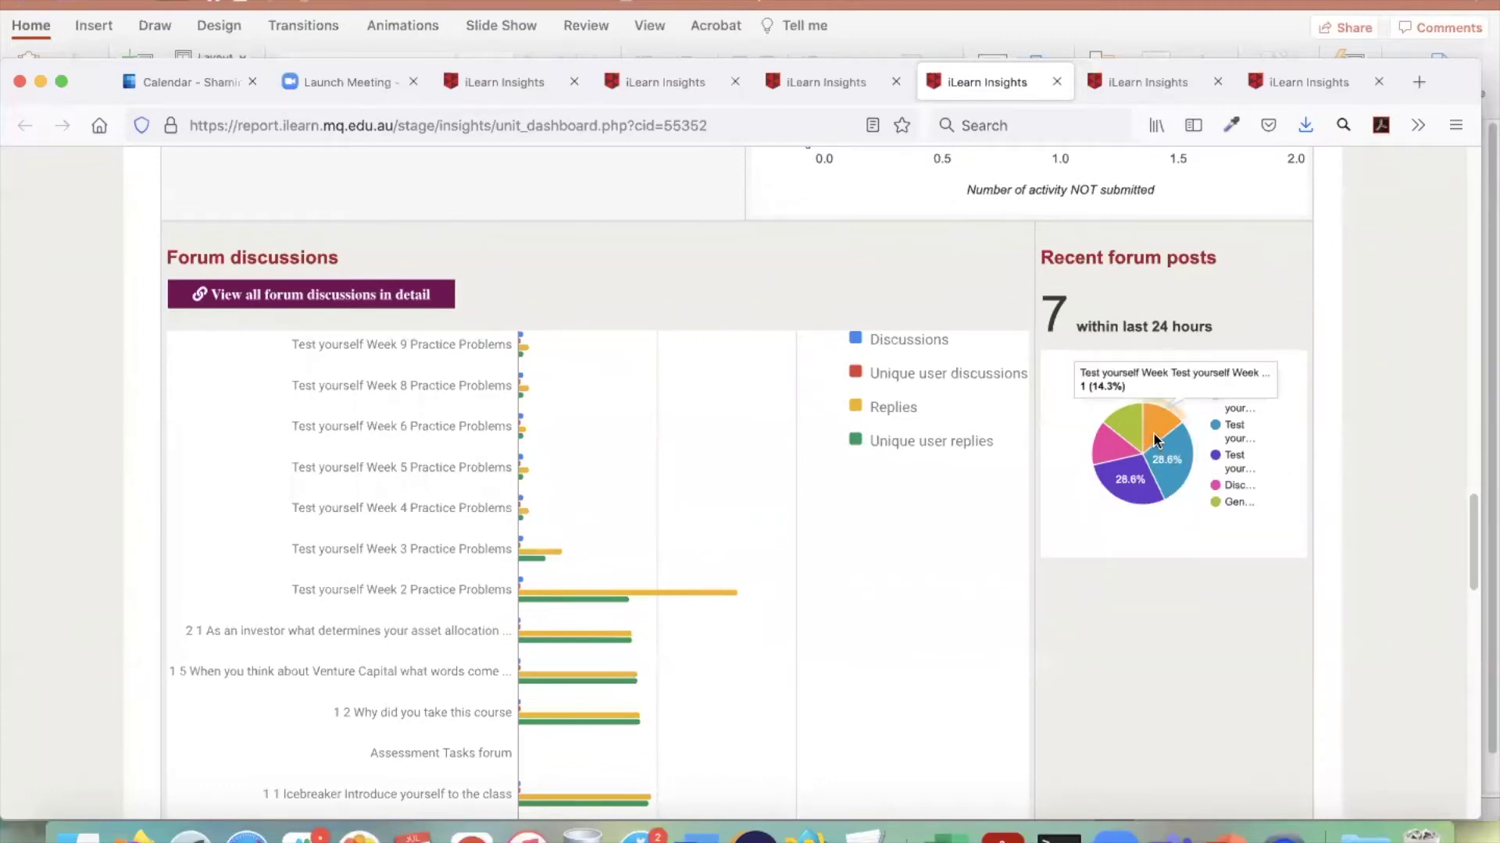
pyautogui.moveTo(1122, 422)
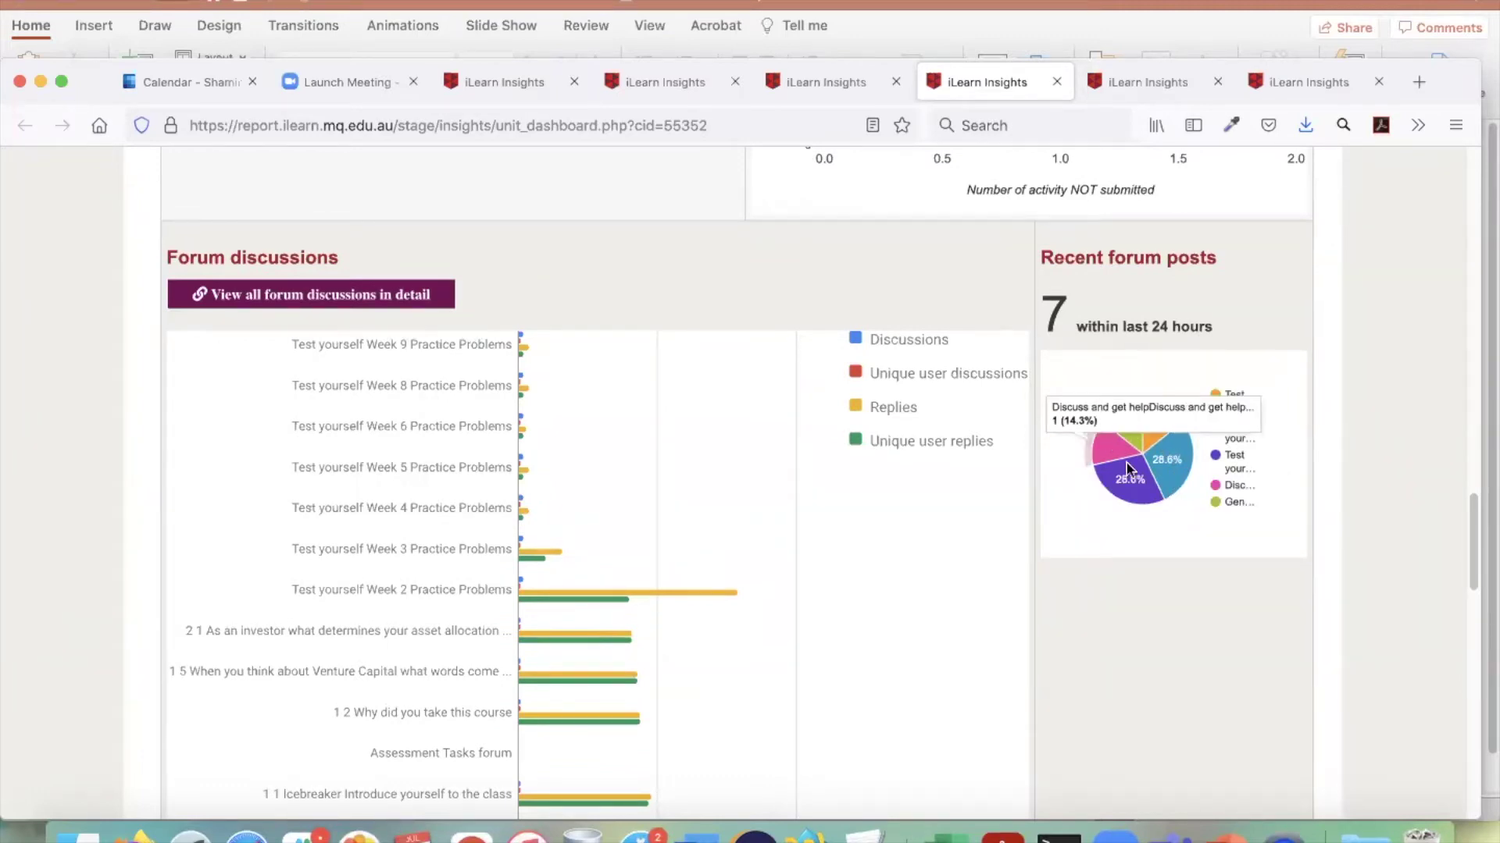
pyautogui.moveTo(1132, 474)
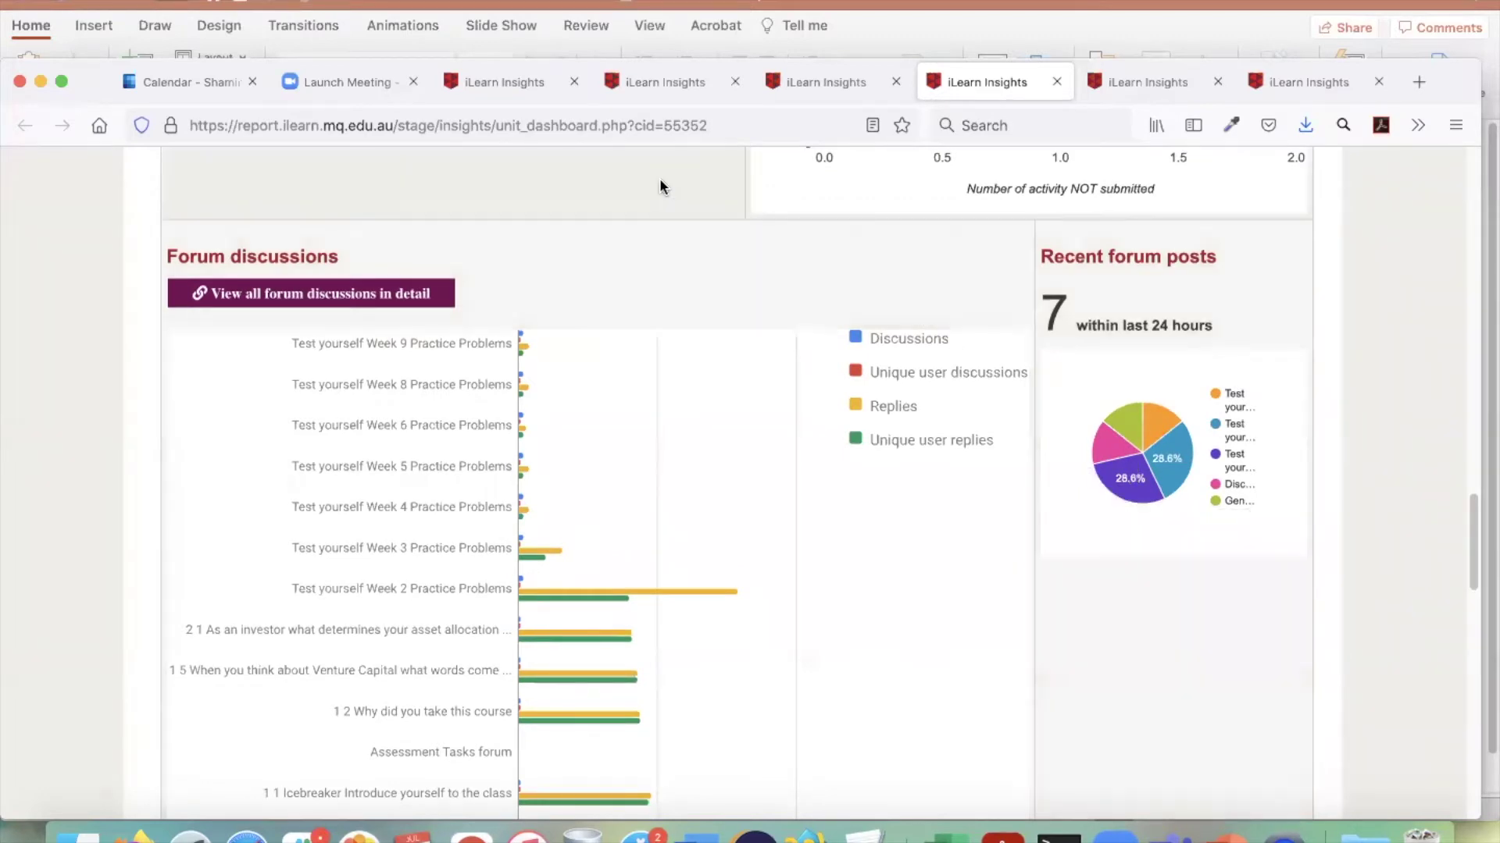
# - Return to the cid 48417 dashboard and examine the Activity schedule timeline, highlighting the Mar 14 date and checking the activity bars' dates
pyautogui.click(503, 78)
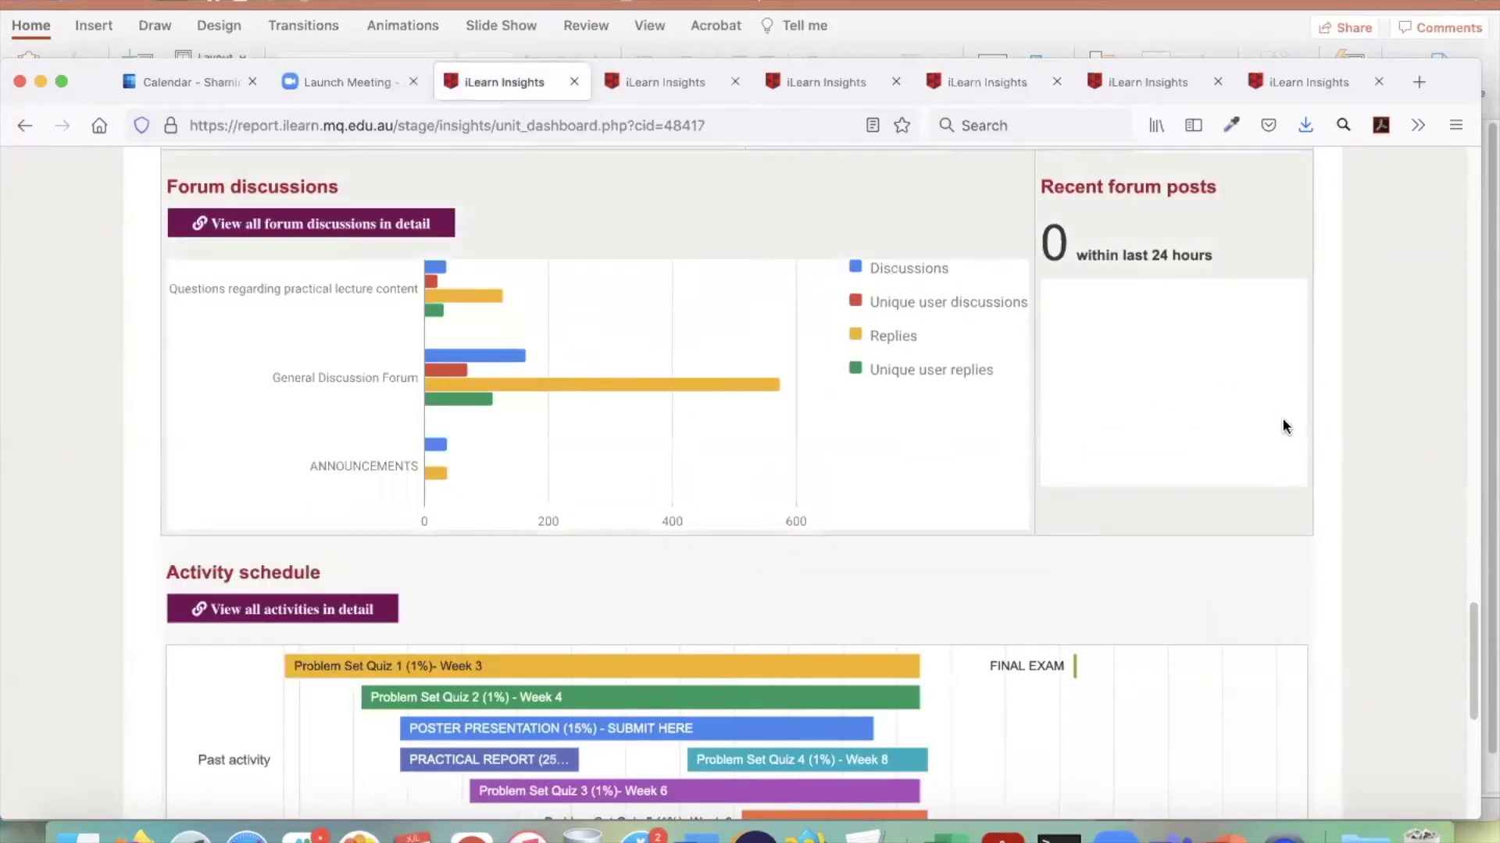
pyautogui.scroll(-5, 1338, 500)
pyautogui.moveTo(703, 461)
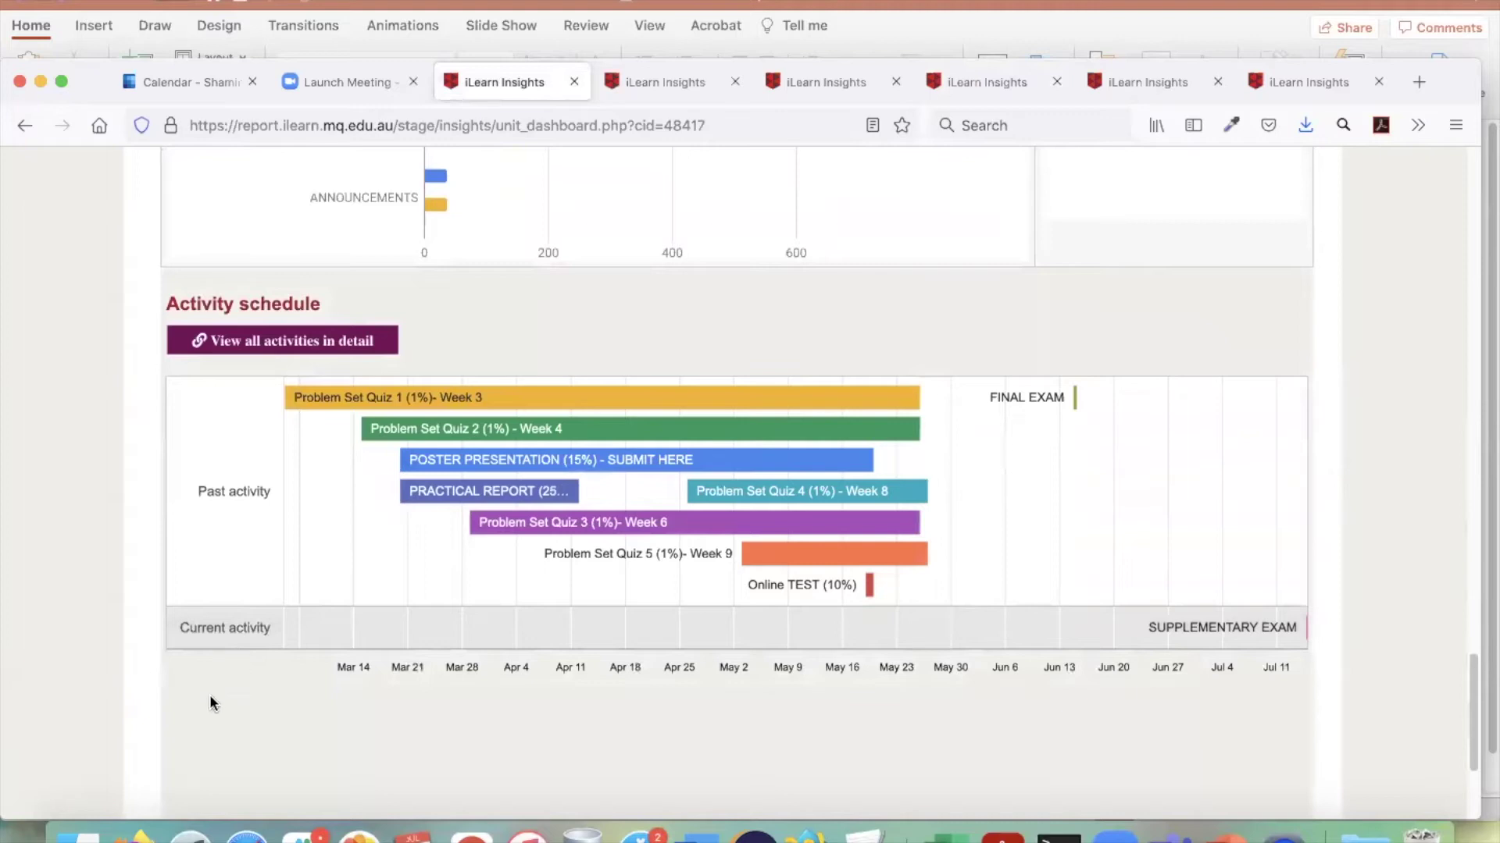
pyautogui.scroll(-3, 315, 713)
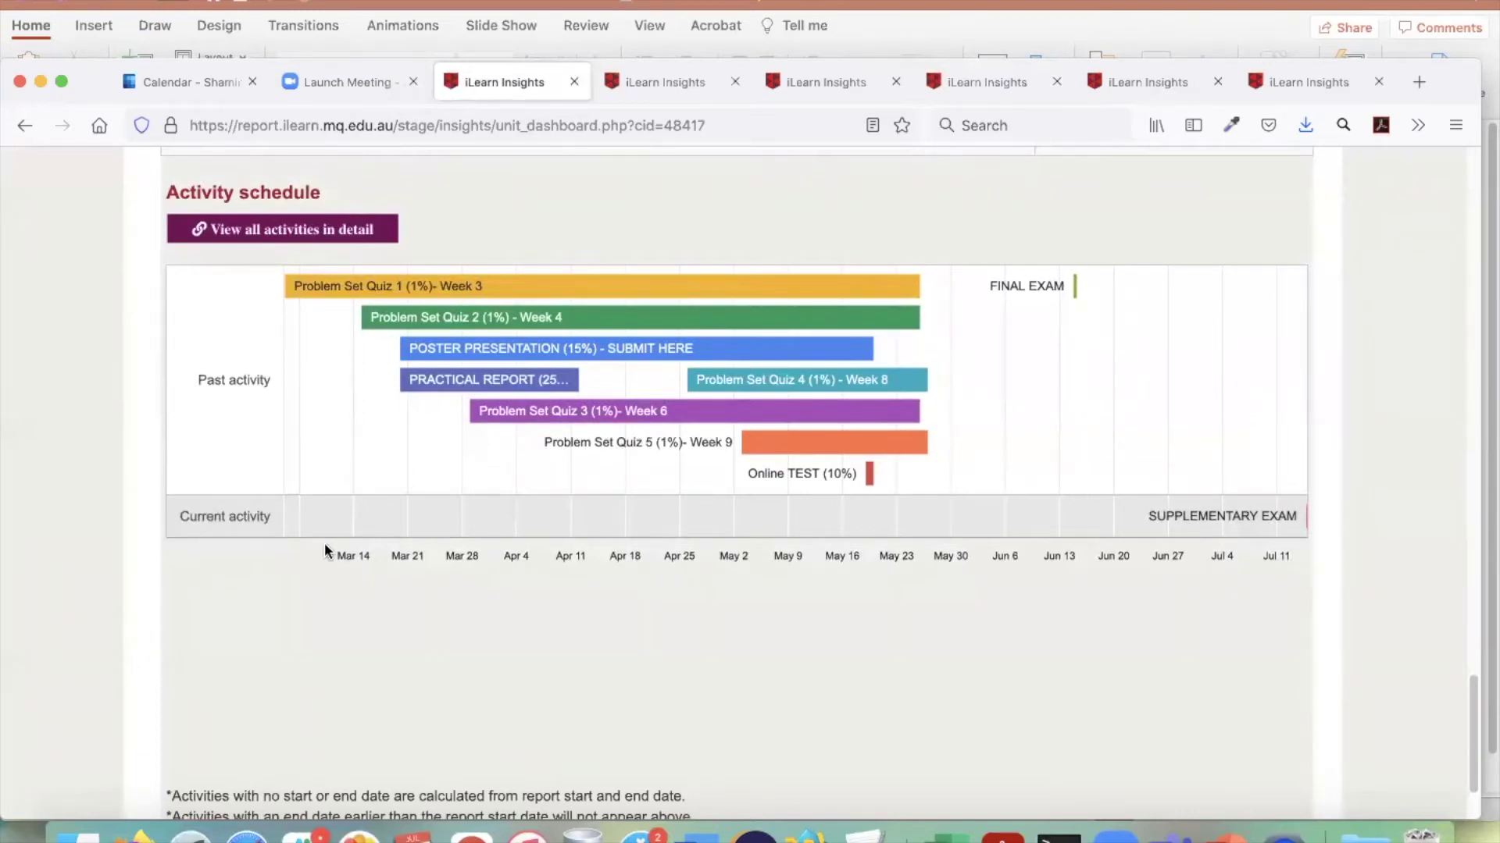
pyautogui.moveTo(354, 552)
pyautogui.mouseDown()
pyautogui.moveTo(371, 561)
pyautogui.moveTo(359, 555)
pyautogui.mouseUp()
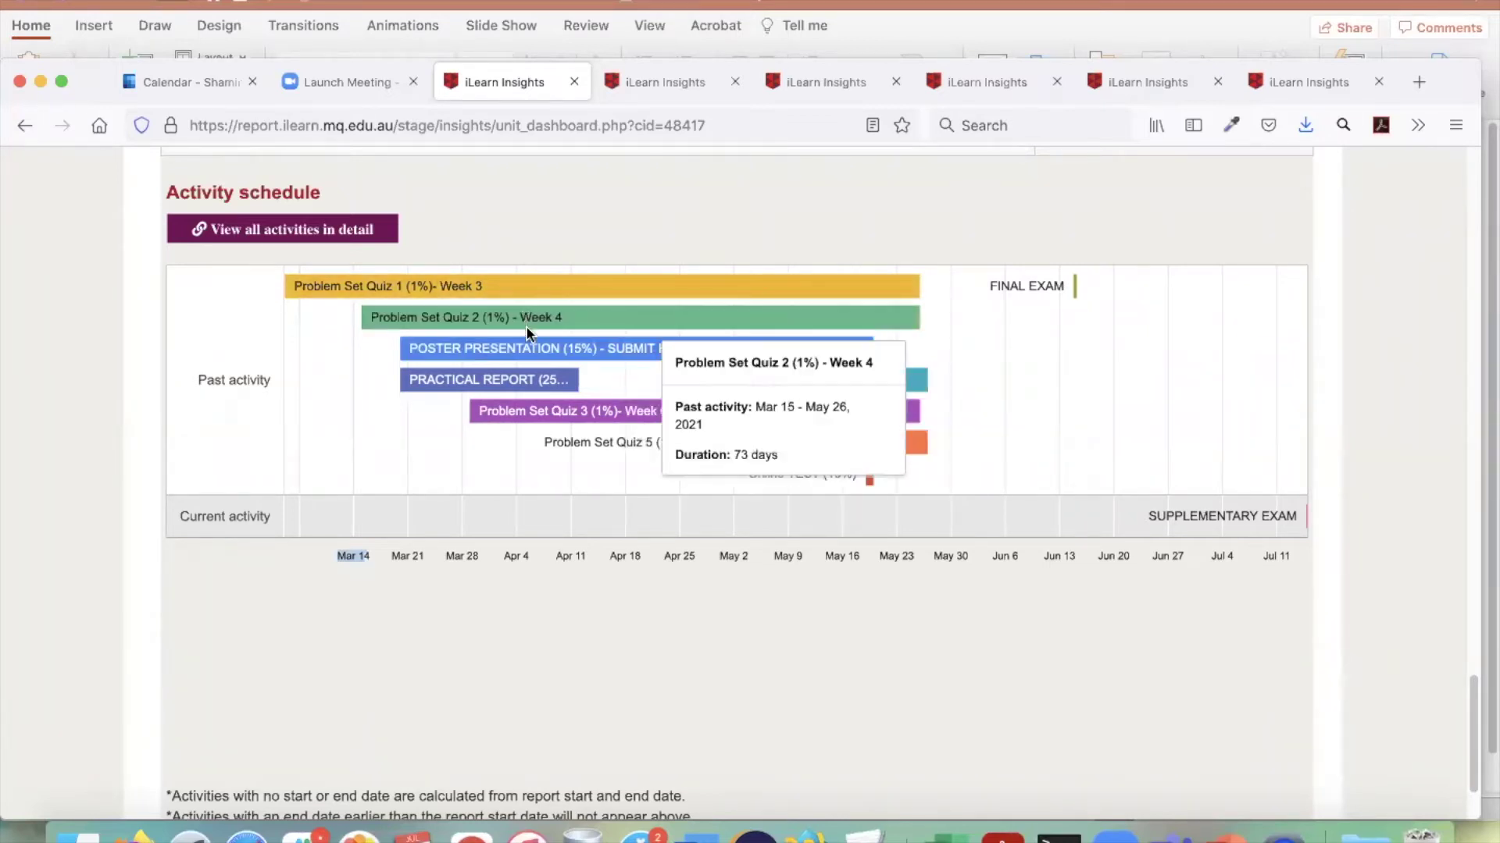
pyautogui.moveTo(529, 362)
pyautogui.moveTo(883, 301)
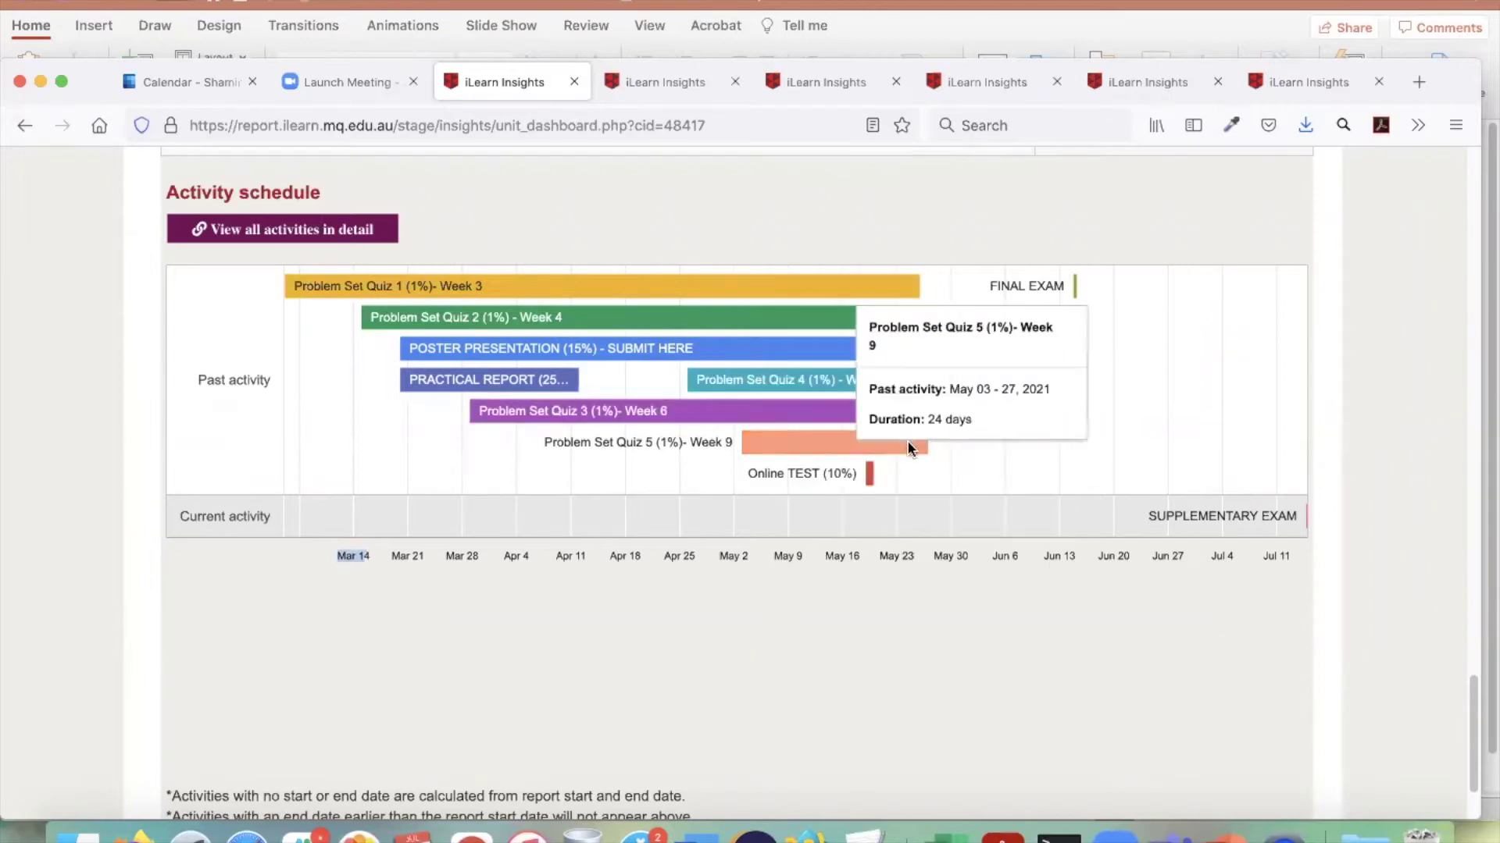
pyautogui.moveTo(889, 292)
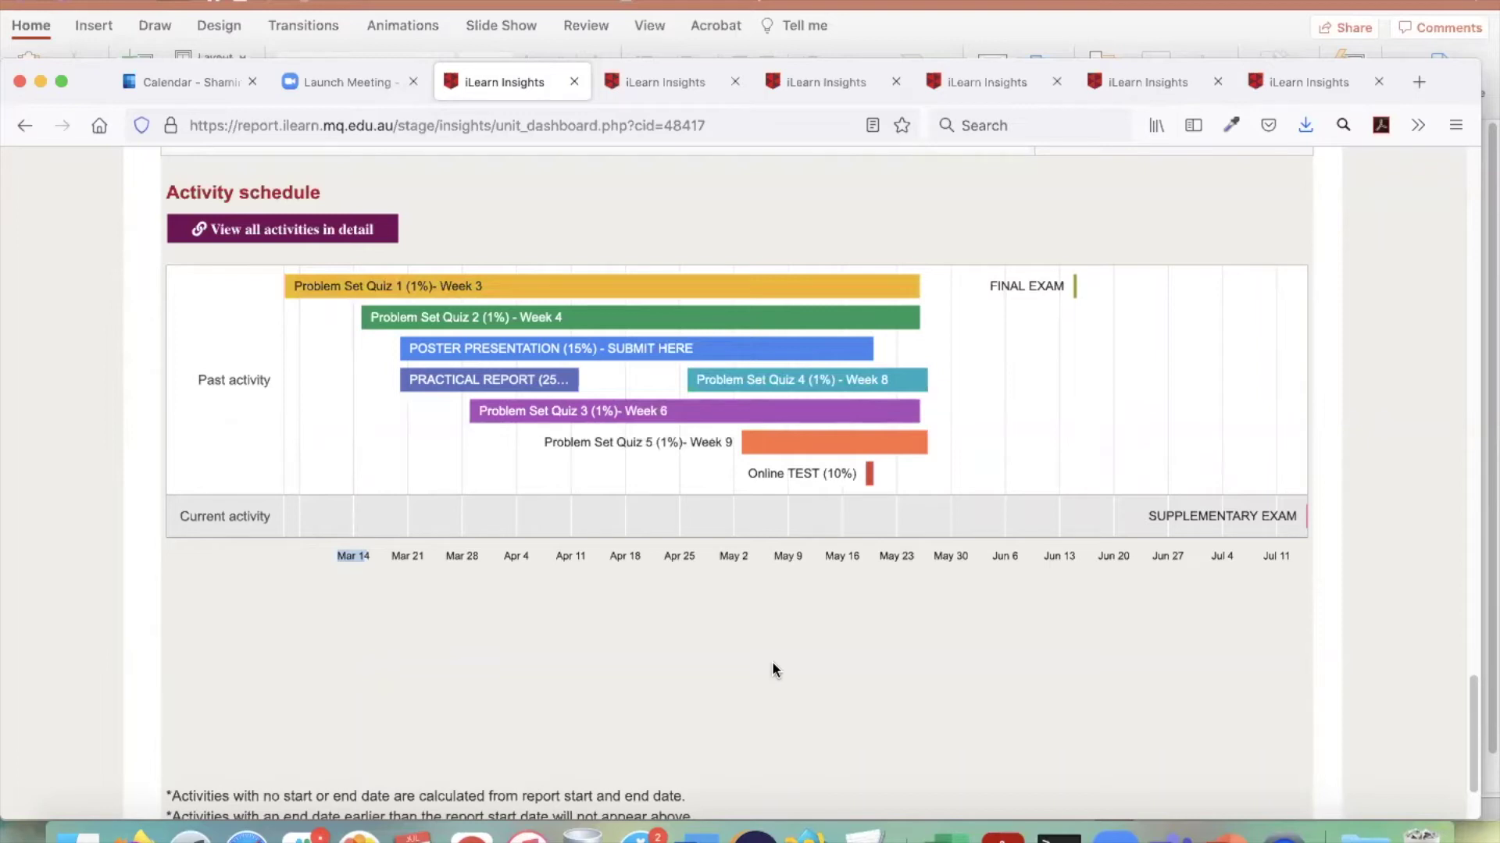
# - Review the whole iLearn insights sandbox dashboard again, from the engagement gauge through the reminder email options to the forum and activity sections
pyautogui.scroll(20, 1182, 485)
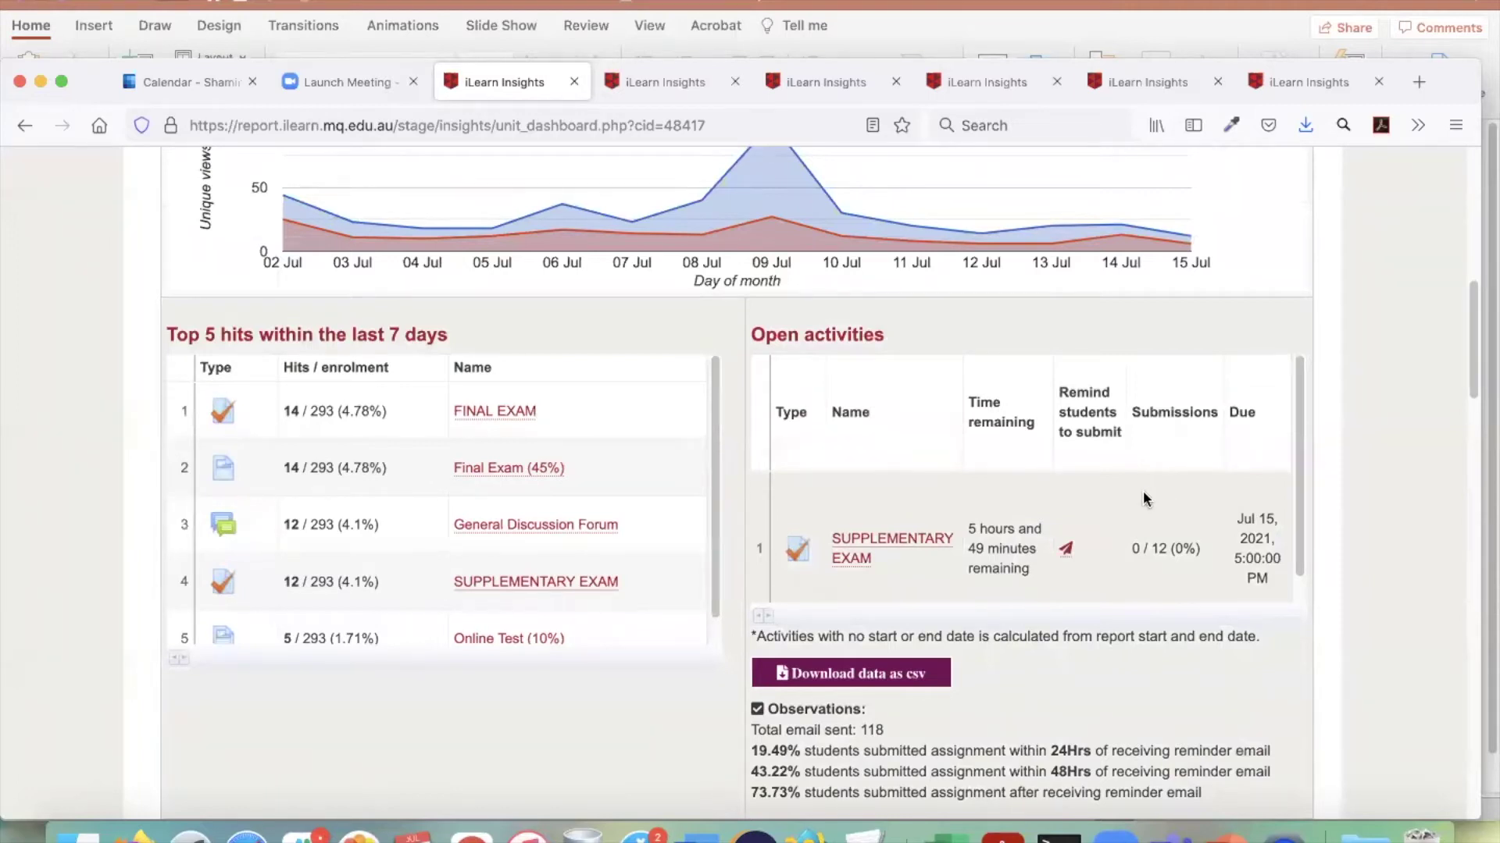
pyautogui.scroll(10, 1352, 316)
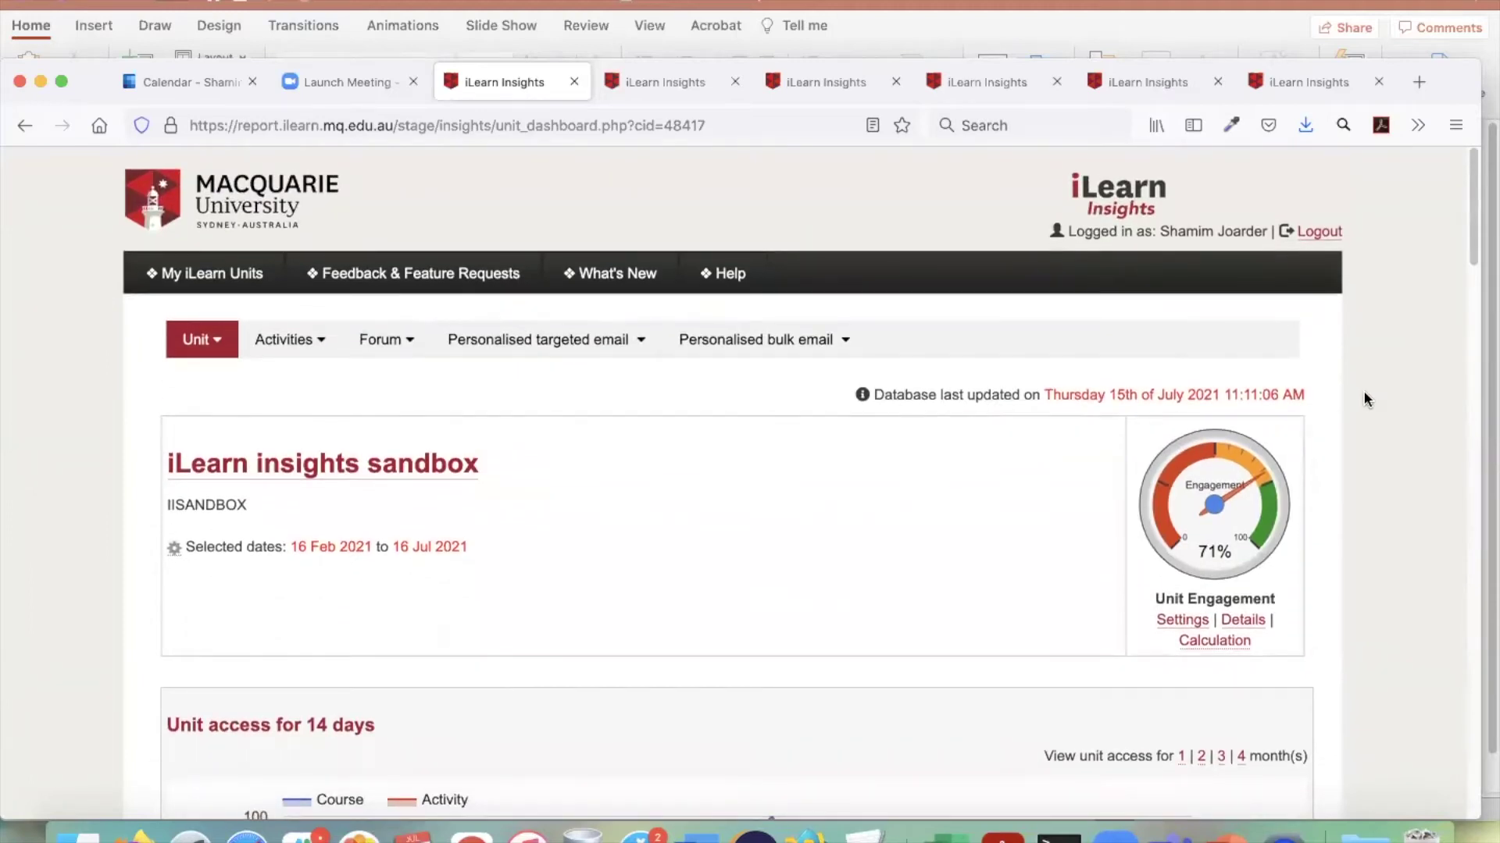
pyautogui.scroll(-10, 1364, 396)
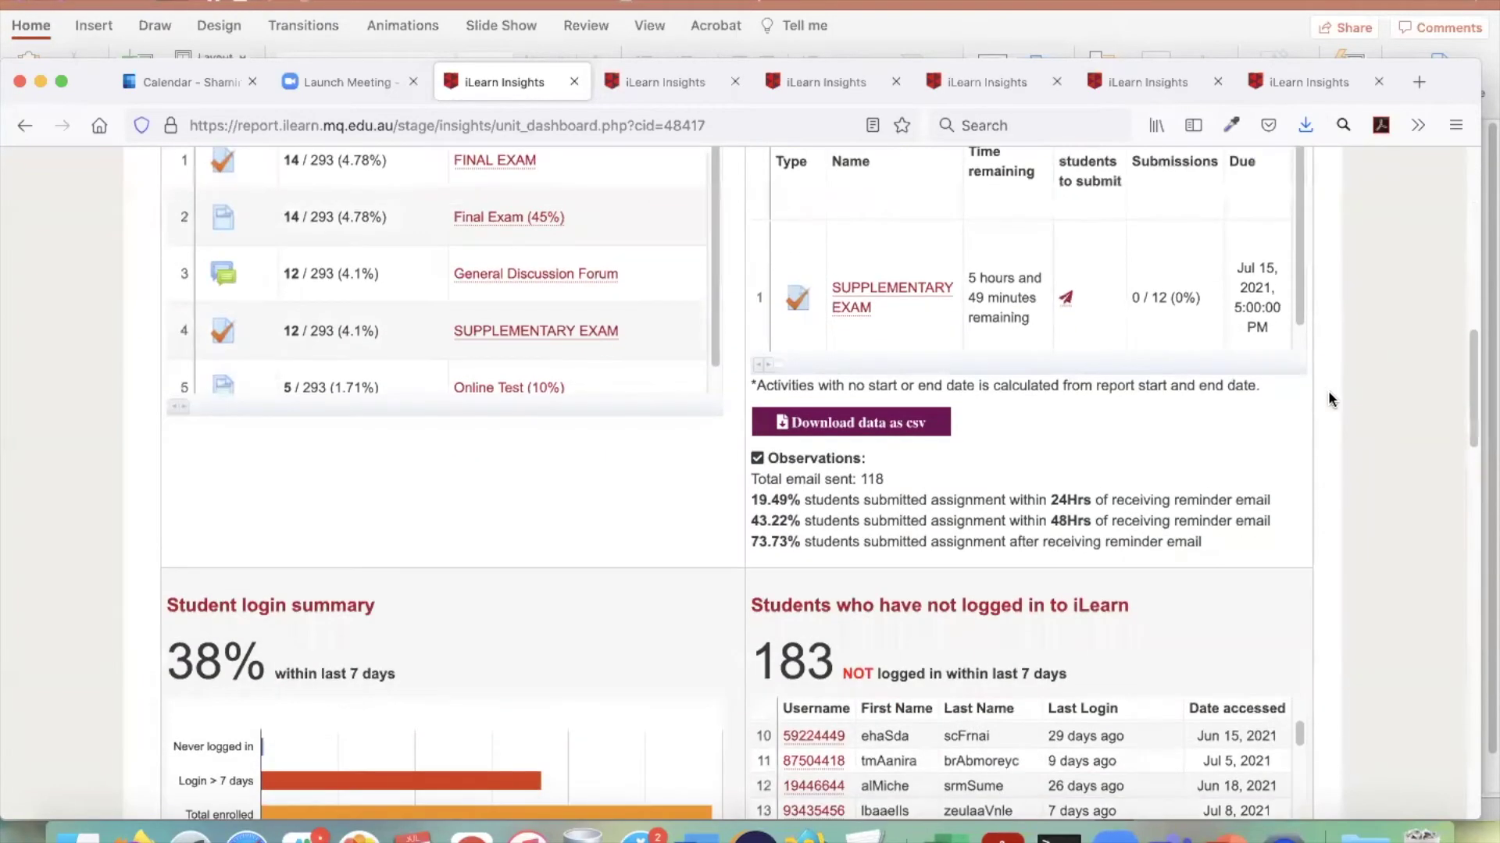
pyautogui.scroll(-5, 1303, 429)
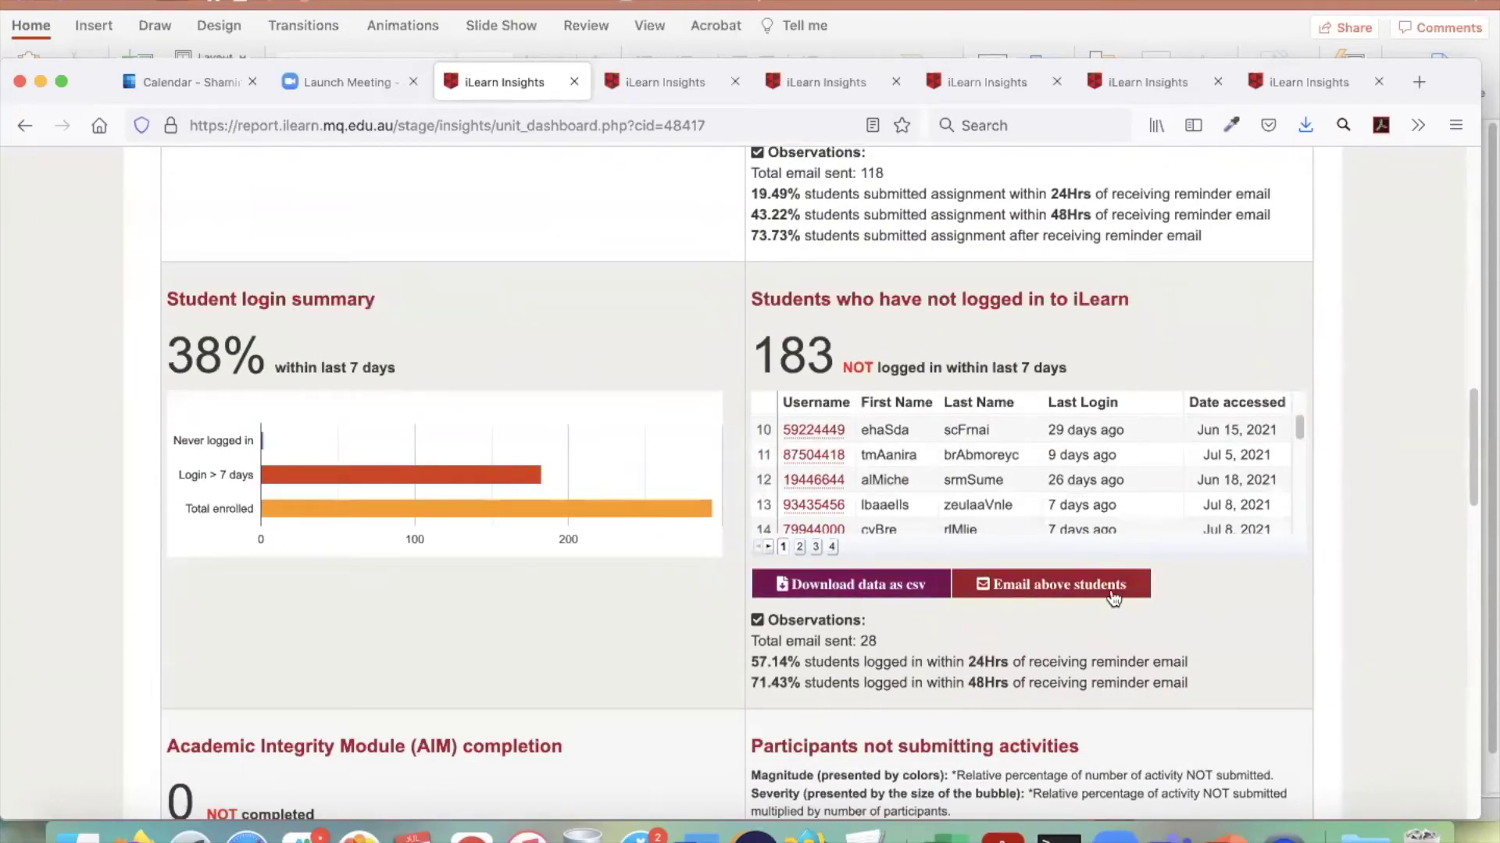
pyautogui.scroll(-8, 1396, 573)
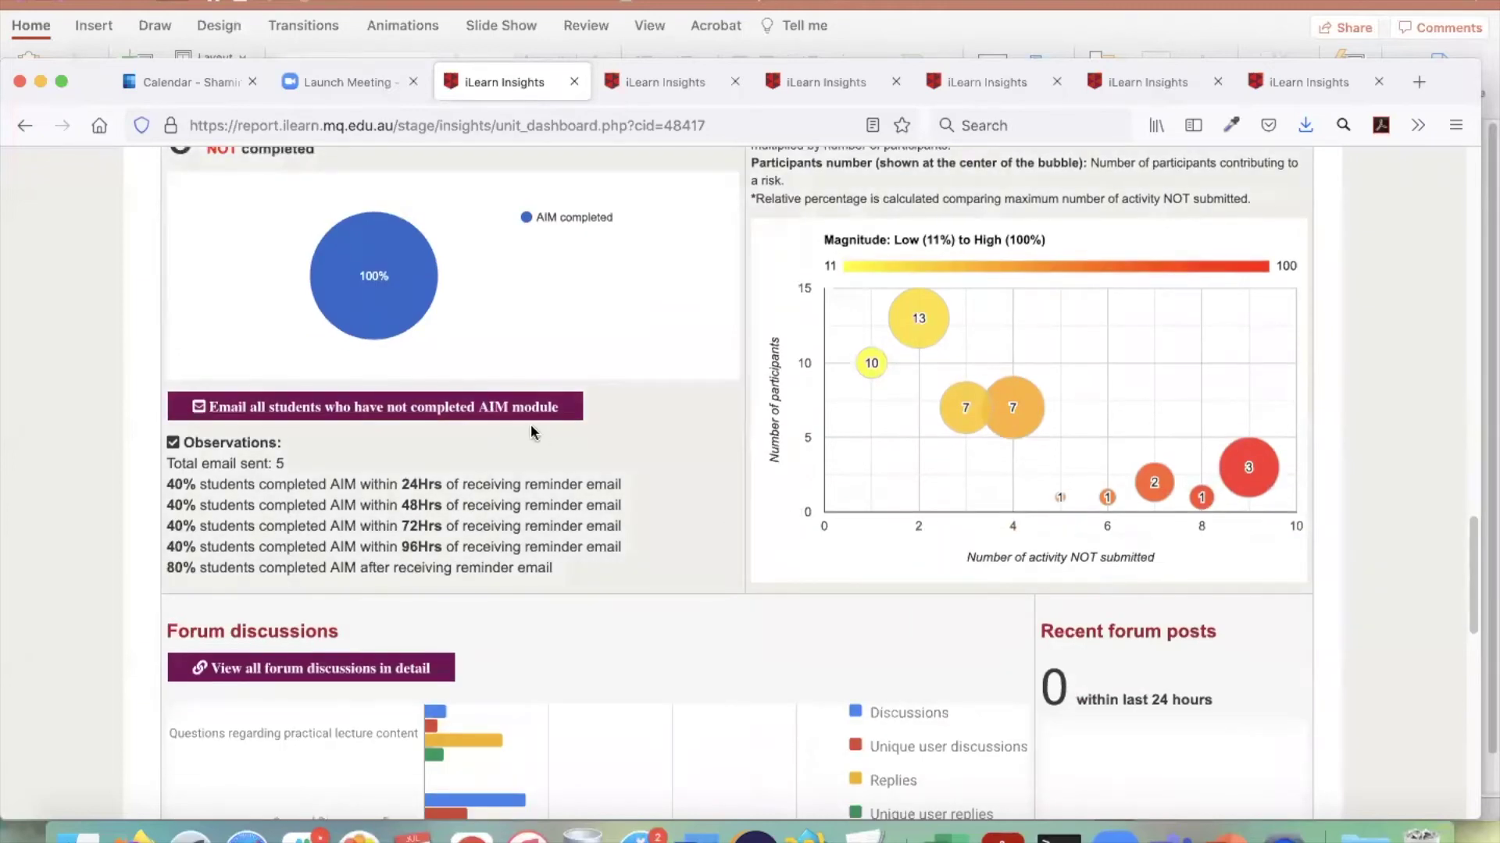
pyautogui.scroll(-6, 721, 534)
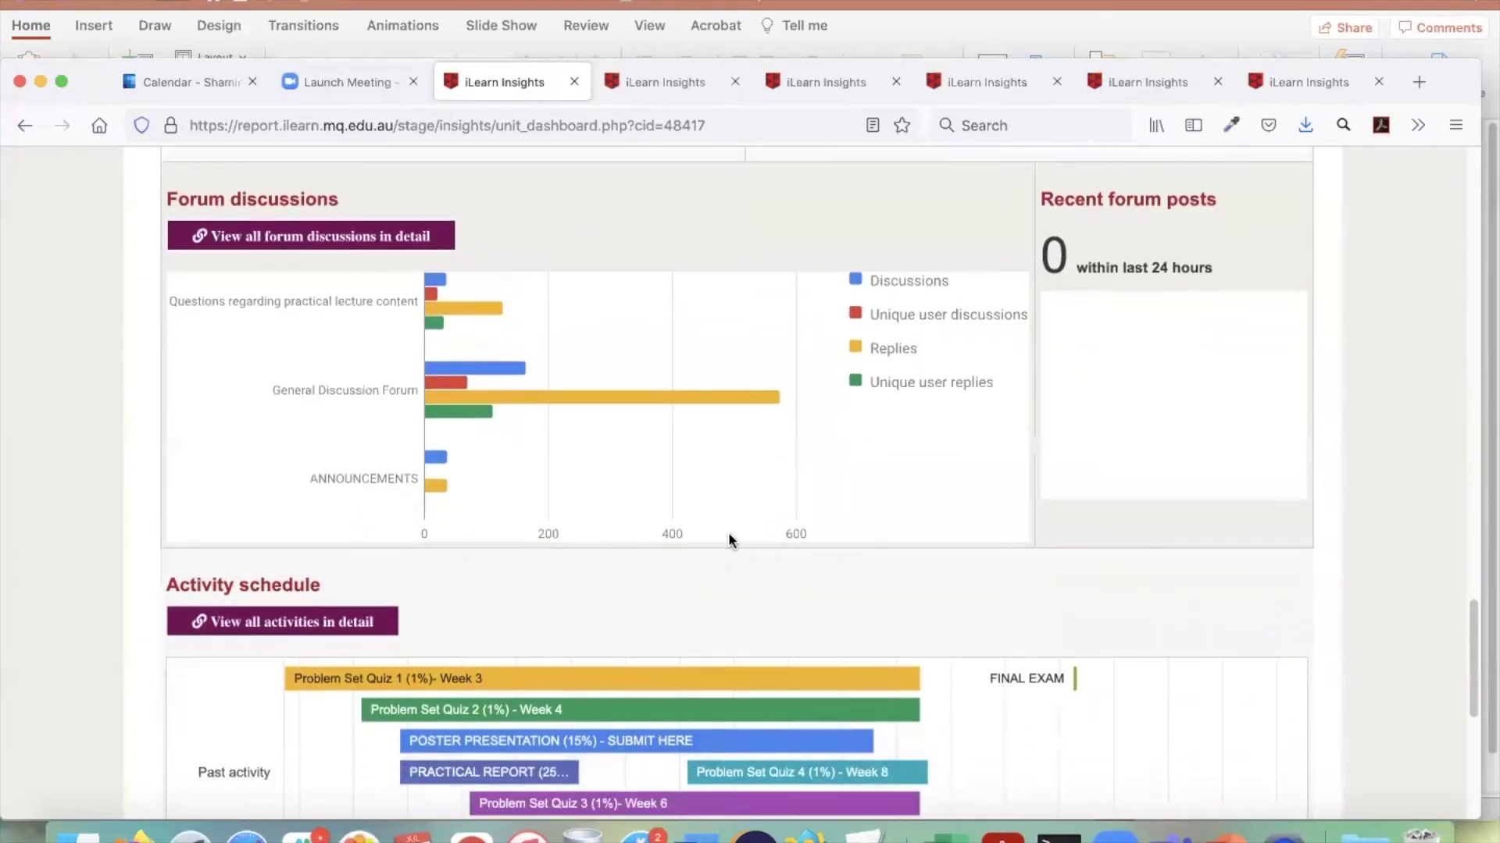
pyautogui.scroll(16, 727, 534)
pyautogui.scroll(3, 726, 539)
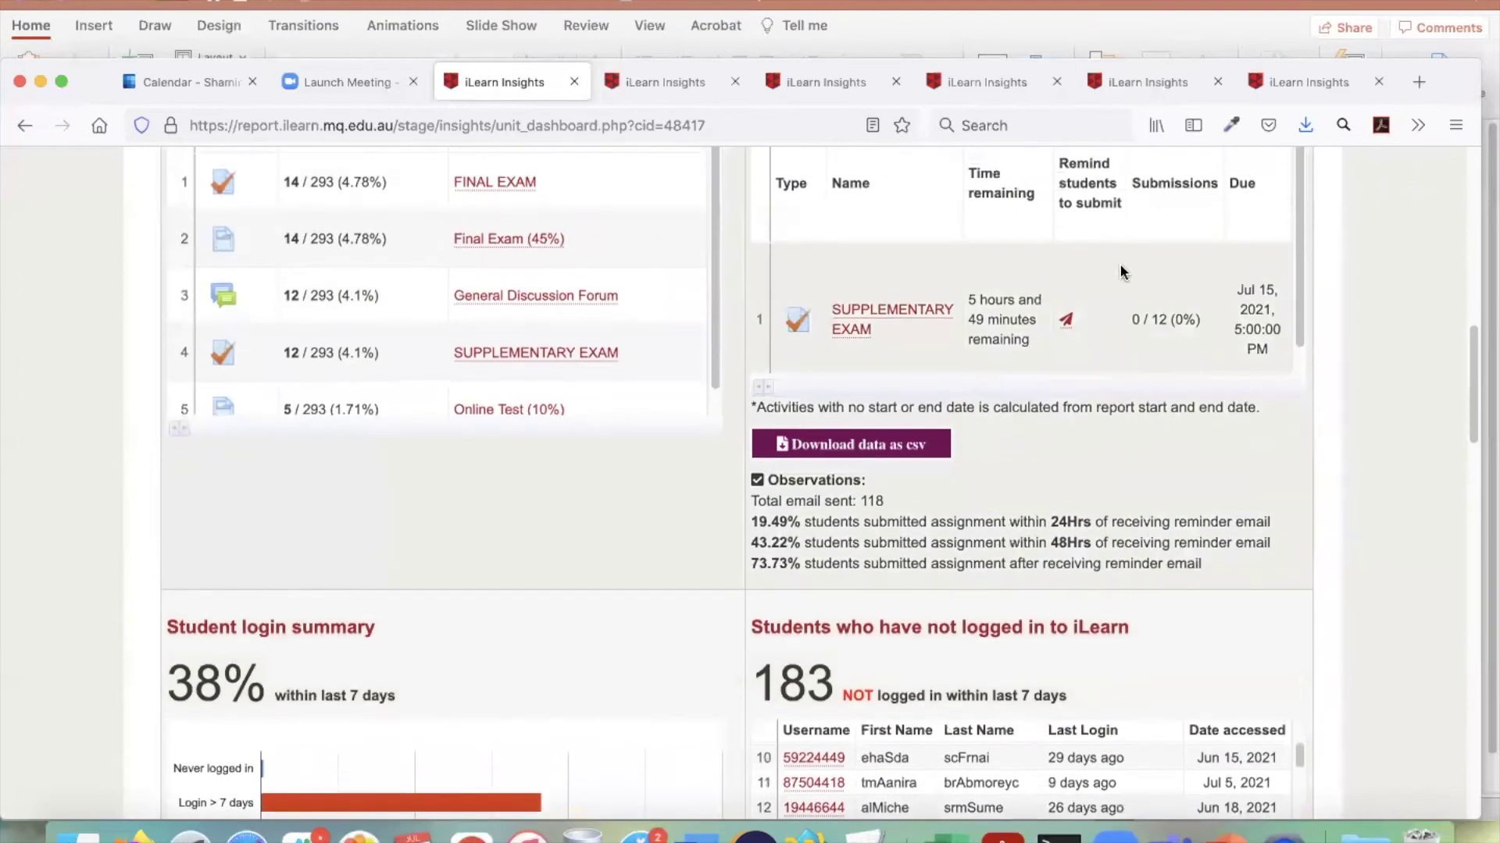
pyautogui.scroll(10, 1390, 273)
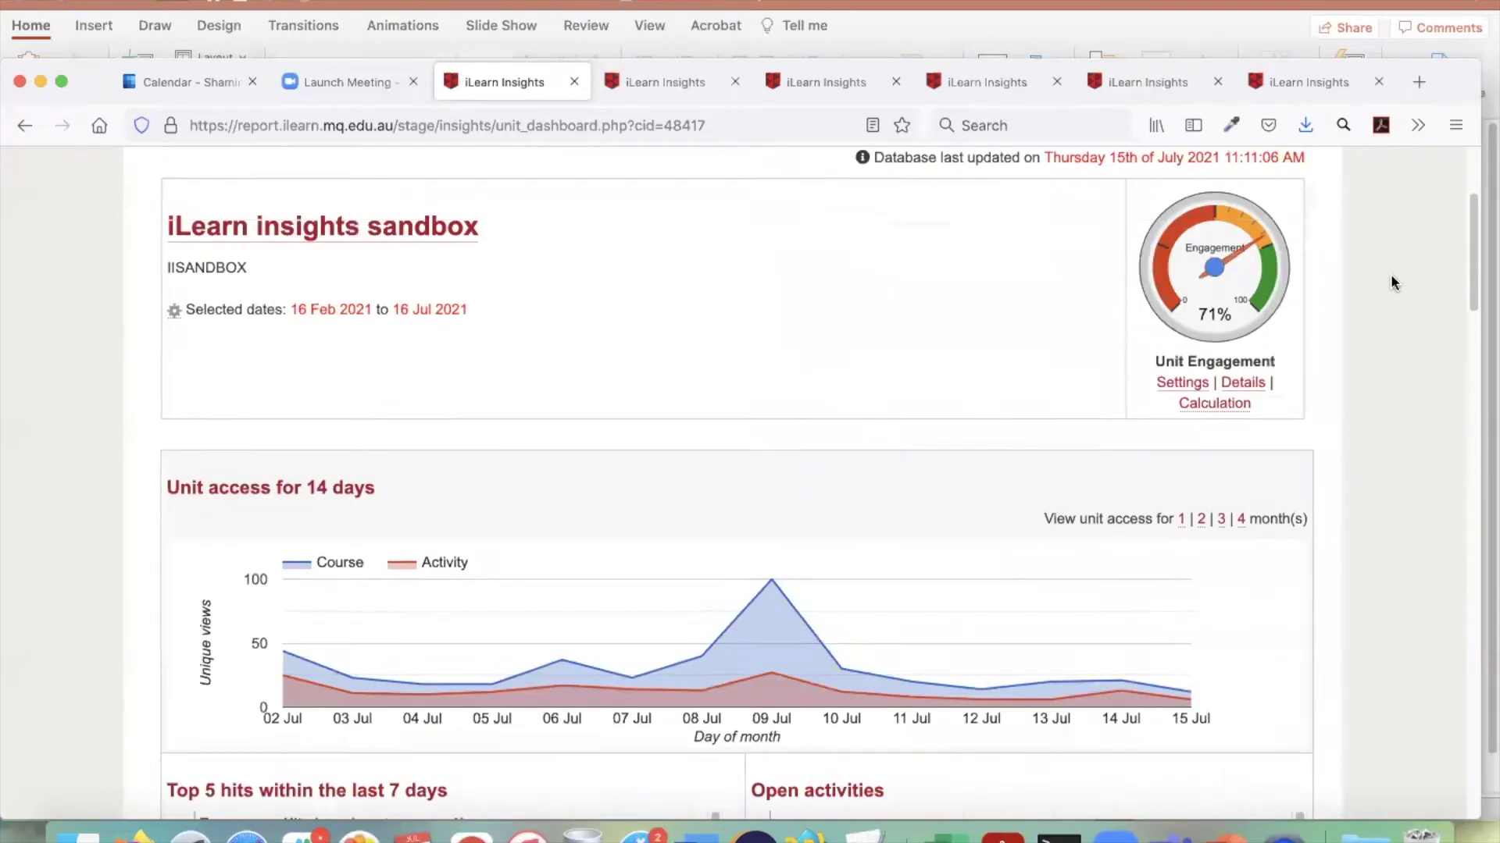
pyautogui.scroll(2, 1390, 274)
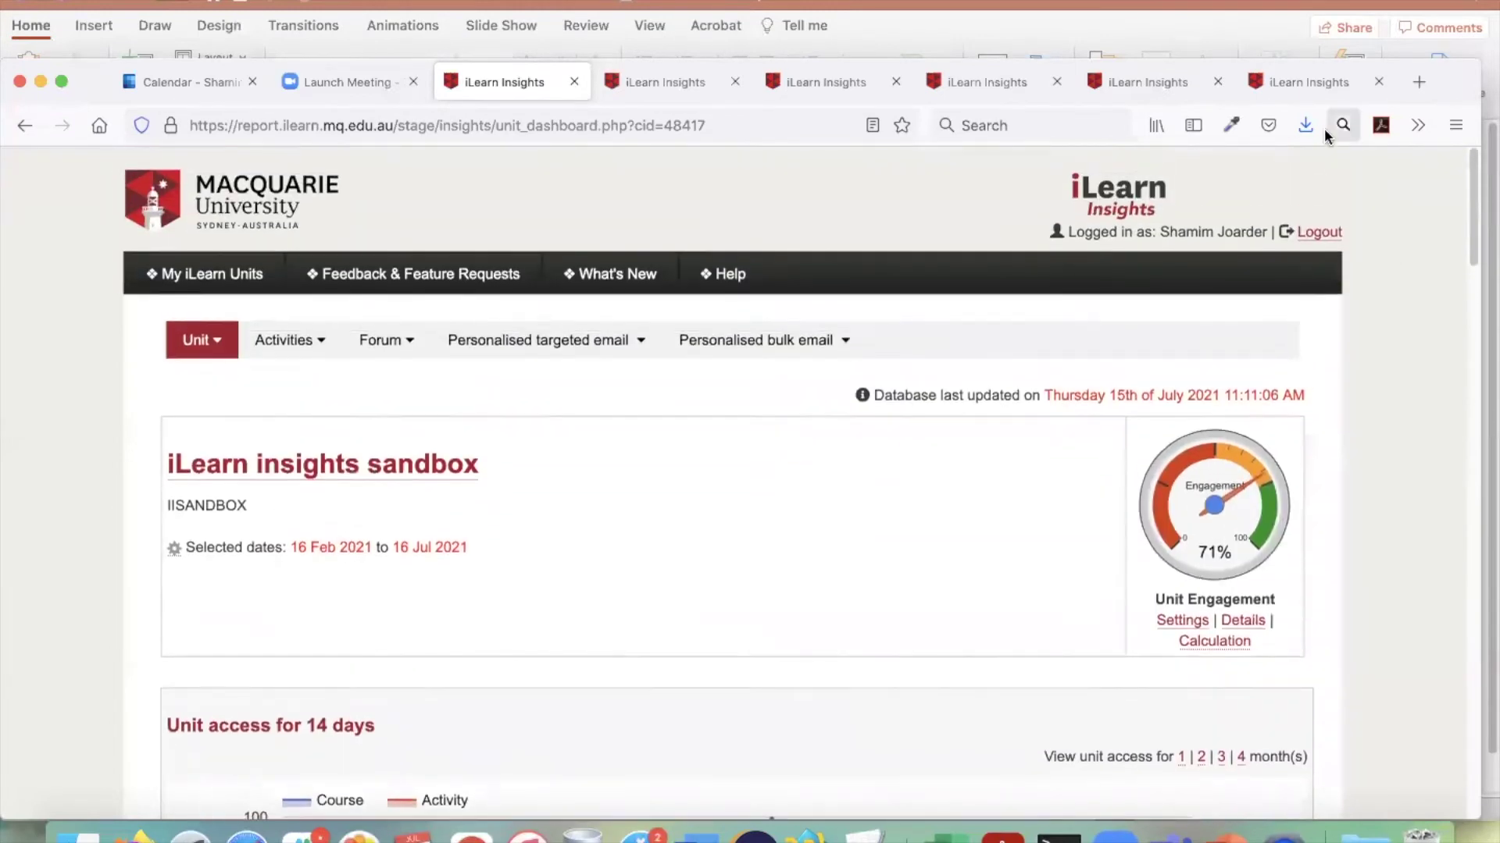
# - Open the iLearn Report Sandbox dashboard and compare the personalised targeted email options with the personalised bulk email options
pyautogui.click(1281, 82)
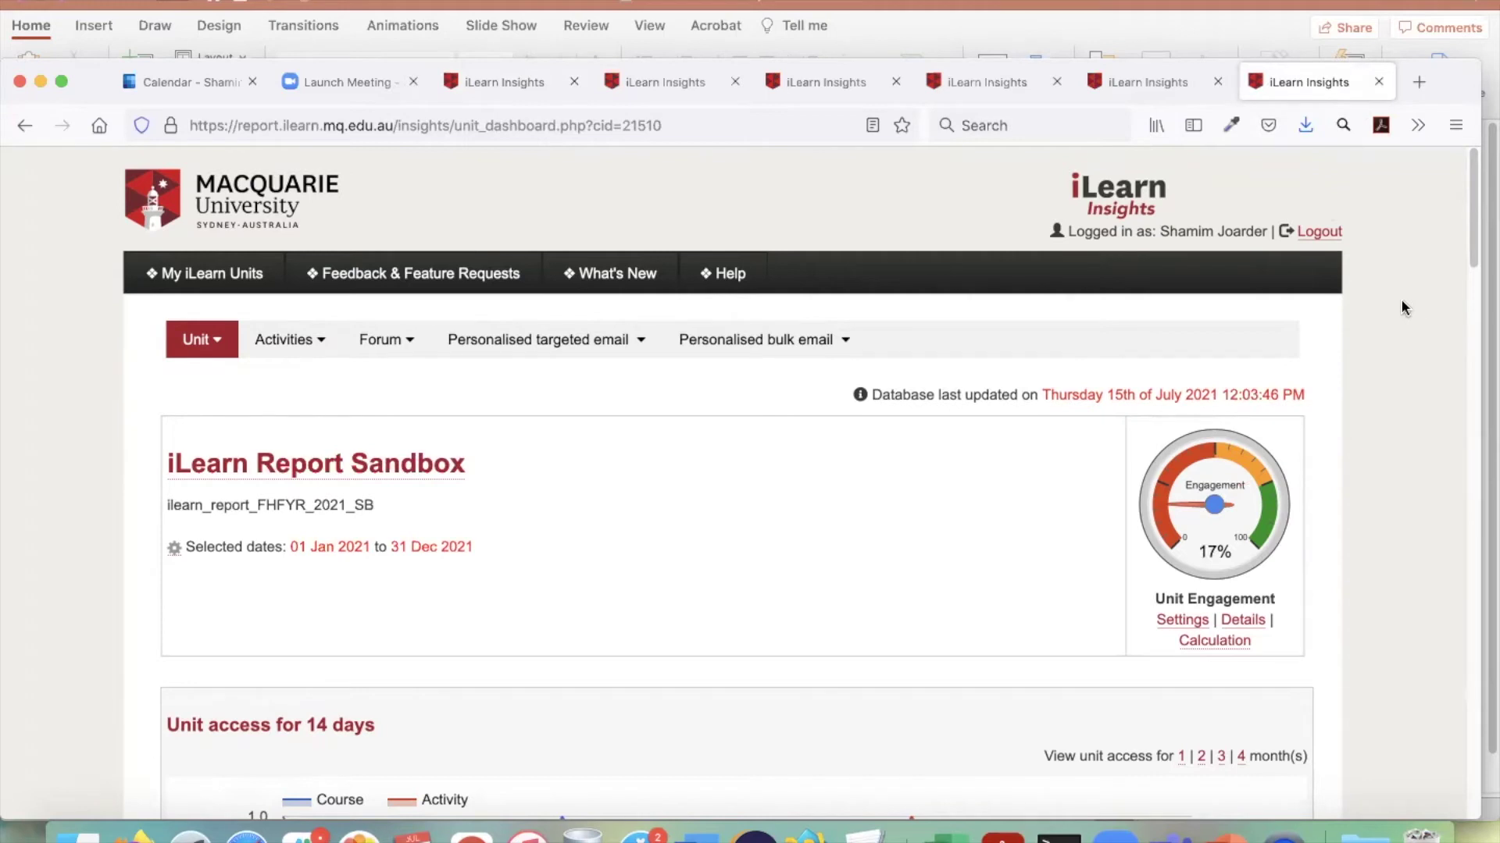
pyautogui.scroll(-3, 1367, 425)
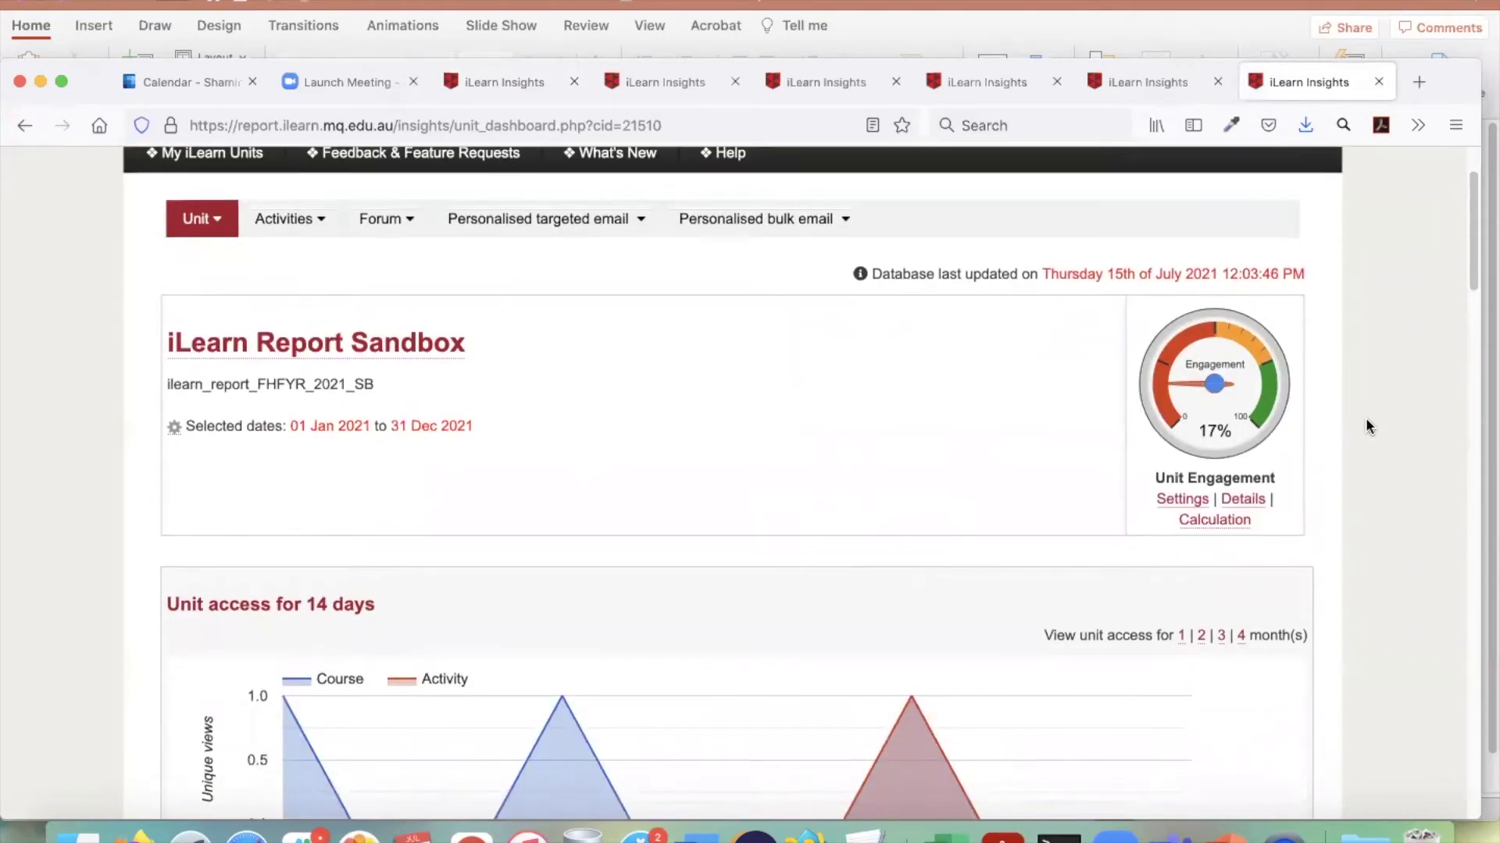
pyautogui.scroll(3, 1024, 334)
pyautogui.click(572, 344)
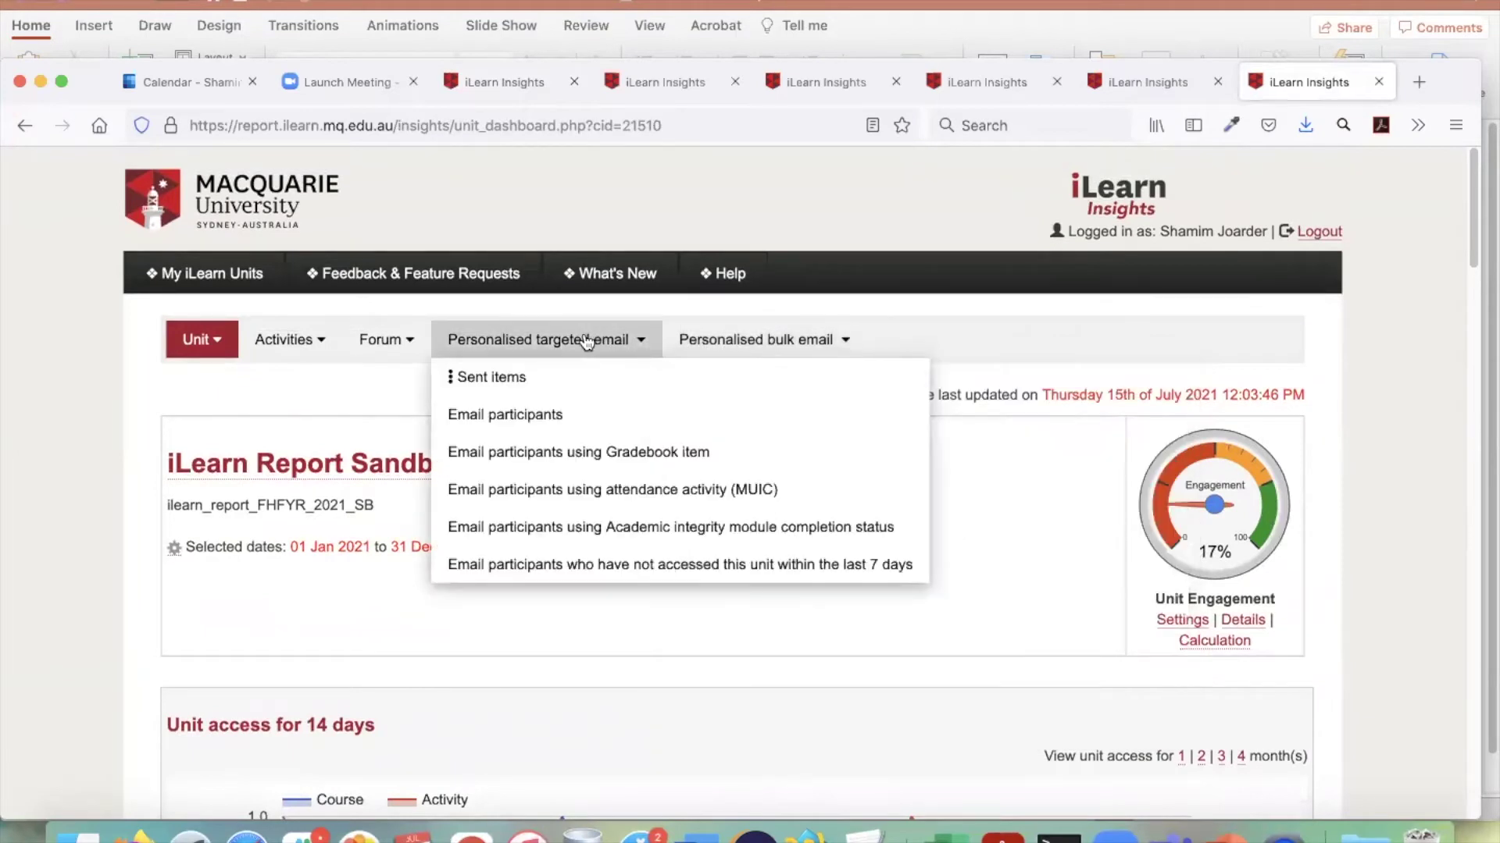
pyautogui.moveTo(743, 344)
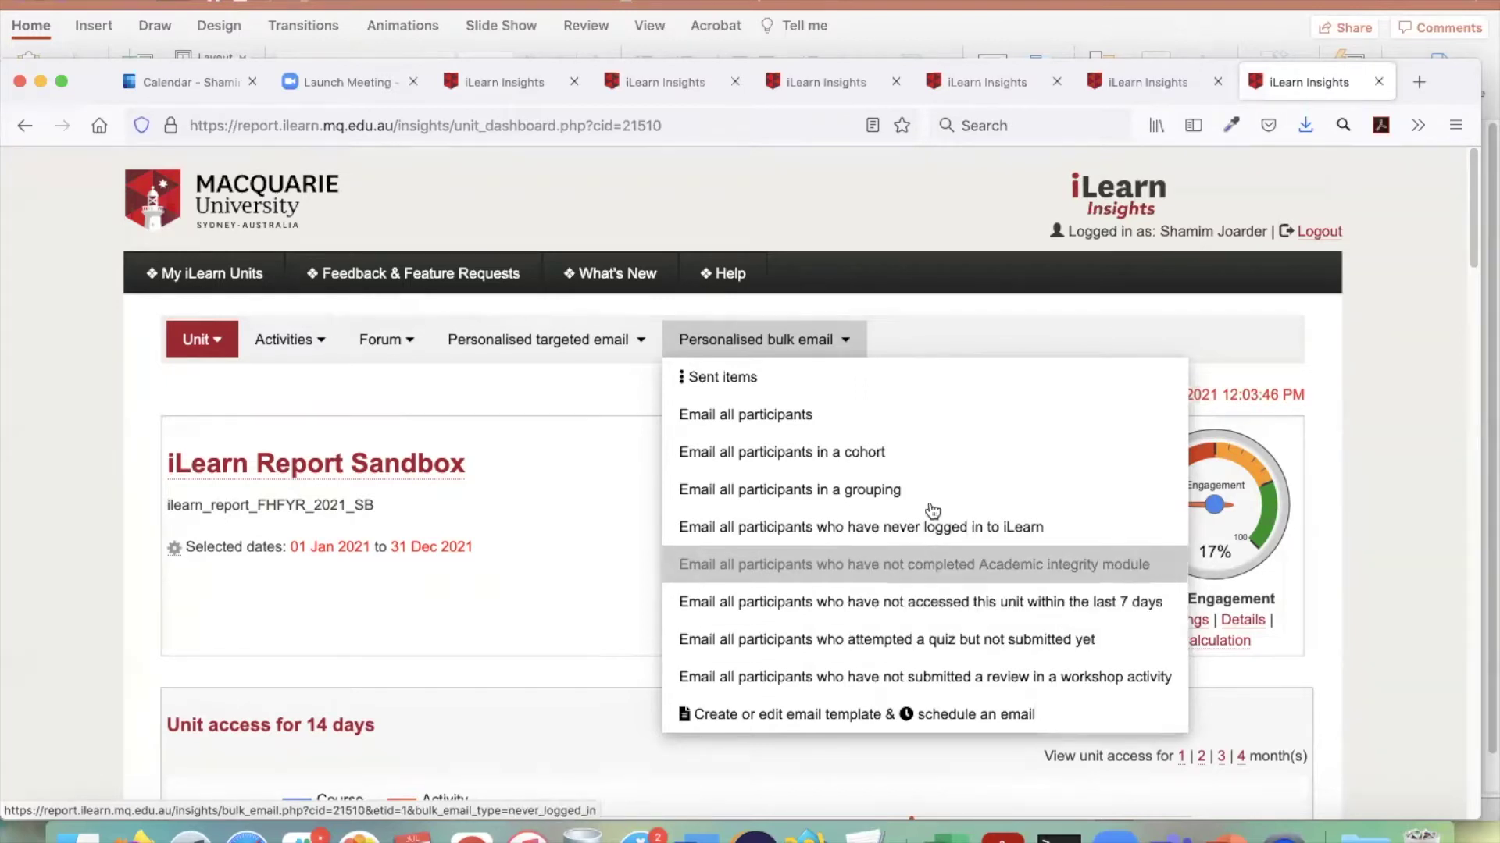
pyautogui.moveTo(555, 344)
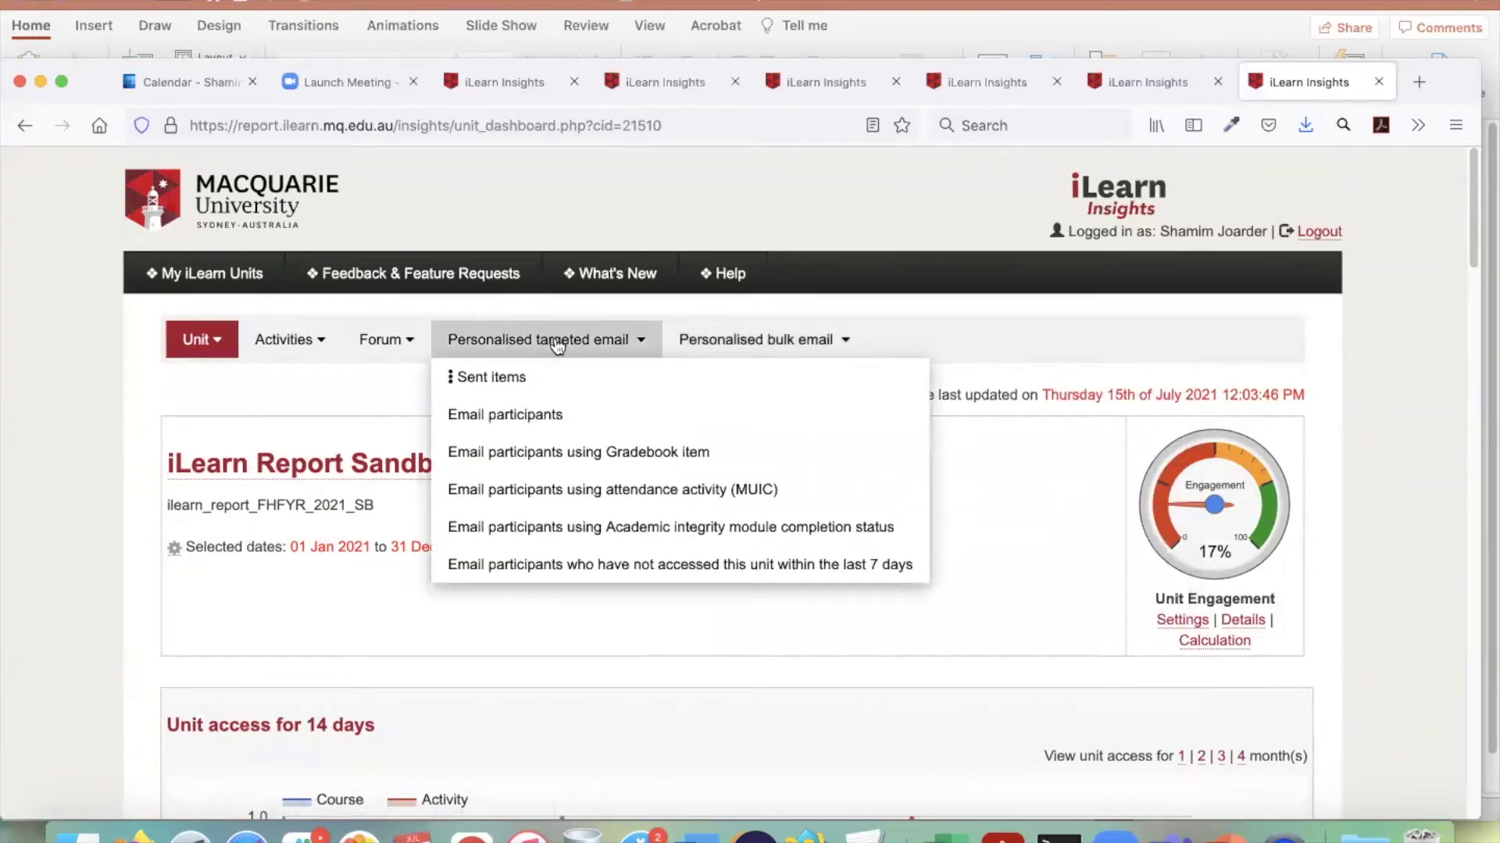
# - Open the targeted Email participants page and select all students for email except demostudent1 and demostudent3
pyautogui.click(569, 420)
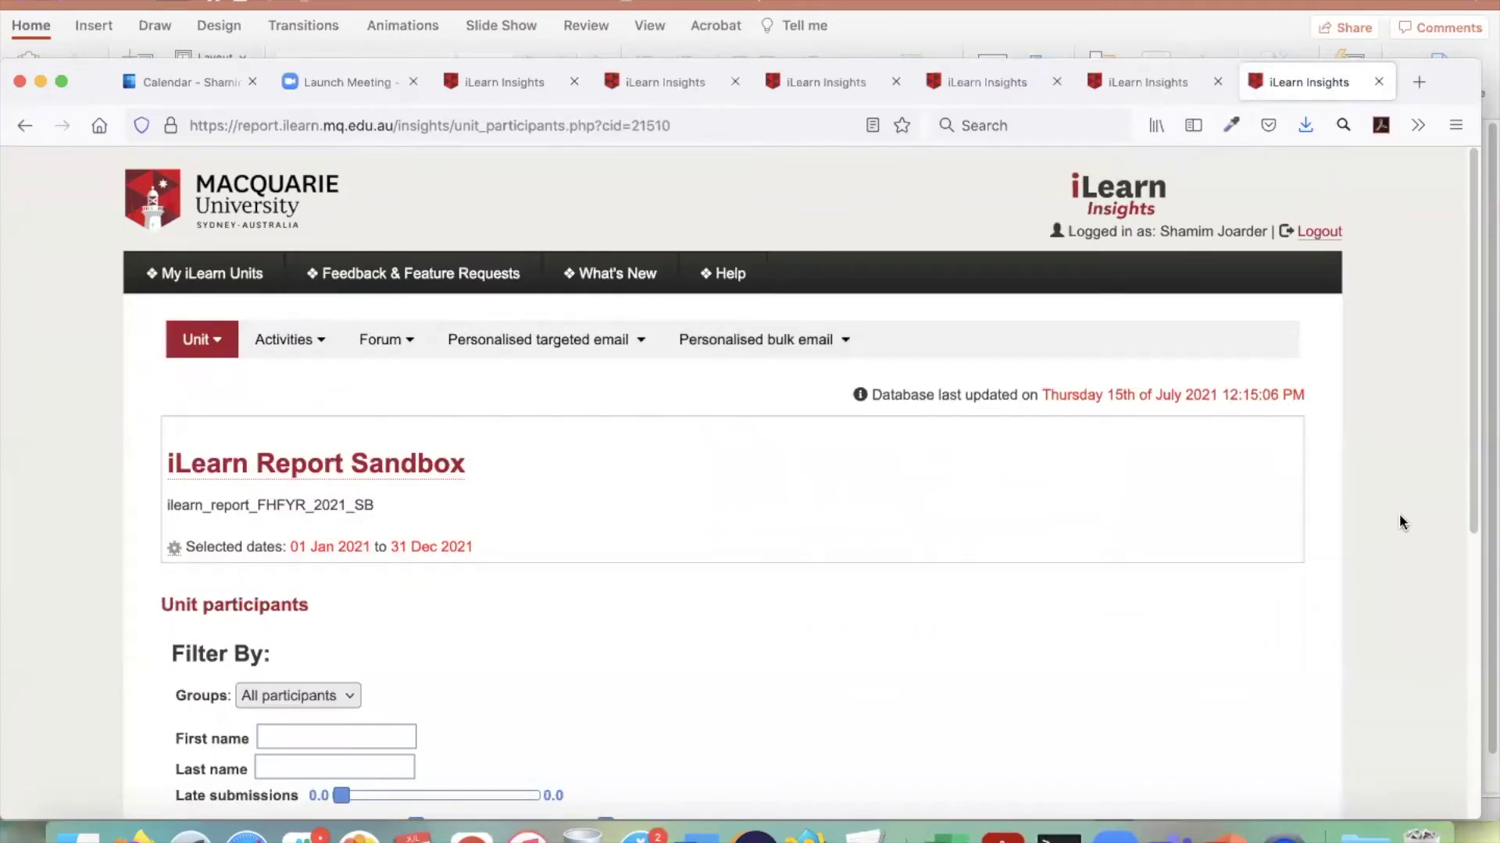
pyautogui.scroll(-5, 1400, 516)
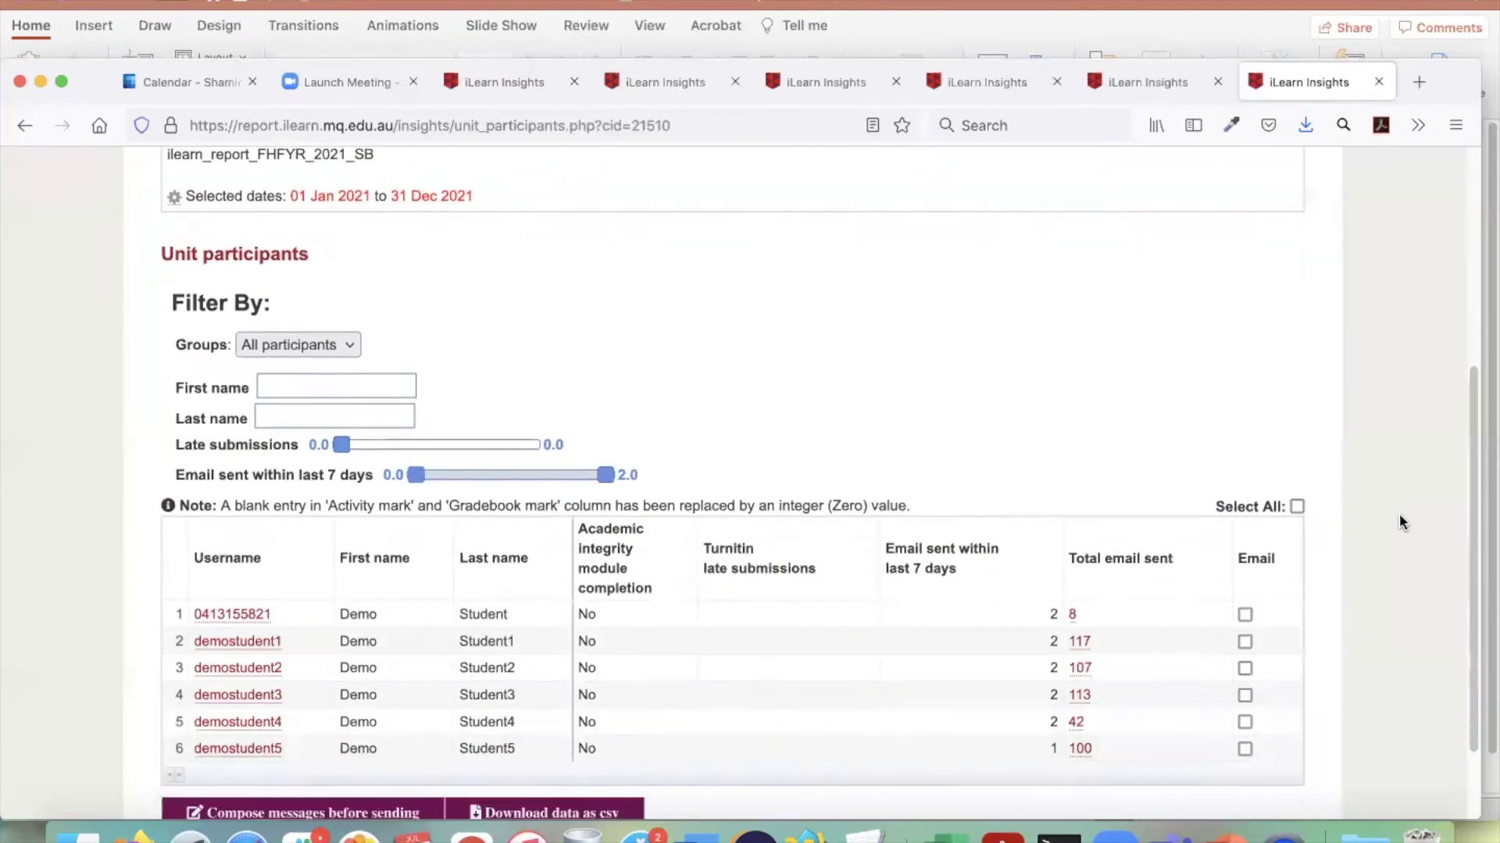
pyautogui.scroll(-1, 1400, 516)
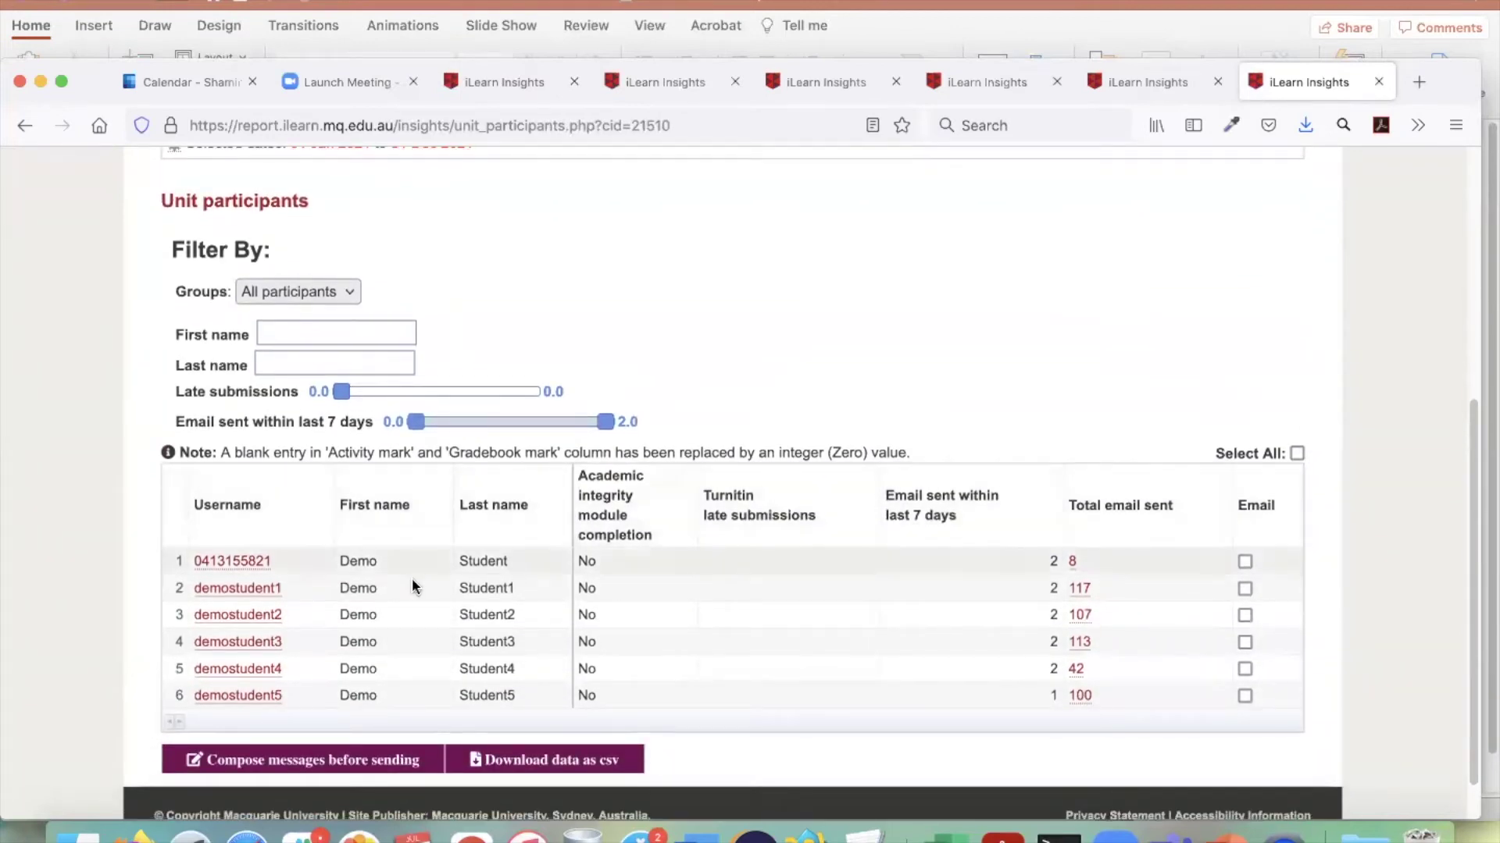
pyautogui.click(1297, 454)
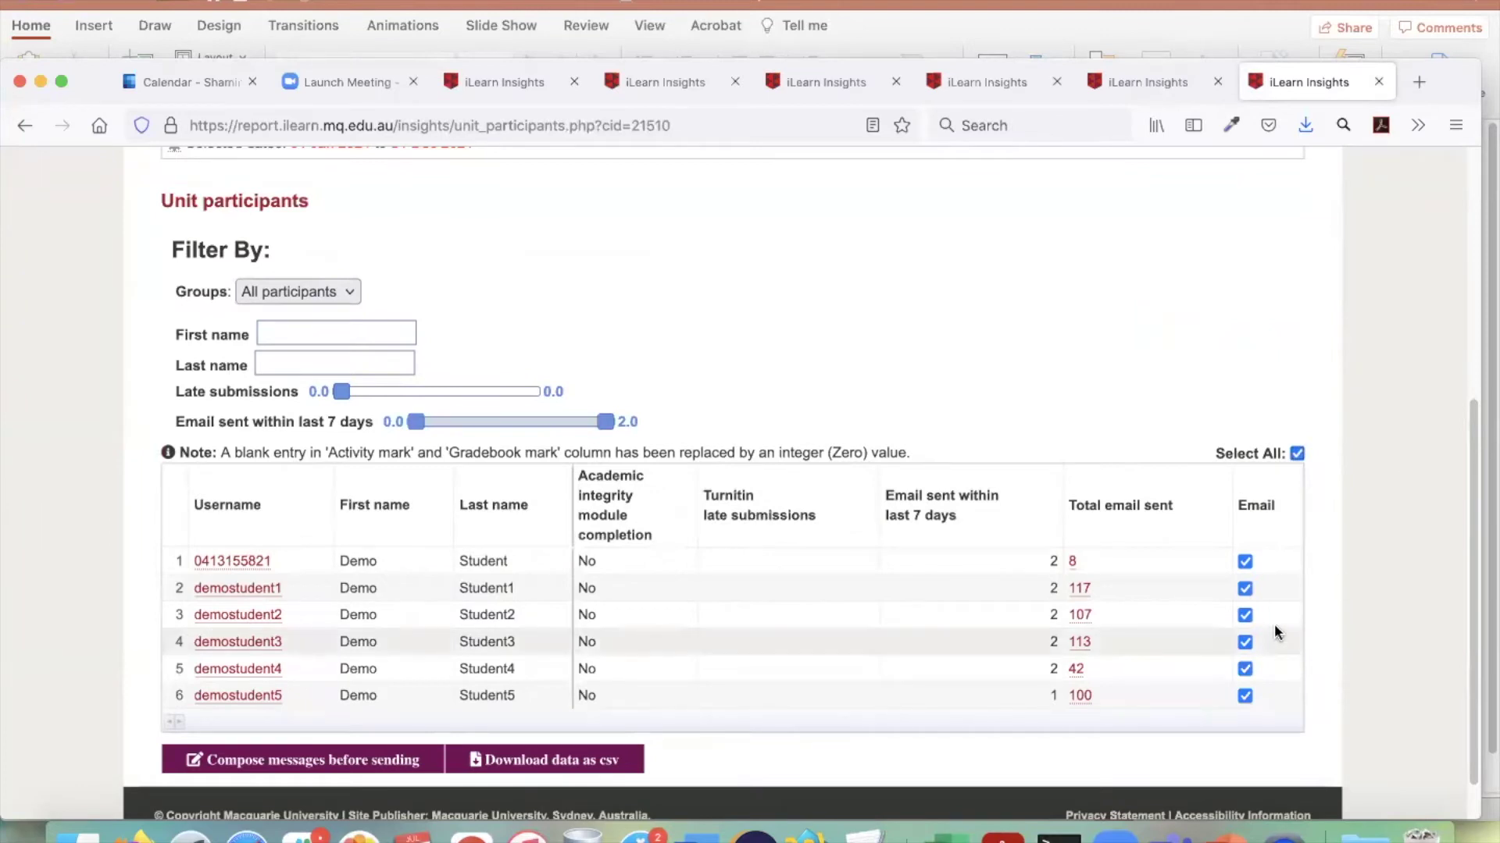
pyautogui.click(1244, 589)
pyautogui.click(1245, 642)
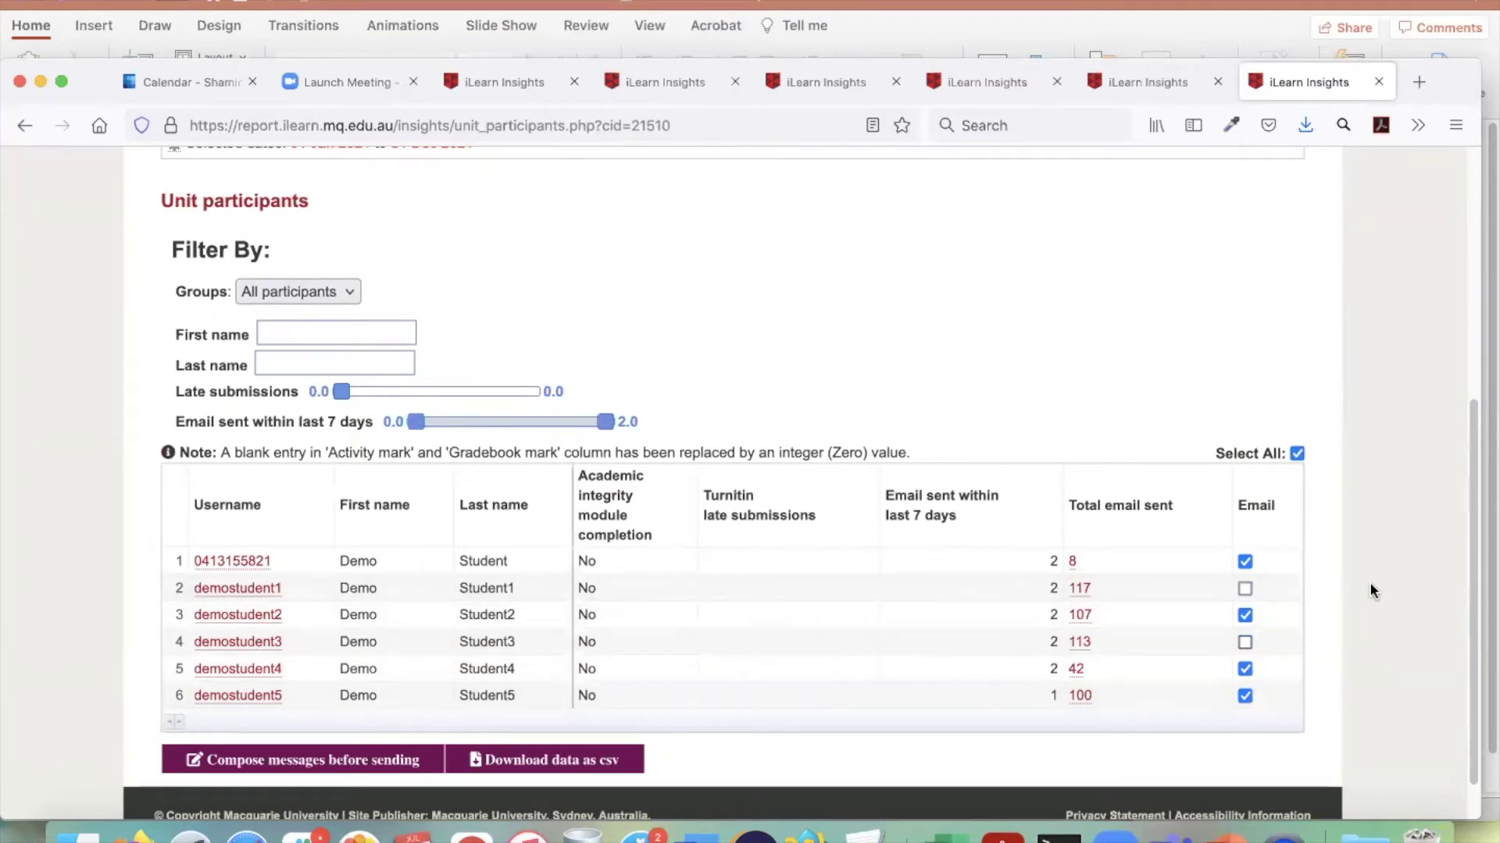
# - Review the targeted and bulk email options again and recheck the email selections in the Unit participants table
pyautogui.scroll(5, 1370, 582)
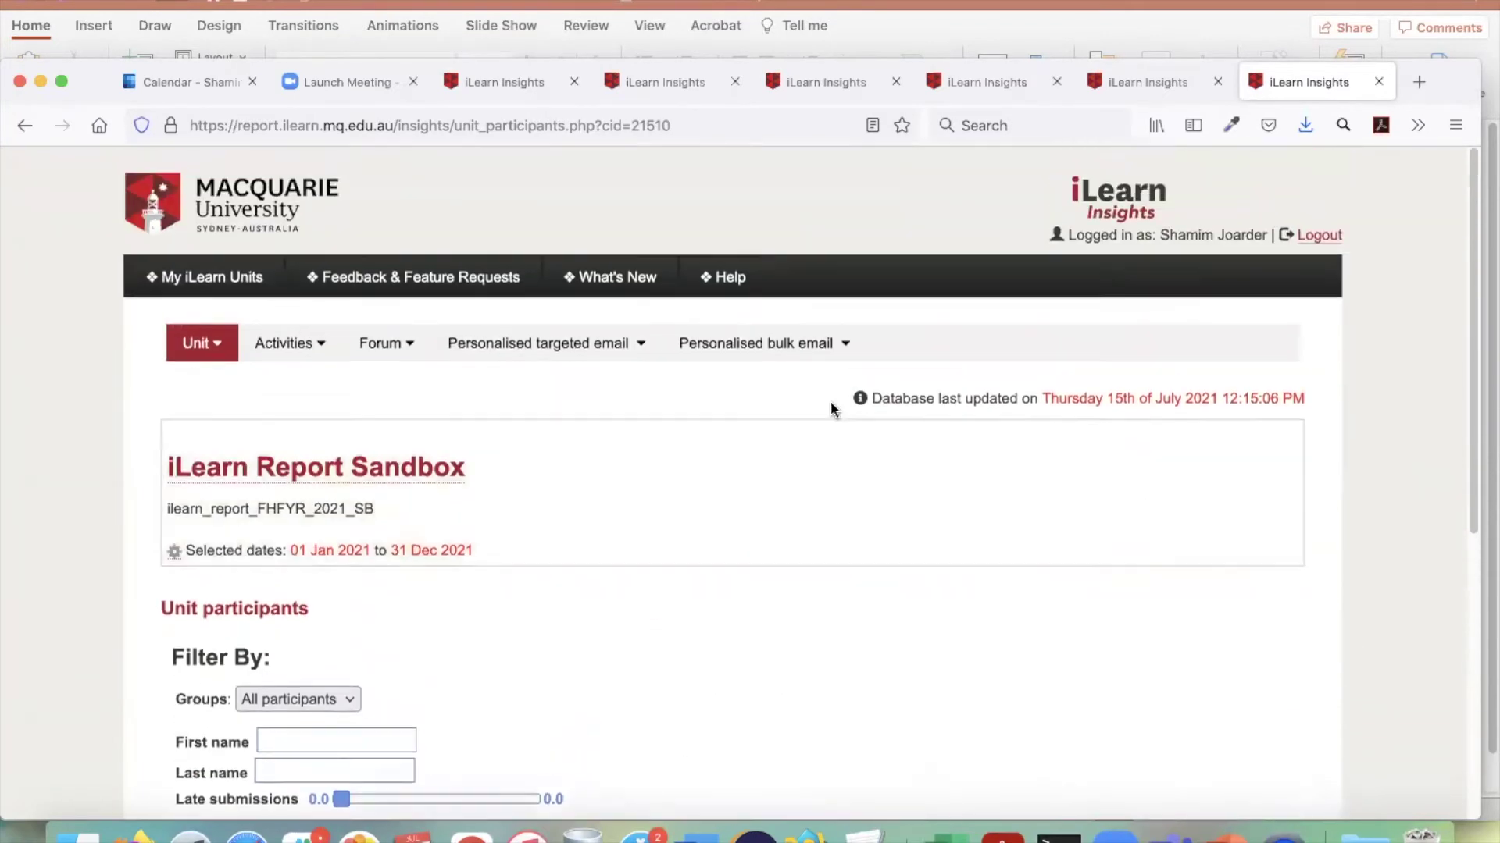
pyautogui.click(578, 344)
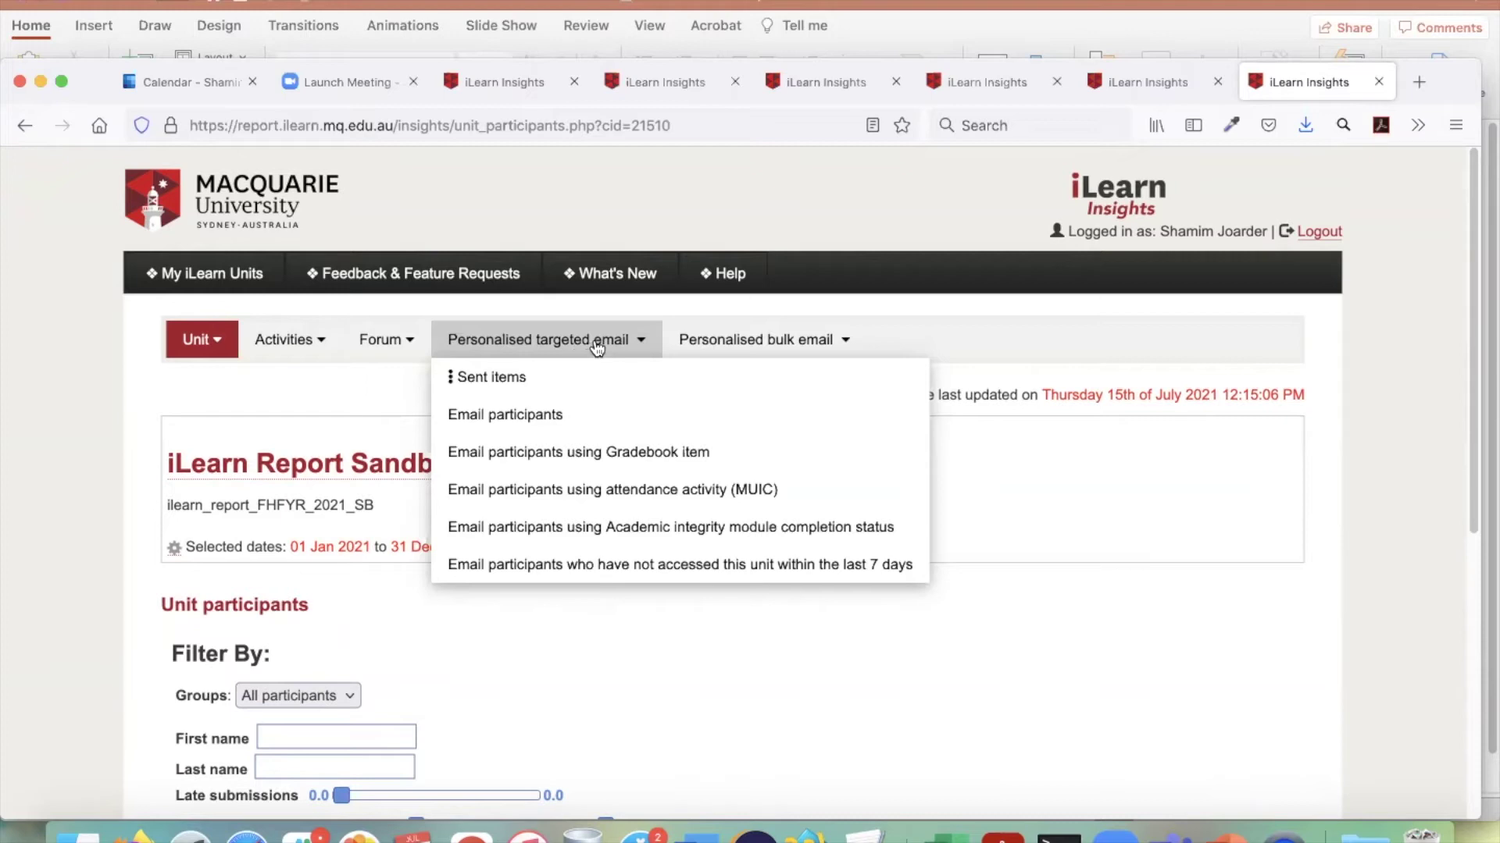
pyautogui.click(761, 339)
pyautogui.click(1388, 573)
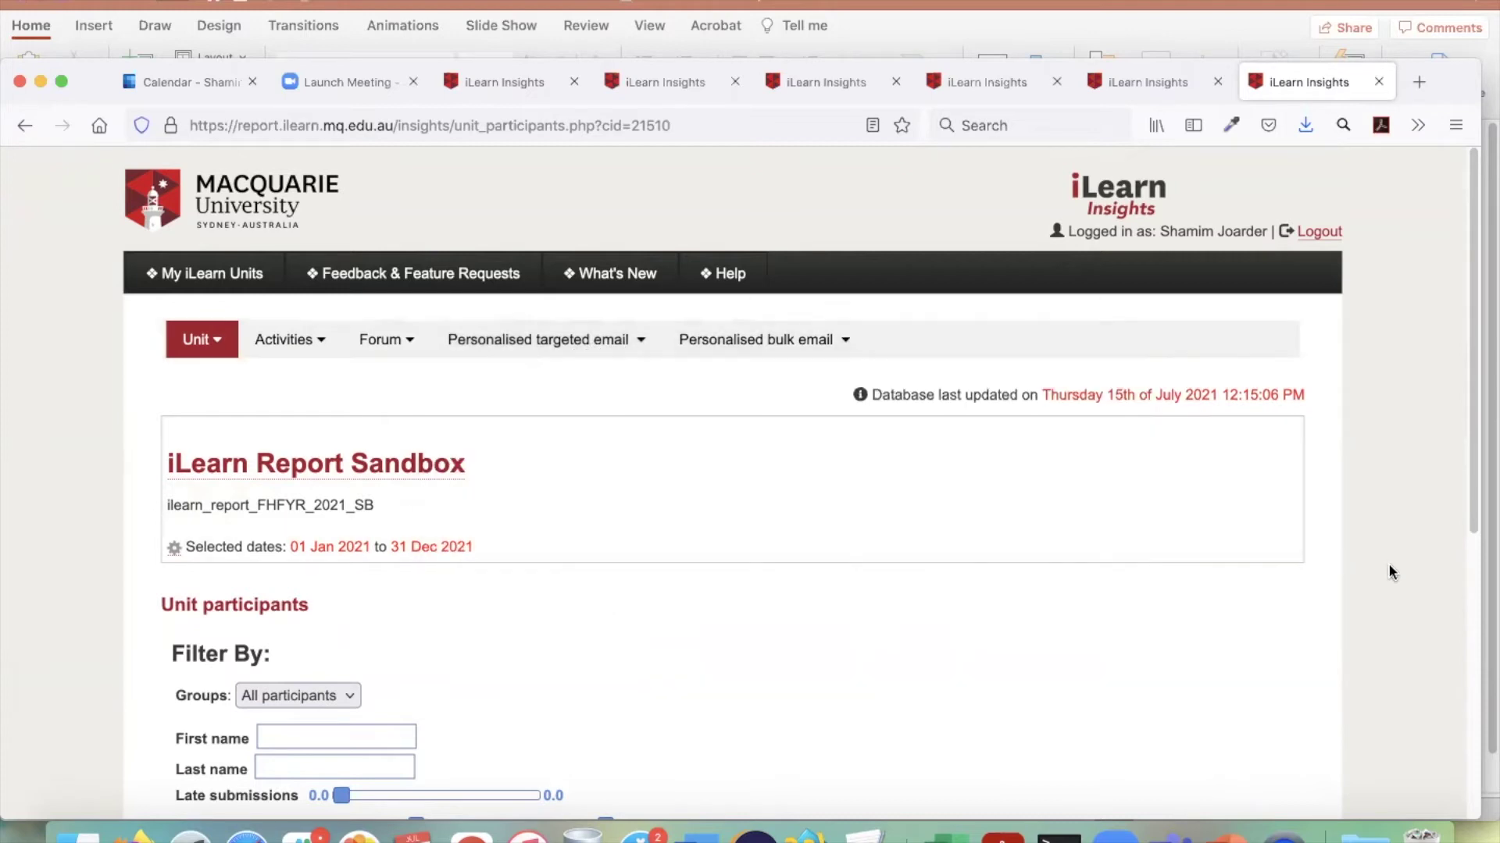
pyautogui.scroll(-5, 1391, 564)
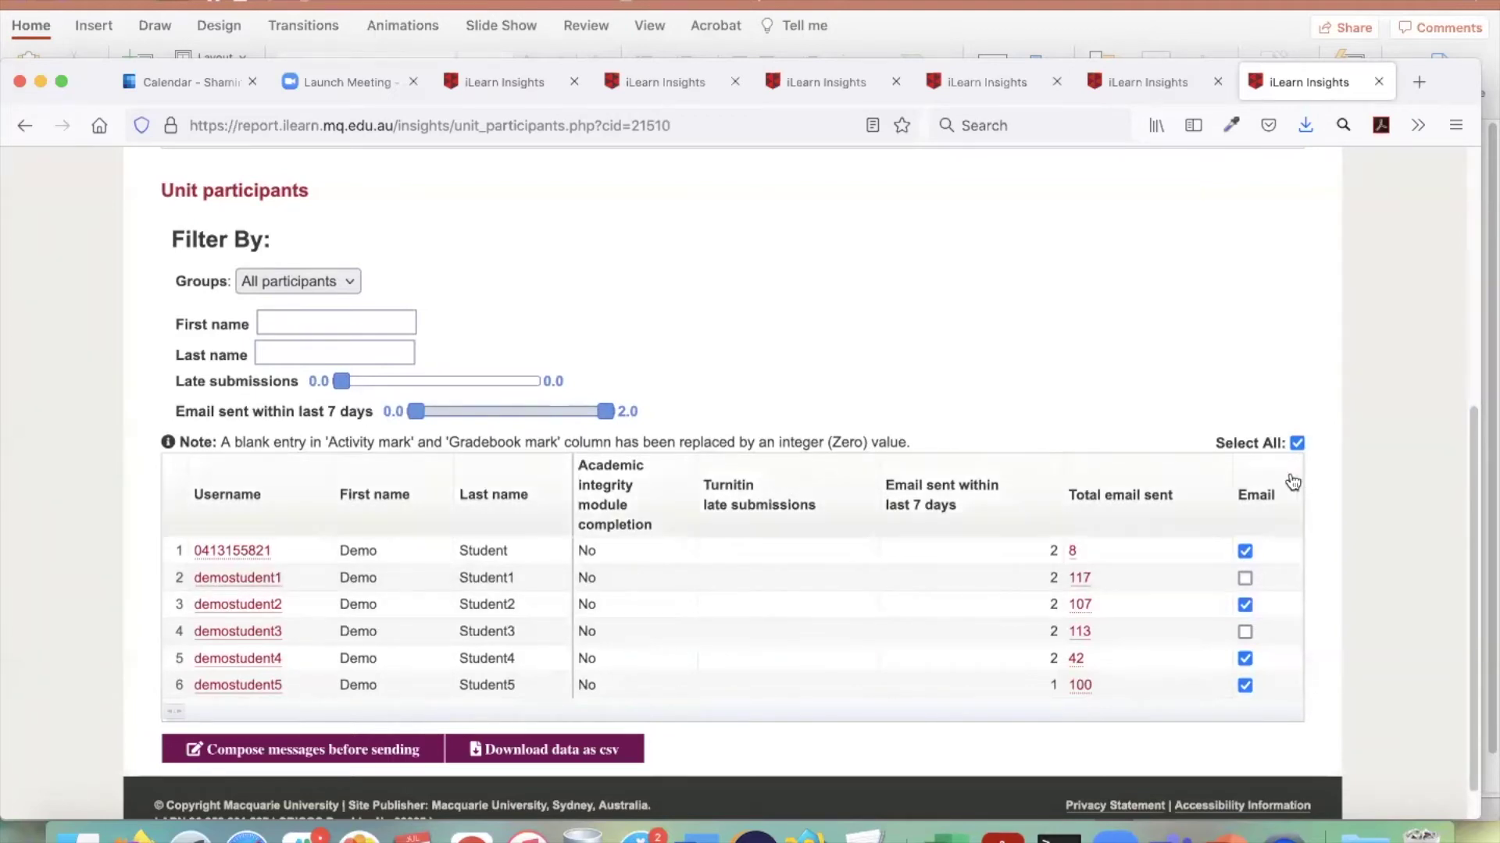
pyautogui.scroll(10, 1368, 520)
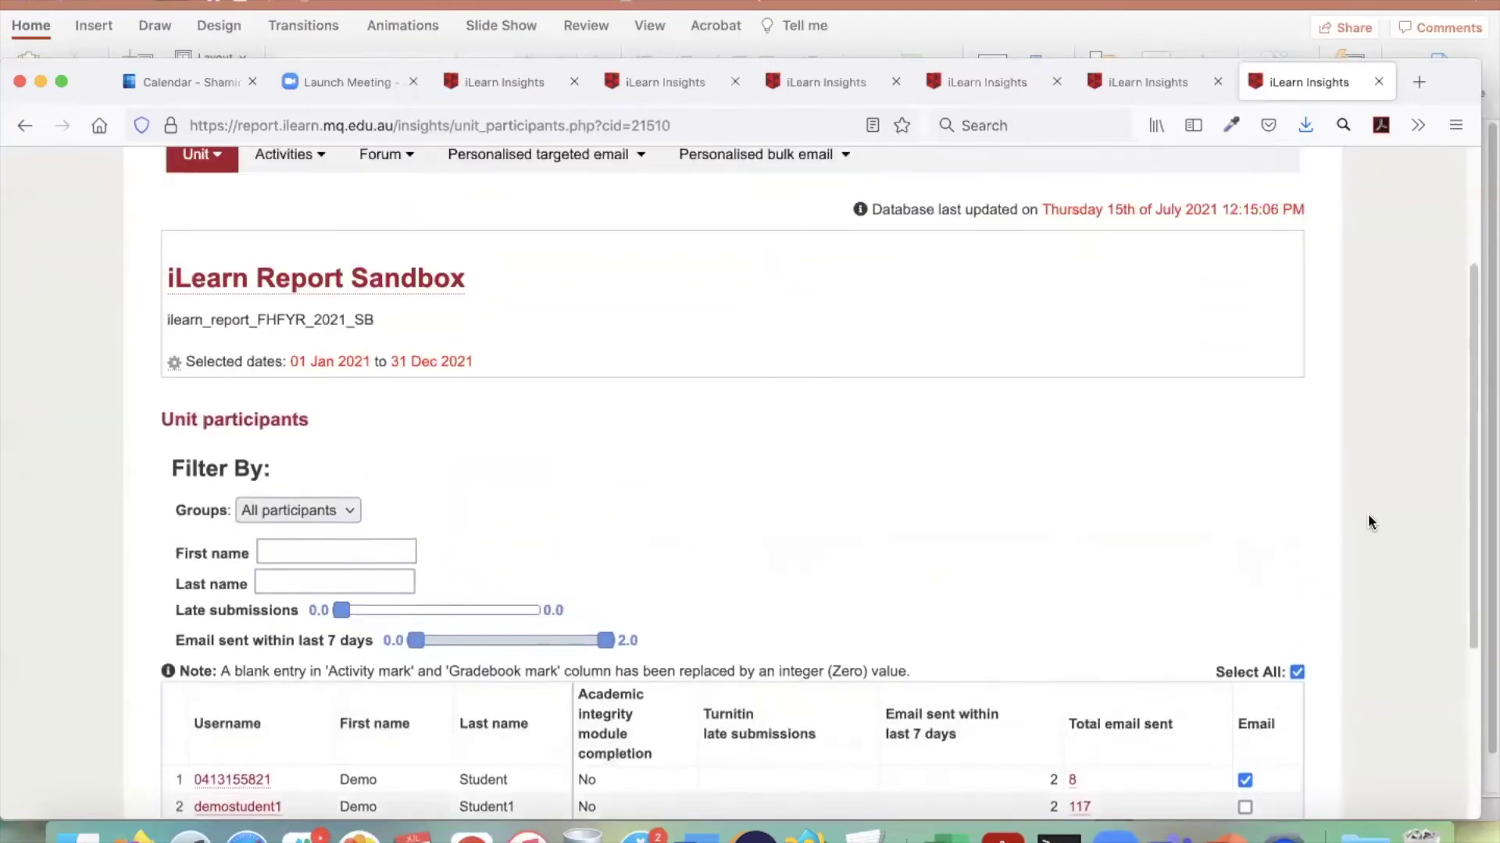
# - Open the personalised bulk email for all participants and review its compose form and recipient list
pyautogui.click(830, 343)
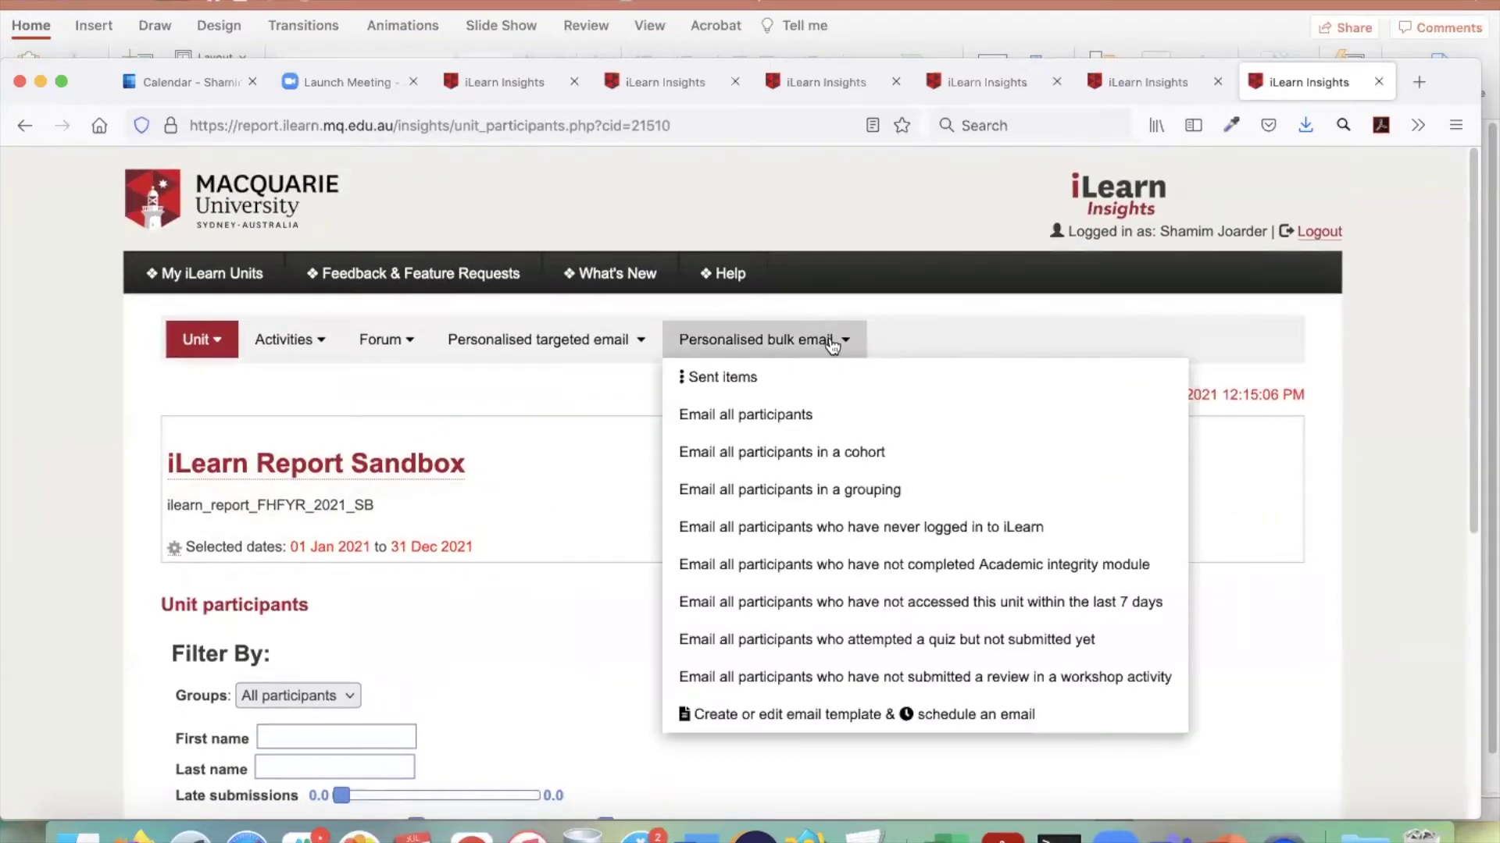
pyautogui.click(839, 417)
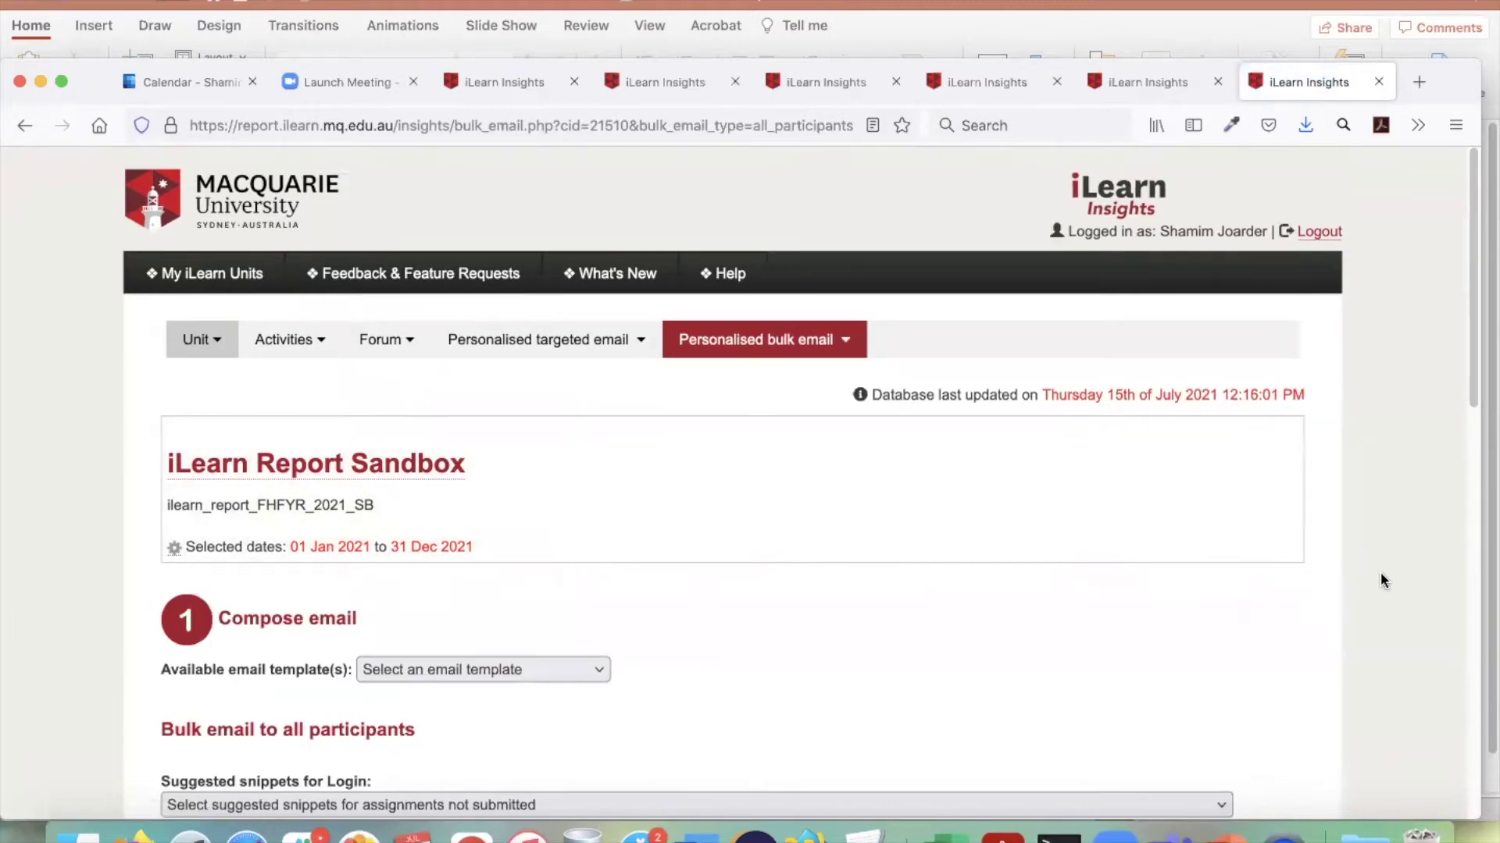
pyautogui.scroll(-15, 1381, 574)
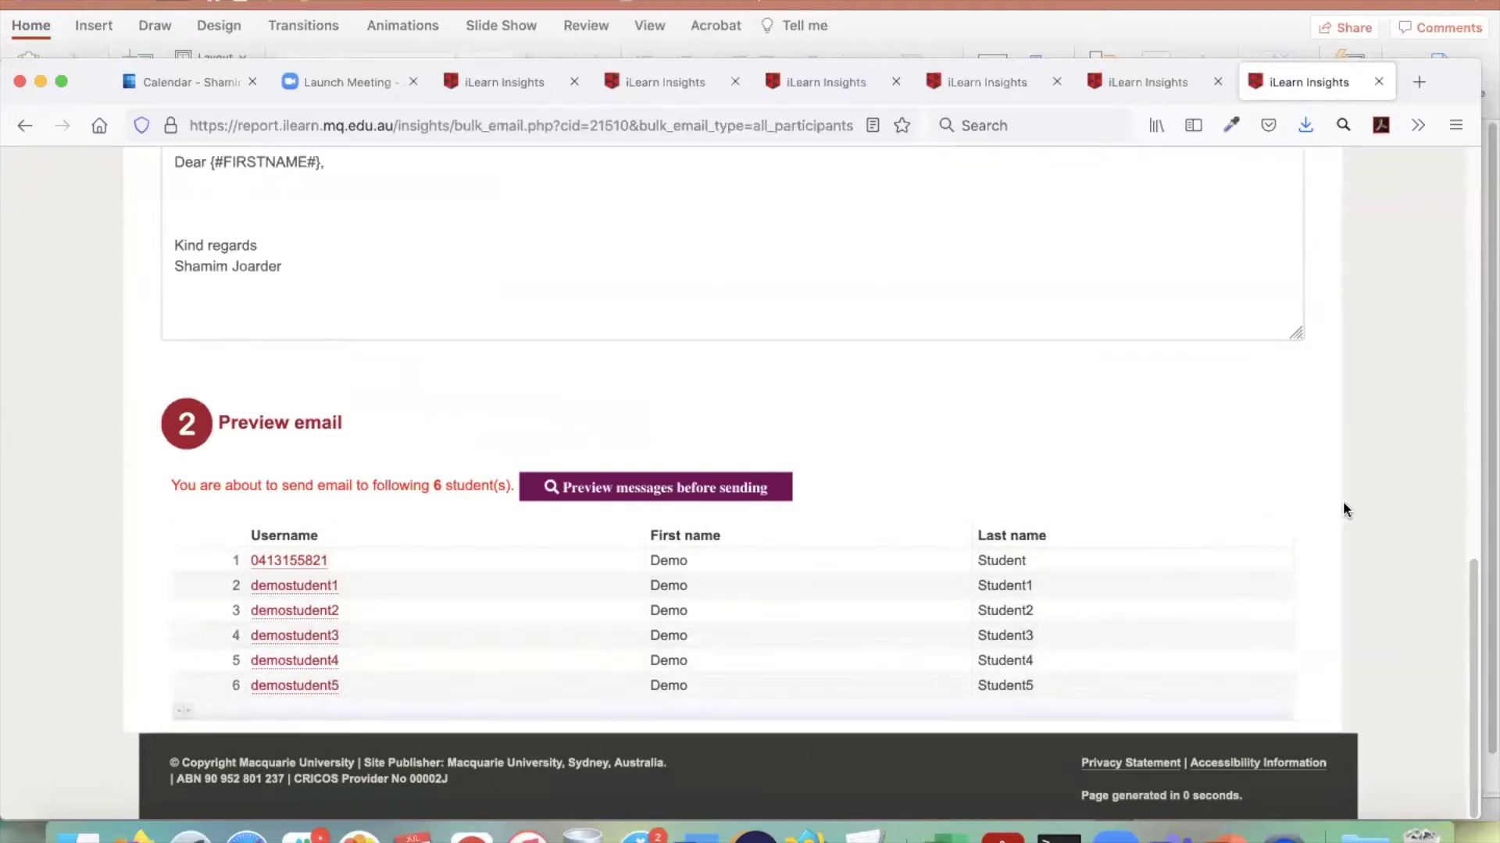
pyautogui.scroll(20, 1342, 504)
pyautogui.scroll(-1, 1336, 506)
# - Open the bulk email for participants in a cohort and view the available email templates
pyautogui.click(813, 337)
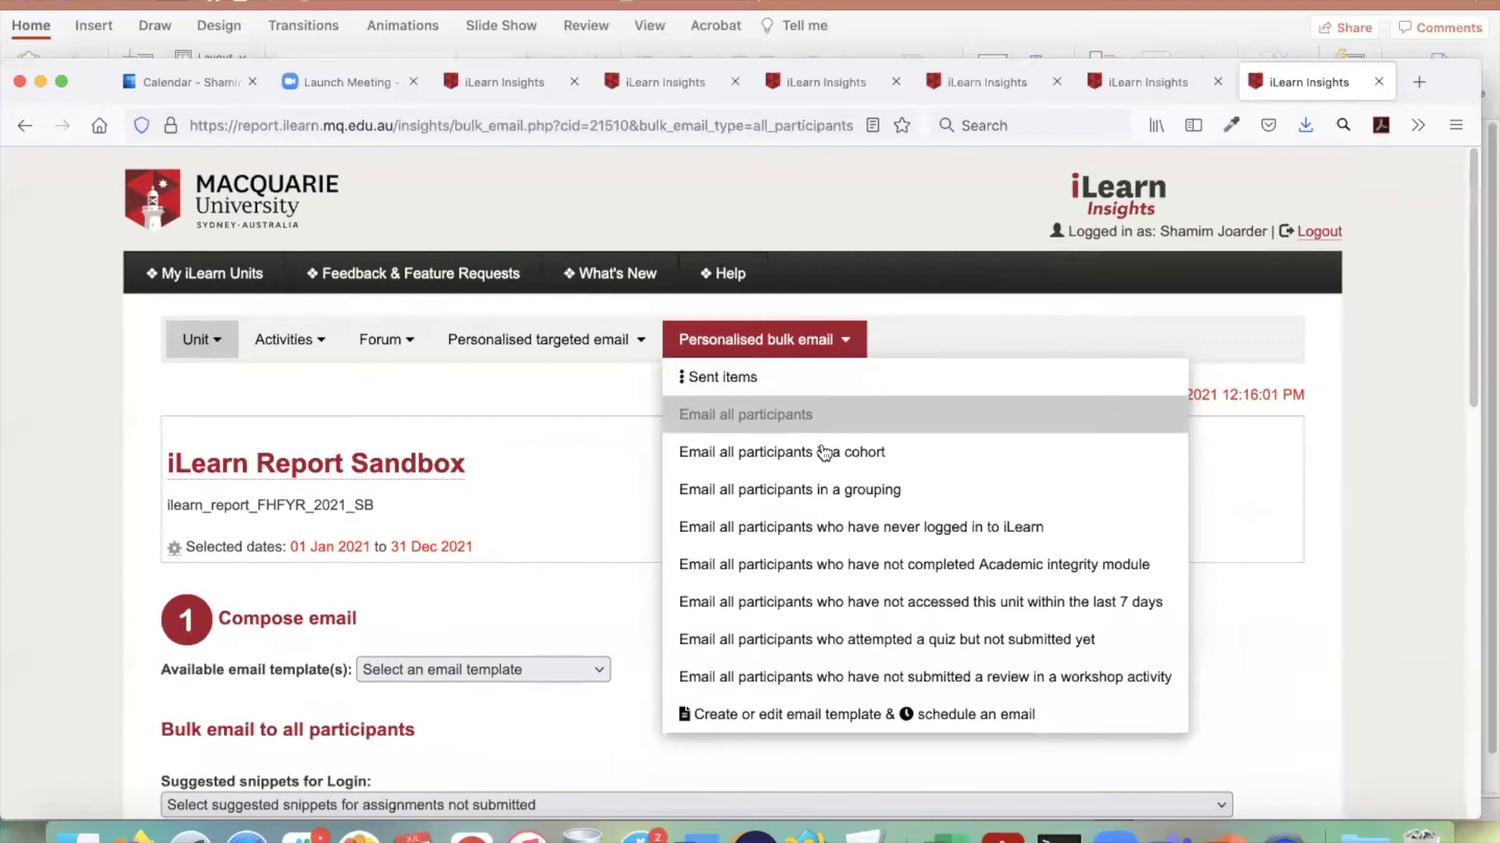
pyautogui.click(850, 463)
pyautogui.scroll(-3, 1259, 517)
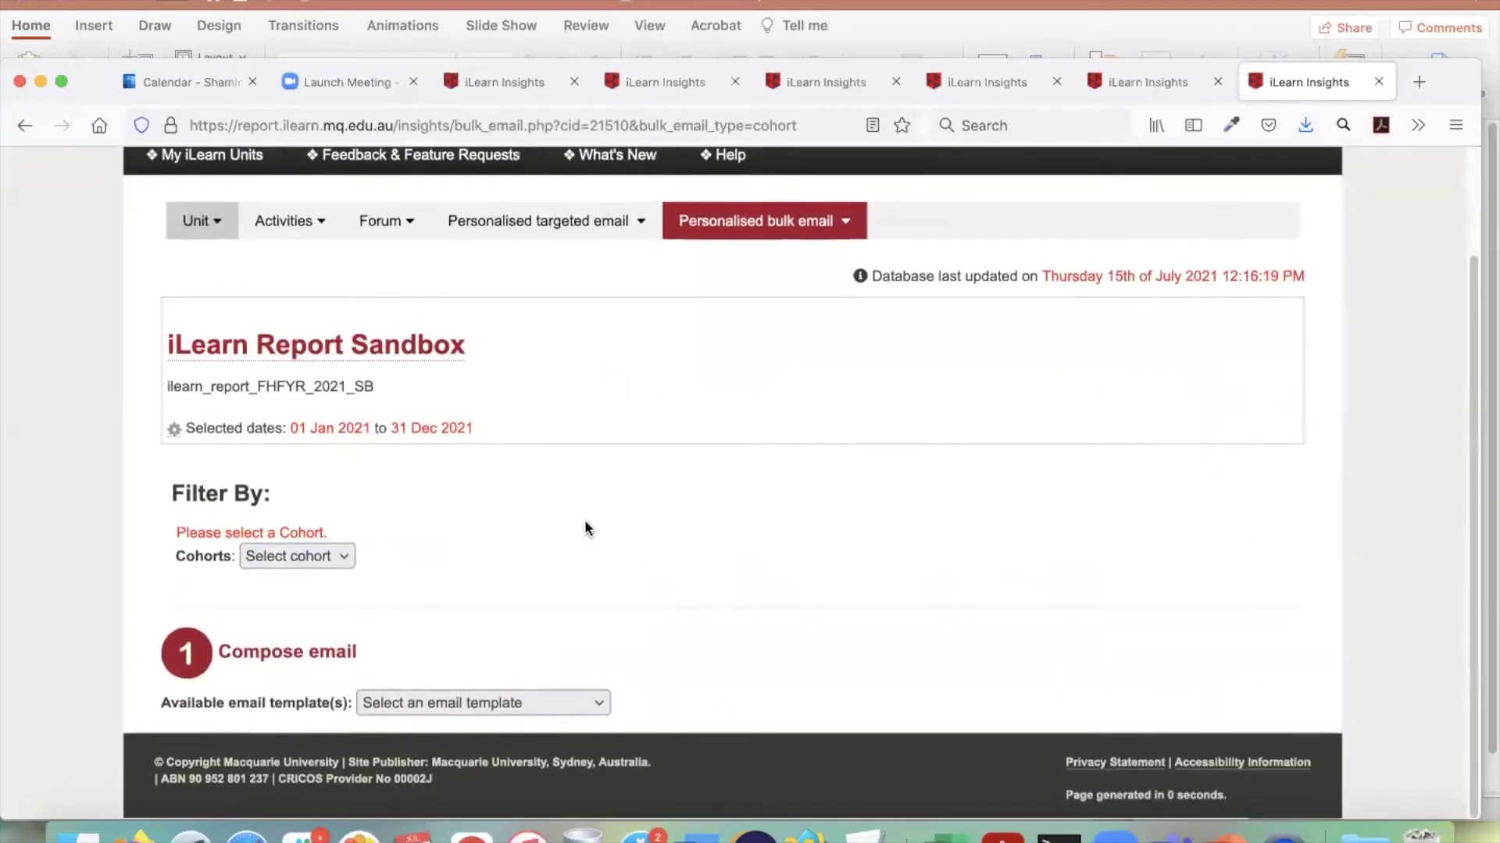
pyautogui.click(483, 700)
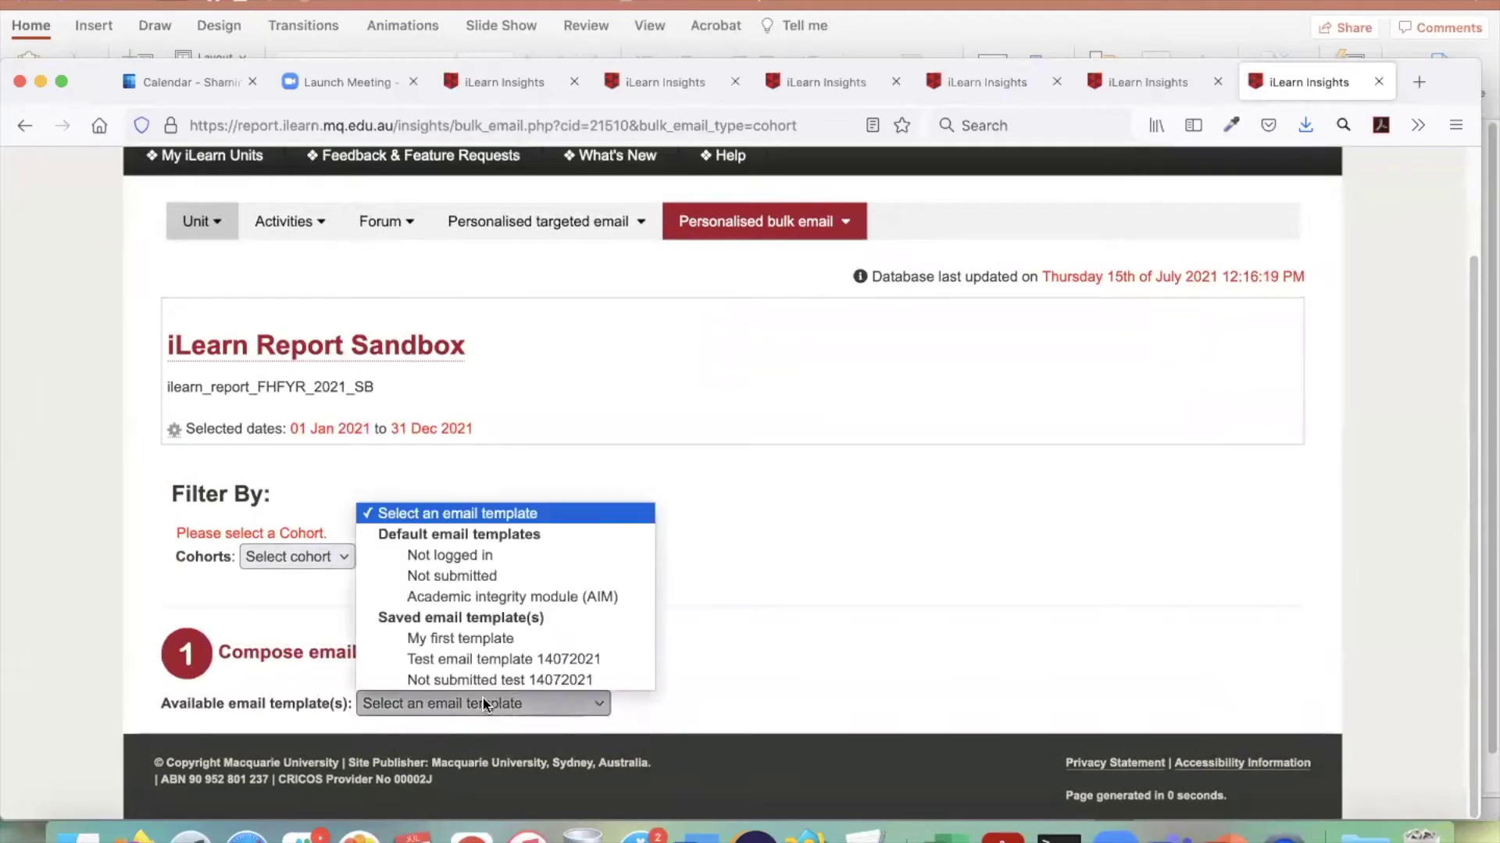
# - Open the bulk email for participants in a grouping, filter by Grouping 1 and review the recipient list
pyautogui.click(845, 223)
pyautogui.scroll(5, 852, 250)
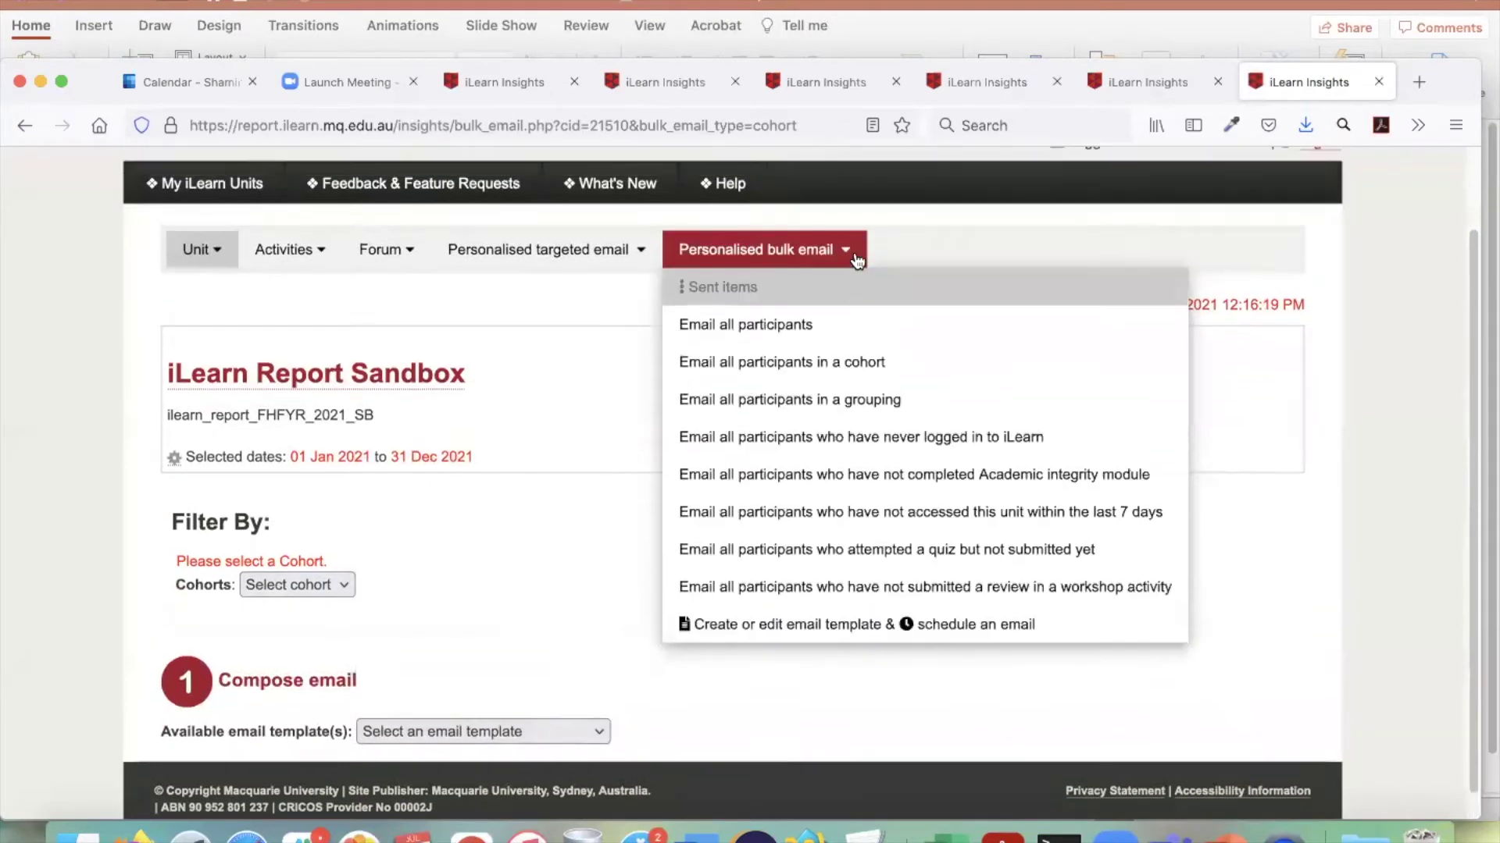
pyautogui.moveTo(776, 381)
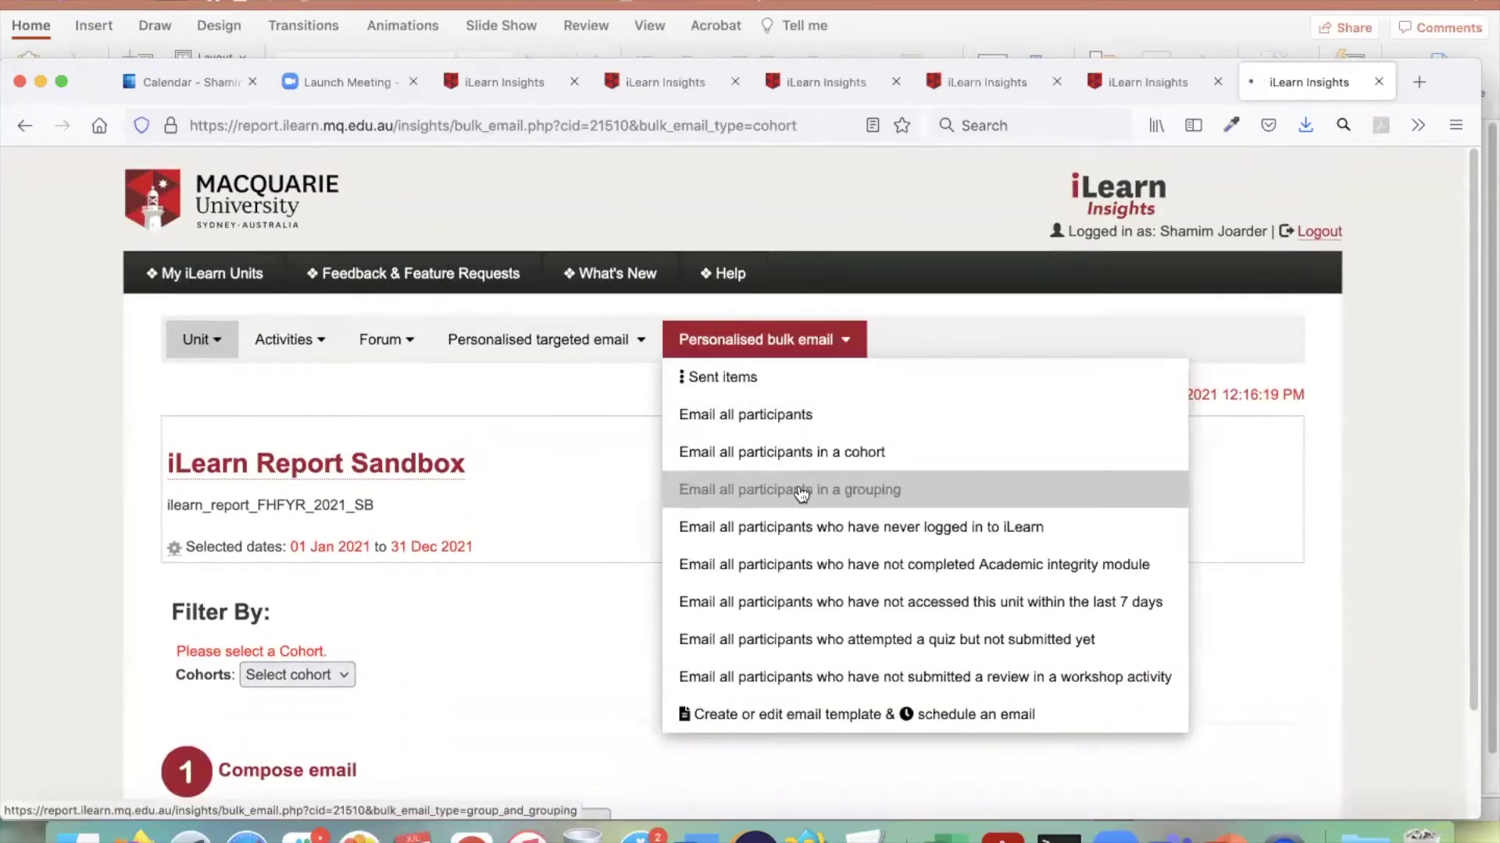
pyautogui.click(803, 489)
pyautogui.scroll(-2, 1137, 586)
pyautogui.scroll(1, 1138, 587)
pyautogui.click(335, 594)
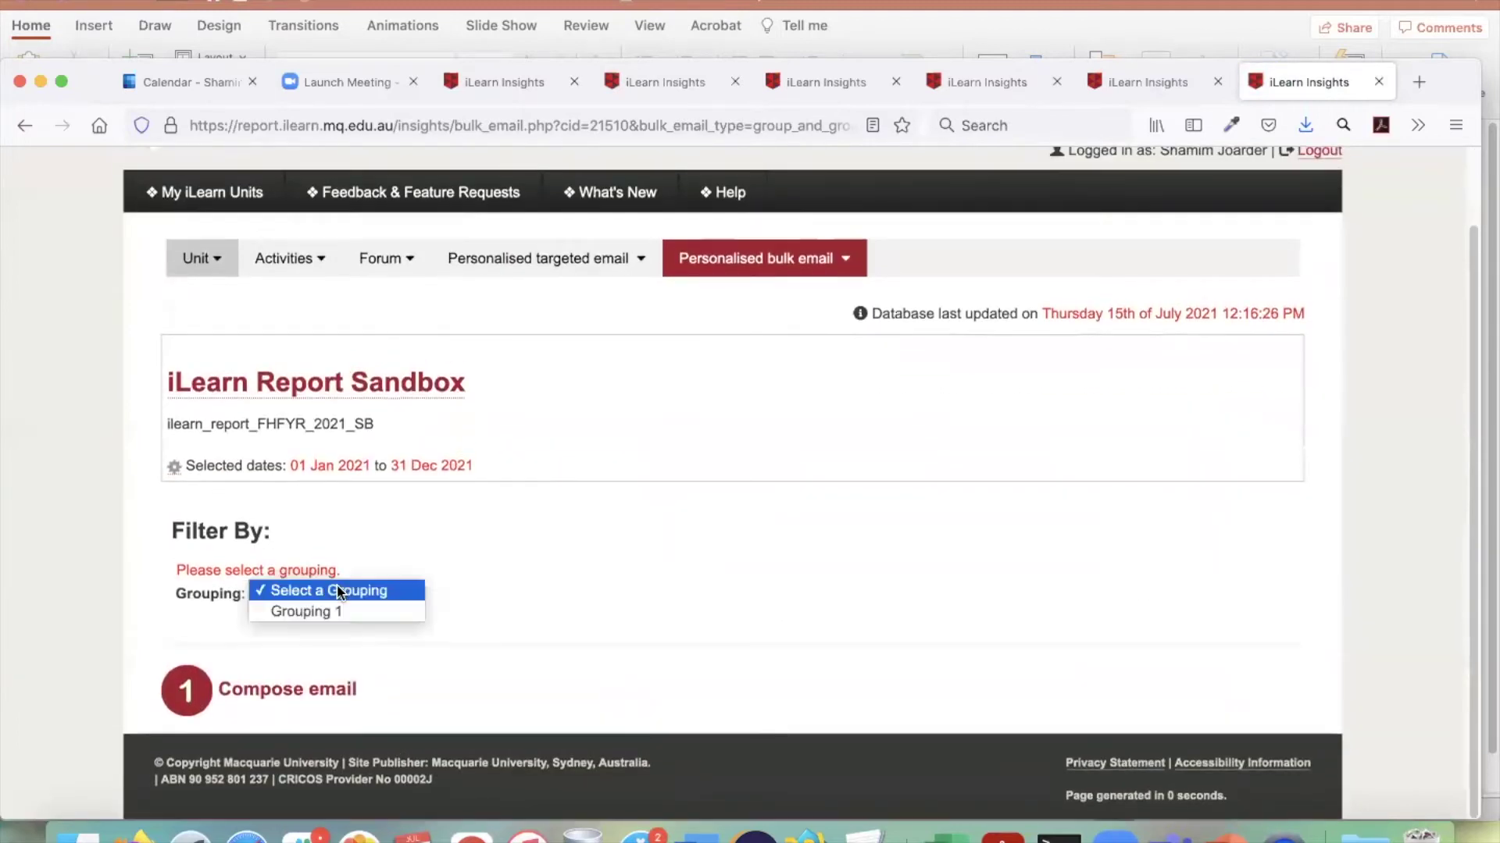
pyautogui.click(338, 613)
pyautogui.scroll(-10, 1242, 612)
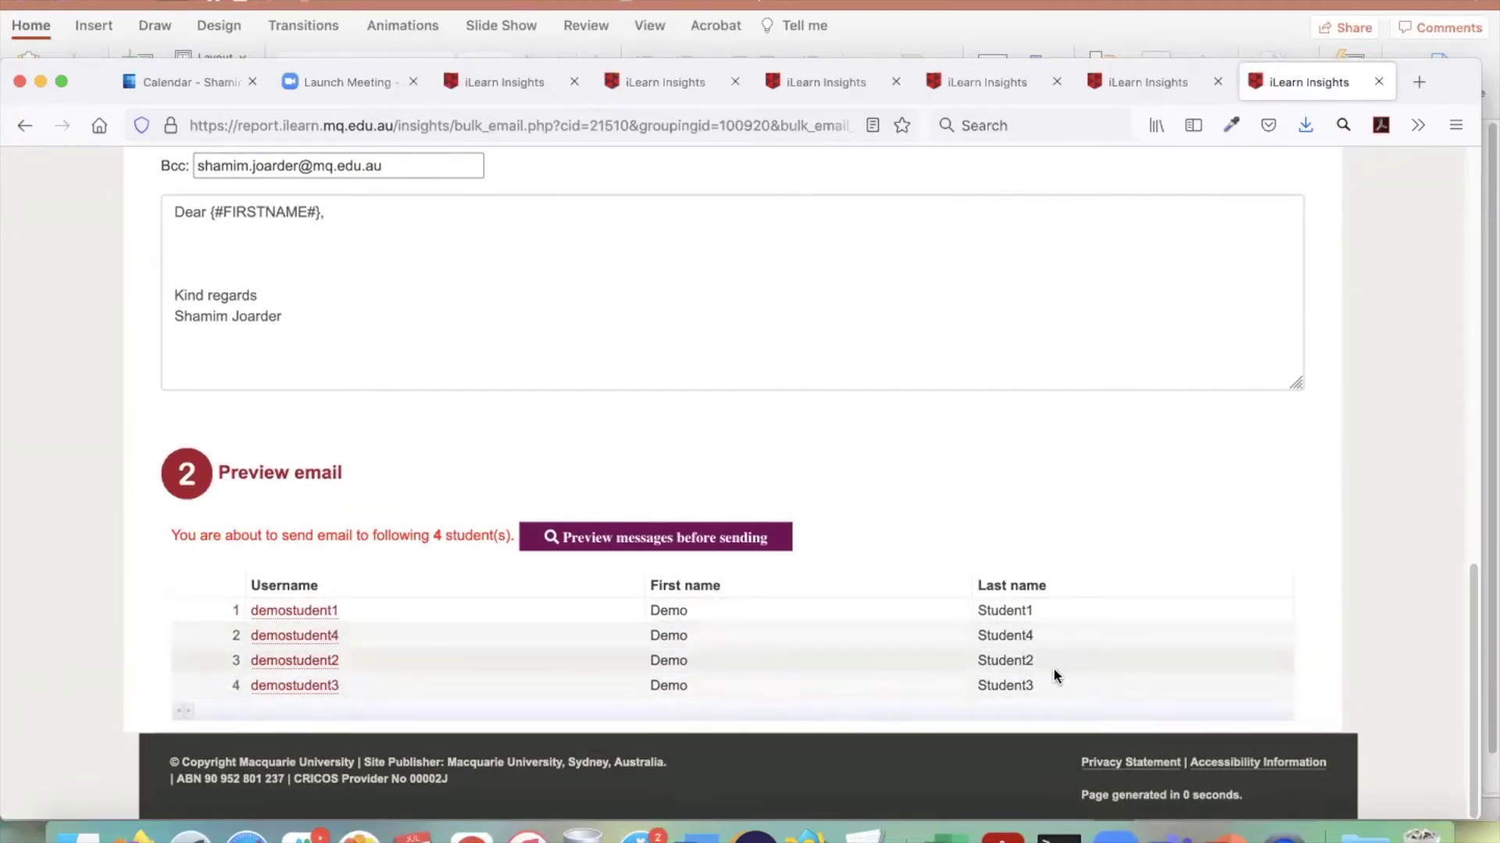
# - Reopen the bulk email to all participants and examine the snippets, variables, subject, address fields and message body
pyautogui.scroll(10, 1148, 559)
pyautogui.click(756, 344)
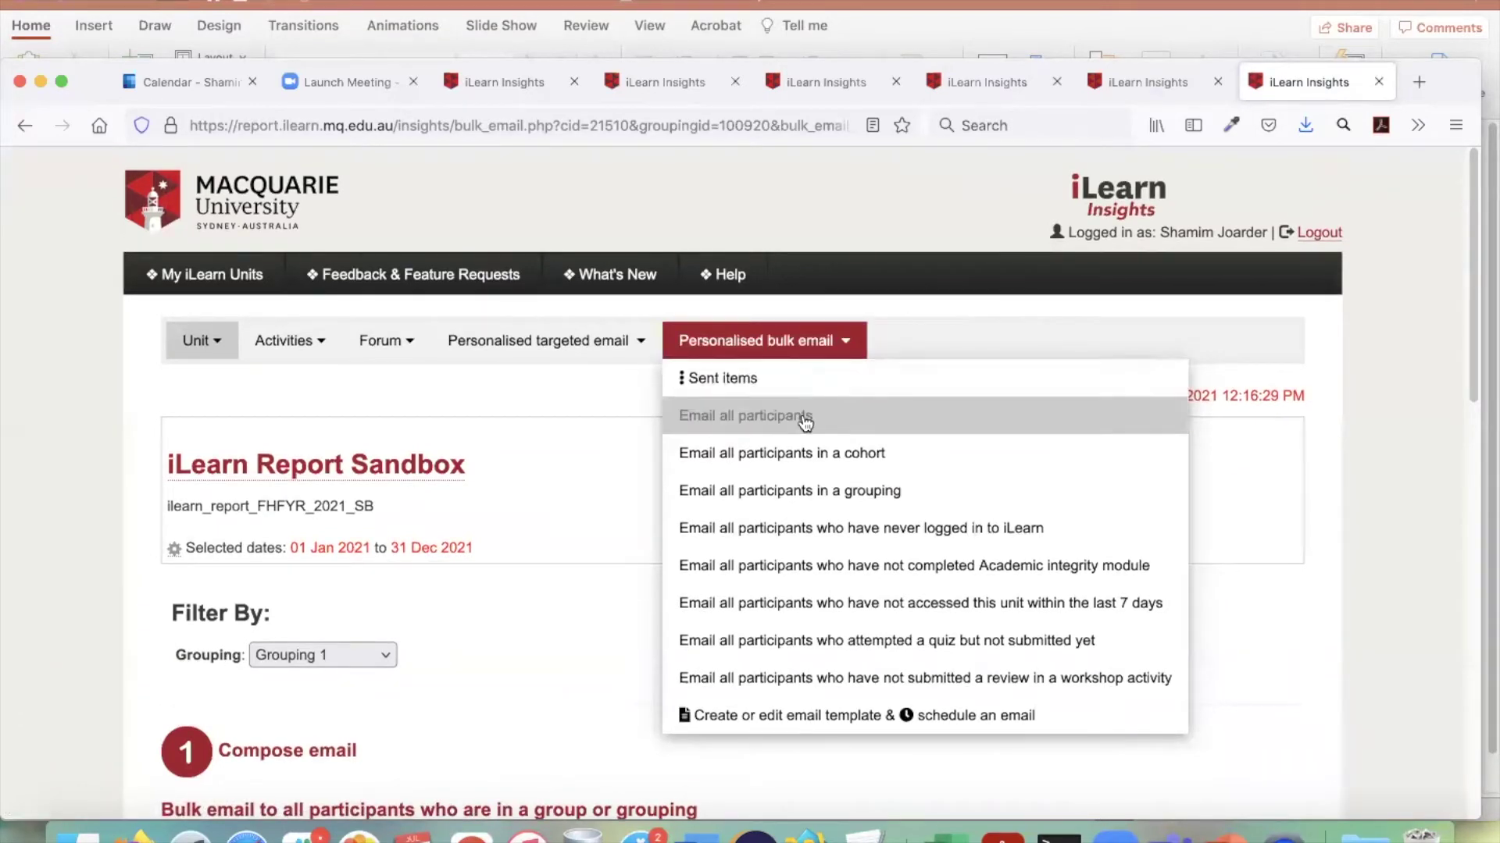
pyautogui.scroll(-1, 805, 420)
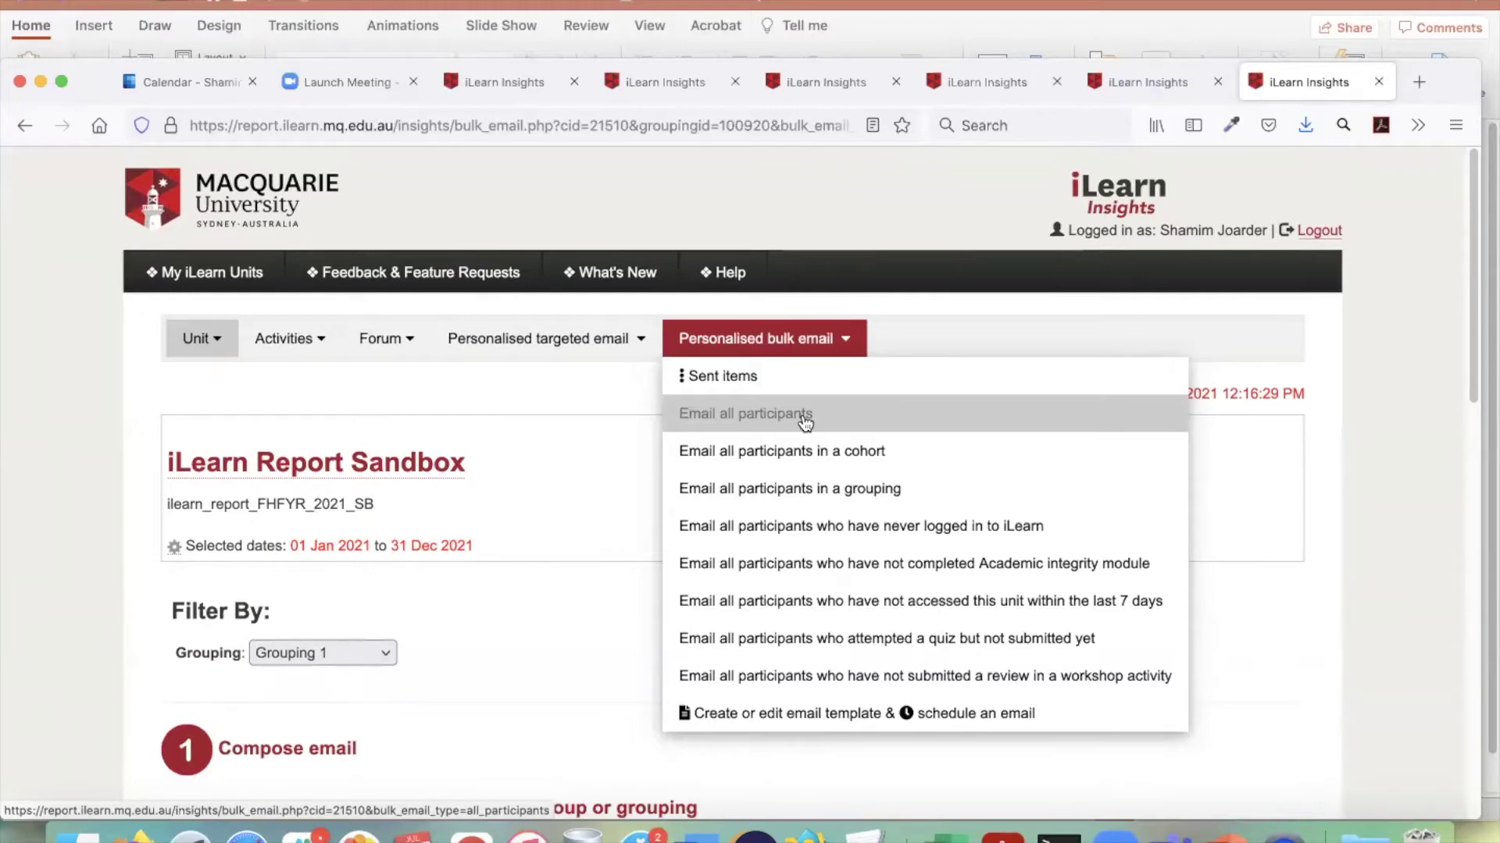
pyautogui.click(805, 420)
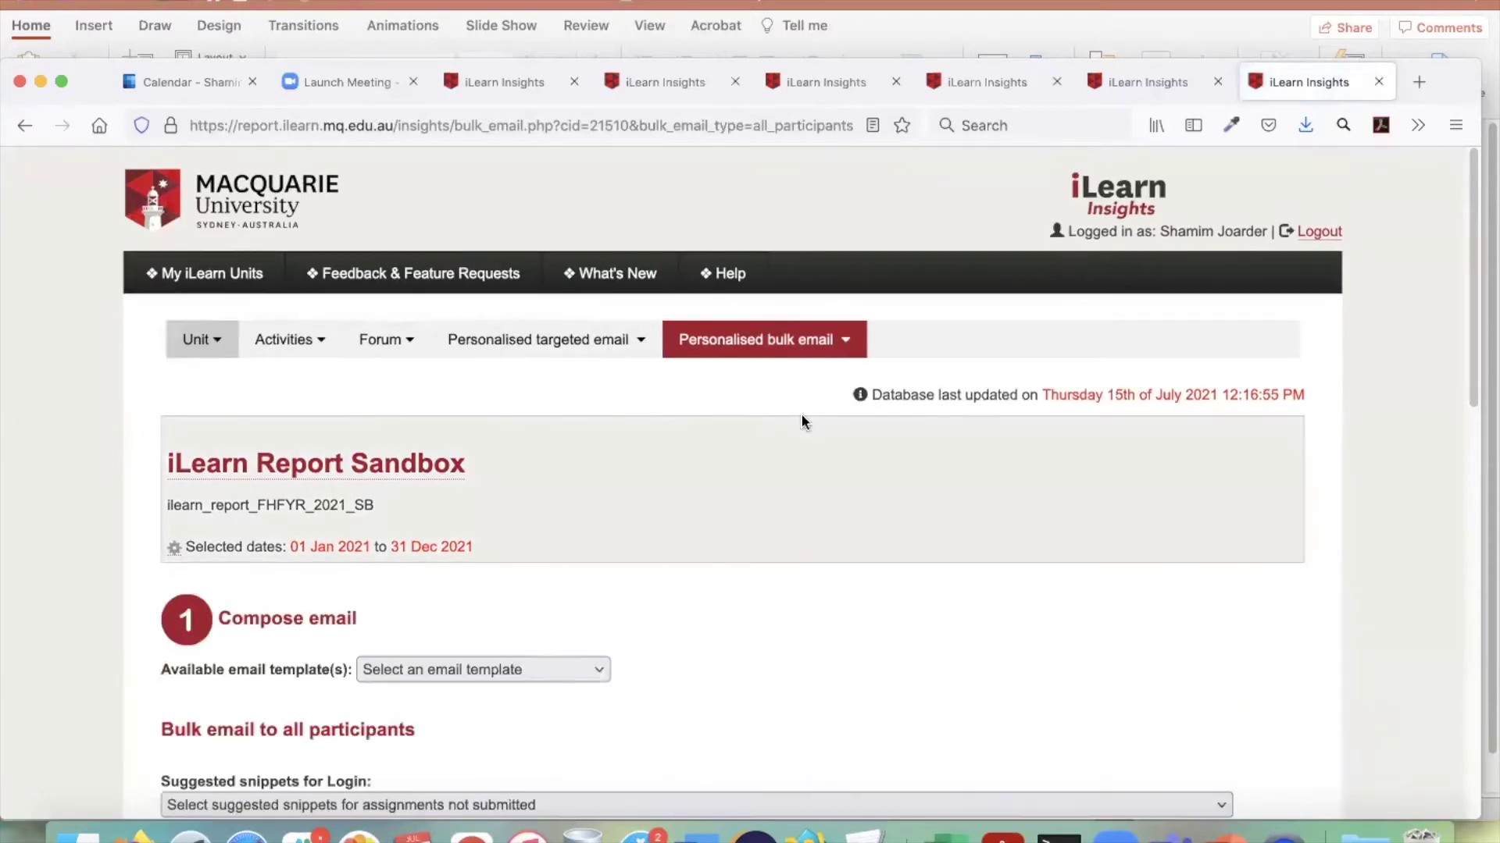
pyautogui.scroll(-4, 912, 538)
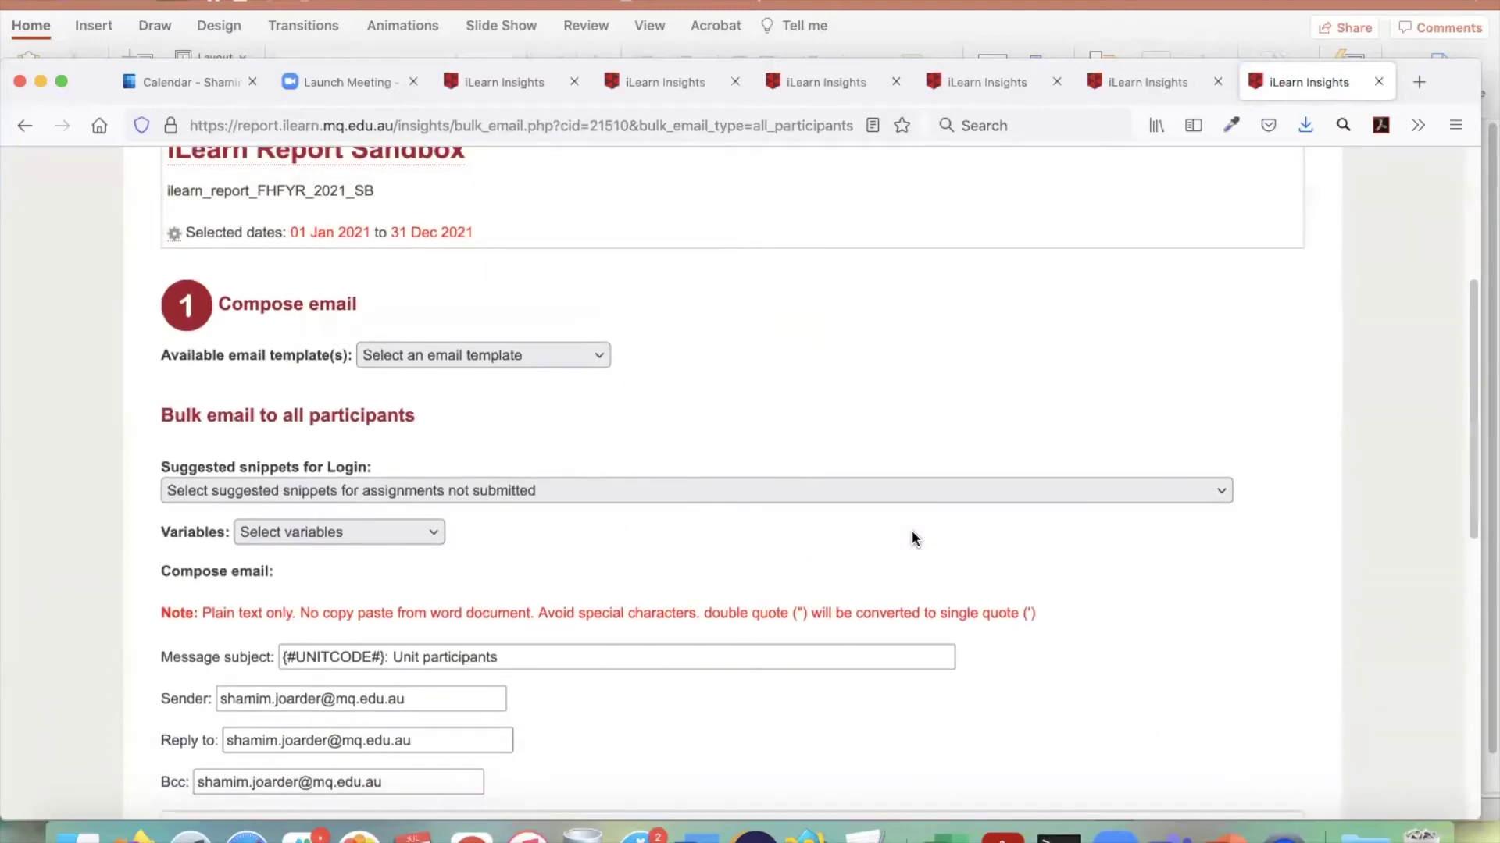
pyautogui.scroll(-5, 911, 531)
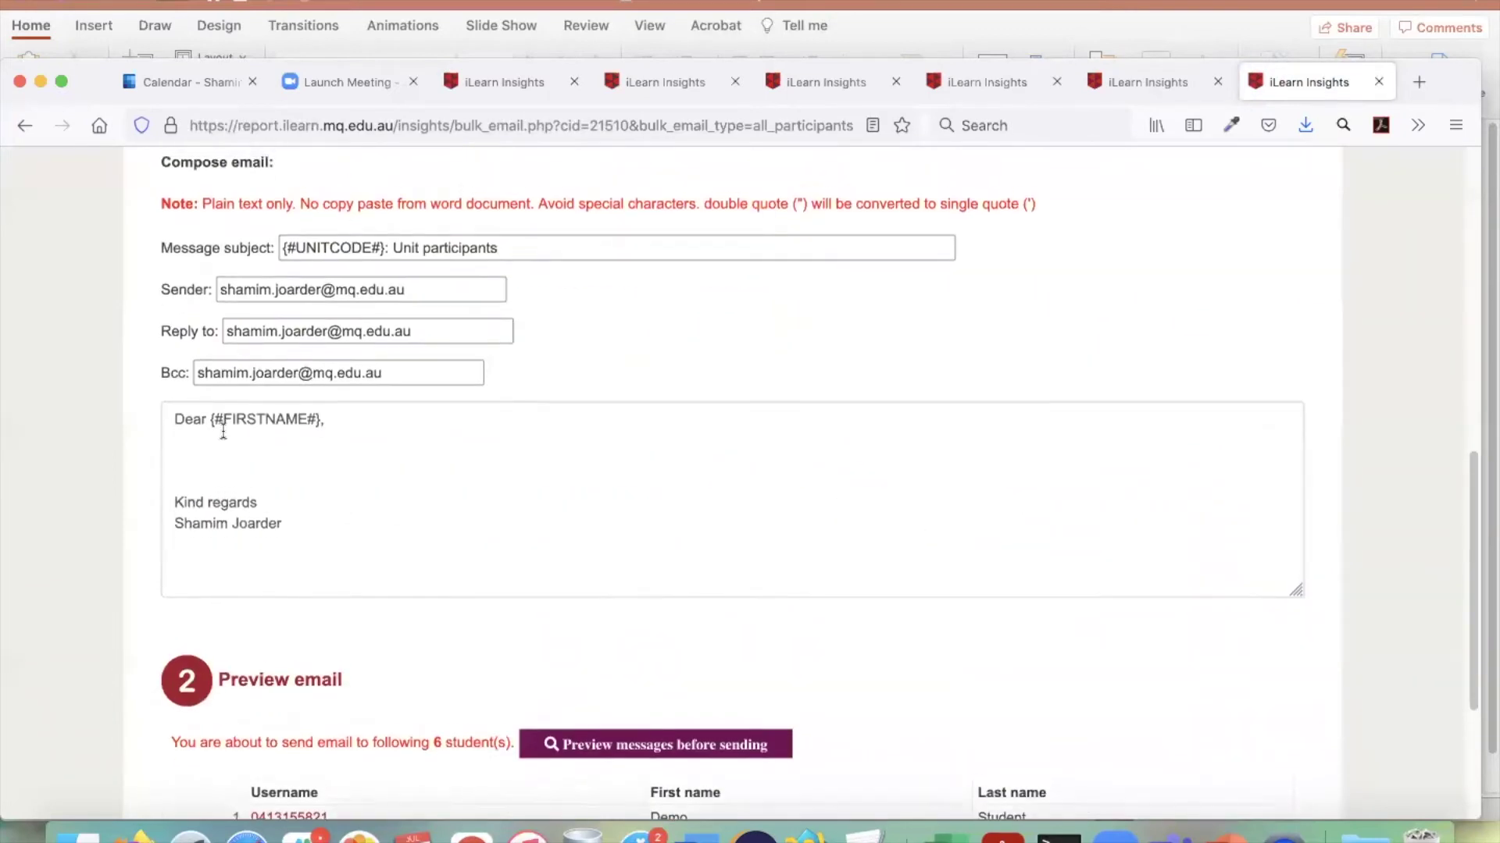
pyautogui.scroll(3, 223, 431)
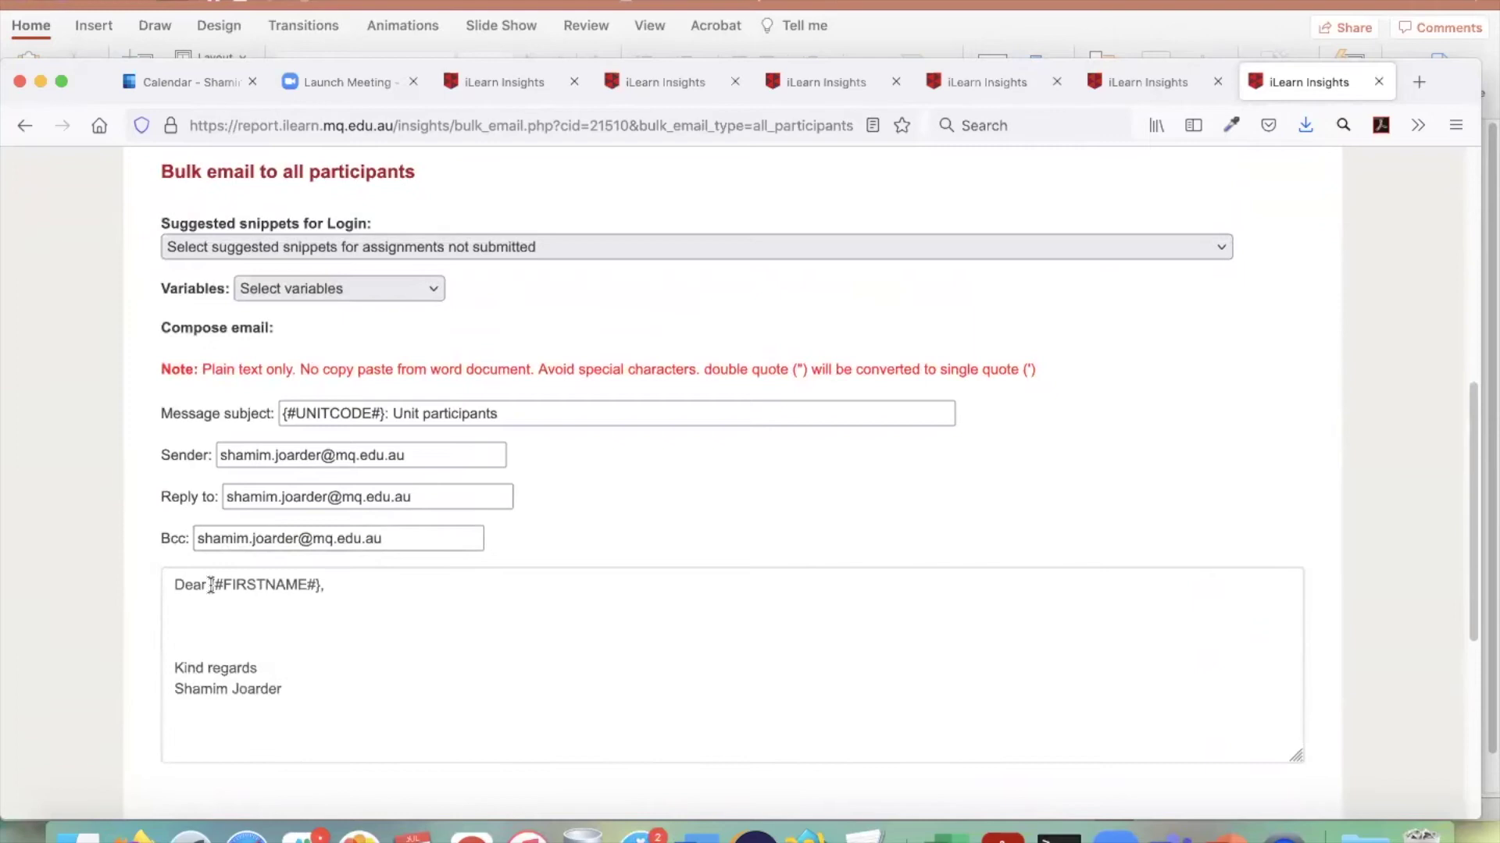
# - Replace the {#FIRSTNAME#} variable in the message greeting with the Full name variable
pyautogui.moveTo(211, 585); pyautogui.dragTo(320, 585)
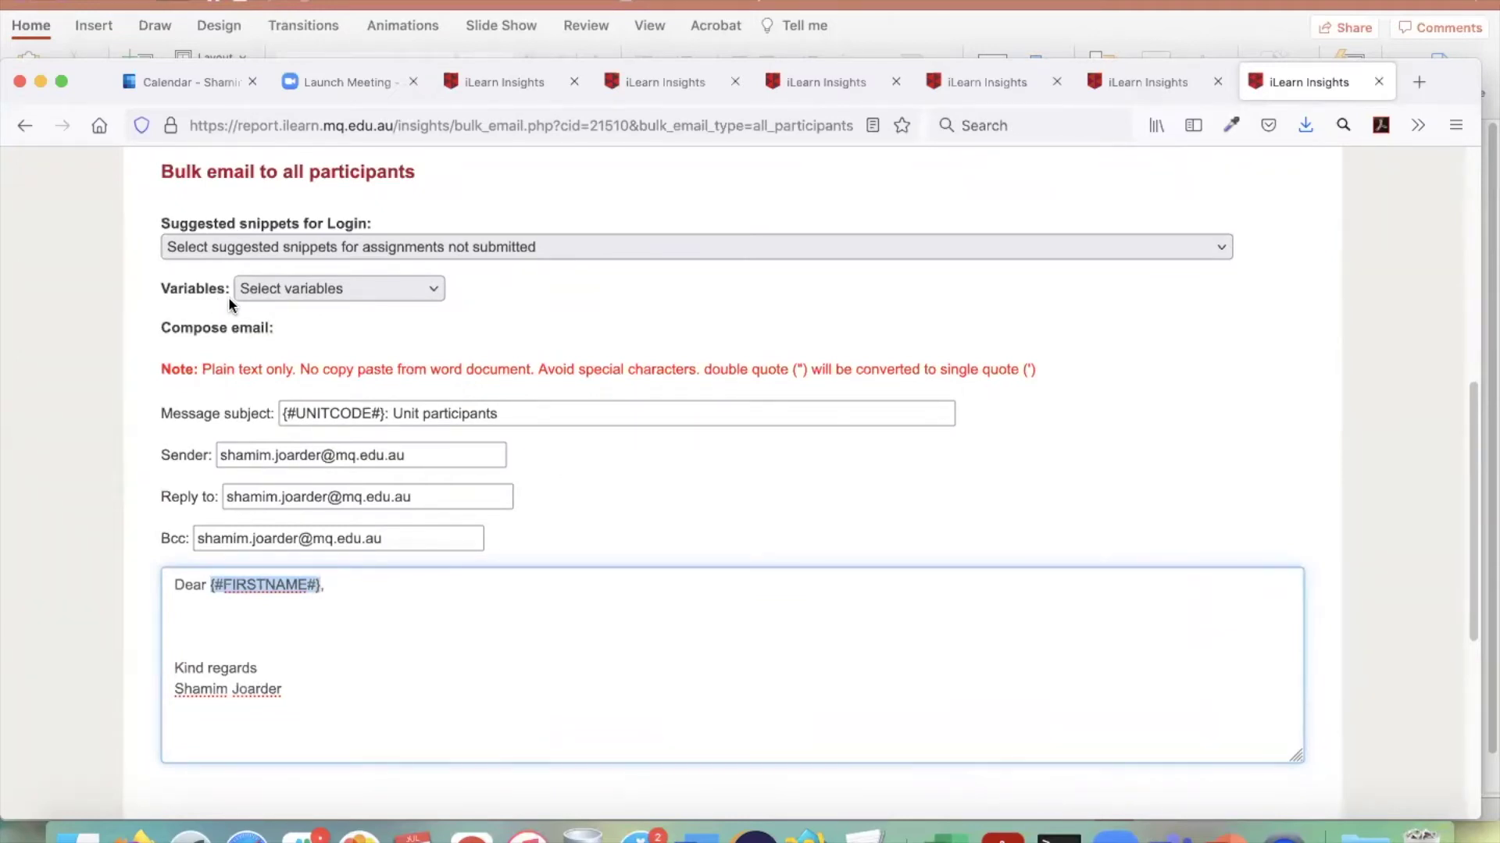
pyautogui.press('BackSpace')
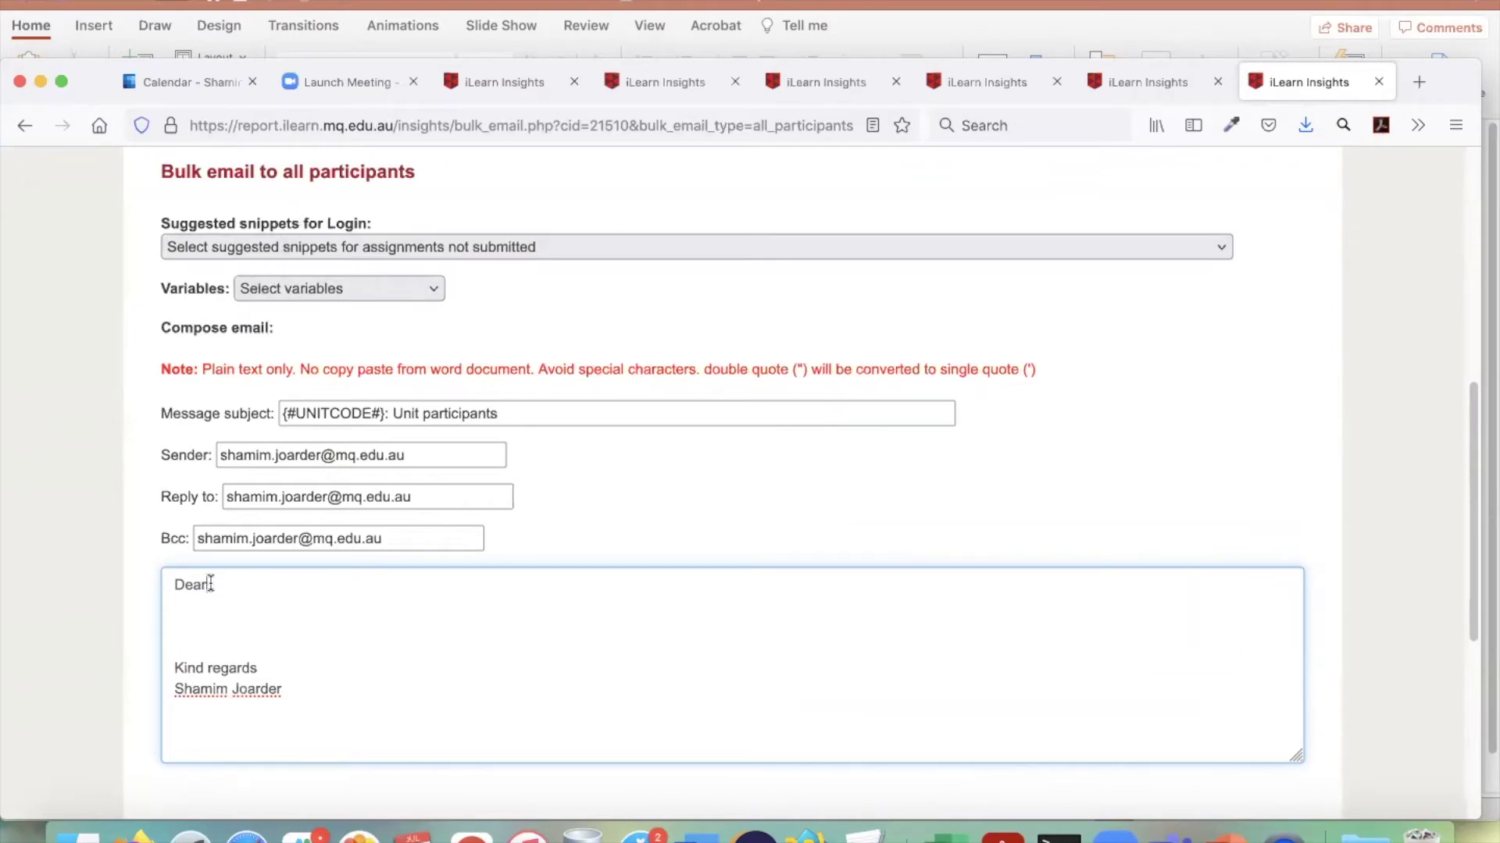
pyautogui.click(365, 286)
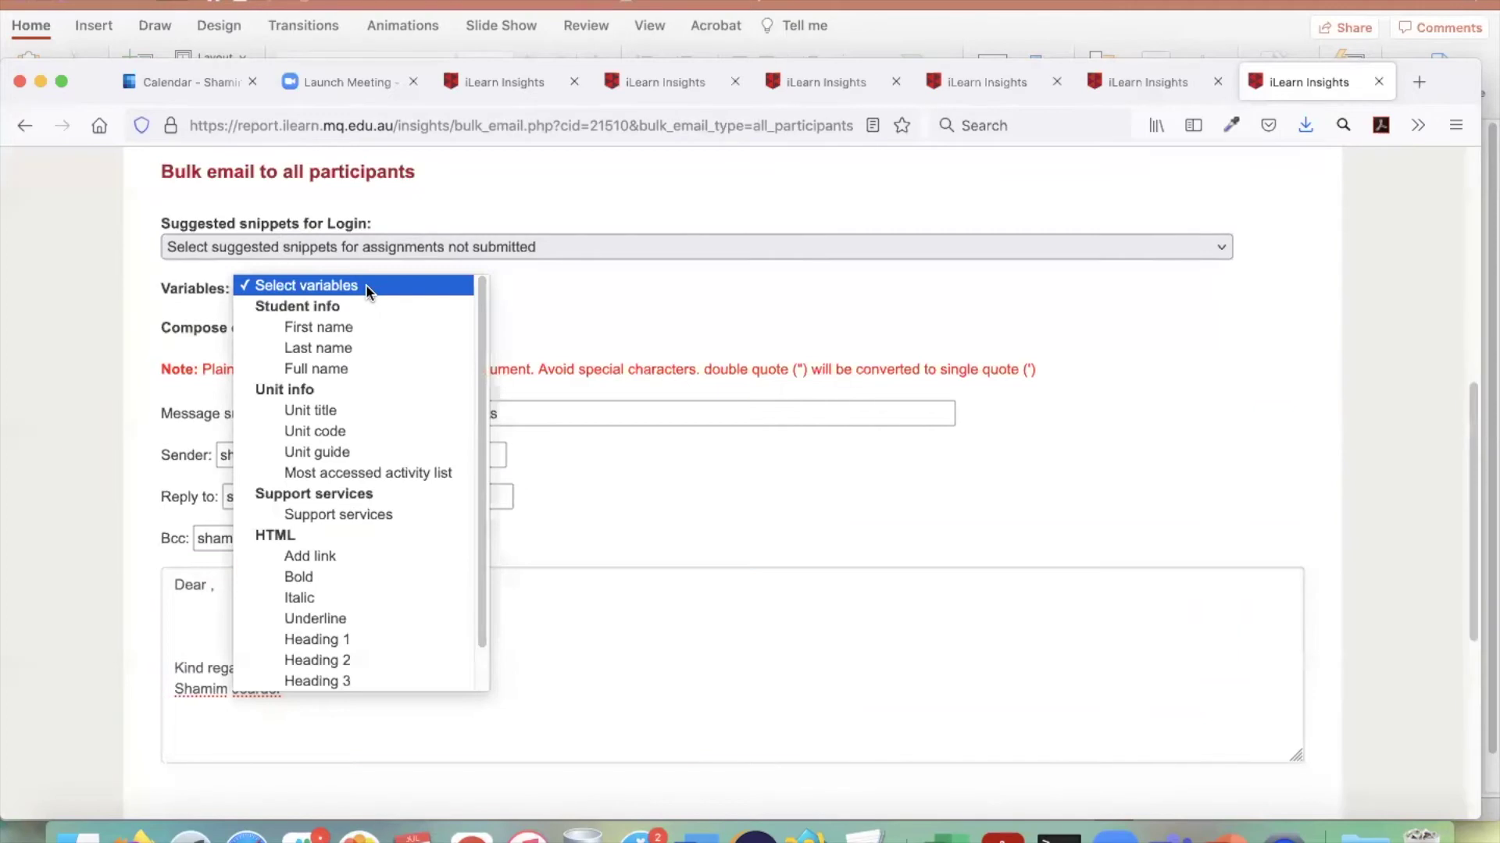
pyautogui.click(359, 369)
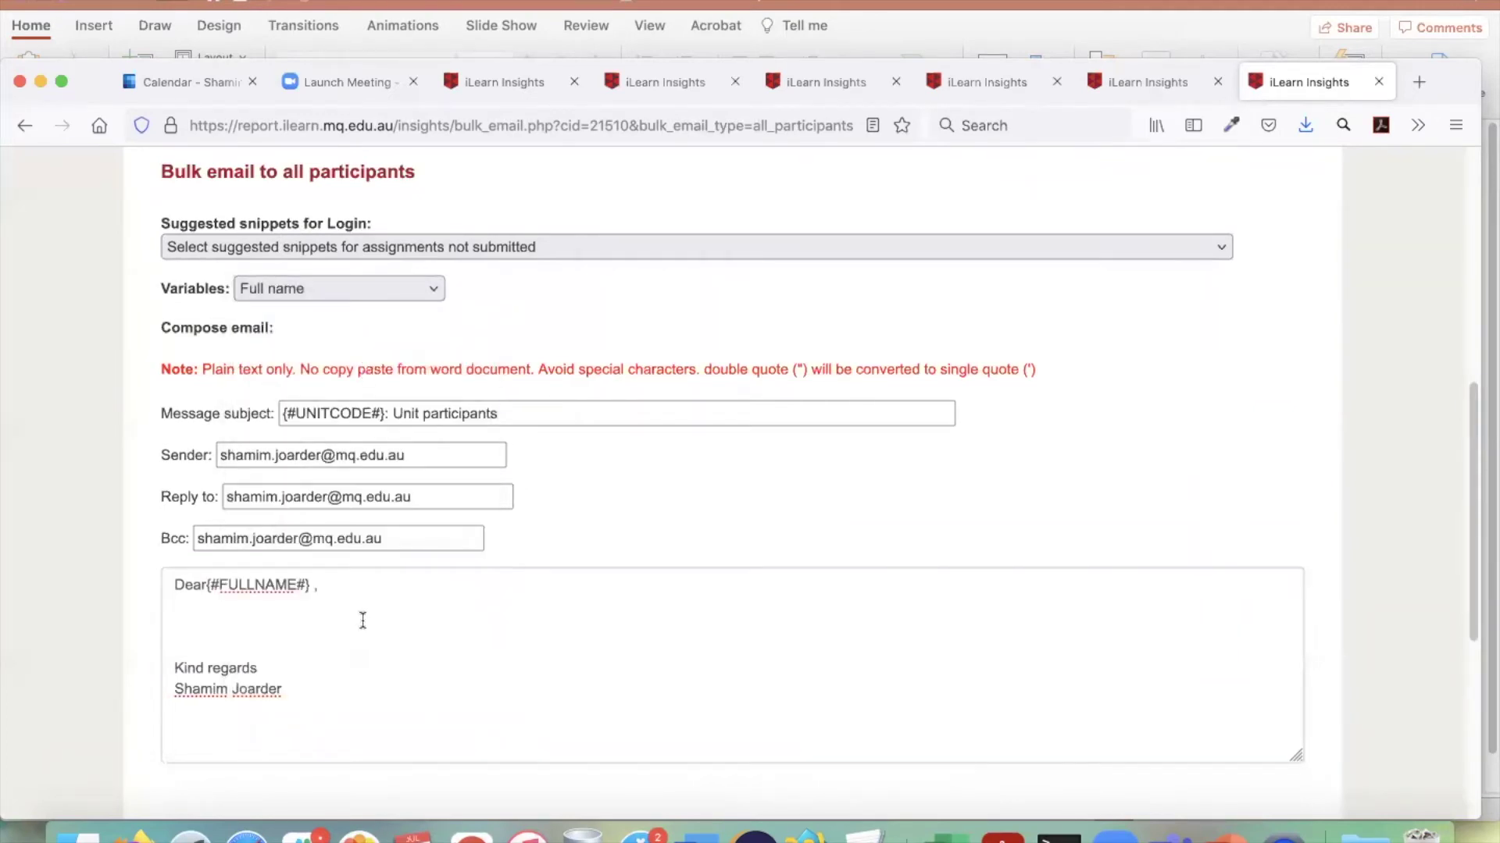
# - Add the line "This is a test email from" below the greeting, followed by the Unit title variable
pyautogui.click(359, 589)
pyautogui.press('Return')
pyautogui.press('Return')
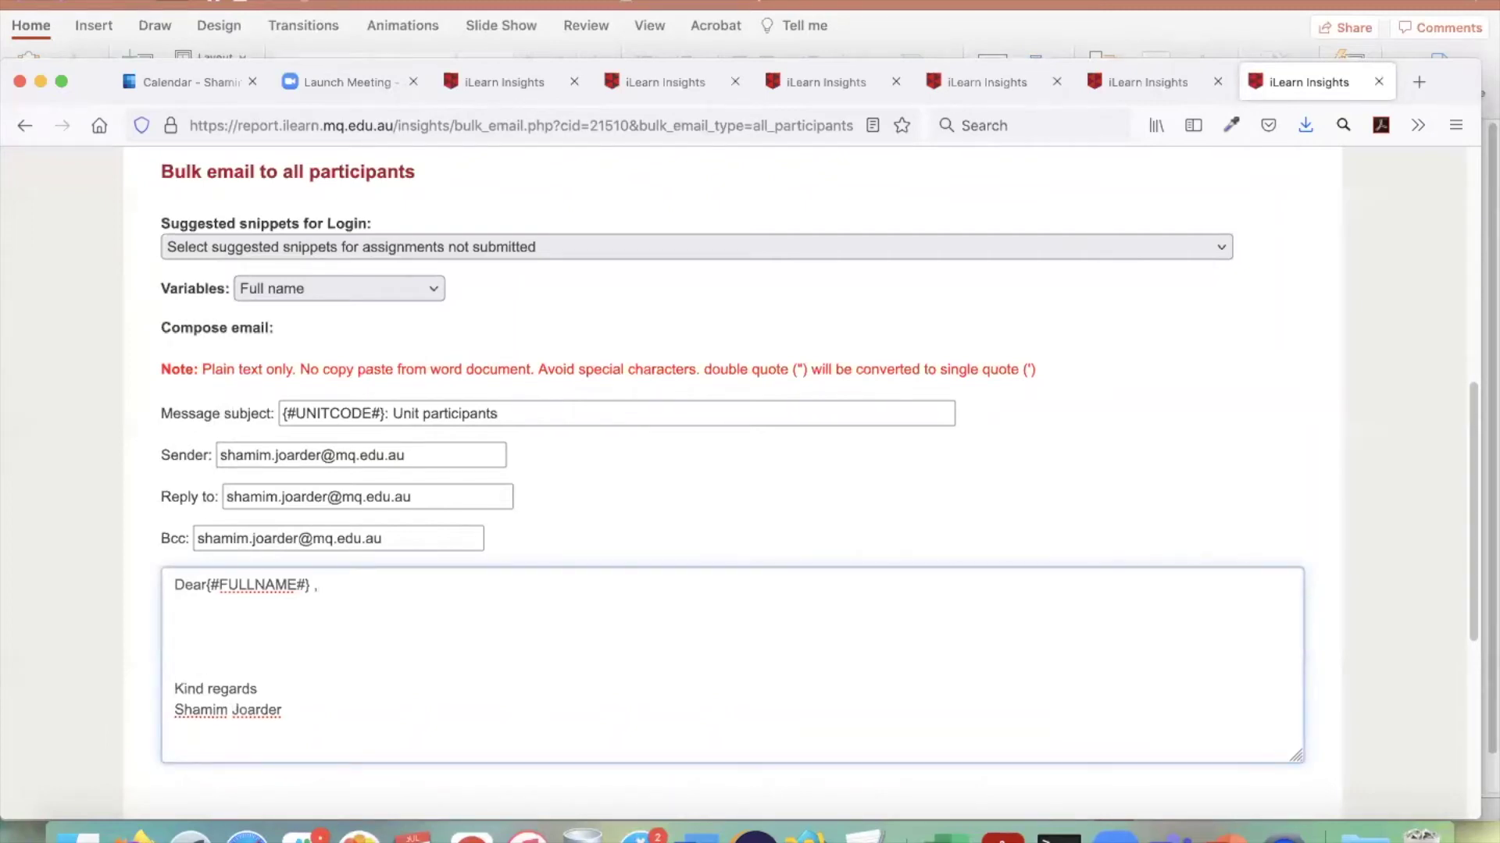
pyautogui.write('This')
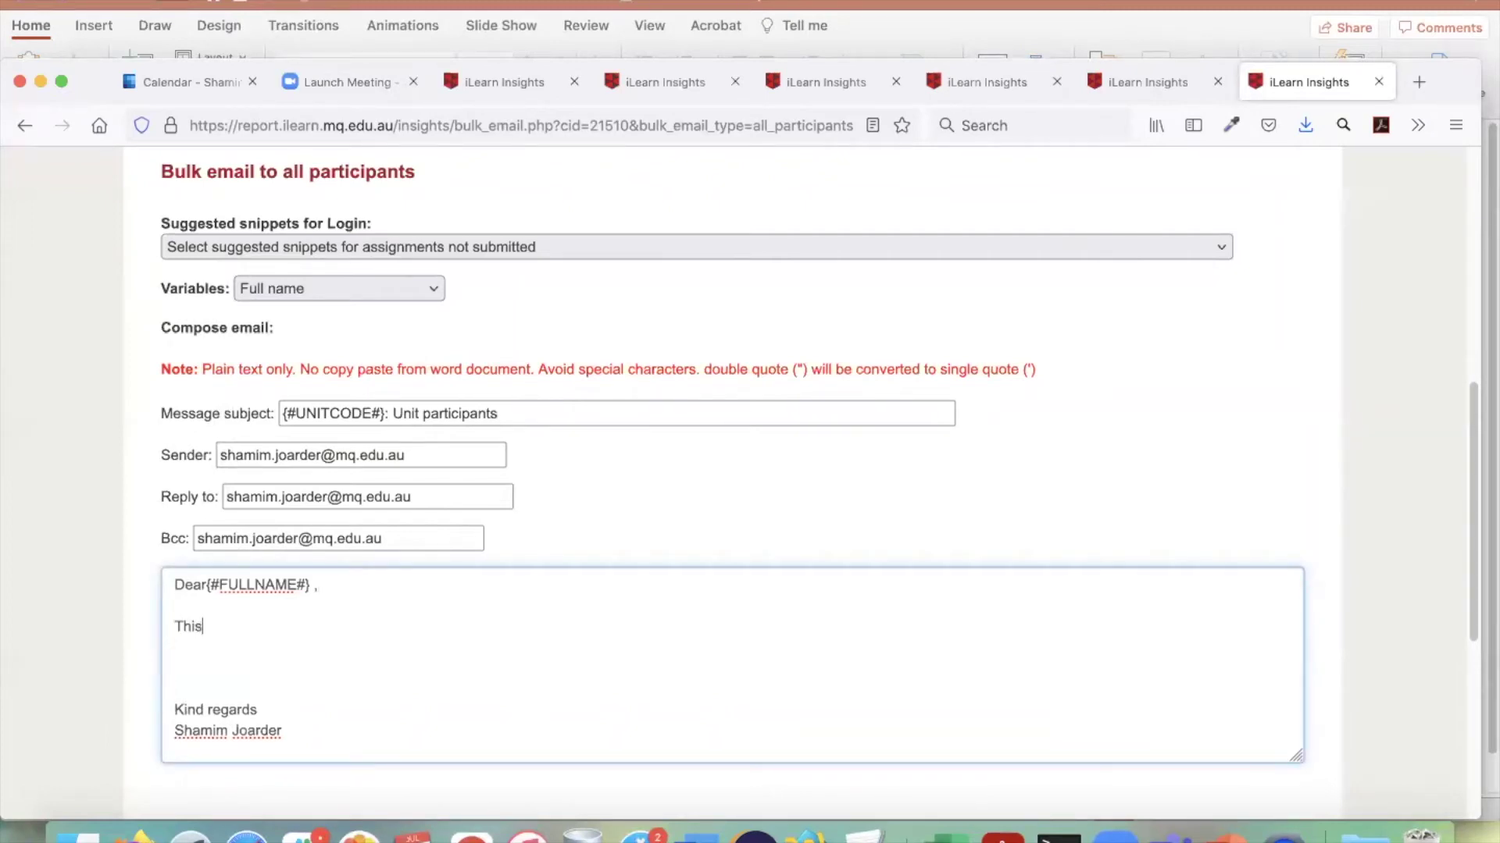
pyautogui.write(' is a test email from')
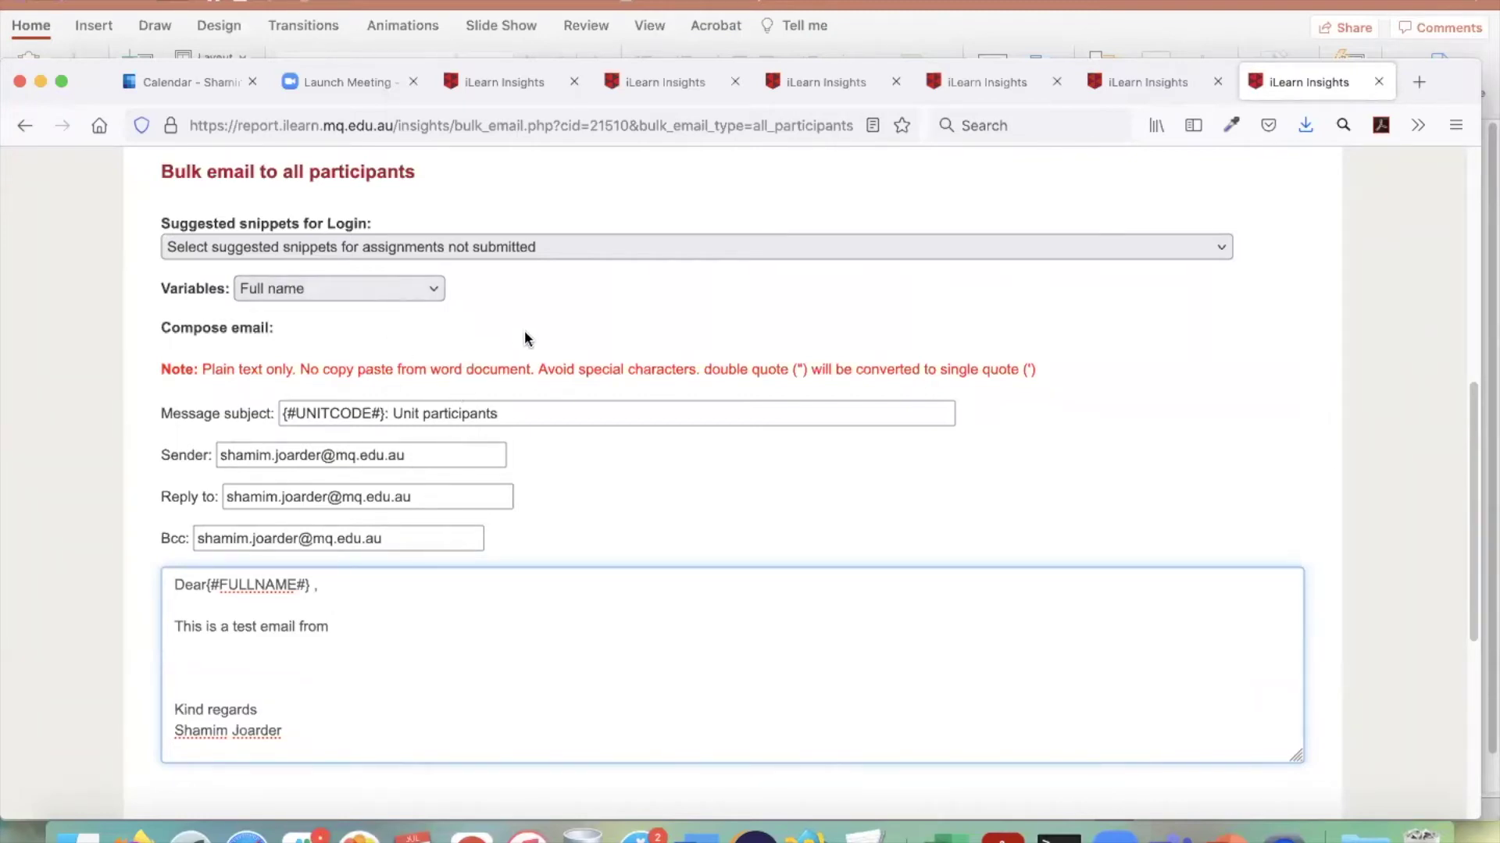
pyautogui.click(367, 283)
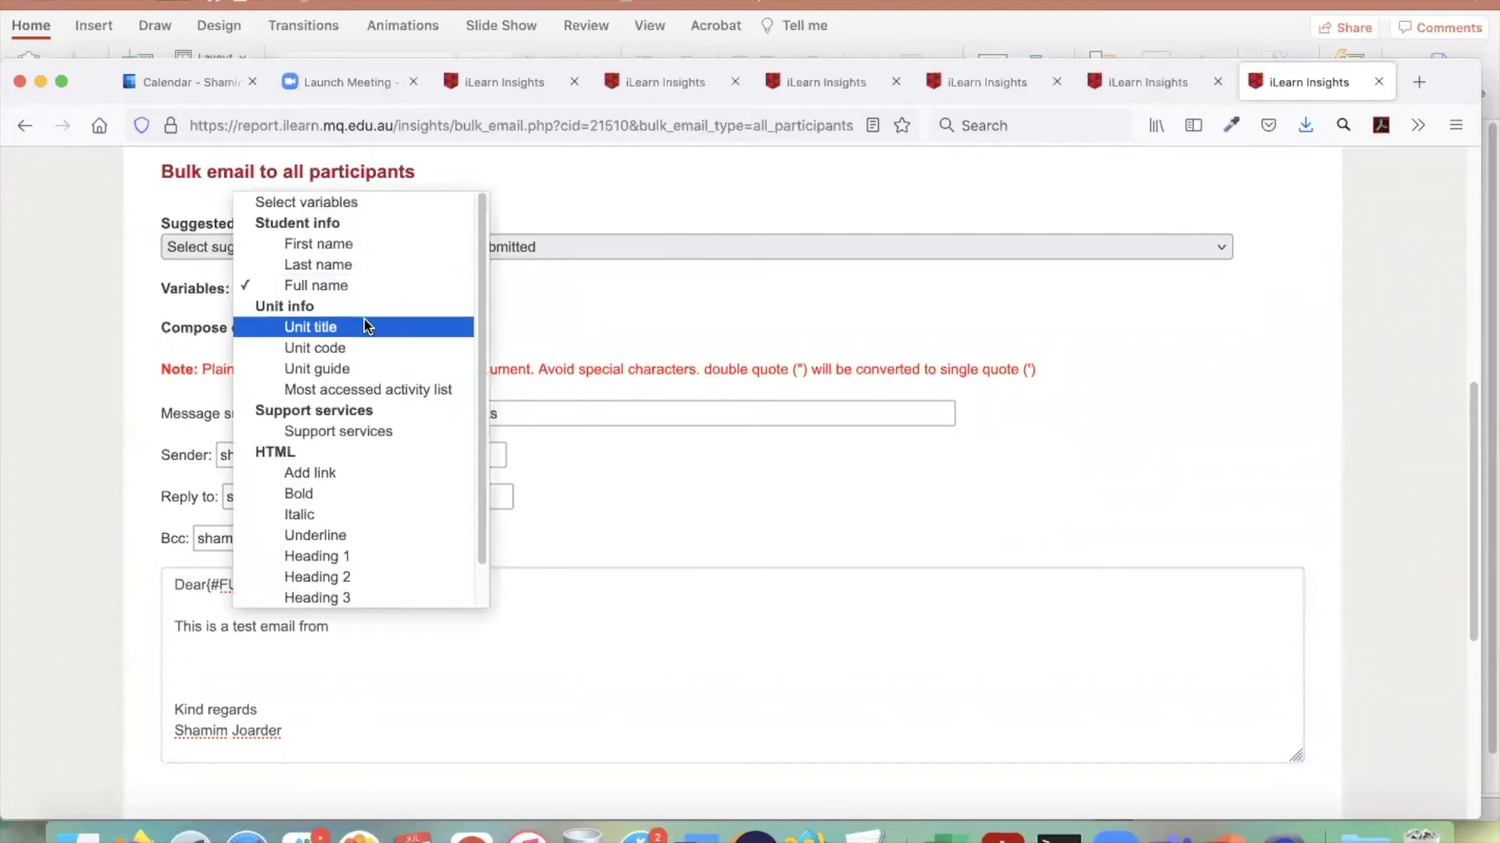
pyautogui.click(366, 325)
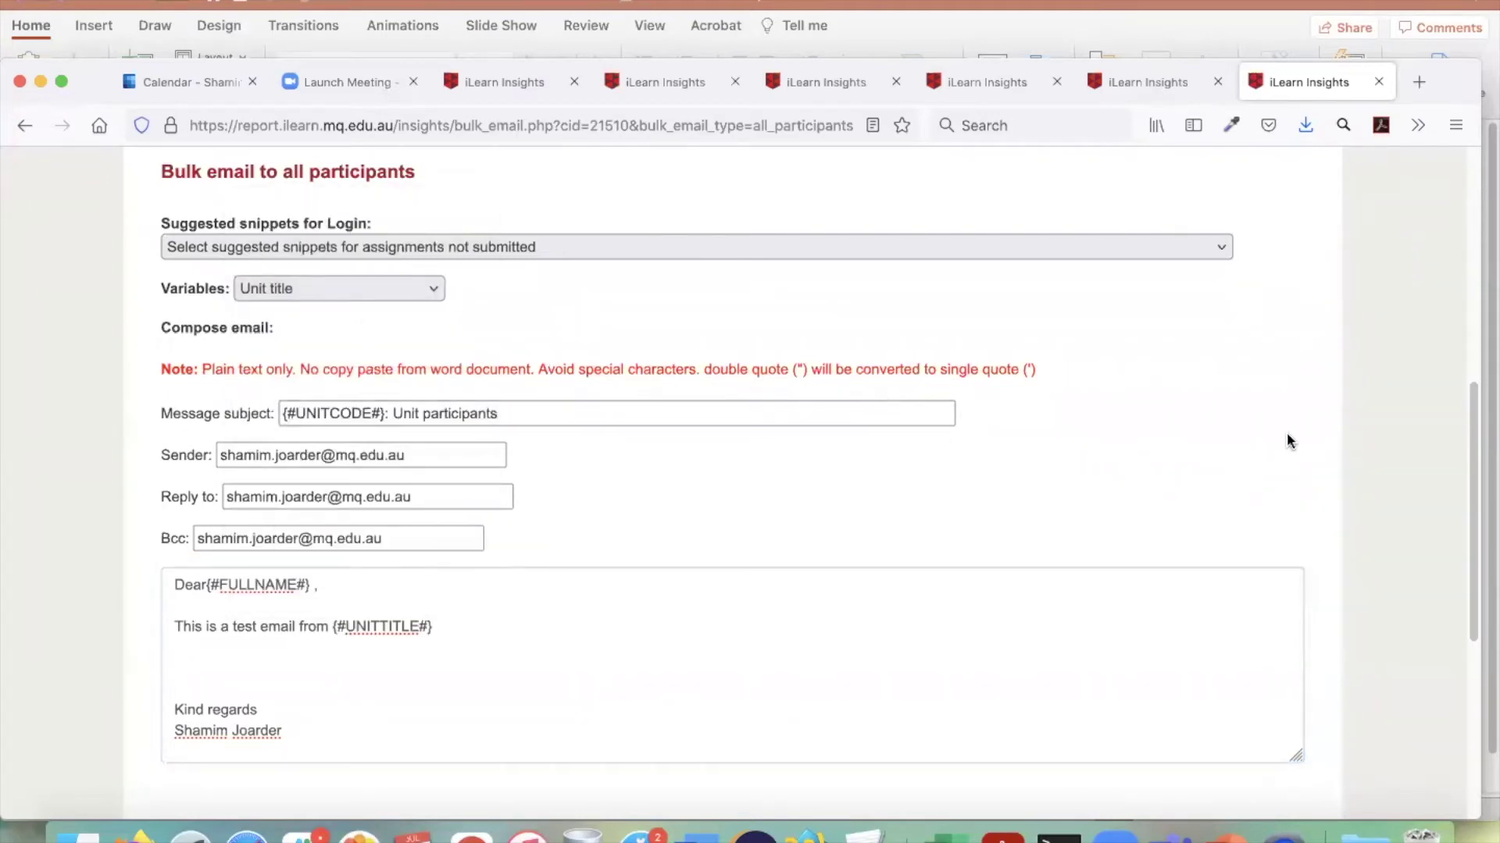
pyautogui.click(339, 287)
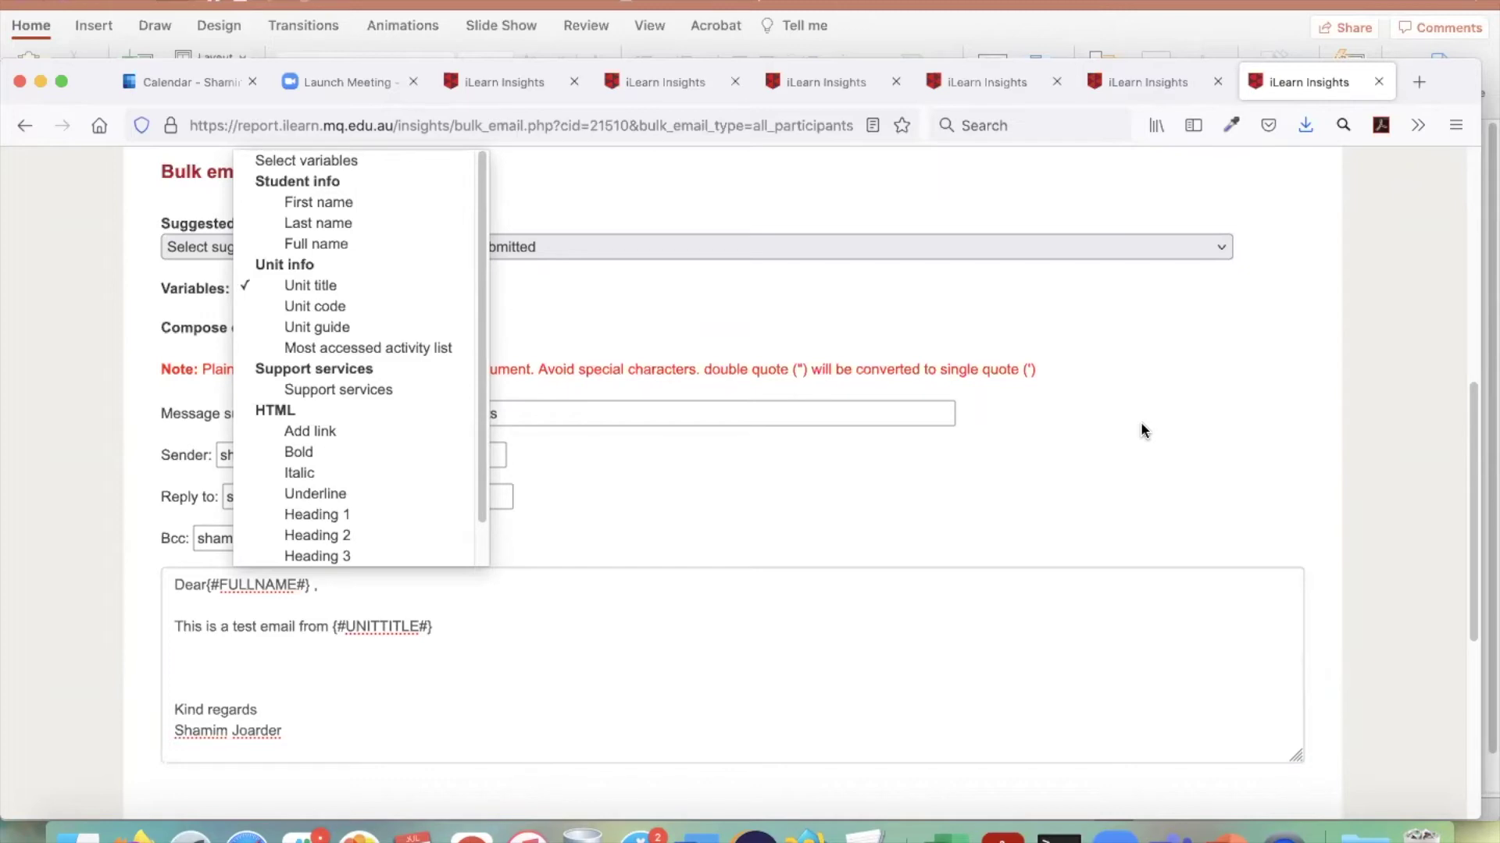
pyautogui.click(1210, 403)
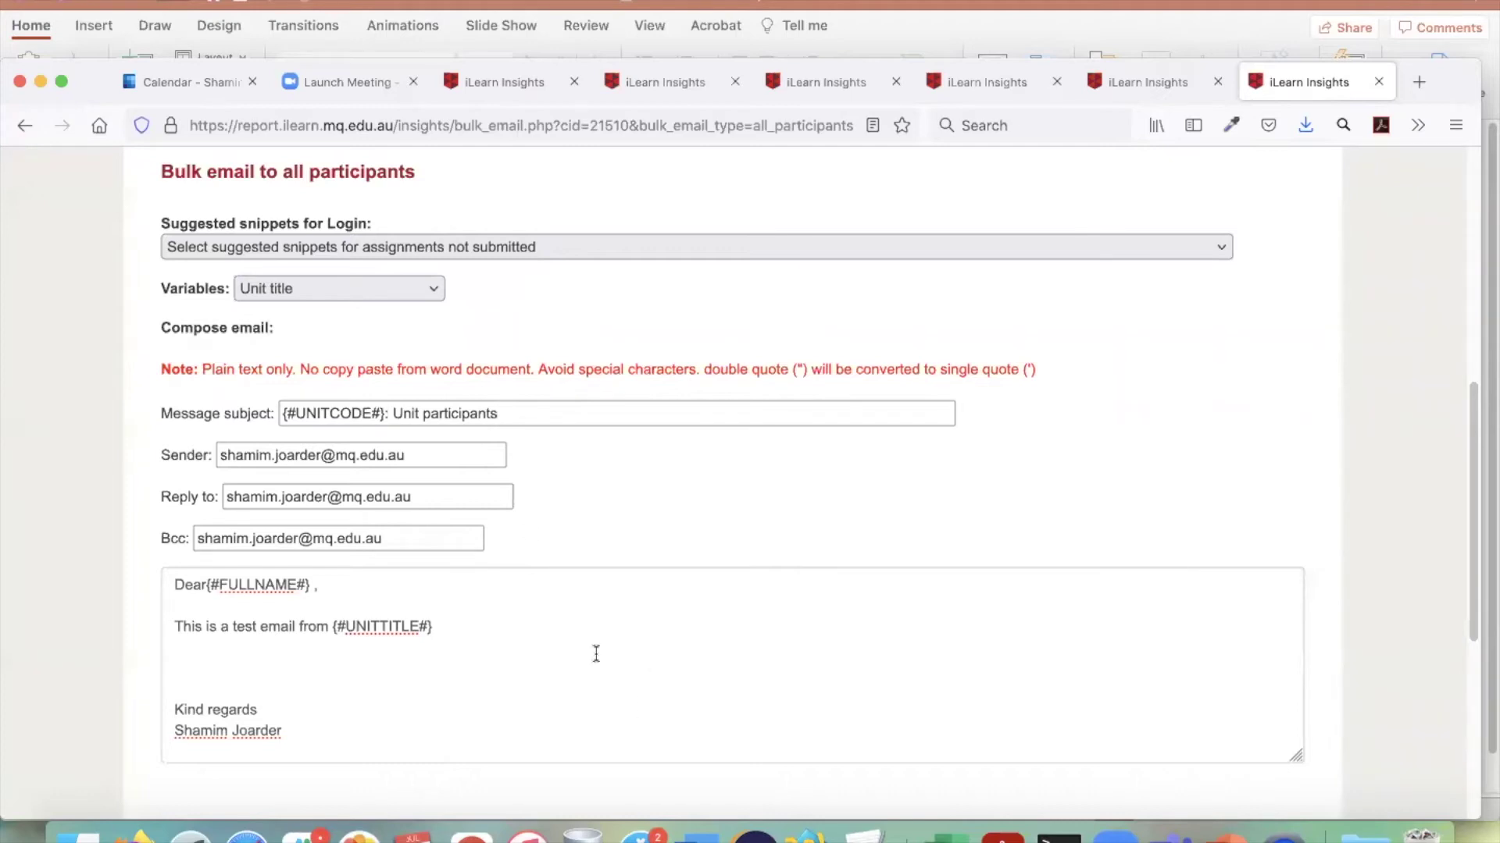
# - Preview the bulk email and check how the Full name and Unit title variables are filled in
pyautogui.scroll(-3, 1322, 474)
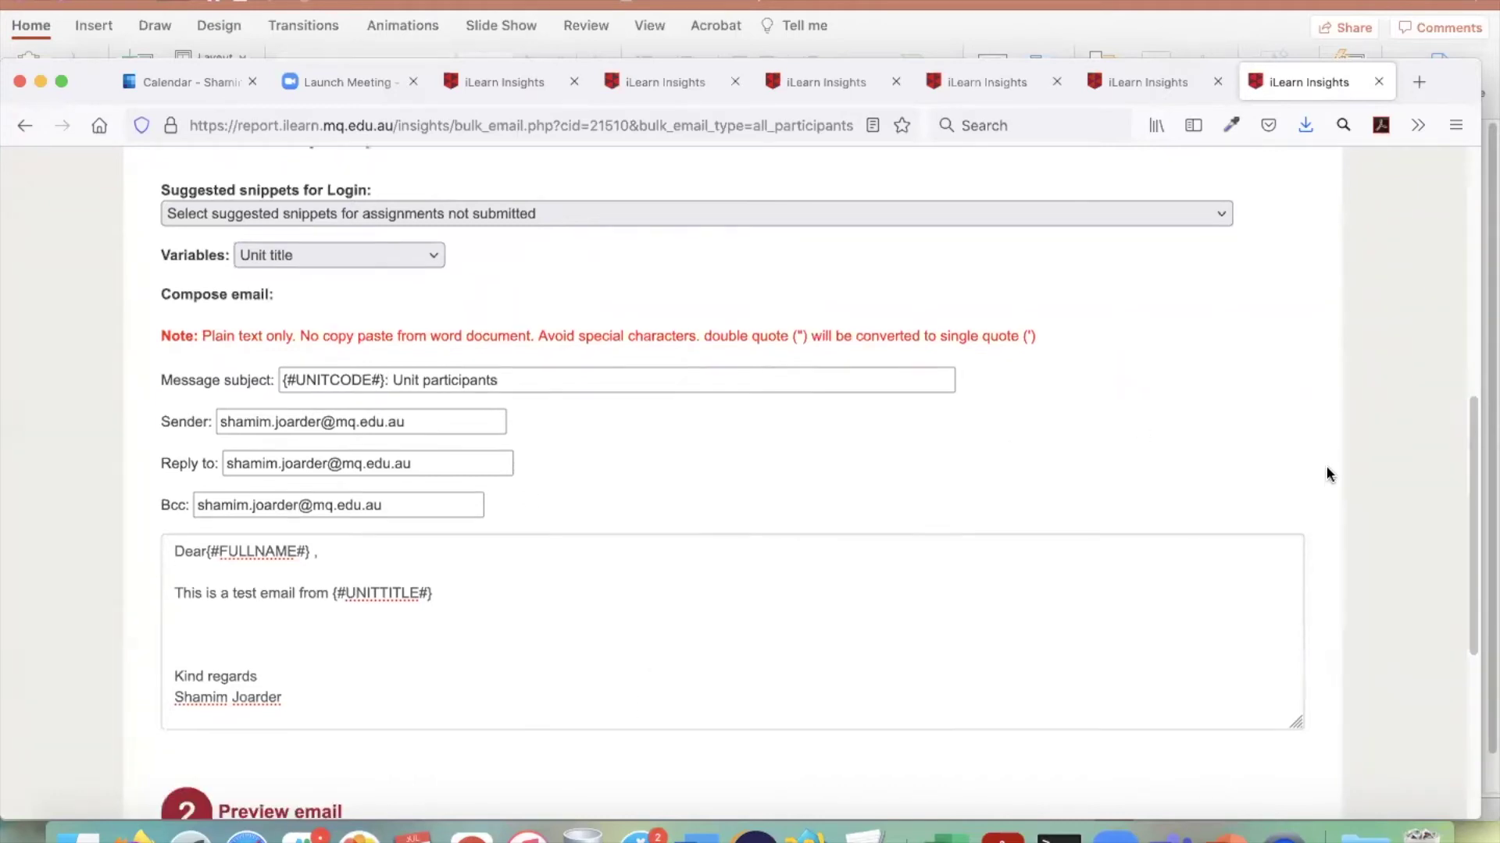
pyautogui.scroll(-2, 1371, 480)
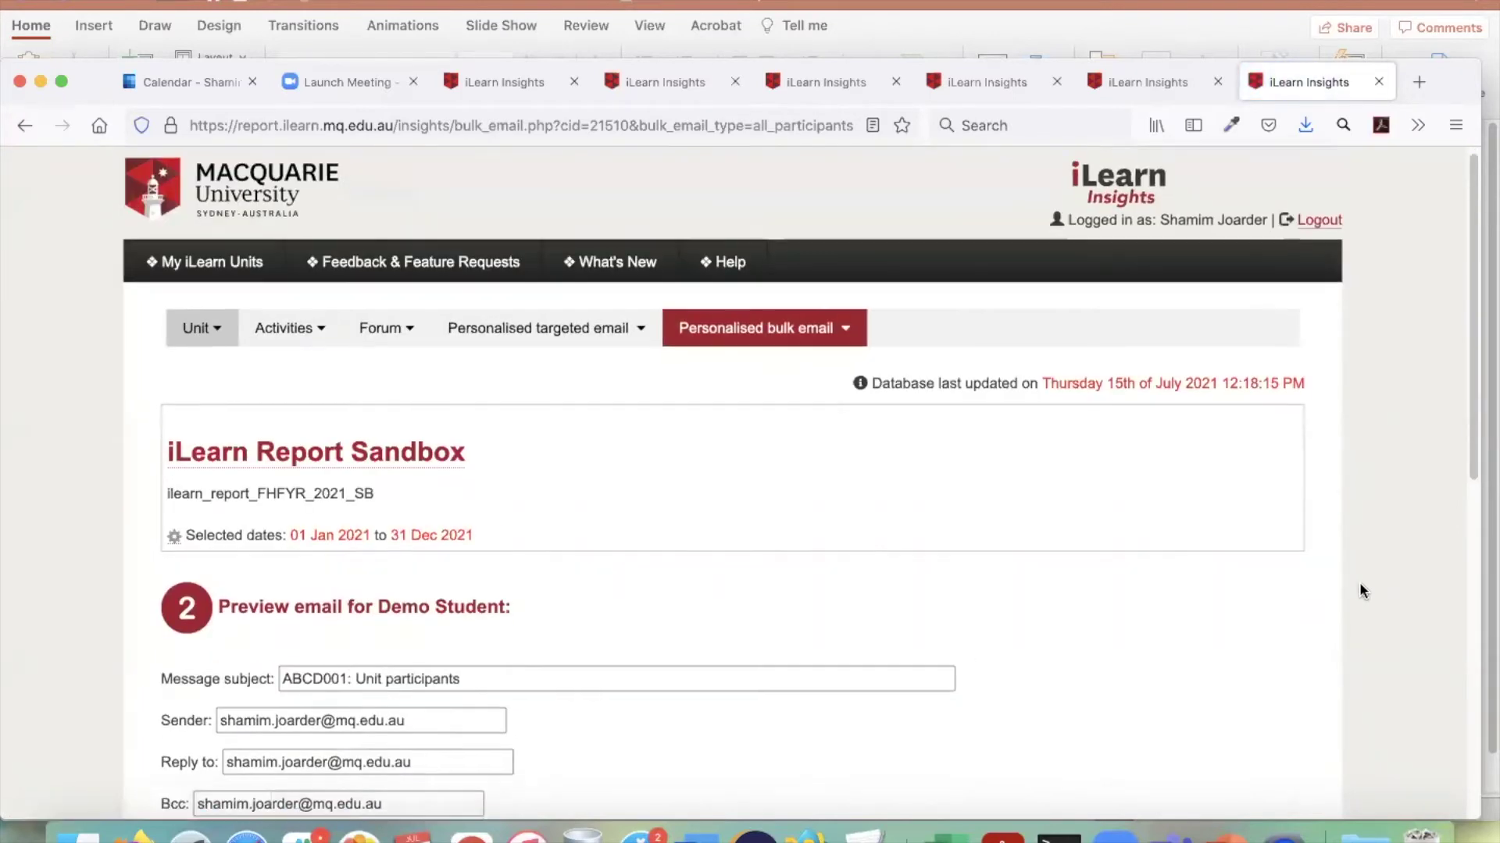
pyautogui.scroll(-10, 1359, 583)
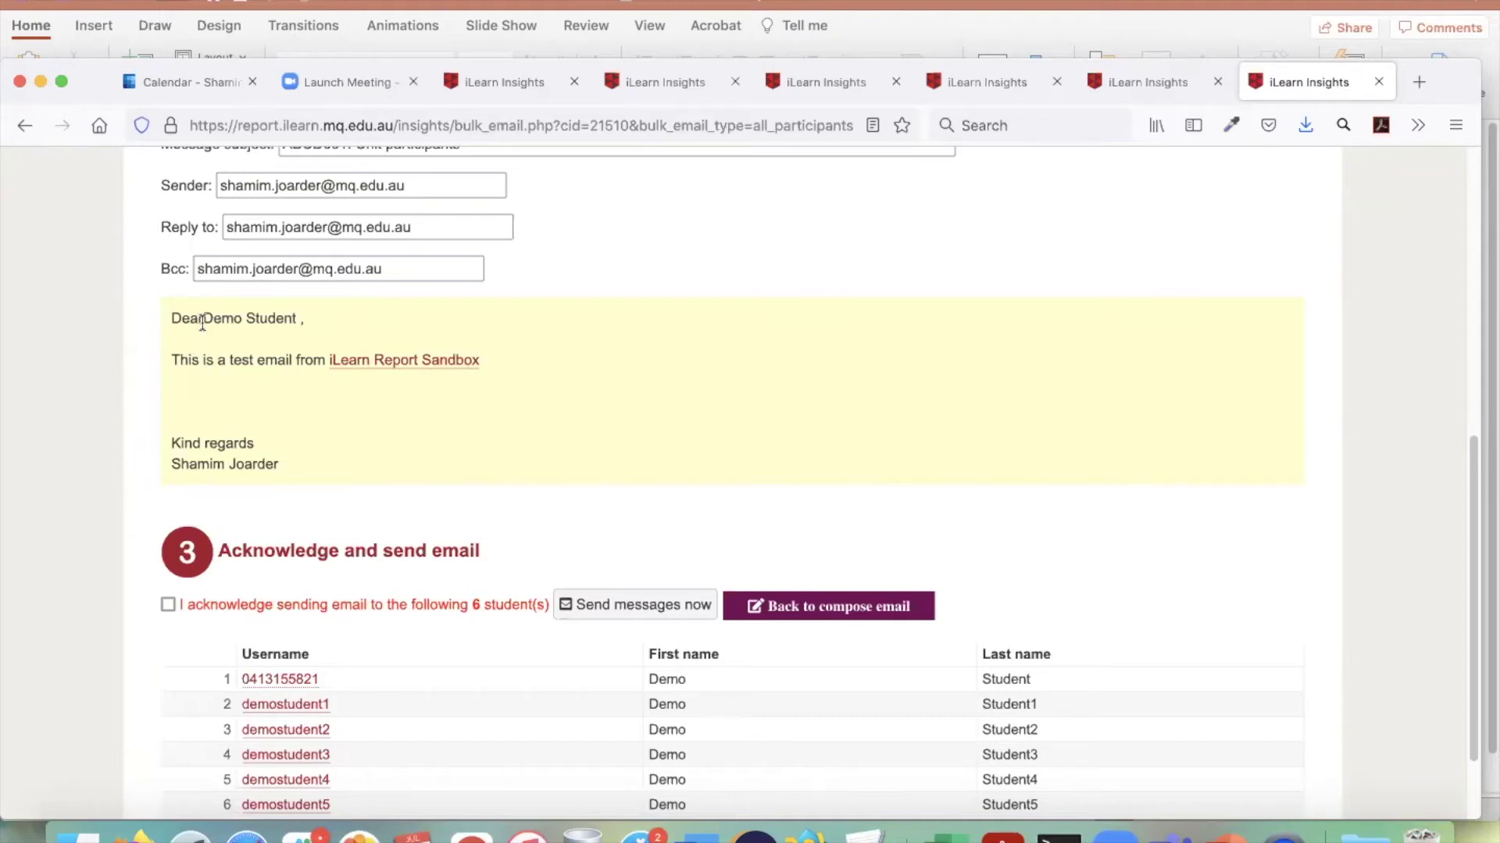
# - Return to composing the email and insert a space between "Dear" and the {#FULLNAME#} variable
pyautogui.click(853, 606)
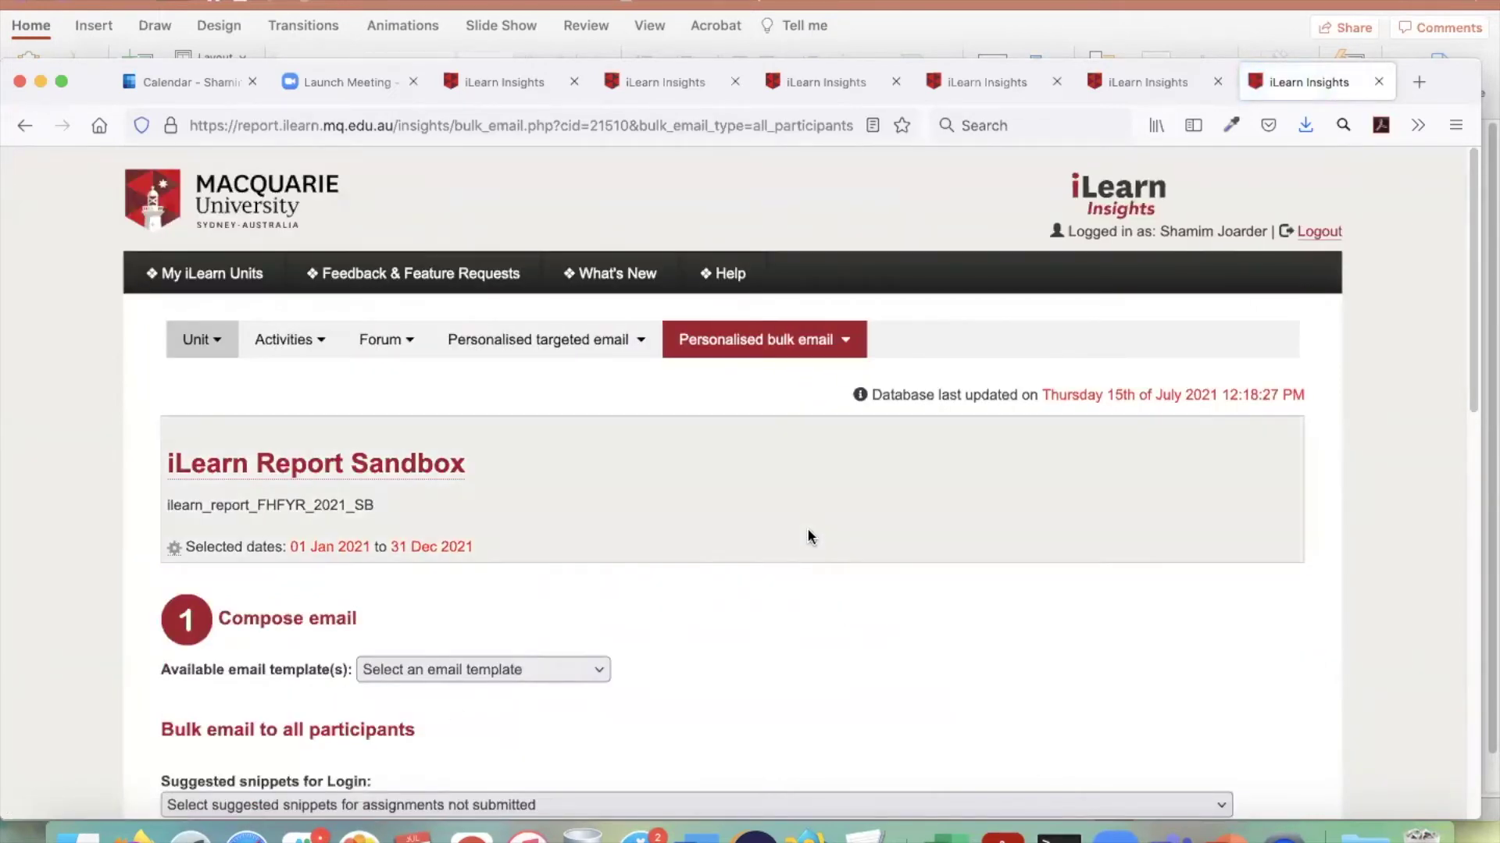
pyautogui.scroll(-5, 546, 531)
pyautogui.scroll(-2, 338, 589)
pyautogui.click(206, 521)
pyautogui.scroll(-2, 995, 386)
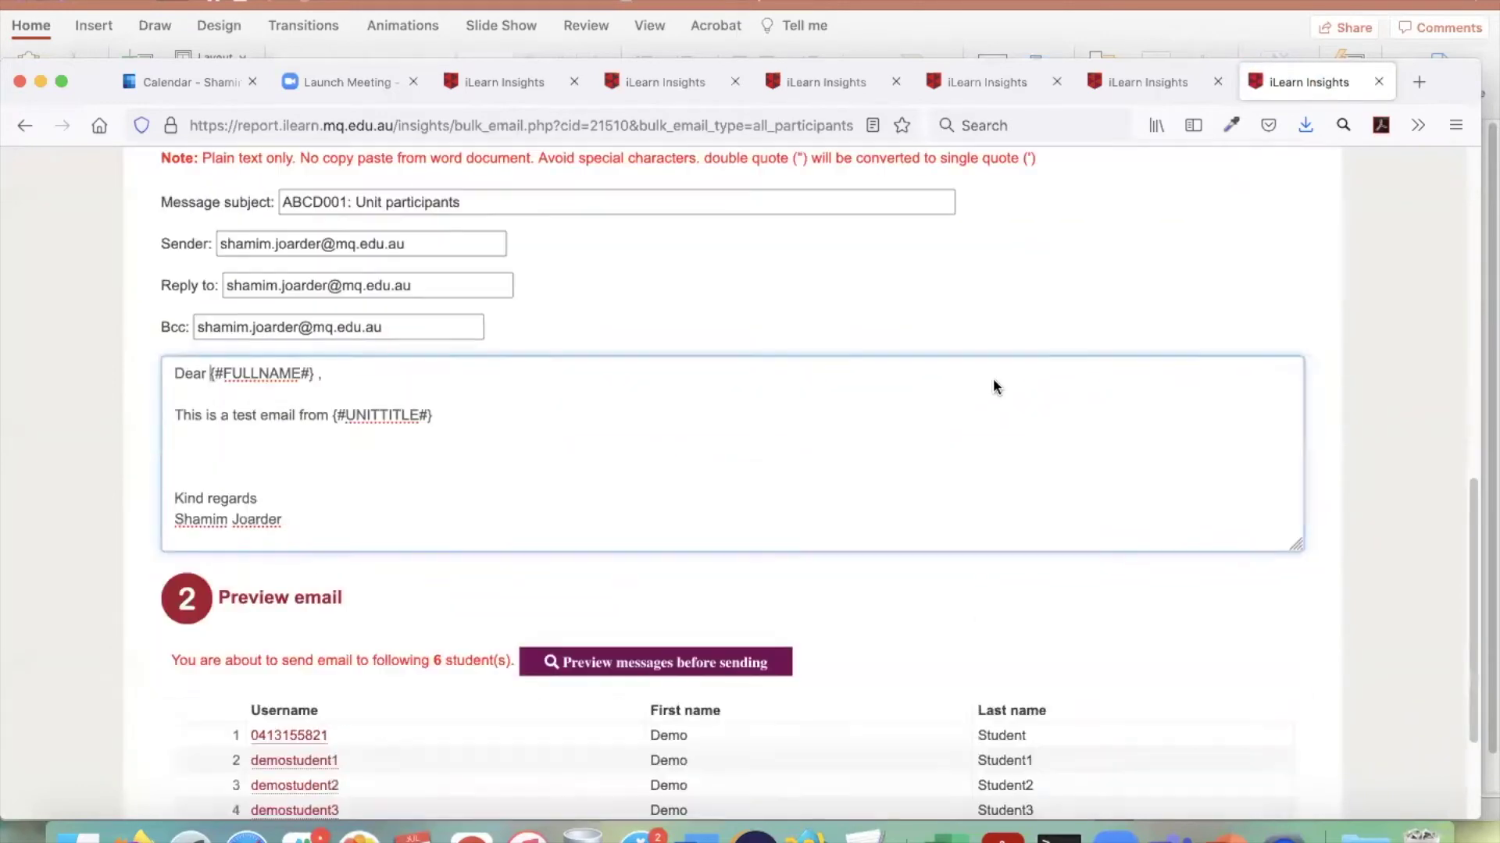
# - Preview the corrected bulk email again and check the greeting and body text
pyautogui.scroll(-1, 994, 386)
pyautogui.click(762, 567)
pyautogui.scroll(-5, 1280, 401)
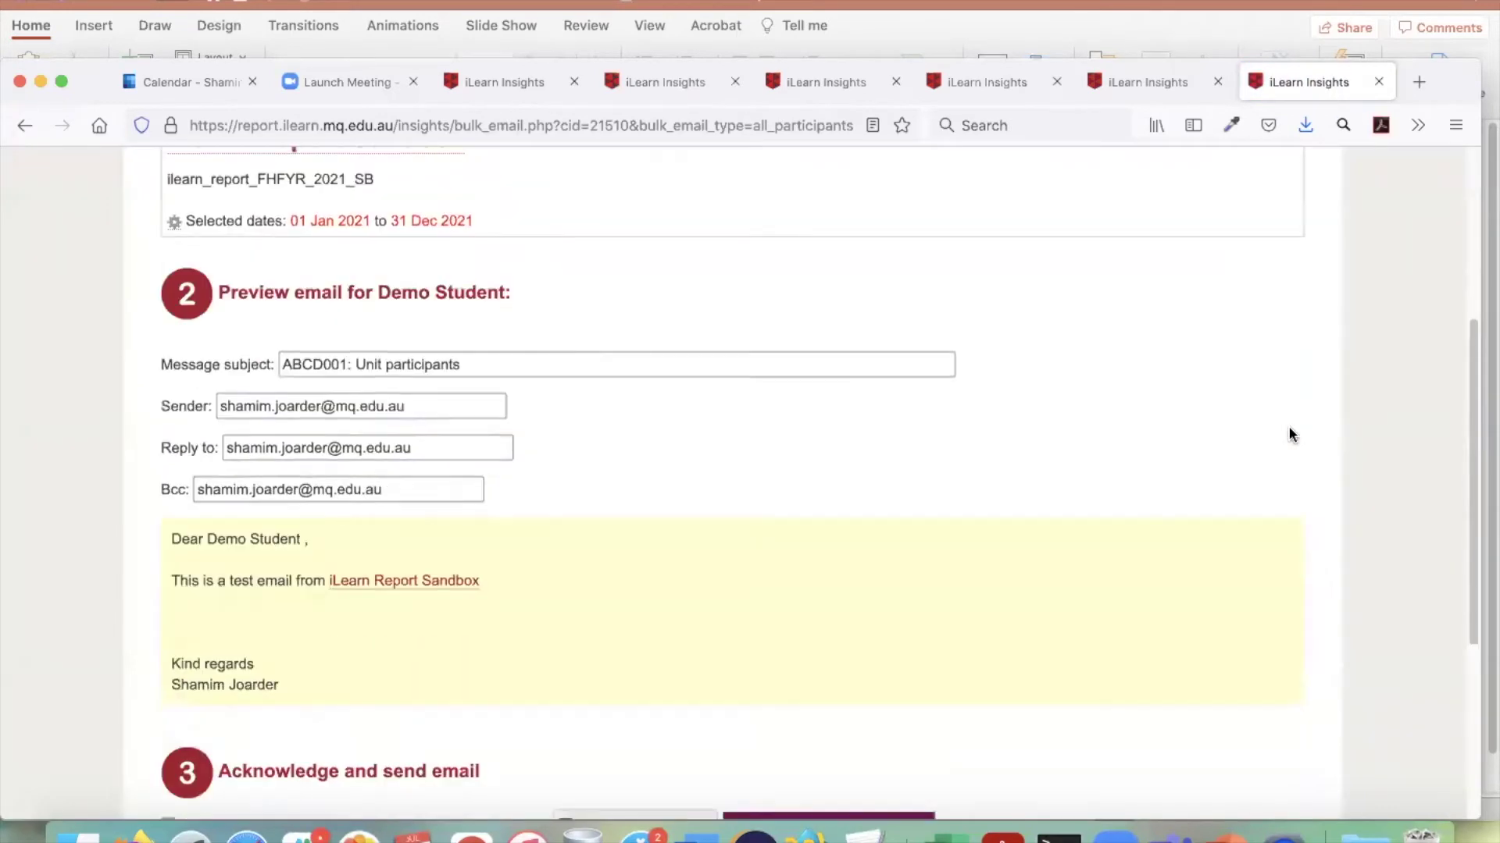
pyautogui.scroll(-1, 1289, 434)
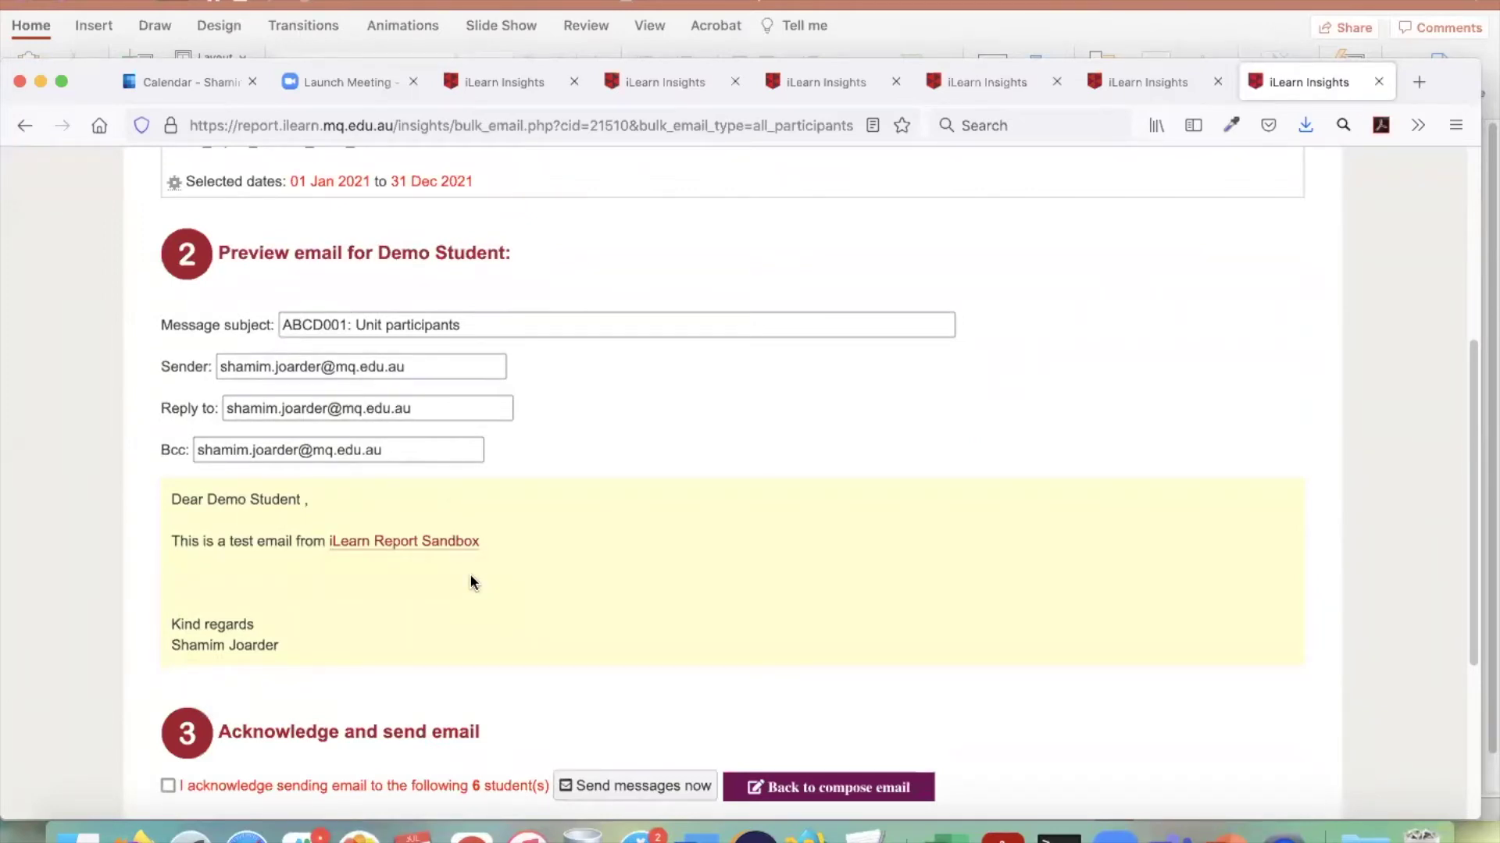
# - Acknowledge sending the email to the listed students, send the messages and review the recipient list
pyautogui.scroll(-4, 471, 578)
pyautogui.click(168, 632)
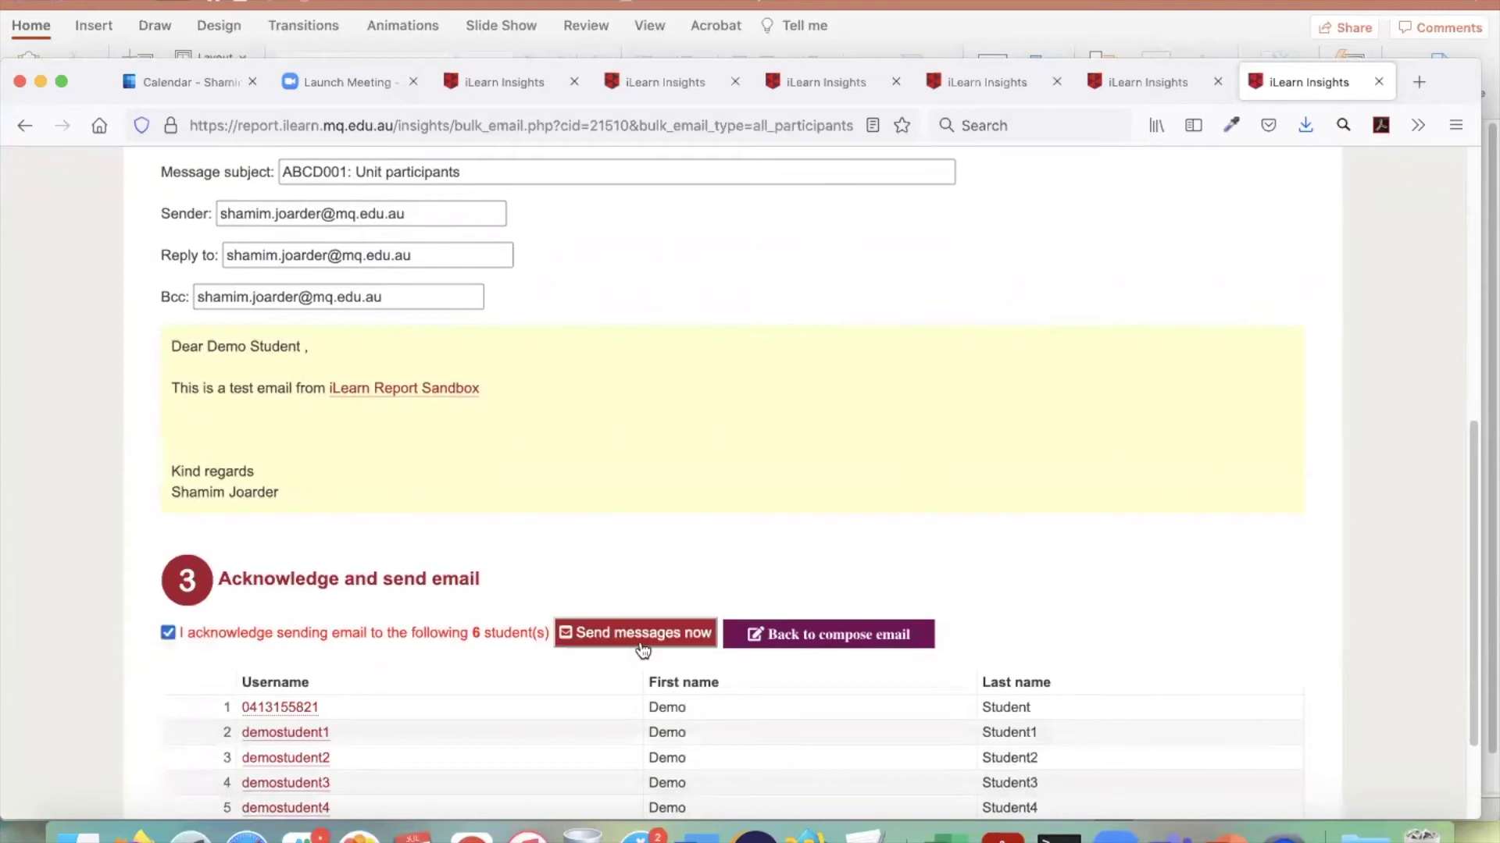
pyautogui.scroll(-3, 822, 457)
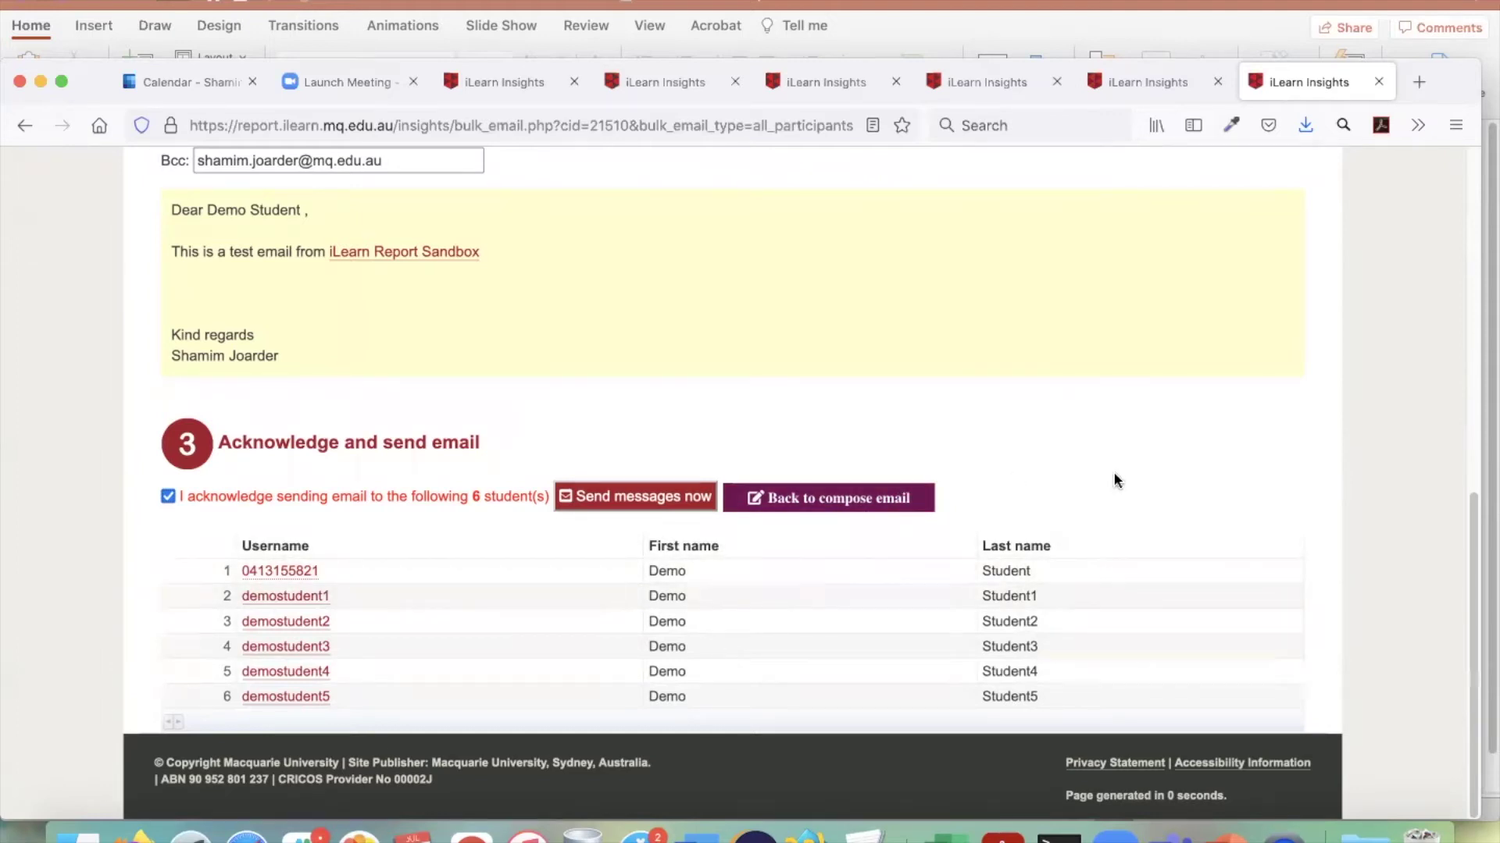
pyautogui.scroll(3, 1207, 457)
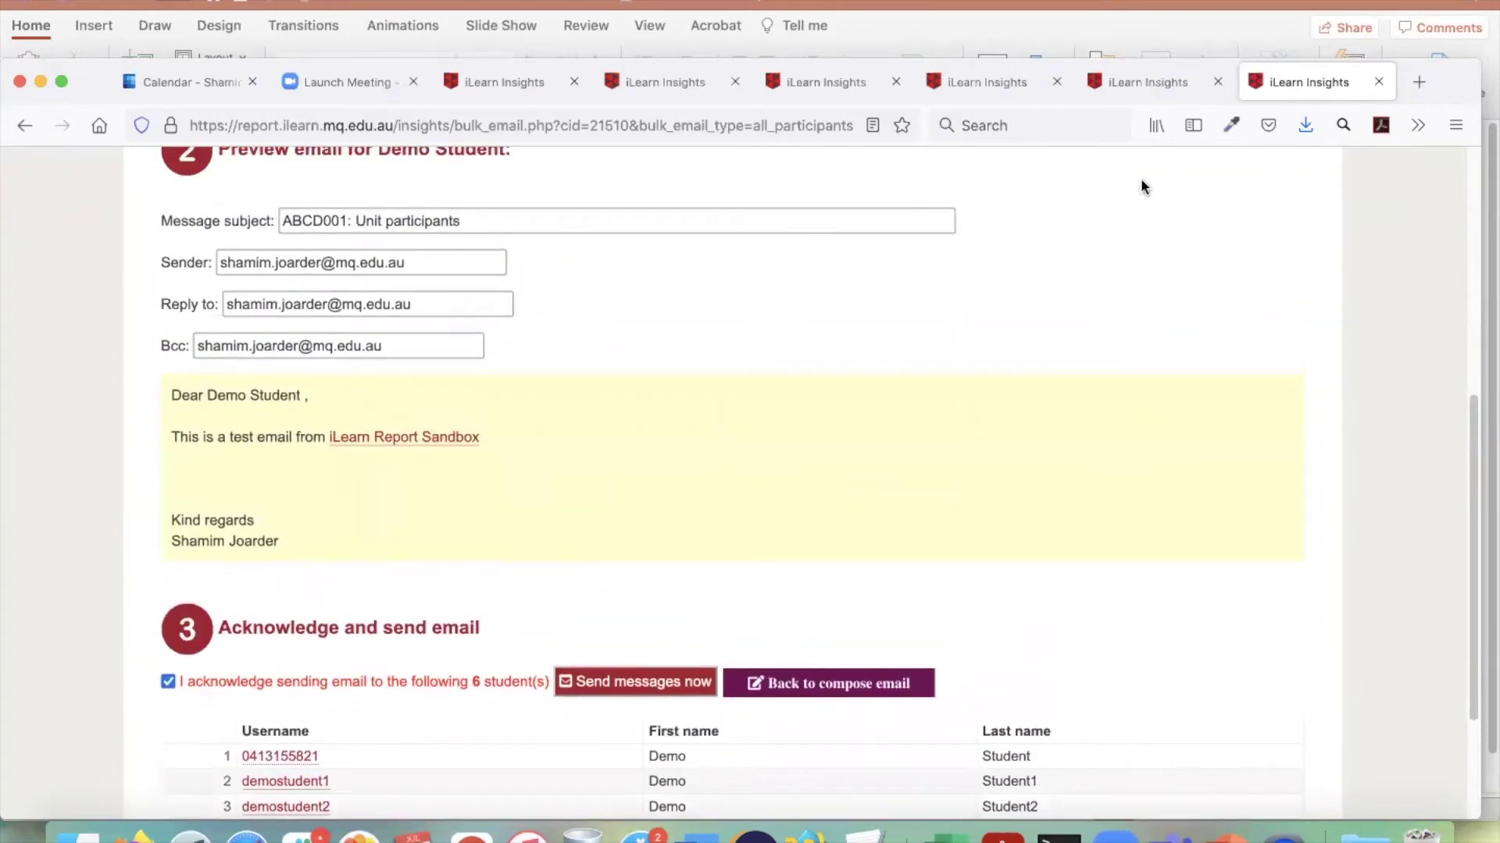
pyautogui.scroll(8, 1148, 204)
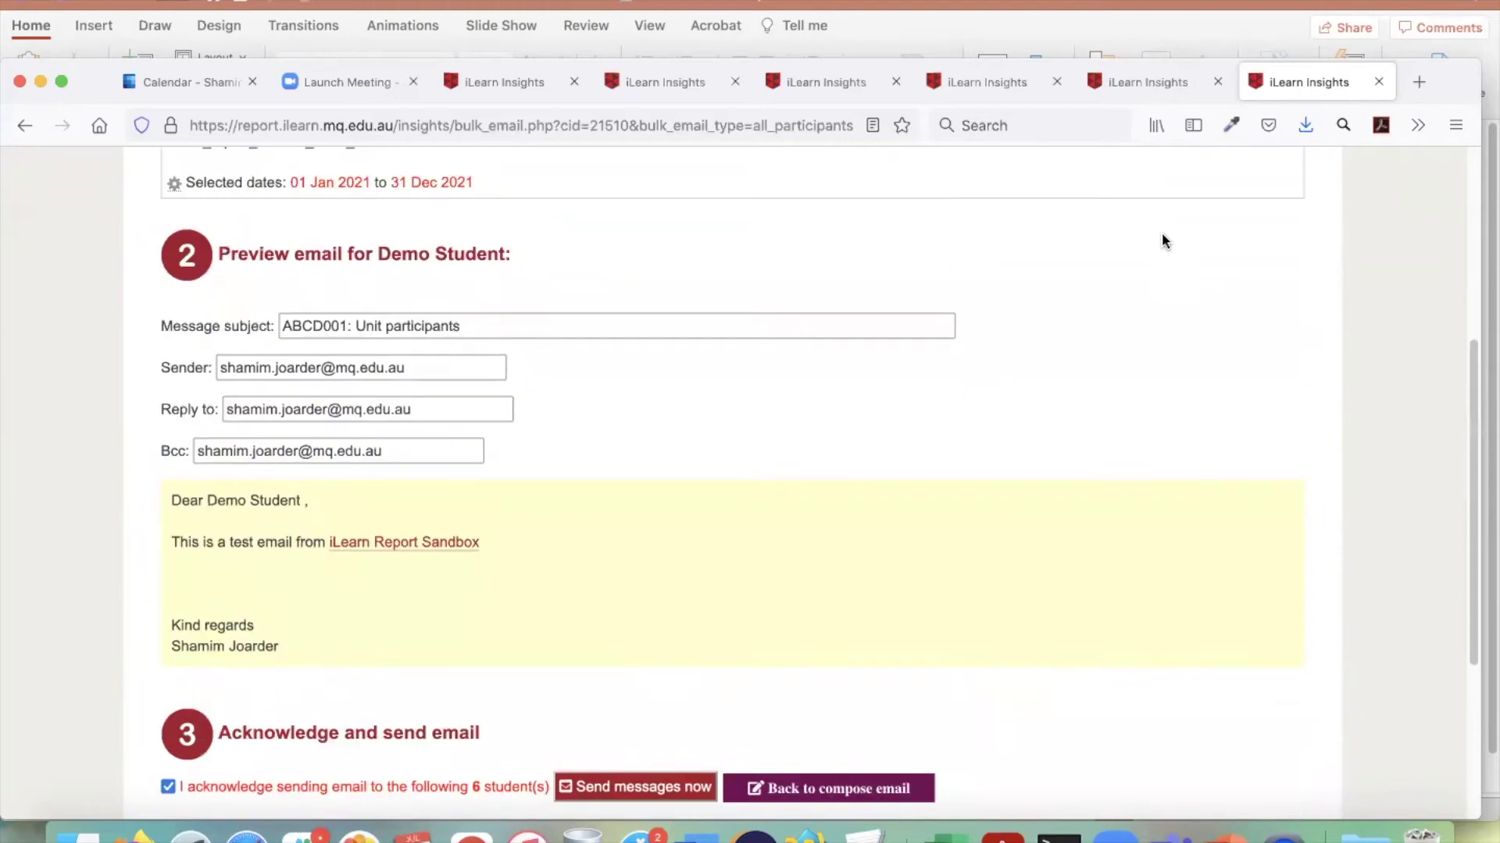
pyautogui.click(761, 341)
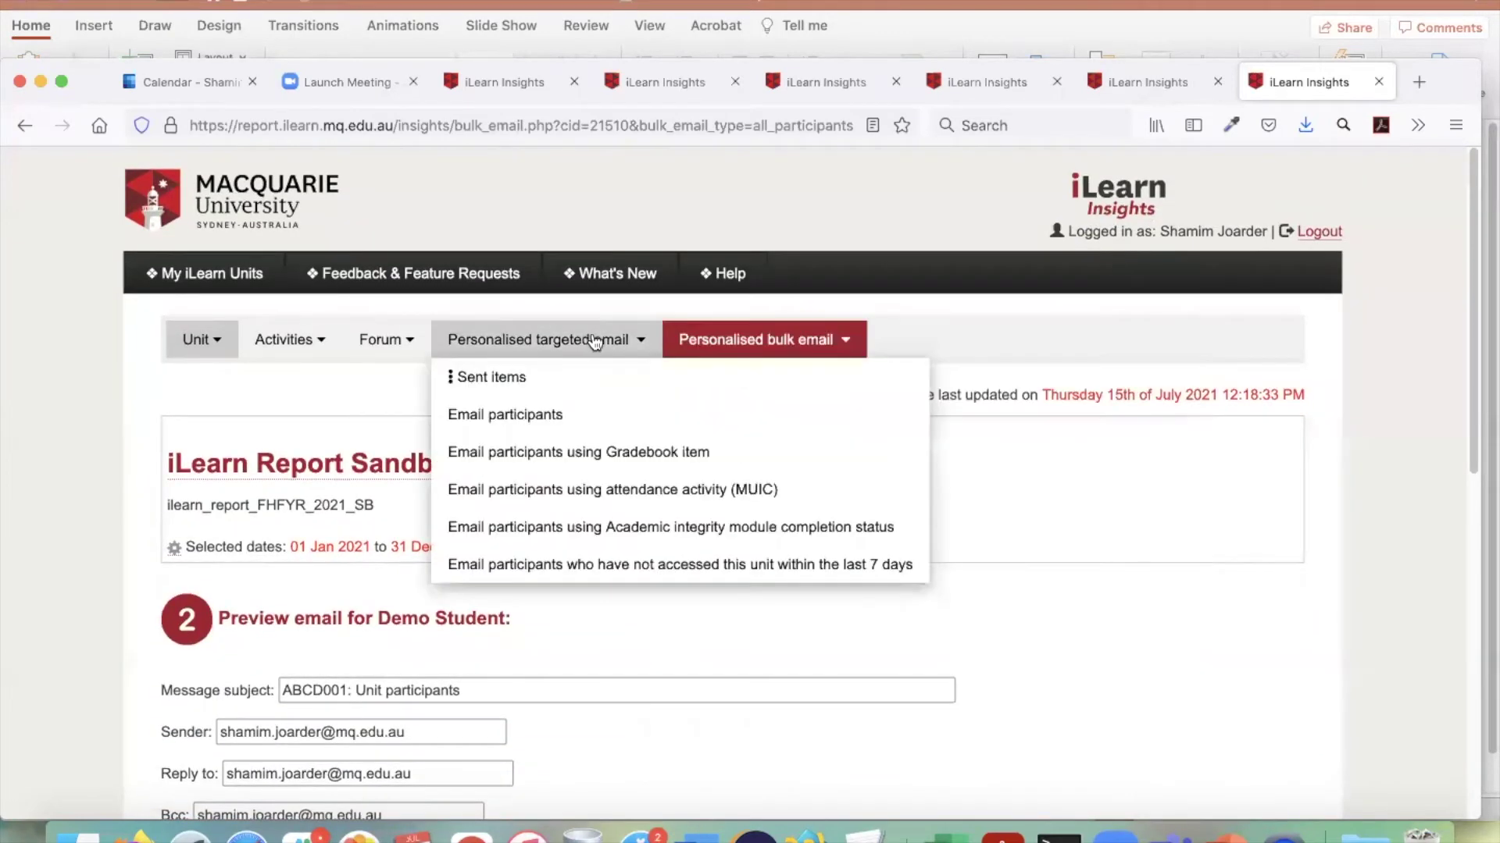
pyautogui.moveTo(590, 334)
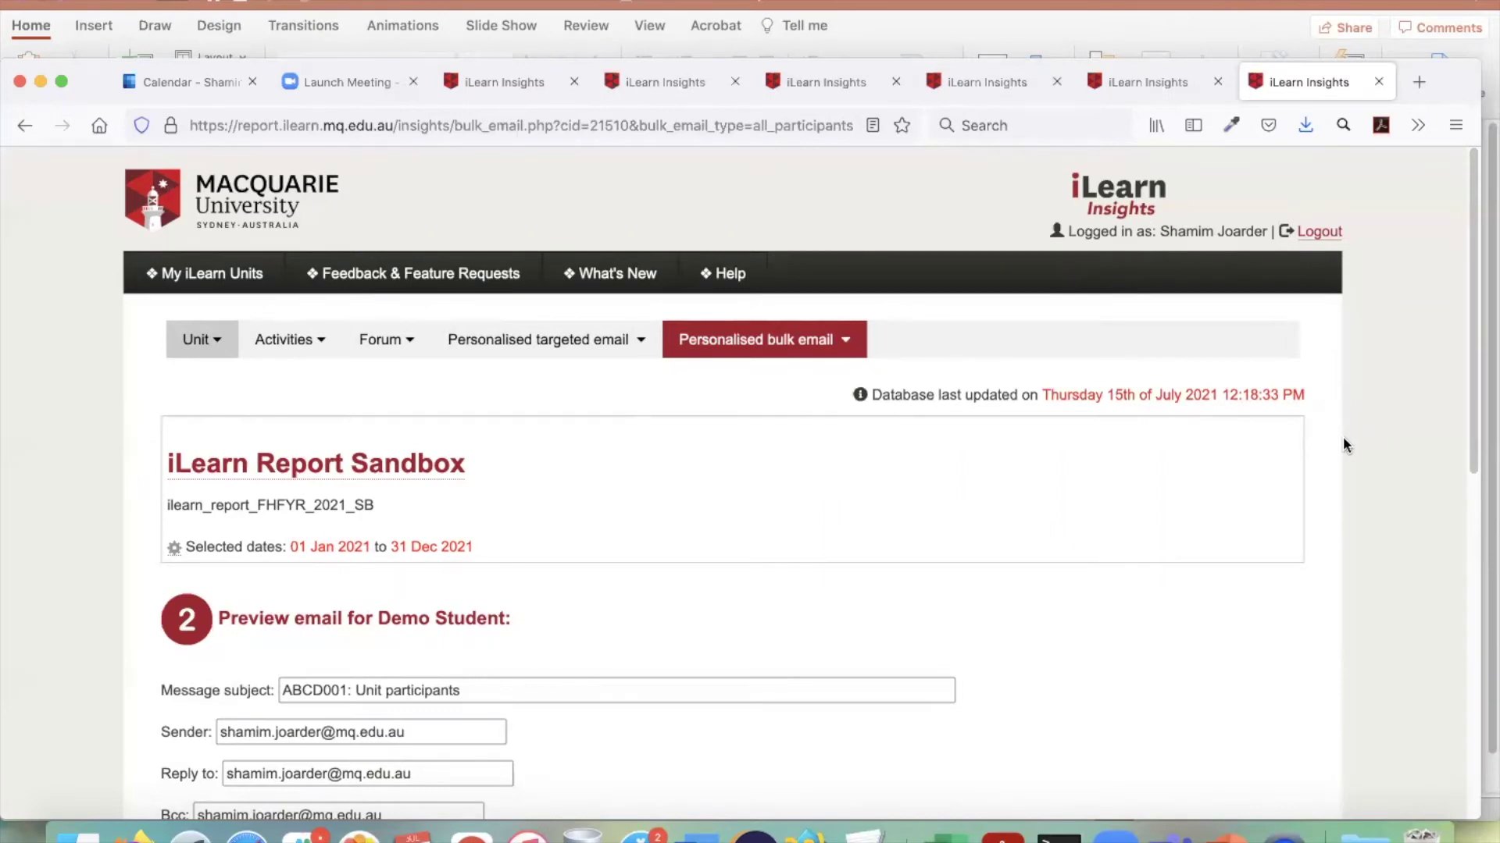
pyautogui.scroll(-2, 1343, 439)
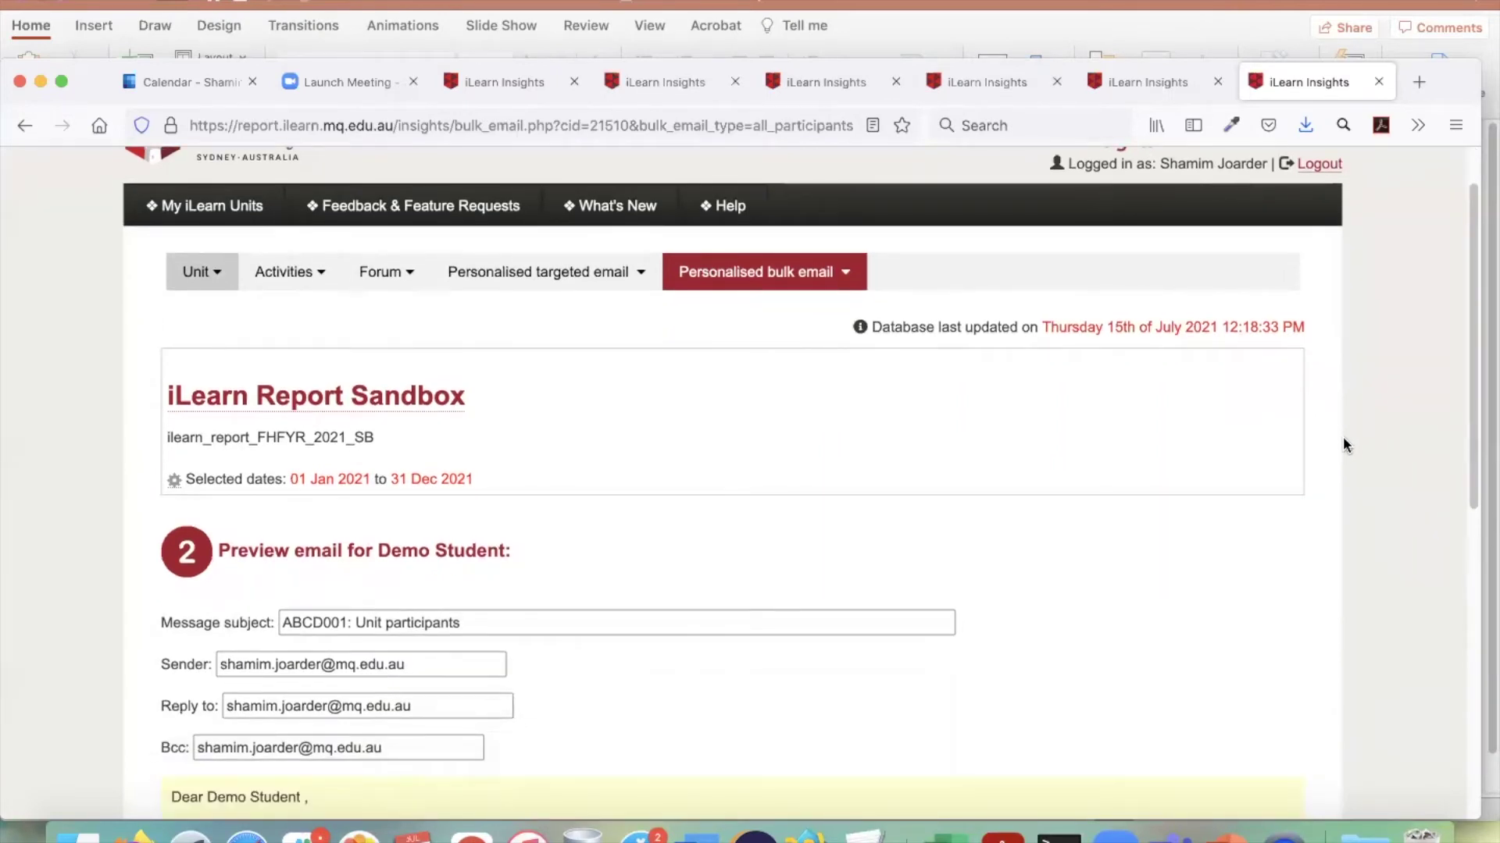
pyautogui.scroll(-8, 1320, 457)
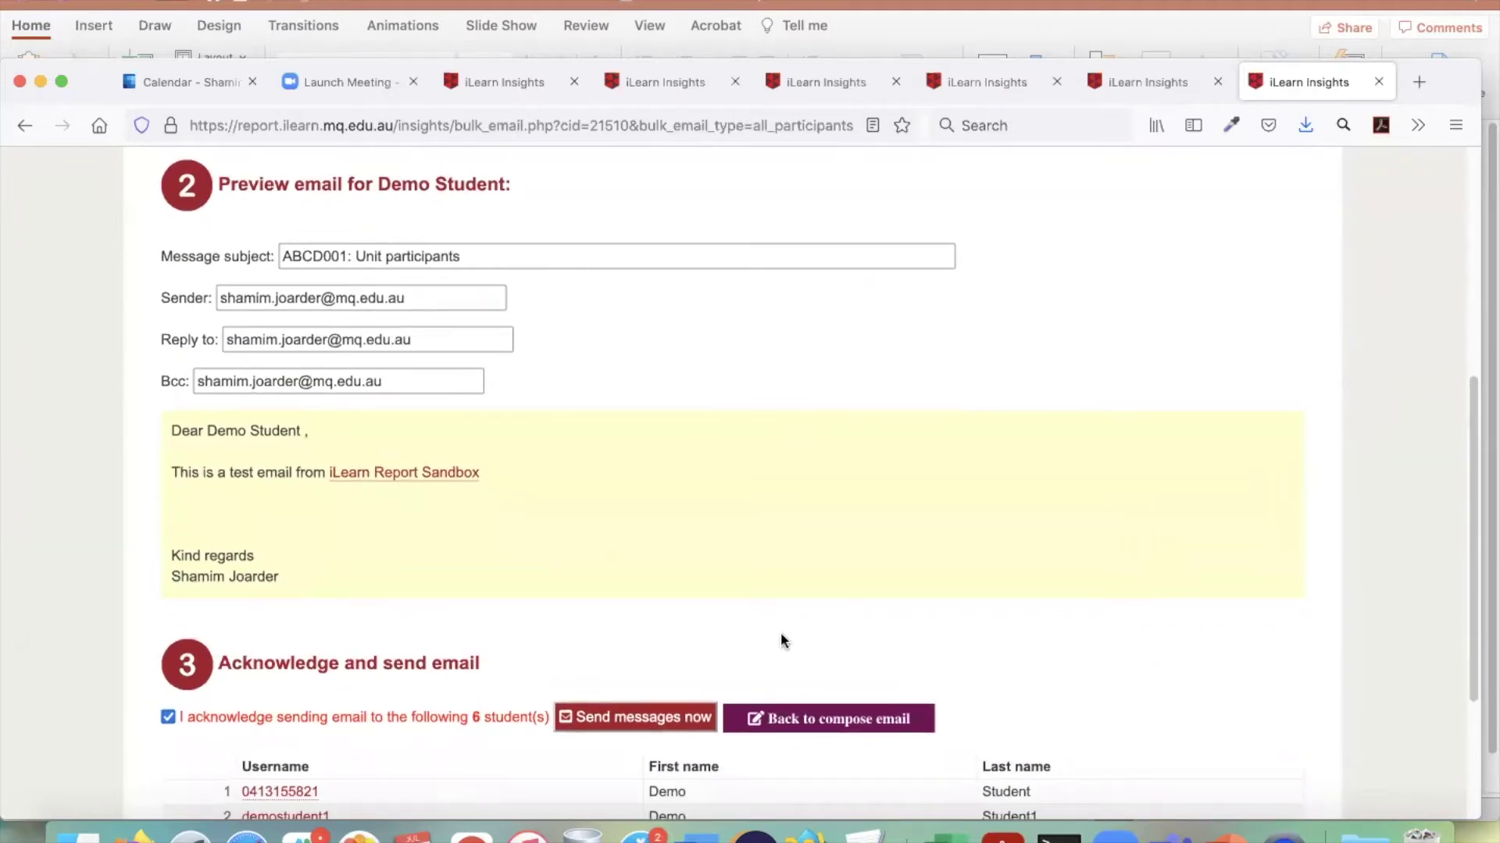
pyautogui.click(656, 722)
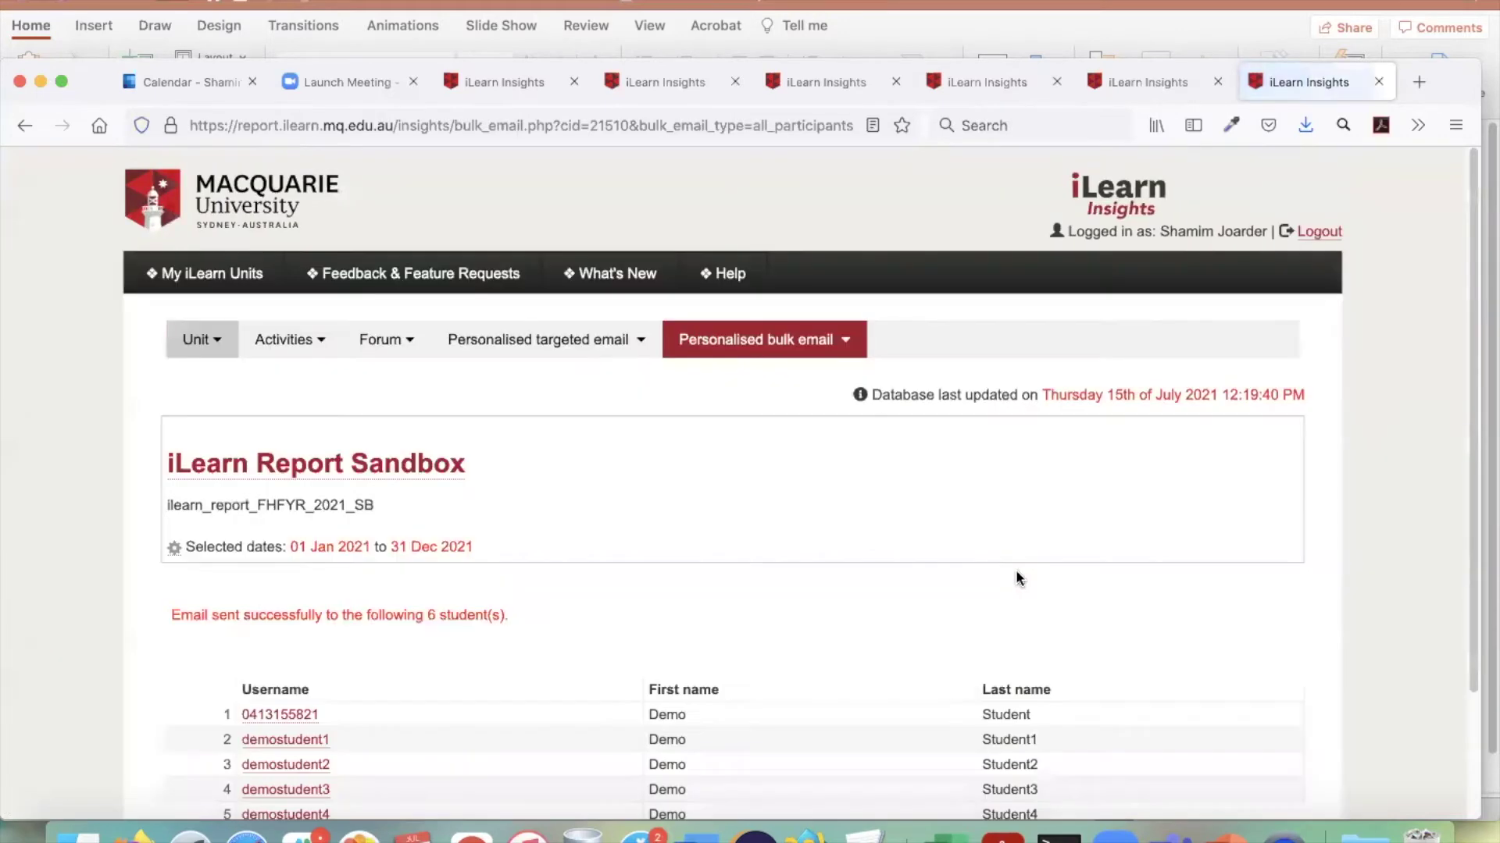
pyautogui.scroll(-4, 1027, 592)
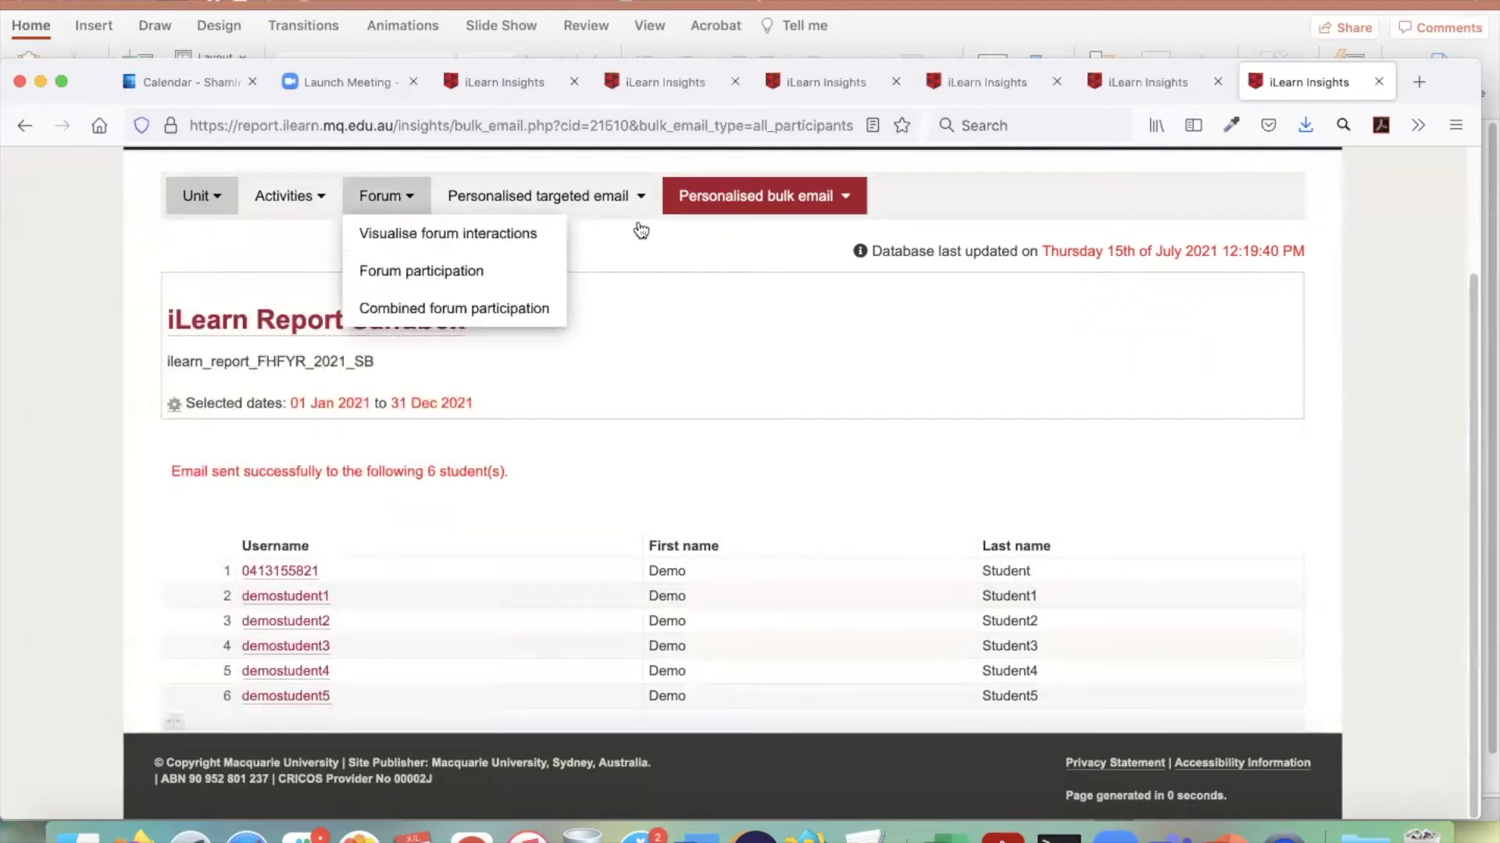
# - Open the bulk email for participants who have not accessed this unit within the last 7 days and examine its template message and recipients
pyautogui.moveTo(587, 211)
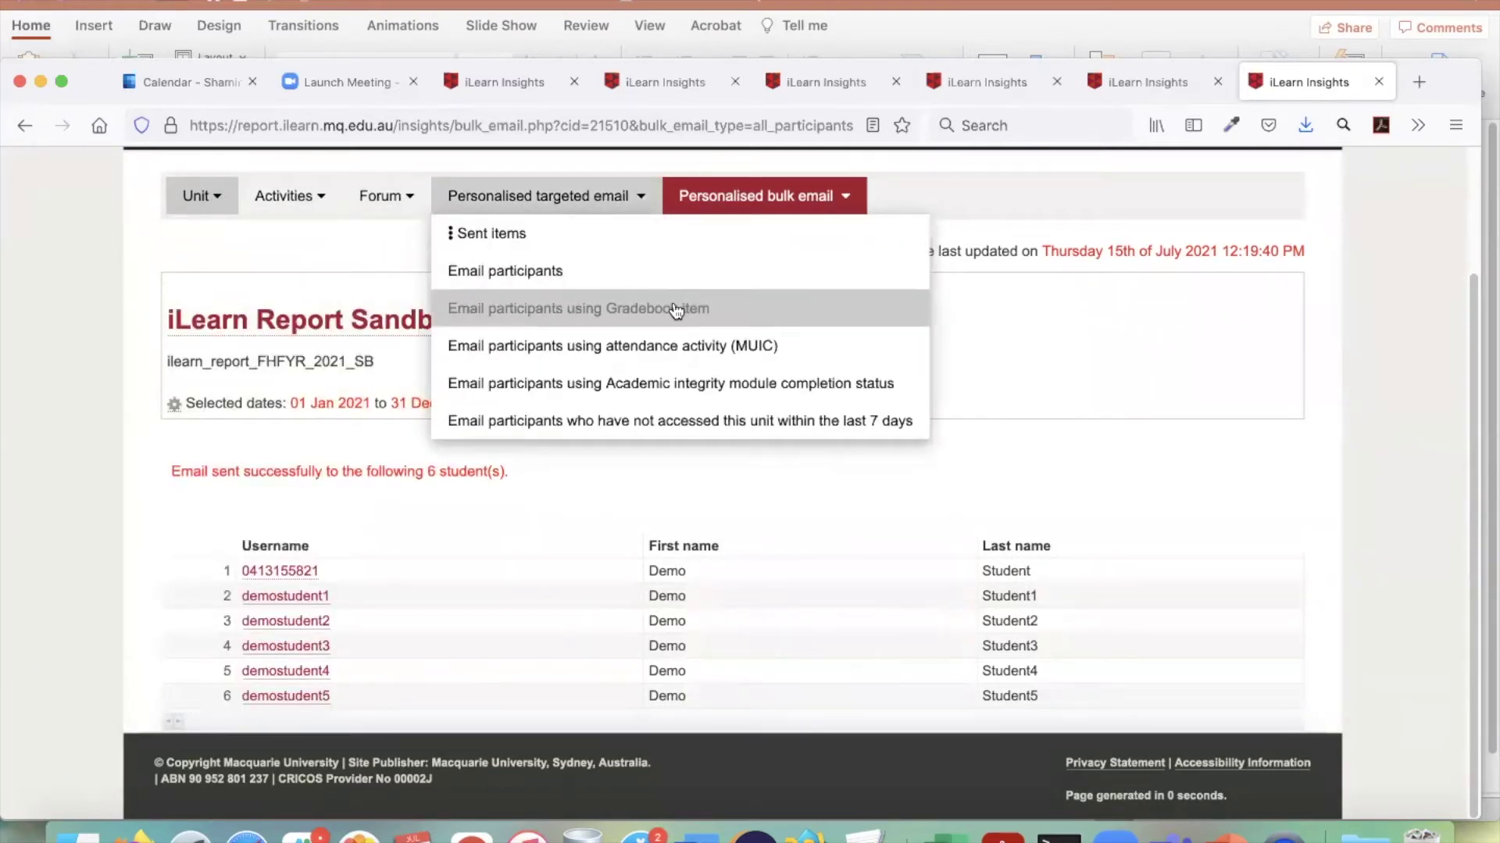
pyautogui.moveTo(836, 196)
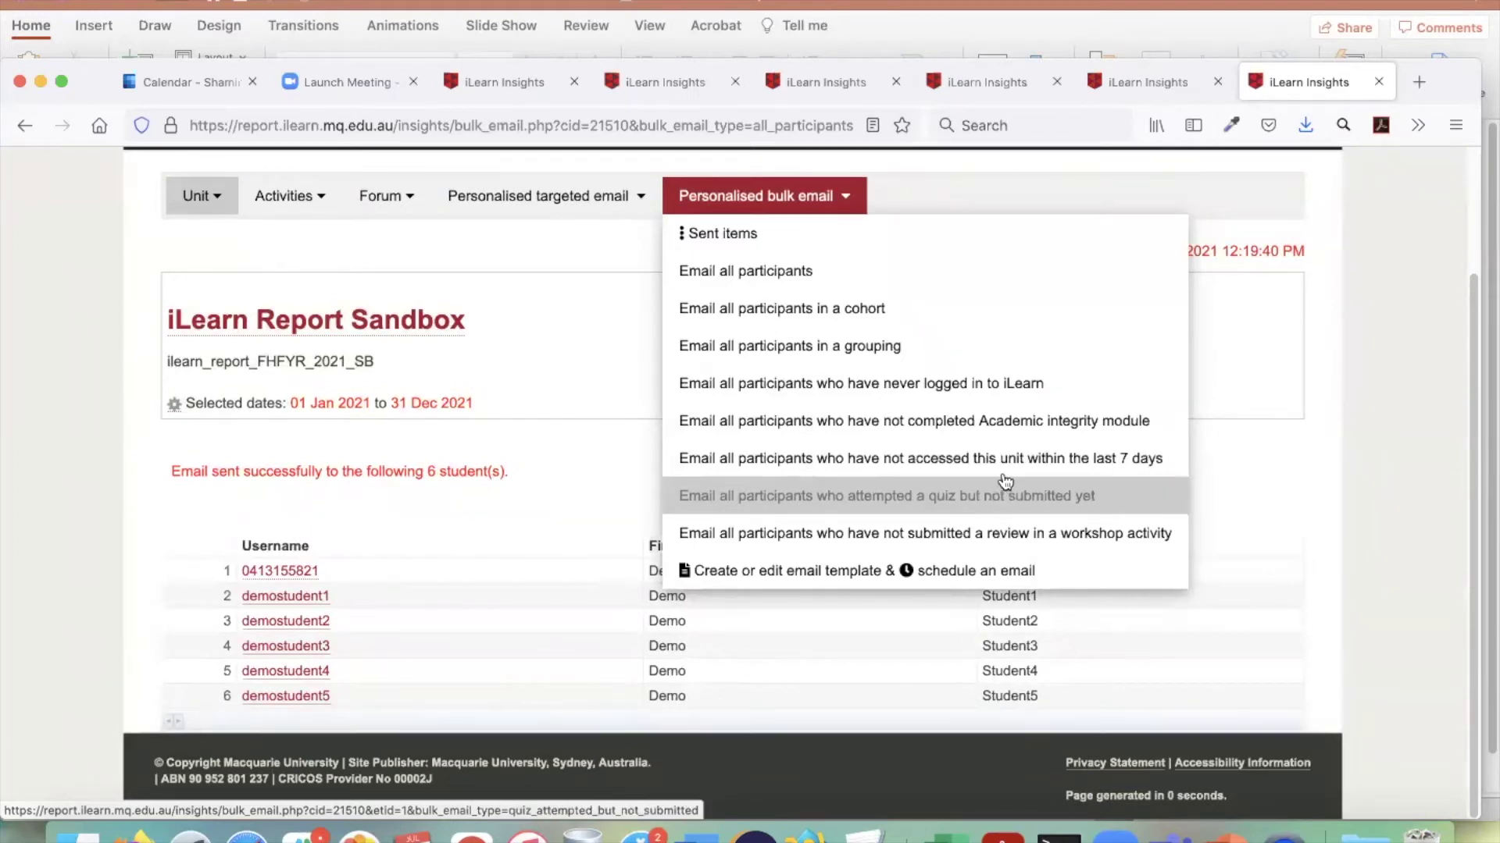
pyautogui.click(1048, 459)
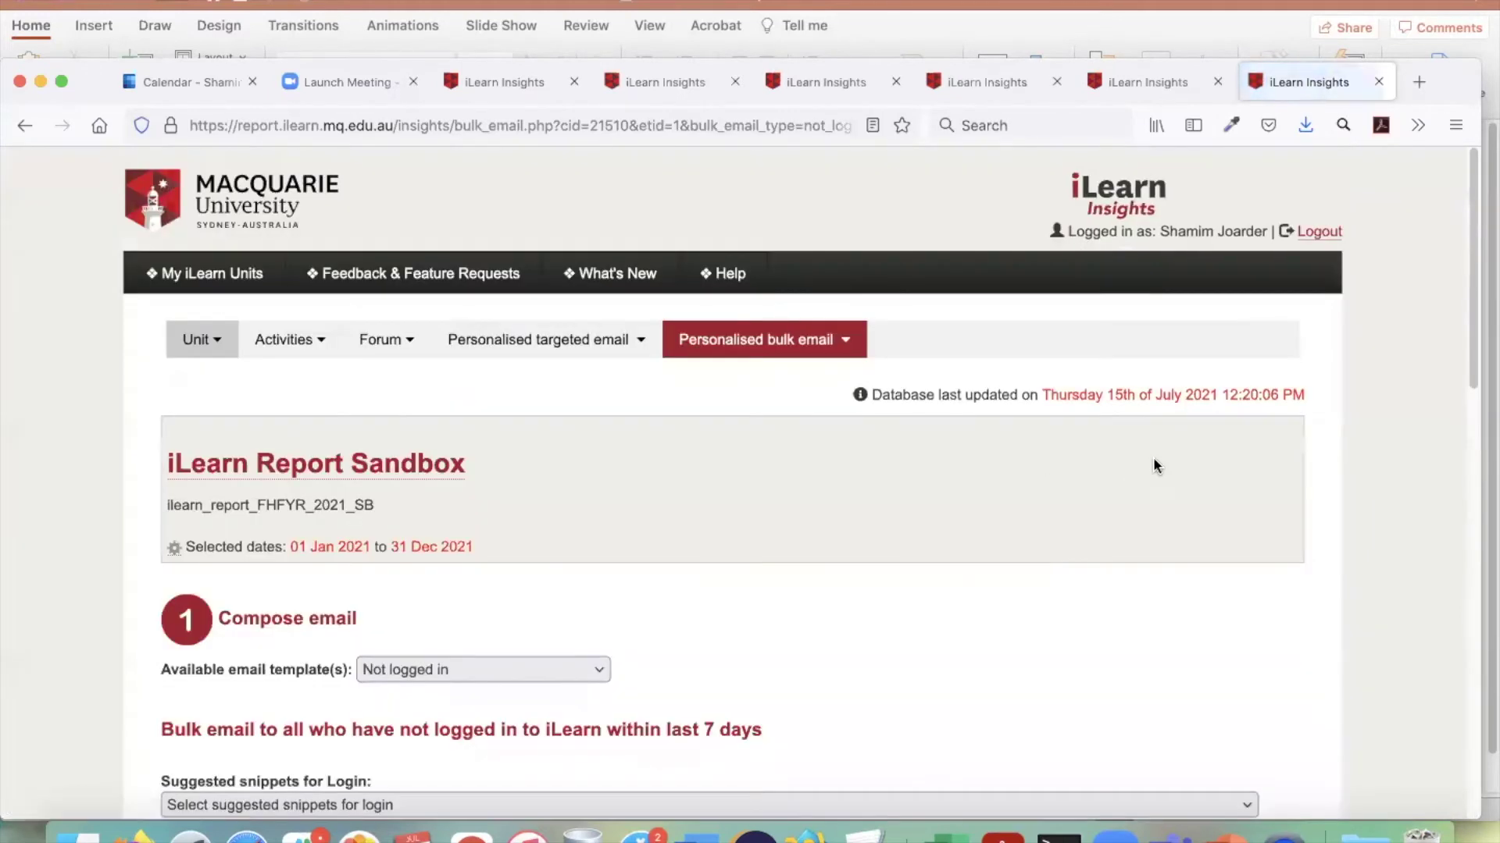
pyautogui.scroll(-10, 1155, 457)
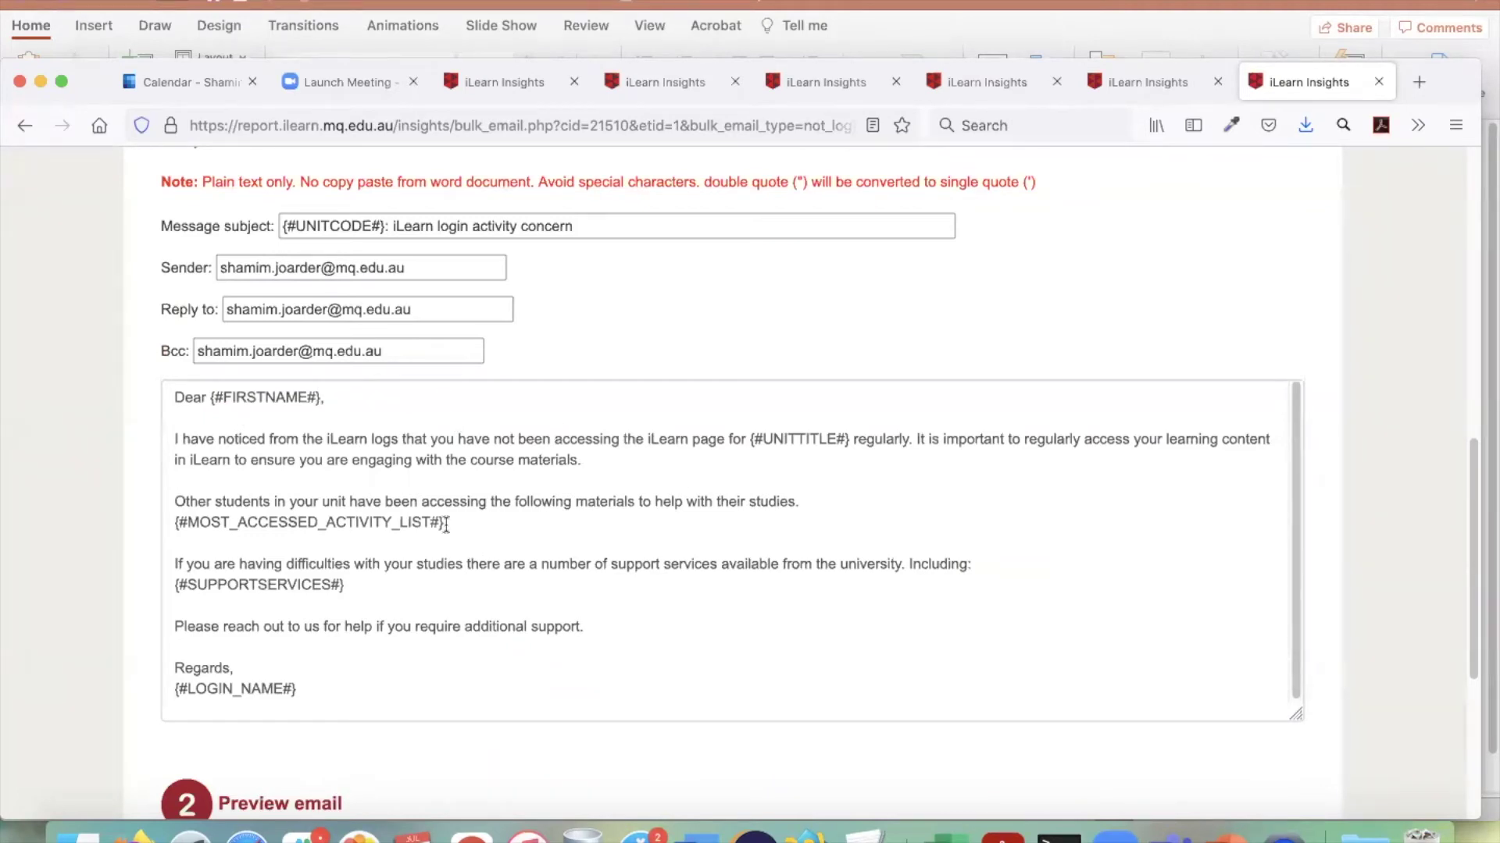
pyautogui.scroll(-5, 588, 781)
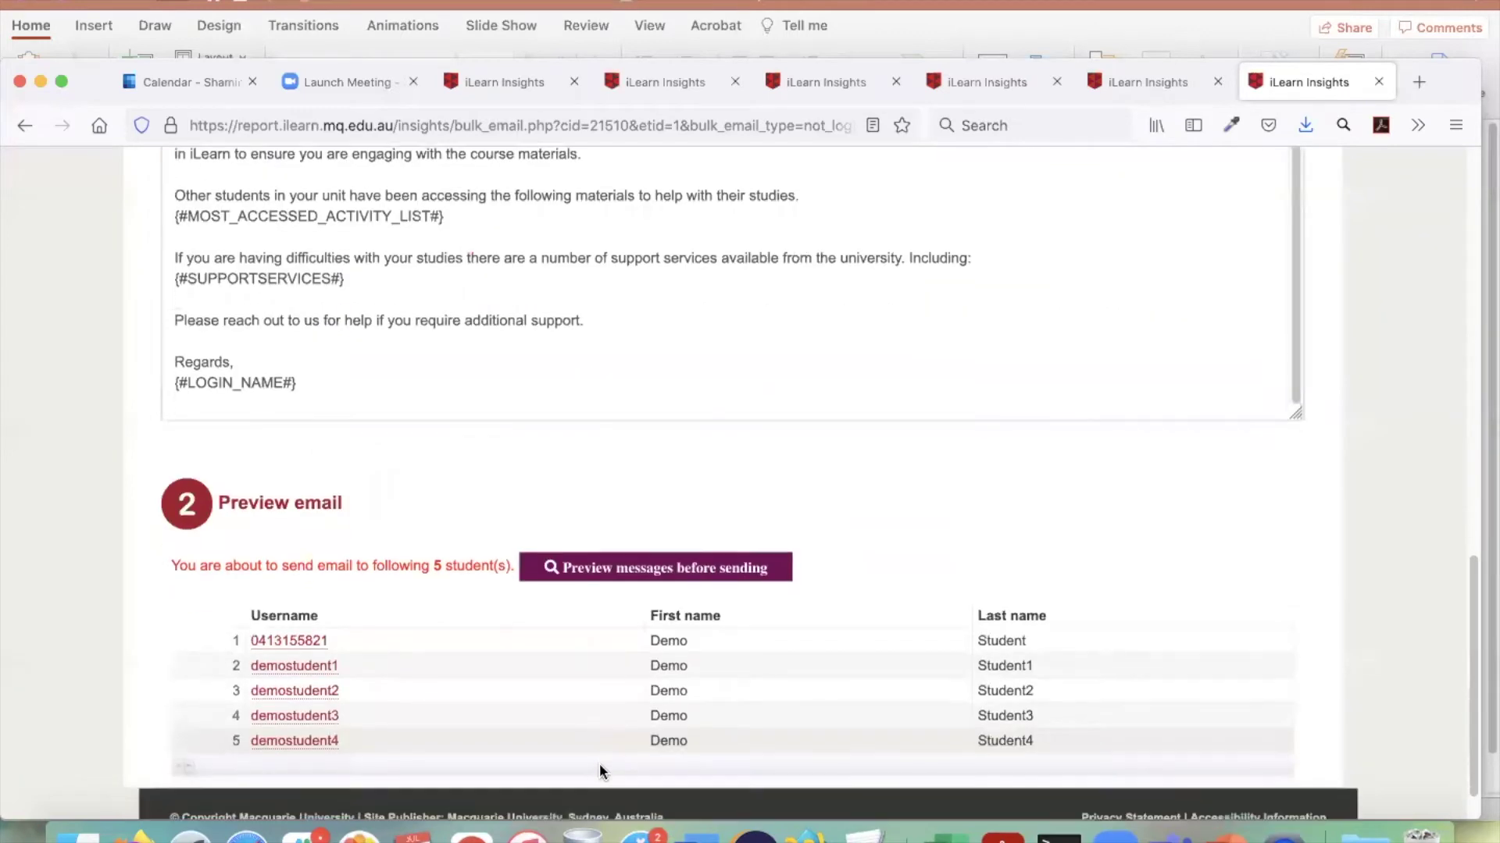
# - Preview the login activity concern email and read through the message with its variables filled in
pyautogui.click(672, 566)
pyautogui.scroll(-8, 1273, 582)
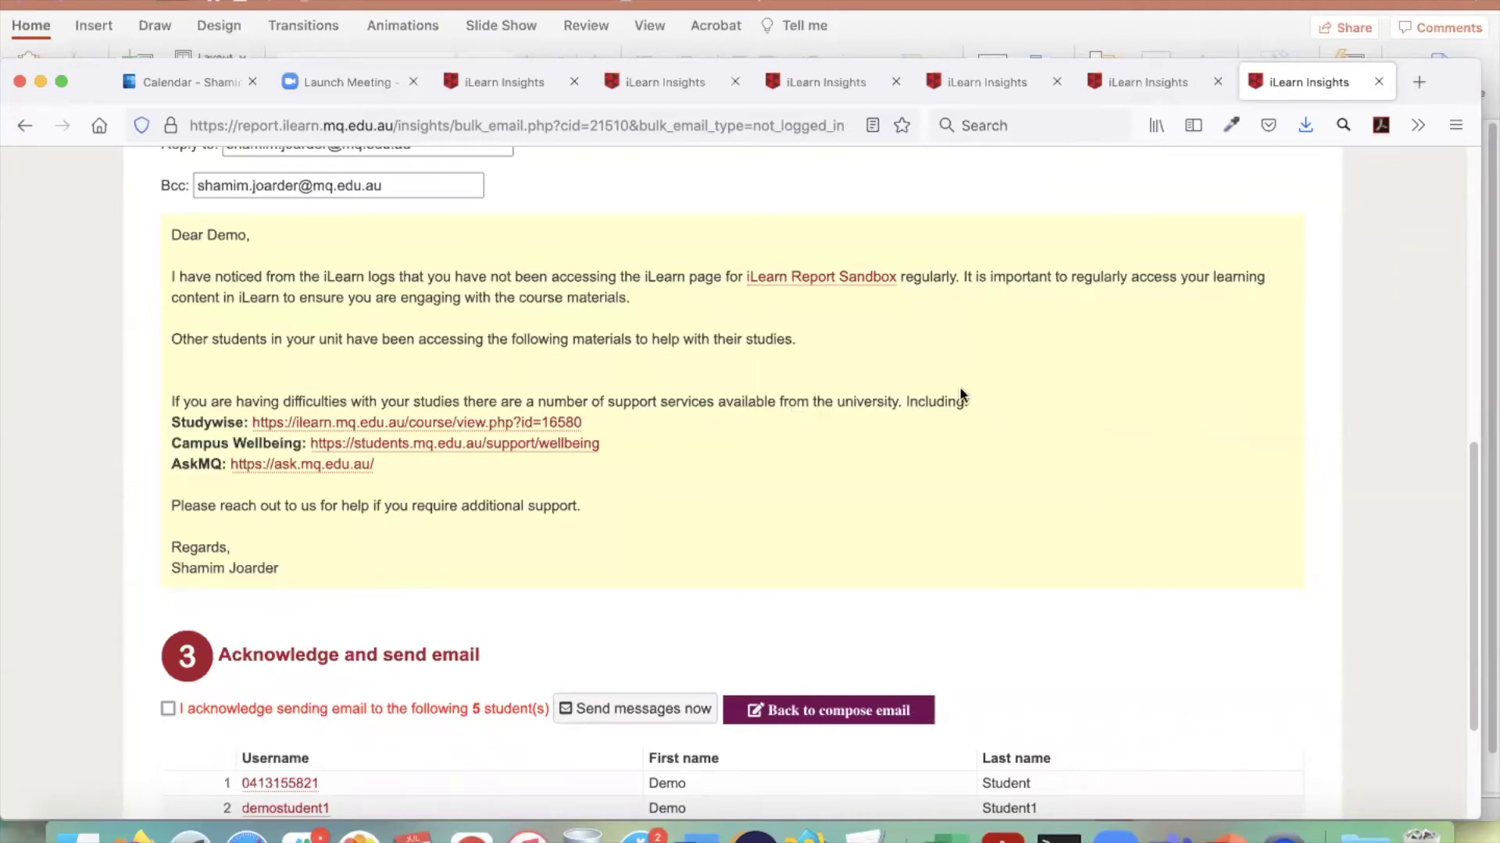
pyautogui.scroll(8, 1263, 387)
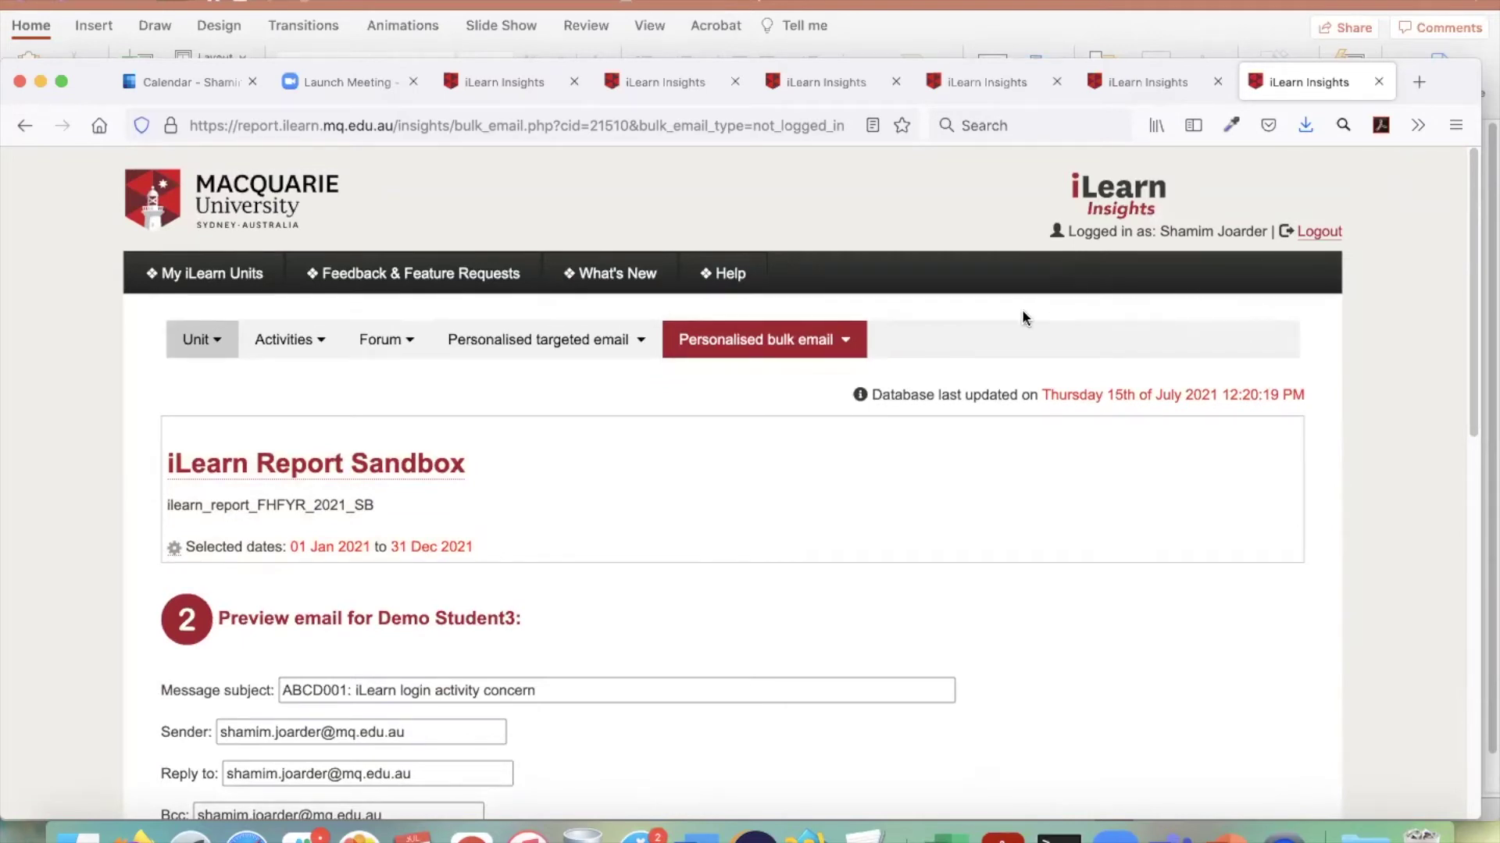
# - Open the page for creating or editing email templates and scheduling emails, and examine its compose, preview and schedule sections
pyautogui.click(808, 342)
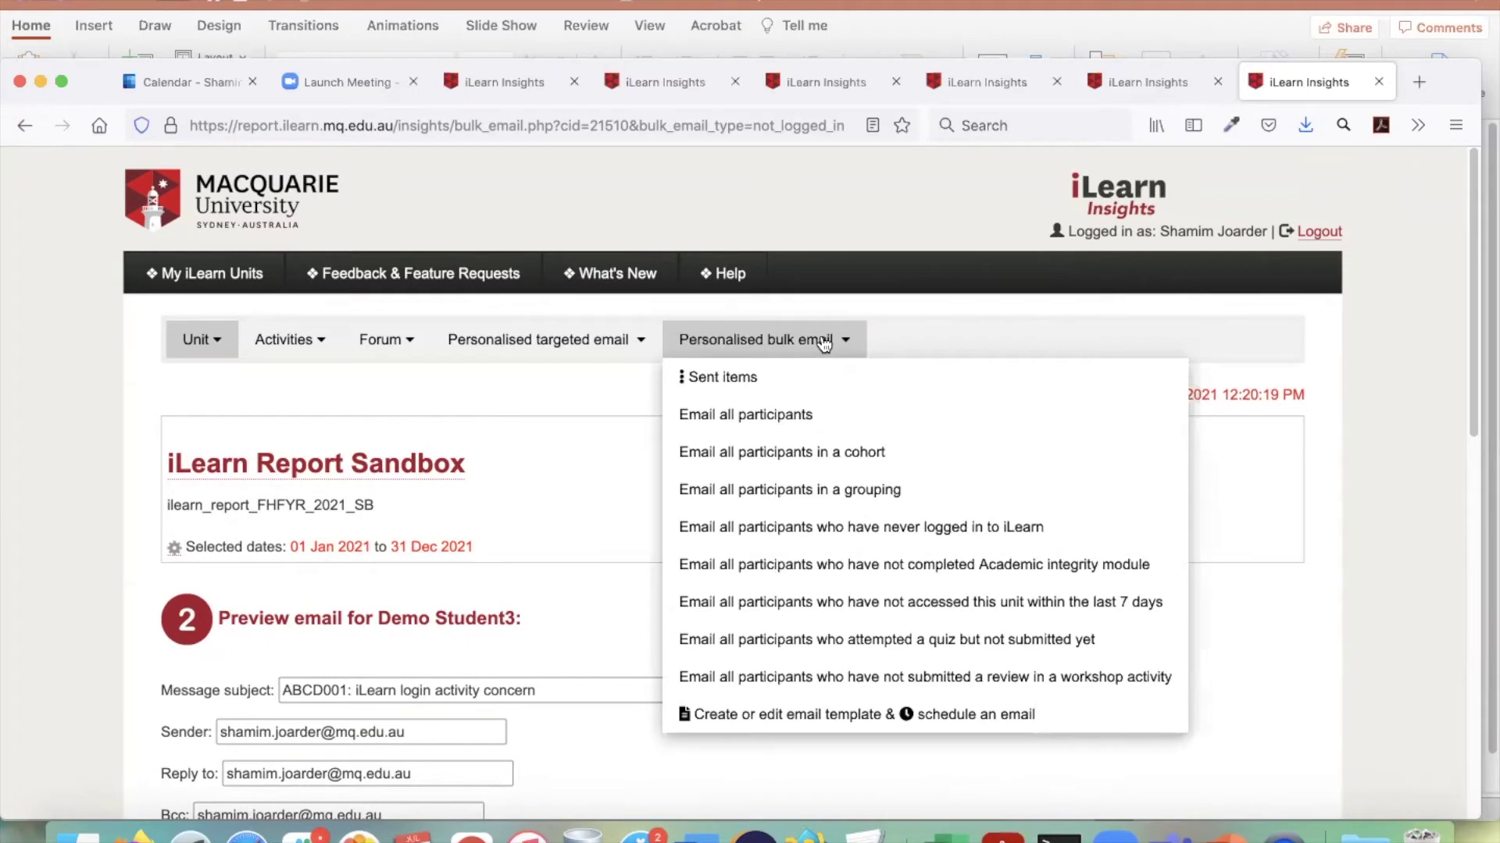
pyautogui.click(1051, 719)
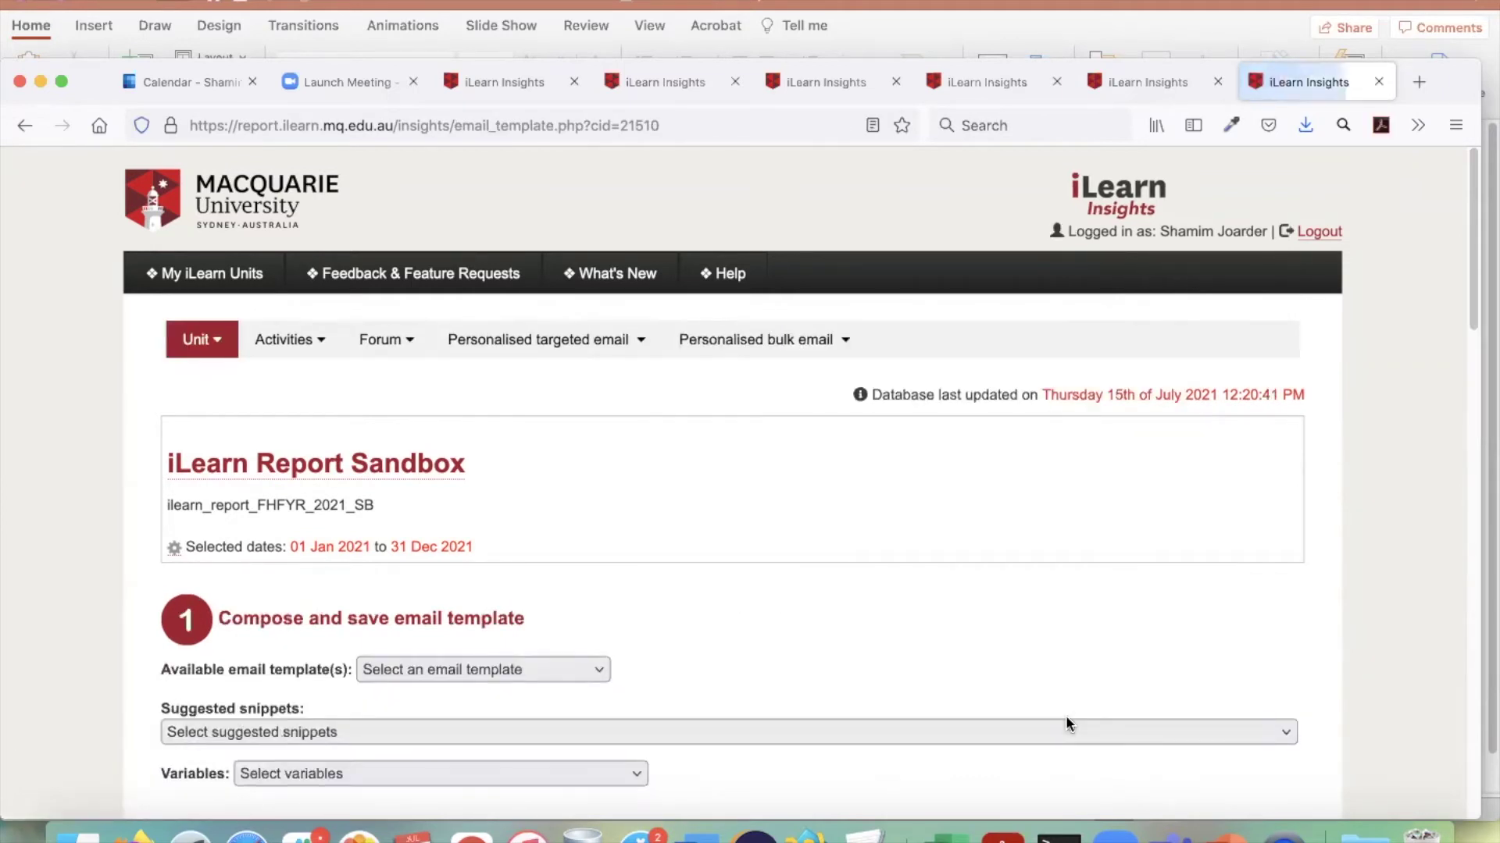
pyautogui.scroll(-5, 1353, 569)
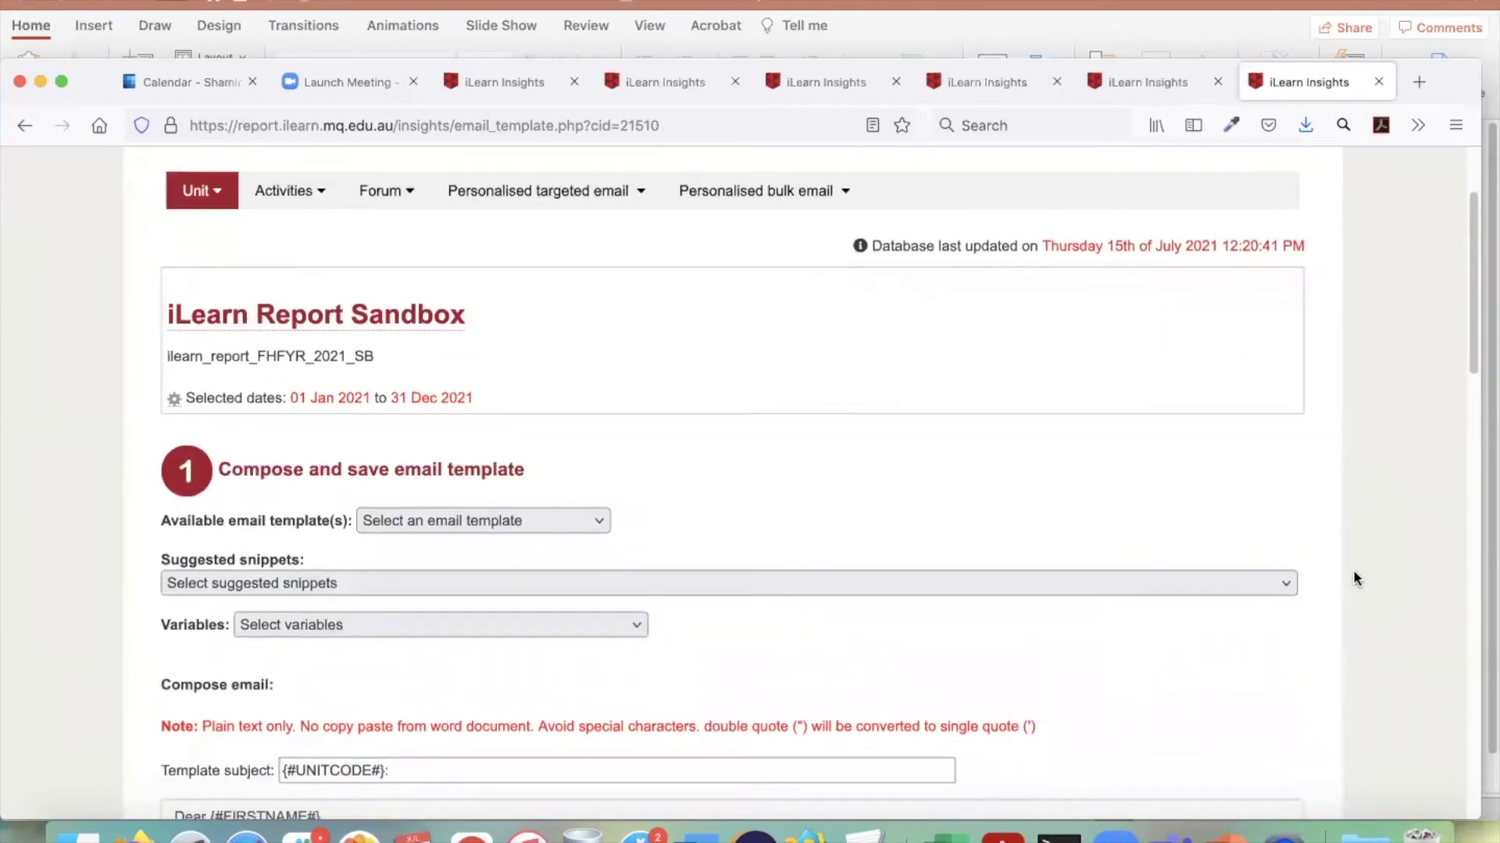
pyautogui.scroll(-20, 1358, 586)
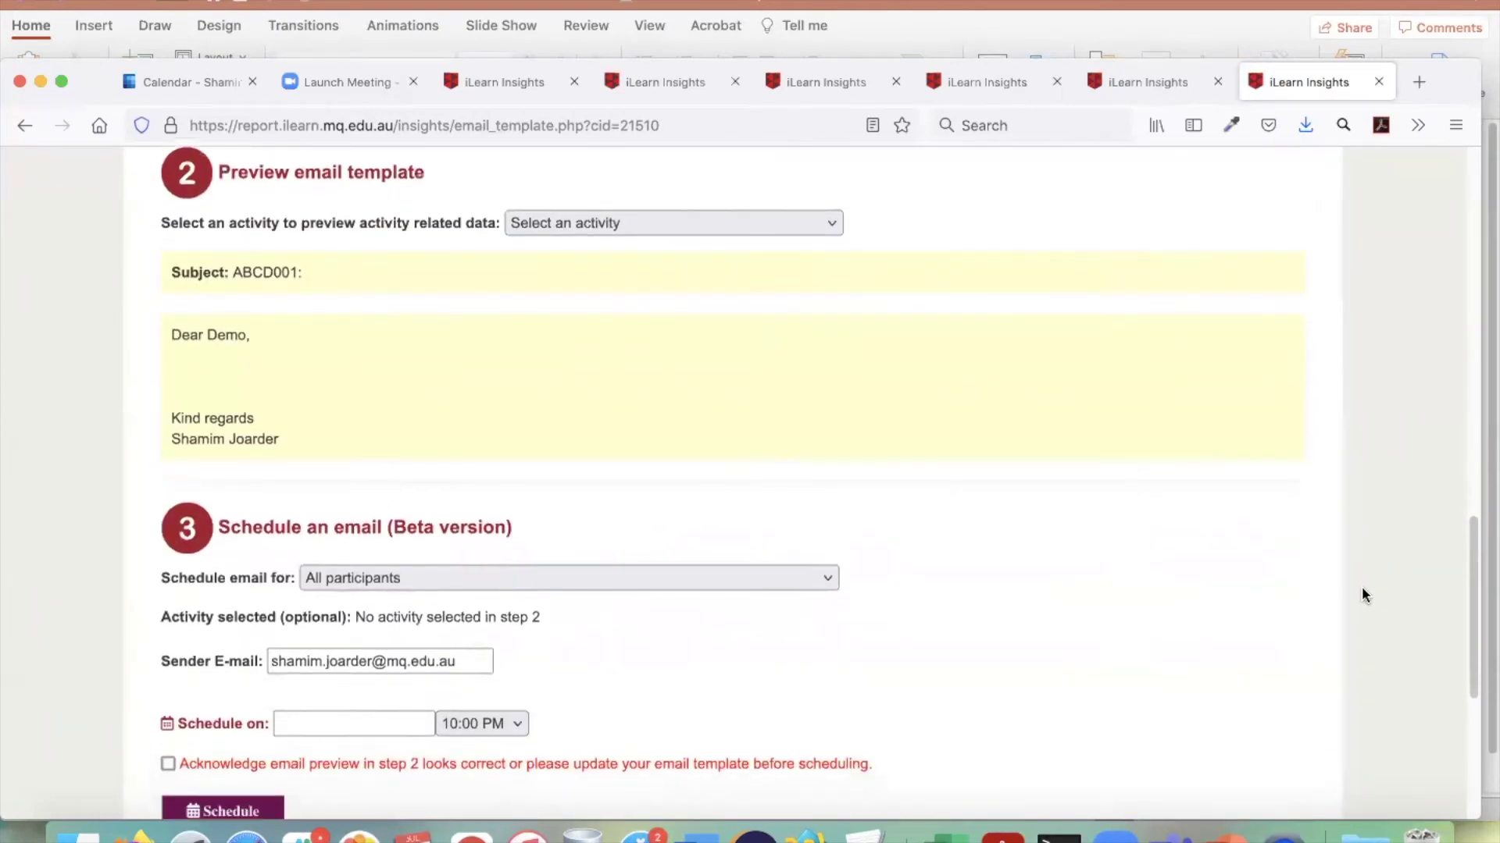
# - Review the email template page's compose, preview and scheduling sections, including the subject and message fields
pyautogui.scroll(20, 1362, 590)
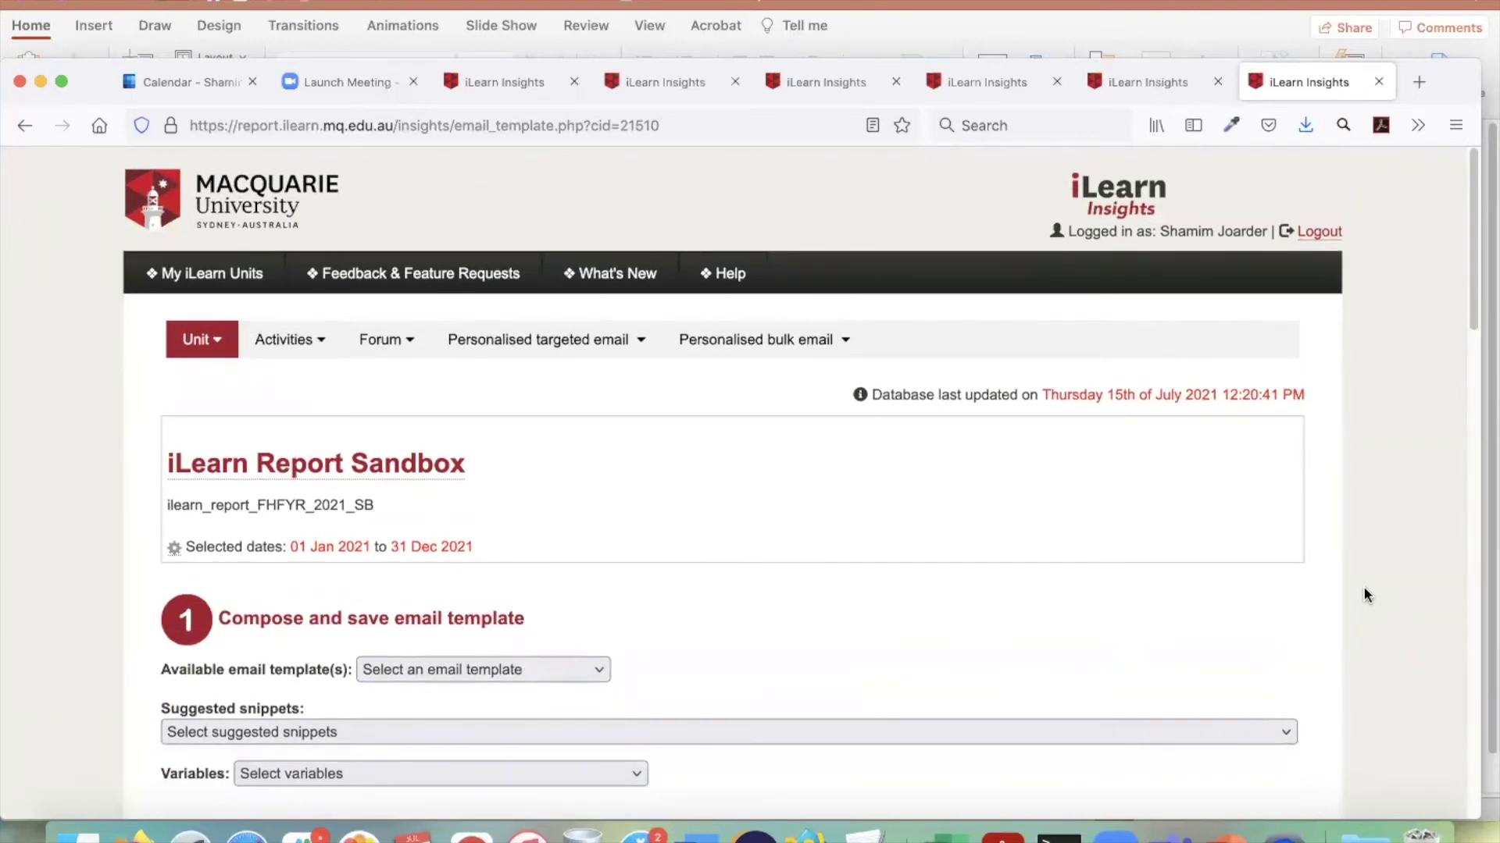
pyautogui.scroll(-9, 1362, 592)
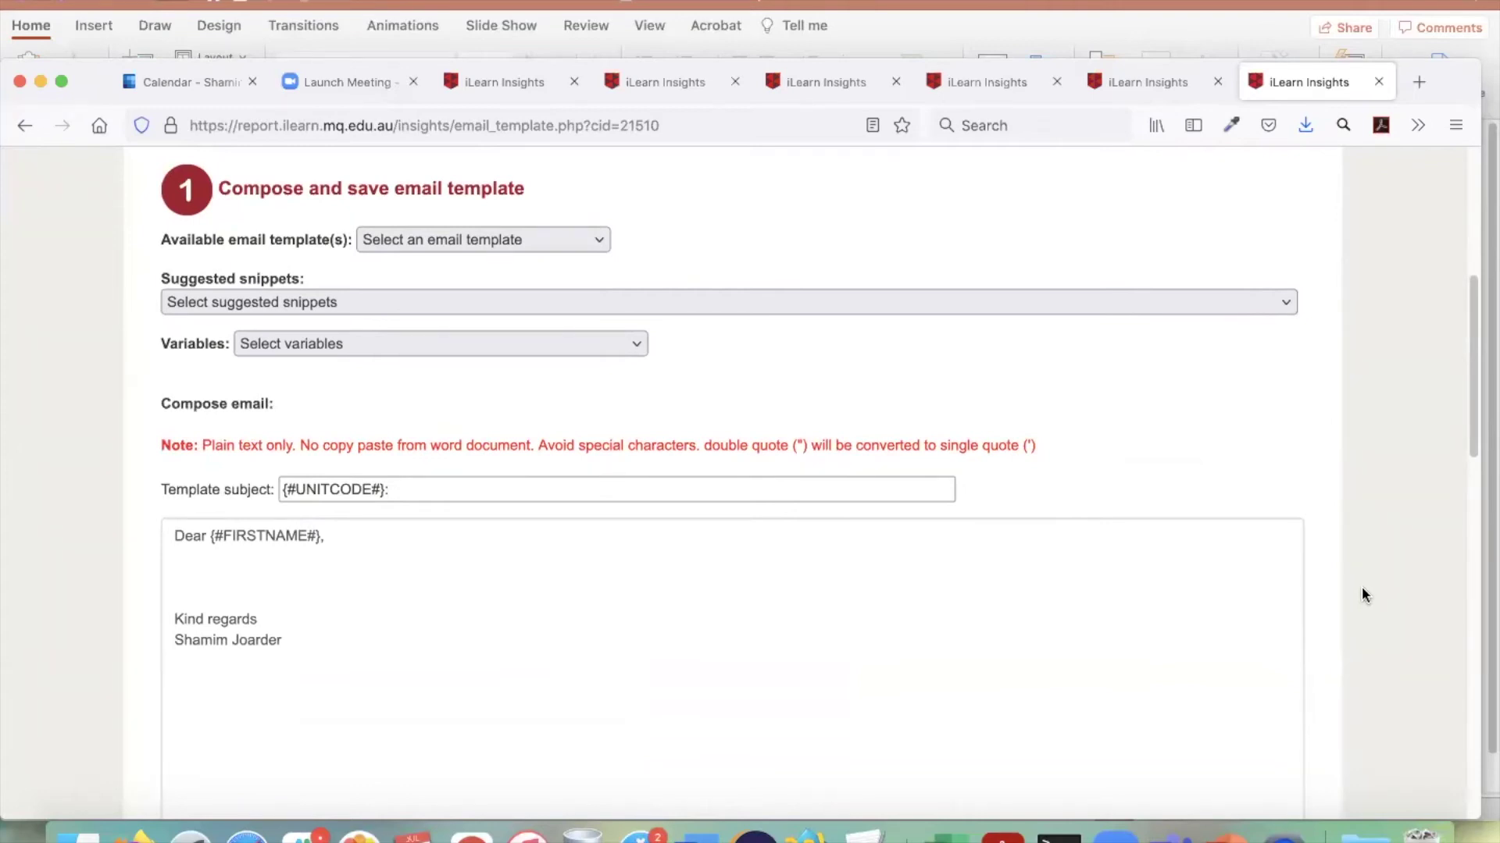
pyautogui.scroll(-16, 1361, 590)
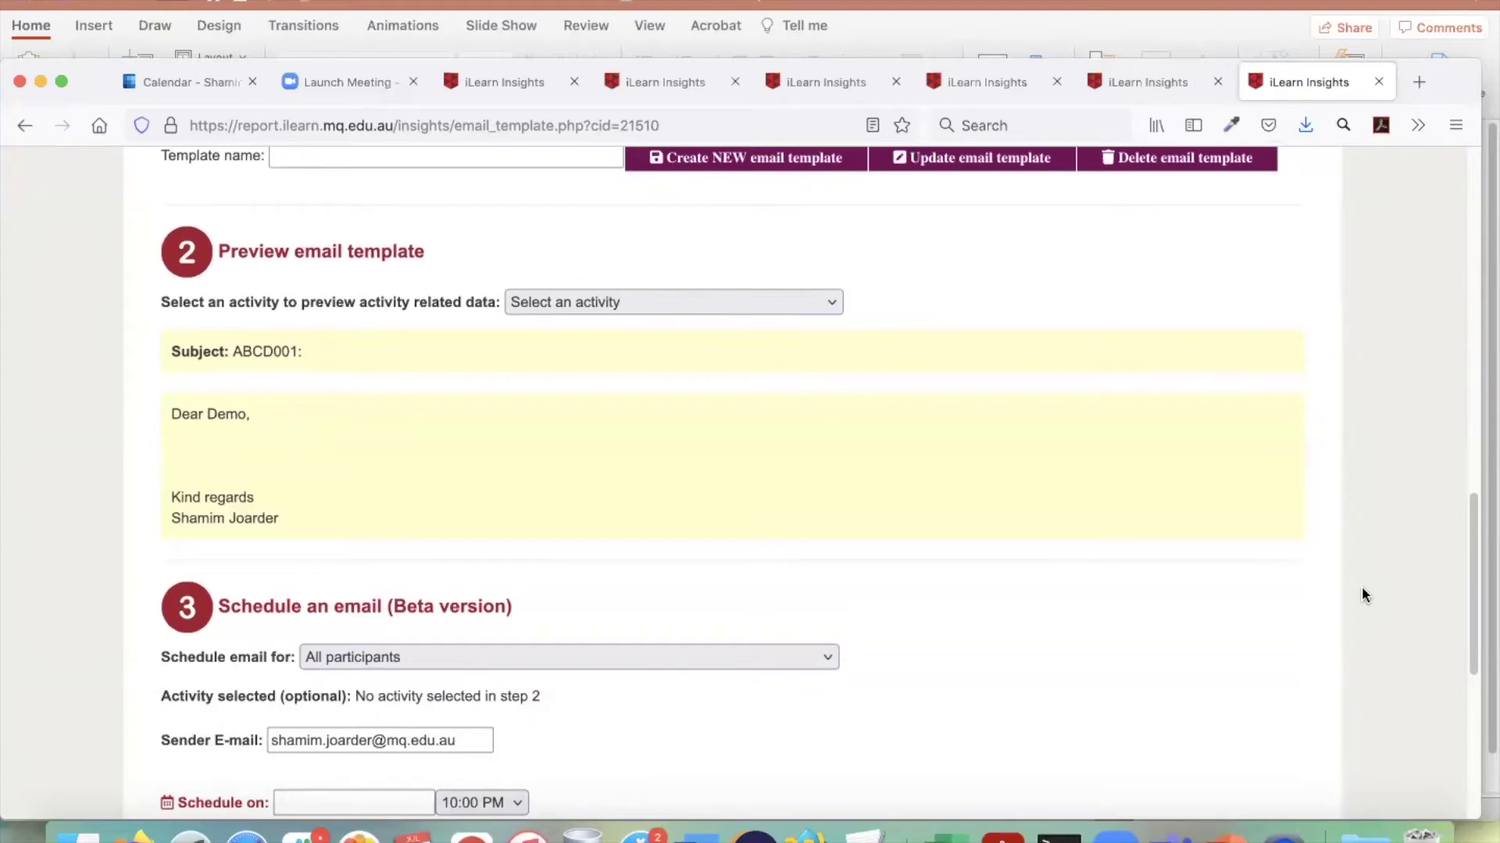
pyautogui.scroll(-4, 1362, 593)
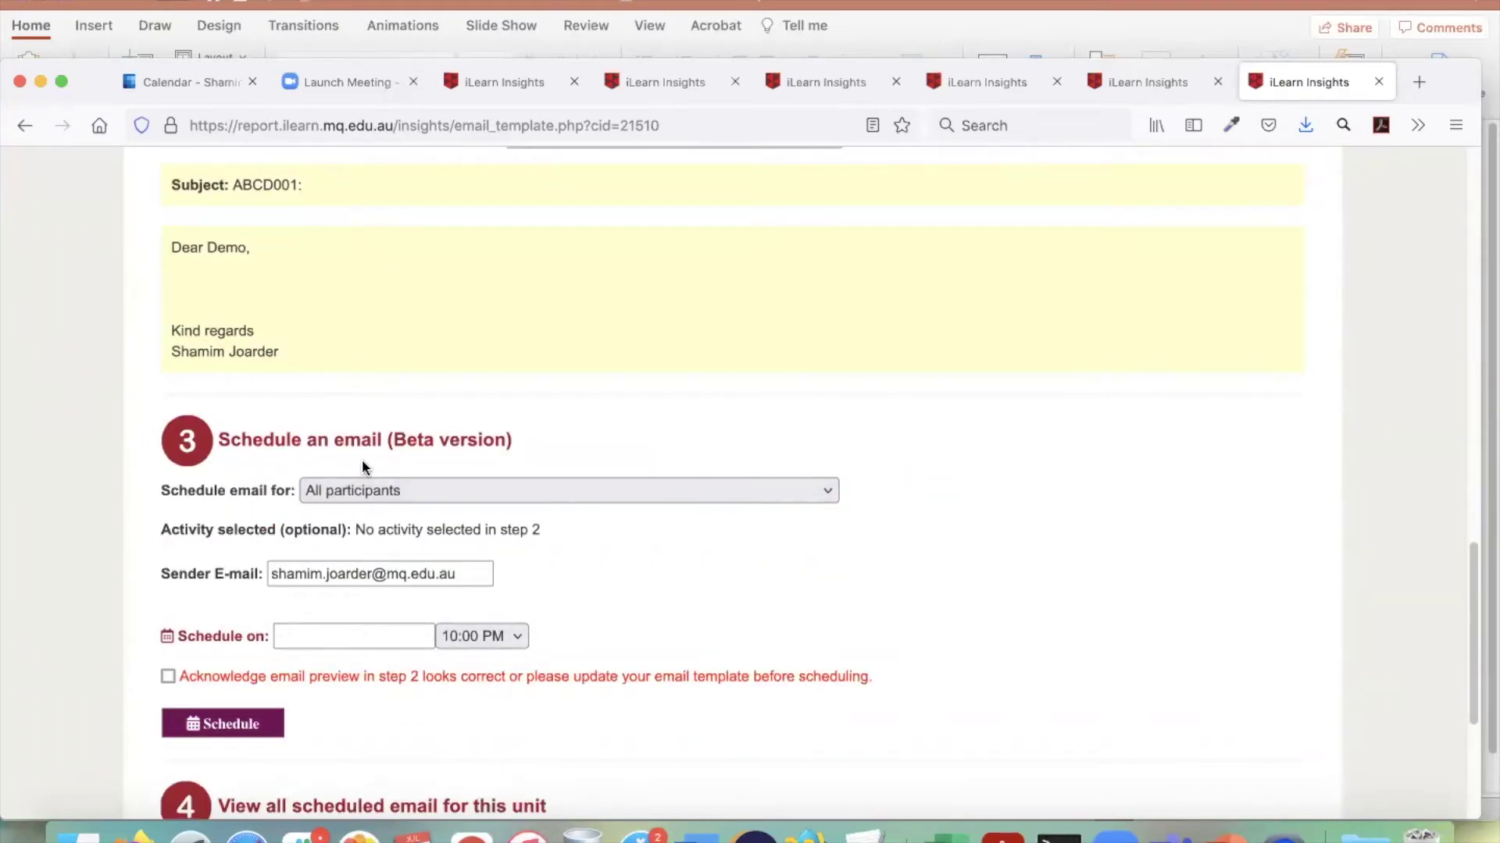
pyautogui.scroll(20, 804, 507)
pyautogui.scroll(-10, 808, 512)
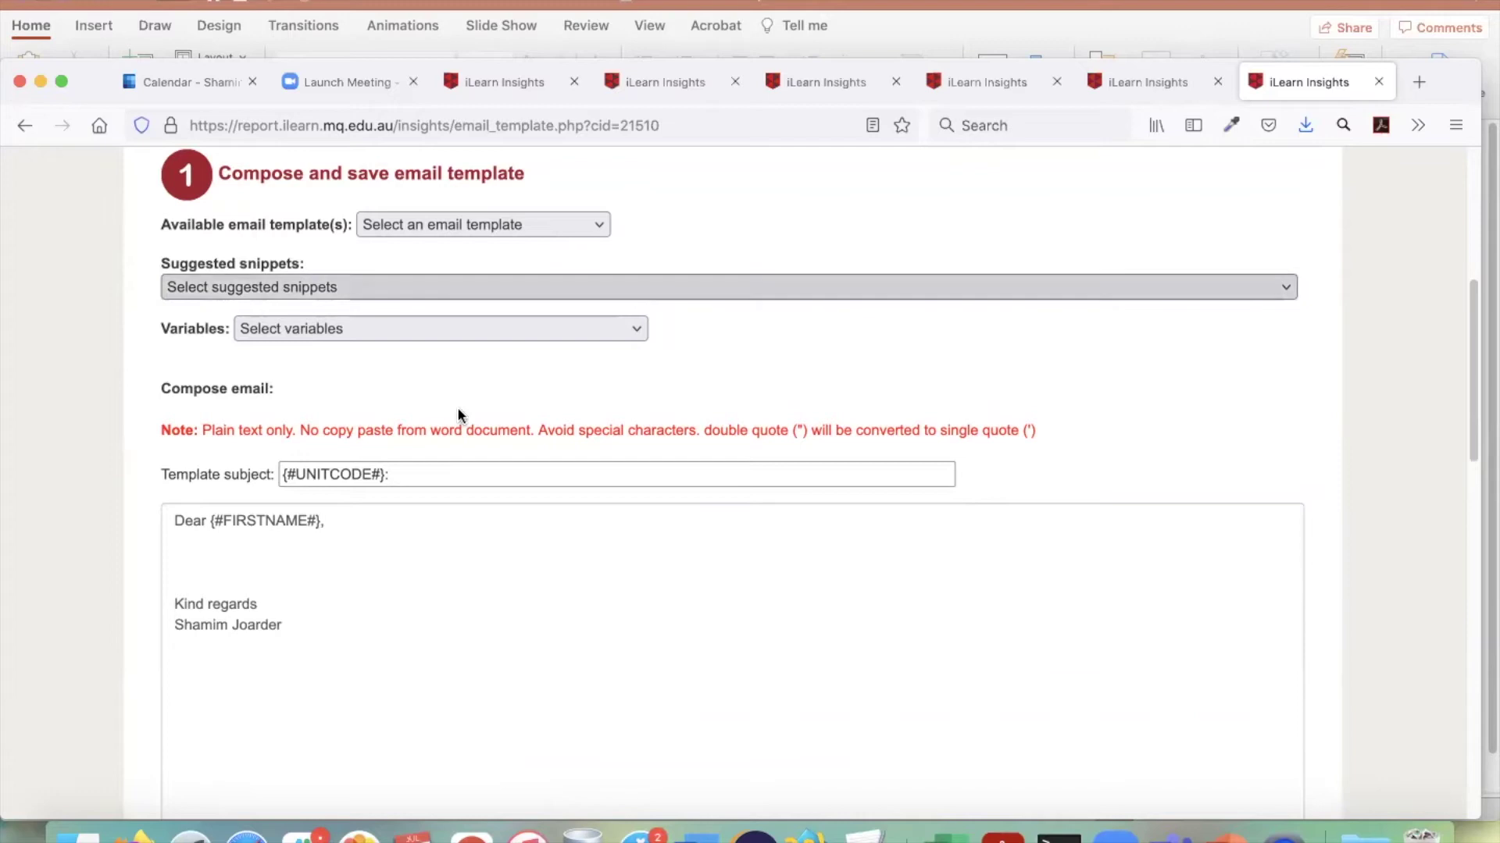
pyautogui.click(252, 571)
pyautogui.write('wnvvv')
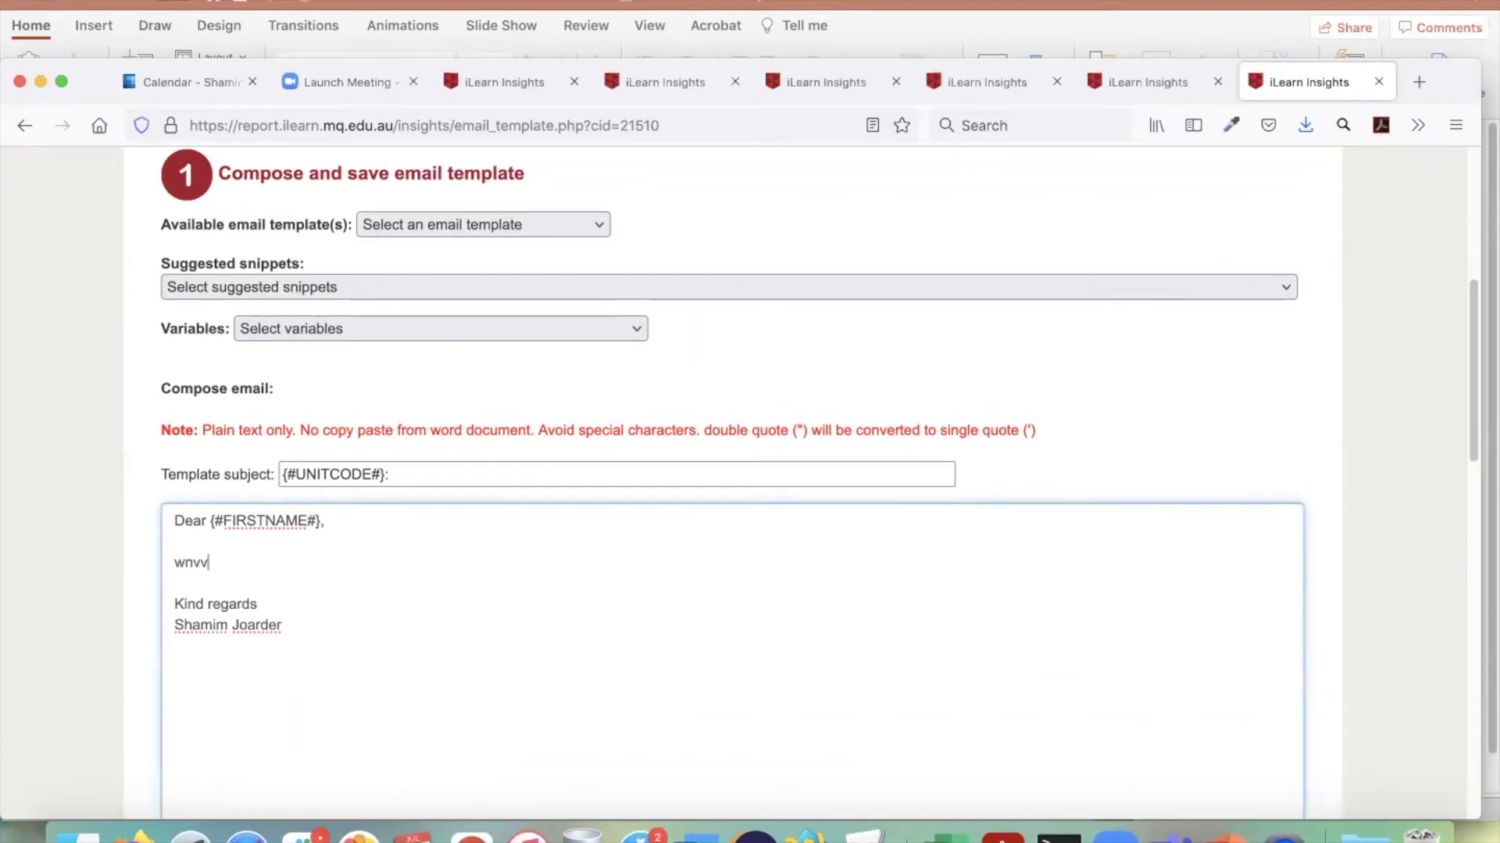
pyautogui.press('BackSpace')
pyautogui.press('BackSpace')
pyautogui.press('BackSpace')
pyautogui.press('BackSpace')
pyautogui.press('BackSpace')
# - Load the default email template "Academic integrity module (AIM)" into the compose section
pyautogui.click(641, 232)
pyautogui.click(545, 226)
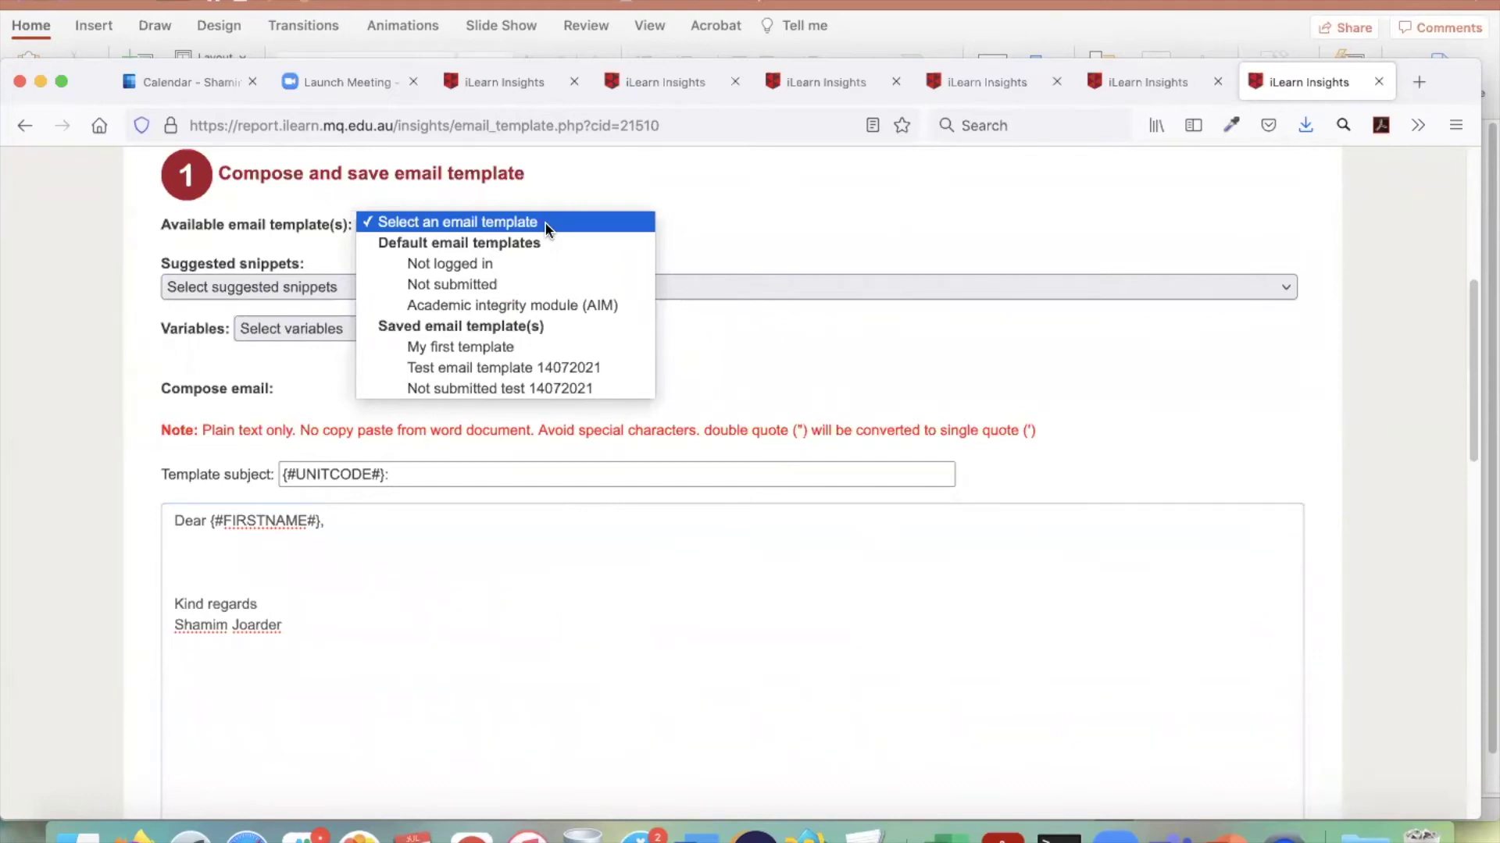
pyautogui.click(546, 307)
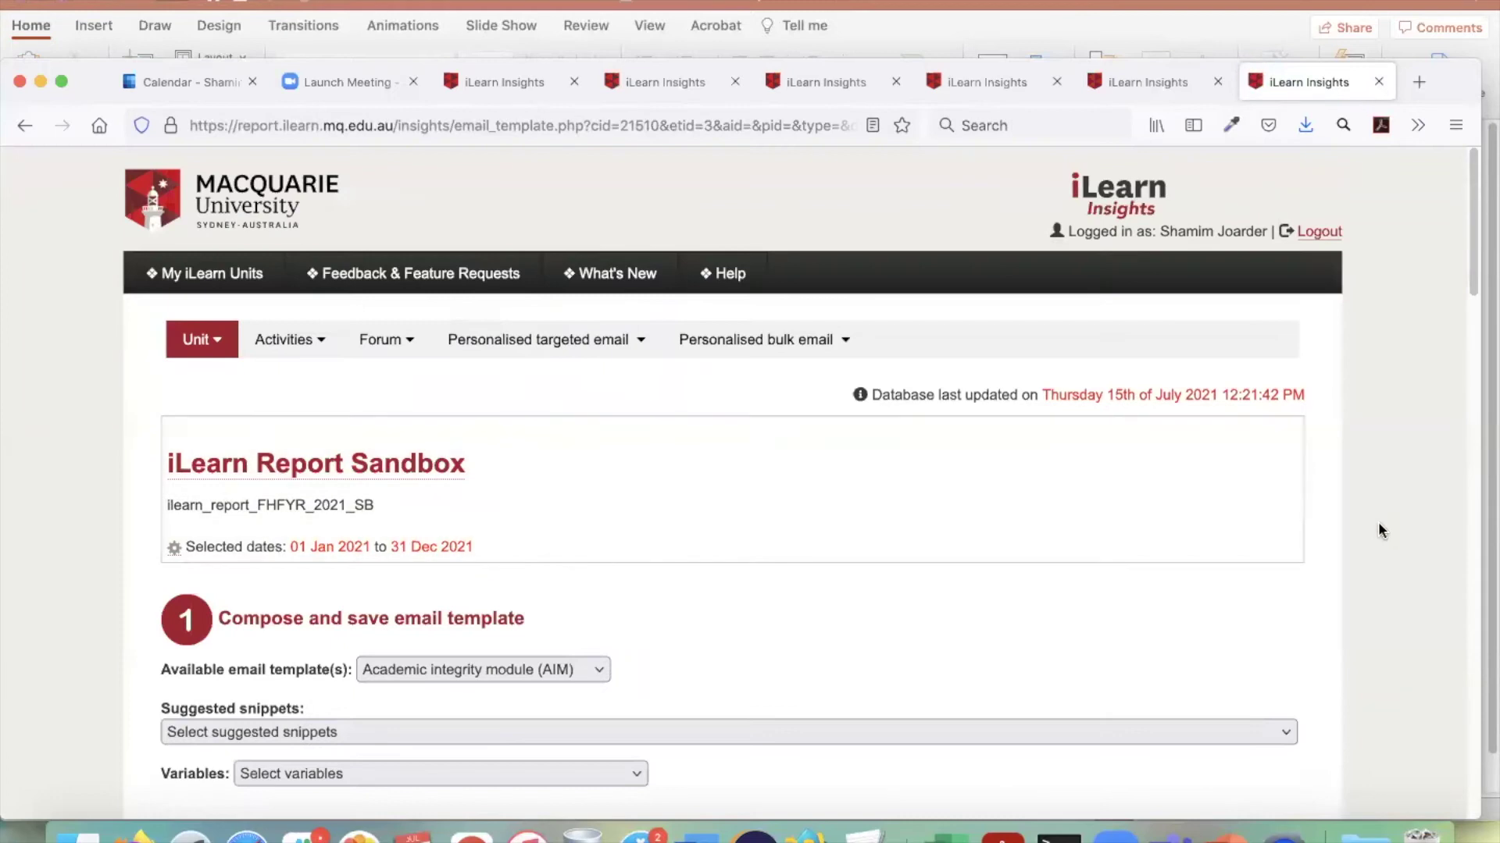
# - Replace the {#FIRSTNAME#} variable in the message greeting with the Last Name variable
pyautogui.scroll(-5, 1377, 522)
pyautogui.scroll(-3, 1421, 528)
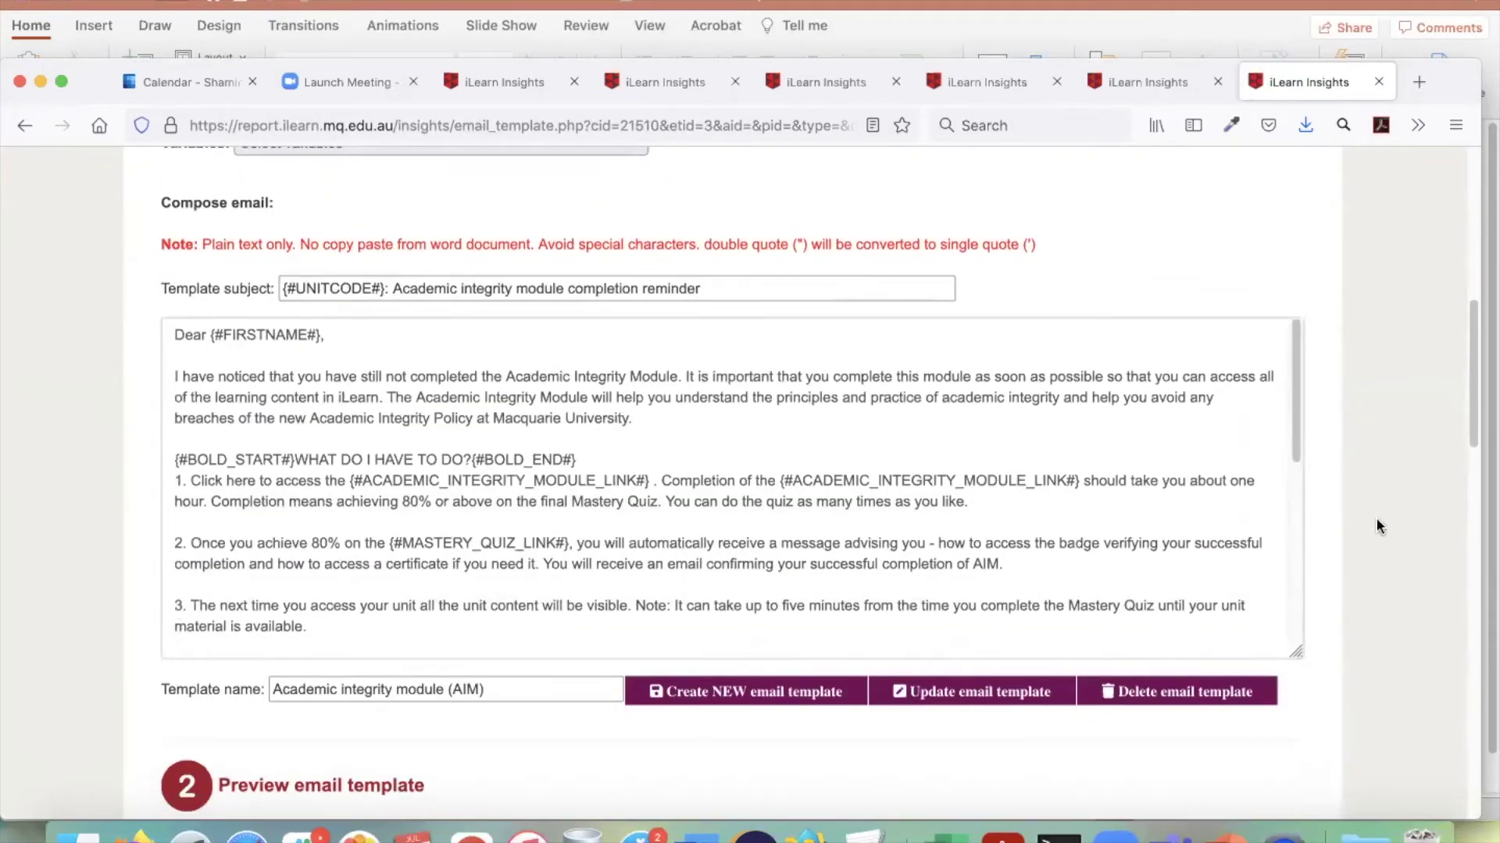
pyautogui.scroll(2, 762, 422)
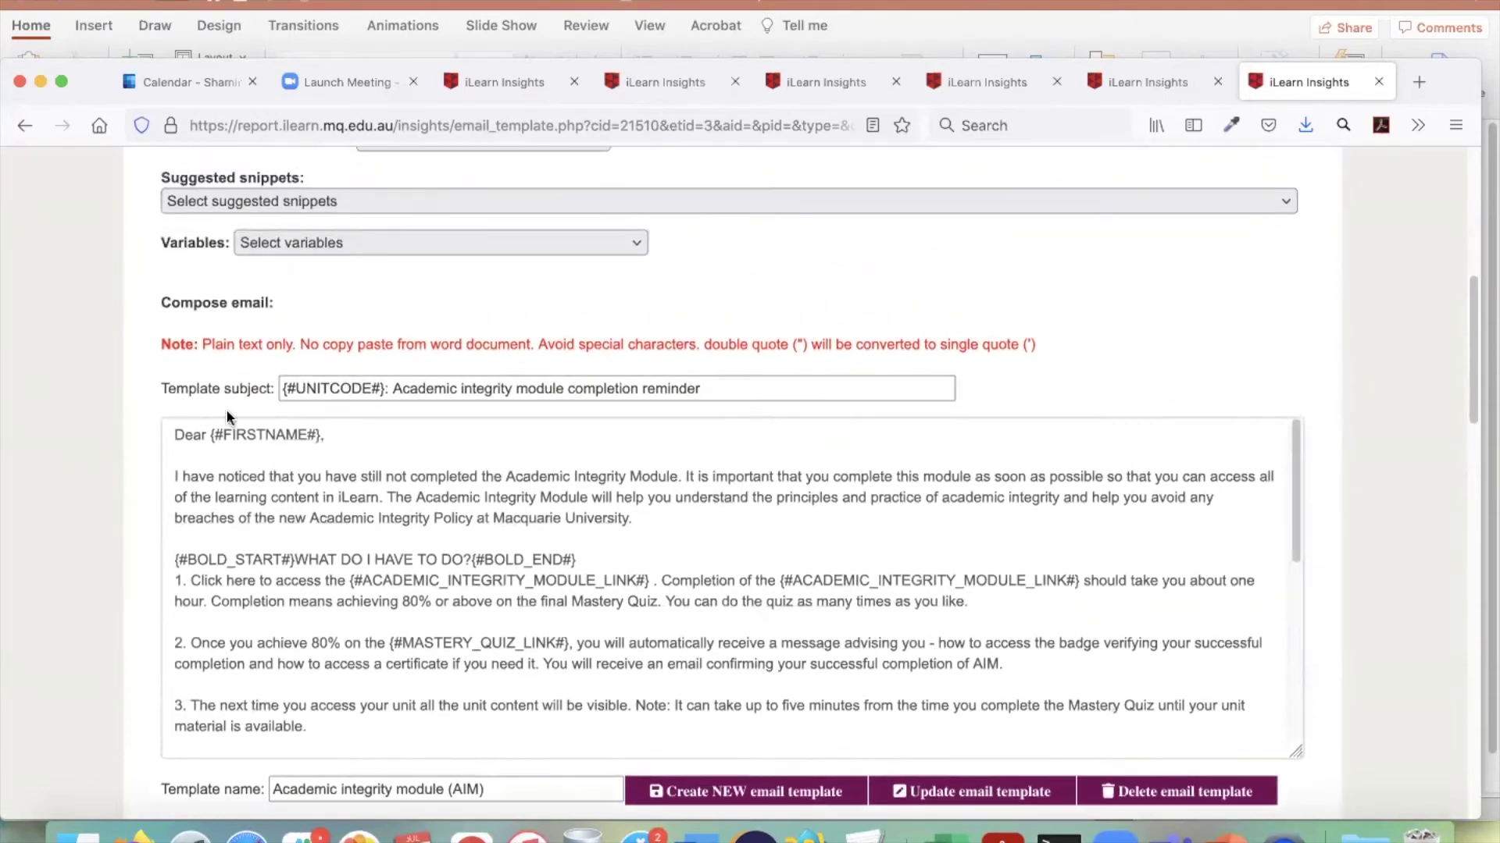
pyautogui.moveTo(210, 434); pyautogui.dragTo(321, 435)
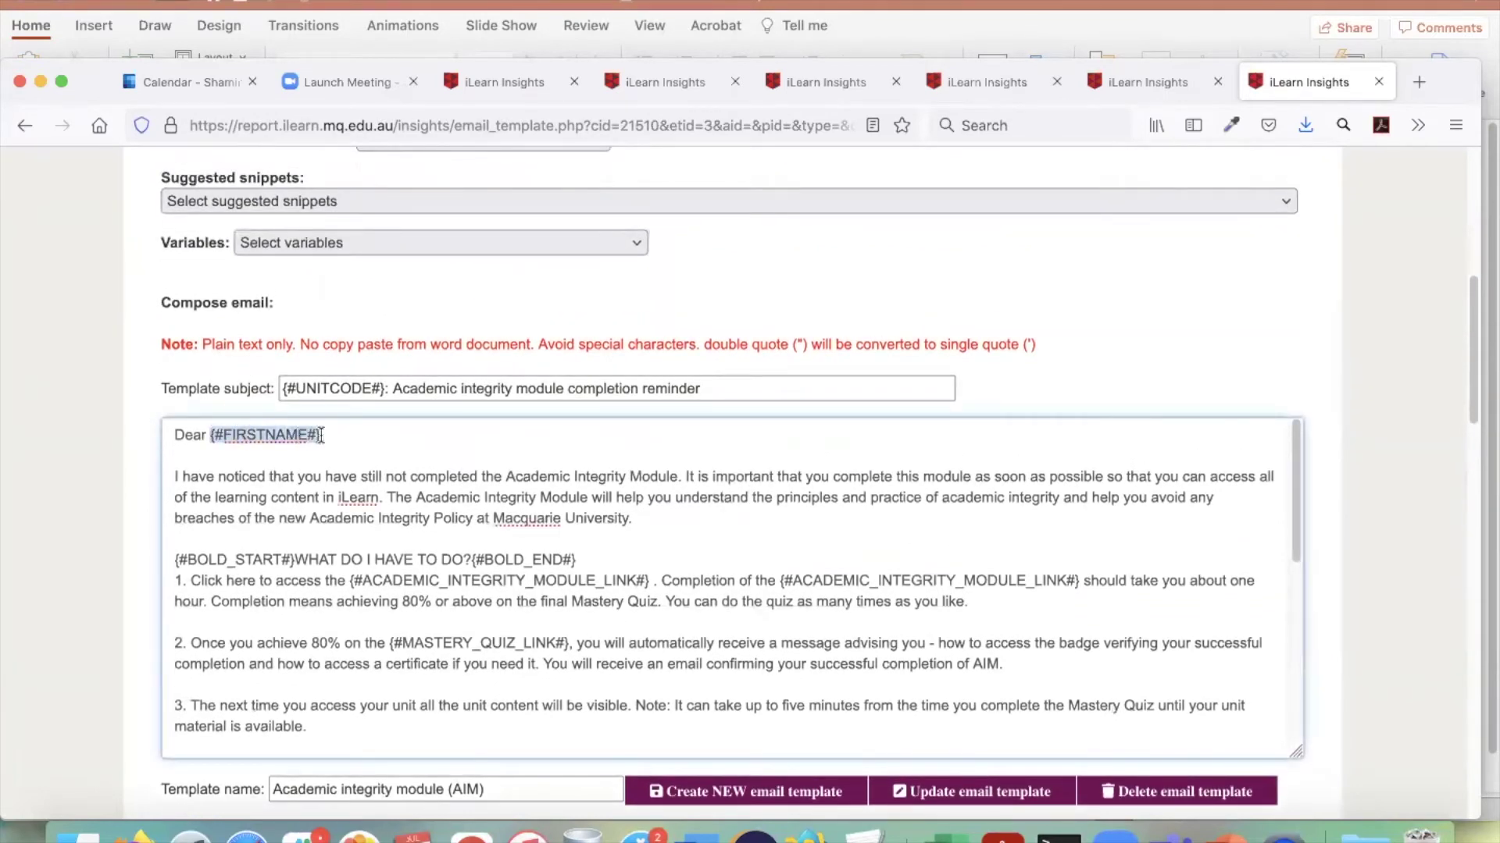
pyautogui.press('BackSpace')
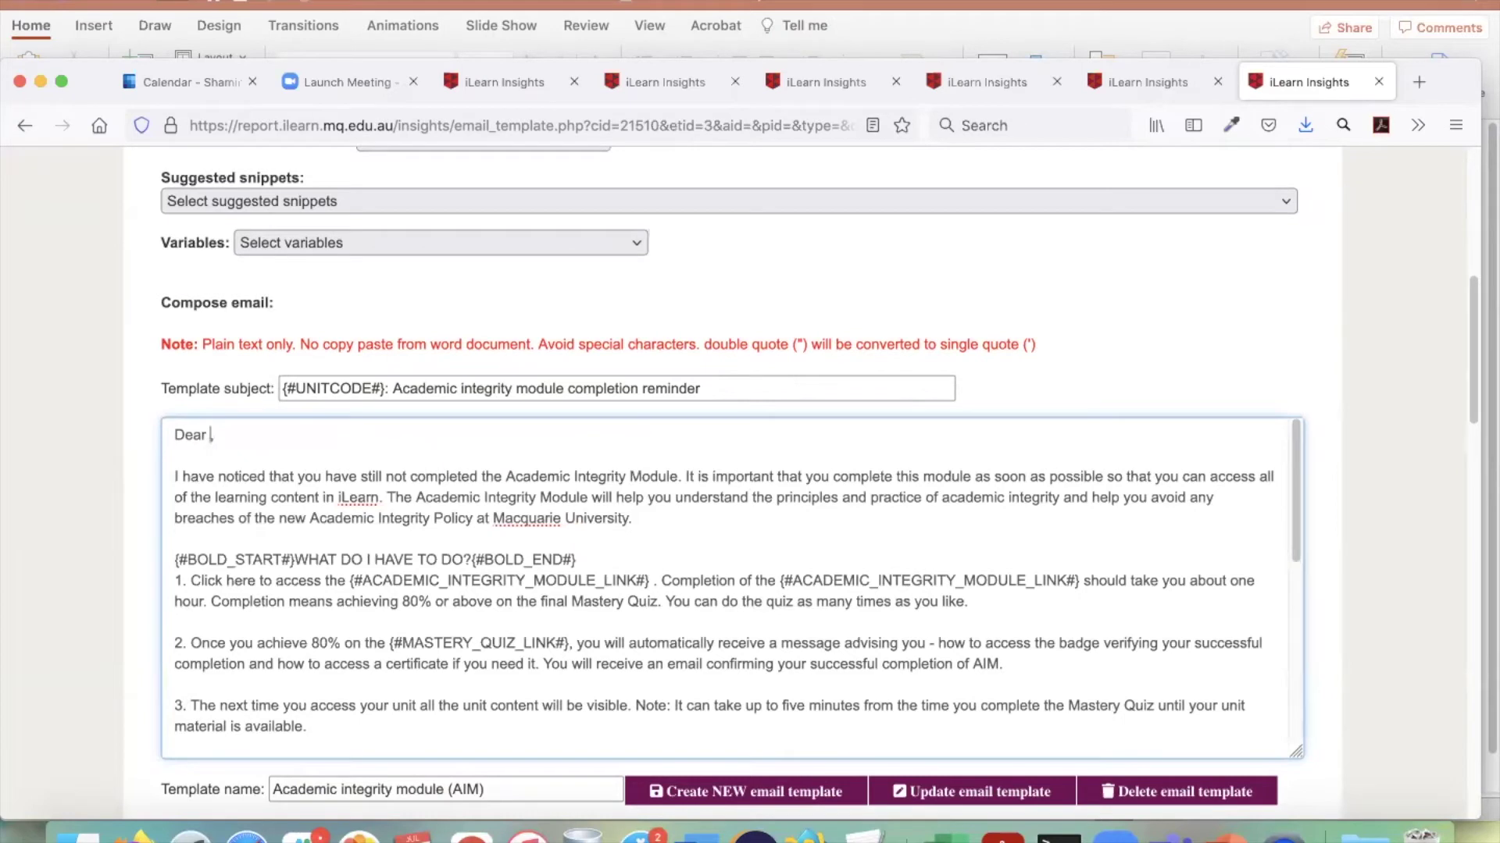
pyautogui.click(452, 240)
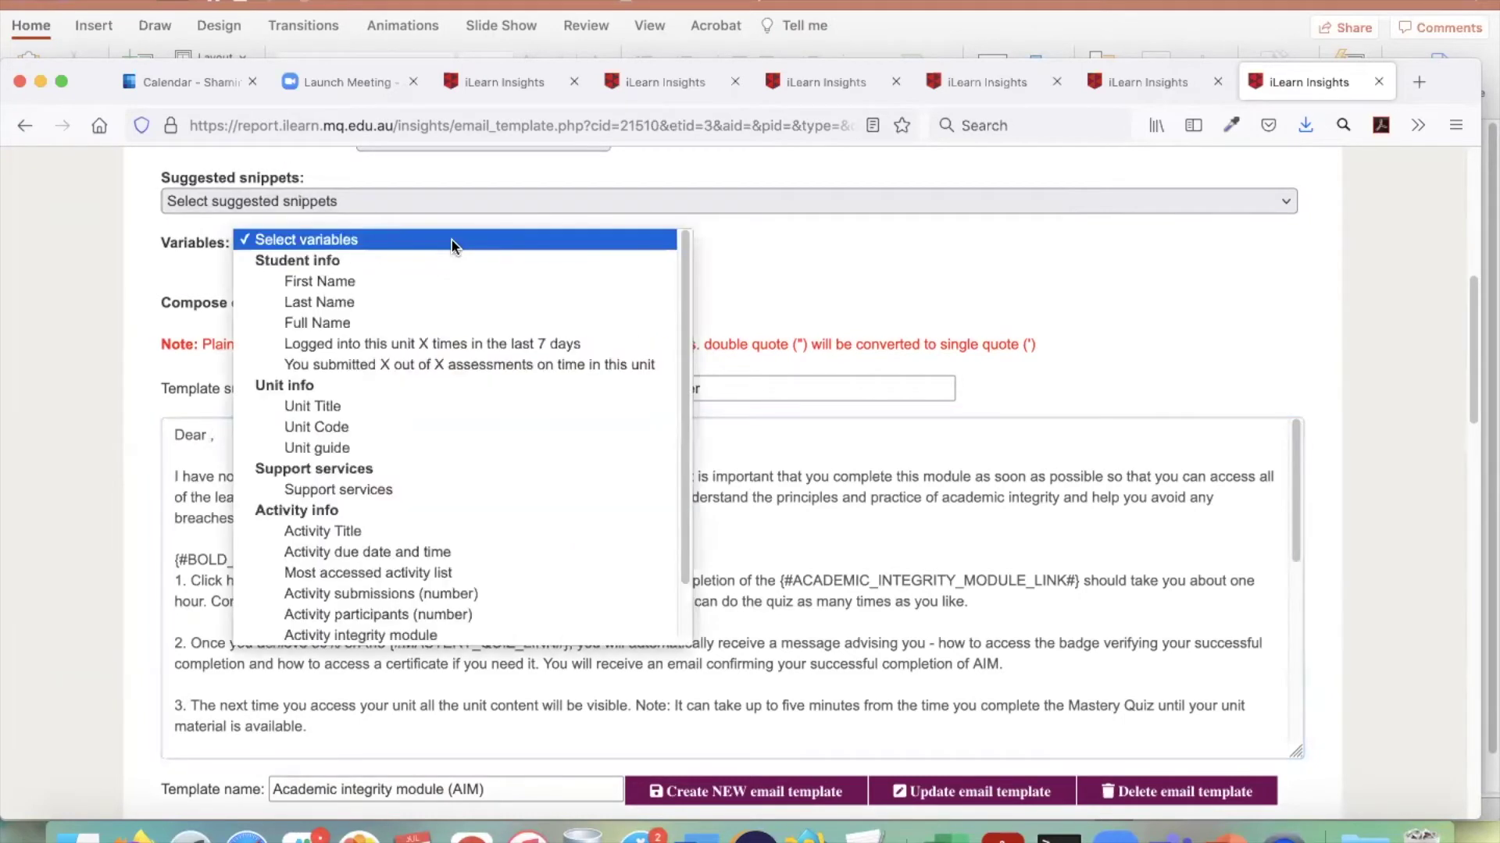
pyautogui.click(451, 303)
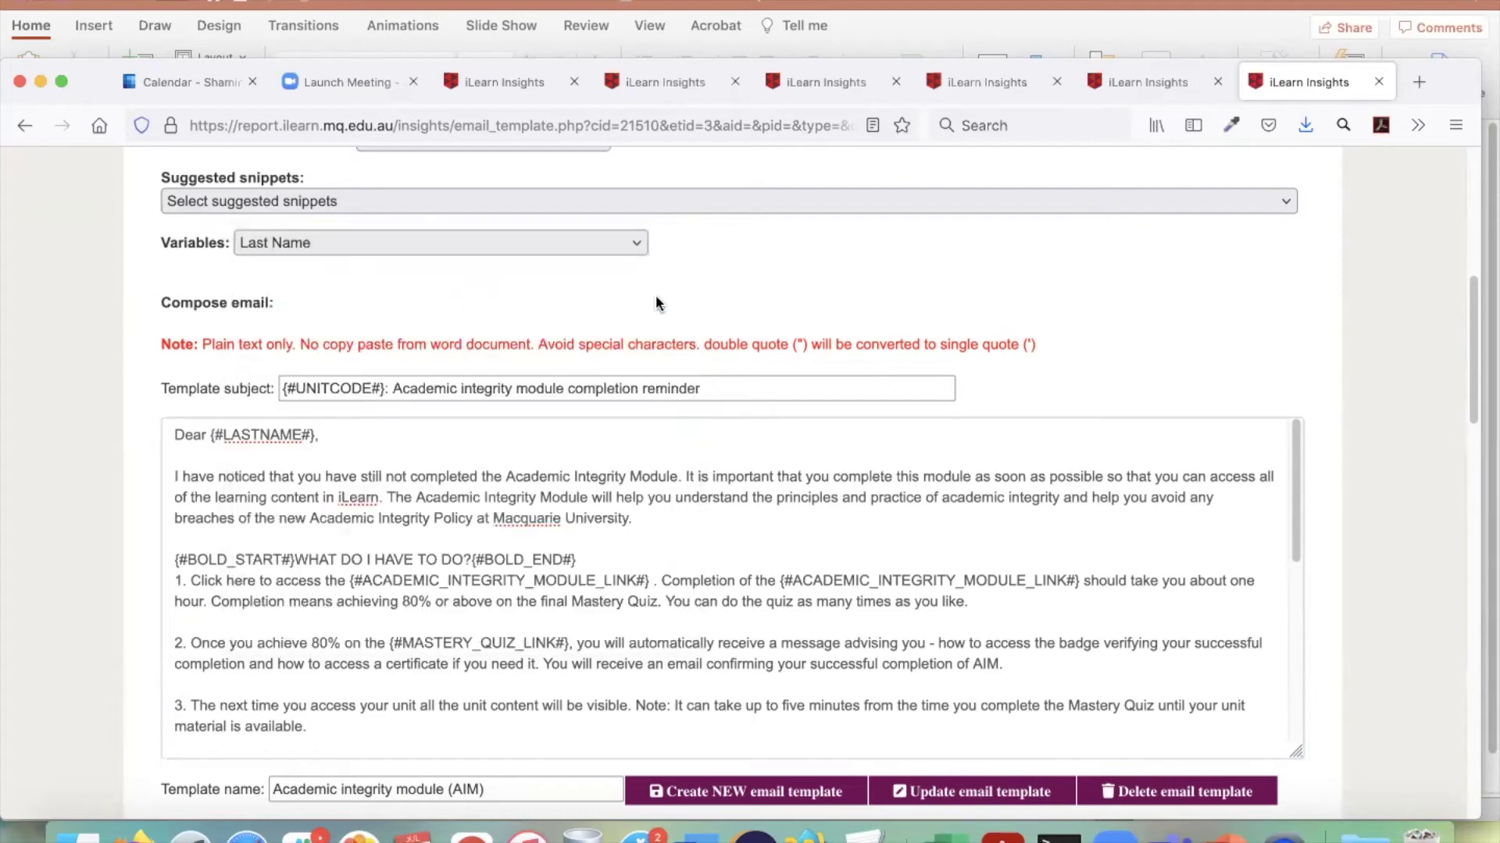
# - Name the template "Academic integrity module (AIM) template for s2 2021" and save it as a new email template
pyautogui.scroll(-4, 1367, 449)
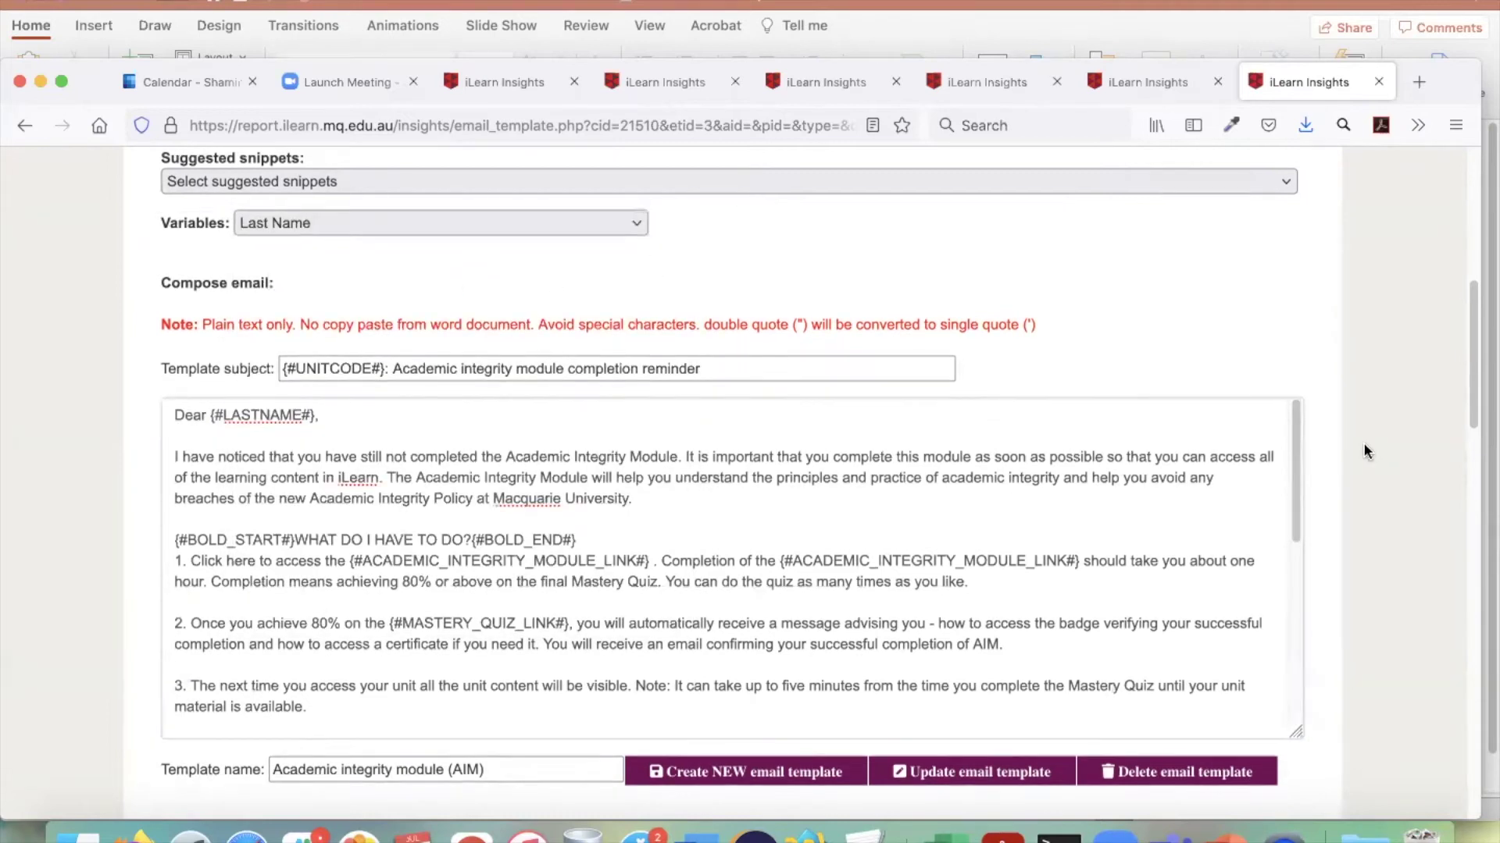
pyautogui.scroll(-8, 1083, 418)
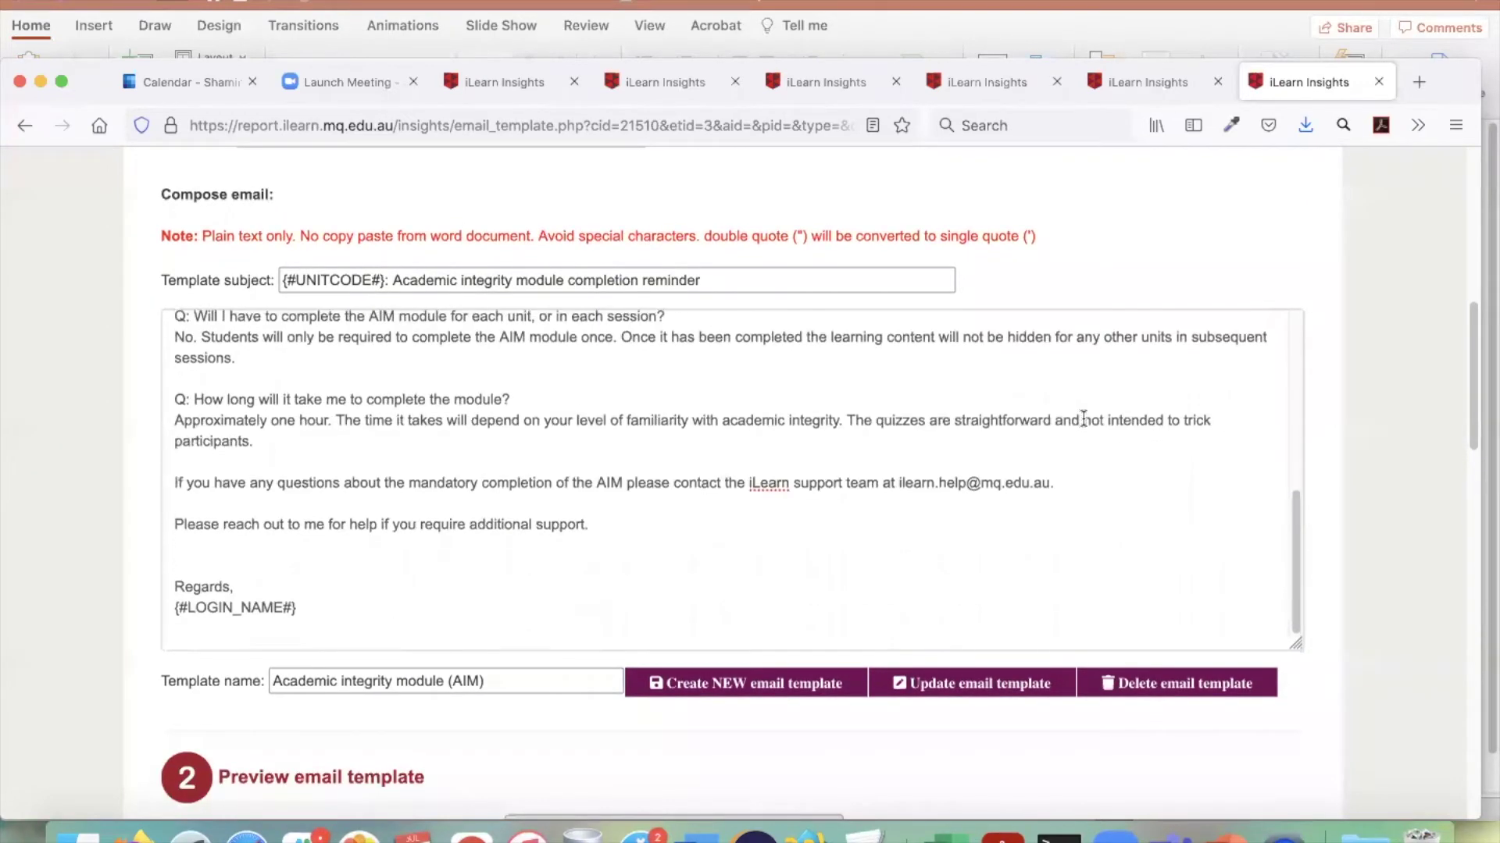
pyautogui.click(531, 680)
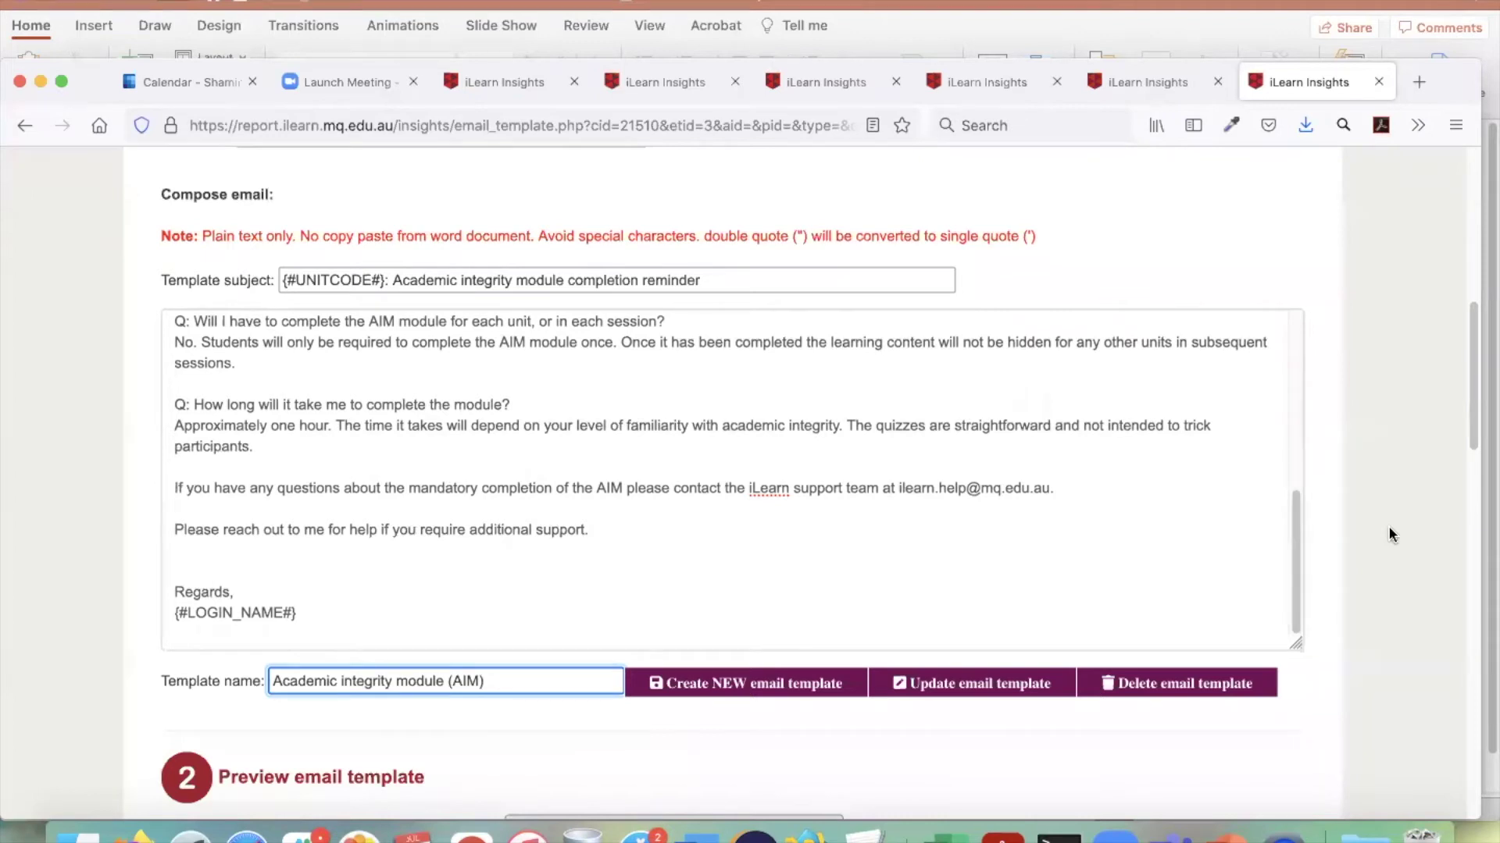
pyautogui.write('template for s2 2021')
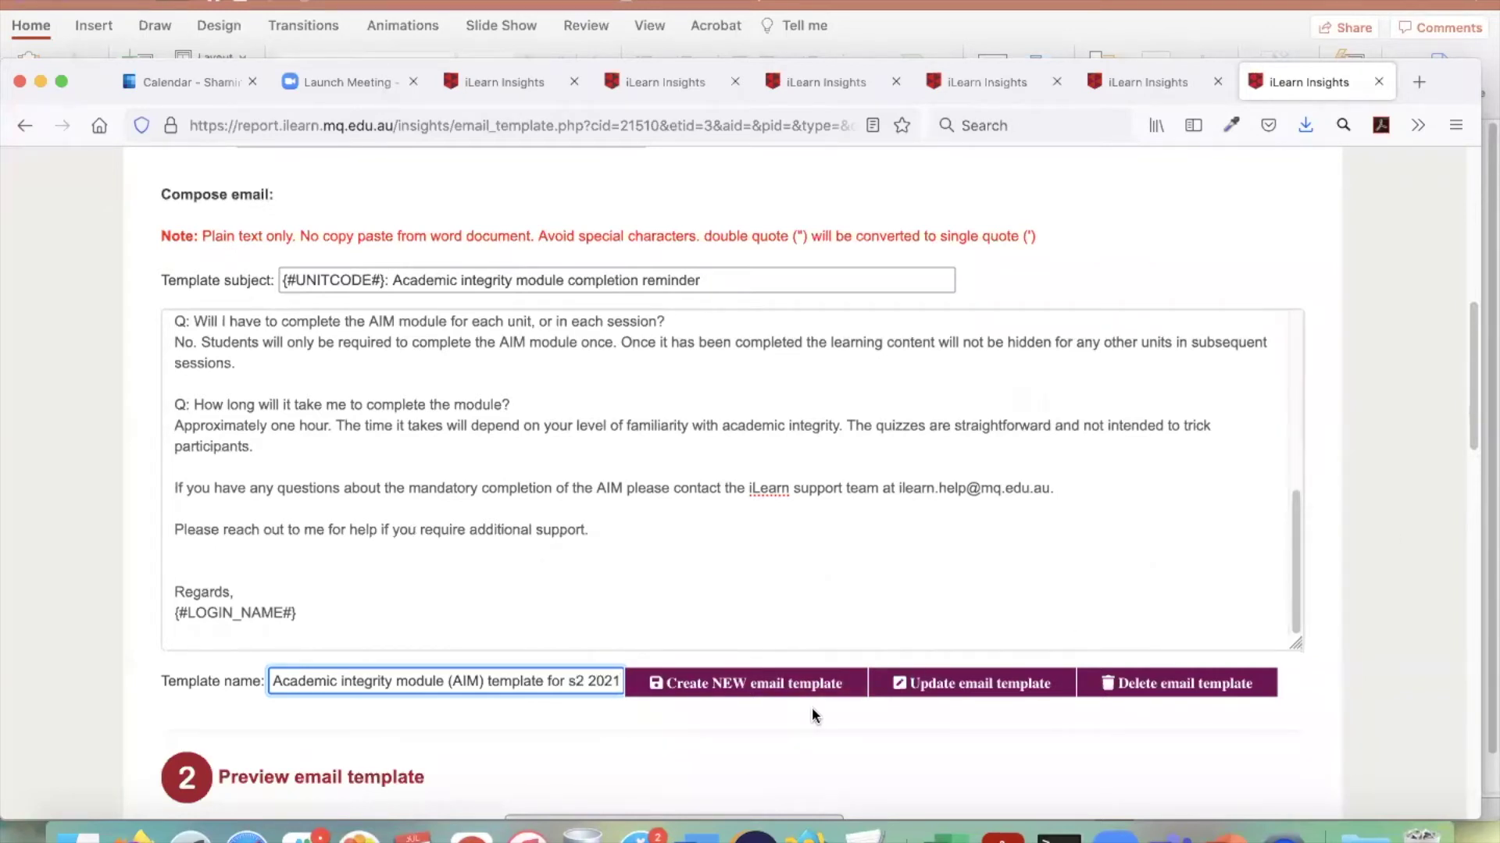
pyautogui.click(789, 684)
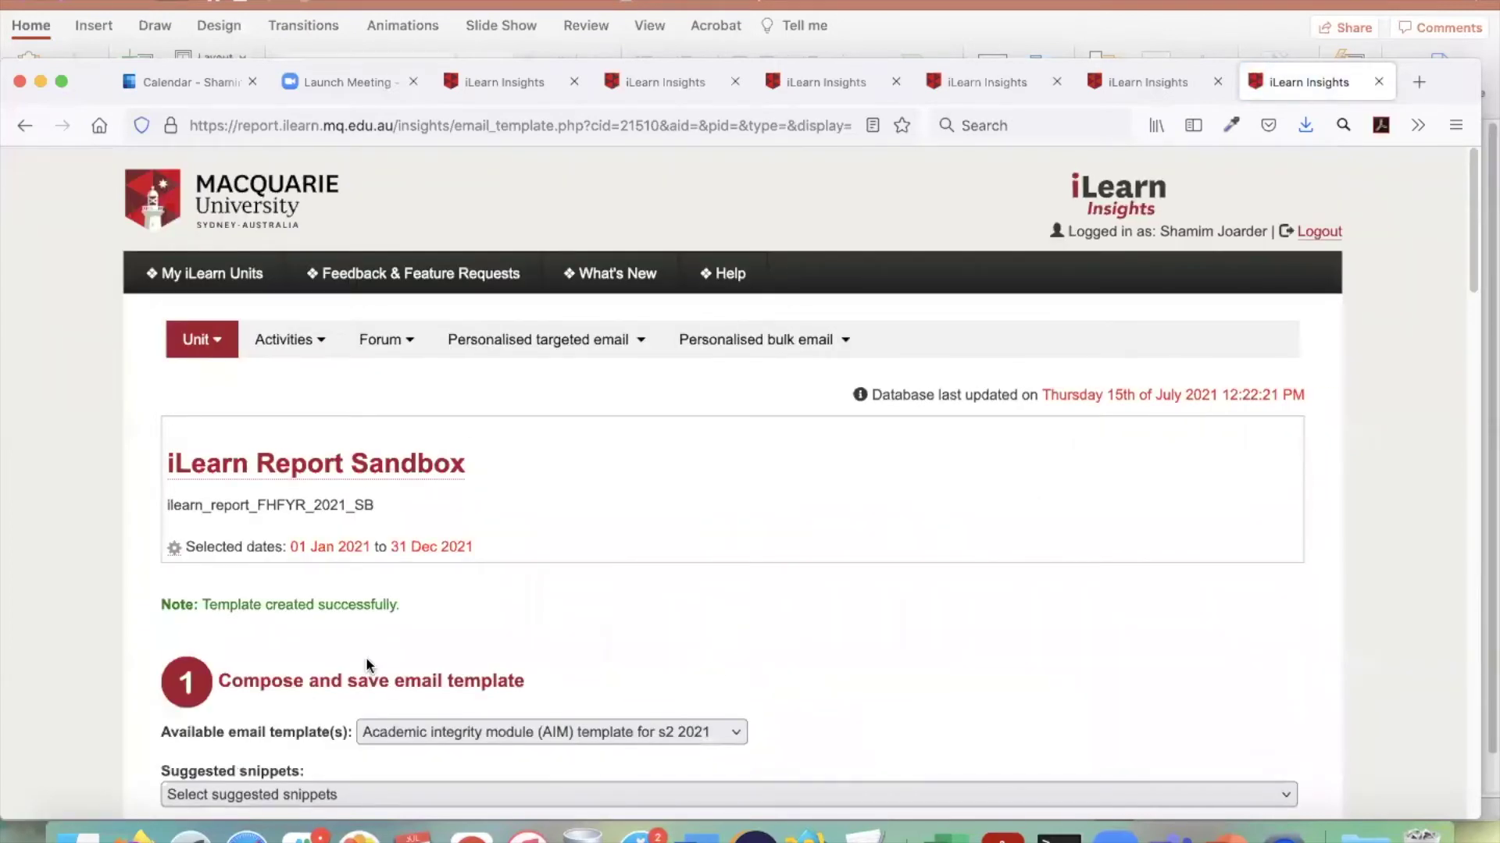
# - Read through the preview of the saved AIM template and examine the option for previewing activity-related data
pyautogui.scroll(-15, 1393, 603)
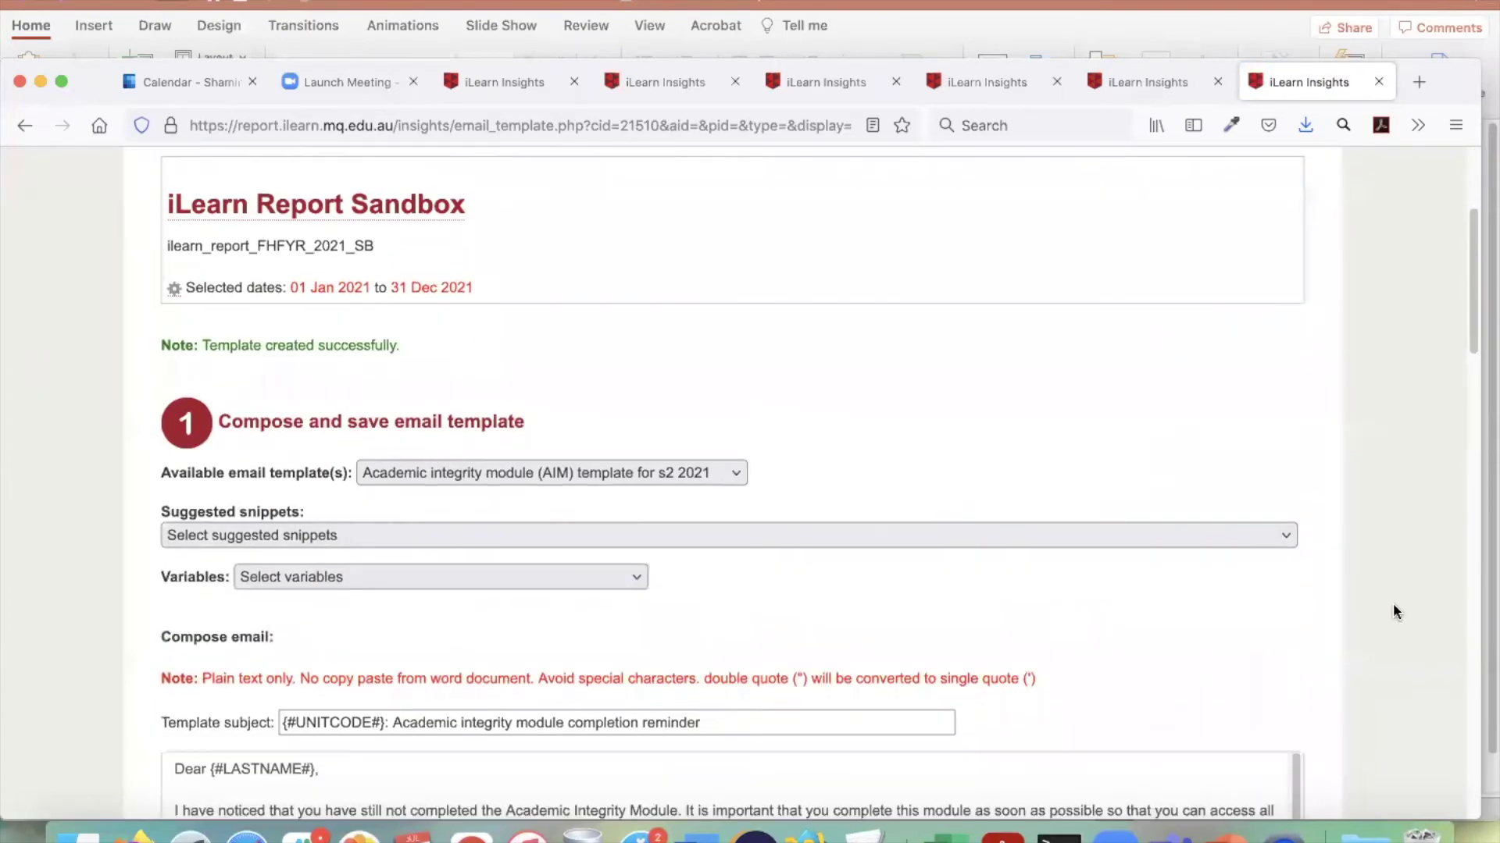
pyautogui.scroll(-10, 1394, 607)
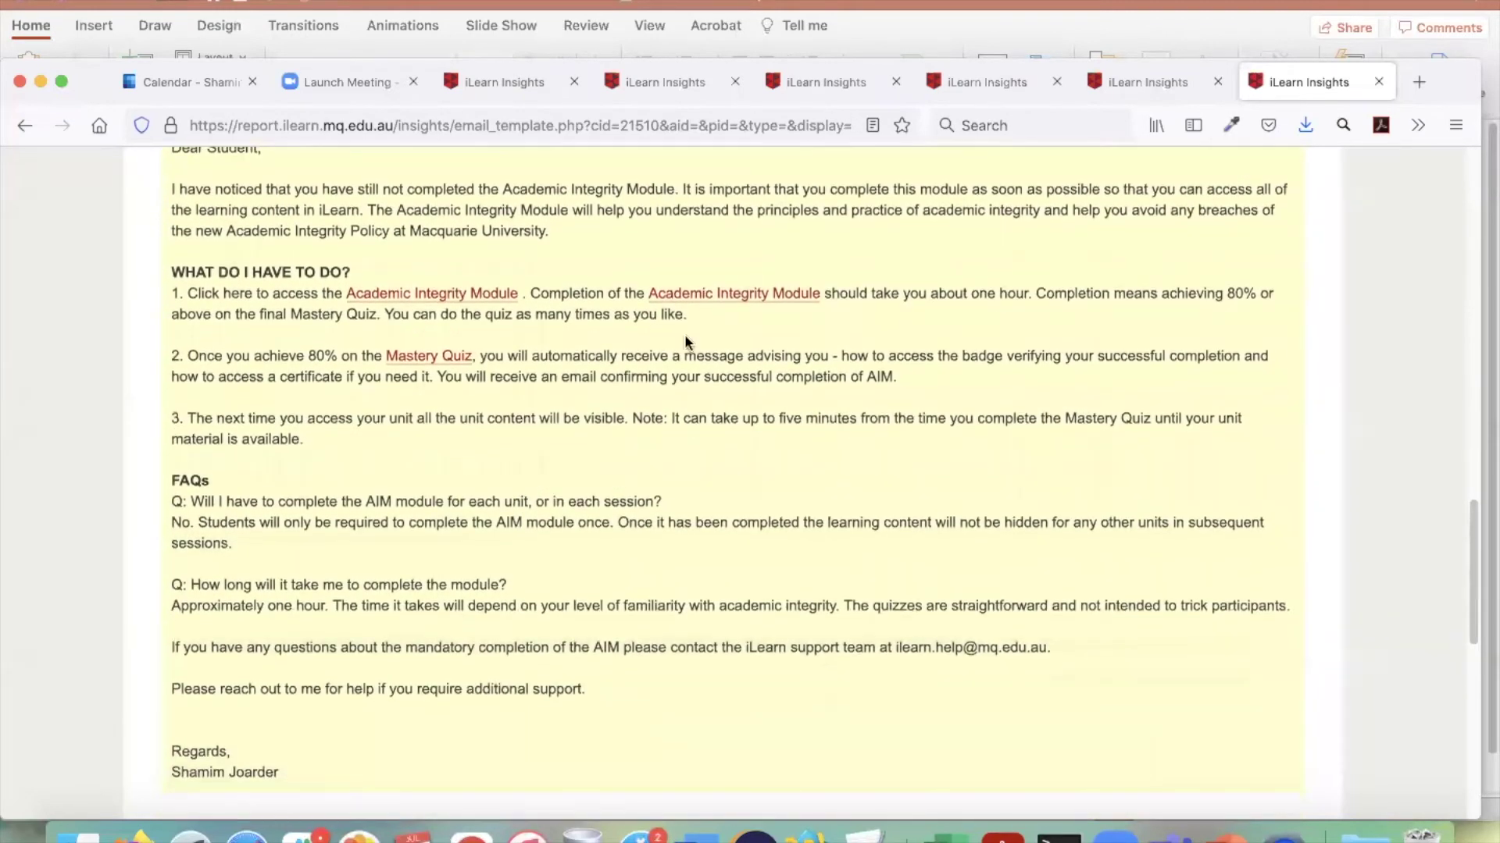
pyautogui.scroll(3, 1128, 470)
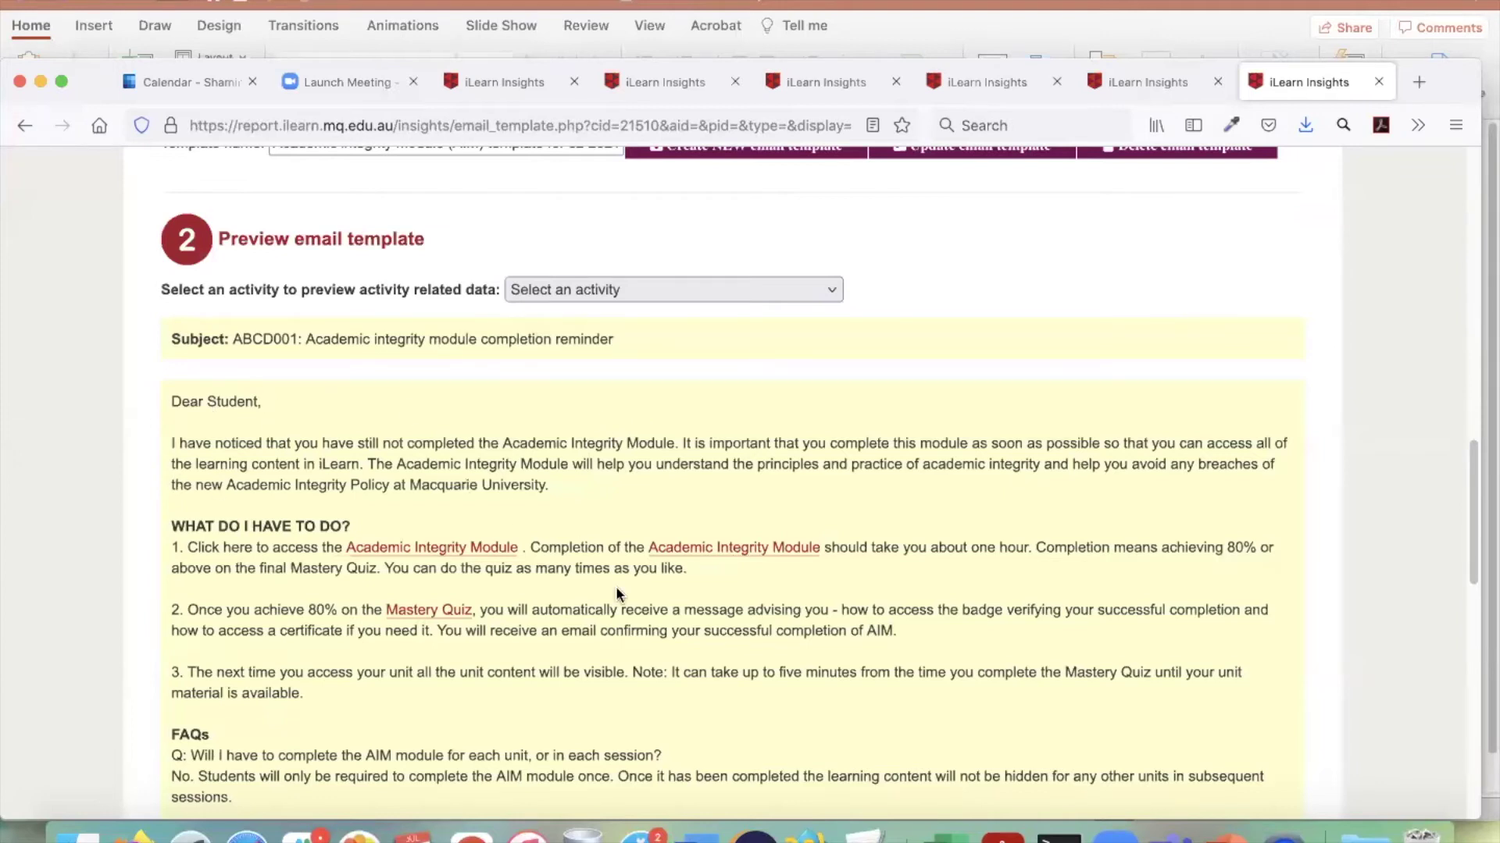
pyautogui.scroll(-5, 617, 592)
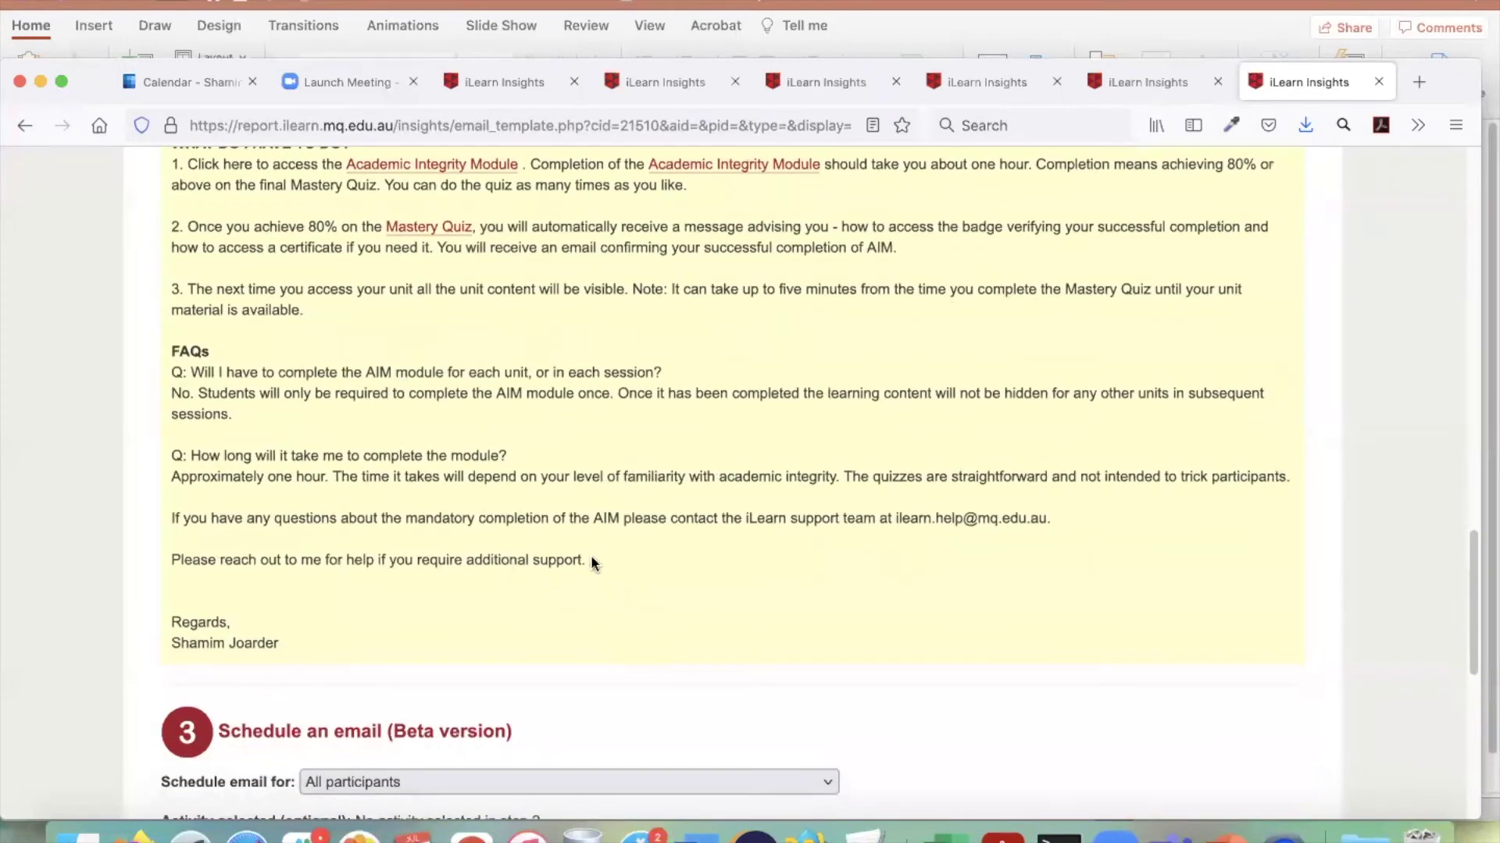
pyautogui.scroll(5, 601, 551)
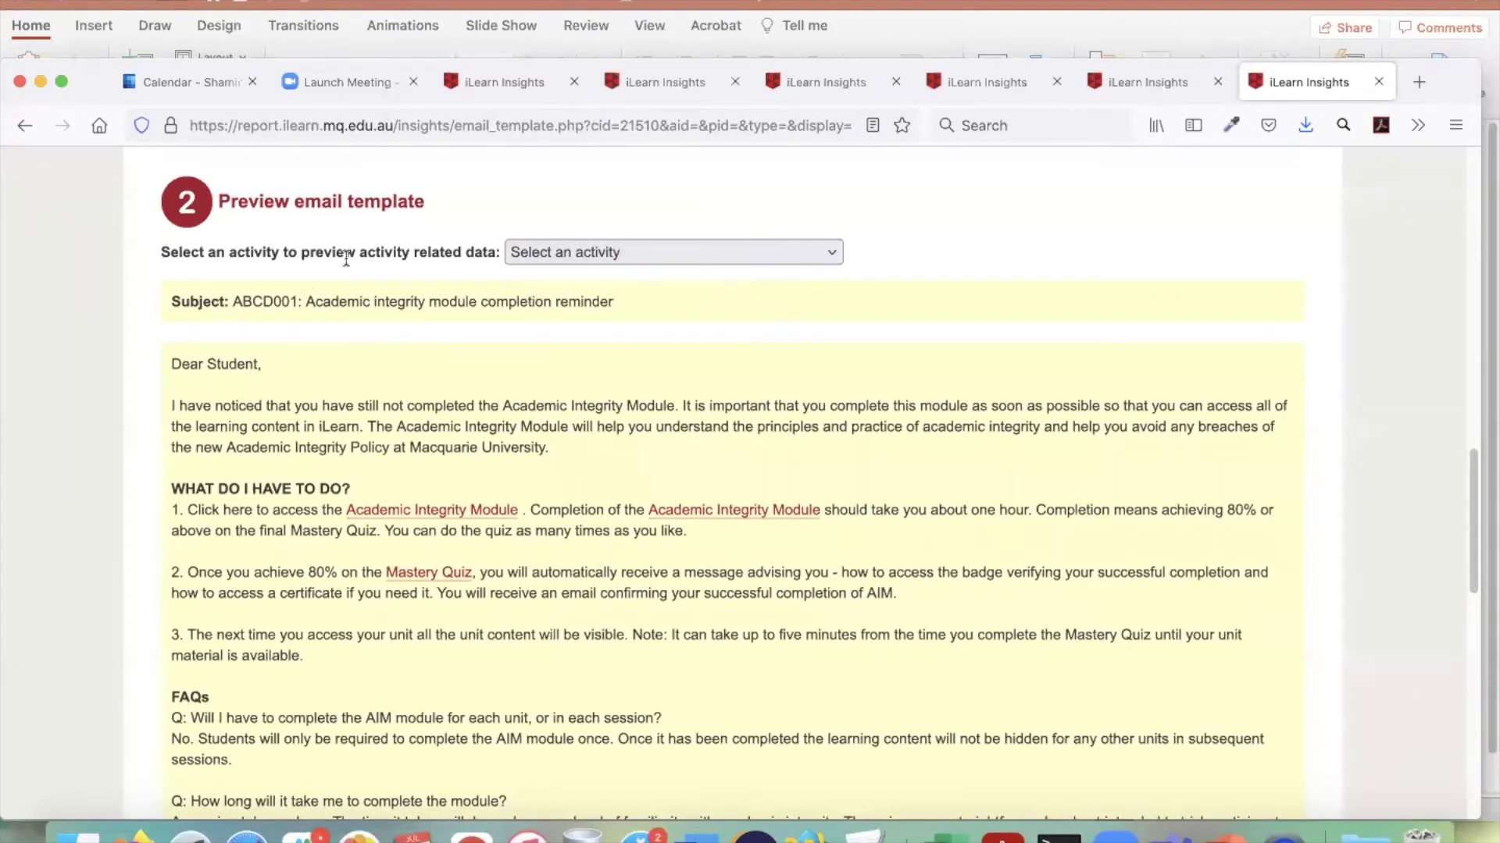
pyautogui.moveTo(161, 252); pyautogui.dragTo(494, 262)
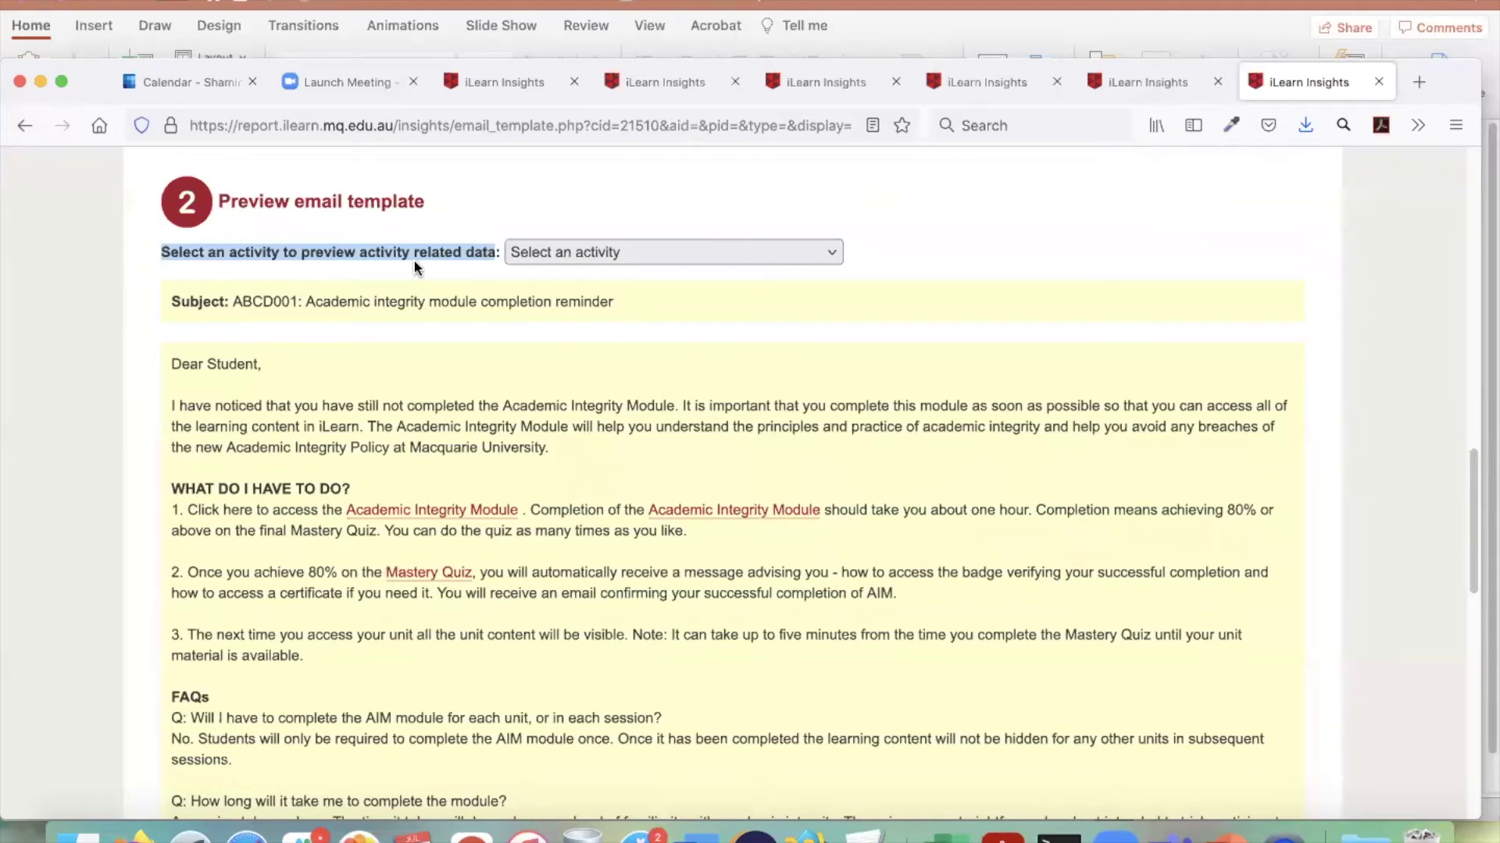
pyautogui.click(768, 295)
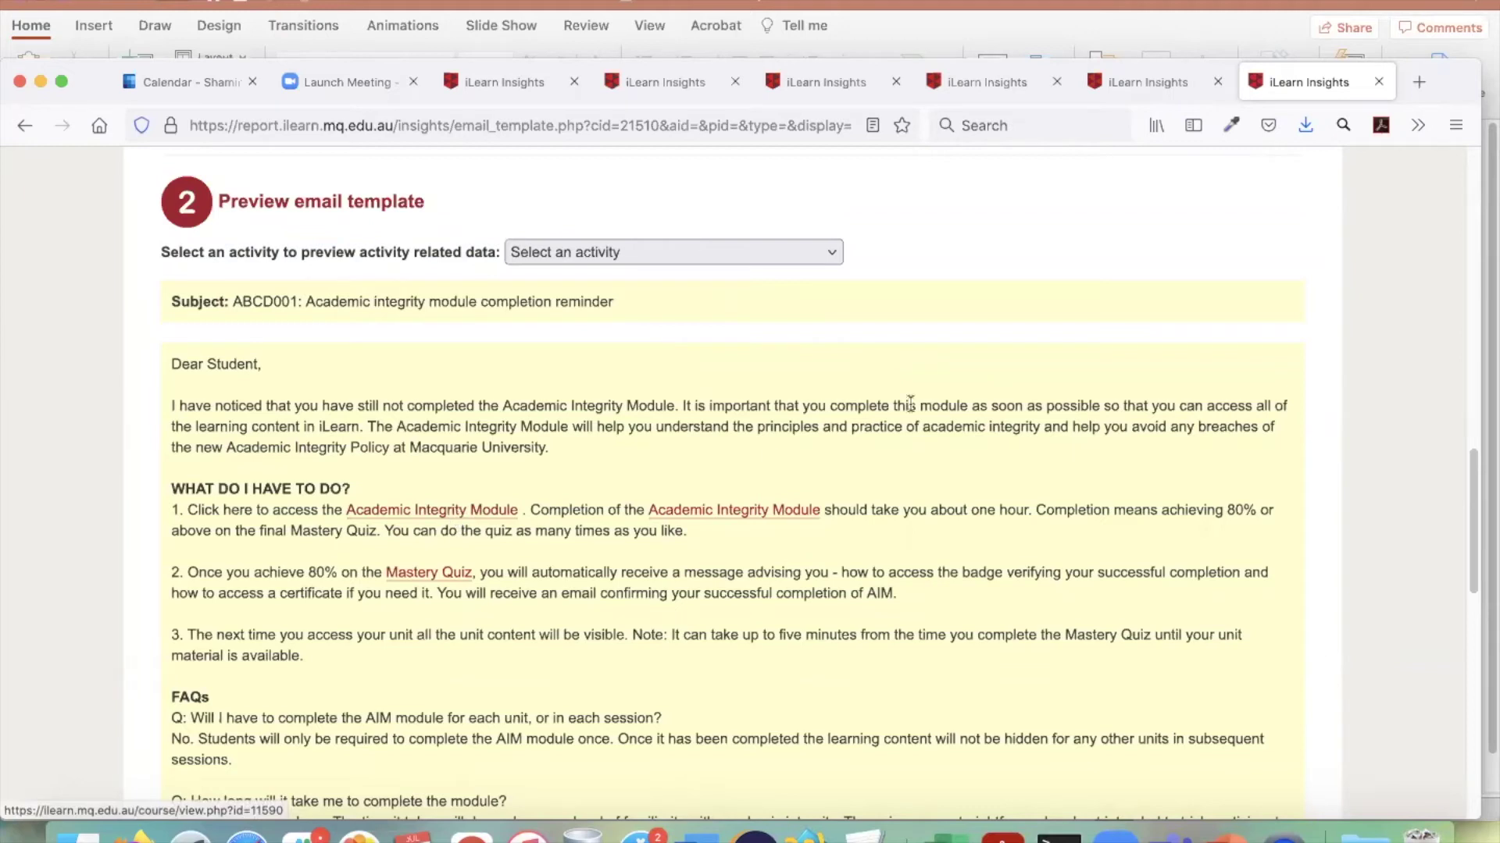
# - Set the scheduled email's recipients to all participants who have not completed Academic integrity module
pyautogui.scroll(-3, 1019, 425)
pyautogui.scroll(-8, 1019, 432)
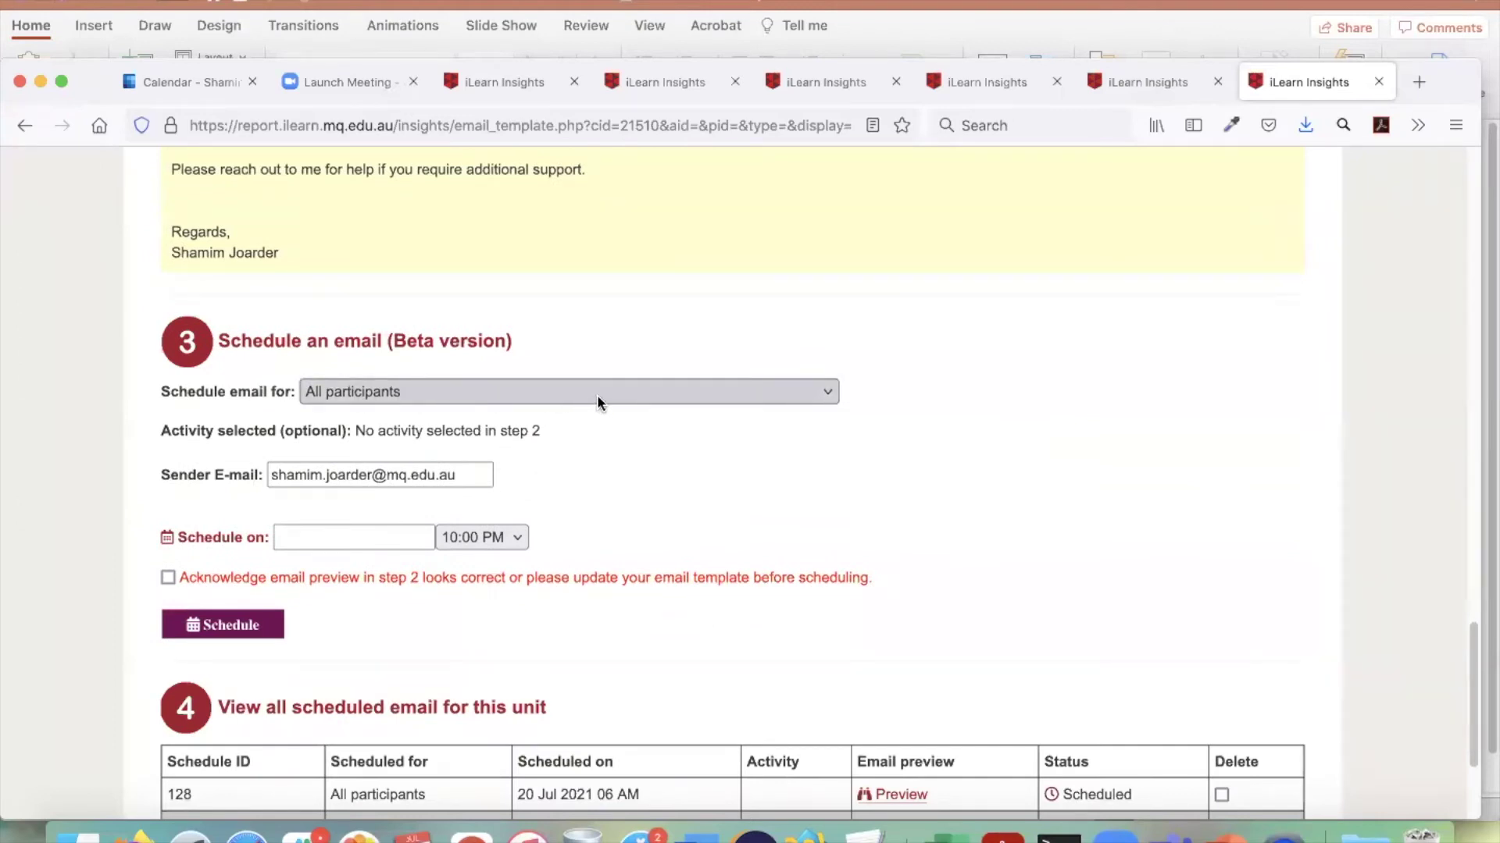
pyautogui.click(636, 389)
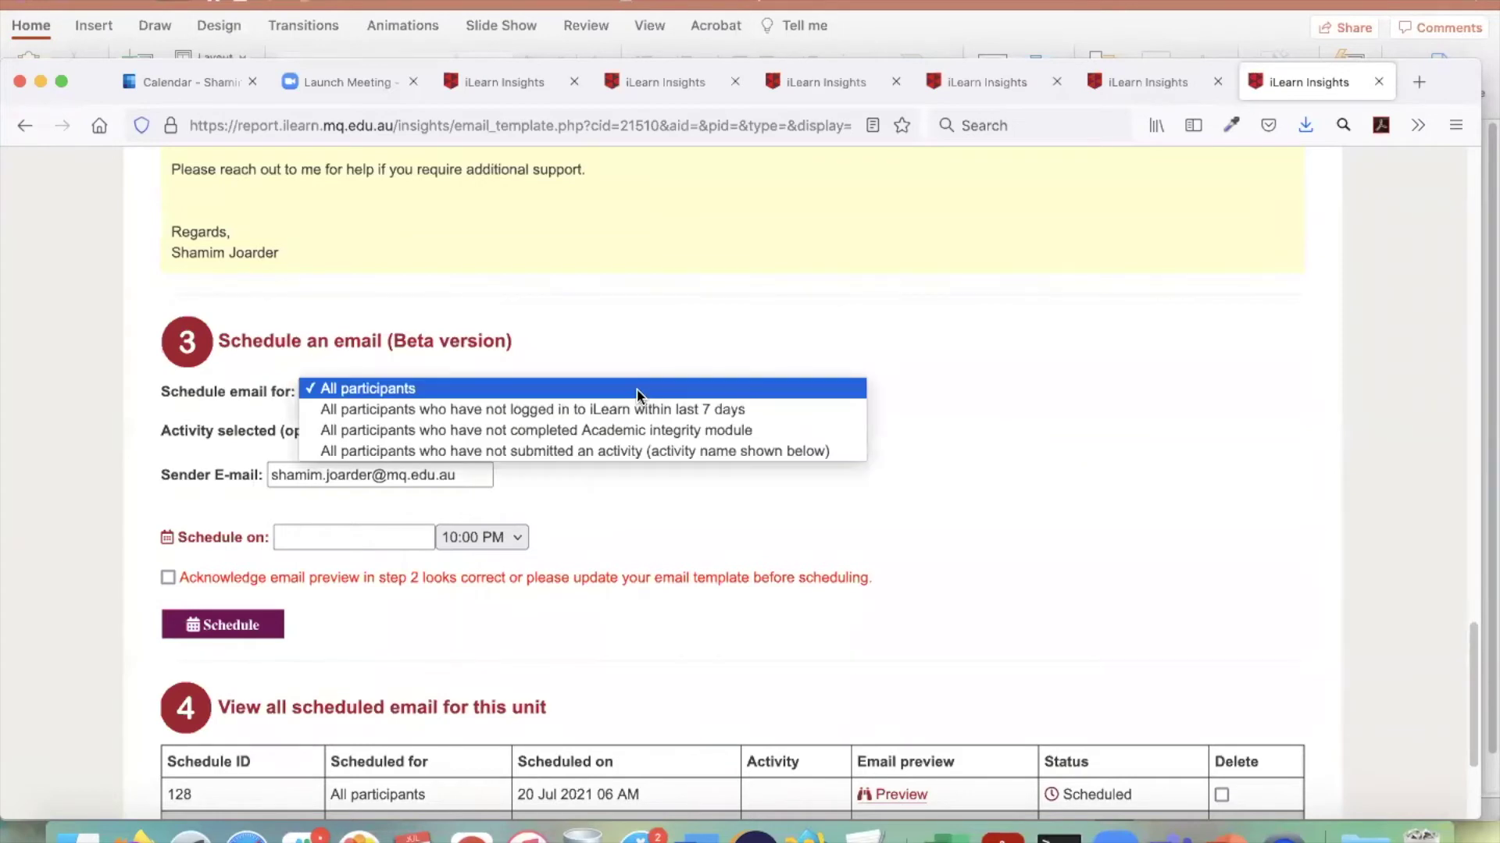
pyautogui.click(786, 434)
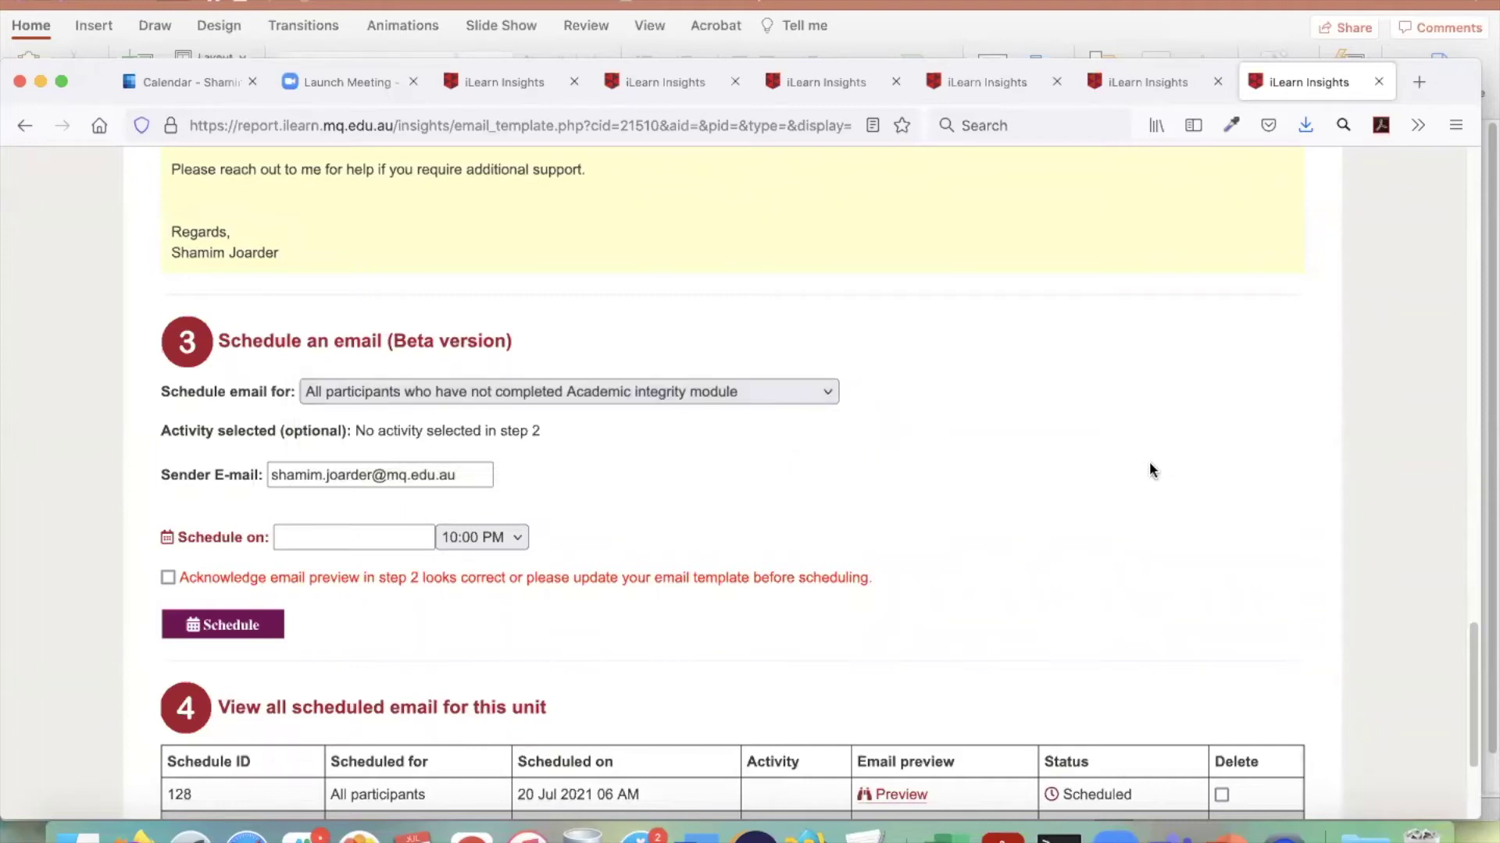
# - Set the email's schedule to 26-07-2021 at 6:00 AM
pyautogui.scroll(-4, 1153, 466)
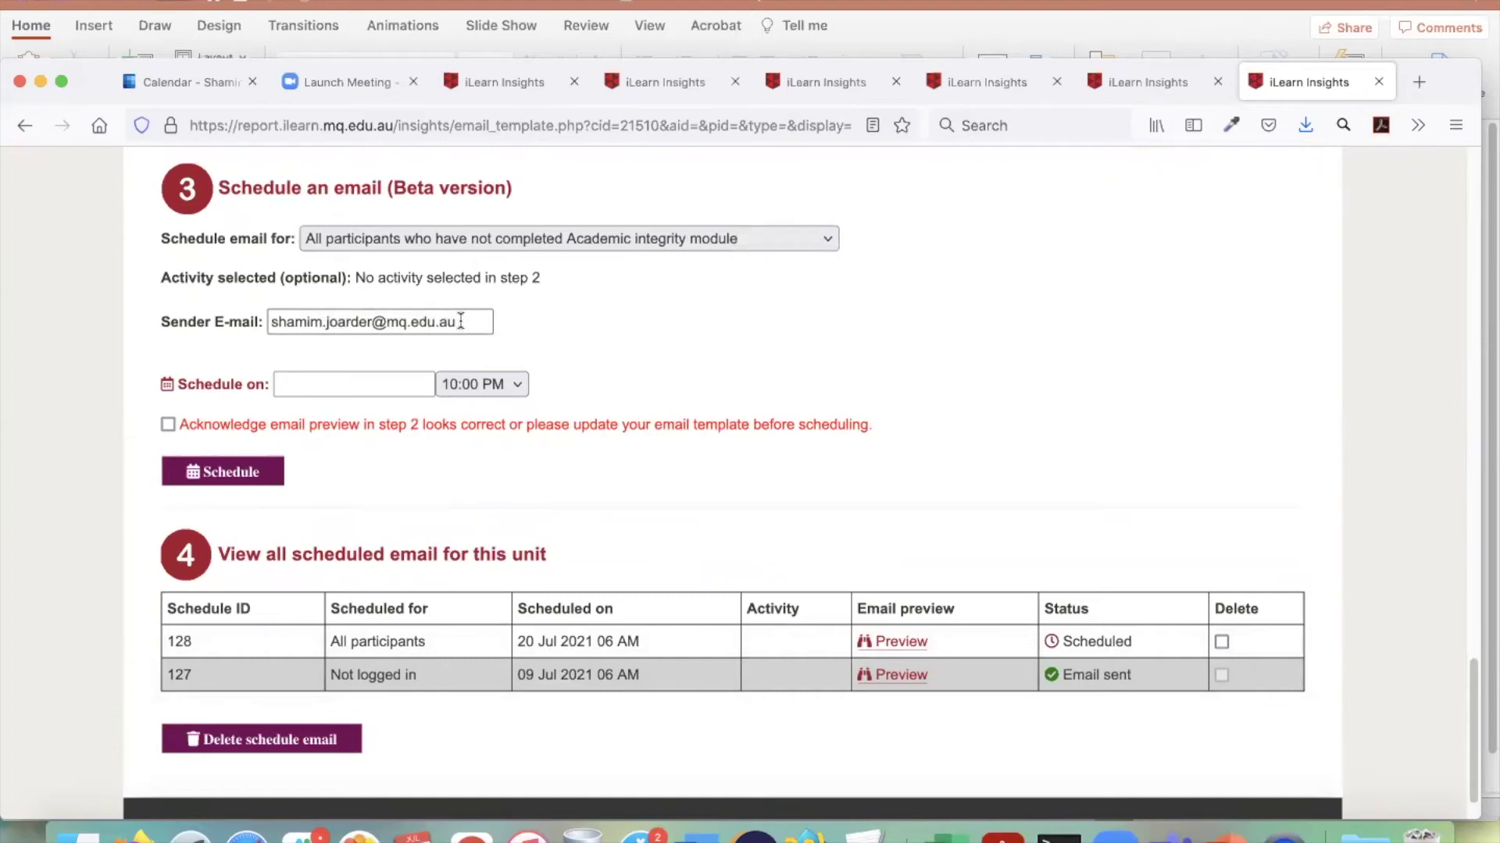
pyautogui.click(315, 381)
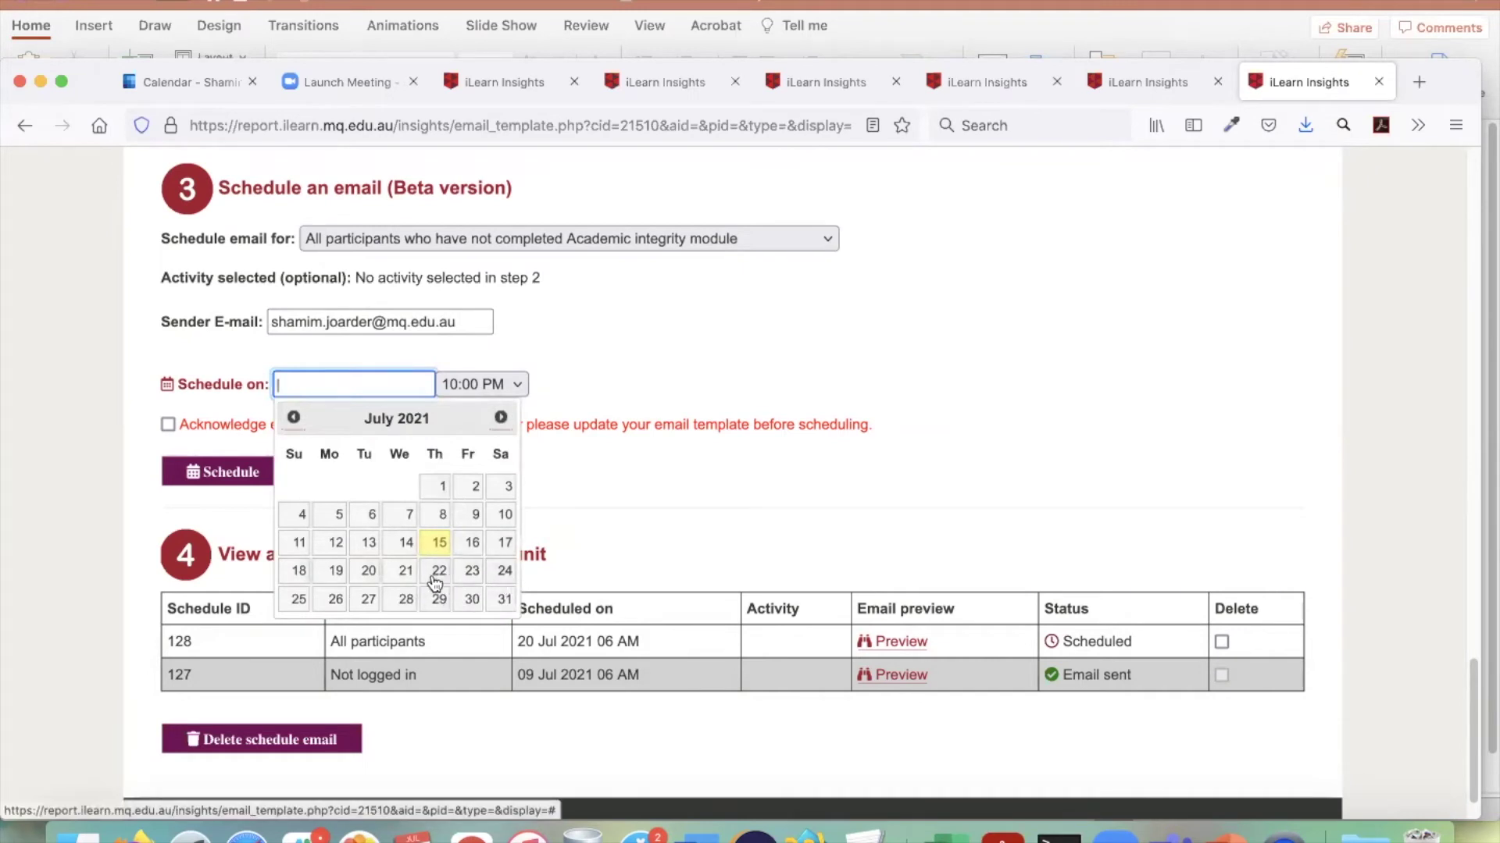
pyautogui.click(335, 600)
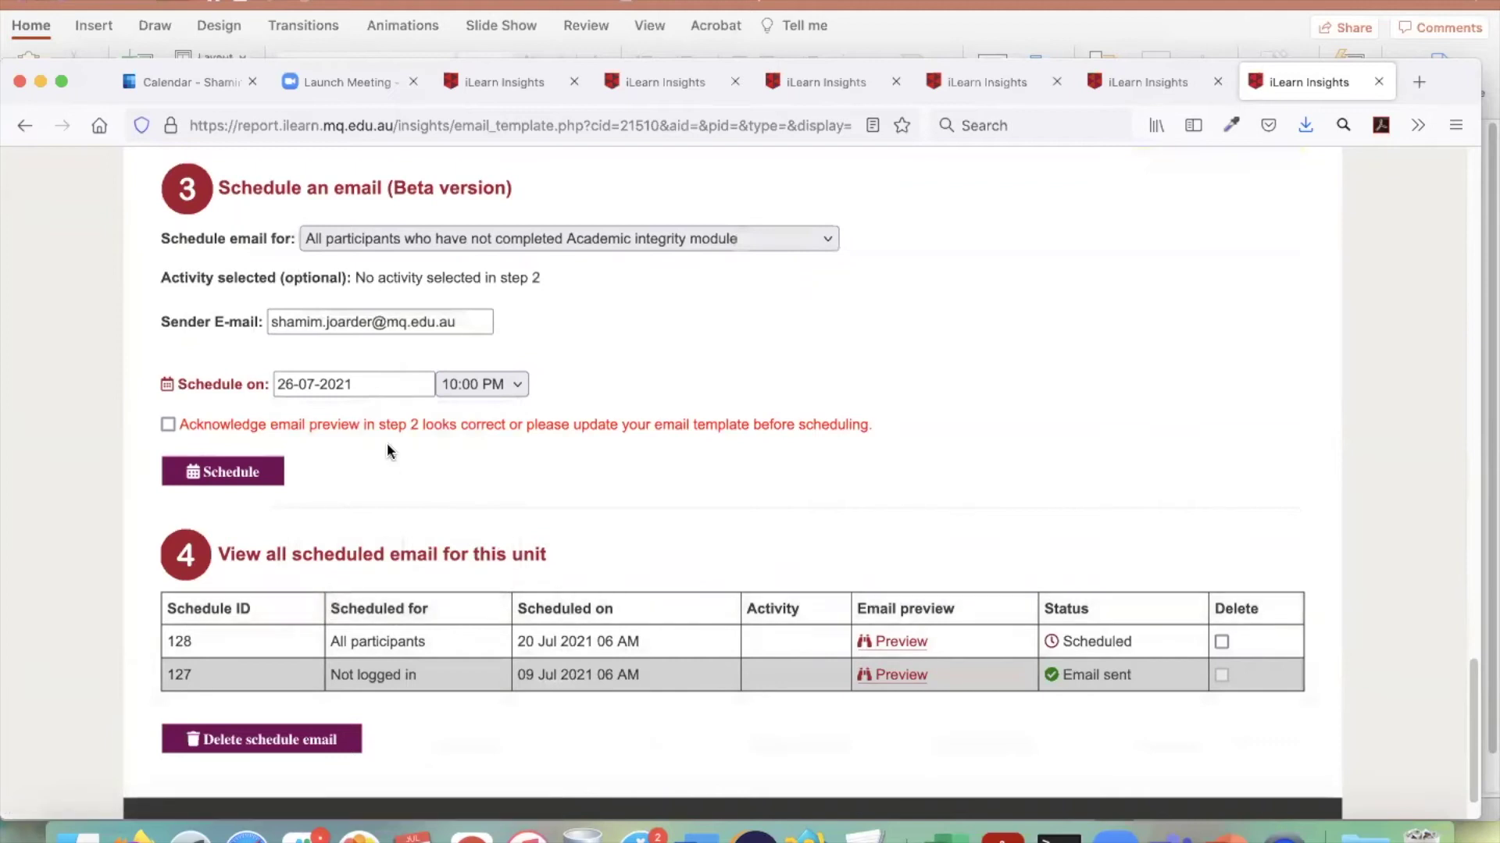
pyautogui.click(514, 385)
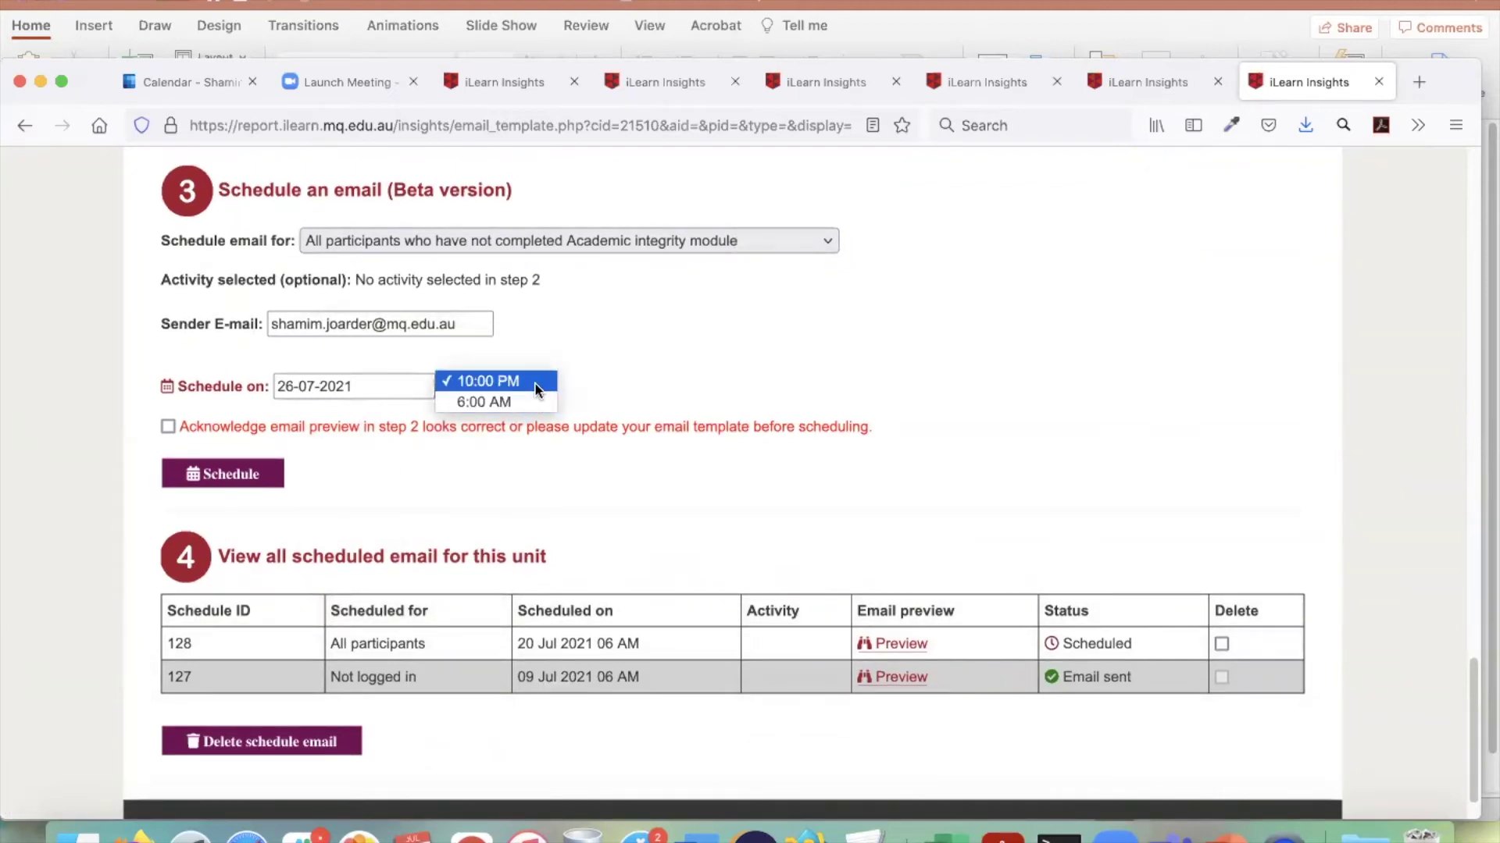
pyautogui.click(533, 401)
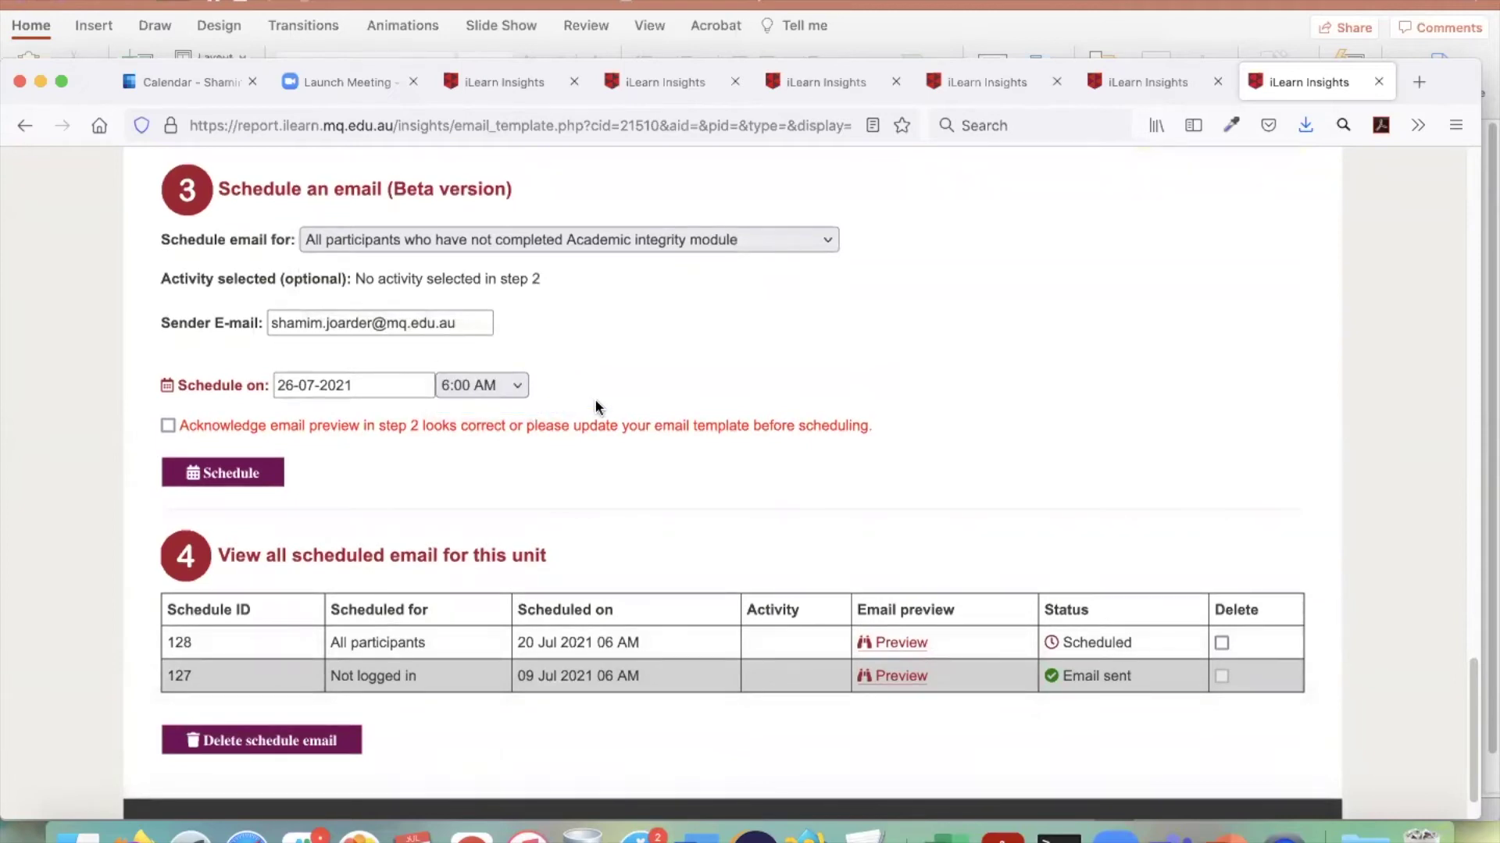
# - Acknowledge that the email preview in step 2 looks correct and look back towards that preview
pyautogui.click(168, 426)
pyautogui.moveTo(382, 425); pyautogui.dragTo(482, 426)
pyautogui.scroll(3, 1004, 371)
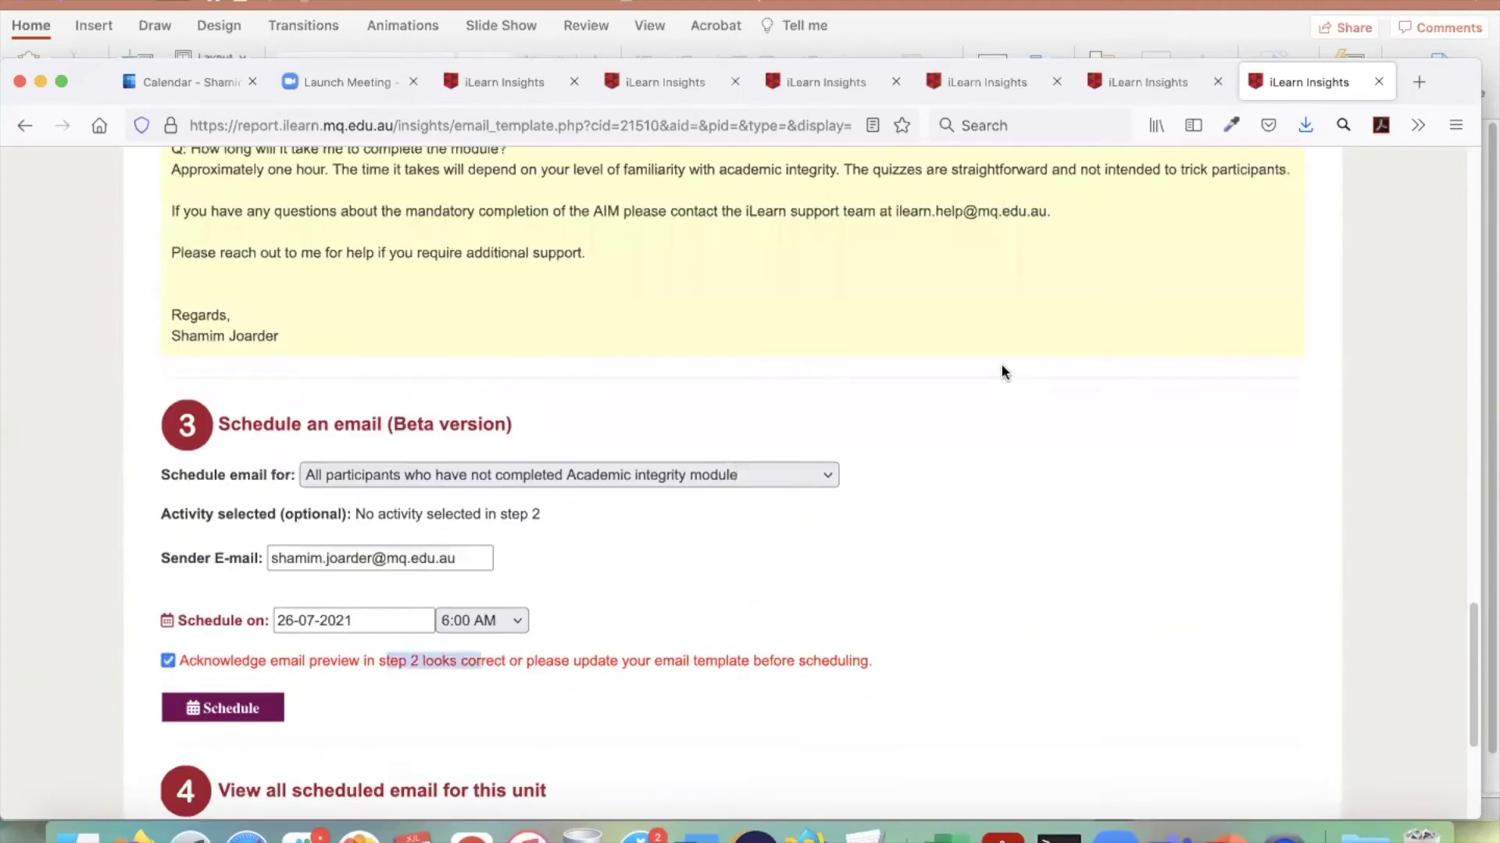
# - Check the AIM reminder's preview once more and schedule the email with the chosen recipients and date
pyautogui.scroll(8, 1004, 373)
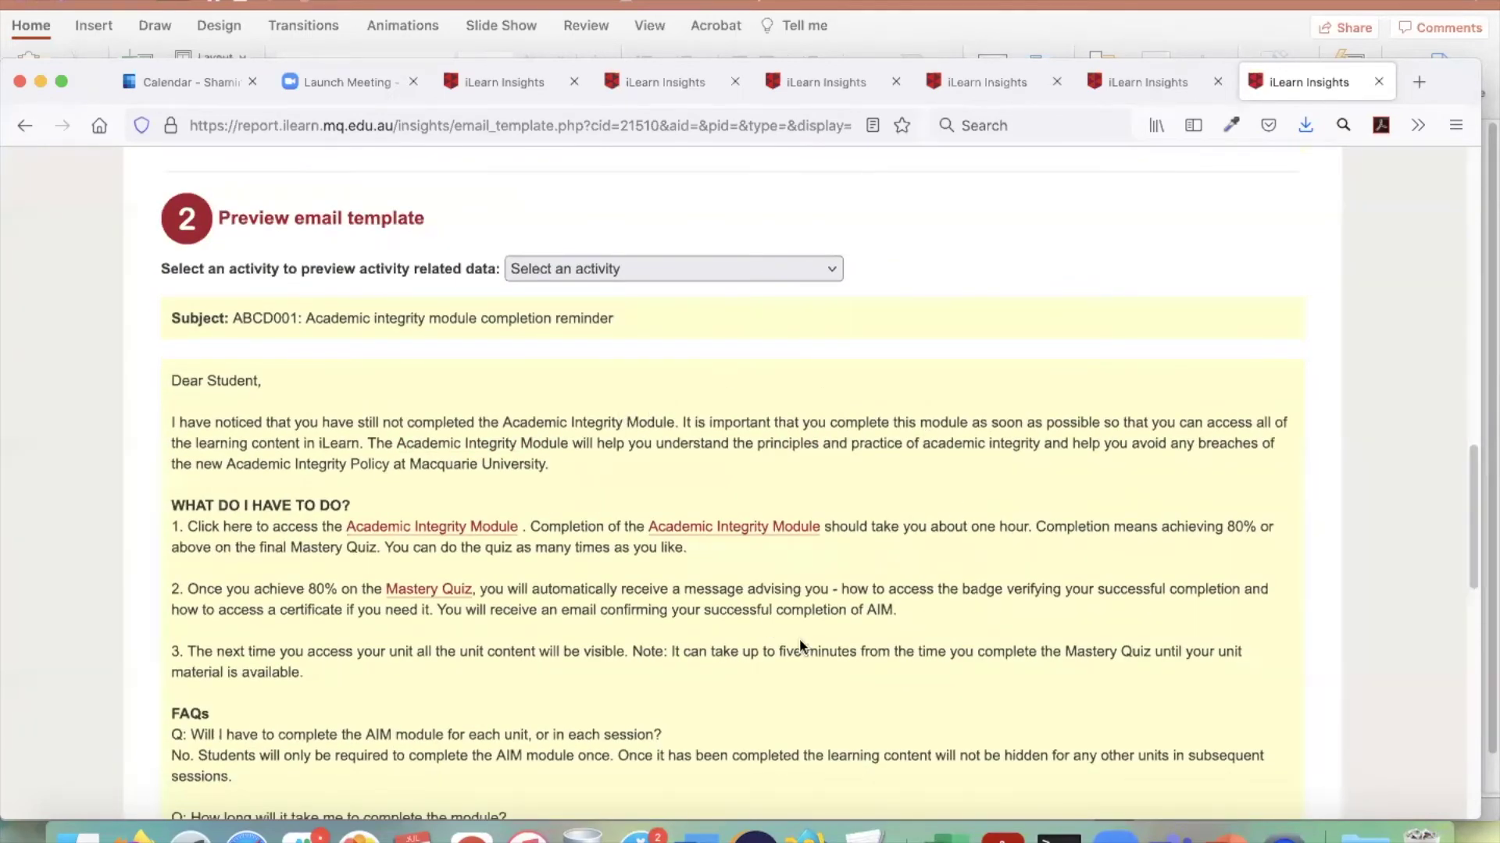
pyautogui.scroll(-8, 984, 567)
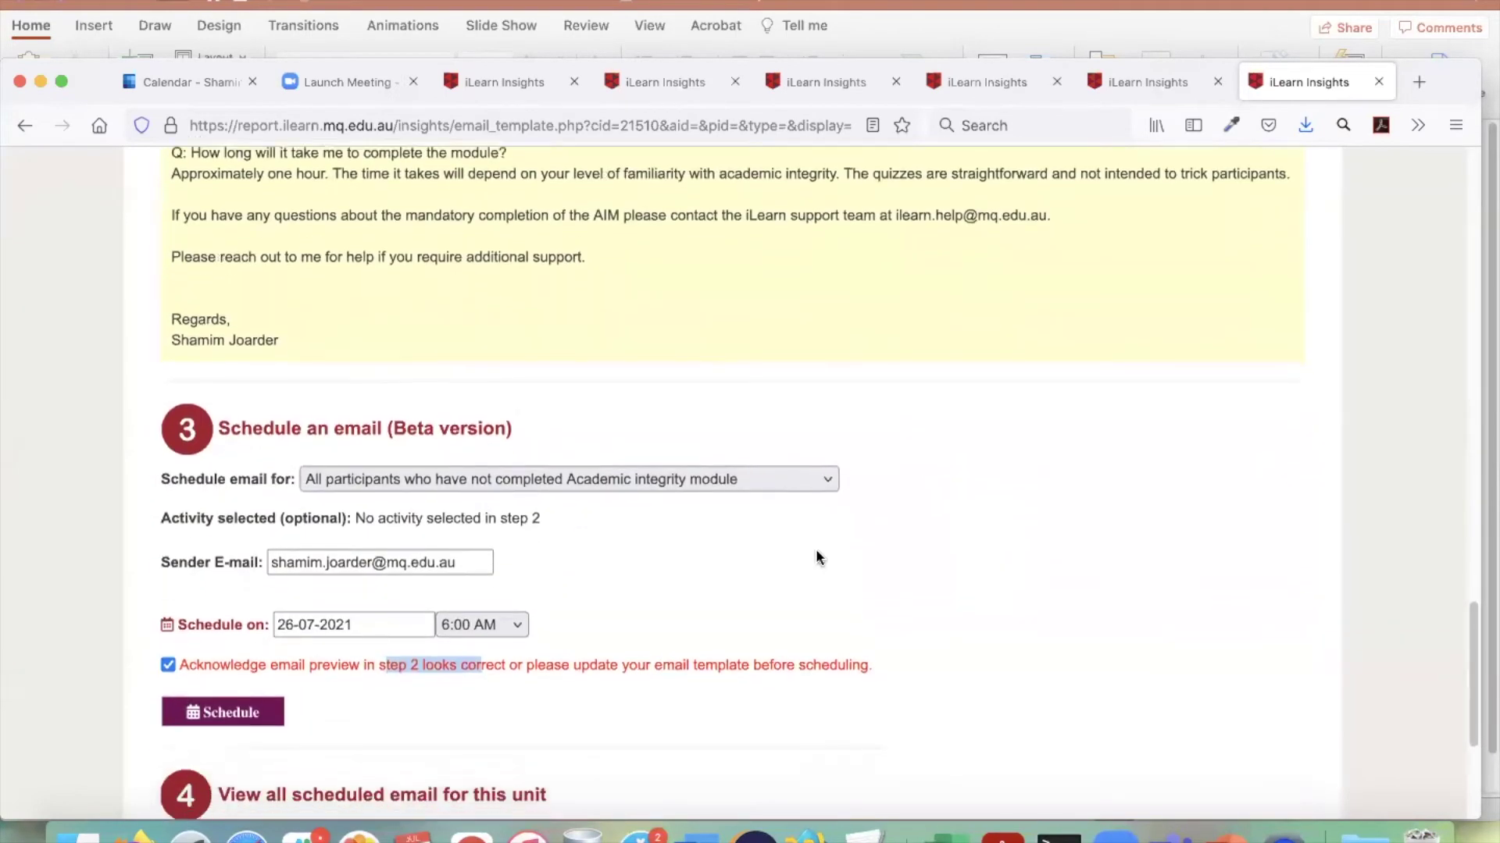
pyautogui.scroll(-4, 816, 556)
pyautogui.click(222, 407)
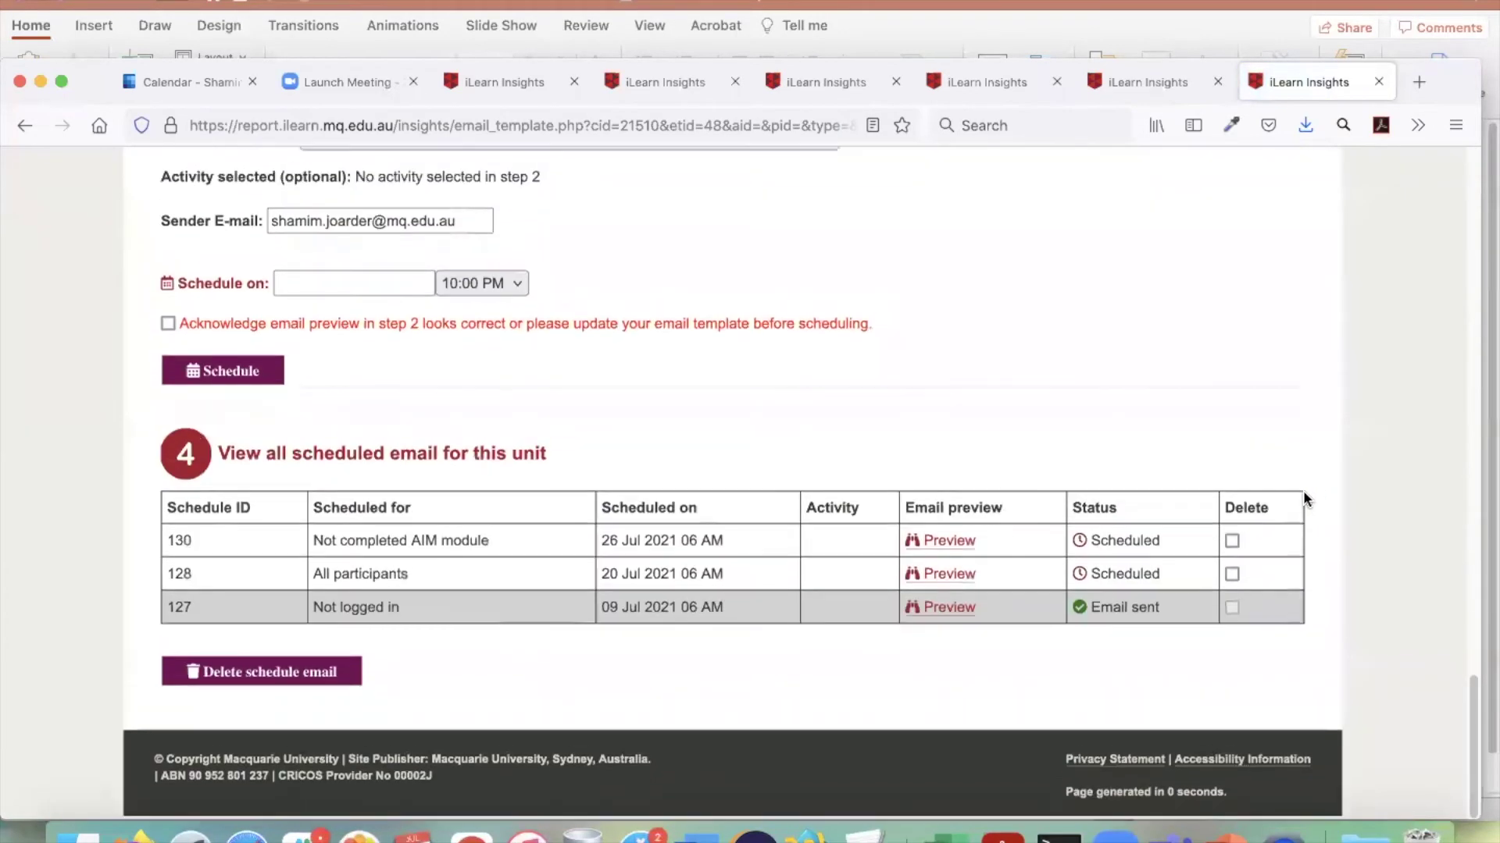
# - Examine the AIM entry's recipients, date, preview and delete option in the scheduled email list, plus the sent email's status and delete option
pyautogui.moveTo(313, 541); pyautogui.dragTo(488, 548)
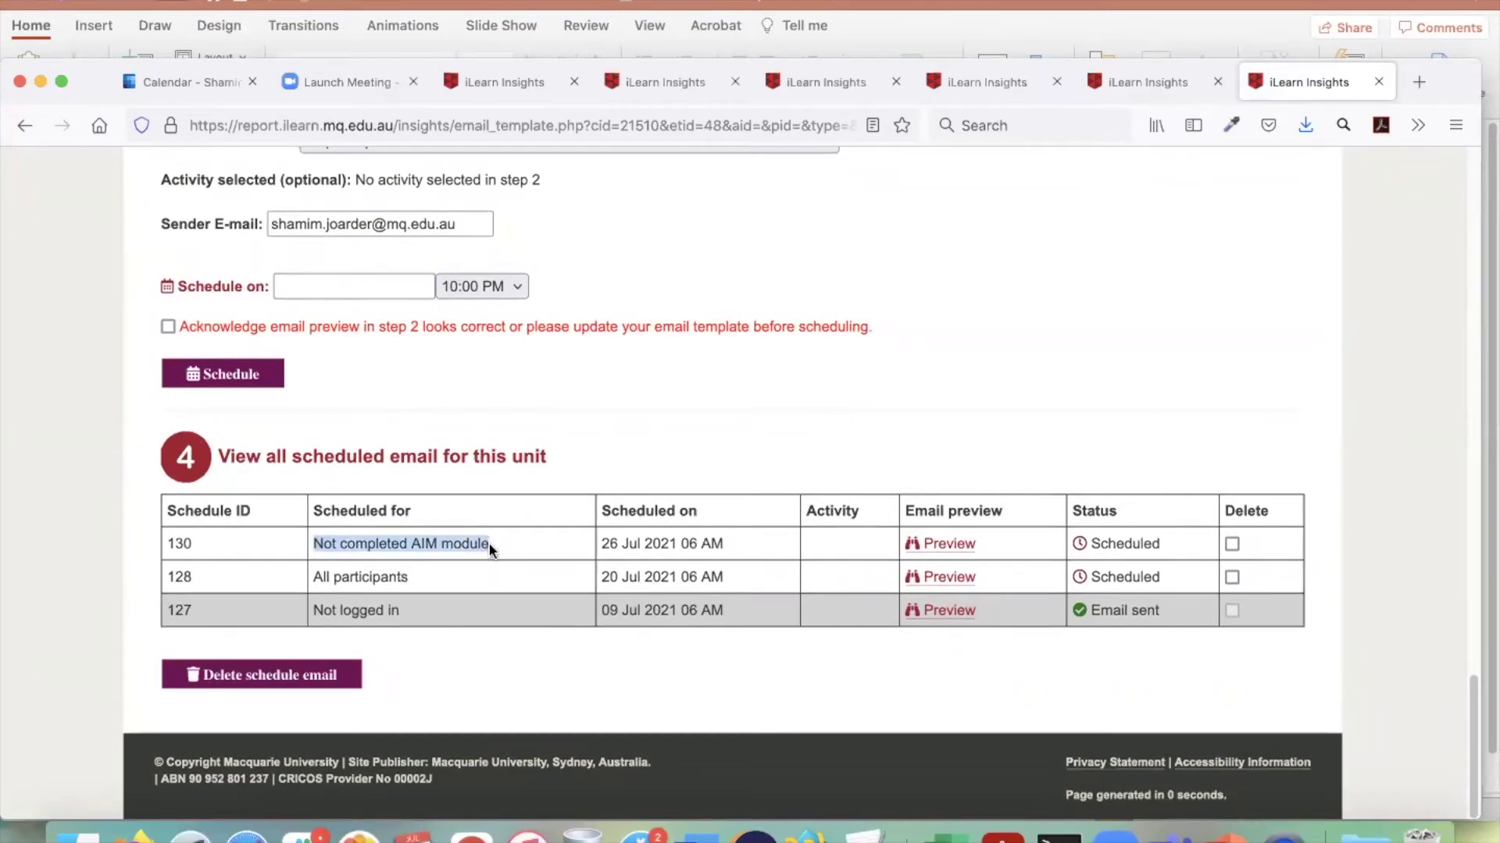
pyautogui.moveTo(602, 544); pyautogui.dragTo(727, 546)
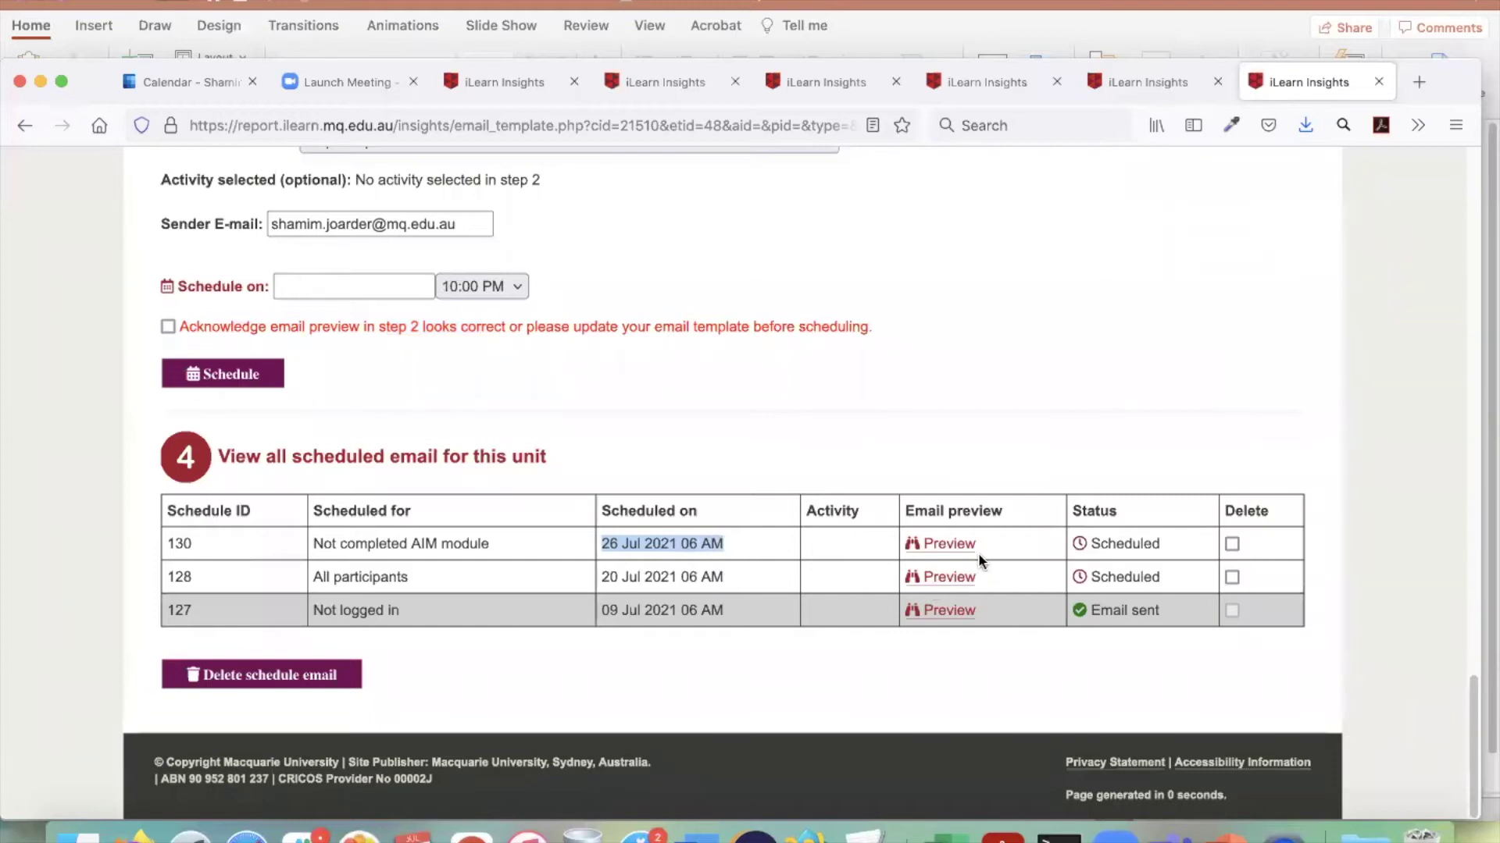
pyautogui.moveTo(966, 550)
pyautogui.click(1232, 544)
pyautogui.moveTo(1177, 616); pyautogui.dragTo(1078, 613)
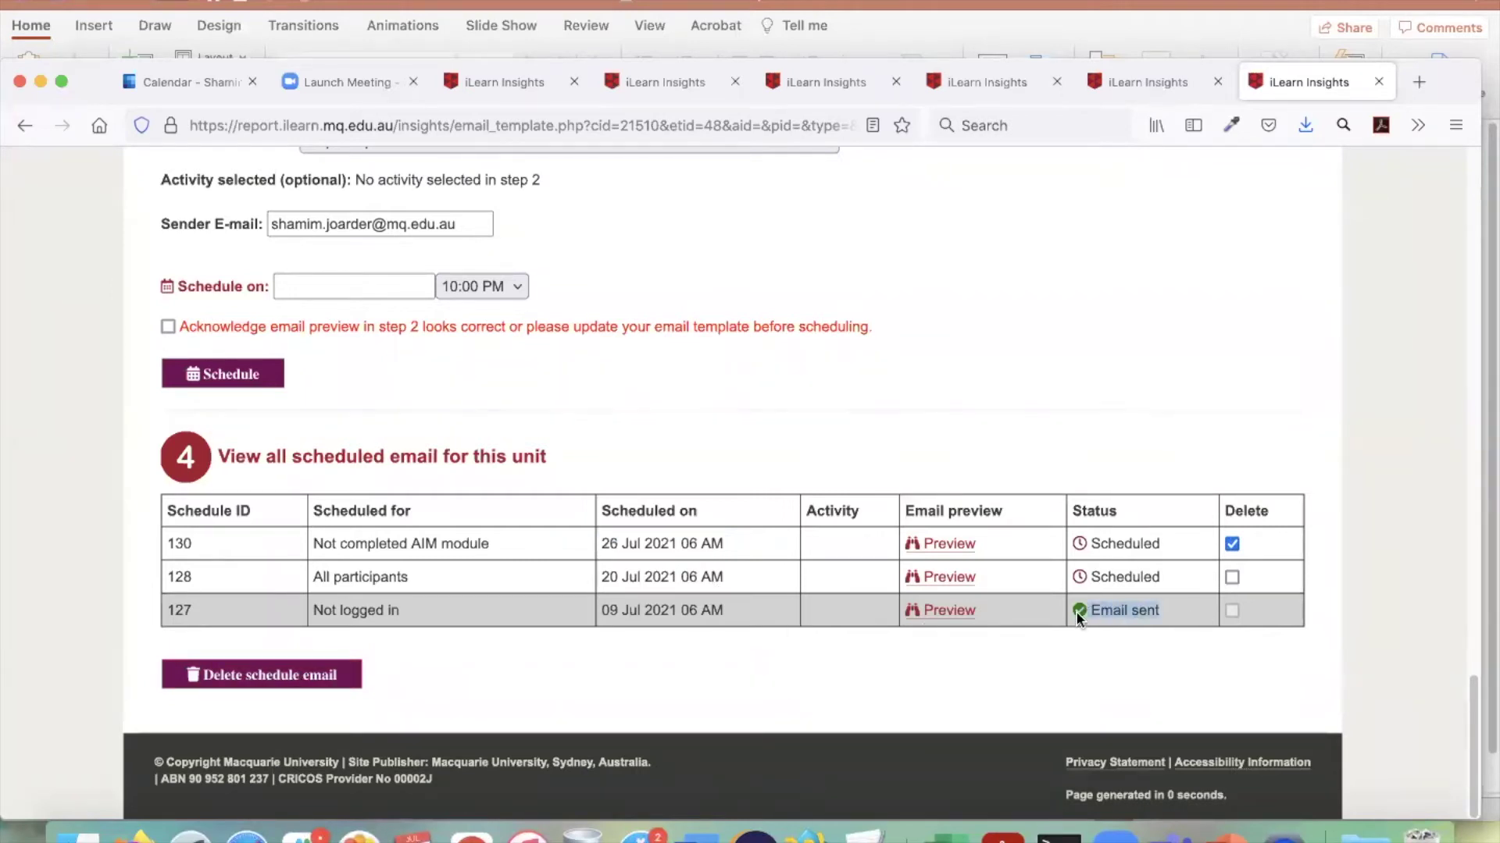
pyautogui.click(1232, 613)
# - Return to the template composer and load the default Not submitted email template
pyautogui.scroll(15, 1396, 545)
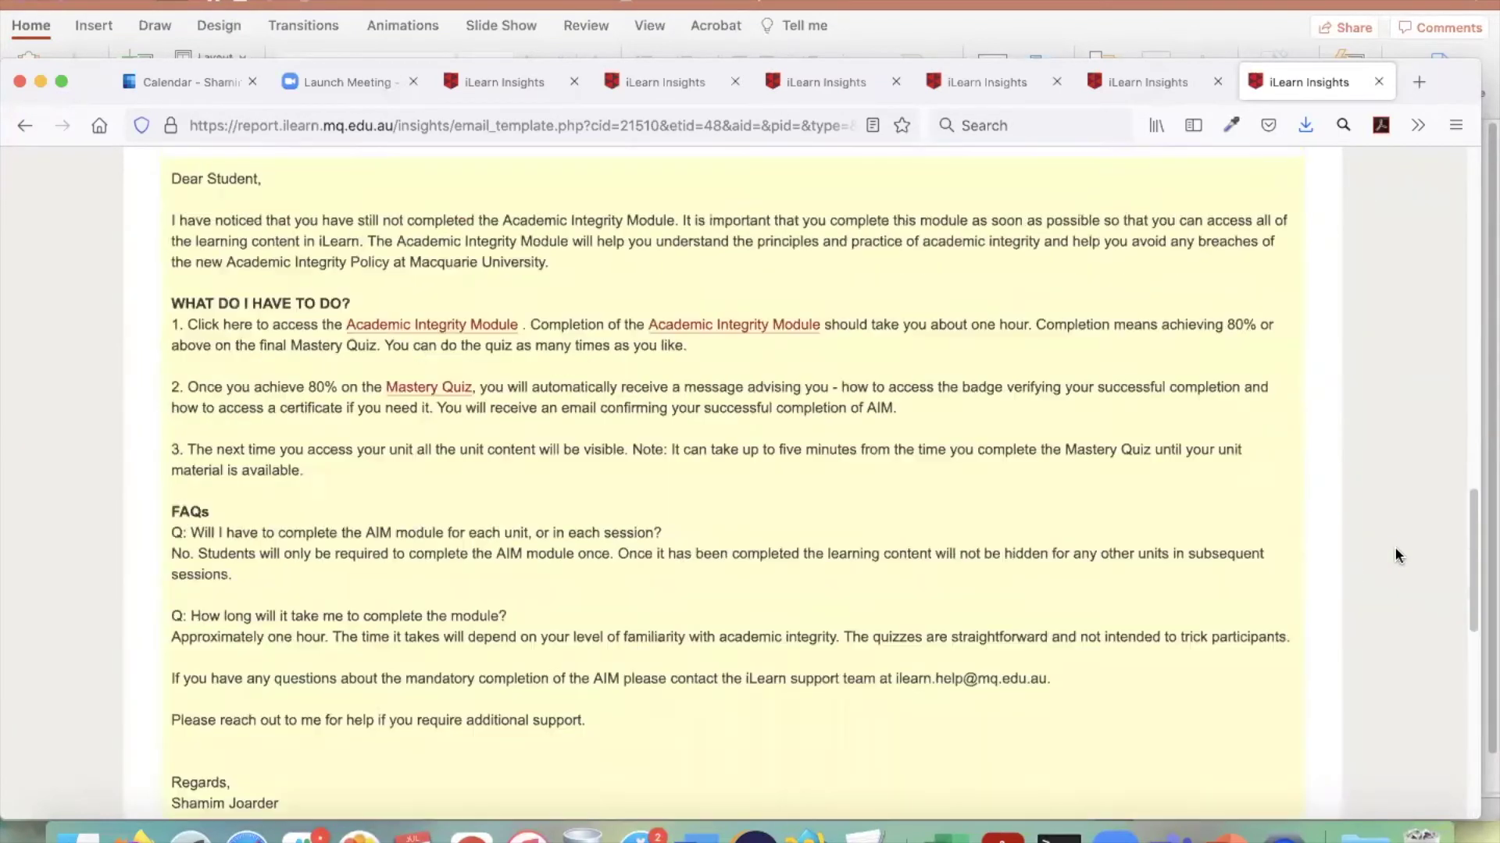
pyautogui.scroll(6, 1384, 549)
pyautogui.scroll(-4, 1384, 547)
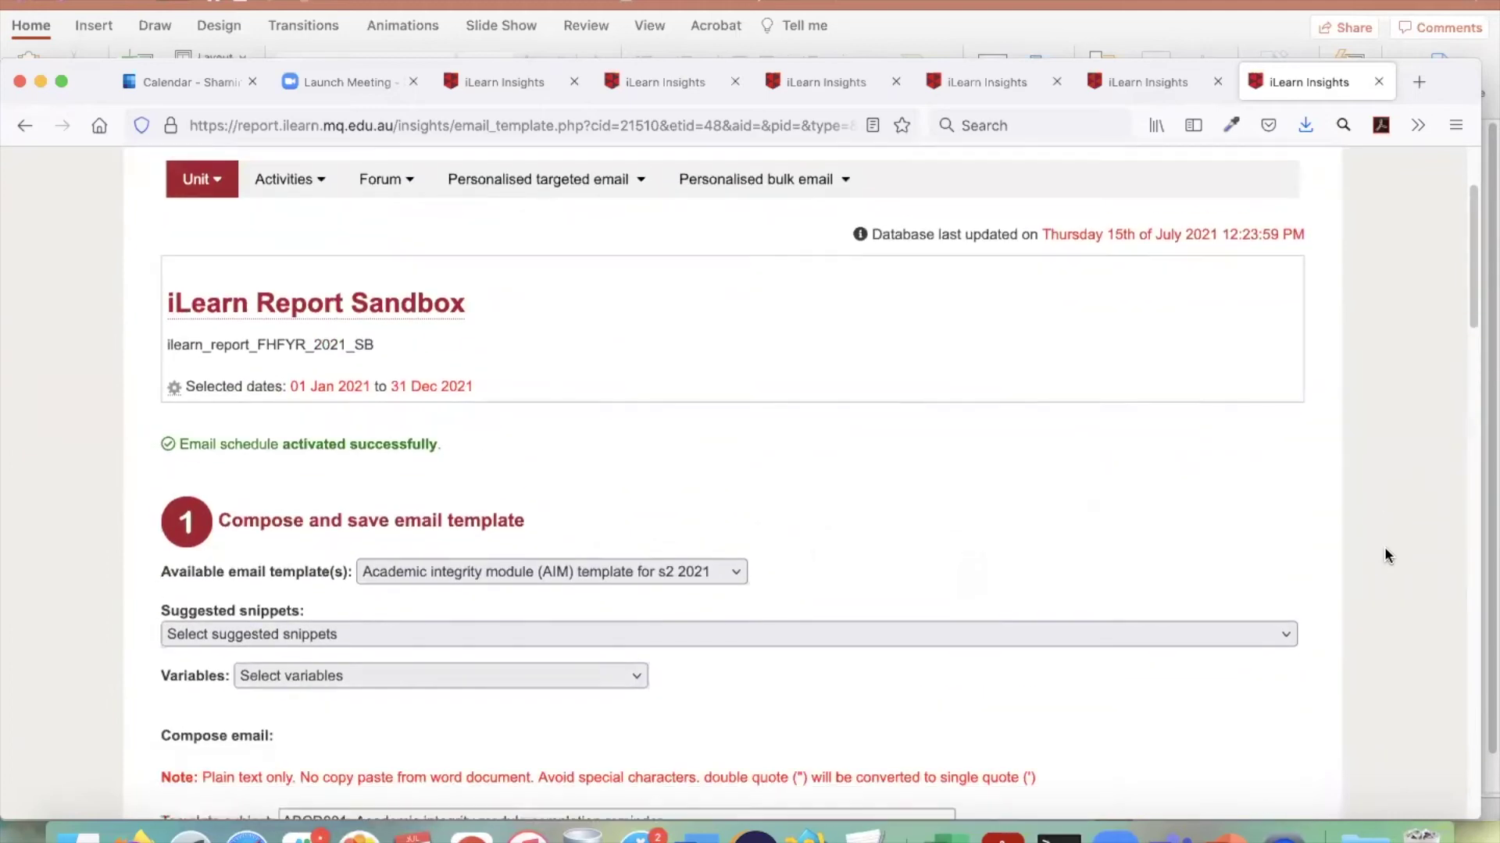
pyautogui.scroll(2, 1384, 555)
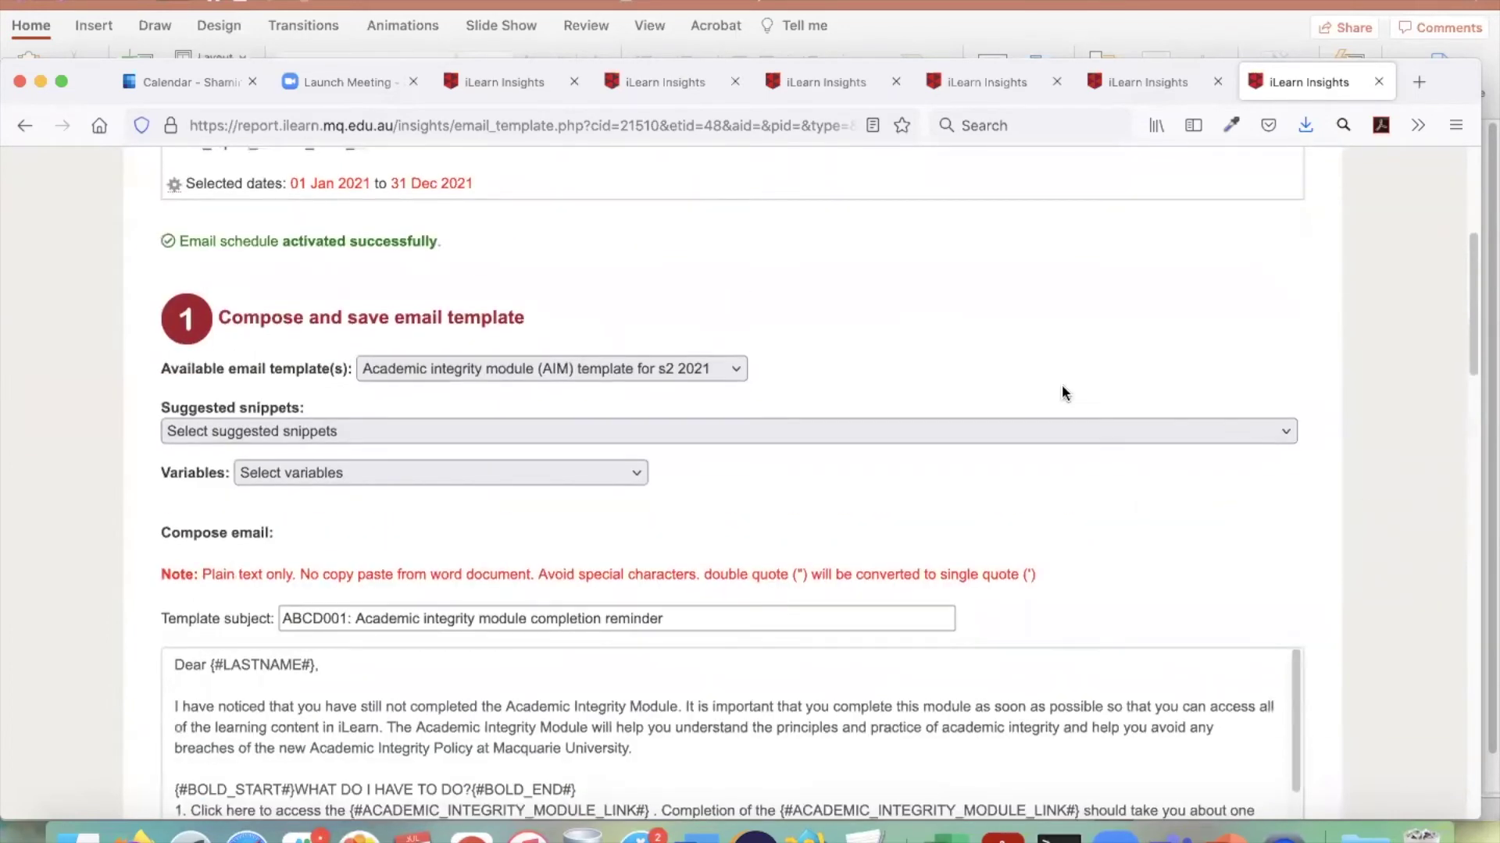
pyautogui.scroll(7, 1001, 397)
pyautogui.scroll(-10, 993, 422)
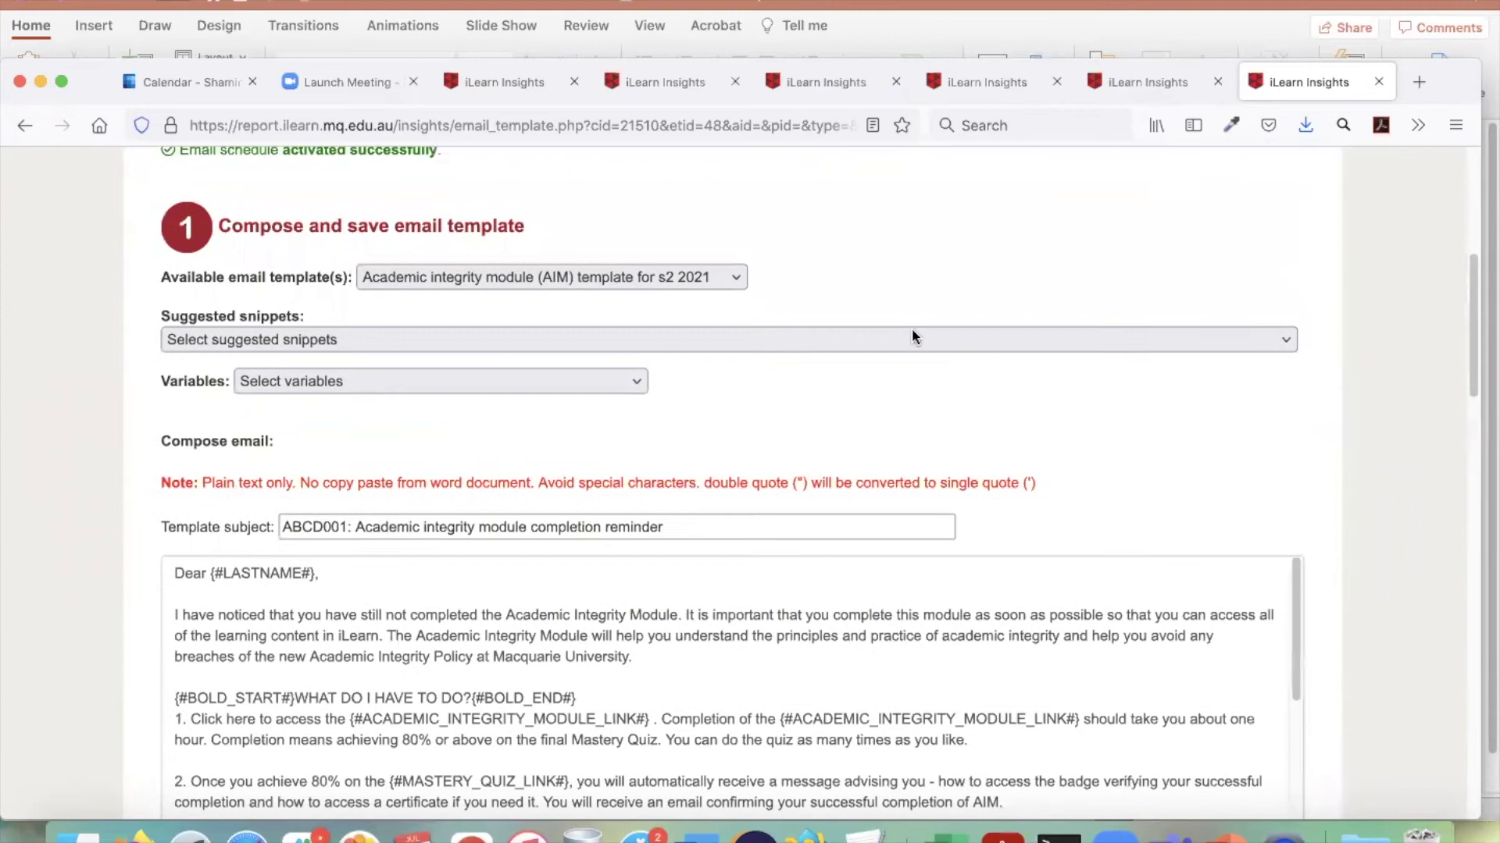
pyautogui.click(610, 275)
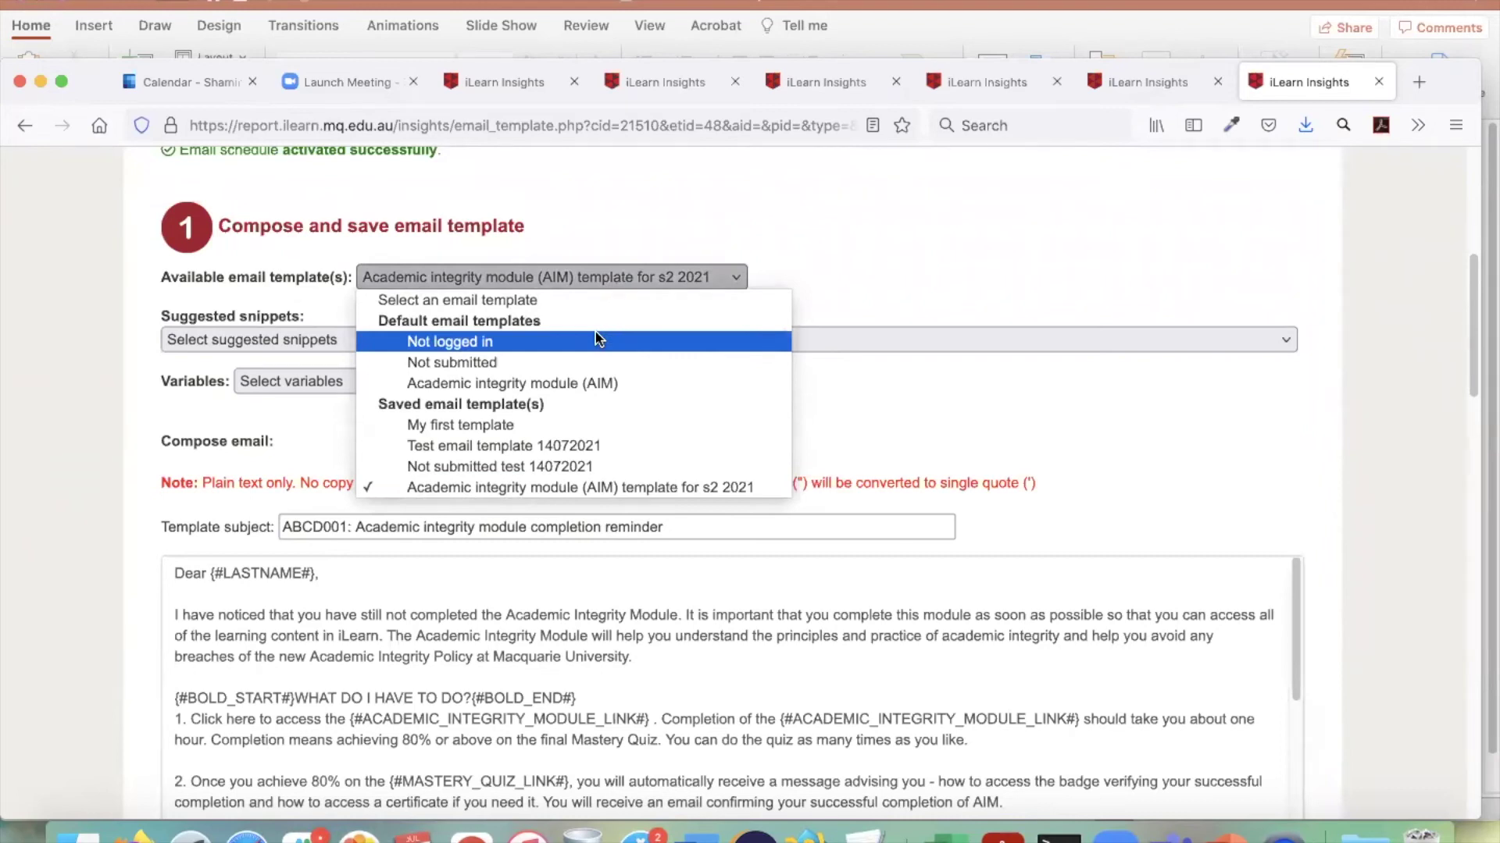
pyautogui.click(556, 361)
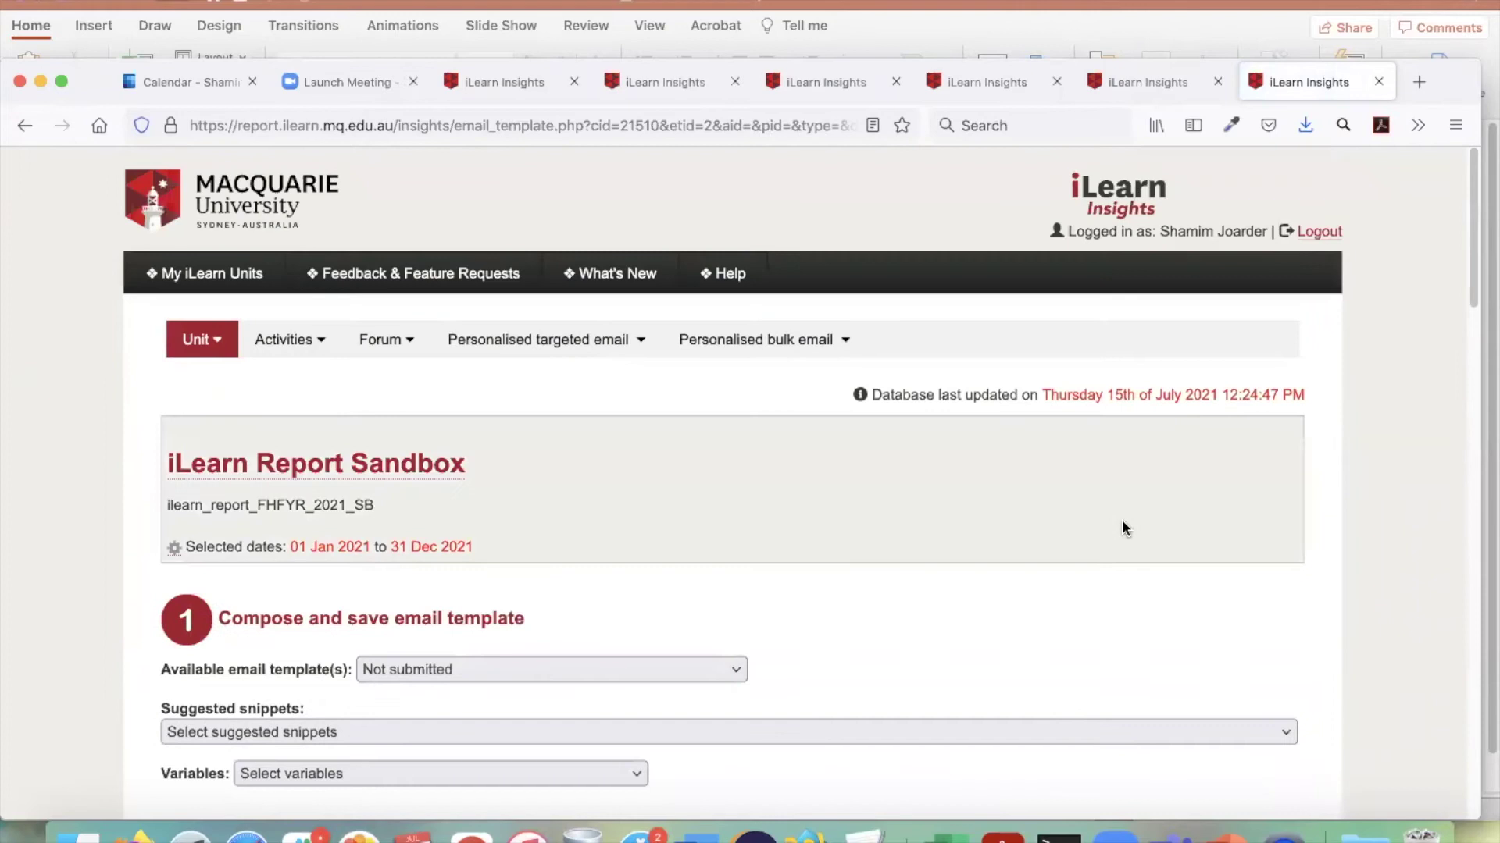
# - Save the loaded template as a new email template named Not submitted test
pyautogui.scroll(-10, 1416, 491)
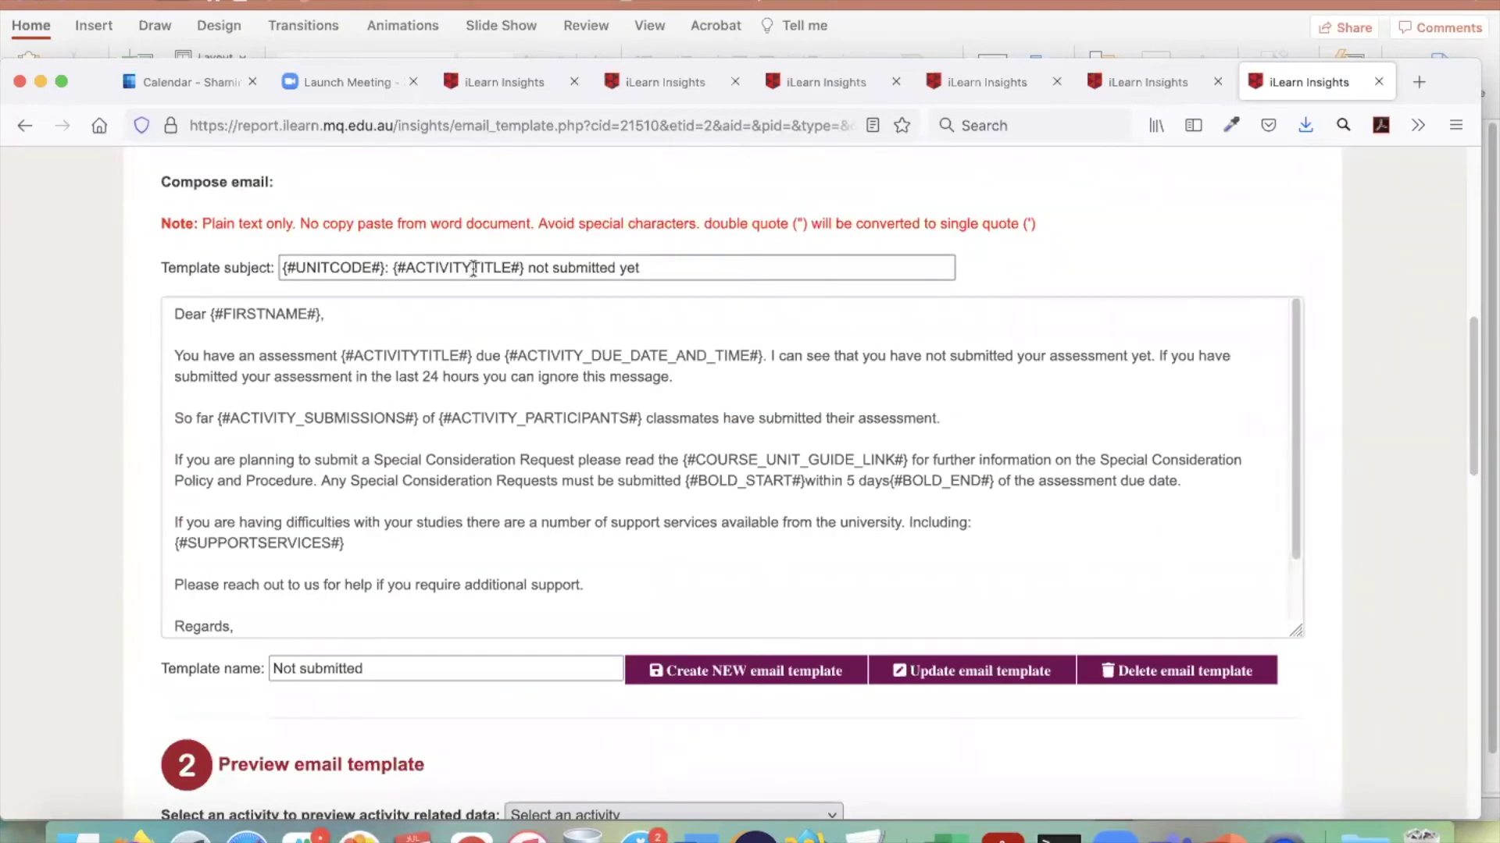
pyautogui.click(418, 660)
pyautogui.write('test')
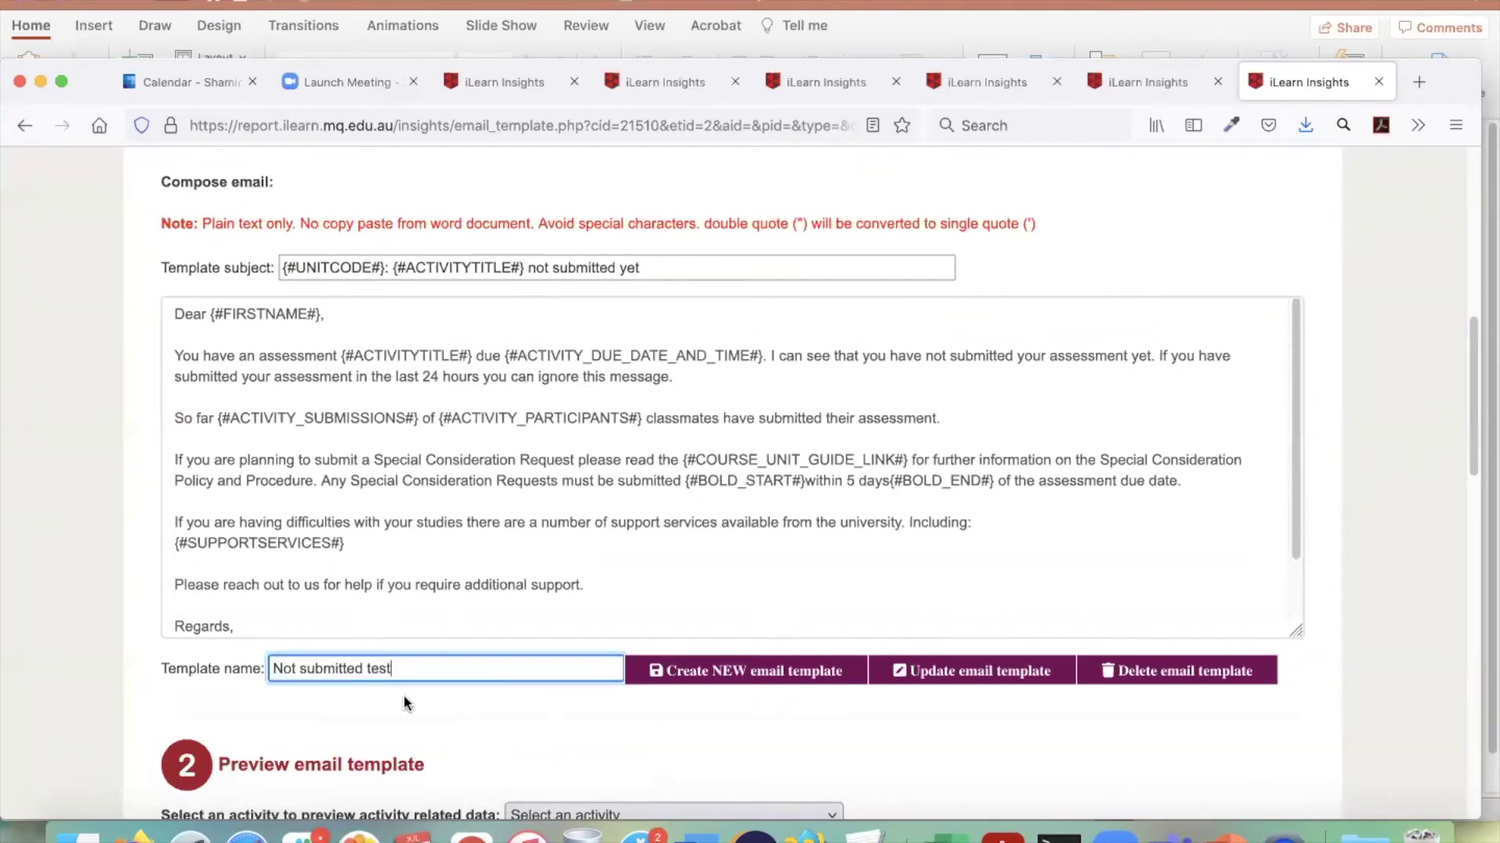
pyautogui.click(758, 681)
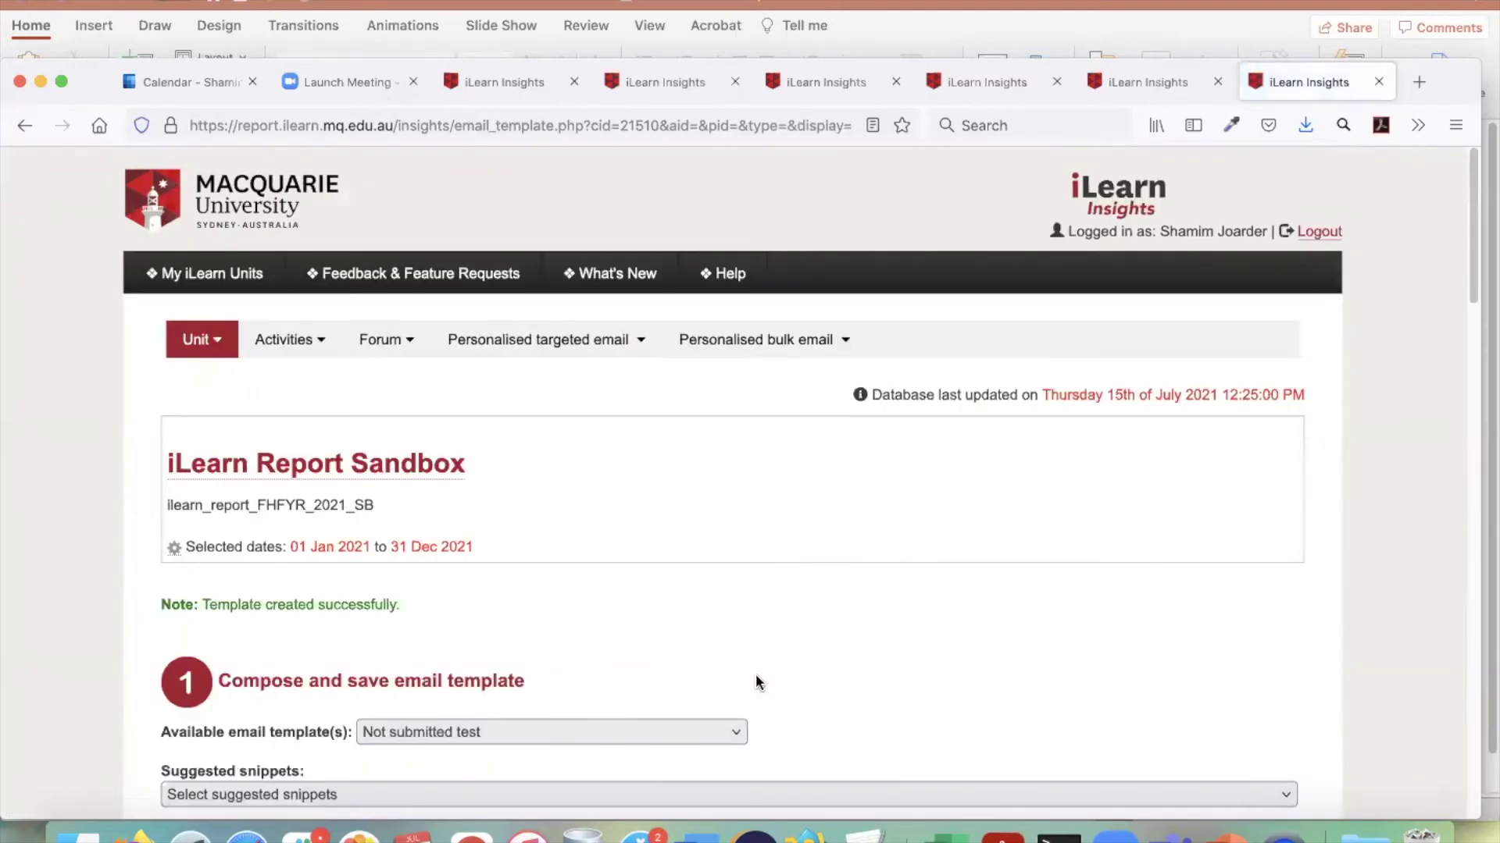
# - Preview the Not submitted test template with the activity data of Assignment 1 and read through the email
pyautogui.scroll(-15, 1320, 608)
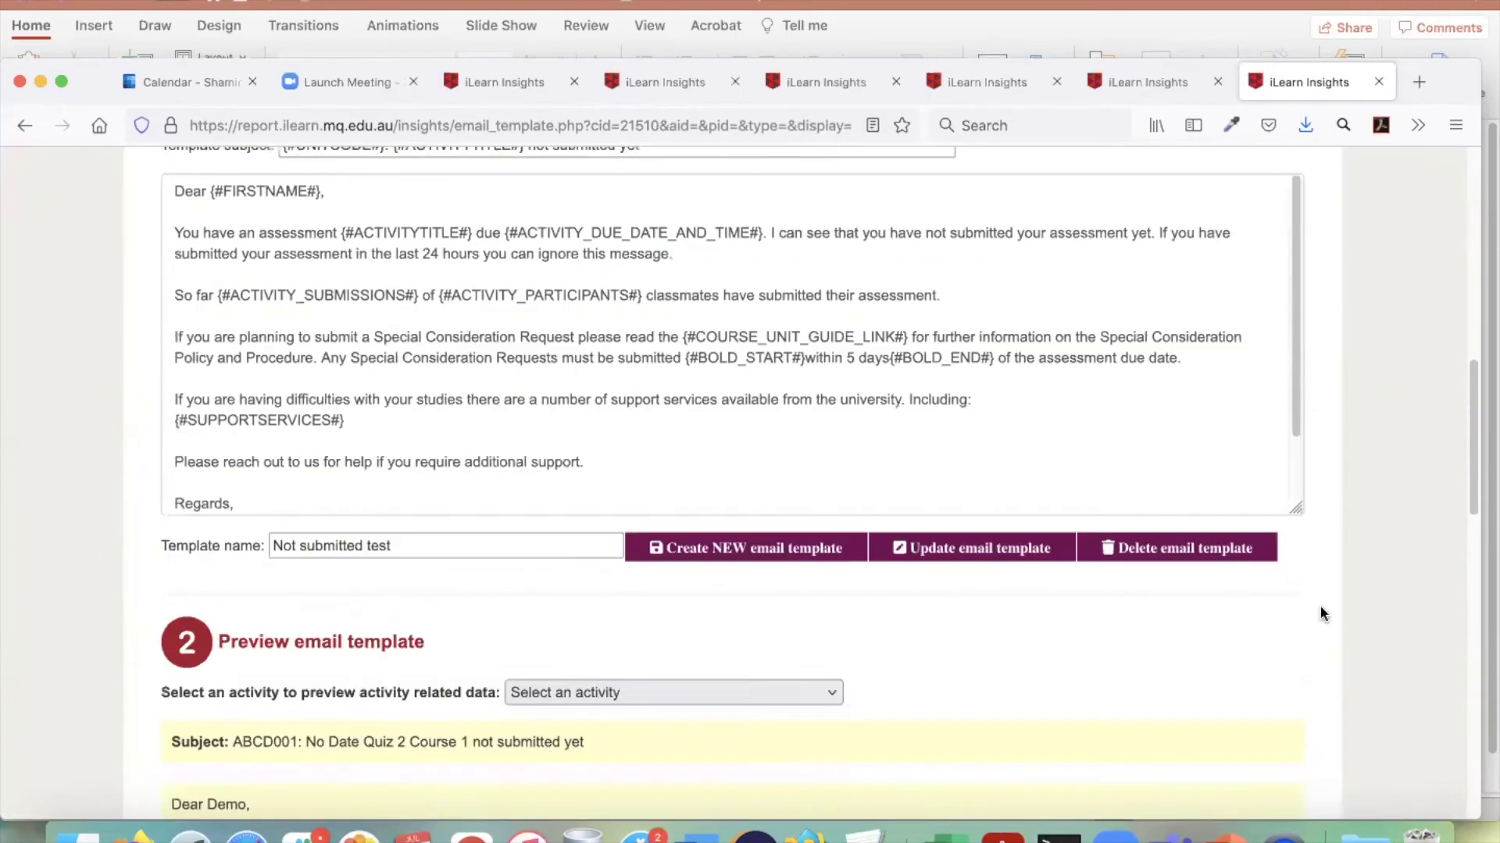
pyautogui.scroll(-5, 1375, 607)
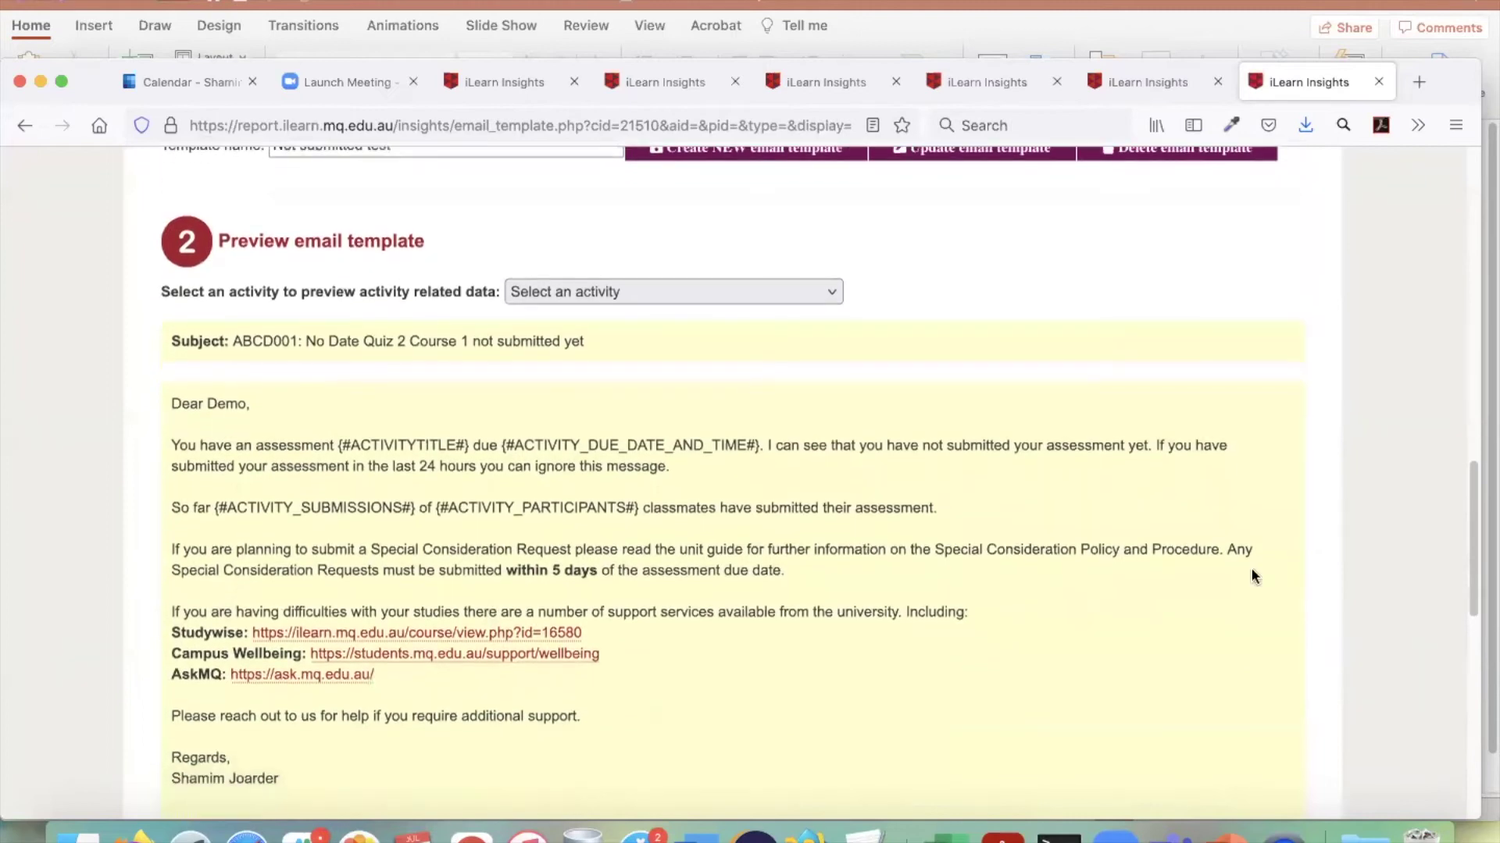
pyautogui.scroll(-2, 391, 527)
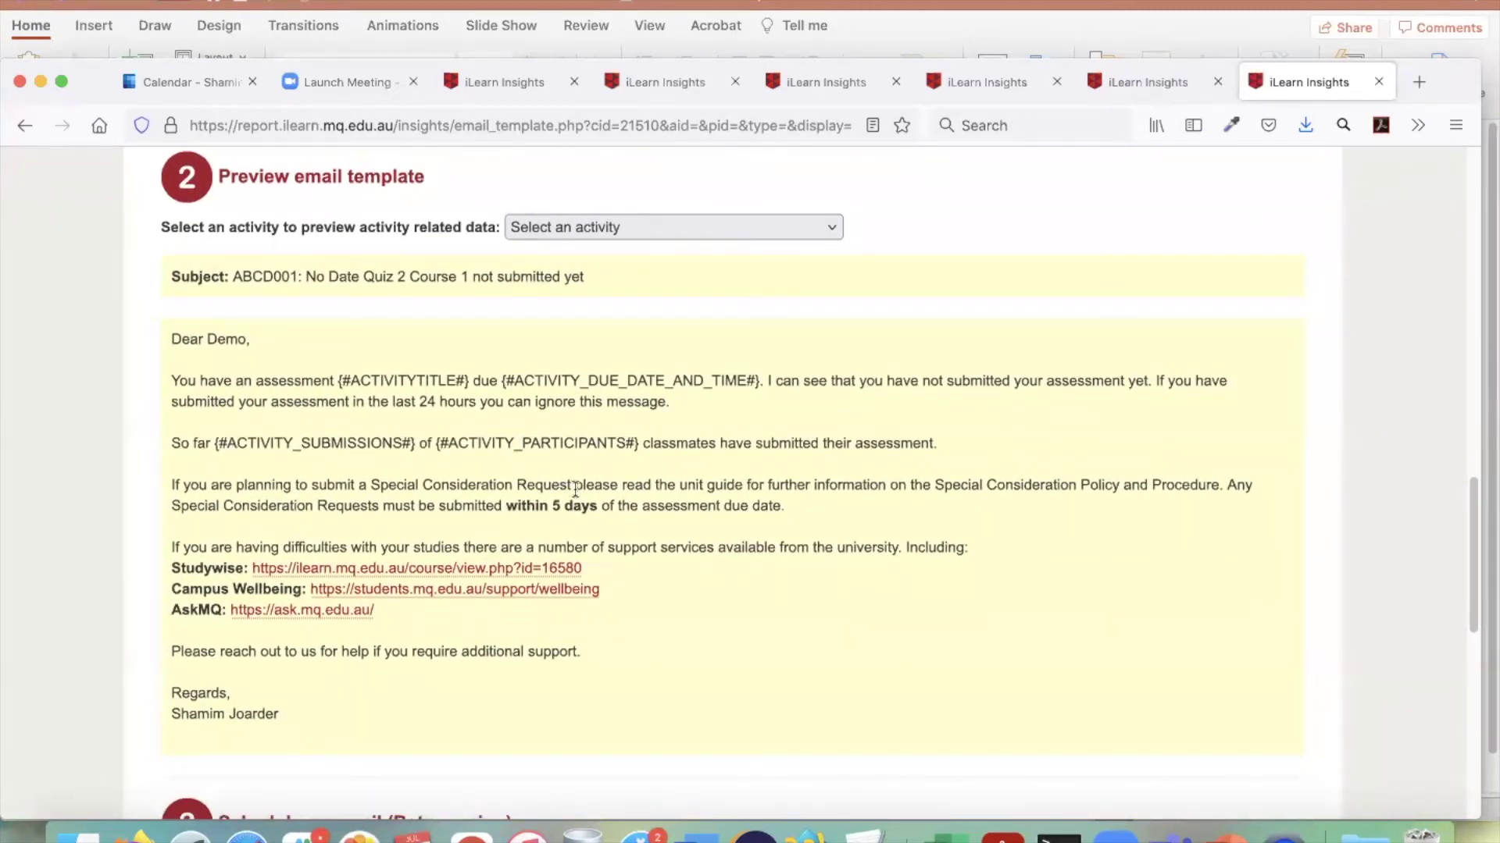
pyautogui.moveTo(337, 380); pyautogui.dragTo(470, 380)
pyautogui.click(656, 235)
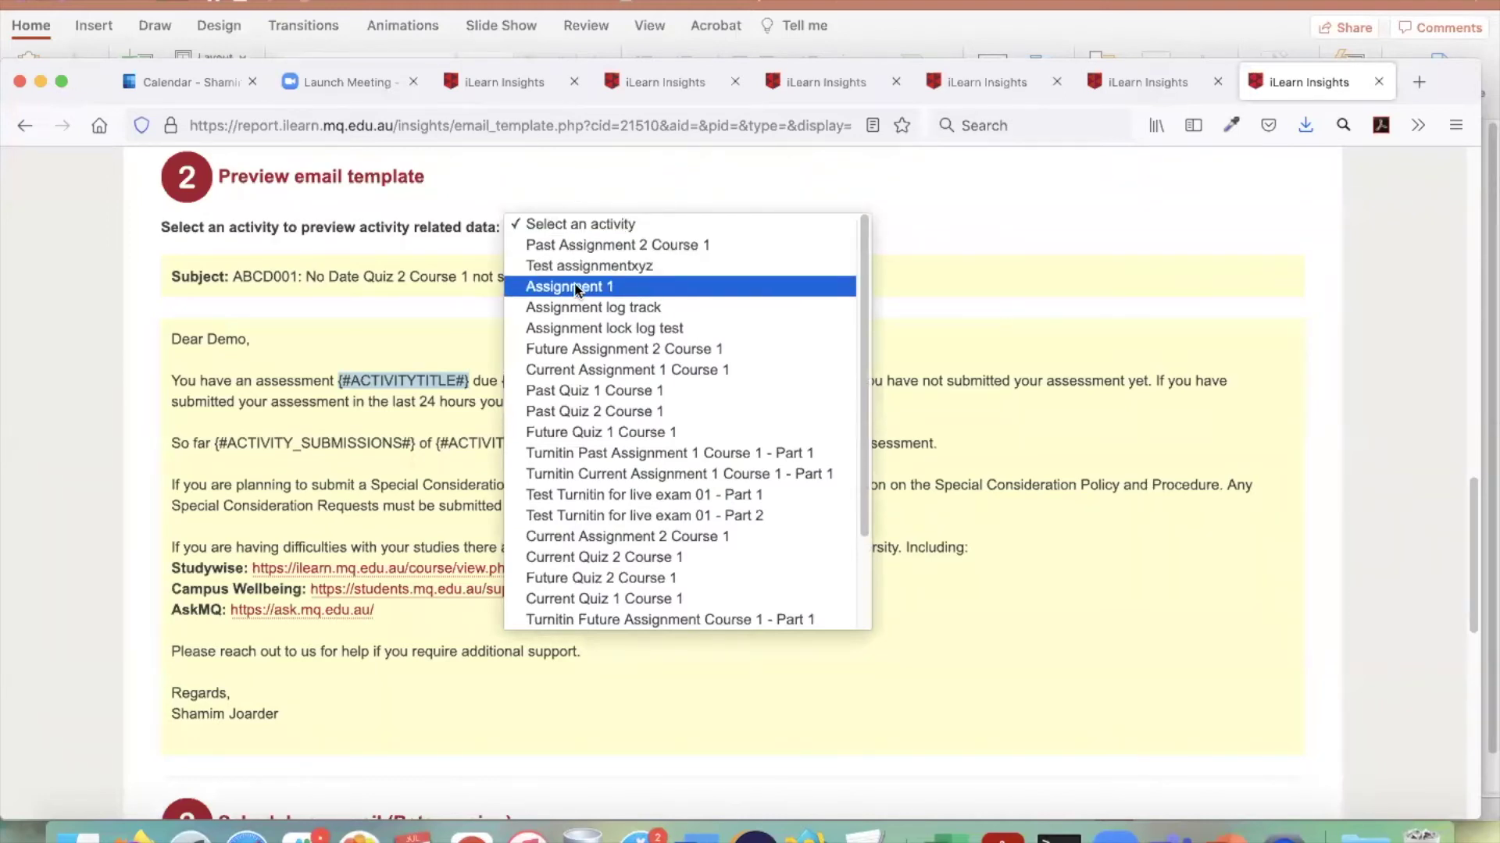
pyautogui.click(625, 286)
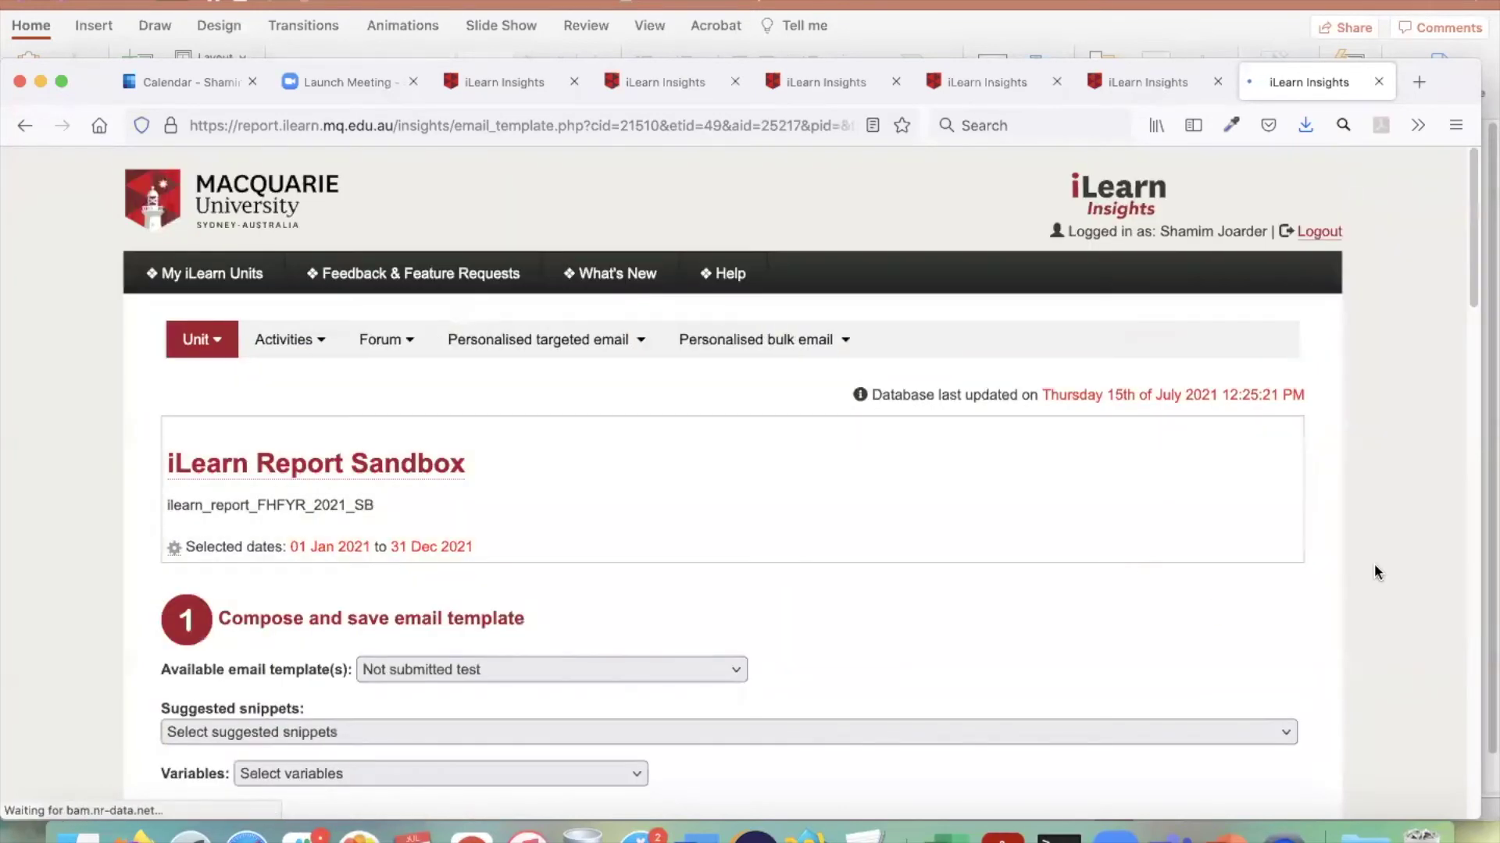
pyautogui.scroll(-15, 1399, 574)
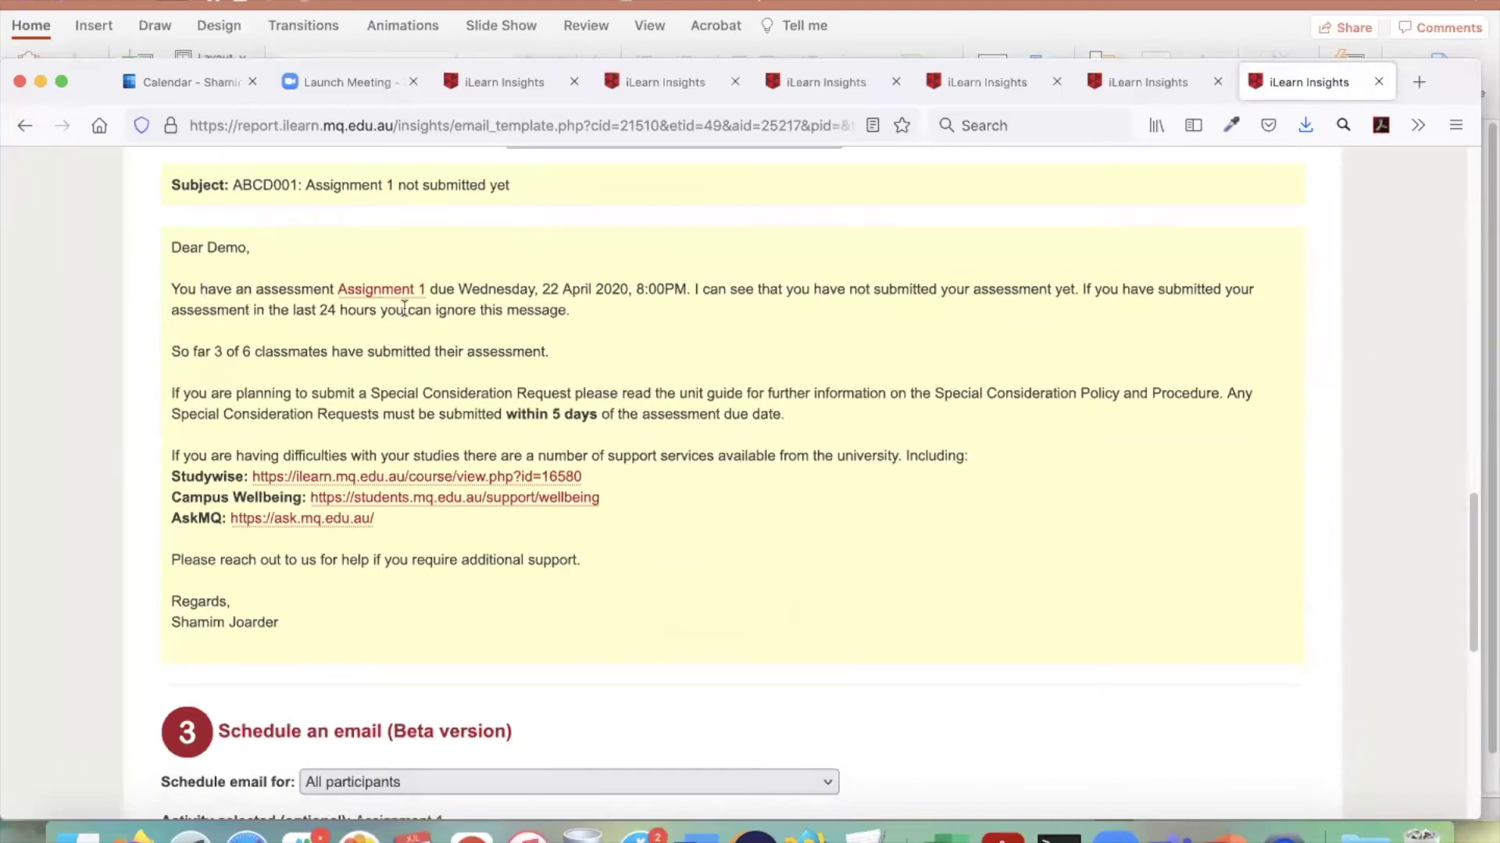
pyautogui.scroll(1, 547, 305)
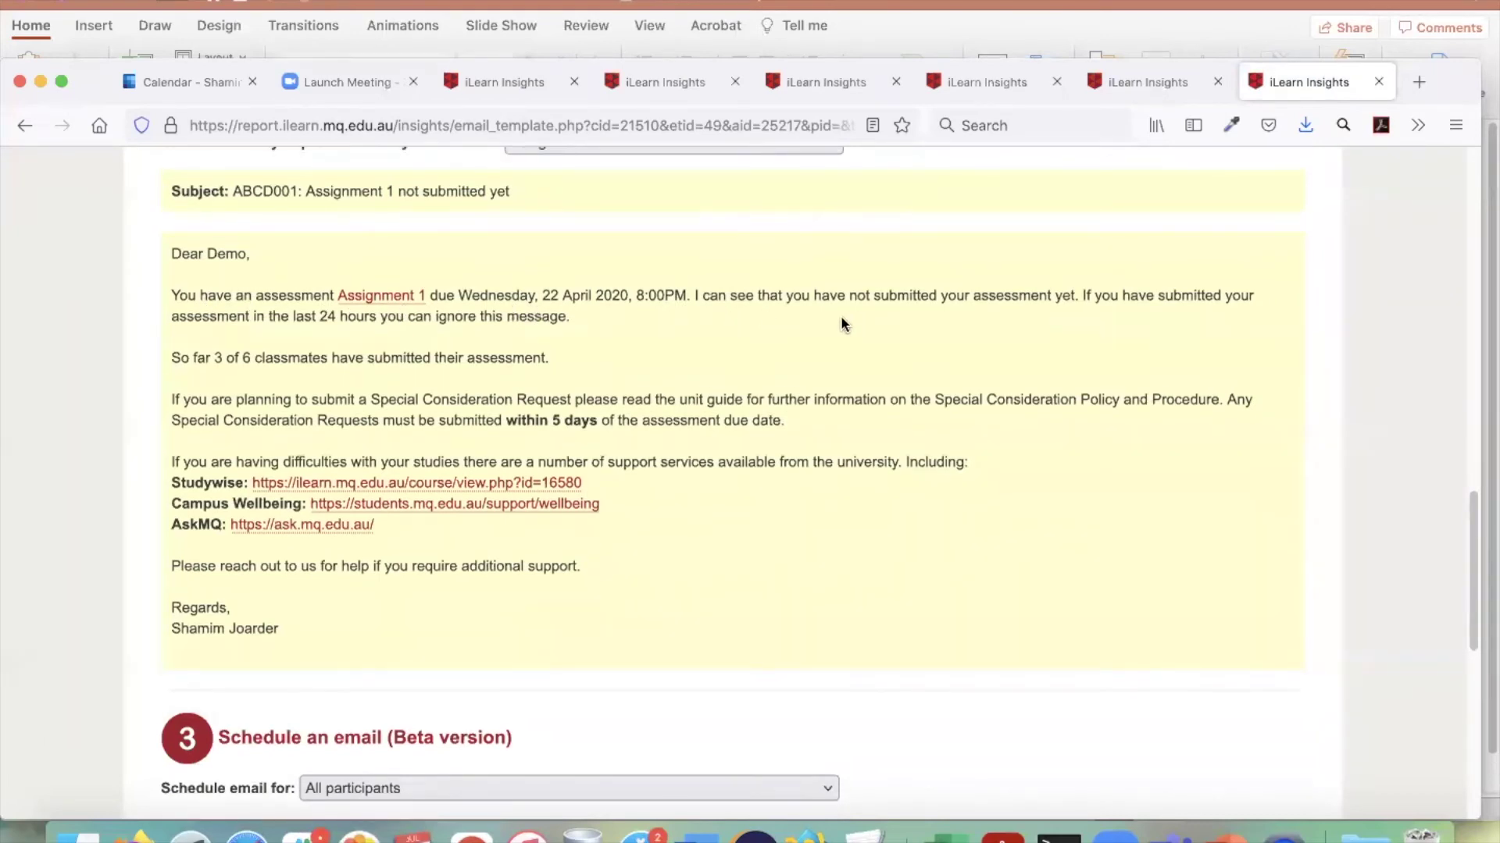
pyautogui.scroll(-1, 706, 405)
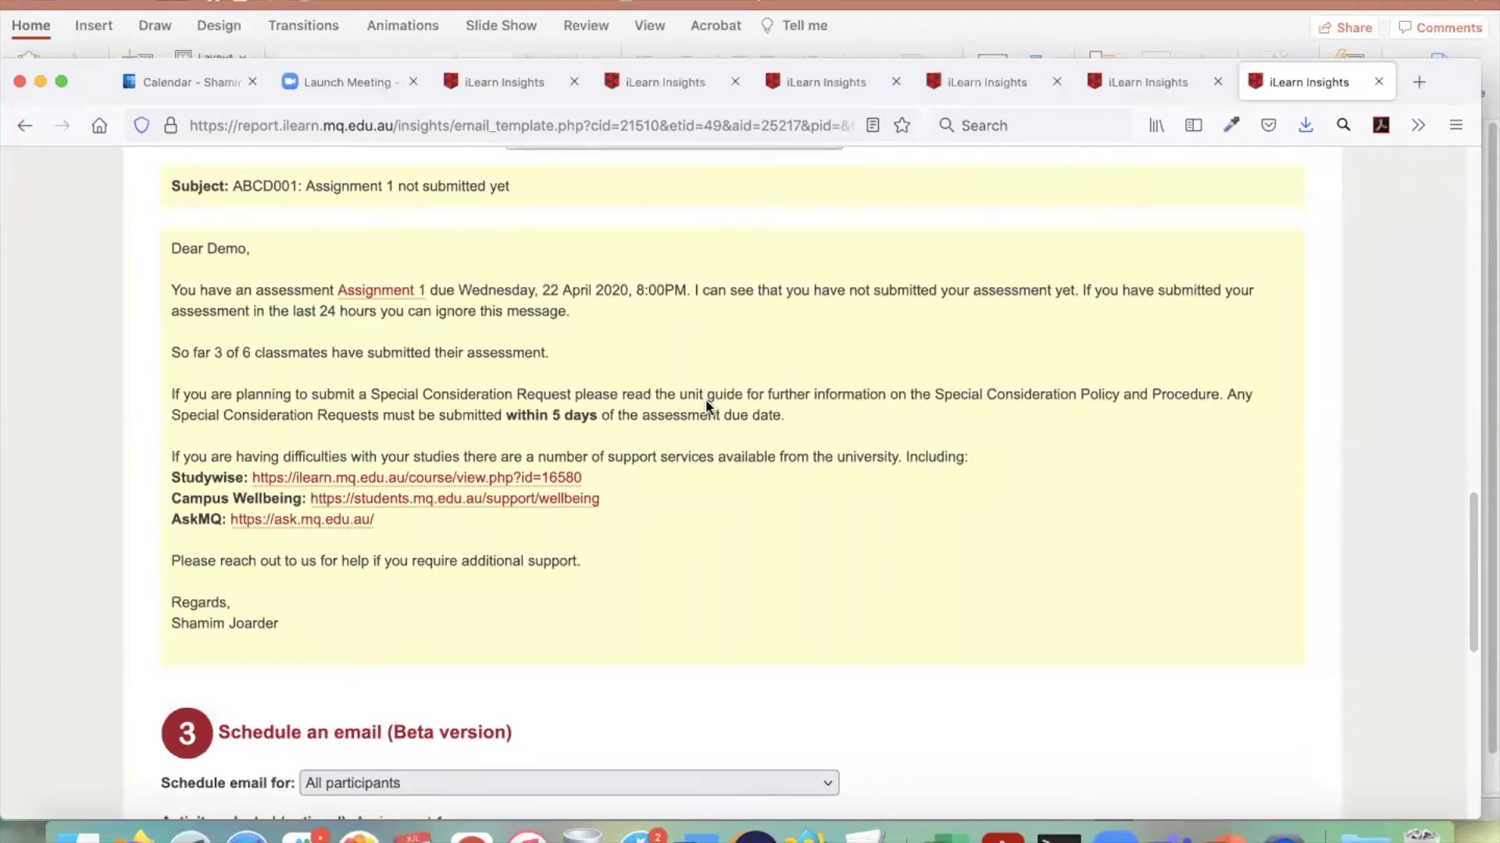
# - Set the scheduled email's recipients to all participants who have not submitted an activity
pyautogui.scroll(-5, 734, 400)
pyautogui.scroll(-2, 895, 381)
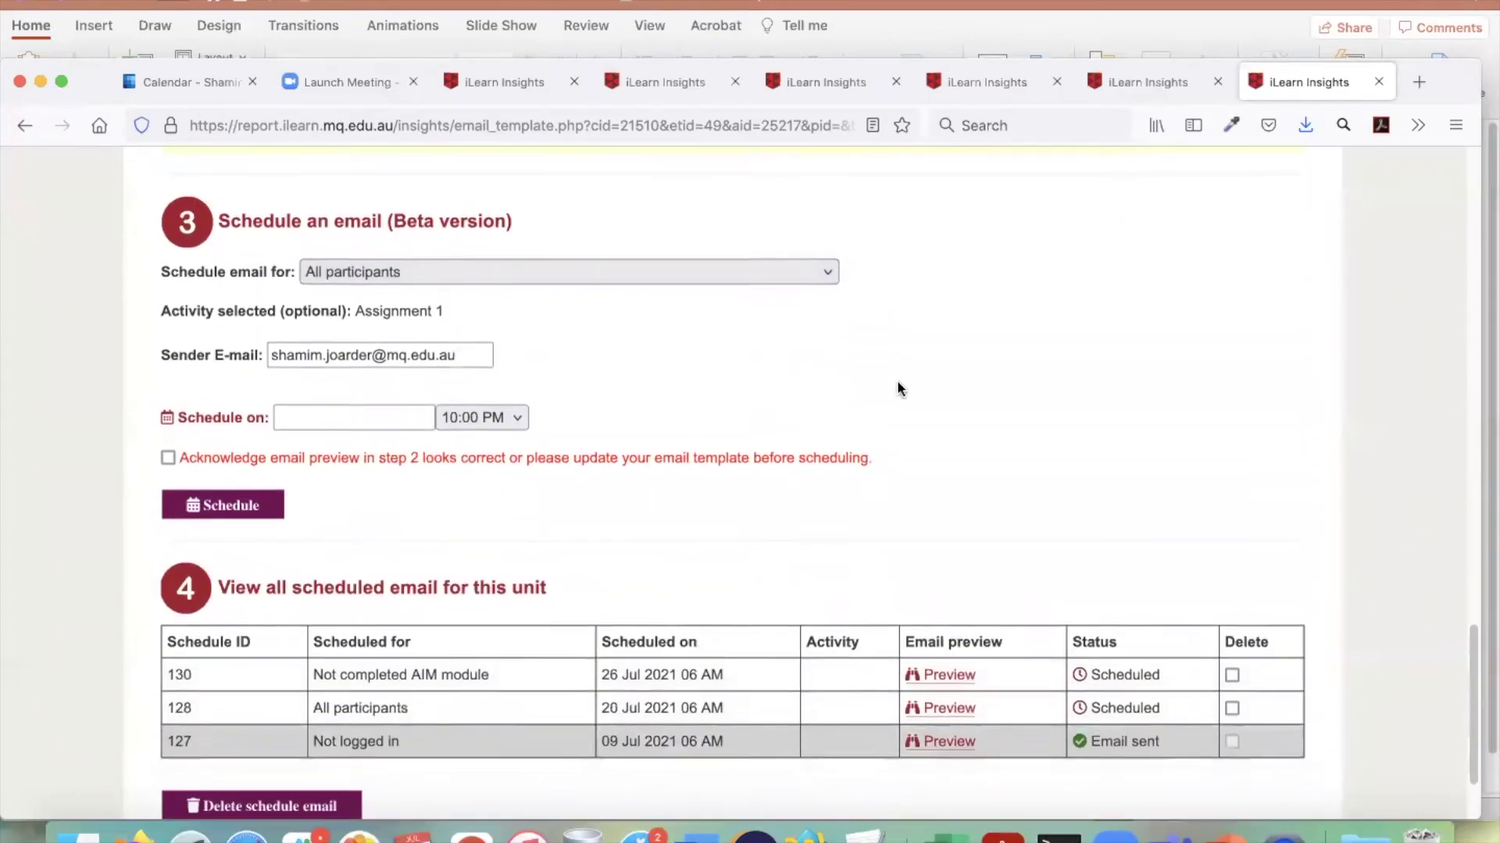
pyautogui.click(402, 271)
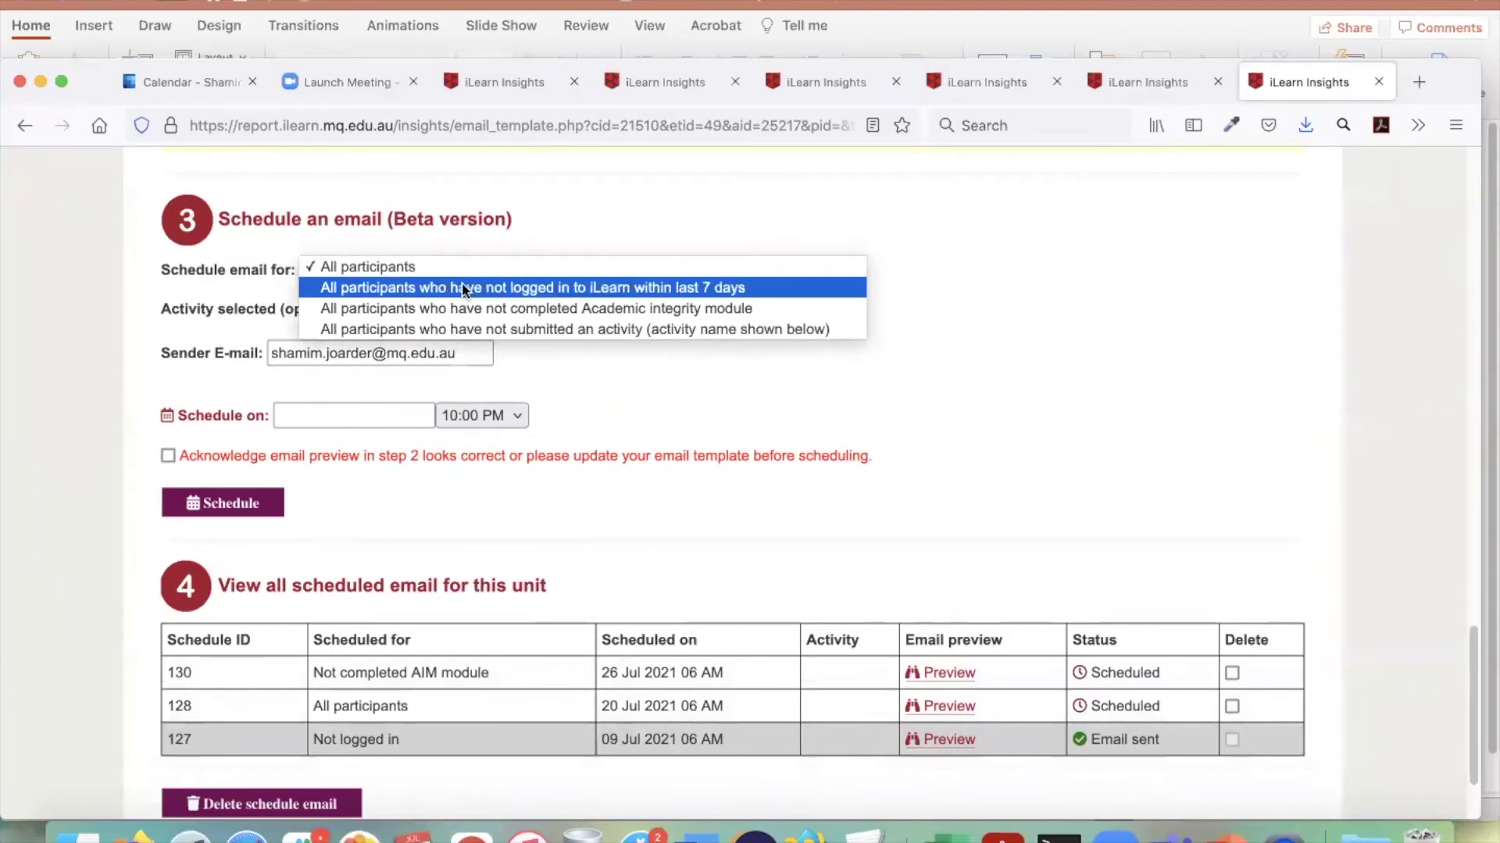
pyautogui.click(663, 331)
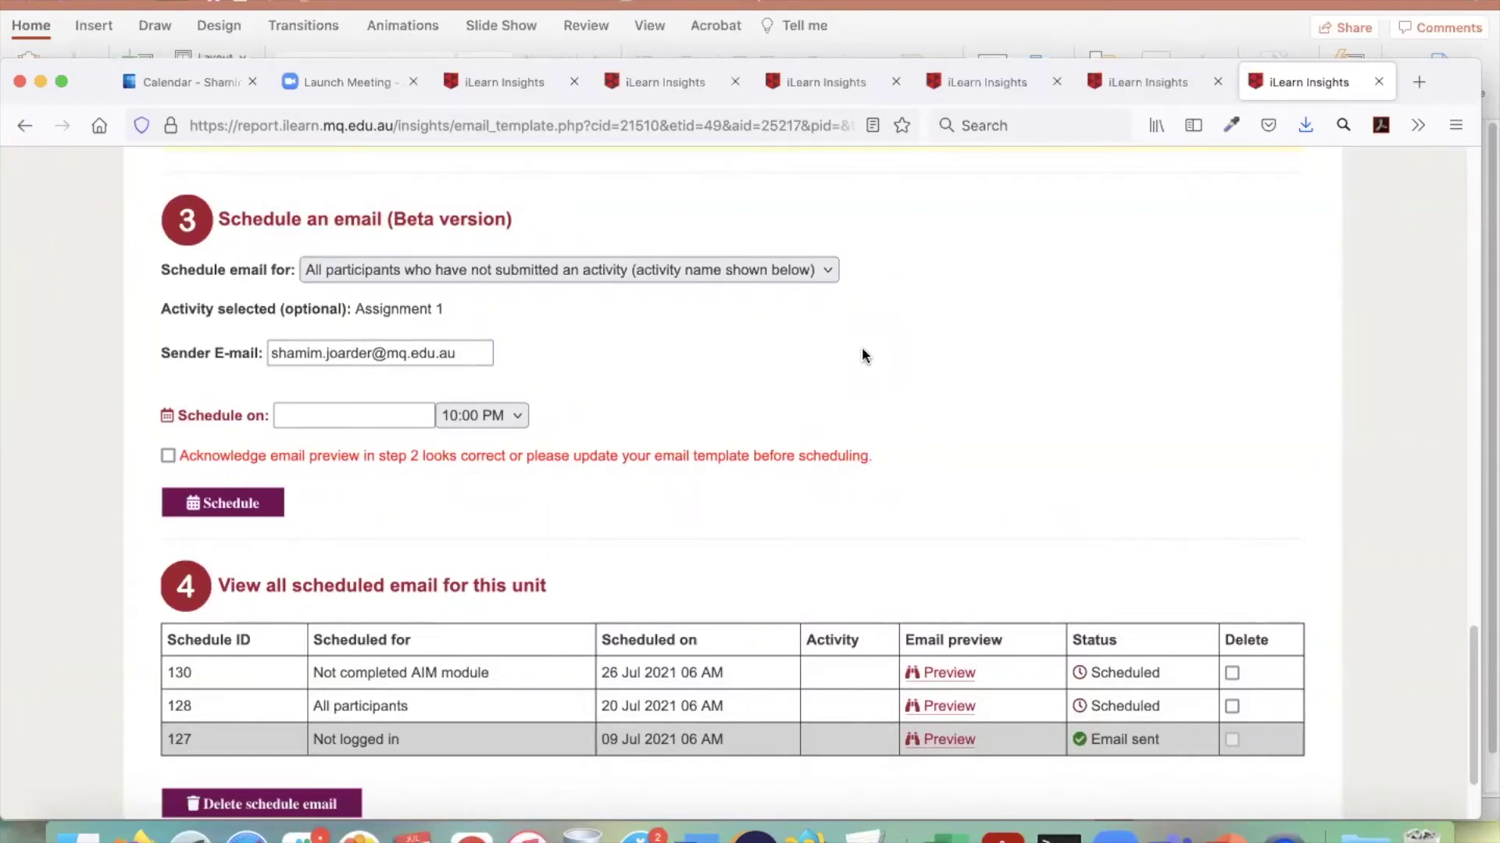
# - Acknowledge the email preview and schedule the Assignment 1 reminder for 30-07-2021 at 10:00 PM
pyautogui.scroll(-2, 1007, 316)
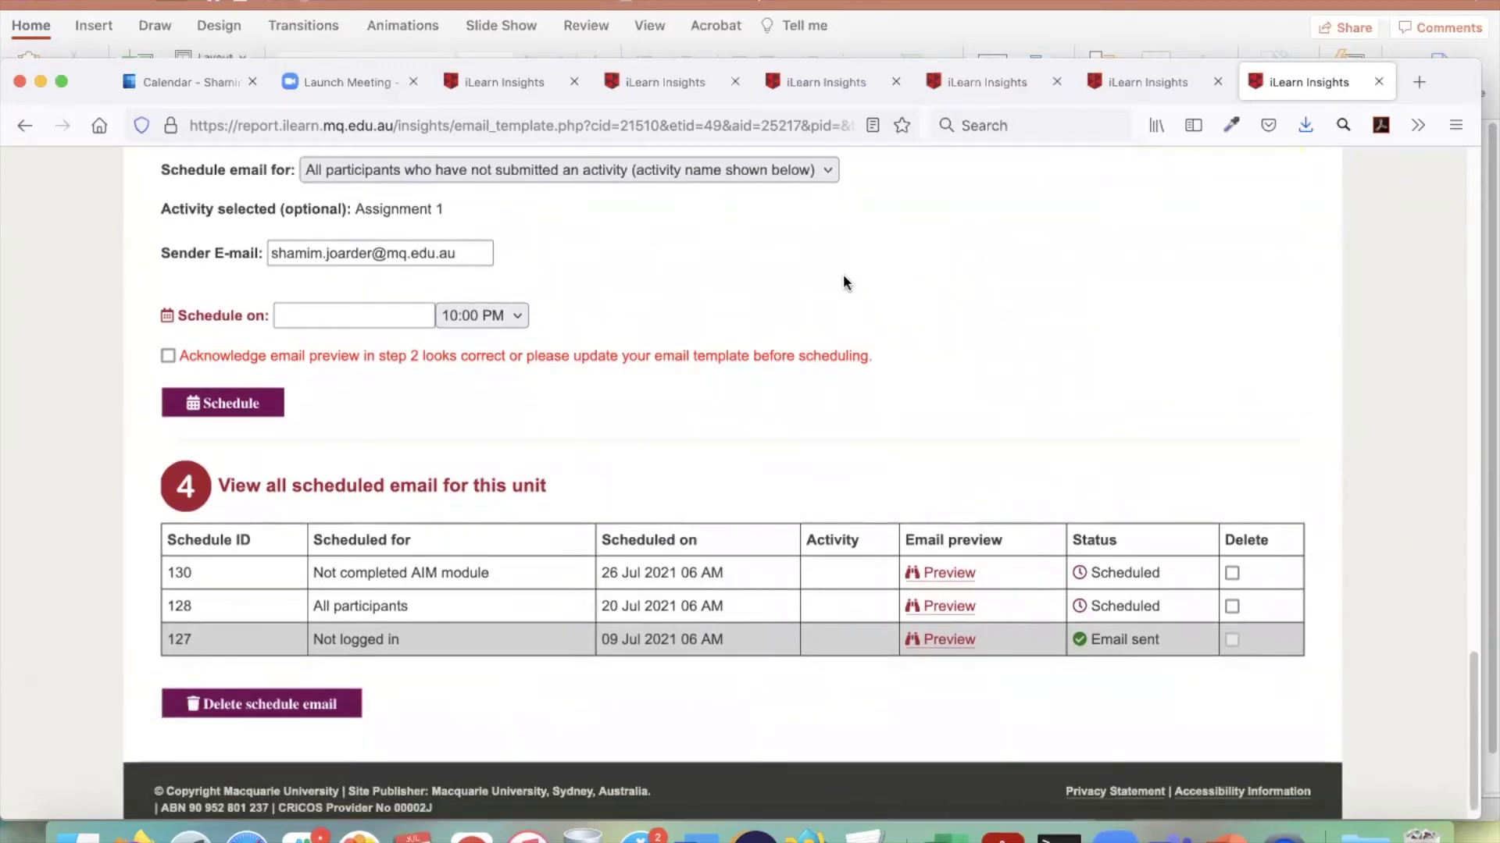
pyautogui.moveTo(600, 573); pyautogui.dragTo(720, 570)
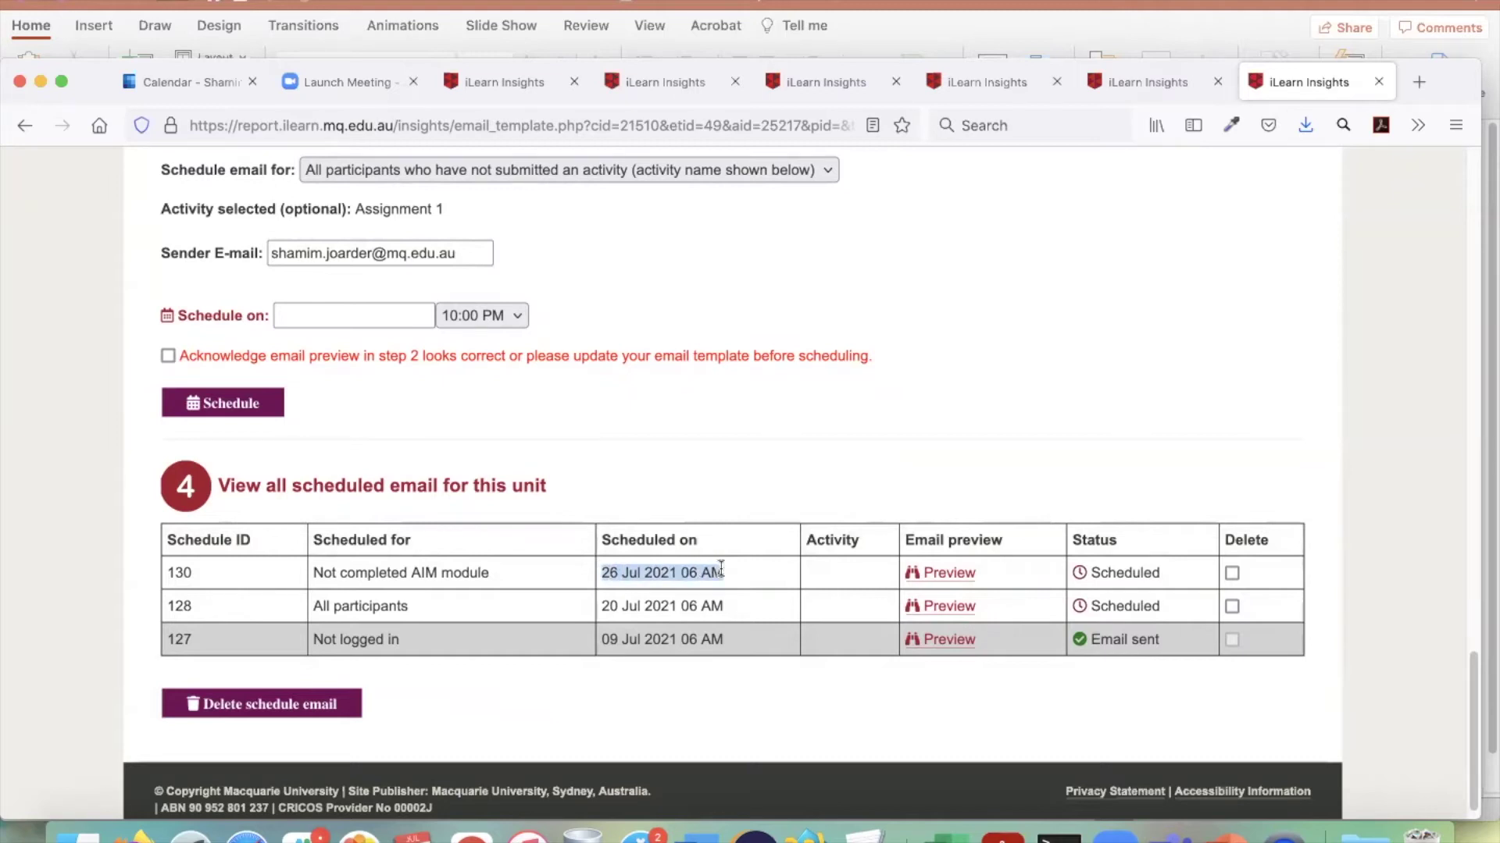
pyautogui.click(382, 309)
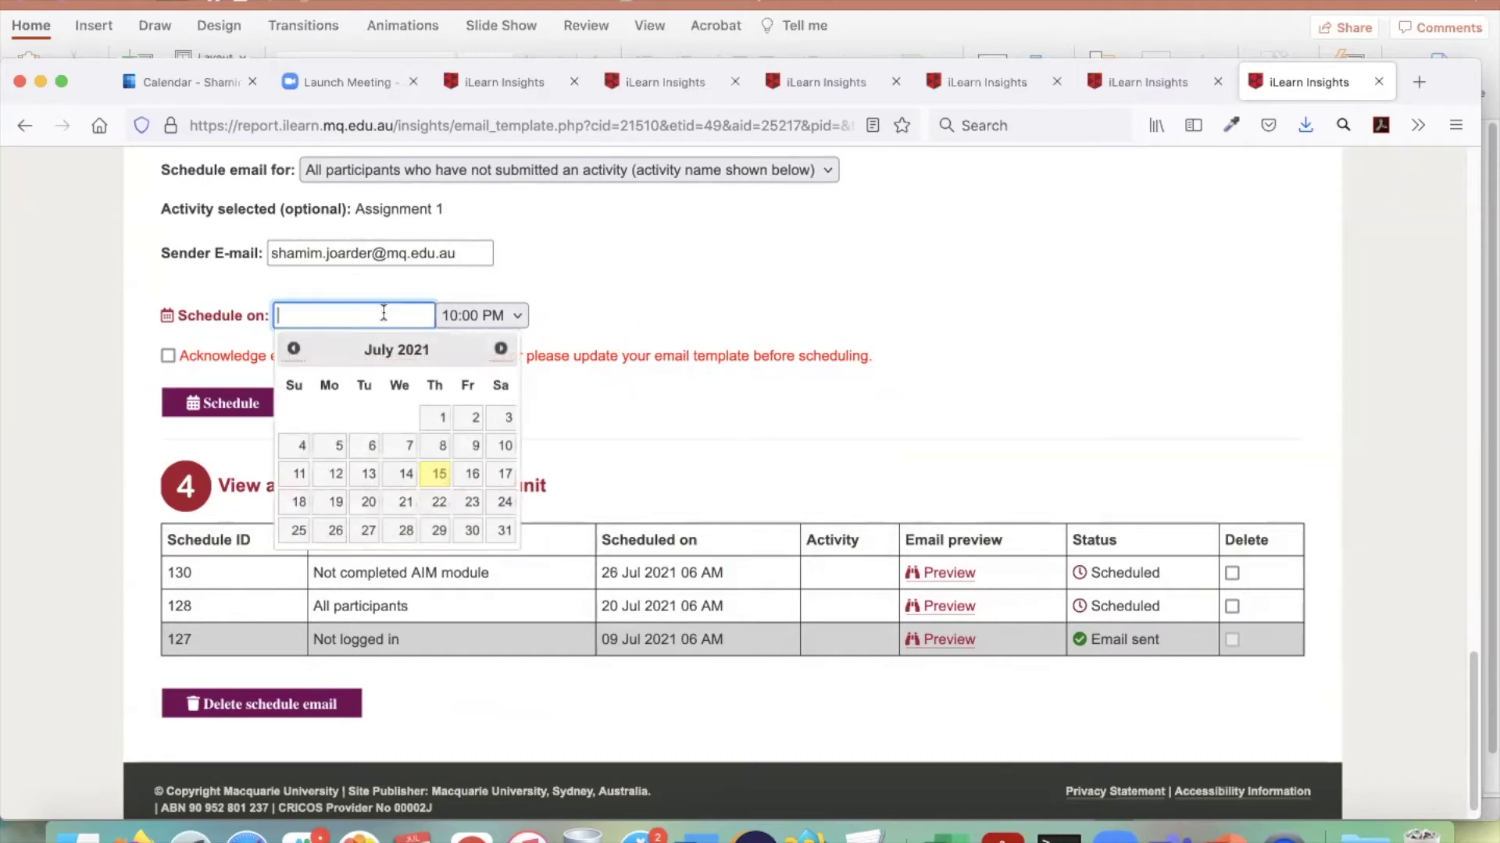
pyautogui.click(471, 530)
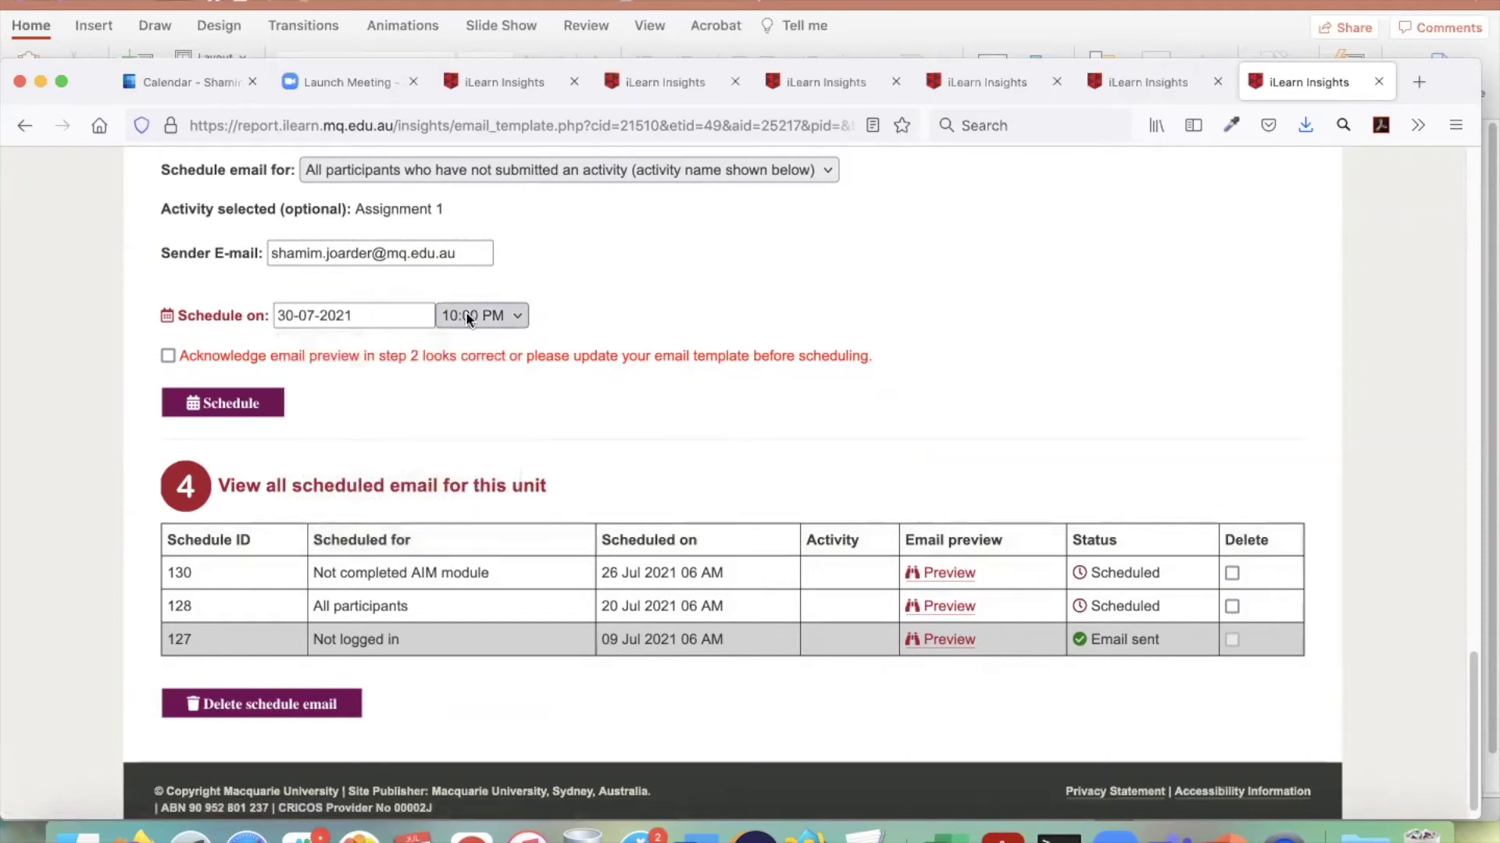
pyautogui.click(165, 355)
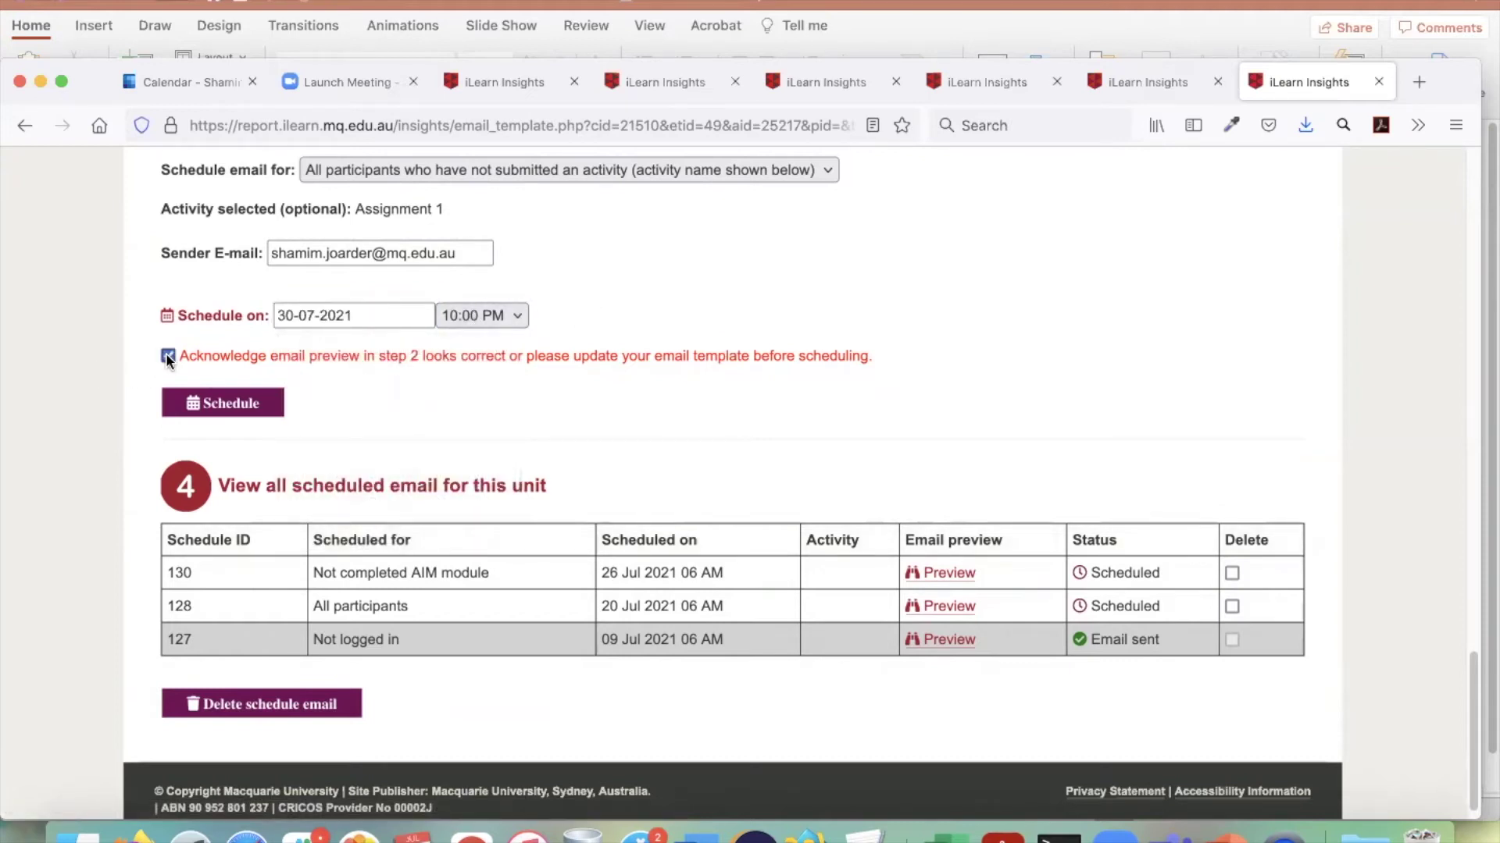
pyautogui.click(256, 410)
# - Examine the Assignment 1 reminder's email preview and activity in the scheduled email list
pyautogui.scroll(-20, 1211, 470)
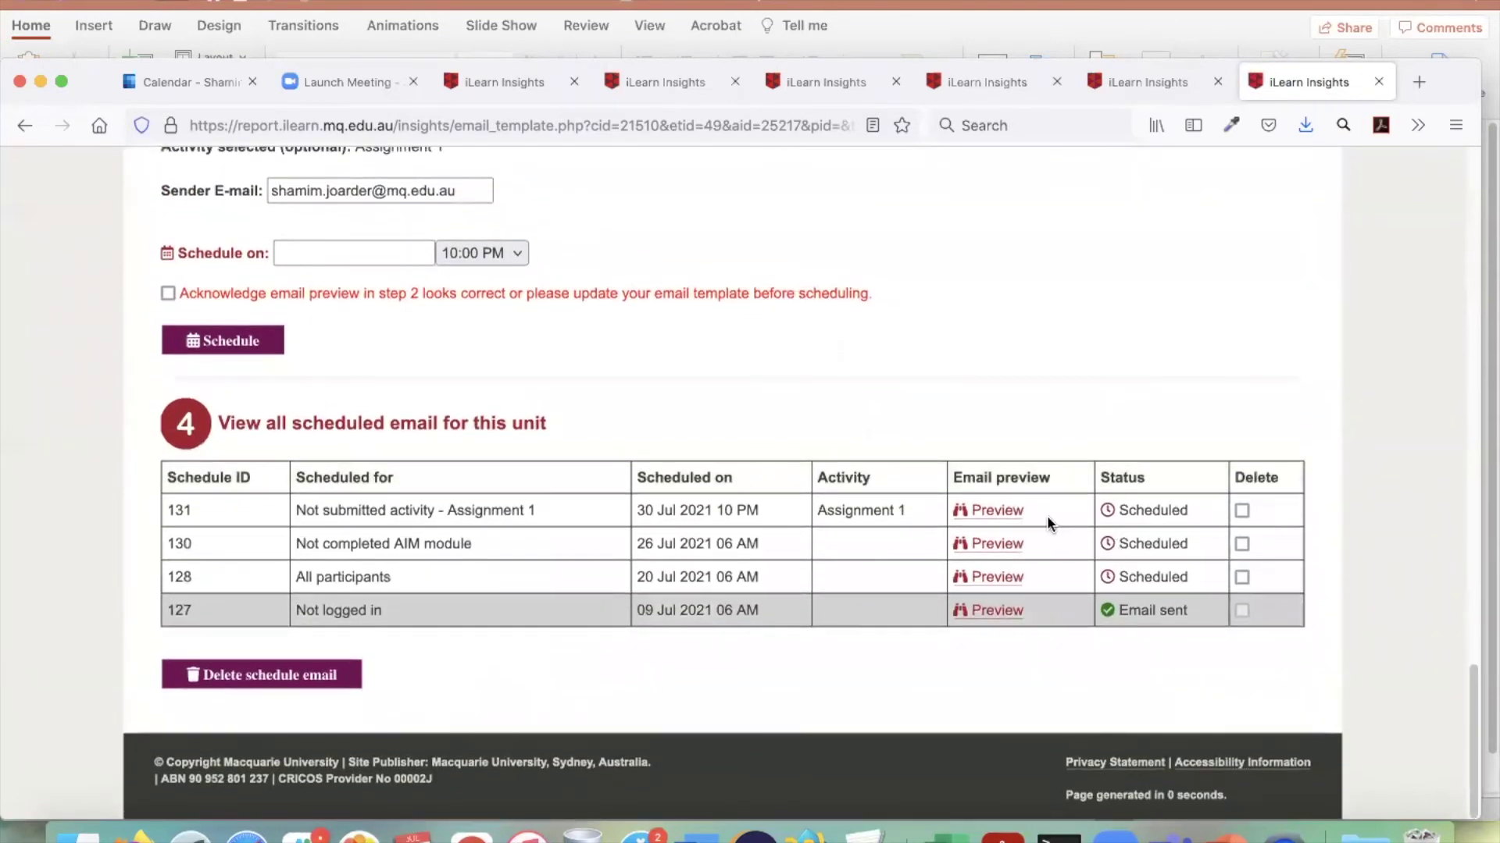
pyautogui.moveTo(992, 515)
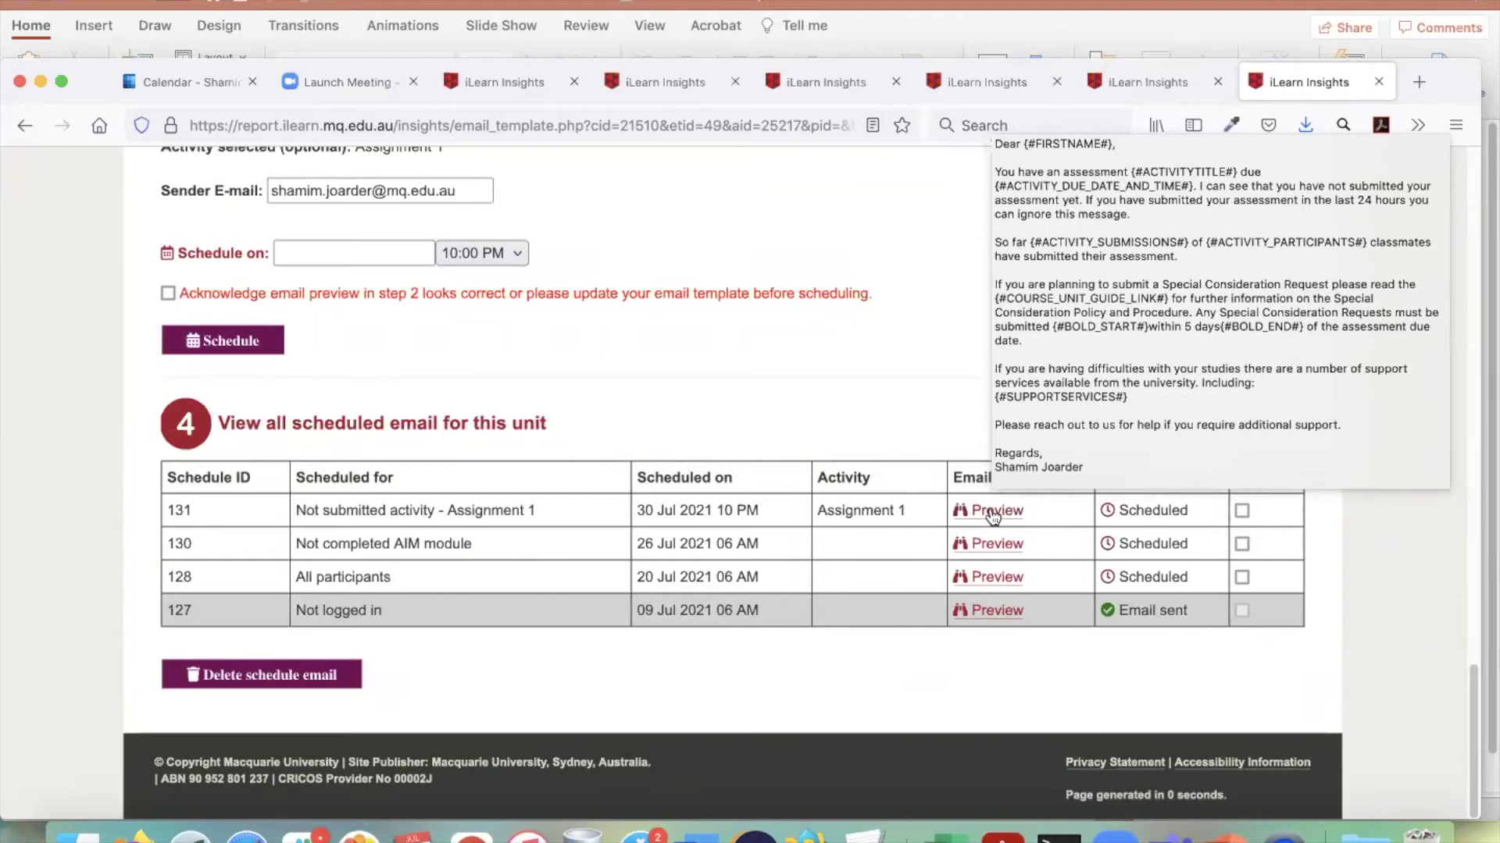
pyautogui.doubleClick(817, 512)
pyautogui.click(817, 512)
pyautogui.moveTo(907, 512); pyautogui.dragTo(818, 513)
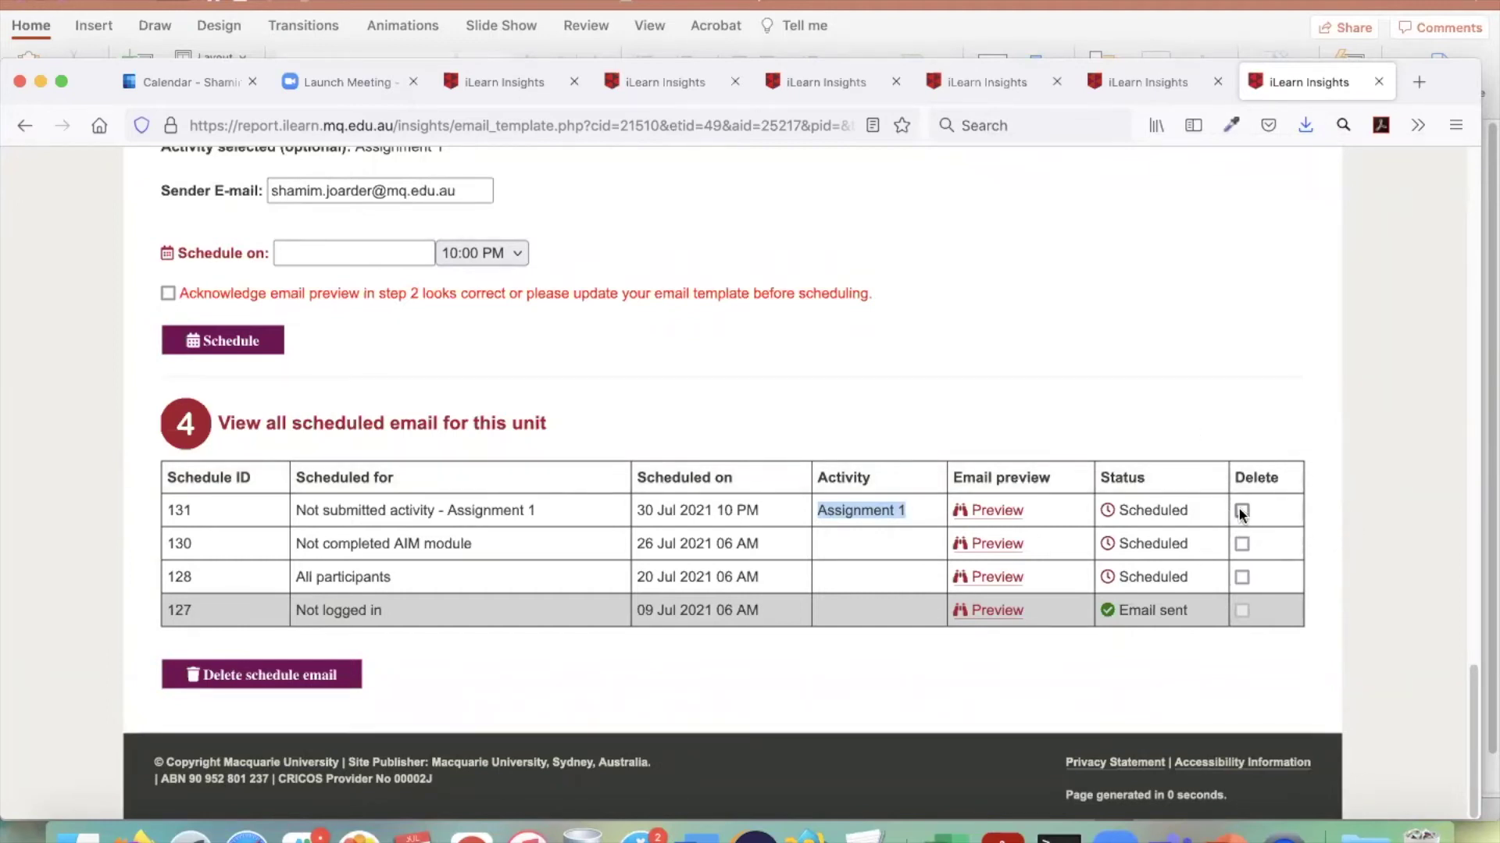
# - Try marking the scheduled emails for Assignment 1 and for all participants for deletion
pyautogui.click(1241, 574)
pyautogui.click(1242, 513)
pyautogui.click(1242, 576)
pyautogui.click(1391, 515)
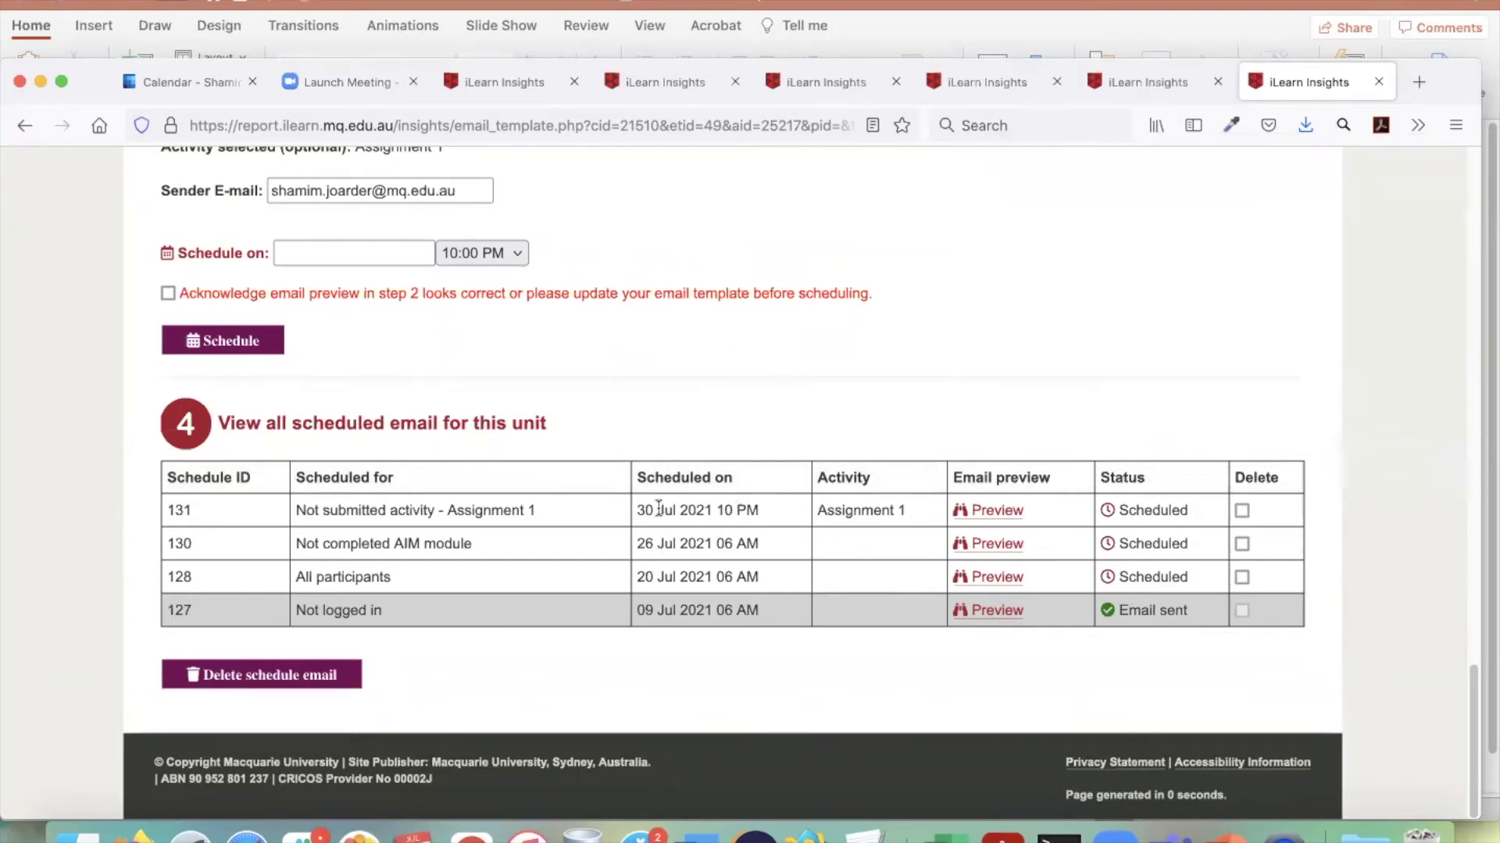
# - Check the scheduled date and time of the Assignment 1 non-submission reminder in the scheduled email list
pyautogui.moveTo(634, 511); pyautogui.dragTo(763, 512)
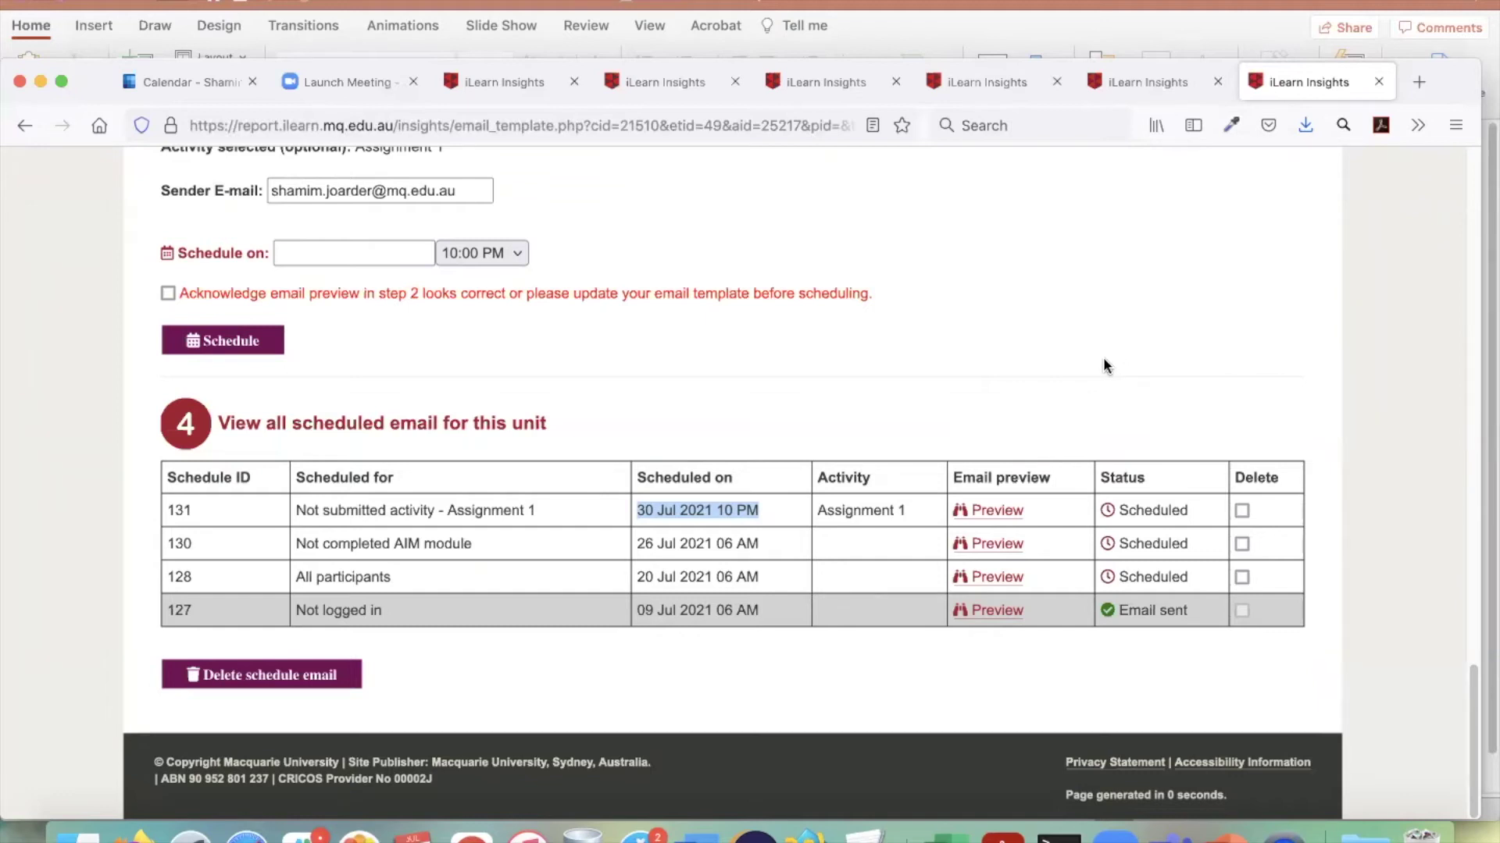
# - Return to the iLearn insights sandbox dashboard and open its unit engagement settings
pyautogui.click(512, 81)
pyautogui.scroll(-2, 1374, 518)
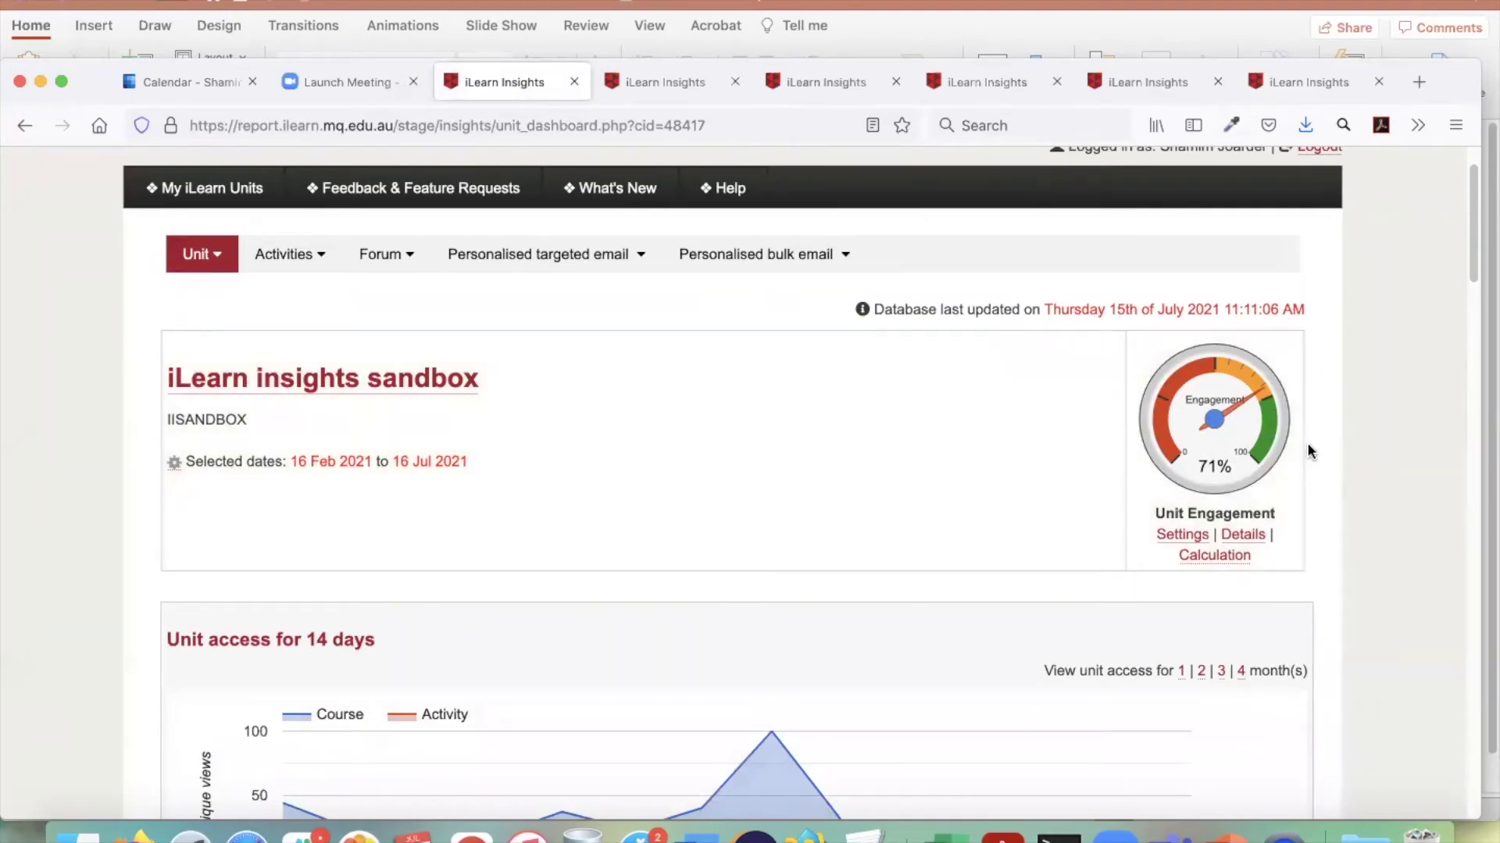
pyautogui.scroll(-2, 1320, 457)
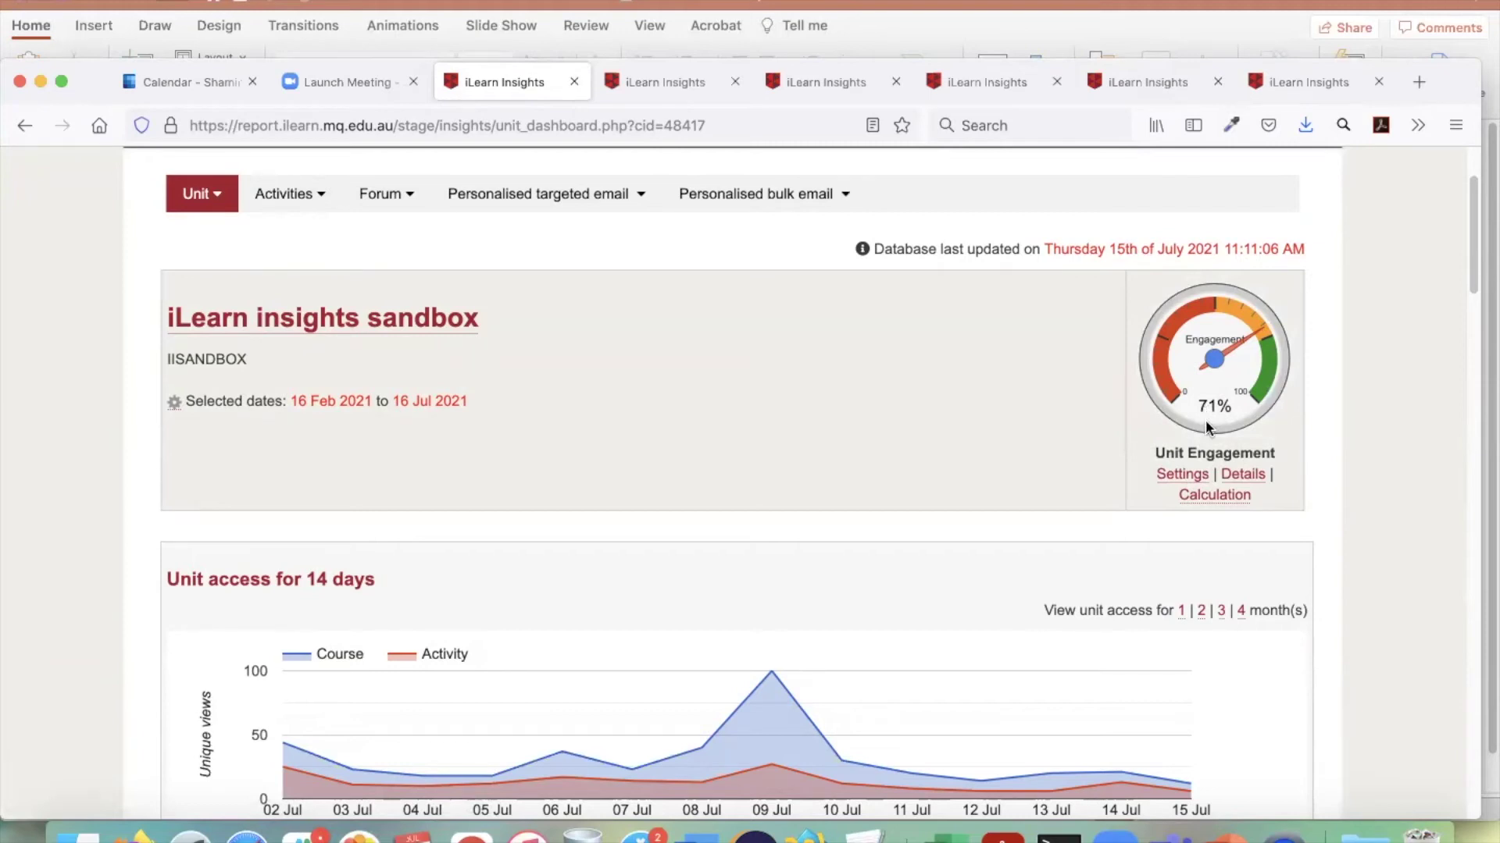
pyautogui.click(1183, 475)
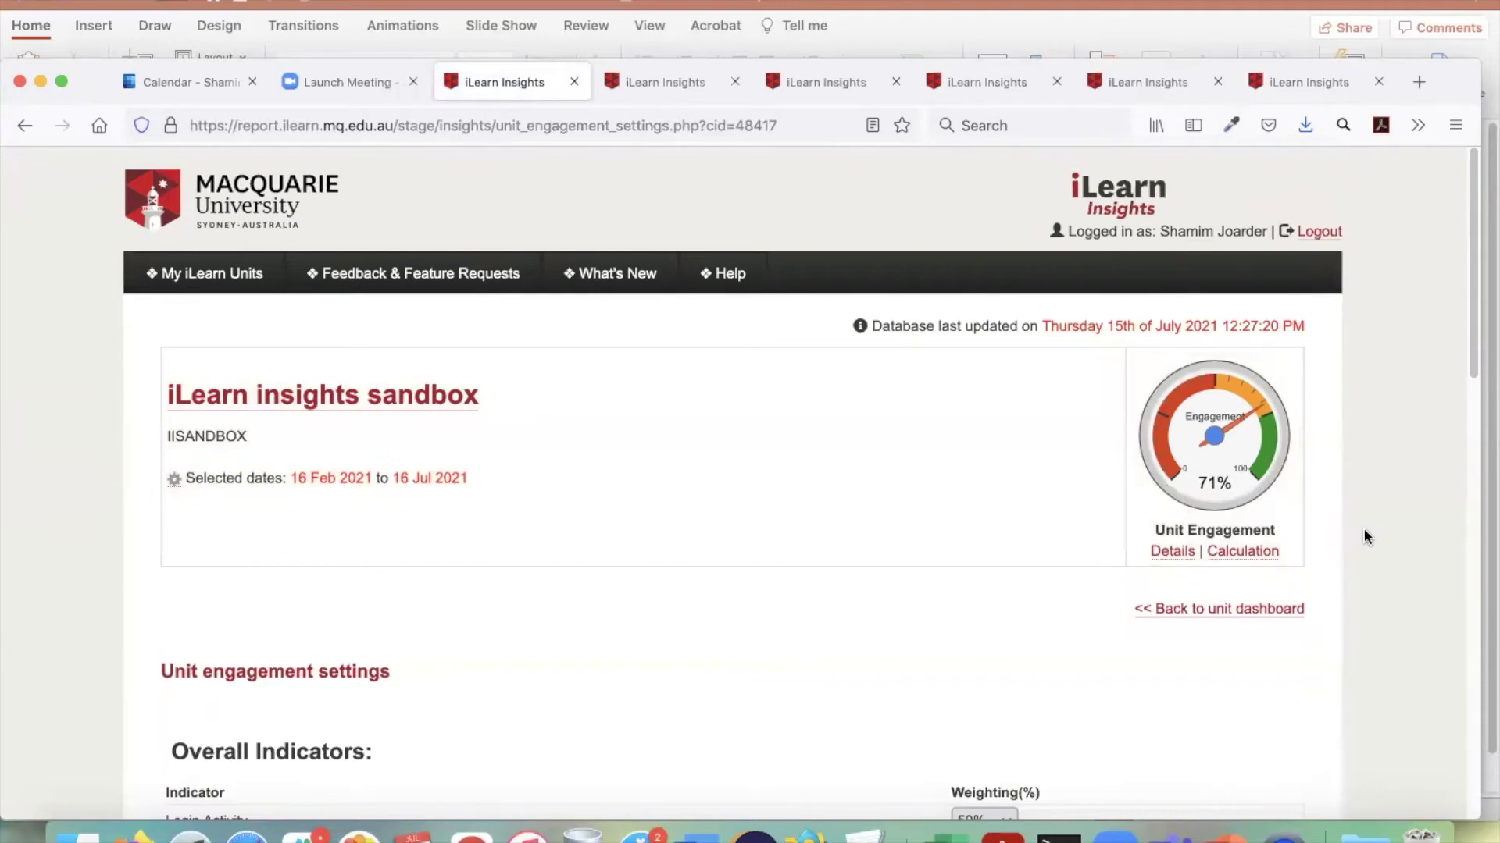
# - Examine the sandbox's engagement weightings for overall indicators, login activity and gradebook items, including on-time submissions
pyautogui.scroll(-6, 1367, 537)
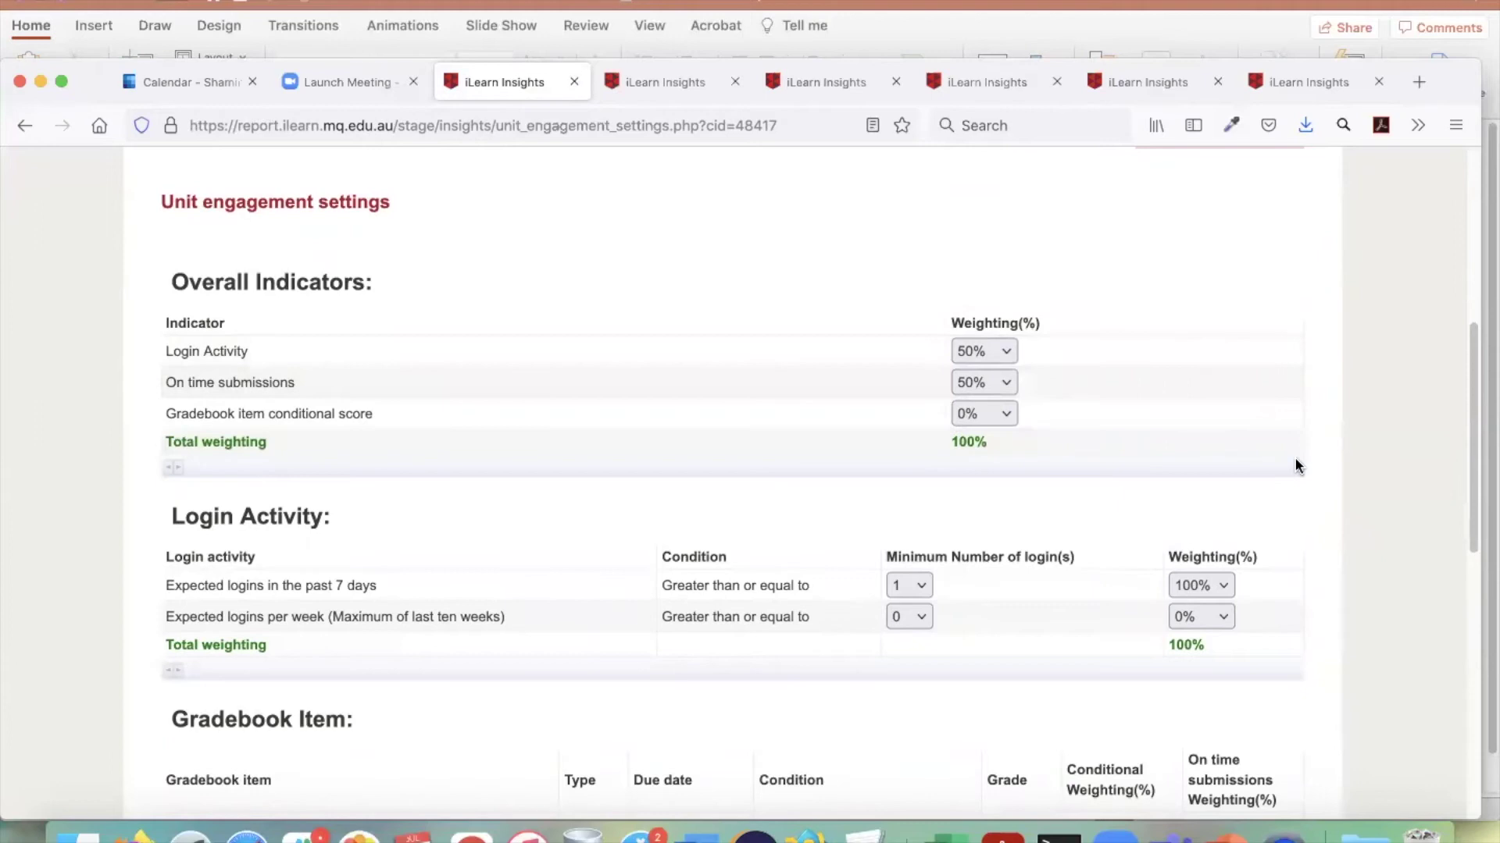
pyautogui.scroll(-7, 1353, 461)
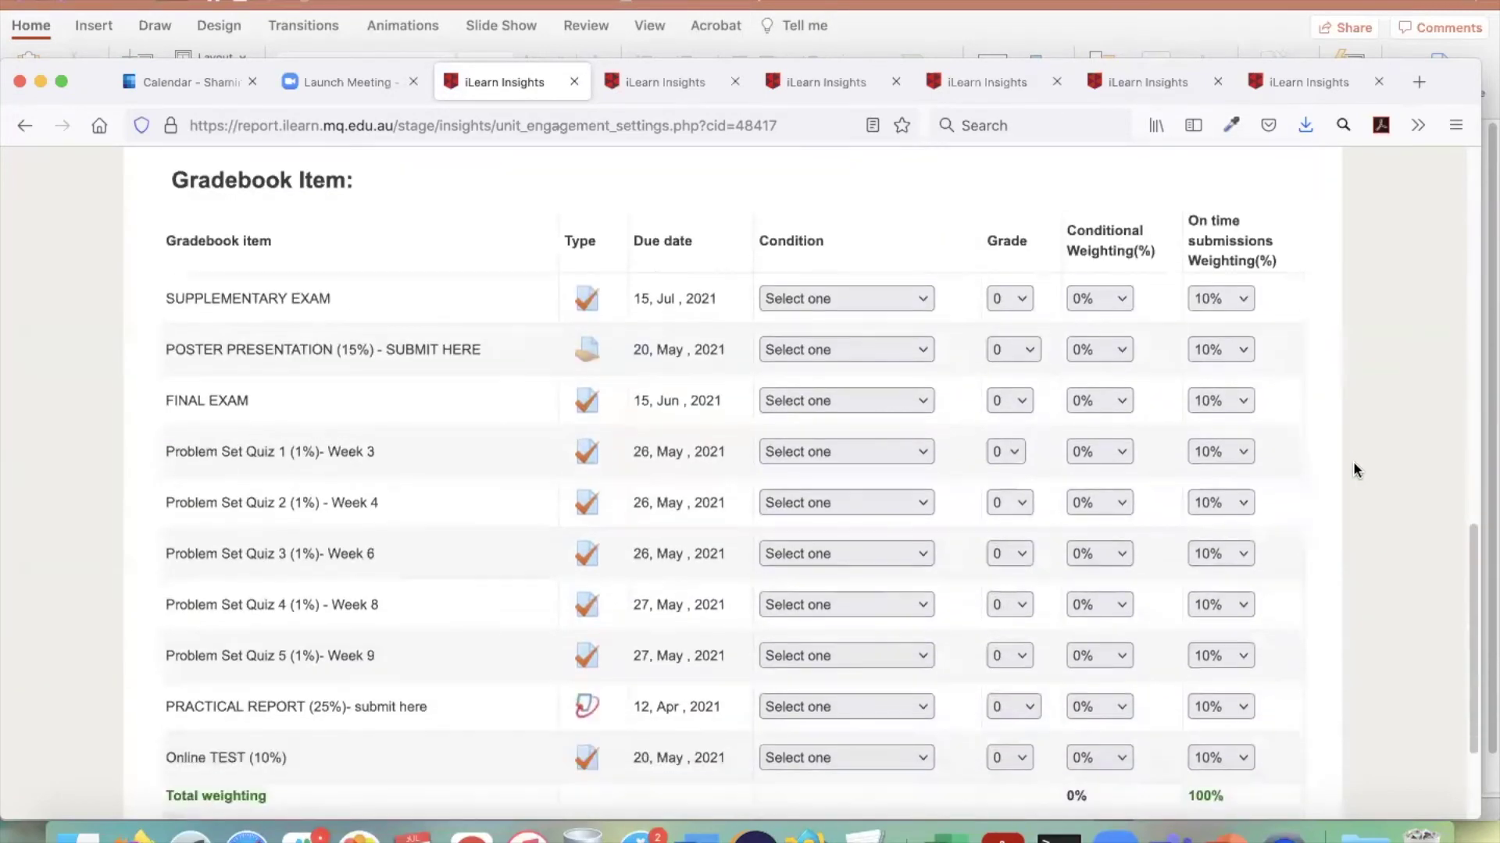
pyautogui.scroll(-3, 418, 494)
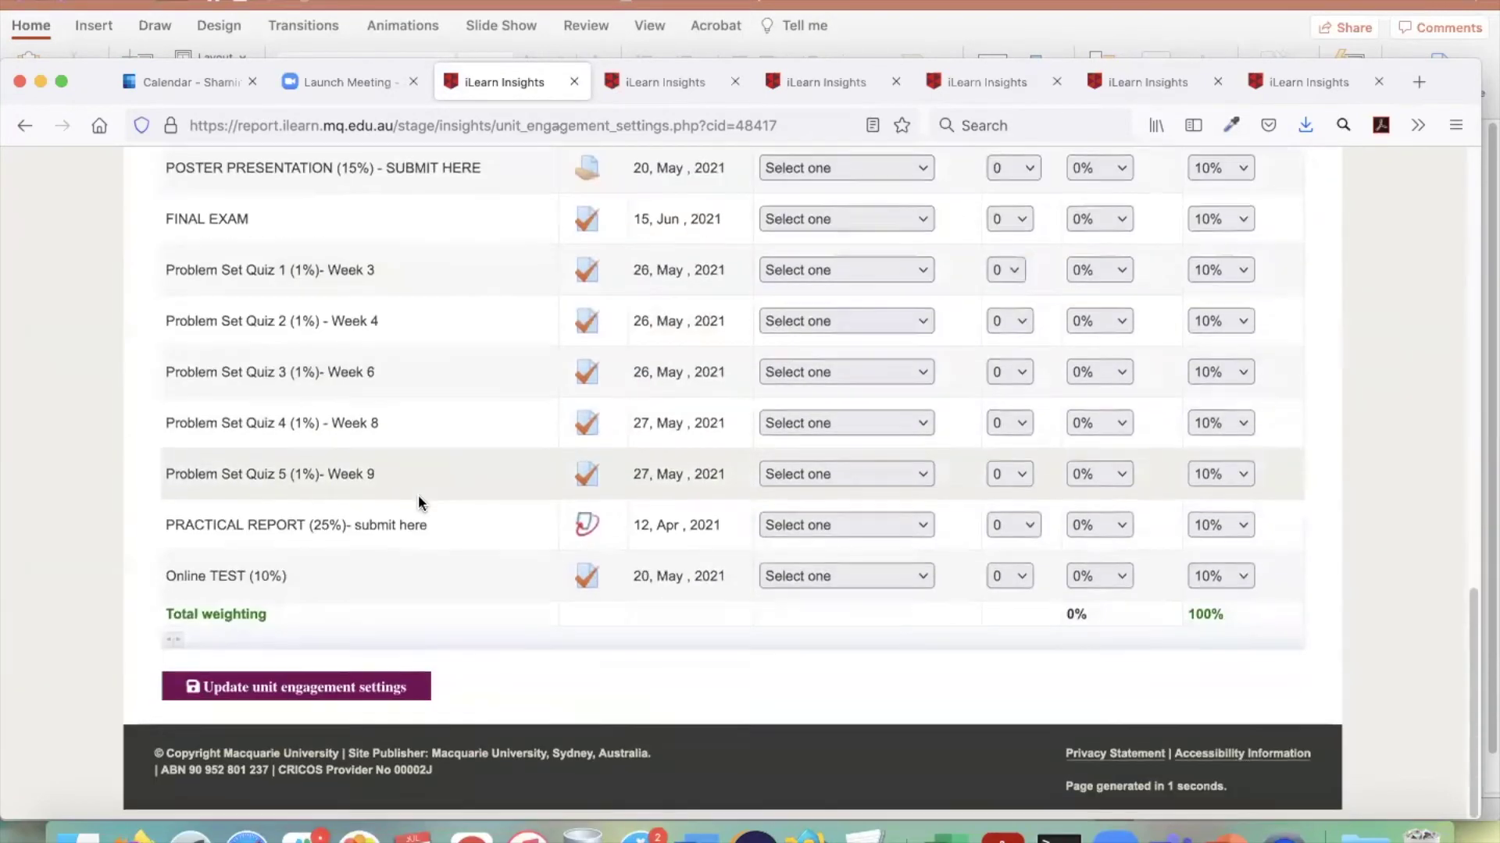
pyautogui.scroll(2, 418, 494)
pyautogui.scroll(1, 418, 502)
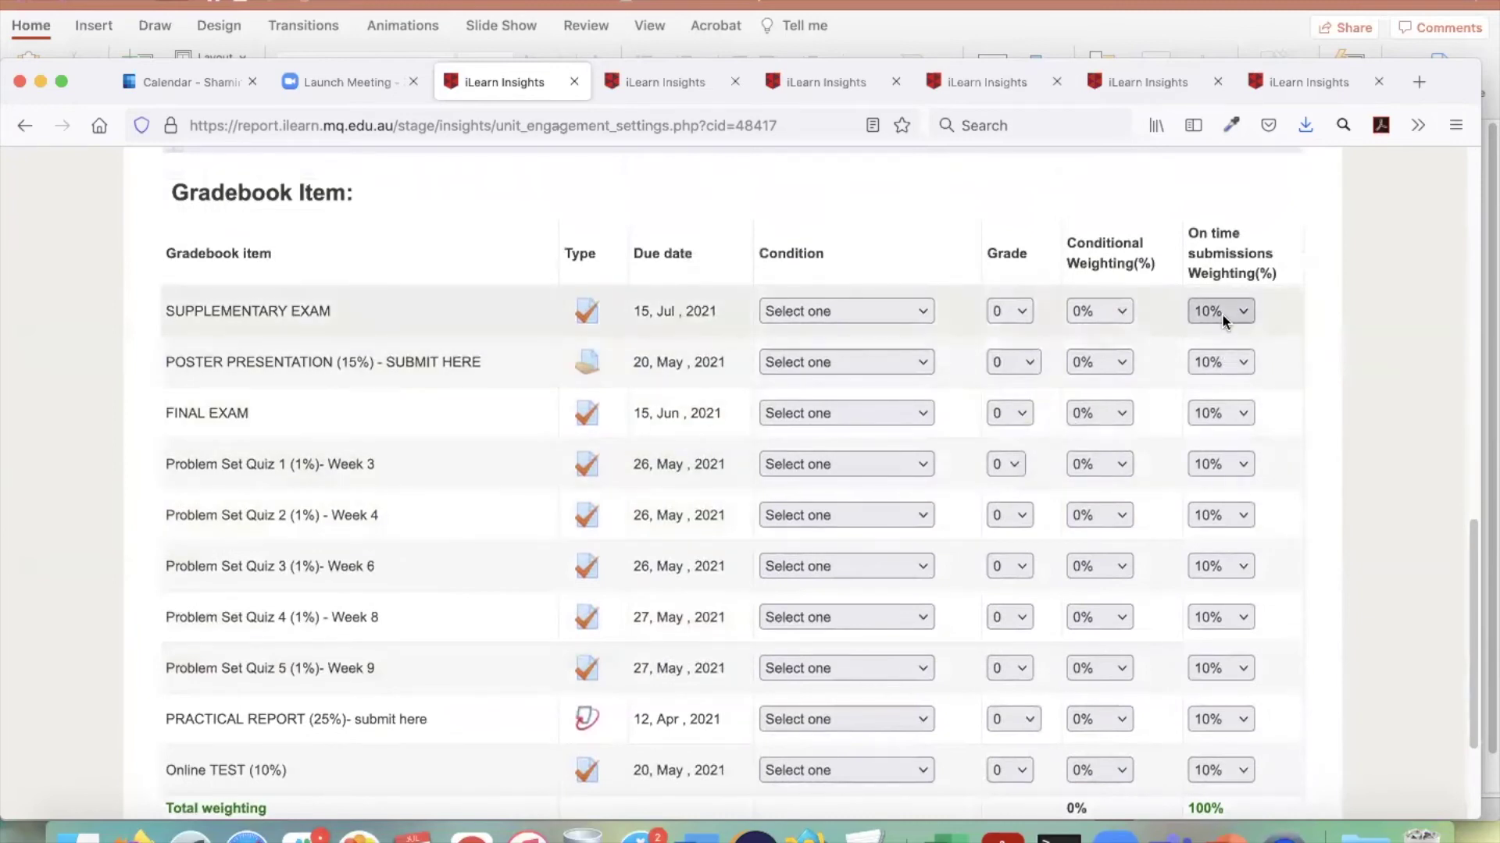
pyautogui.scroll(1, 1346, 331)
pyautogui.scroll(5, 1346, 324)
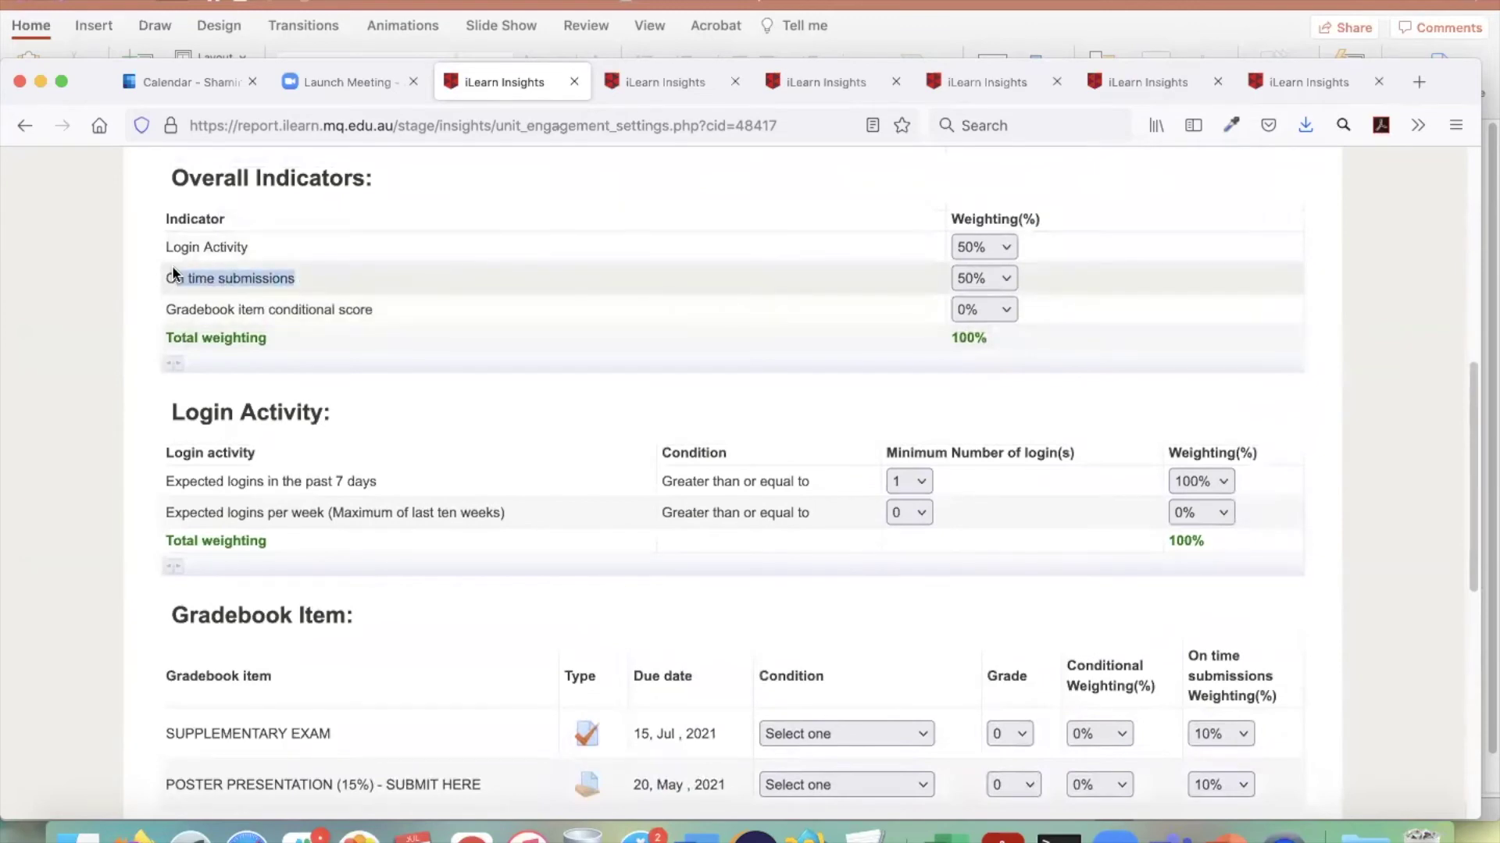
pyautogui.scroll(-6, 1351, 529)
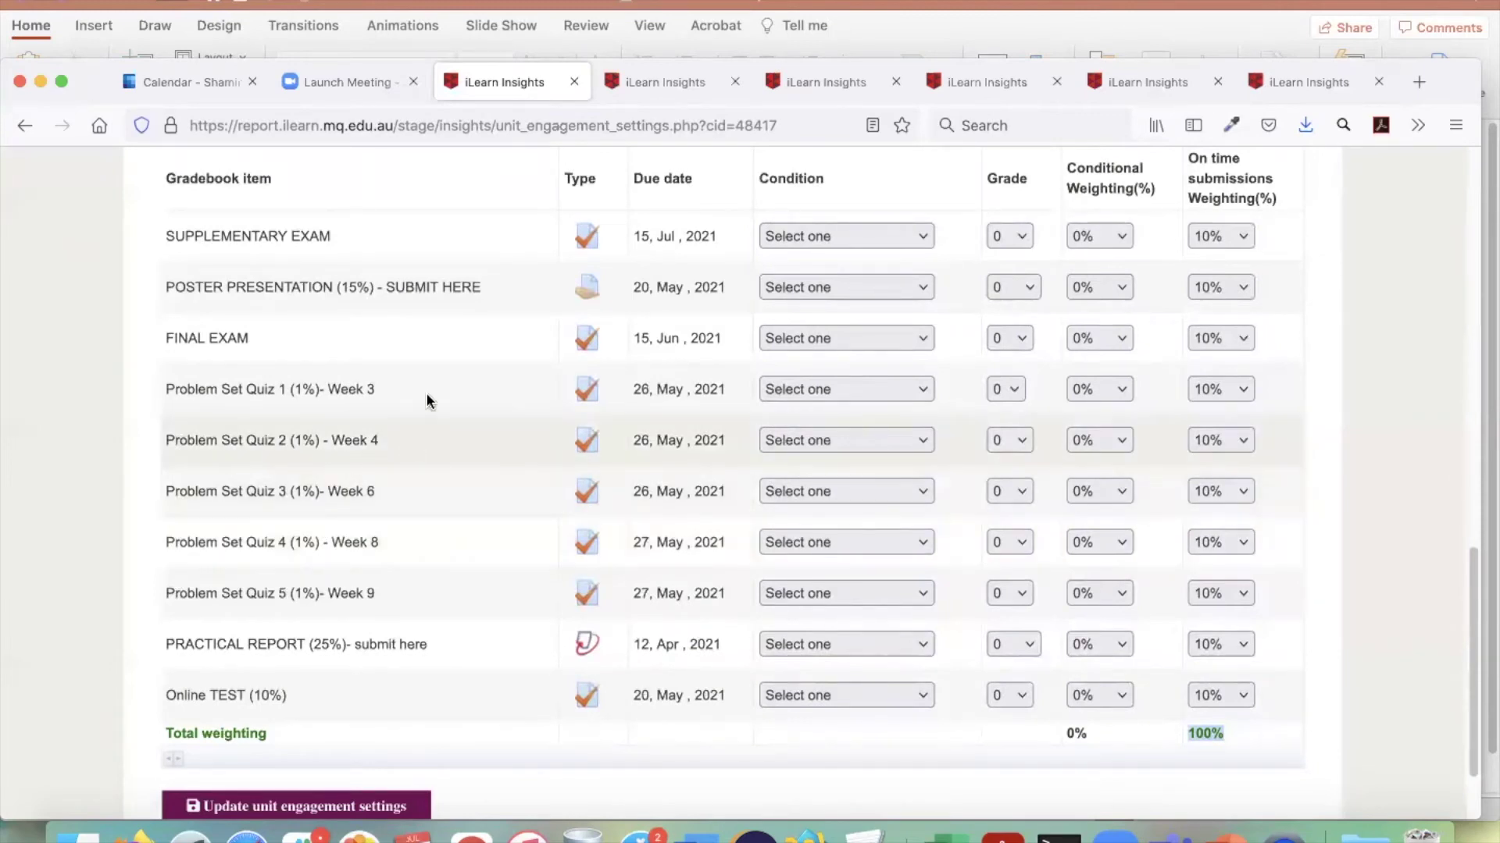
# - Switch to the iLearn Report Sandbox, go to its unit dashboard and open the unit engagement settings
pyautogui.click(1319, 87)
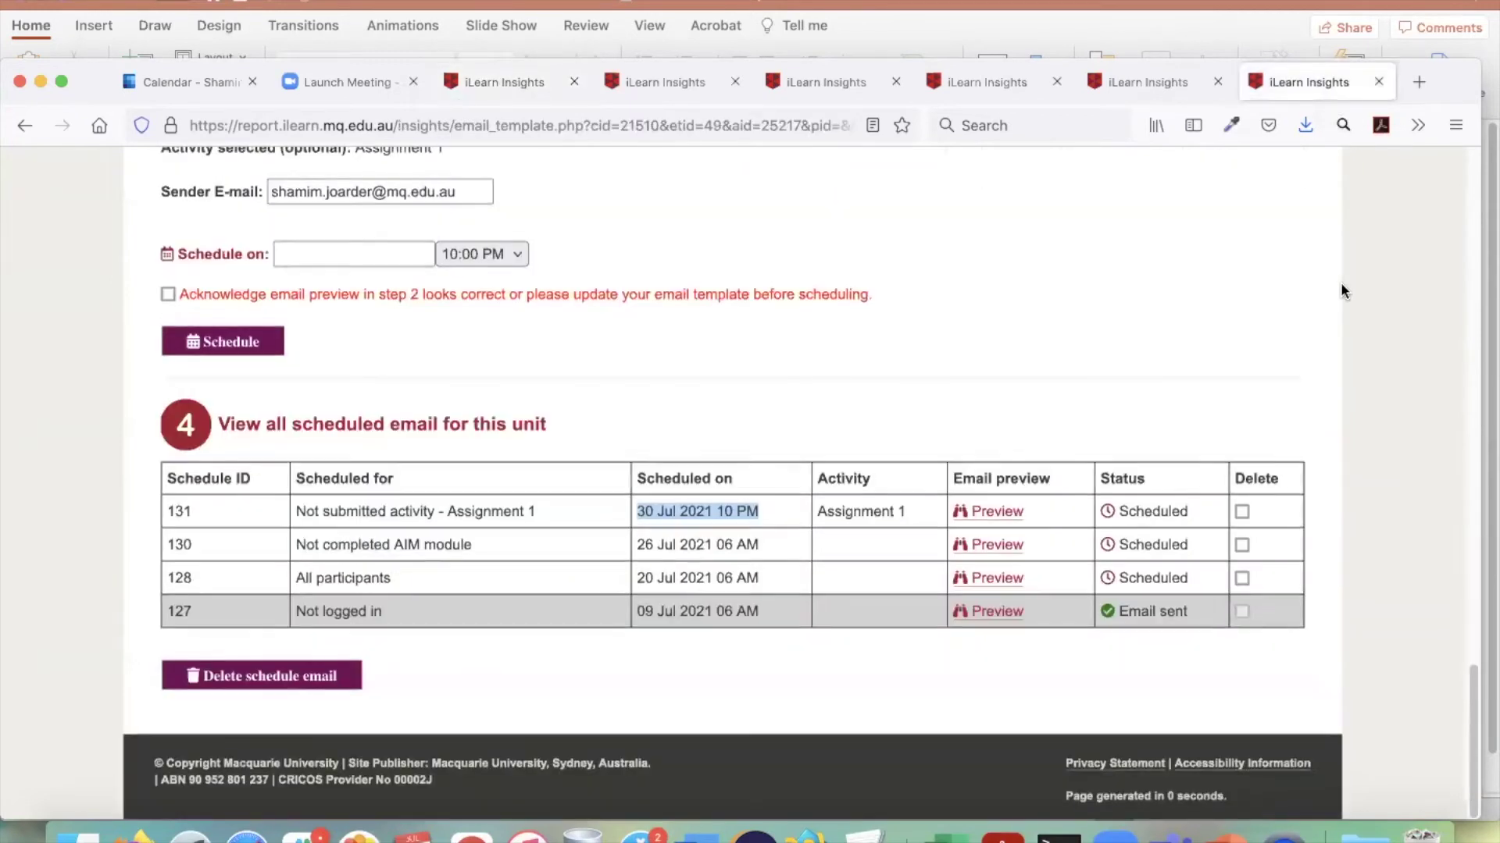
pyautogui.scroll(15, 1339, 289)
pyautogui.click(201, 355)
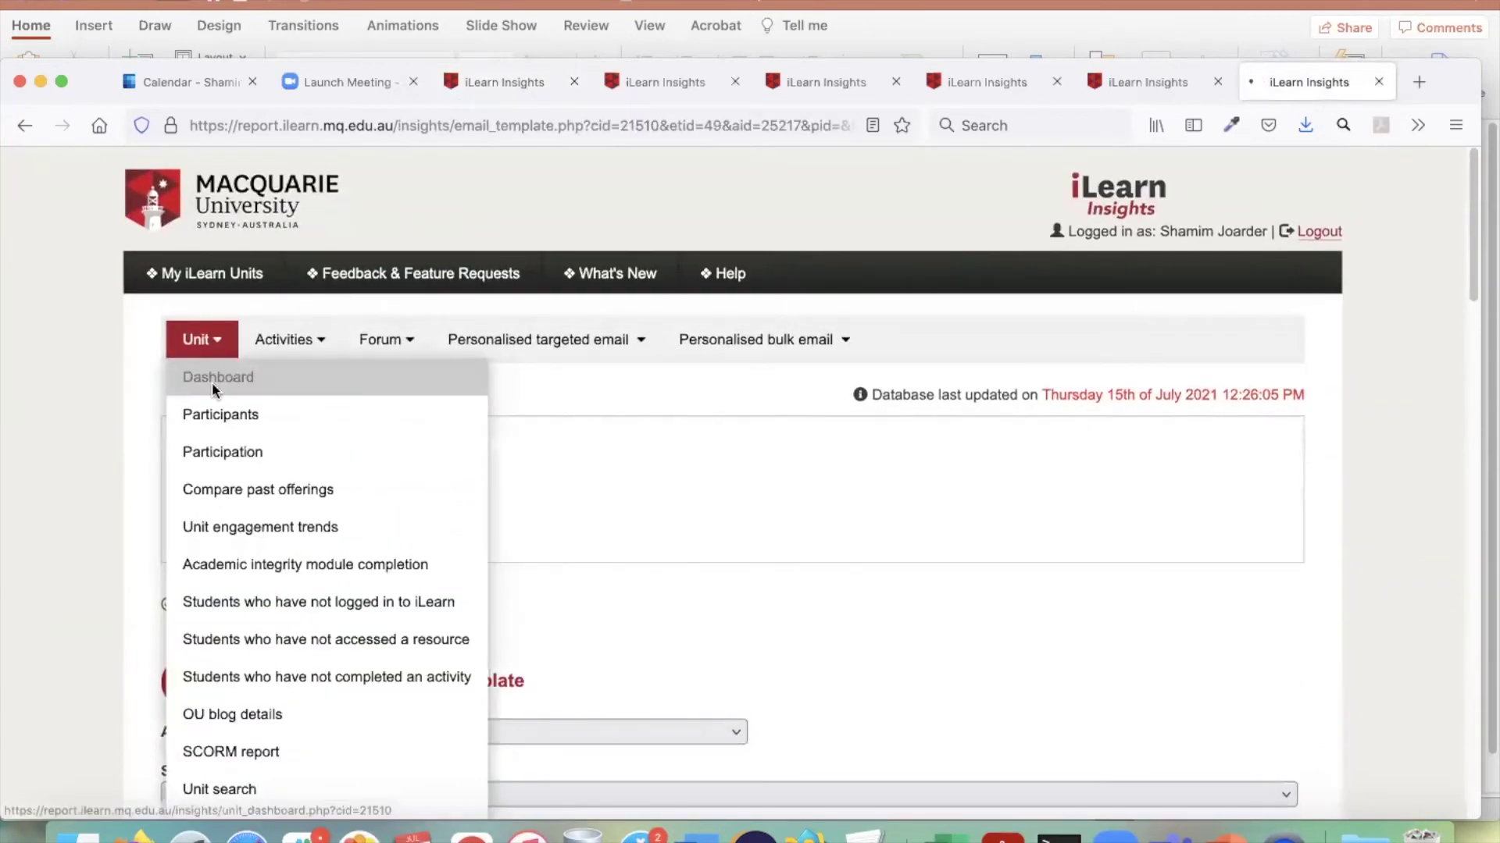
pyautogui.click(213, 382)
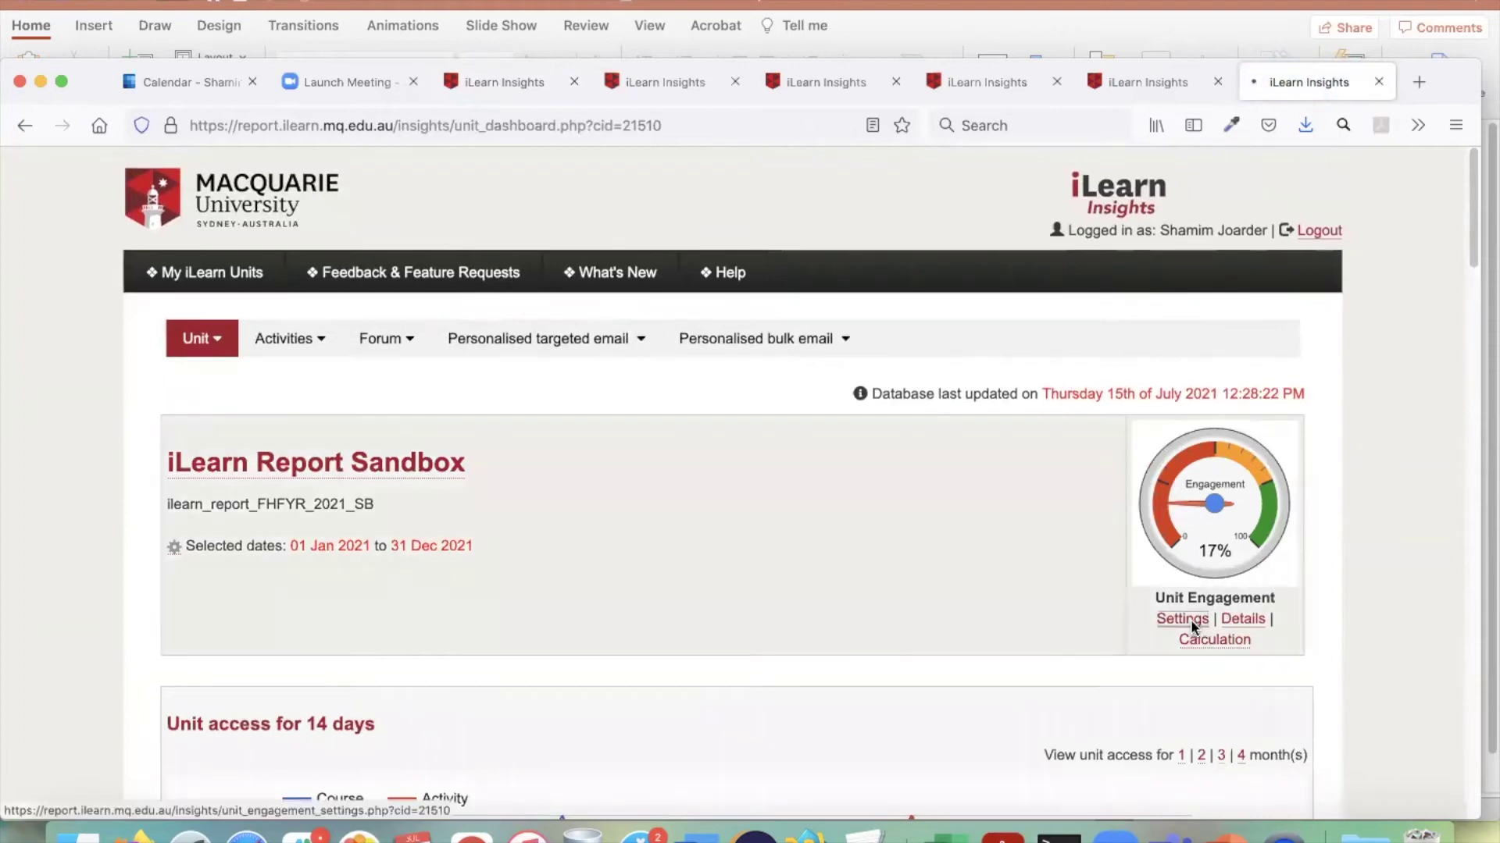
pyautogui.click(1188, 621)
# - Review the Report Sandbox's gradebook item conditions and weightings, highlighting the name of Turnitin Current Assignment 1 Course 1
pyautogui.scroll(-12, 1363, 305)
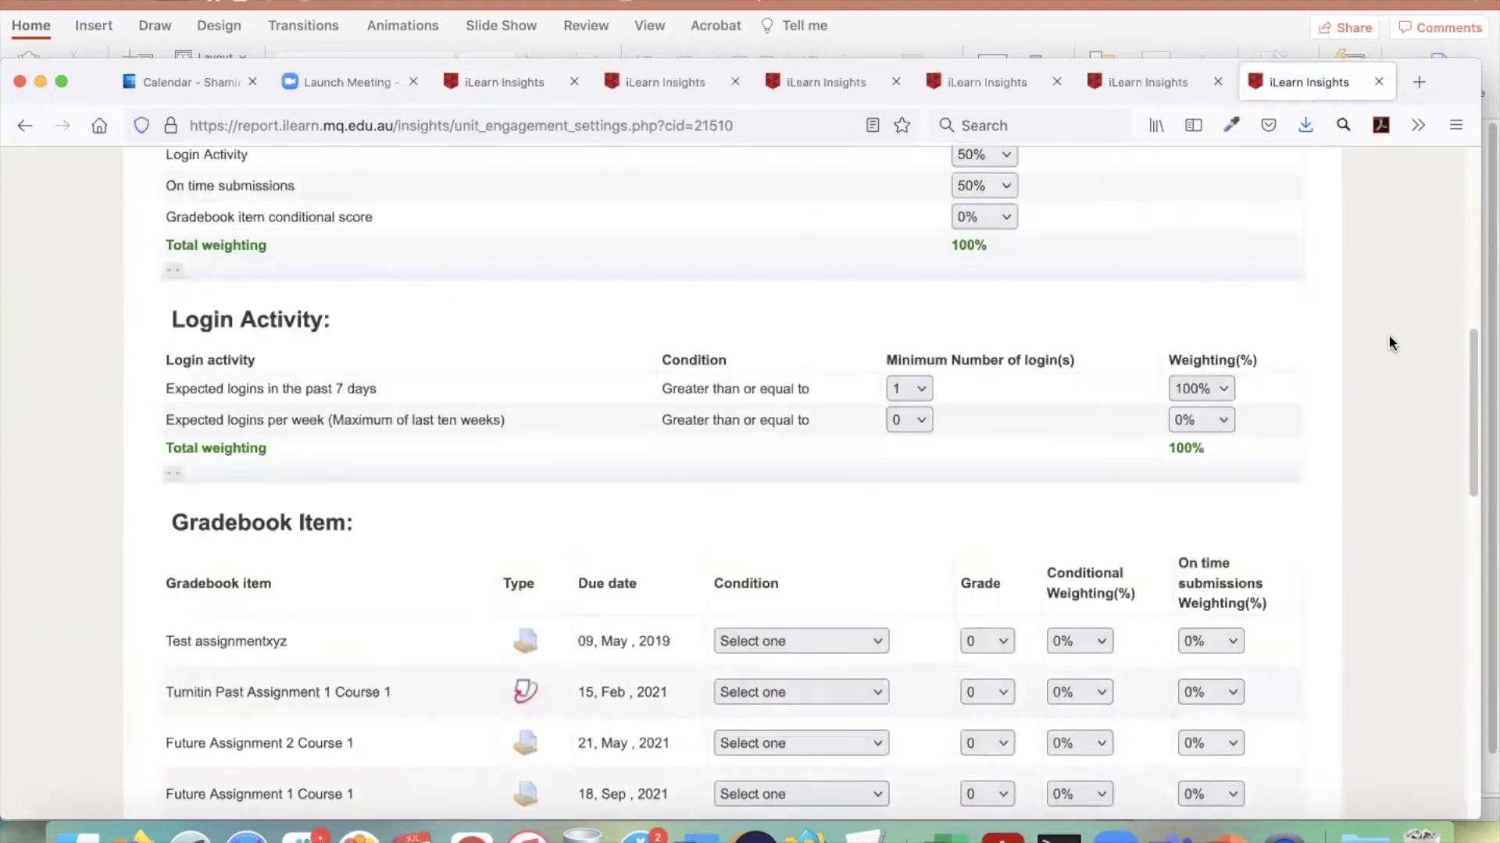
pyautogui.scroll(-8, 1392, 342)
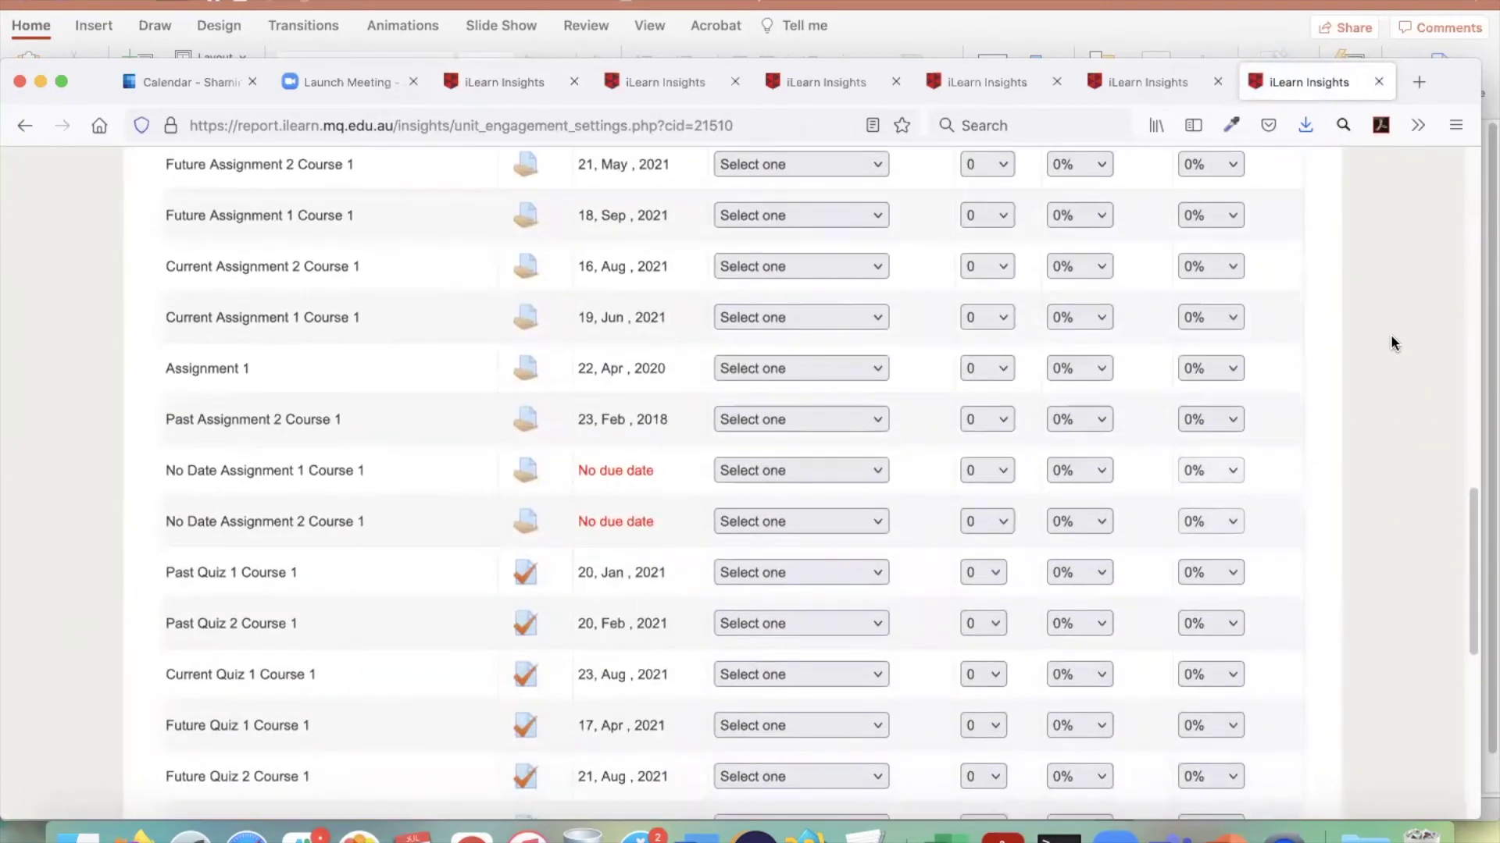
pyautogui.scroll(-5, 1390, 342)
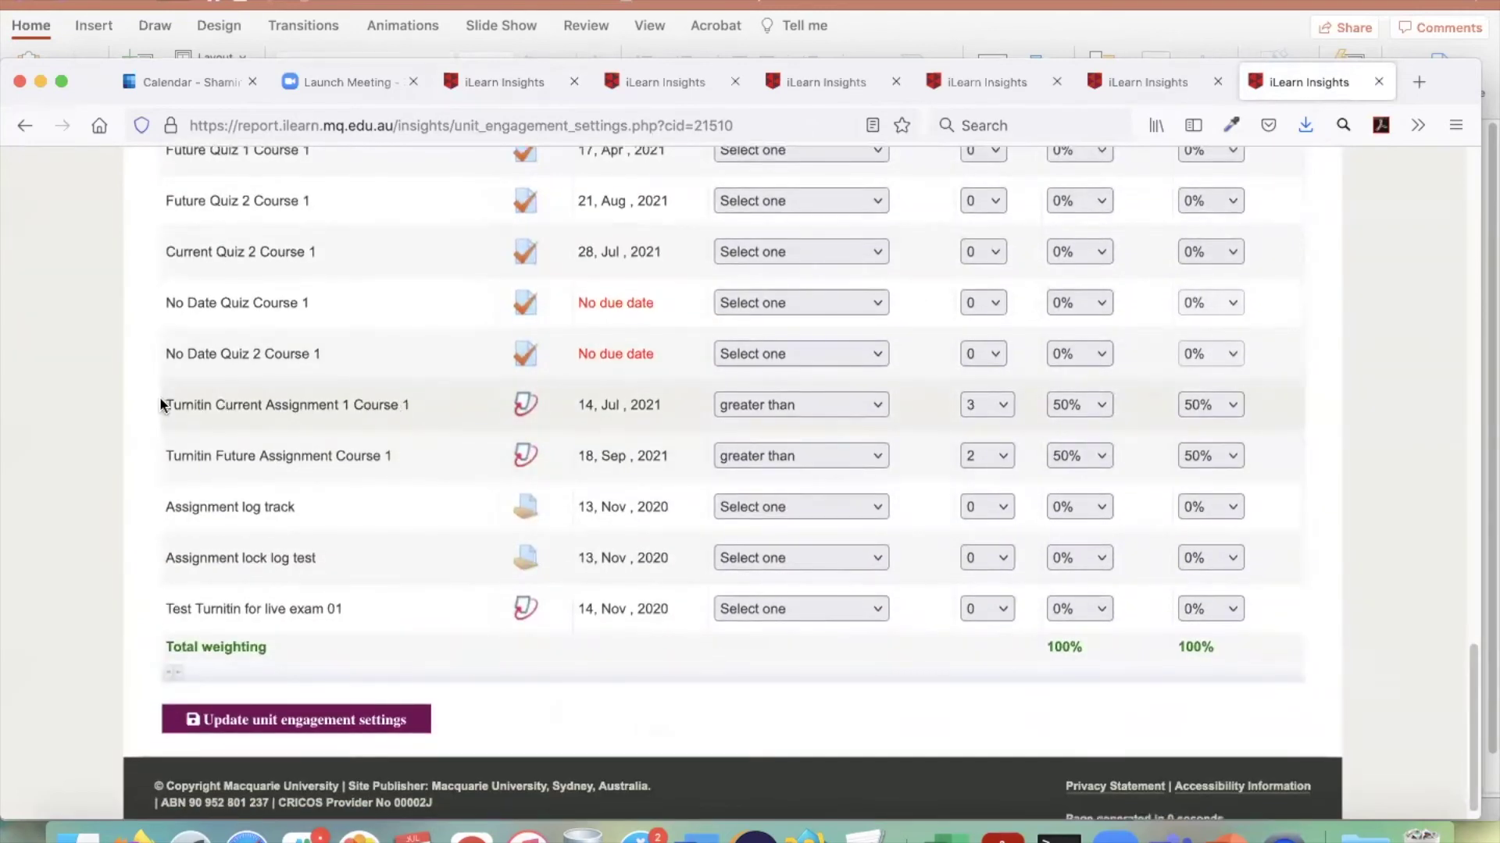
pyautogui.moveTo(162, 405); pyautogui.dragTo(263, 406)
pyautogui.moveTo(405, 406); pyautogui.dragTo(411, 406)
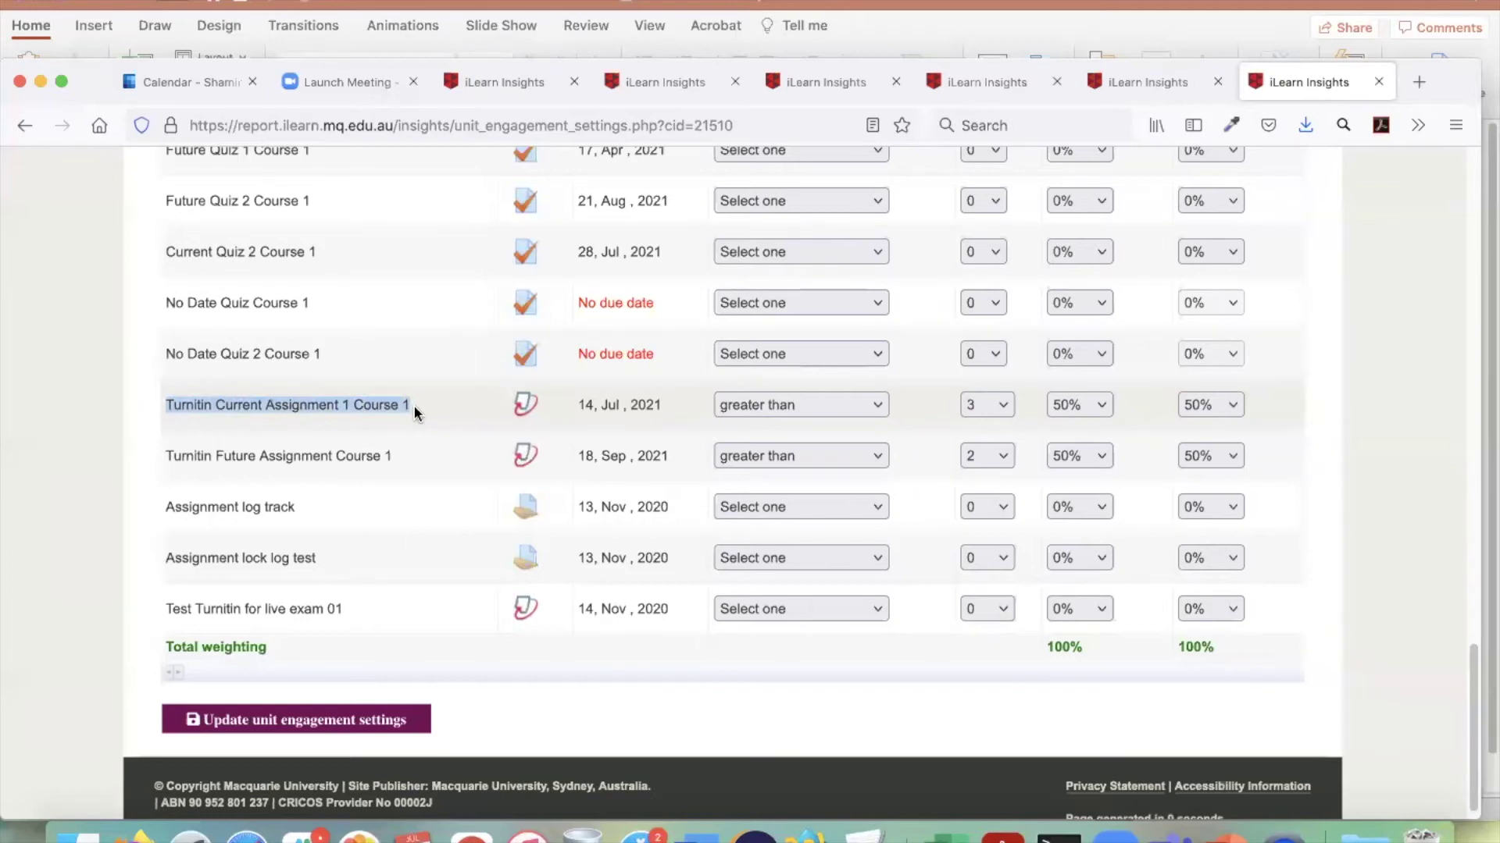
# - Review the two Turnitin assignments' conditions, grades and weightings in the gradebook item settings, and highlight the on time submissions total weighting
pyautogui.moveTo(170, 462); pyautogui.dragTo(403, 460)
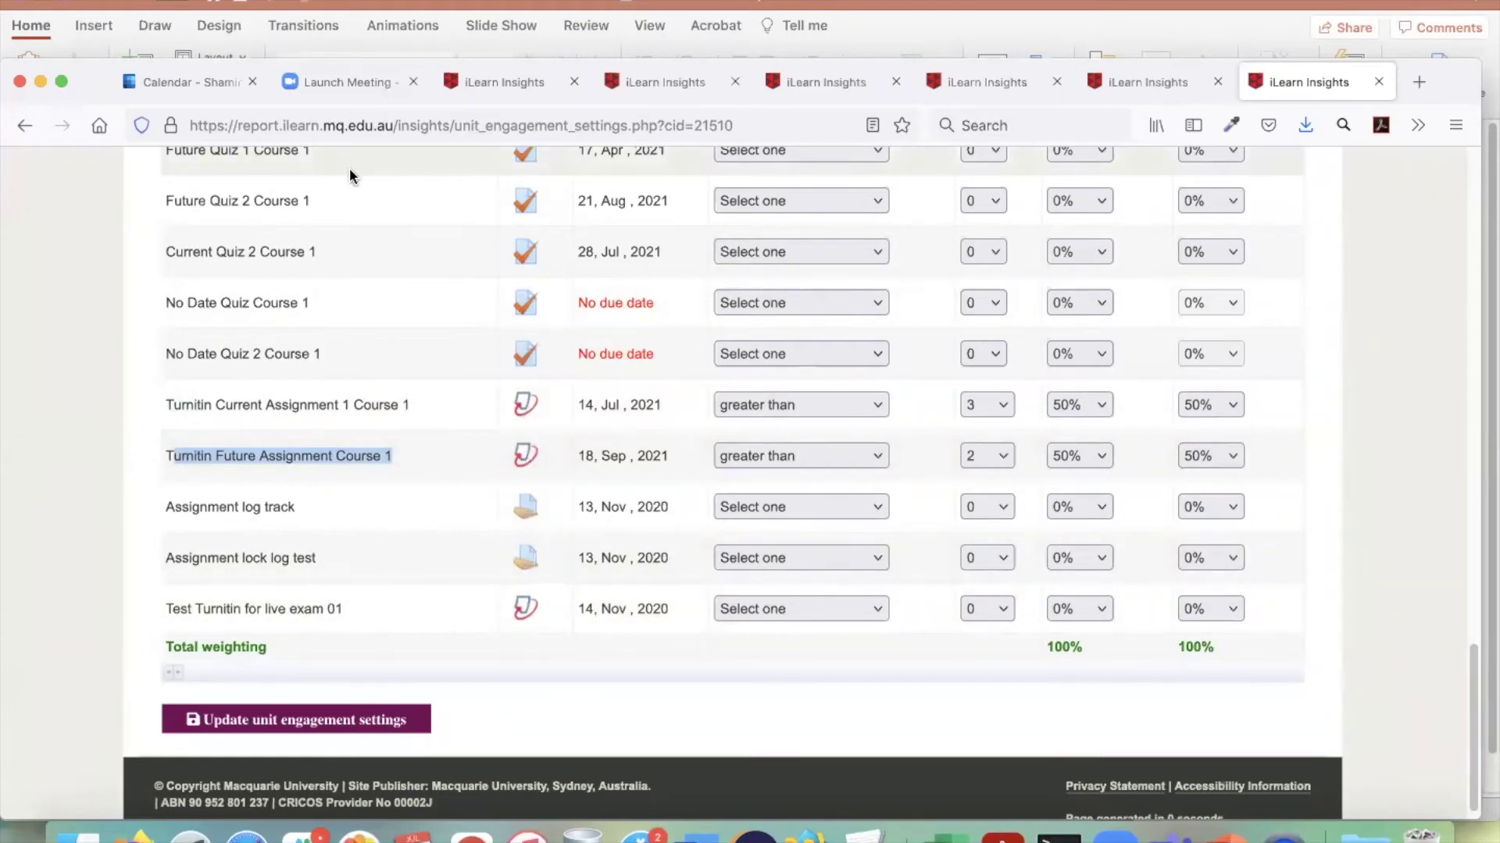
pyautogui.scroll(-1, 976, 359)
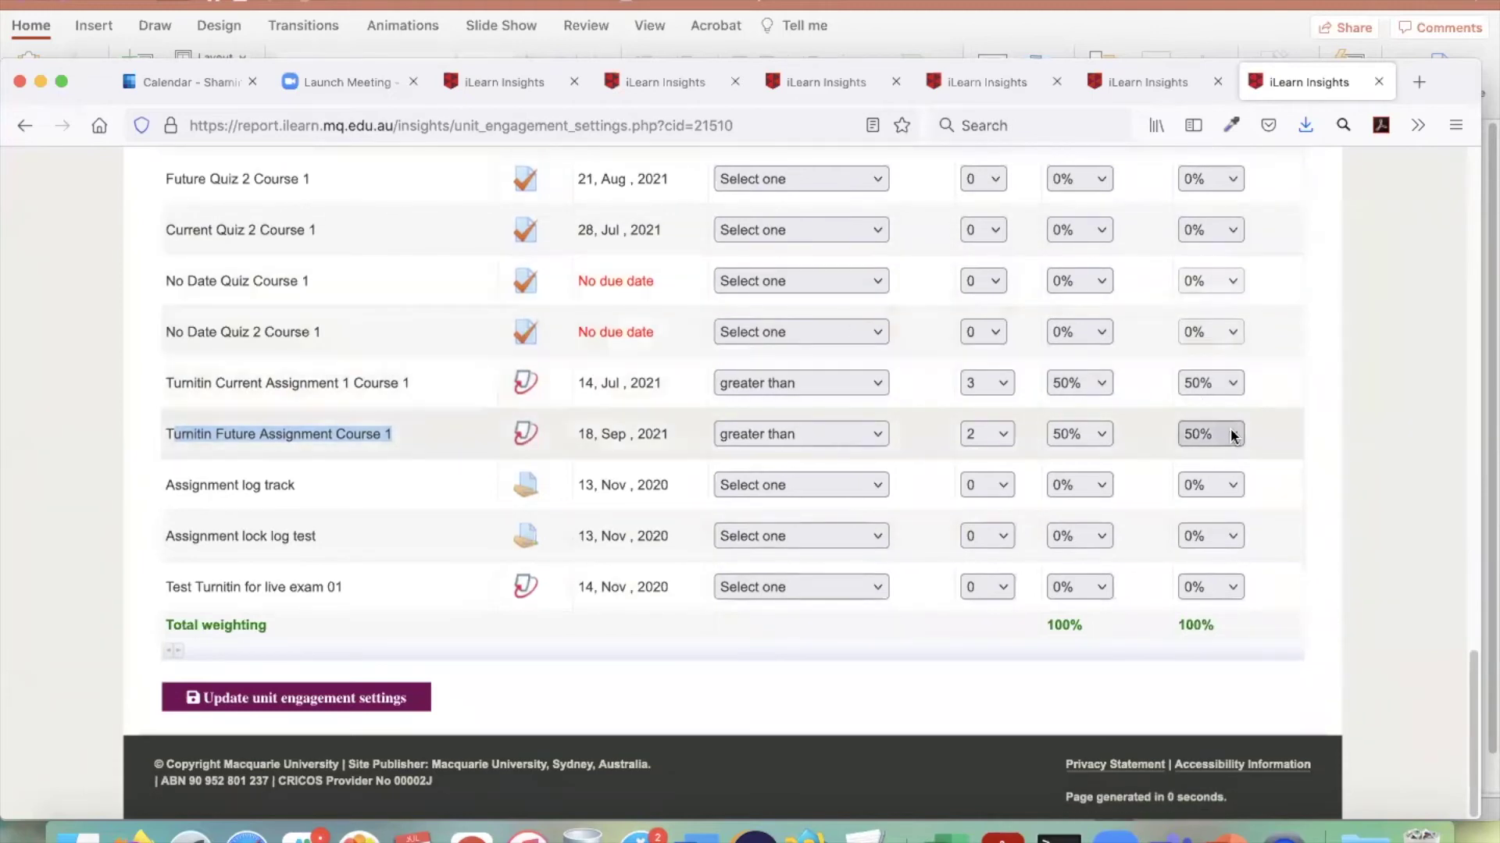
pyautogui.scroll(1, 1257, 398)
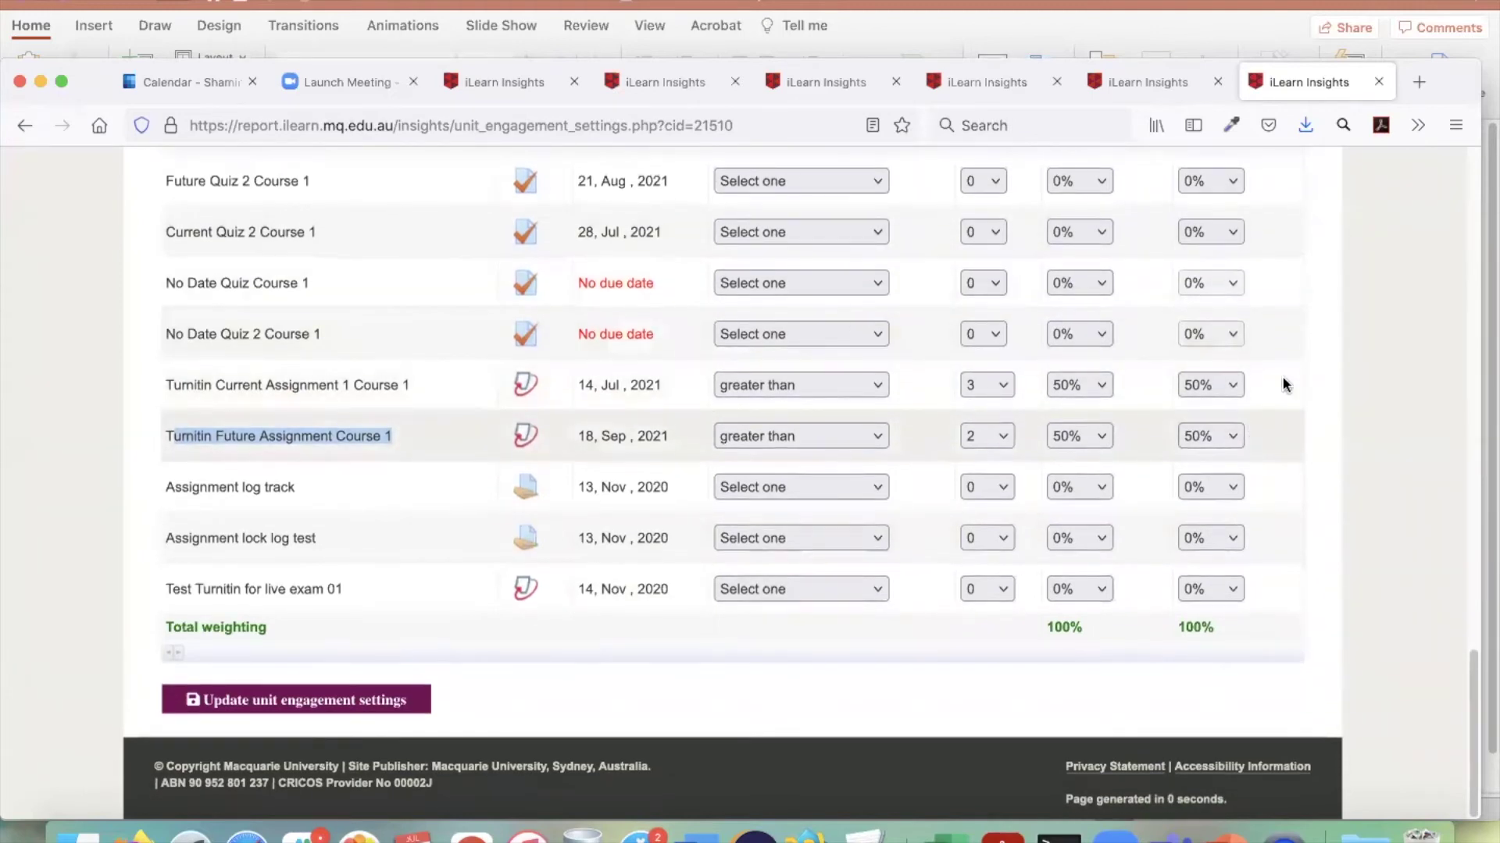
pyautogui.scroll(5, 1296, 390)
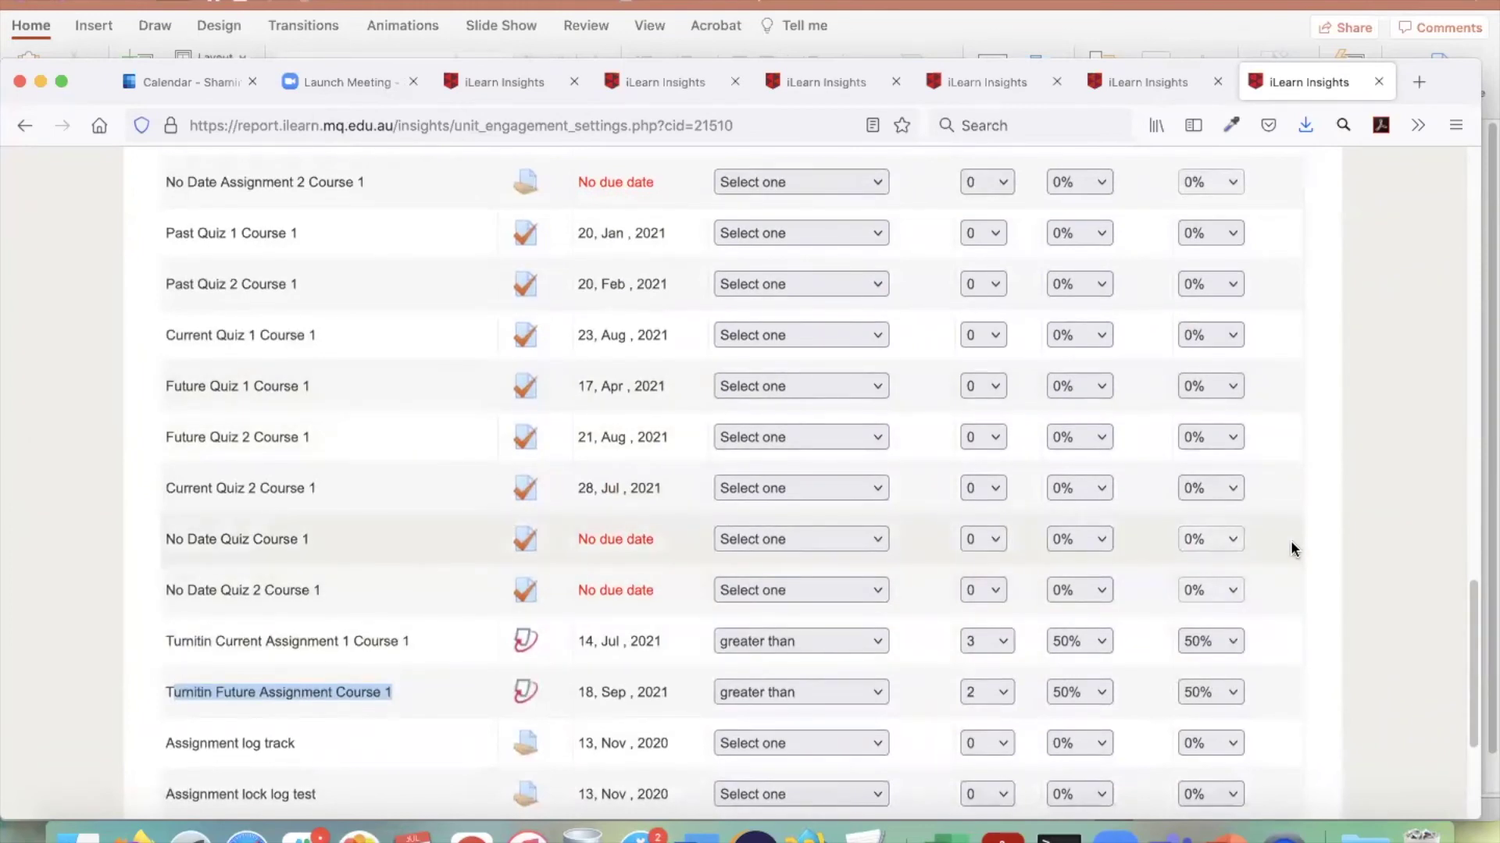
pyautogui.scroll(-5, 1328, 492)
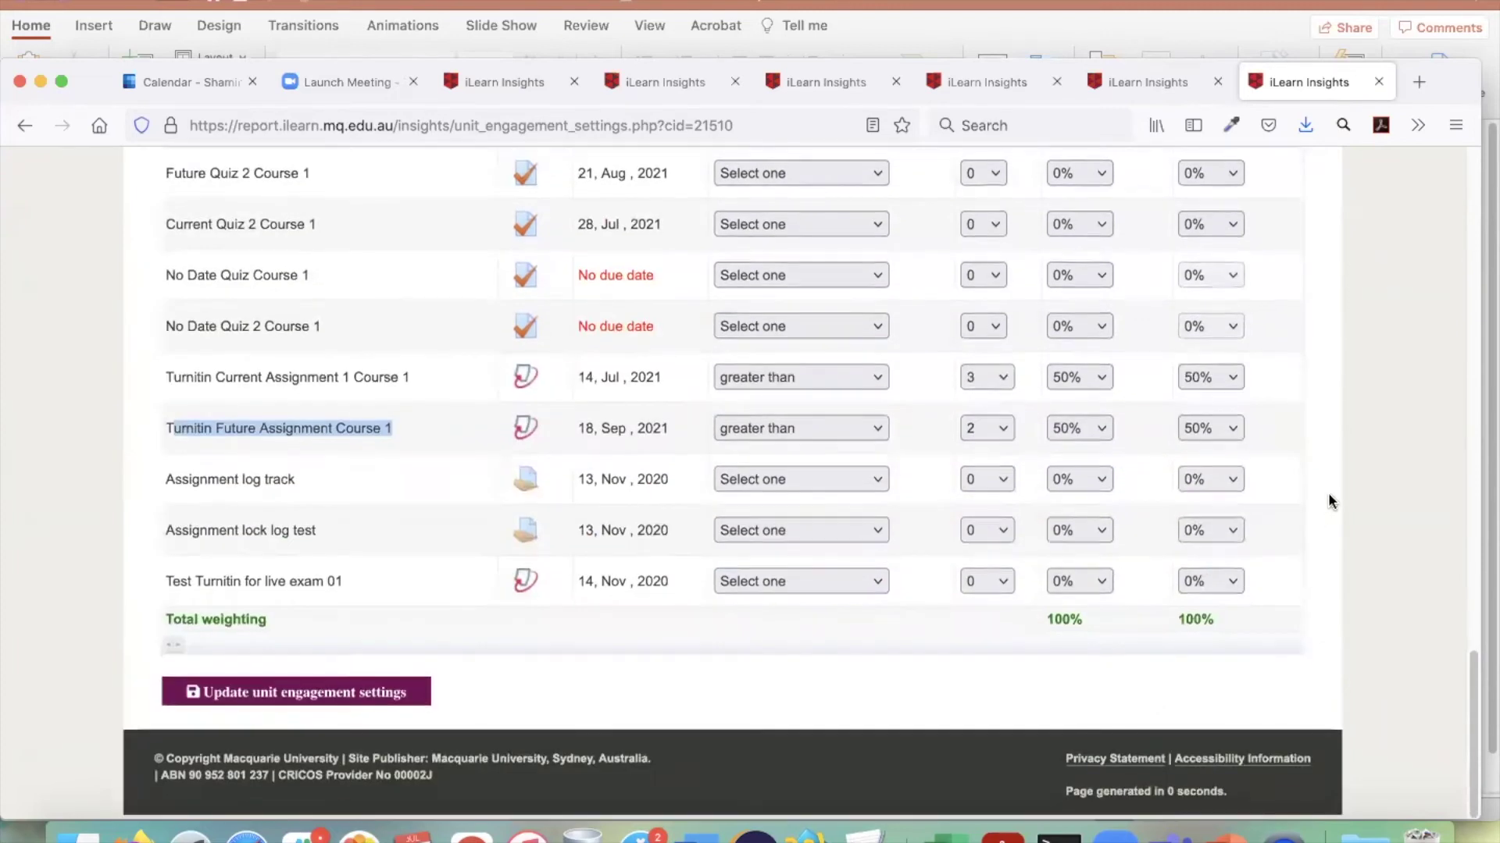
pyautogui.click(1177, 619)
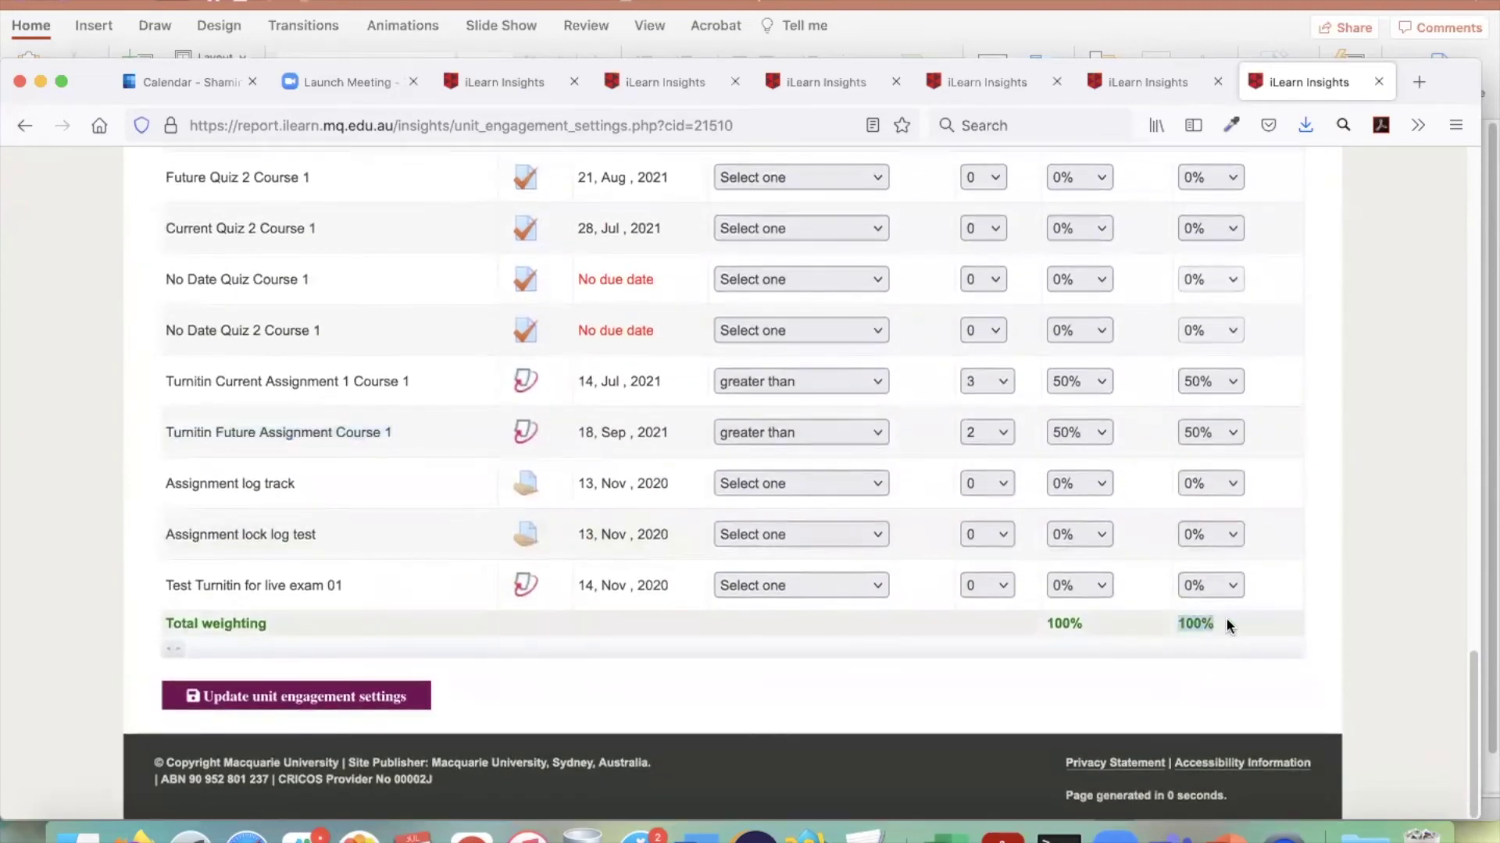
# - Review the overall indicator and login activity weightings, and highlight the unit engagement percentage on the gauge
pyautogui.scroll(15, 1344, 565)
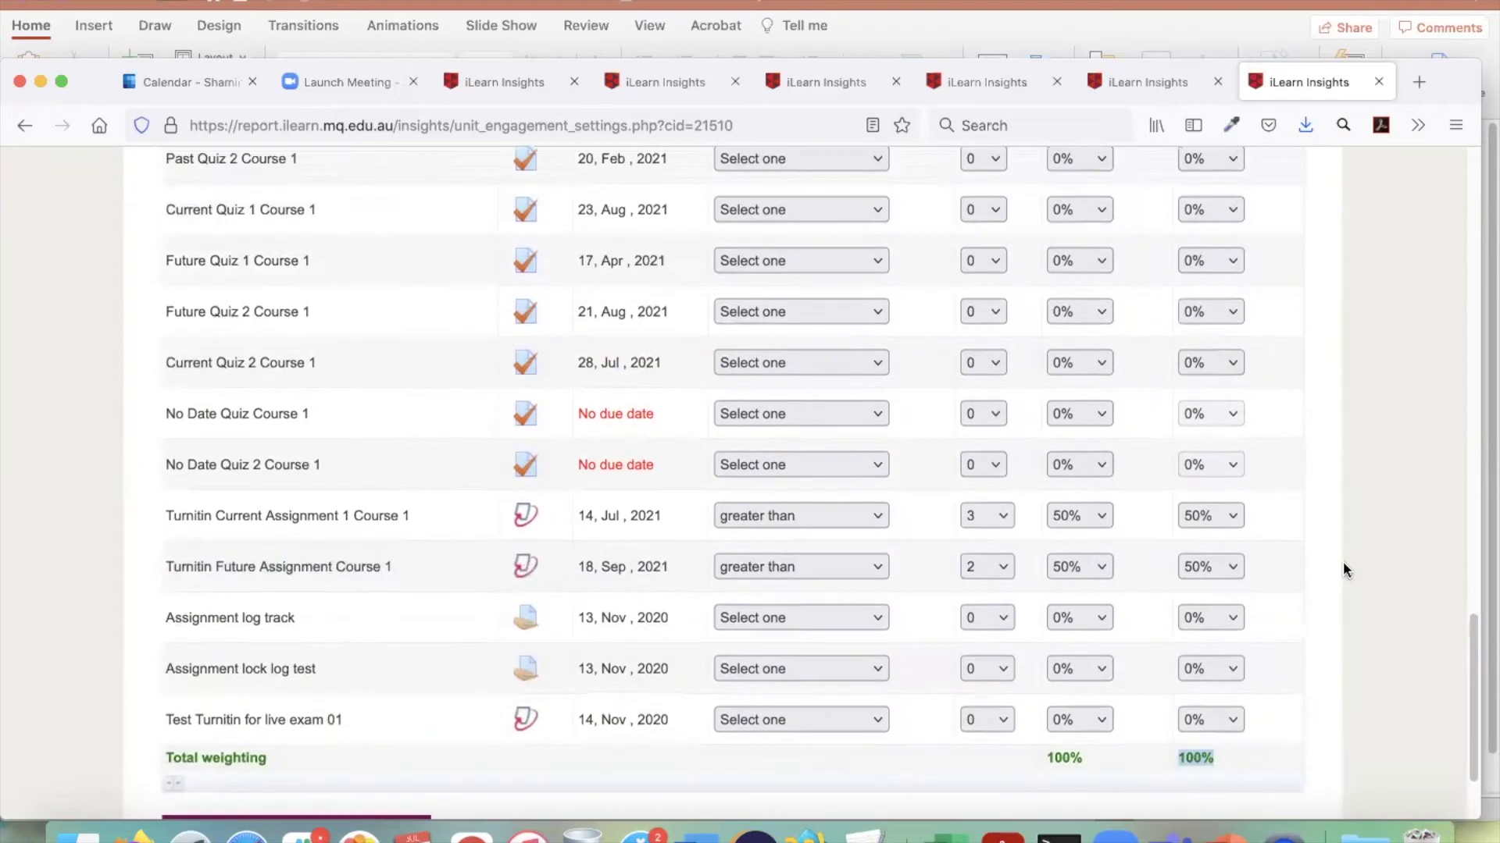
pyautogui.scroll(3, 1343, 569)
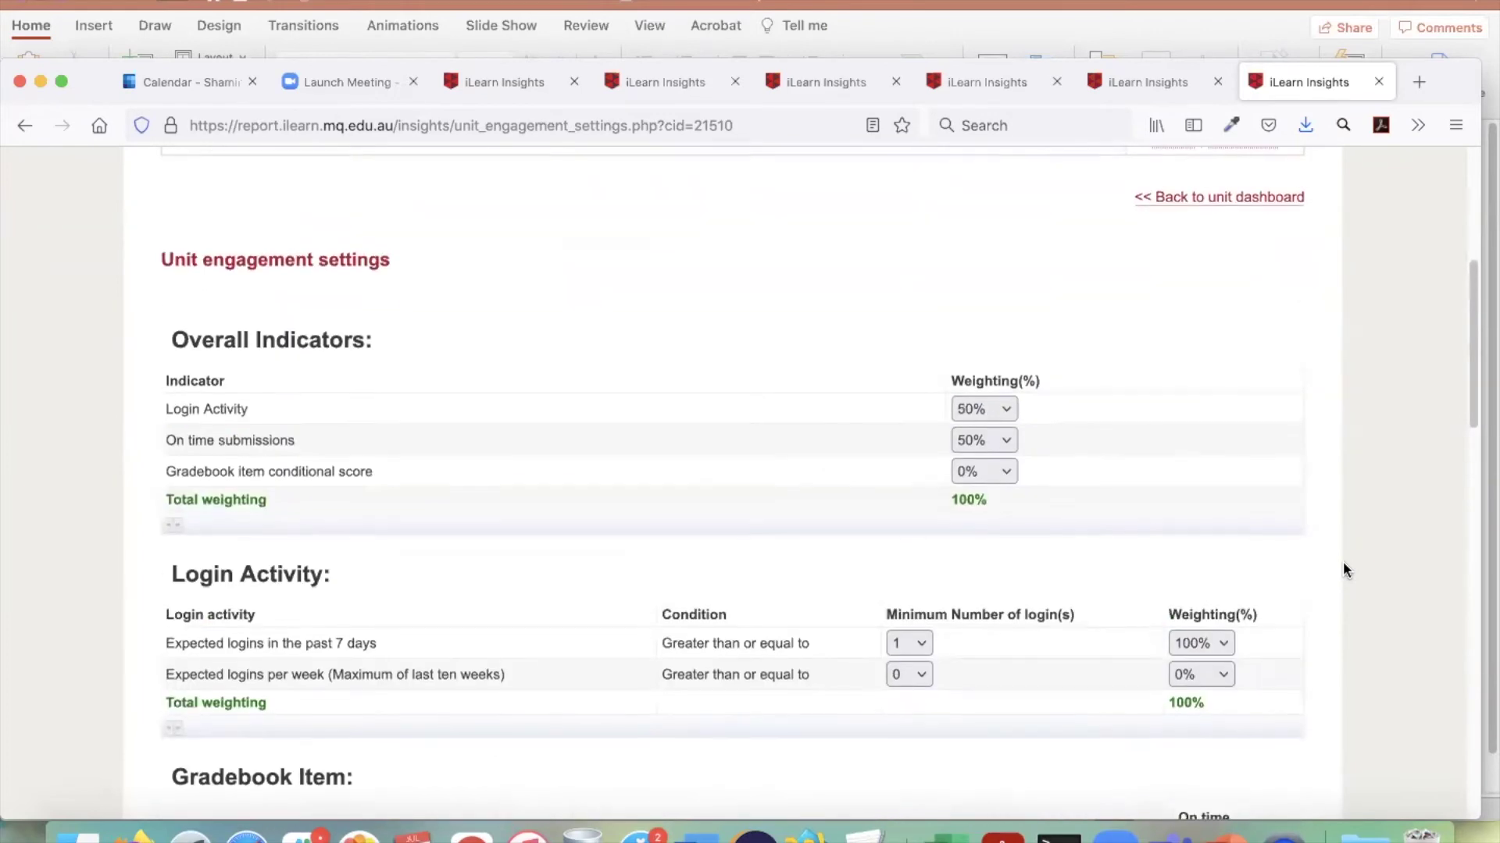
pyautogui.scroll(-4, 1343, 569)
pyautogui.scroll(9, 1343, 568)
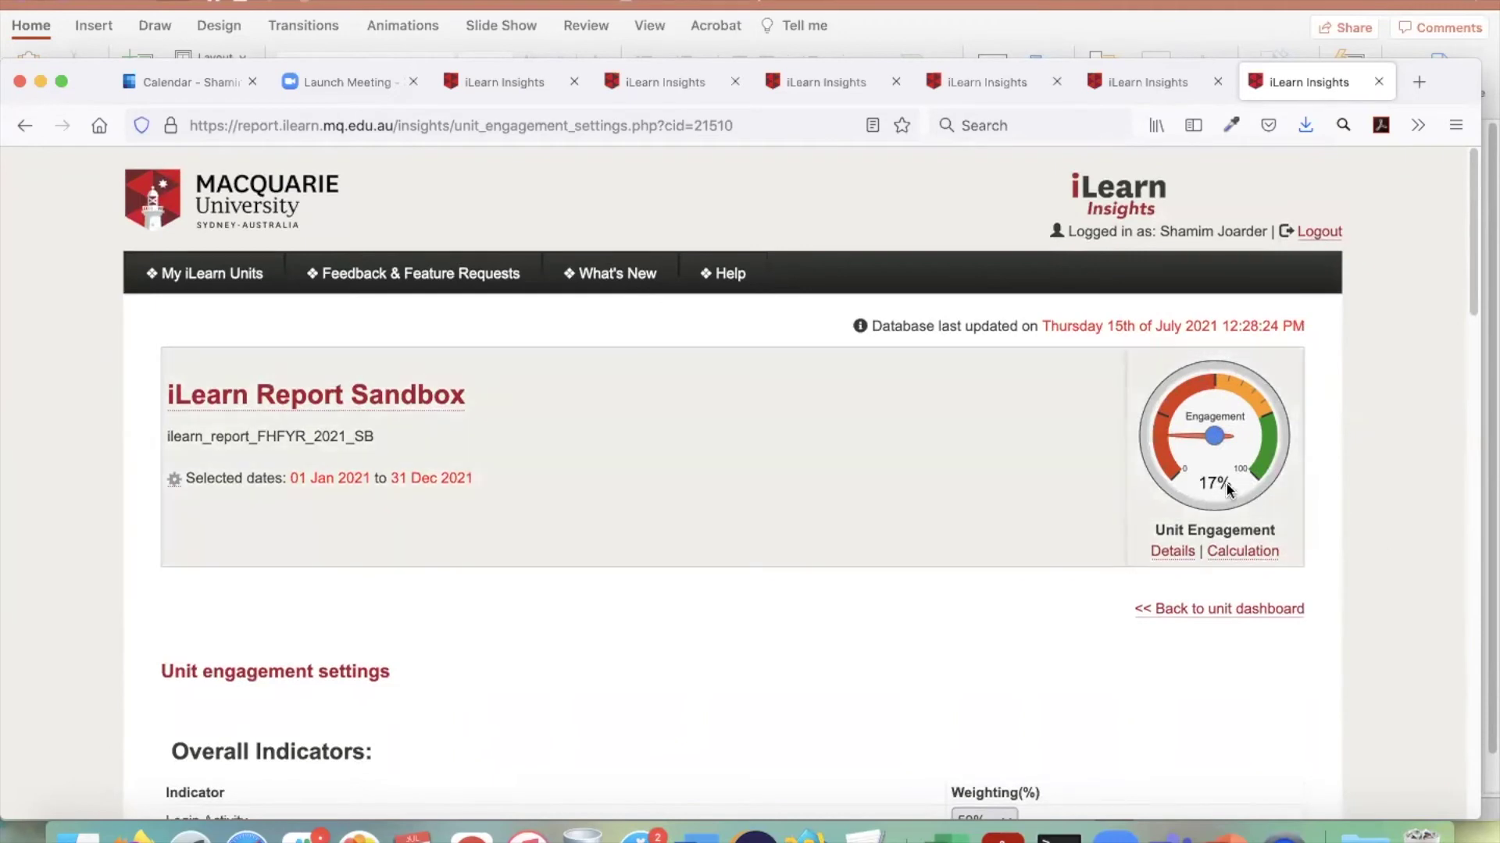
pyautogui.moveTo(1202, 481); pyautogui.dragTo(1245, 482)
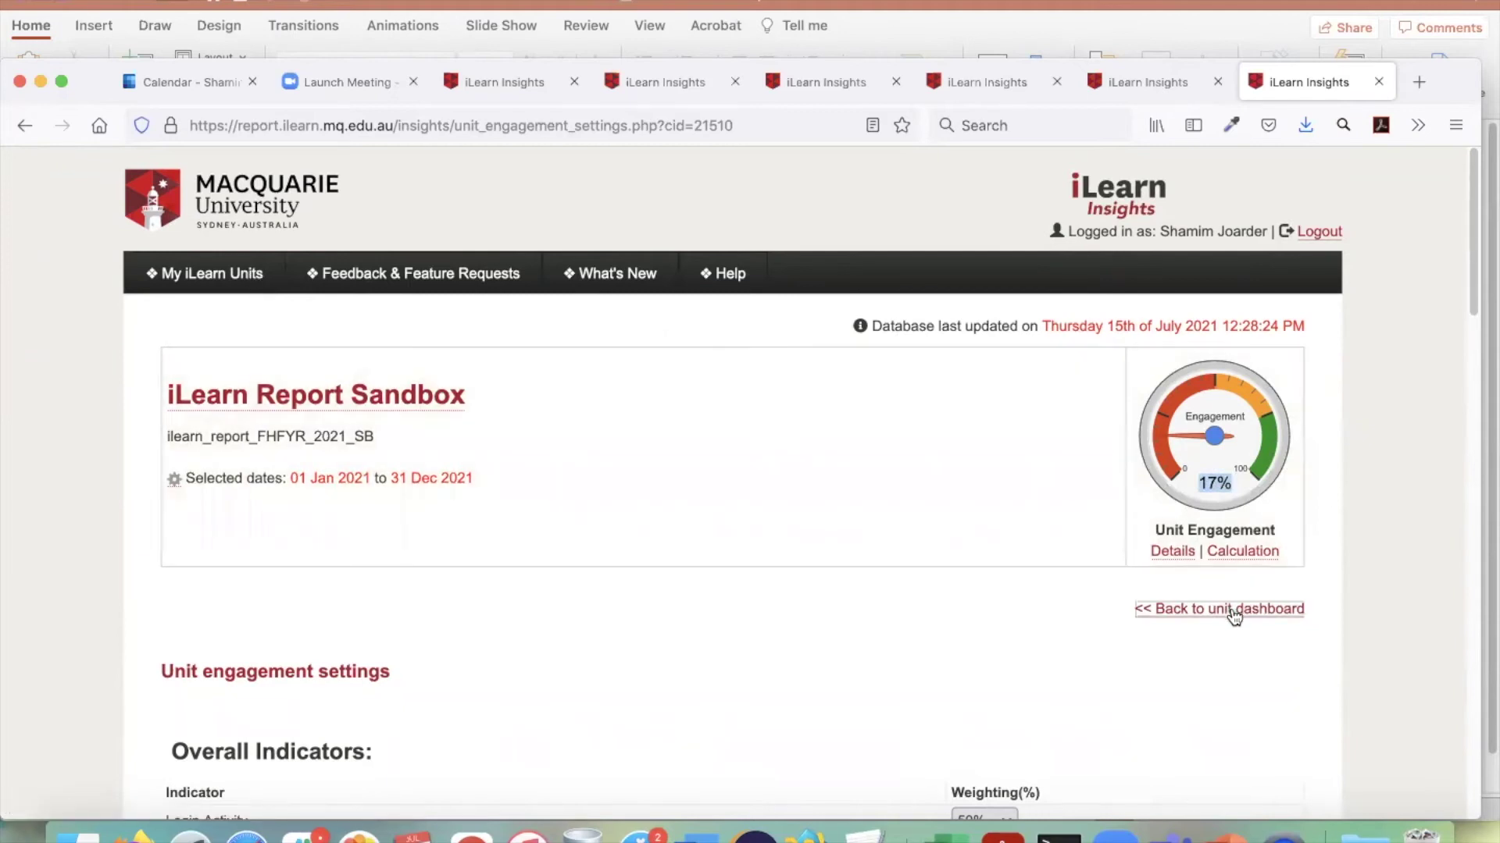
# - Return to the iLearn Report Sandbox unit dashboard and view its Participants not submitting activities chart
pyautogui.click(1231, 611)
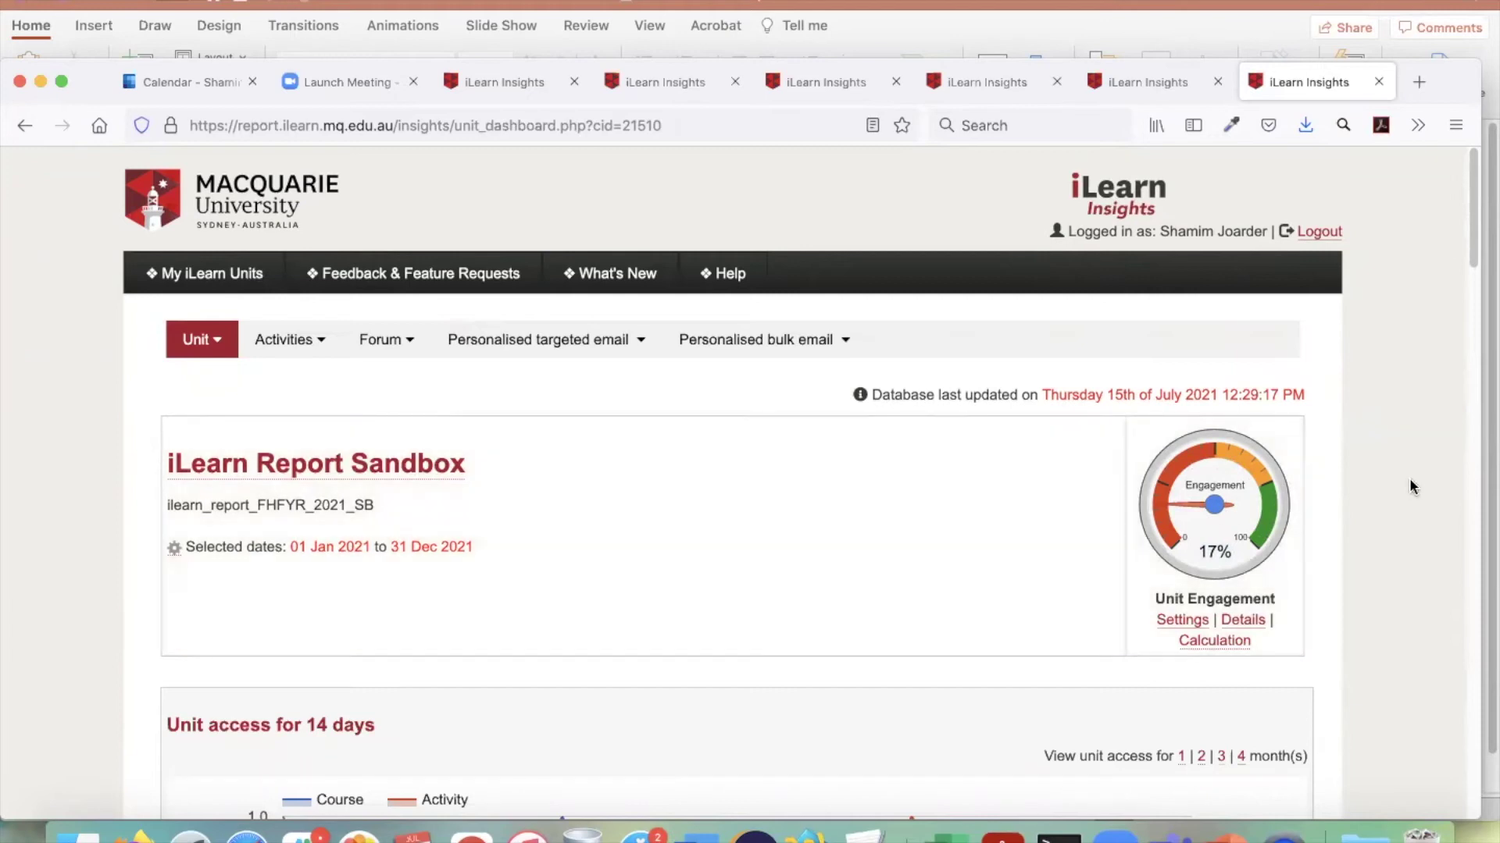
pyautogui.scroll(-15, 1408, 478)
pyautogui.scroll(-5, 1409, 478)
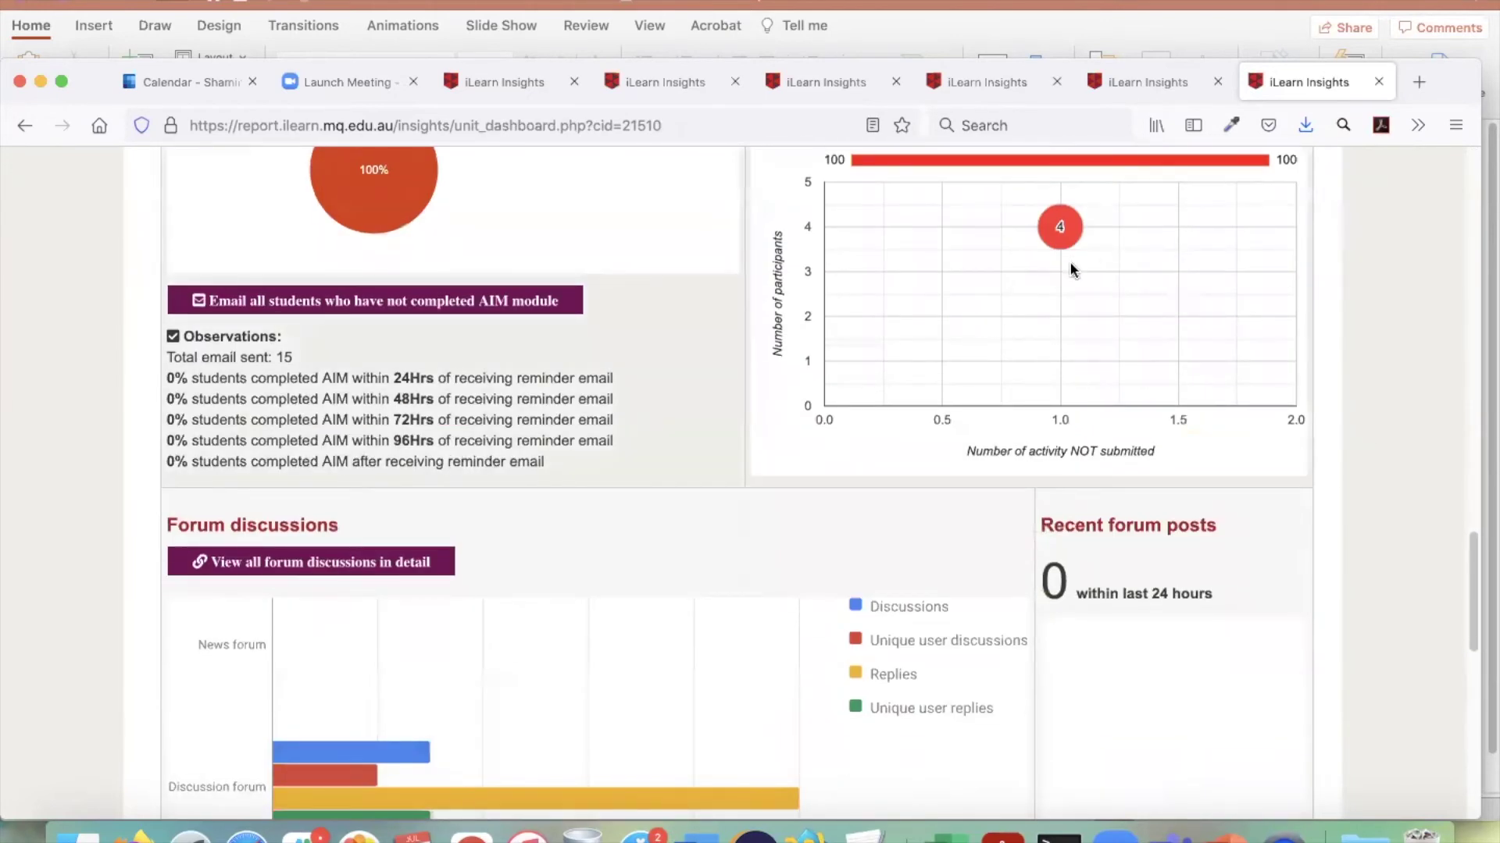
pyautogui.scroll(2, 1102, 269)
pyautogui.scroll(1, 1101, 280)
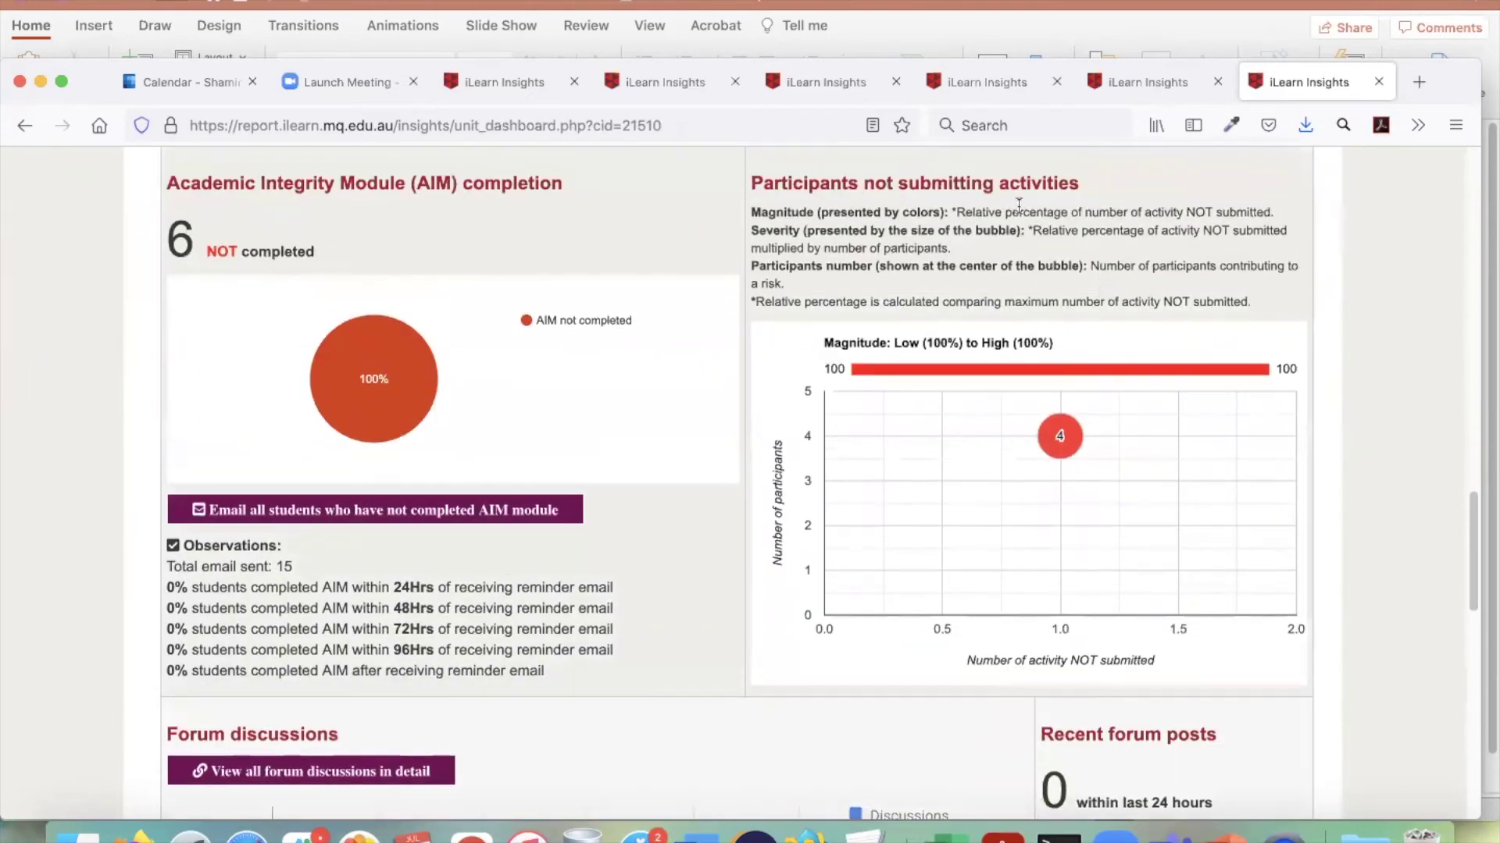
# - Open the iLearn insights sandbox's unit dashboard and inspect bubble details in its Participants not submitting activities chart
pyautogui.click(519, 78)
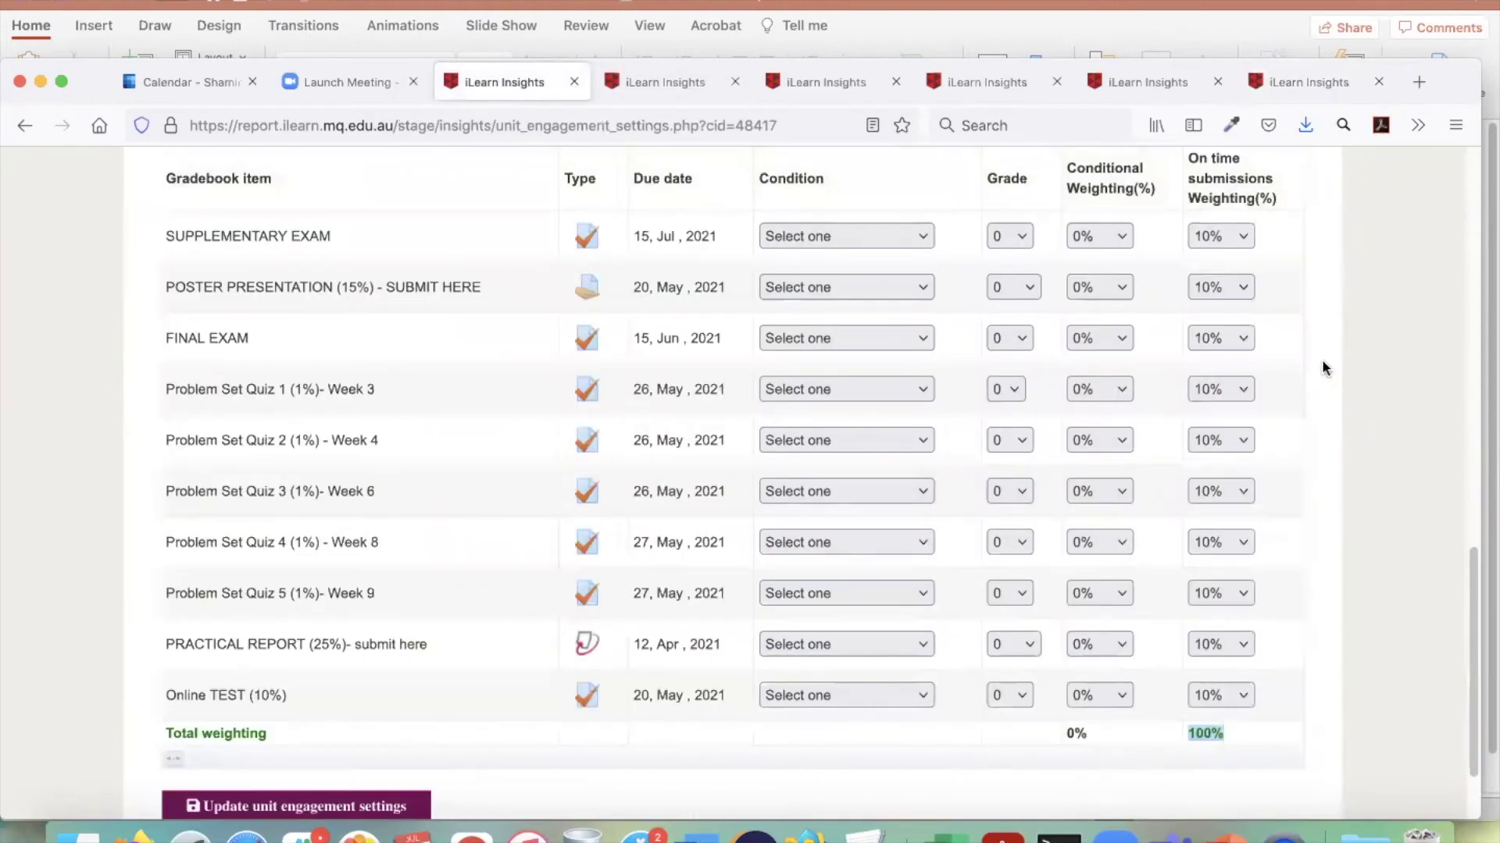
pyautogui.scroll(15, 938, 344)
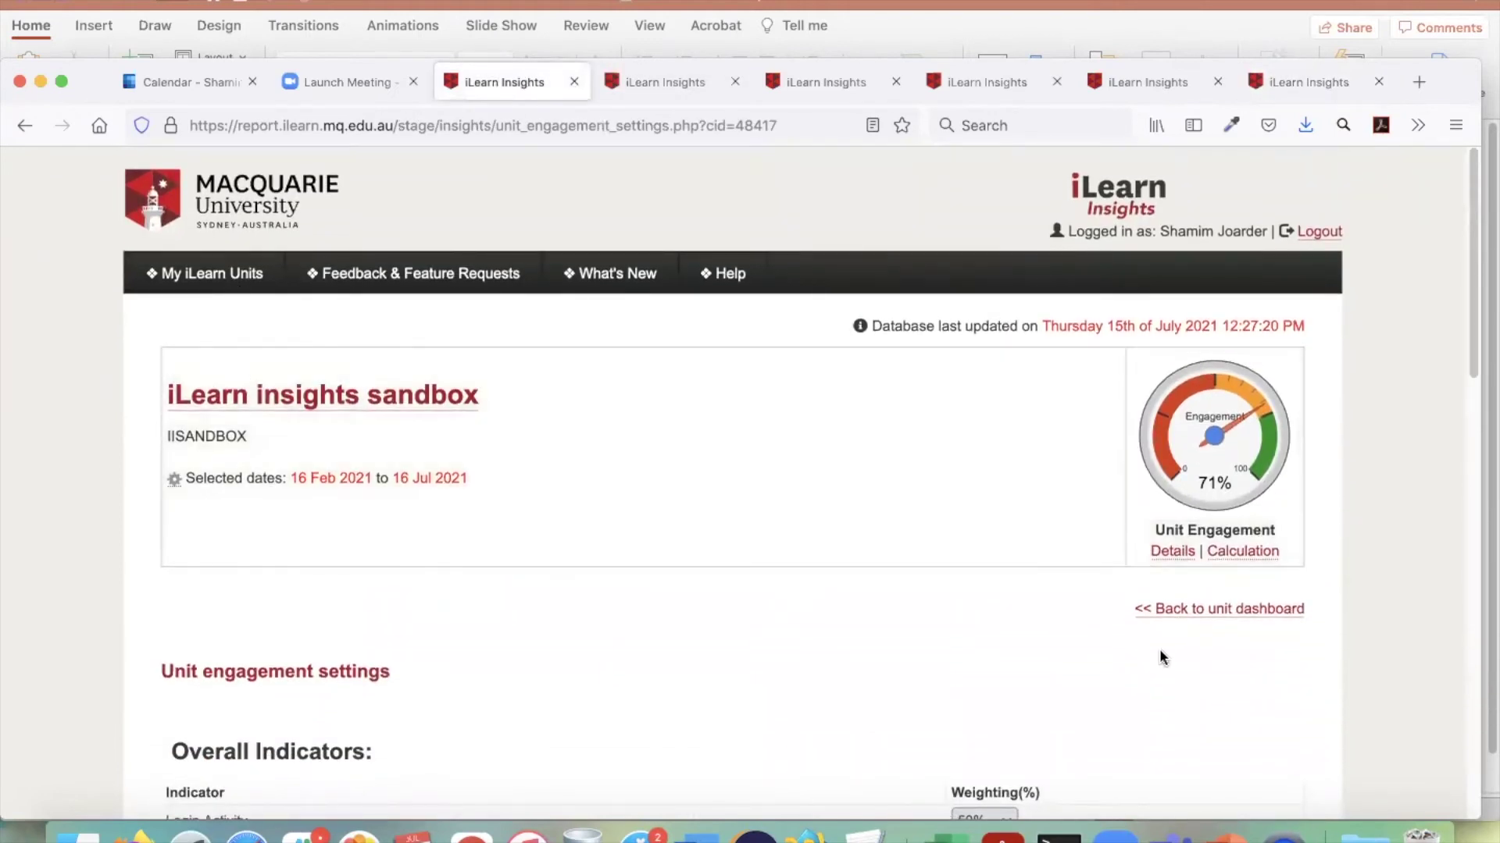
pyautogui.click(1206, 611)
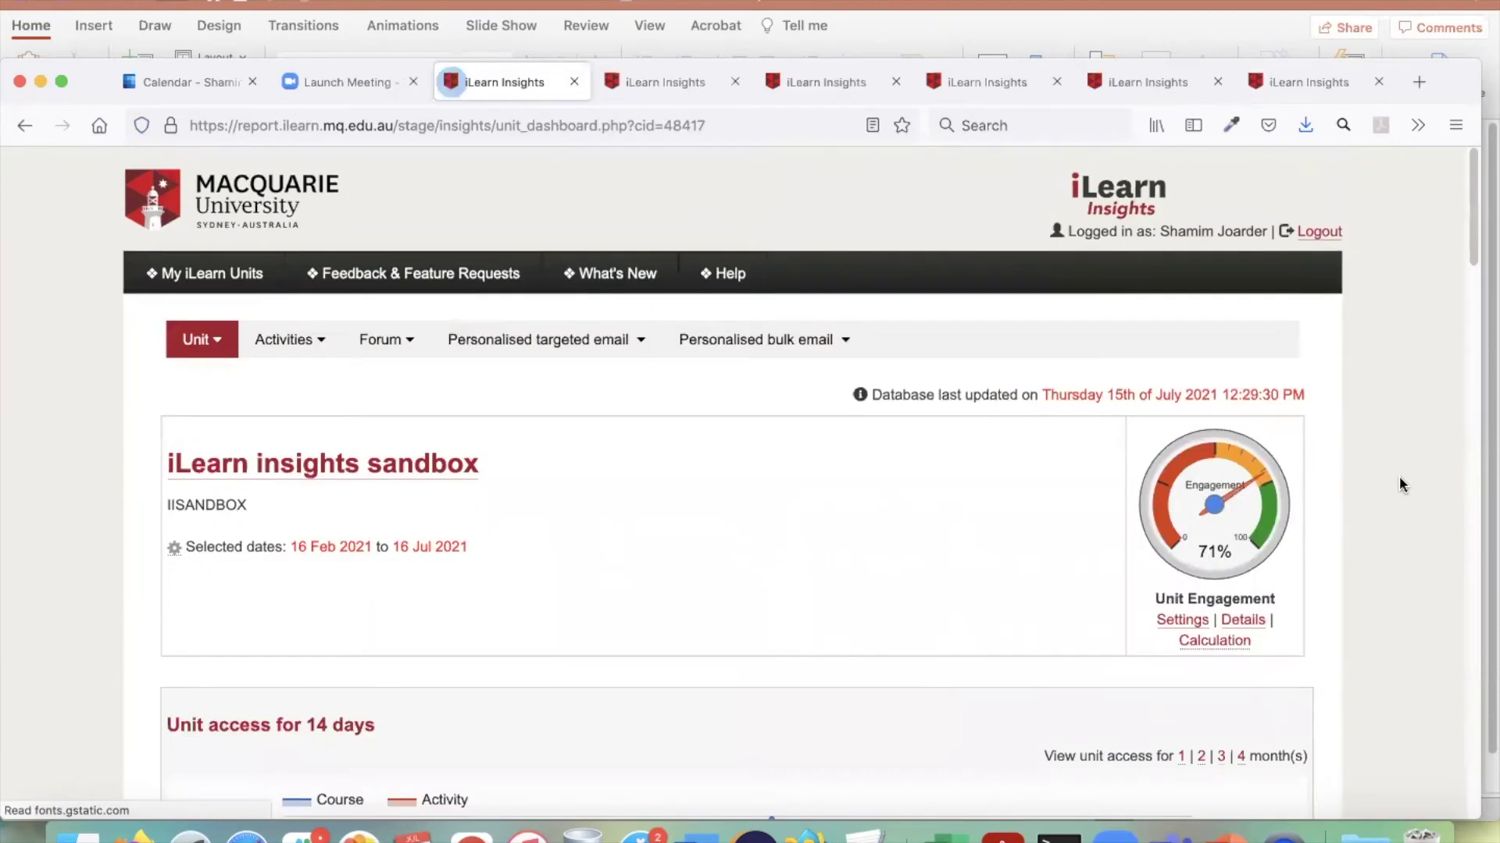
pyautogui.scroll(-20, 1398, 476)
pyautogui.scroll(-5, 1399, 475)
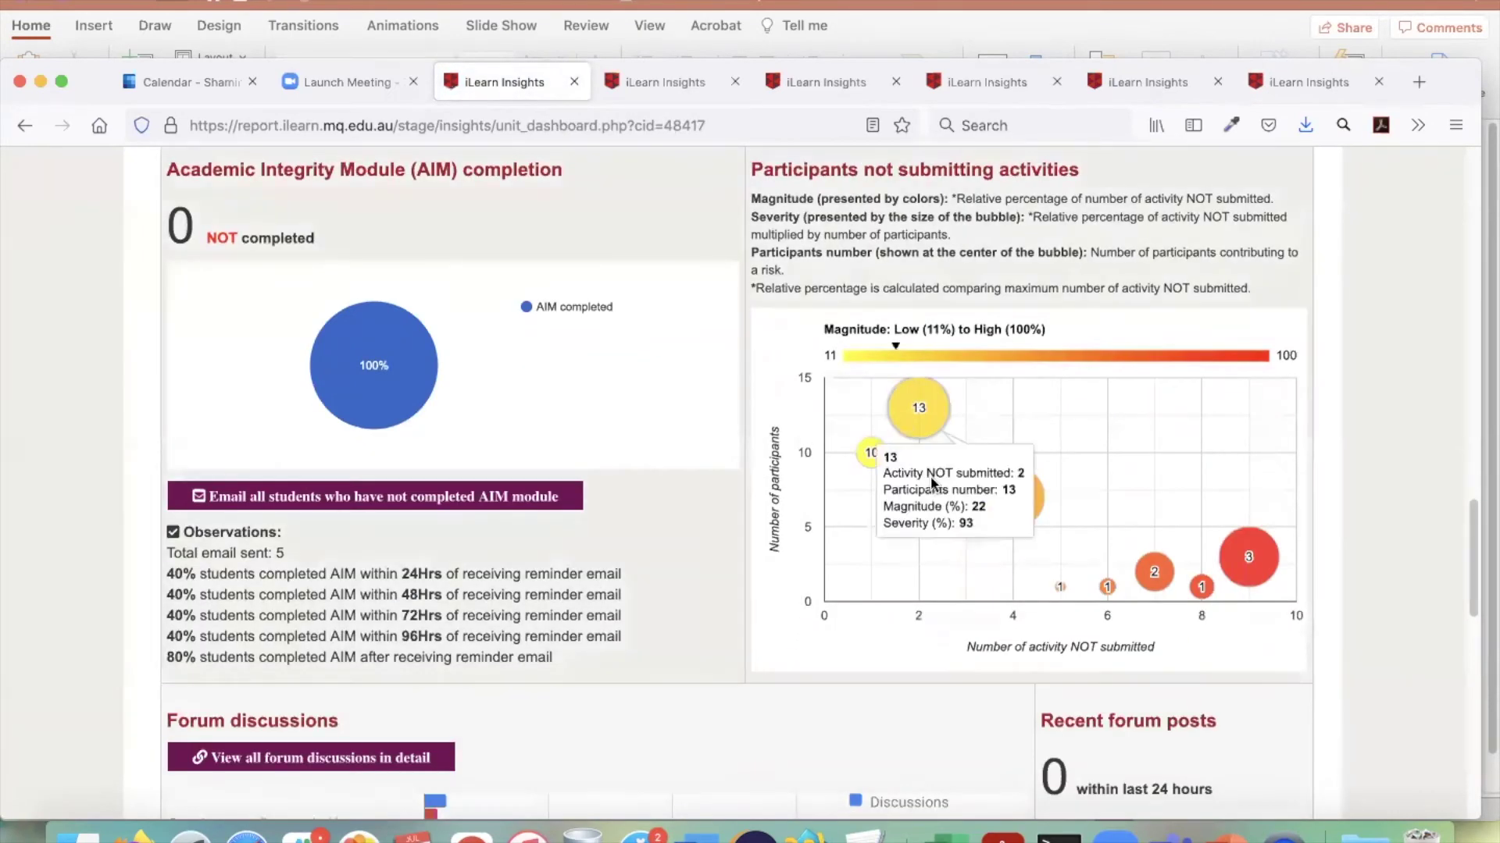
pyautogui.moveTo(1259, 542)
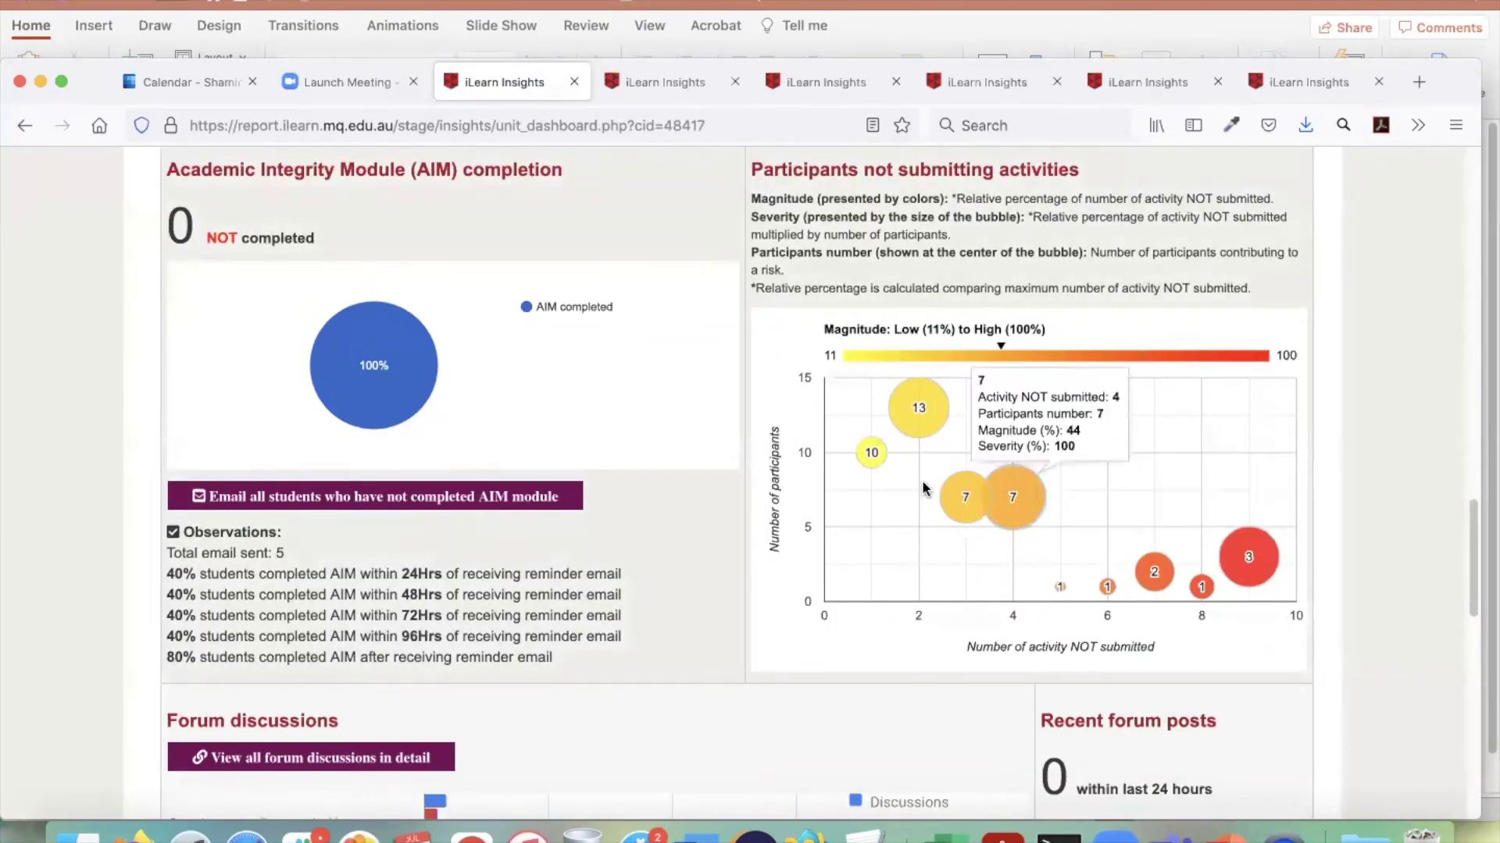
pyautogui.moveTo(1000, 506)
pyautogui.moveTo(1045, 512)
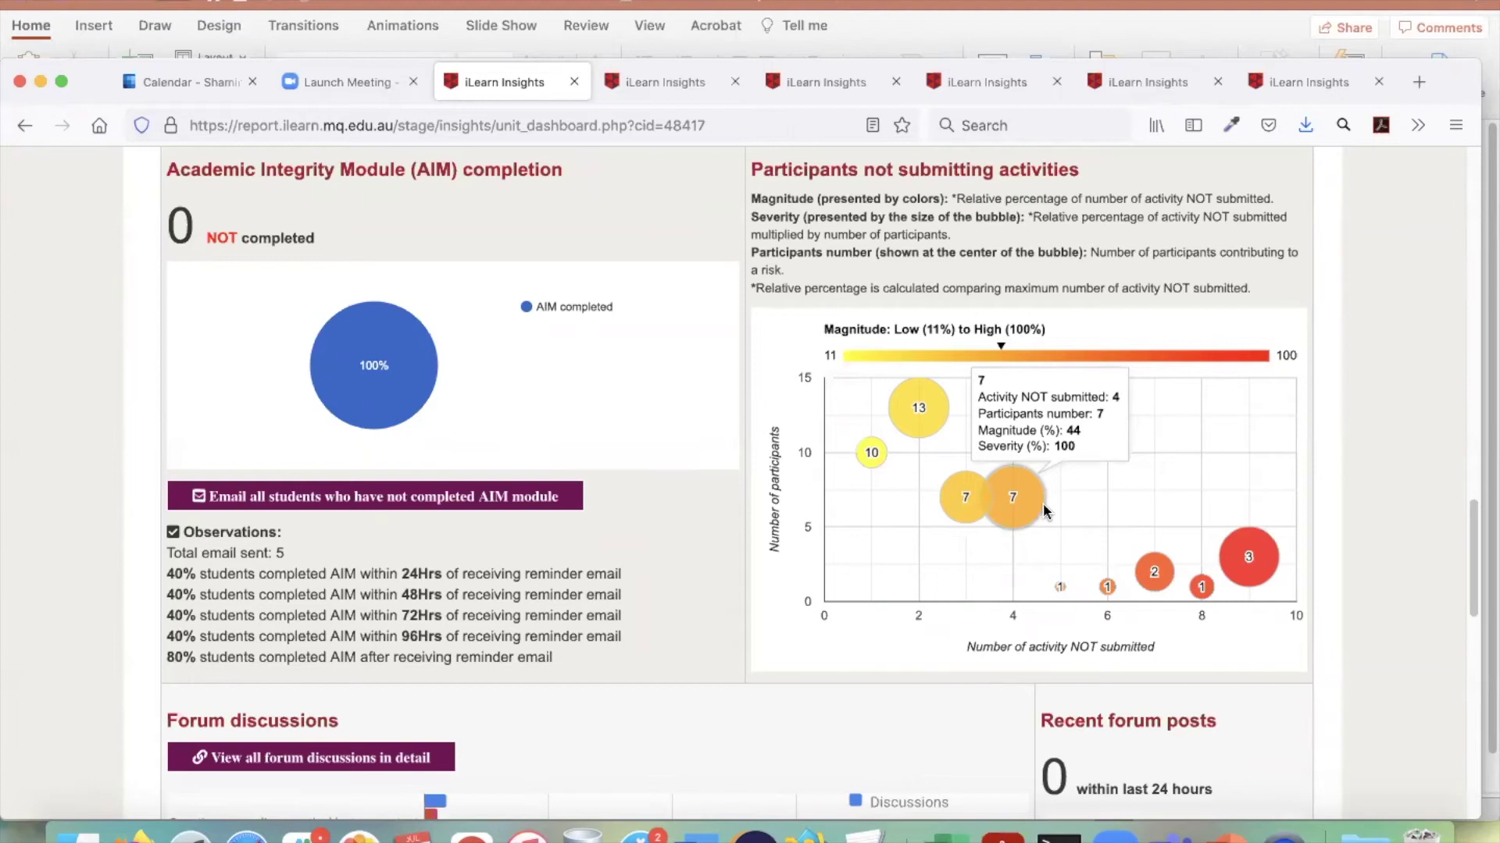
pyautogui.moveTo(927, 409)
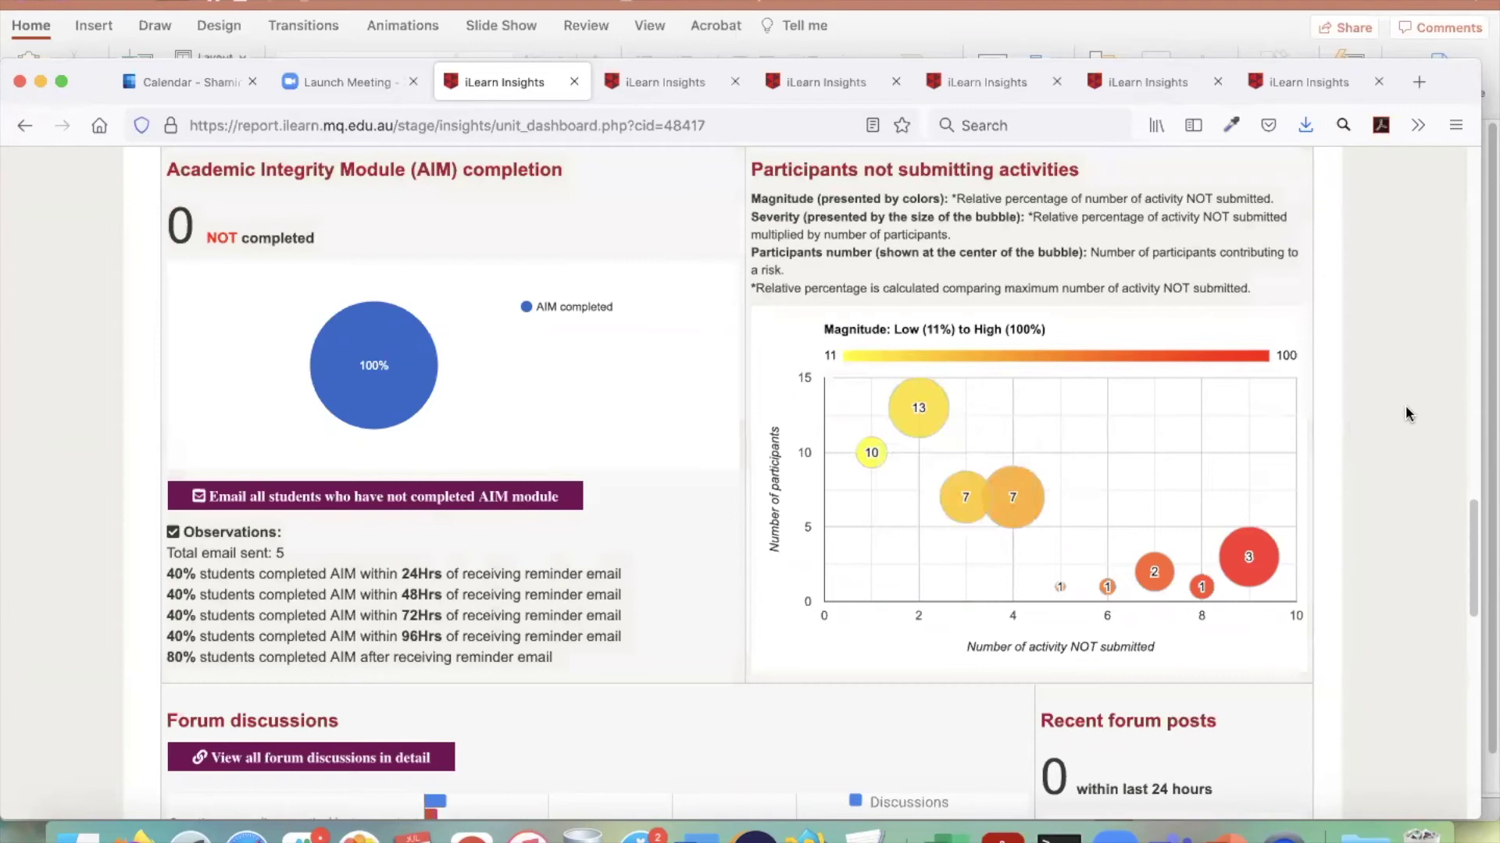
# - Open the unit engagement calculation for the iLearn insights sandbox and review it through to the highlighted overall unit engagement percentage
pyautogui.scroll(15, 1399, 406)
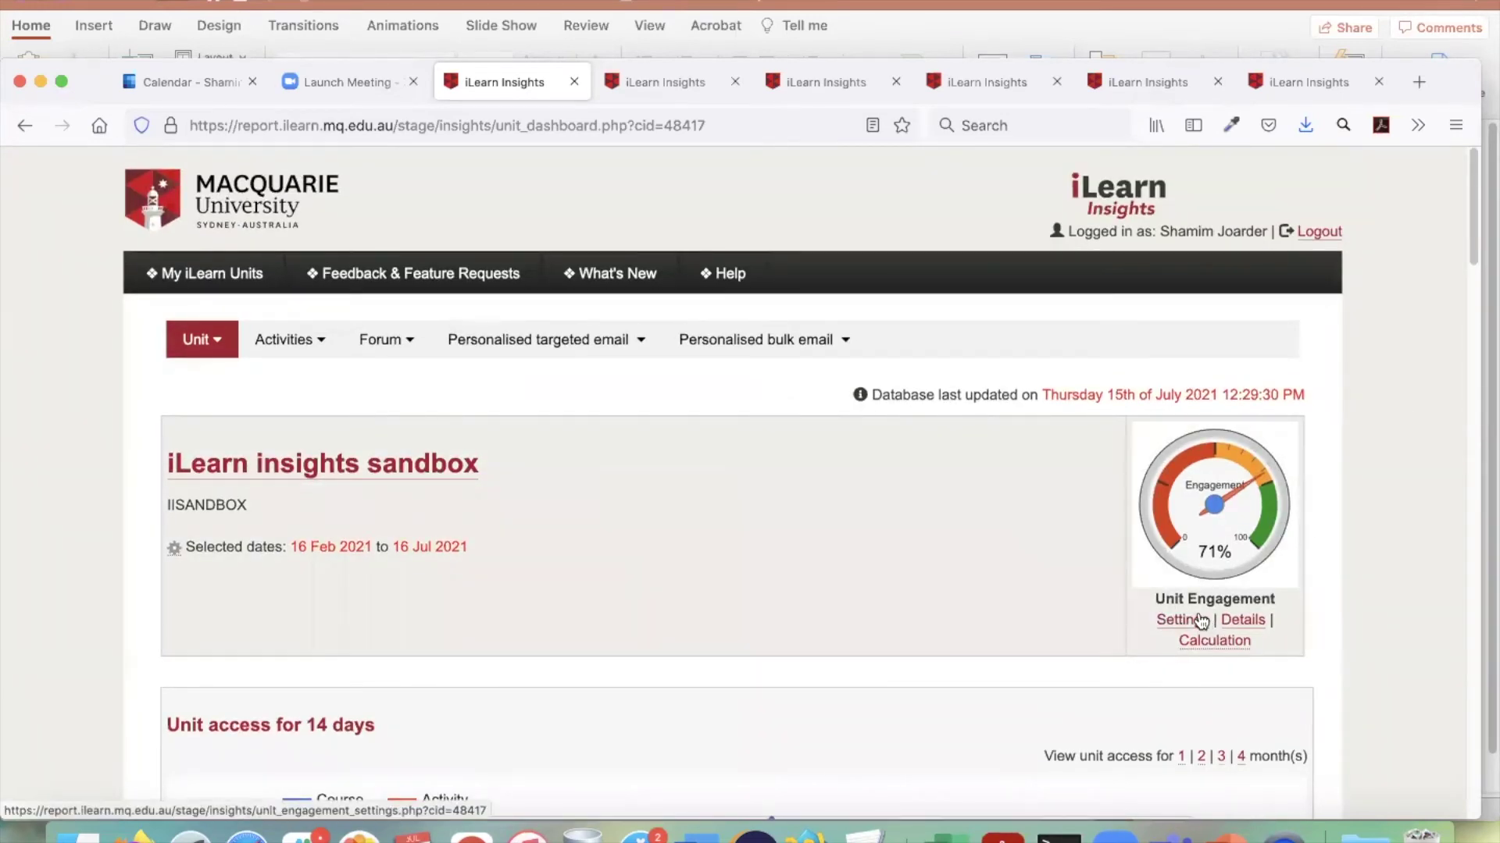
pyautogui.click(225, 336)
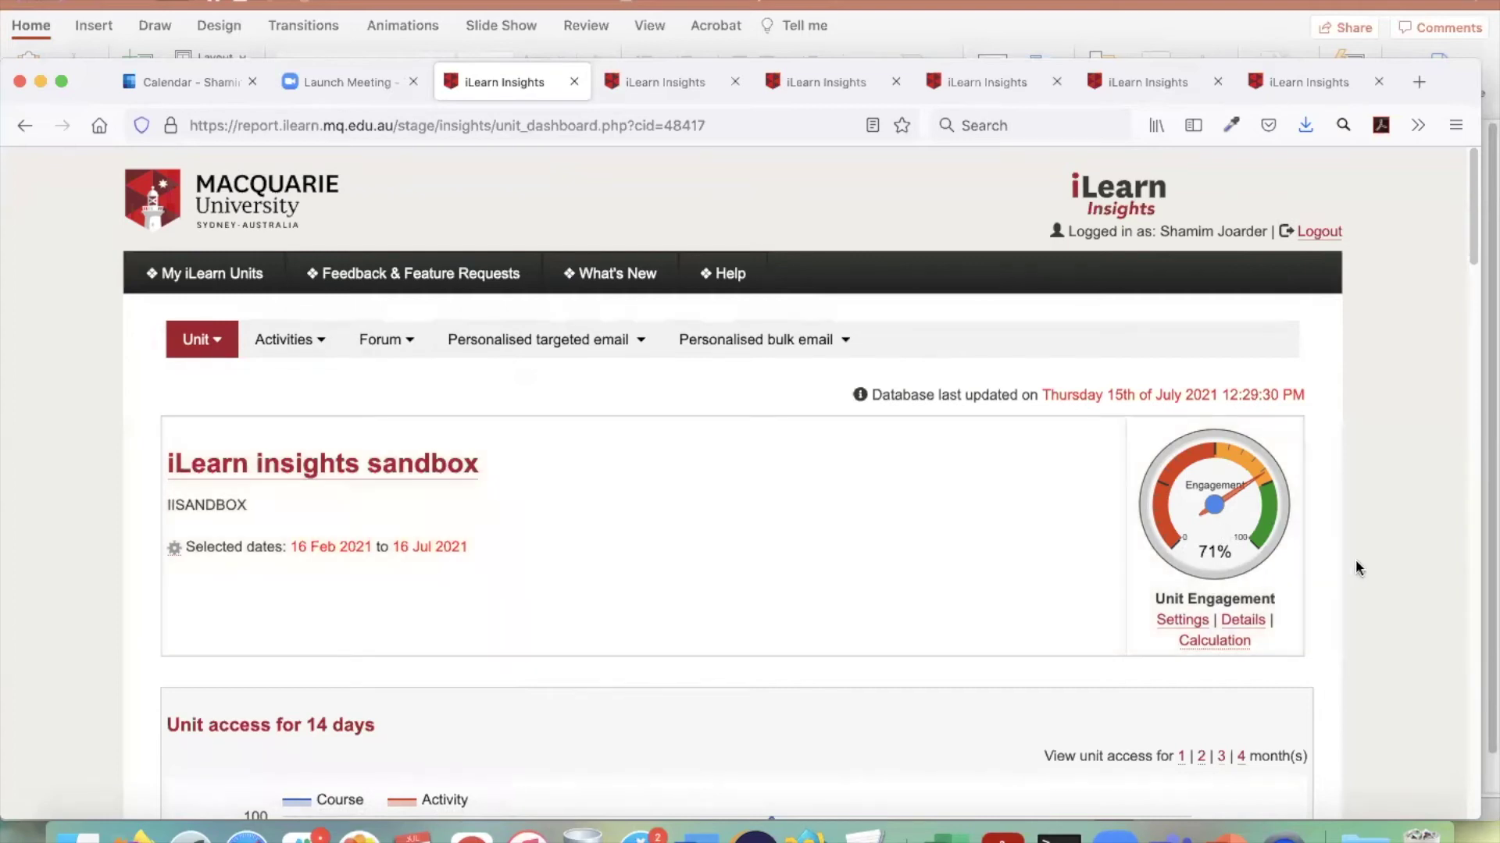
pyautogui.scroll(-3, 1356, 559)
pyautogui.click(1234, 526)
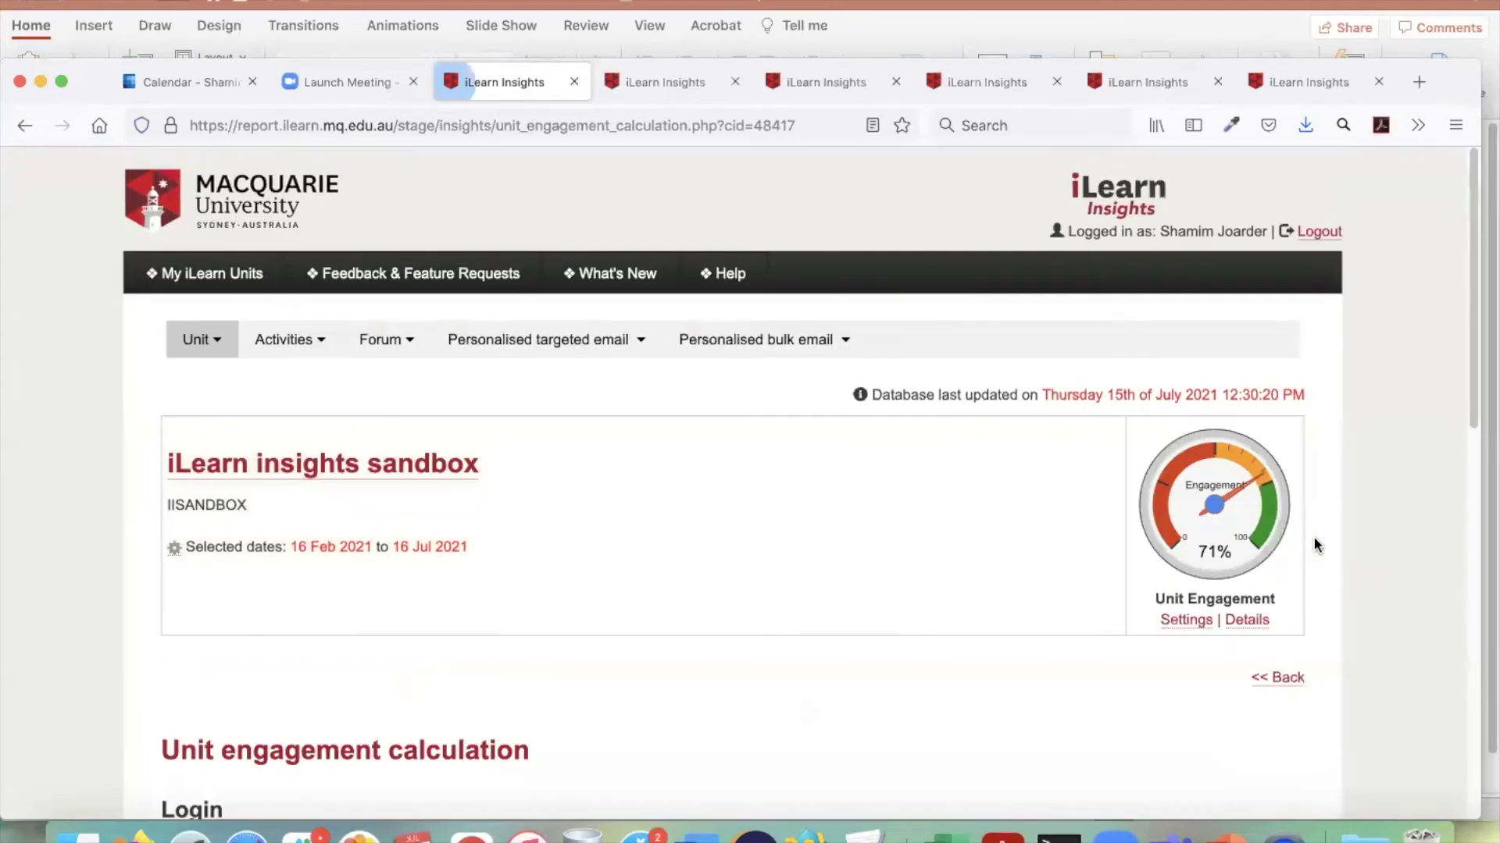
pyautogui.scroll(-5, 1393, 571)
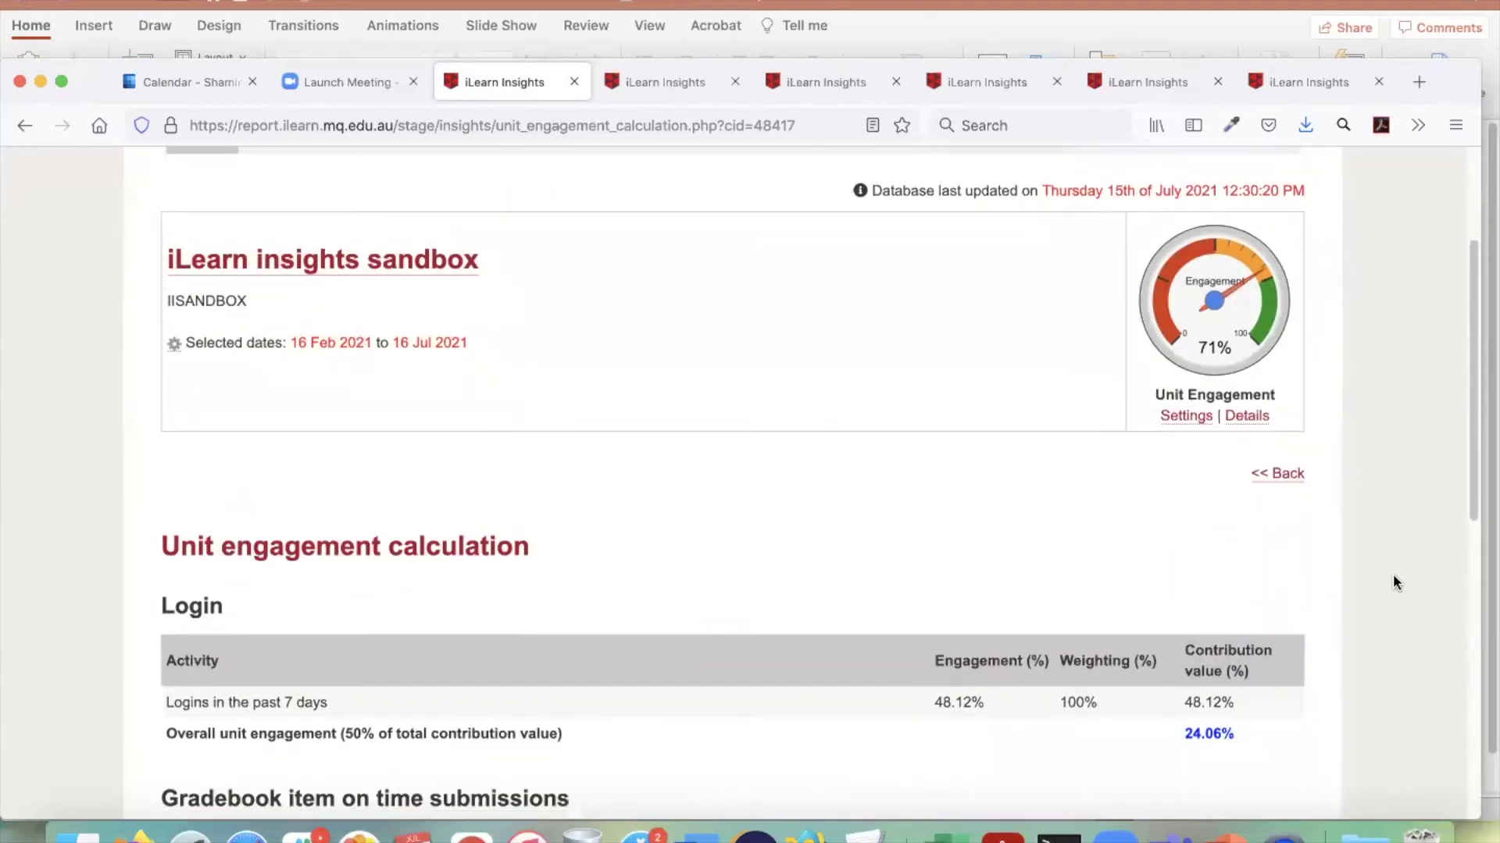
pyautogui.scroll(-9, 1393, 578)
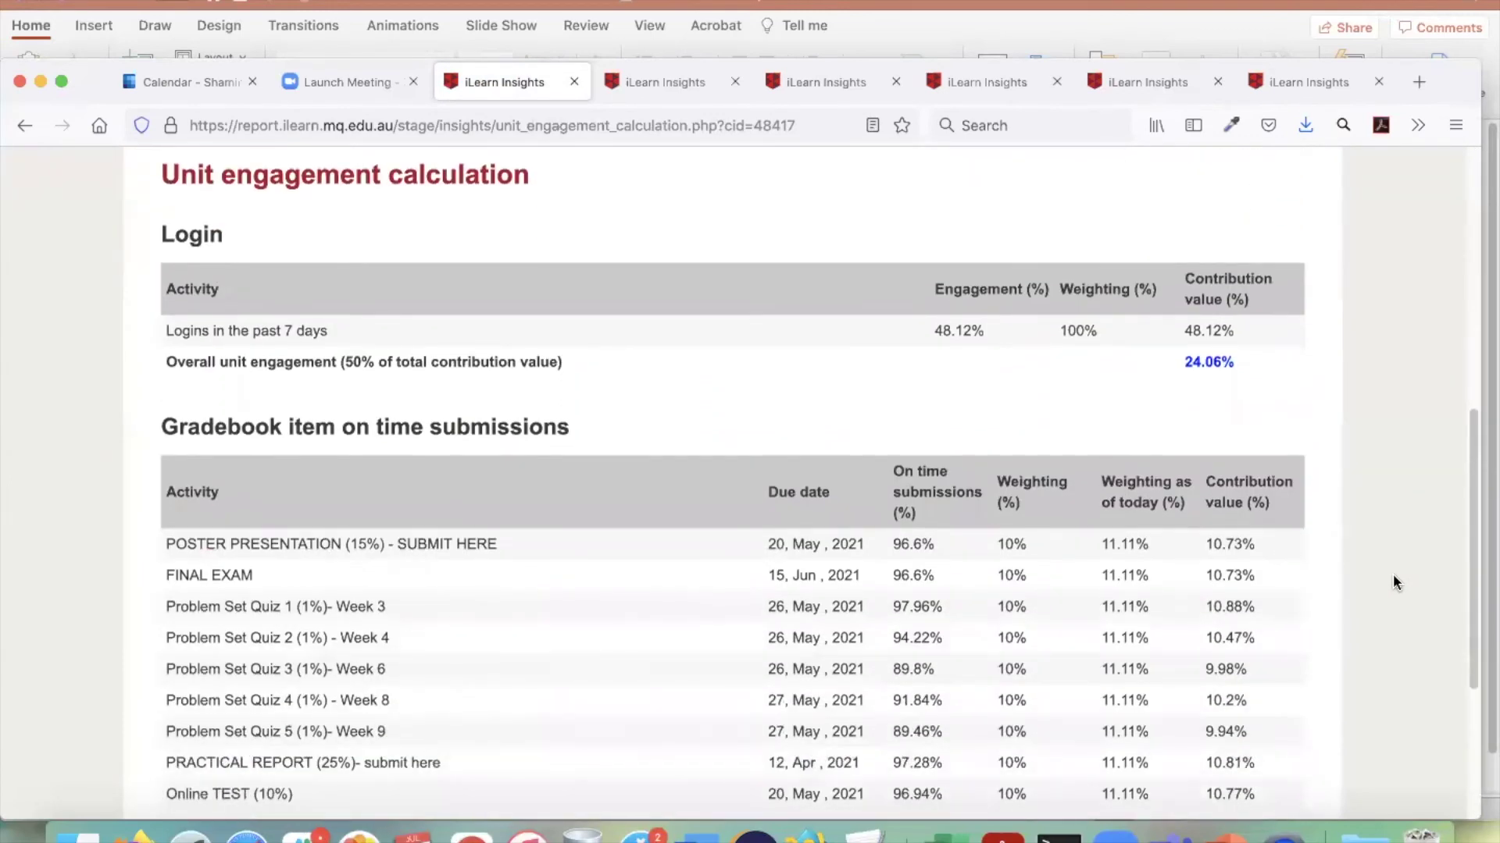
pyautogui.scroll(-5, 1394, 582)
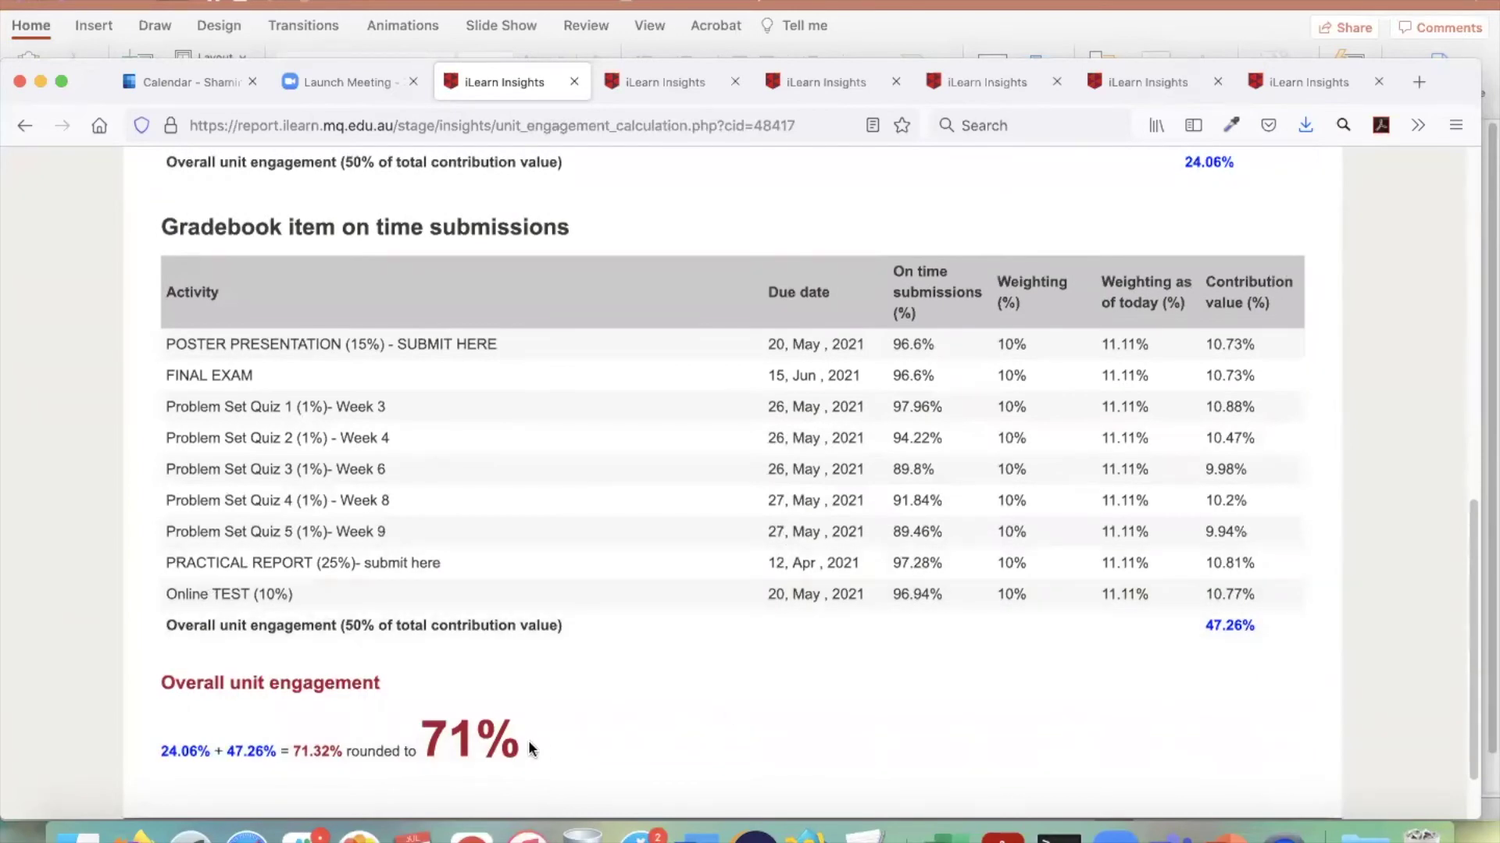
pyautogui.scroll(3, 669, 736)
pyautogui.scroll(-4, 669, 736)
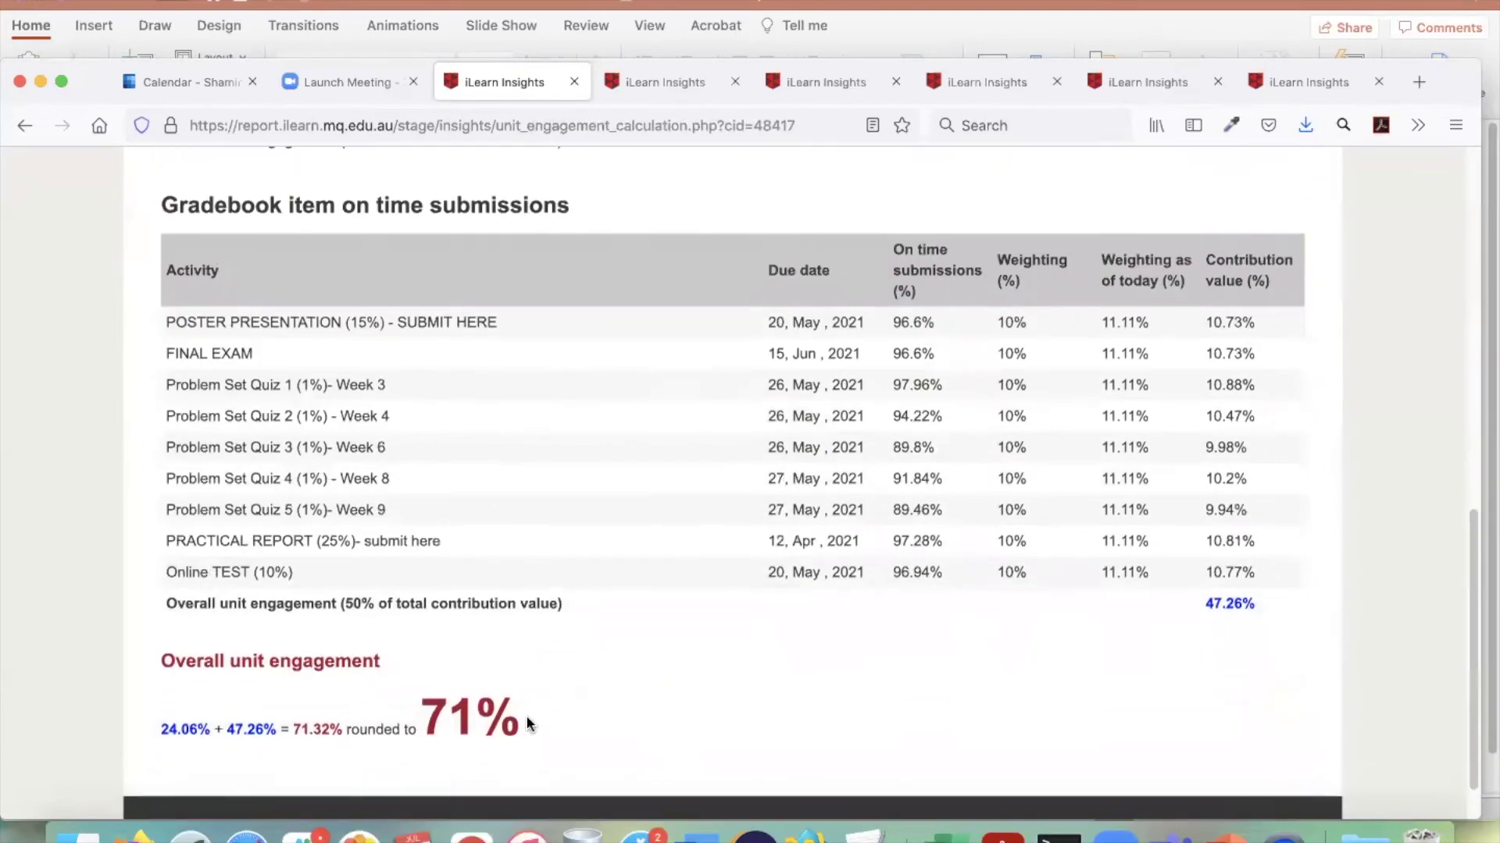
pyautogui.moveTo(428, 707); pyautogui.dragTo(692, 717)
# - Examine the Login calculation by highlighting its engagement, weighting, contribution value and overall unit engagement contribution in turn
pyautogui.scroll(7, 692, 717)
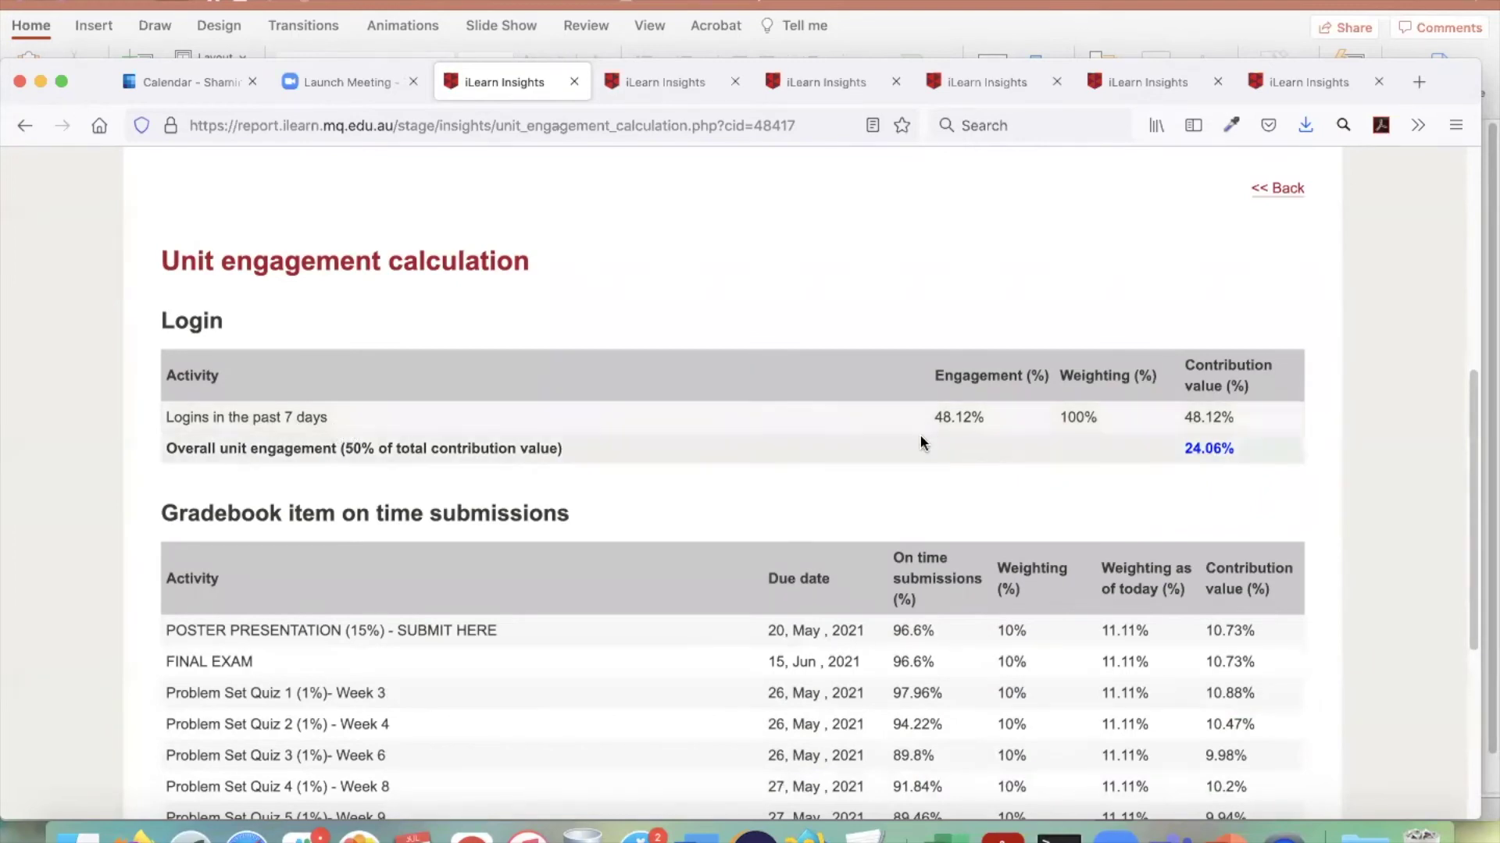
pyautogui.scroll(1, 936, 419)
pyautogui.moveTo(935, 419); pyautogui.dragTo(995, 417)
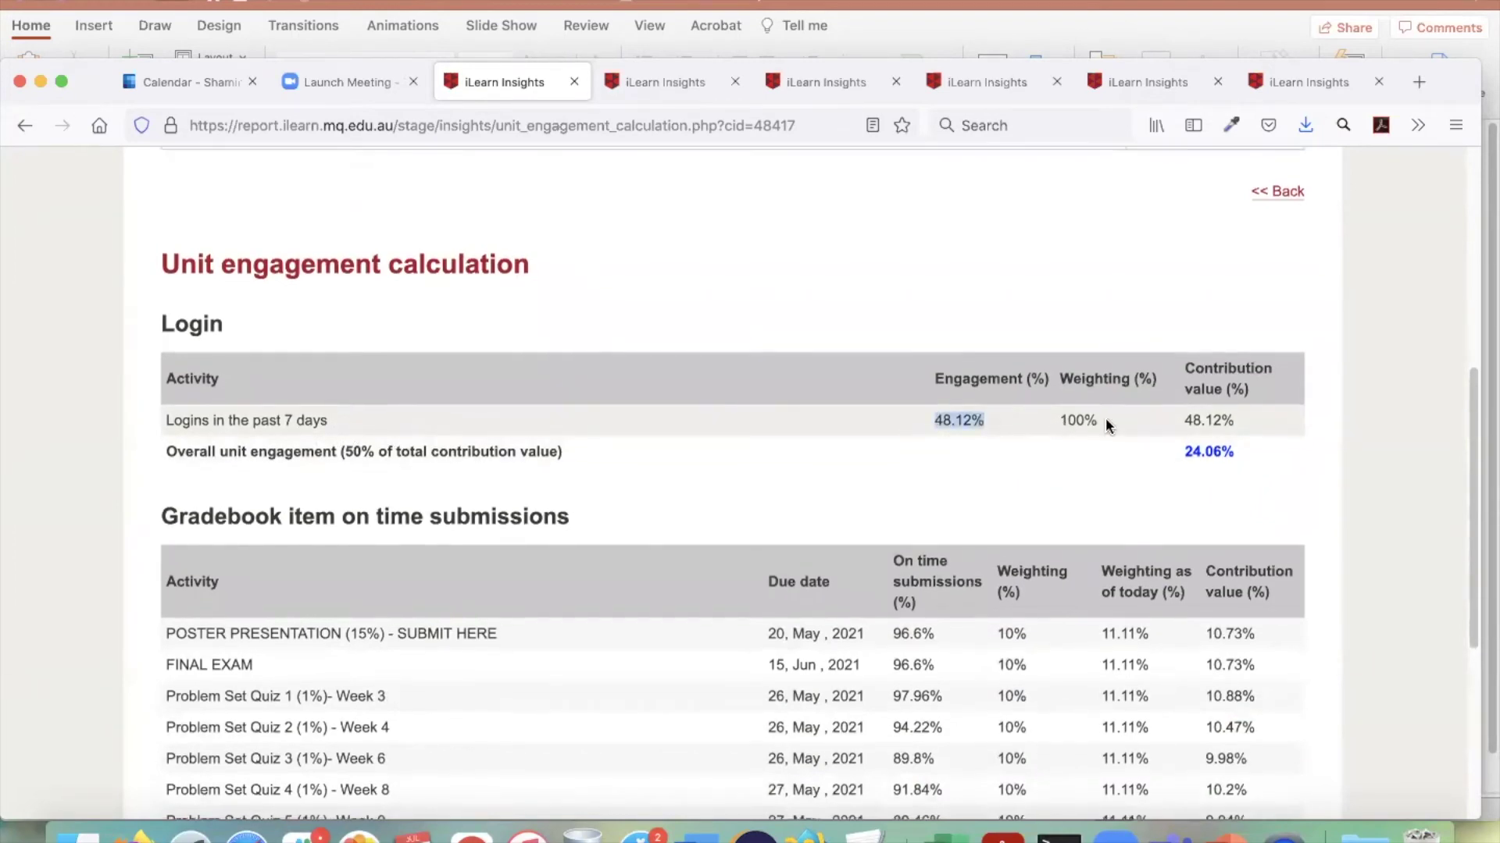
pyautogui.moveTo(1108, 414); pyautogui.dragTo(1061, 422)
pyautogui.moveTo(1181, 420); pyautogui.dragTo(1244, 419)
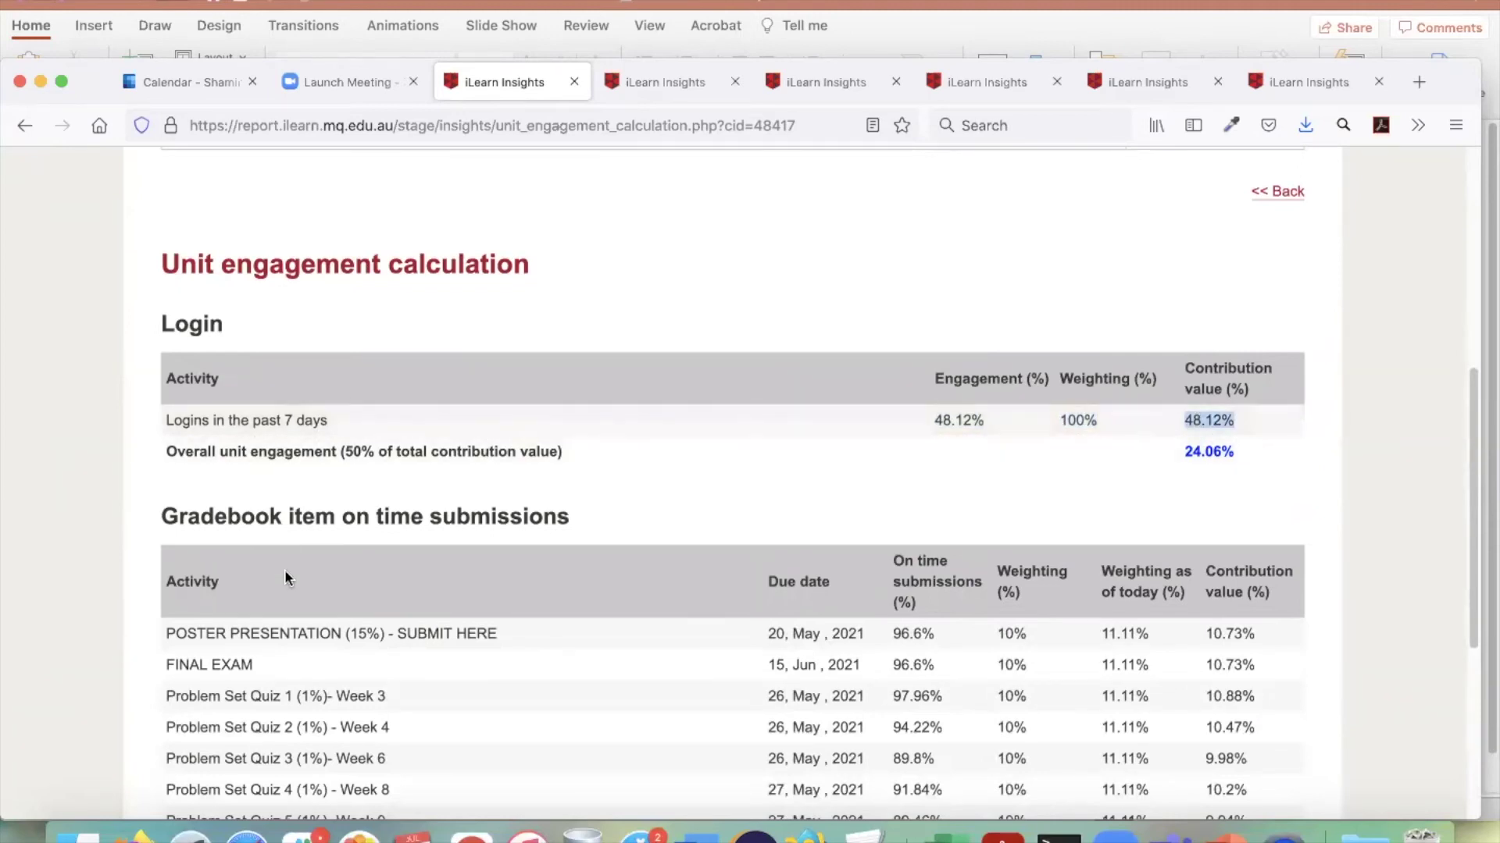
pyautogui.moveTo(1259, 452); pyautogui.dragTo(1182, 451)
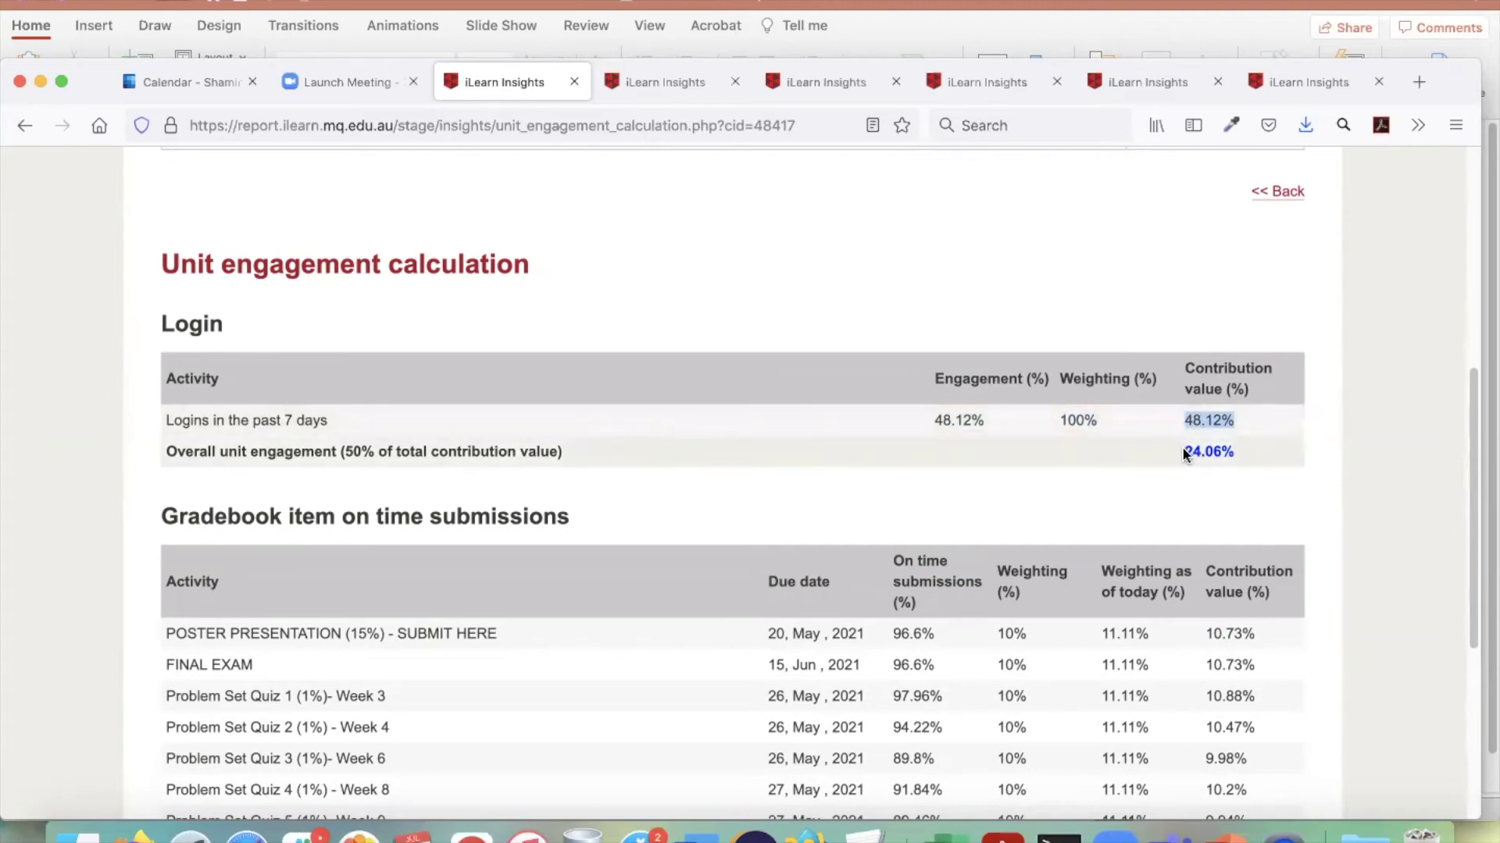
# - Examine the Gradebook item on time submissions table, highlighting its heading and the activities' weighting values
pyautogui.scroll(-3, 1393, 472)
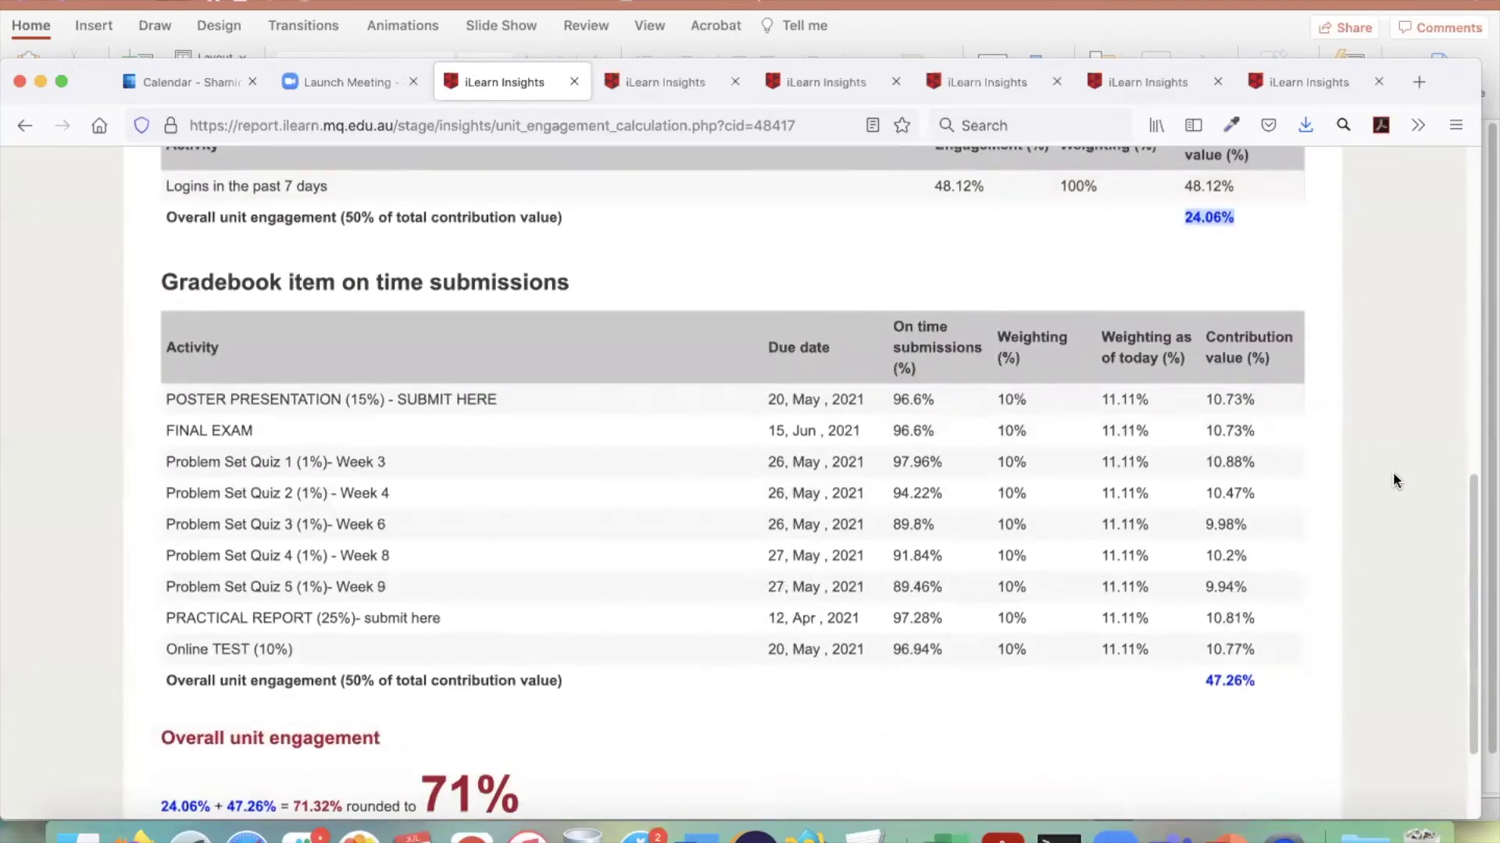
pyautogui.click(162, 283)
pyautogui.moveTo(162, 283); pyautogui.dragTo(574, 284)
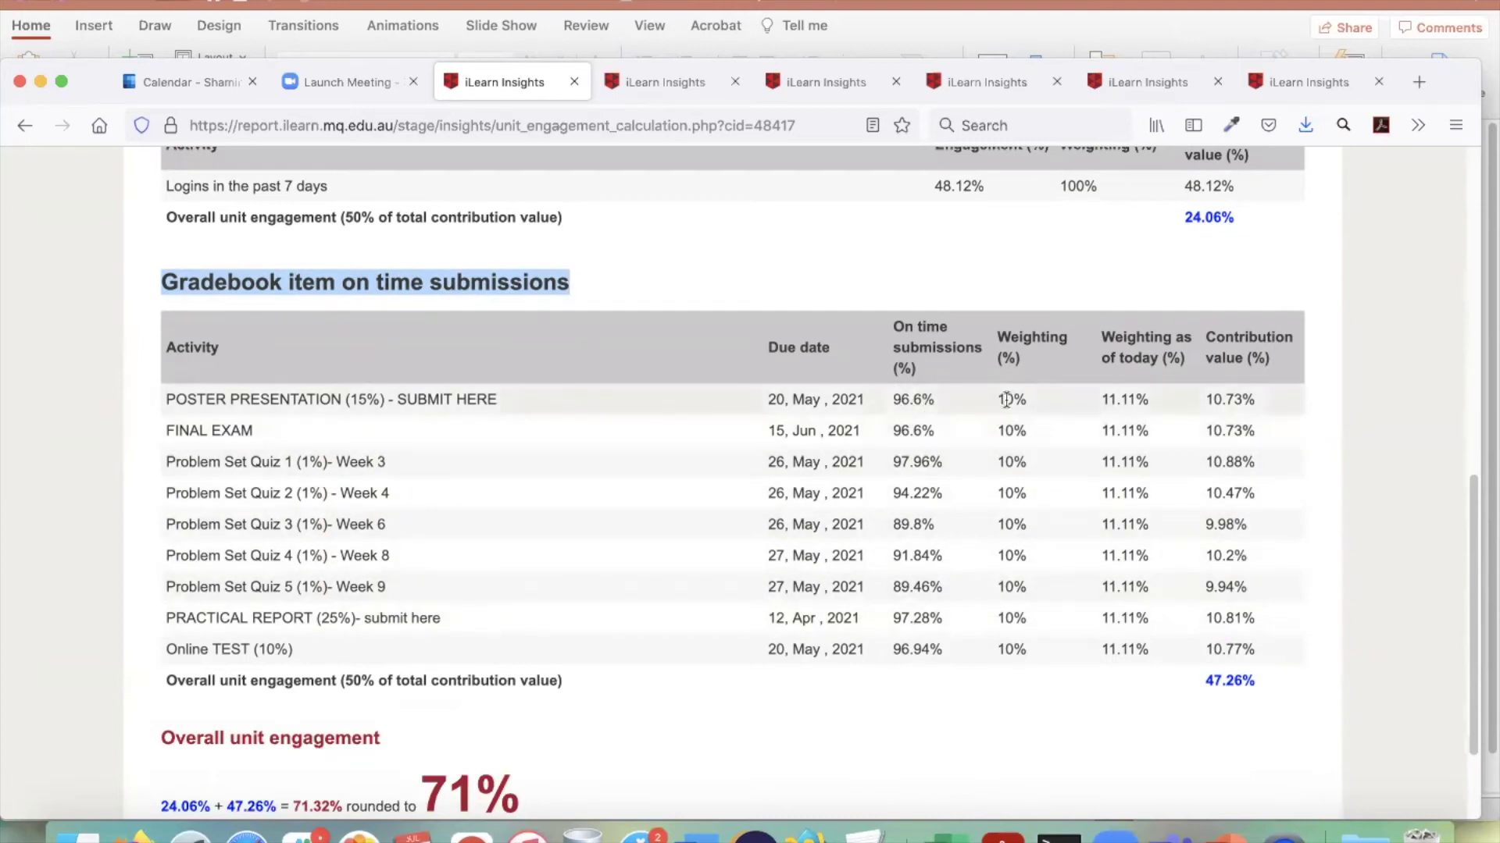
pyautogui.moveTo(1006, 400); pyautogui.dragTo(1015, 658)
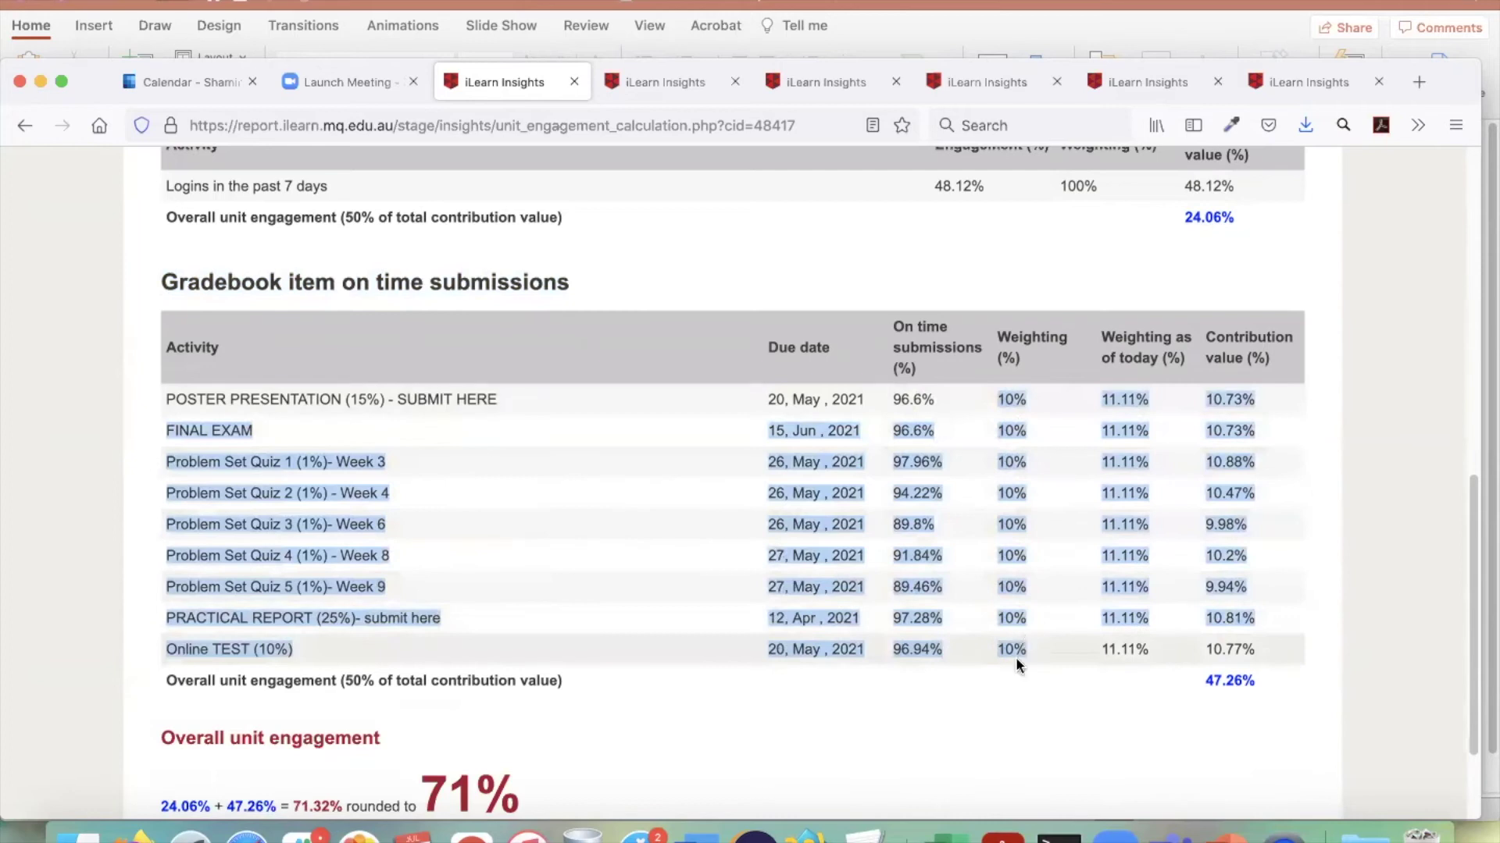
pyautogui.click(1016, 658)
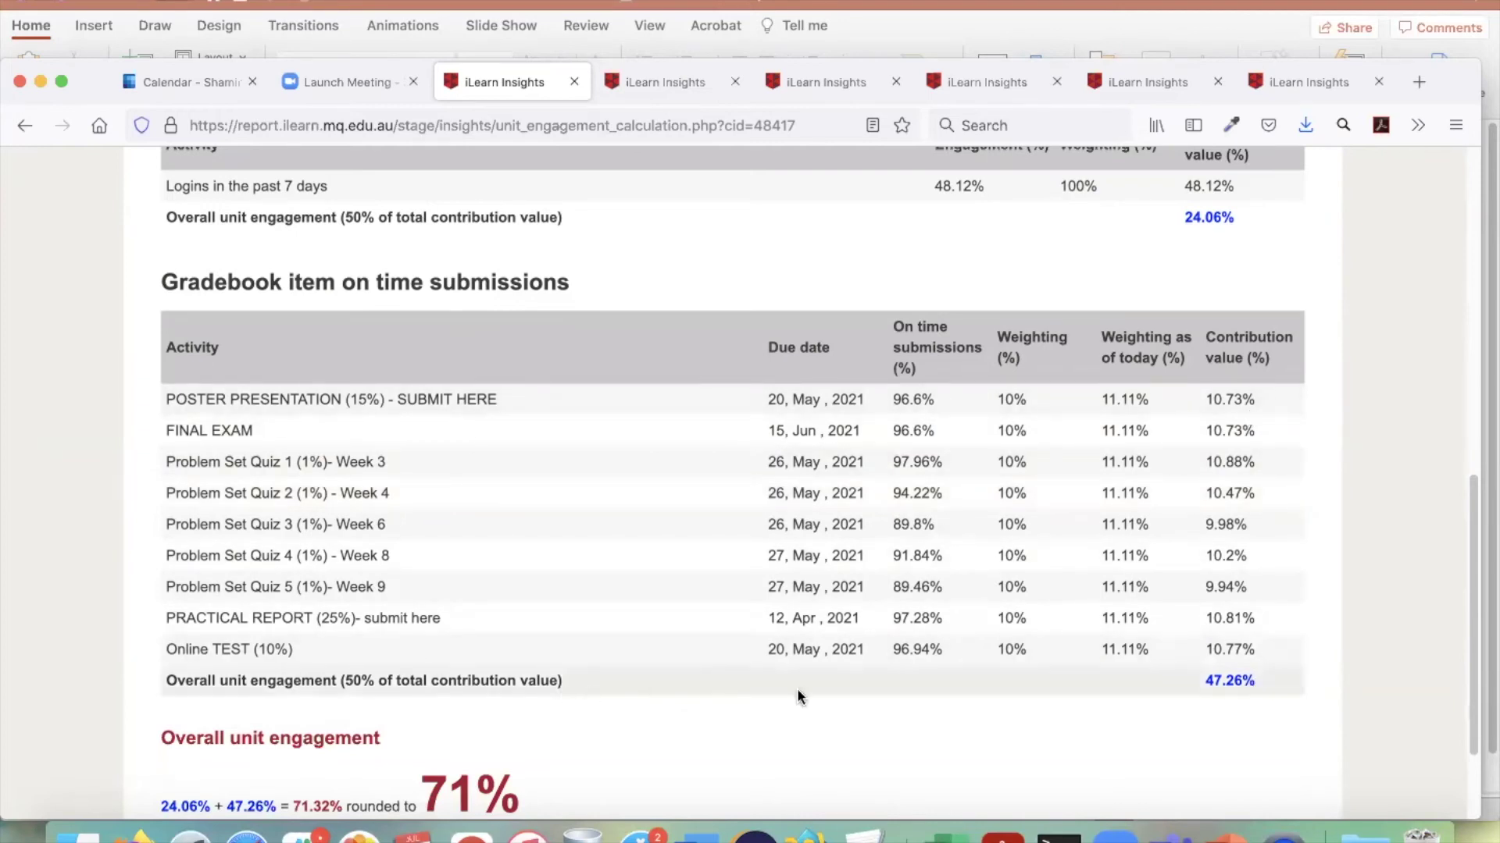
# - Examine the overall unit engagement sum by highlighting the gradebook contribution, the login contribution and their unrounded total
pyautogui.doubleClick(1218, 681)
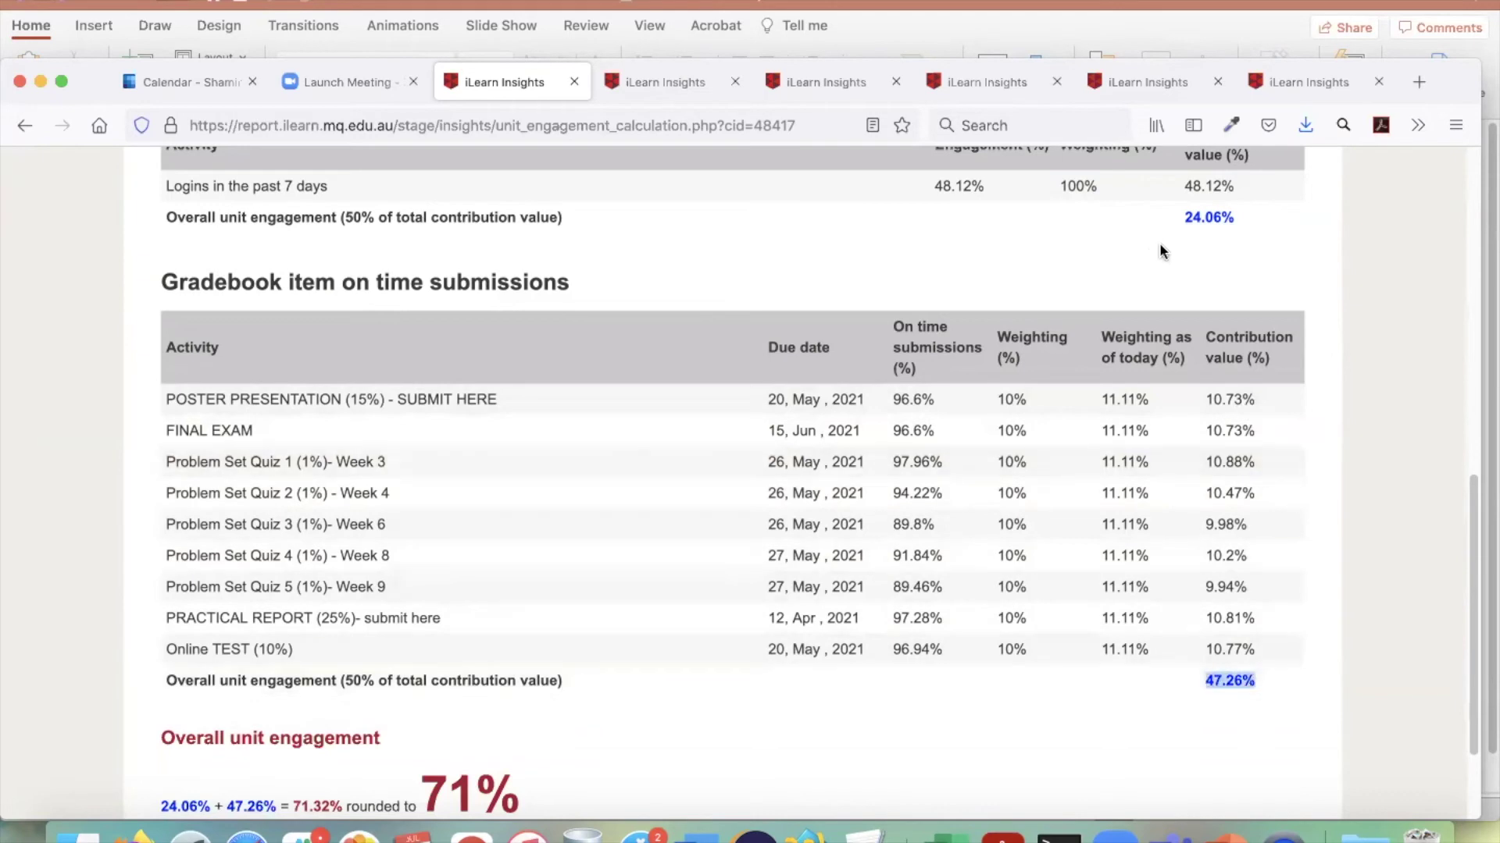
pyautogui.doubleClick(1209, 217)
pyautogui.doubleClick(1223, 681)
pyautogui.scroll(-3, 1259, 688)
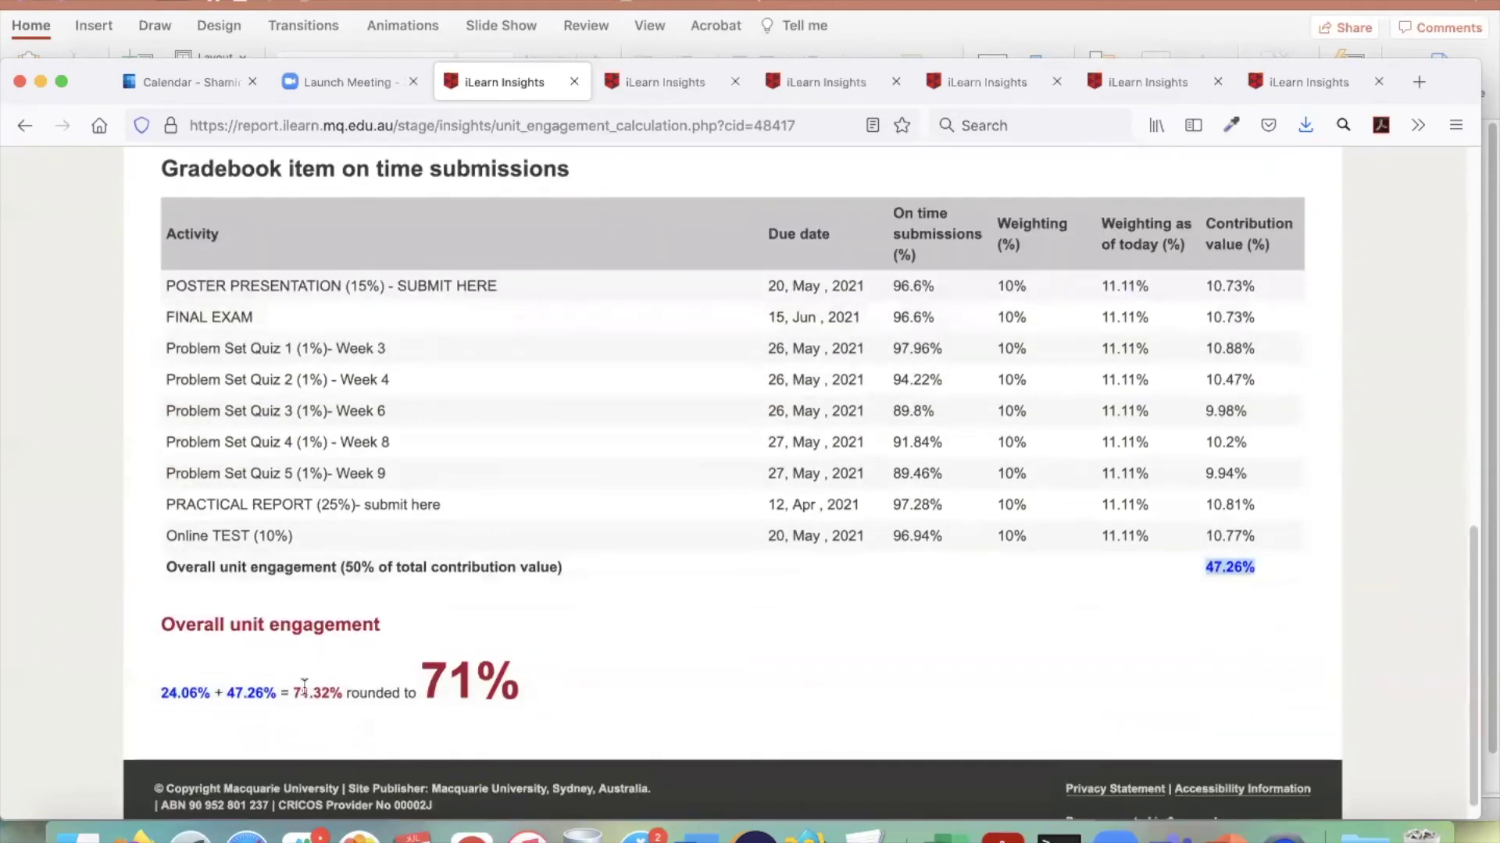
pyautogui.moveTo(292, 689); pyautogui.dragTo(348, 693)
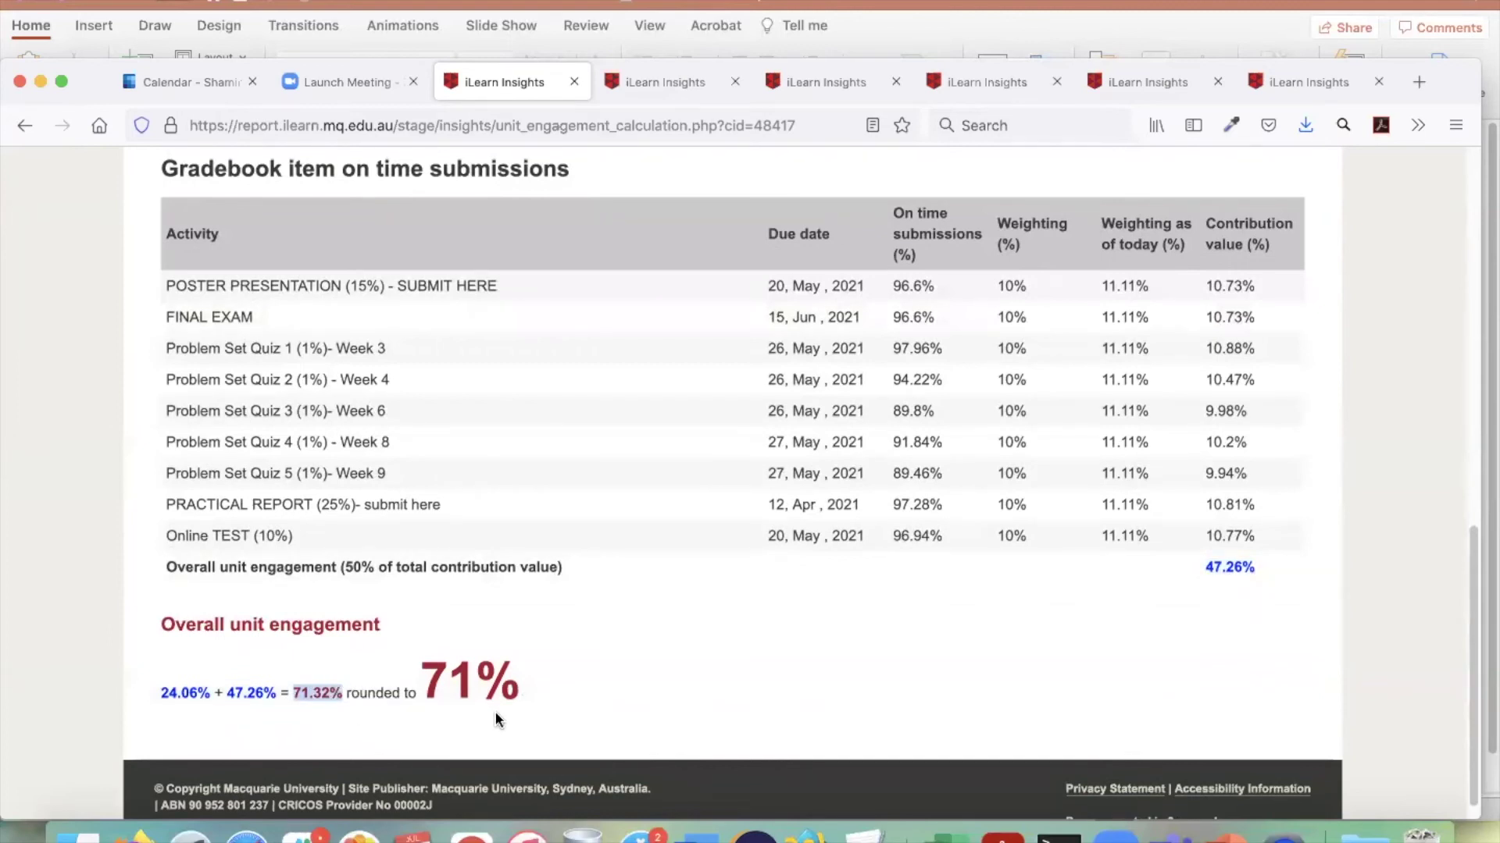
# - Open the sandbox's unit engagement details and inspect the engagement summary of the participant in row 3 of the table
pyautogui.scroll(10, 1388, 380)
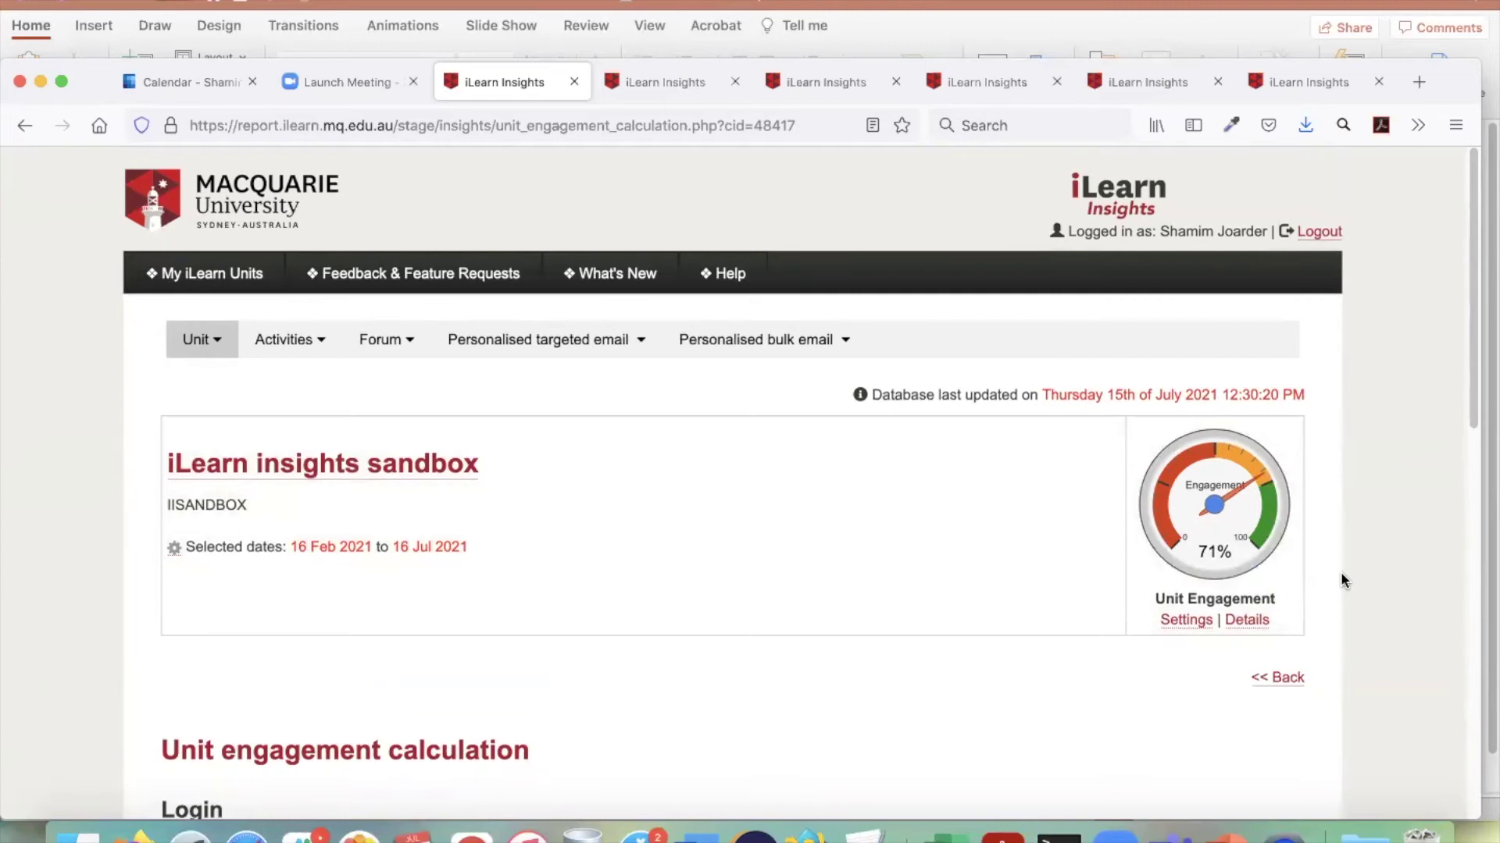
pyautogui.click(1247, 619)
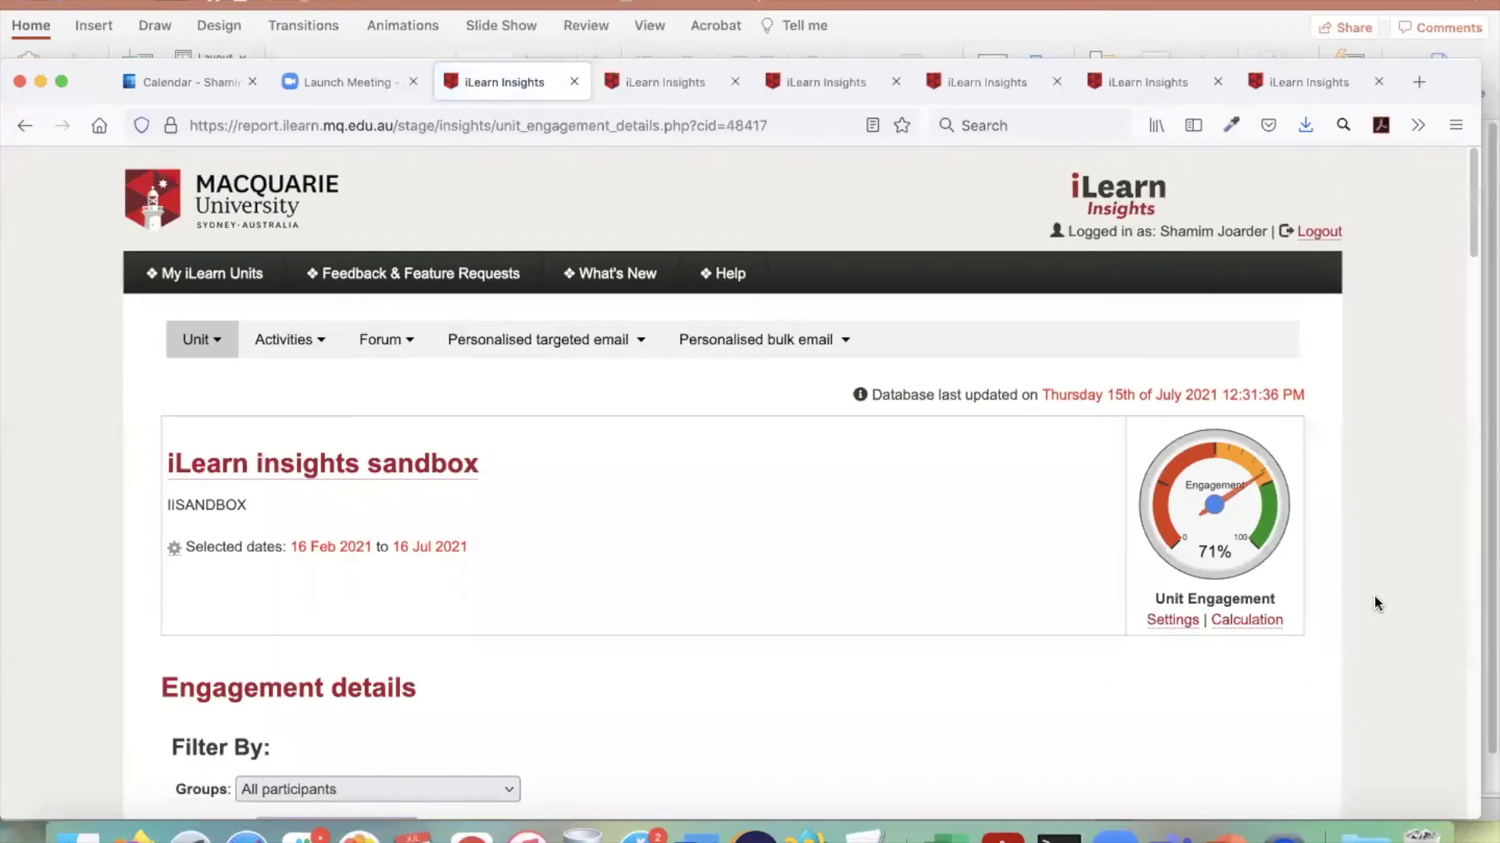
pyautogui.scroll(-8, 1359, 615)
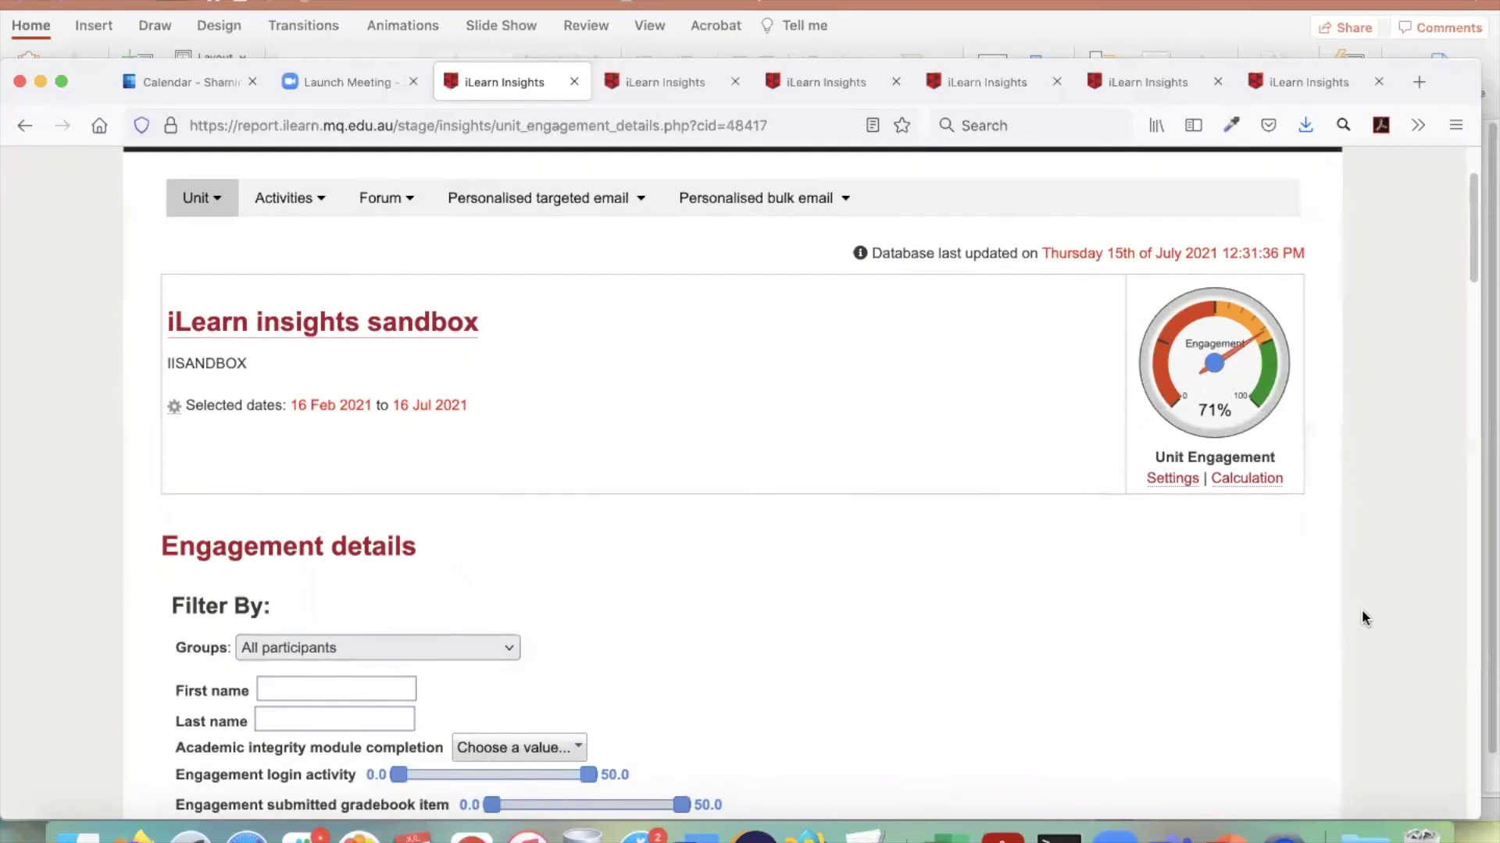
pyautogui.scroll(-4, 1408, 642)
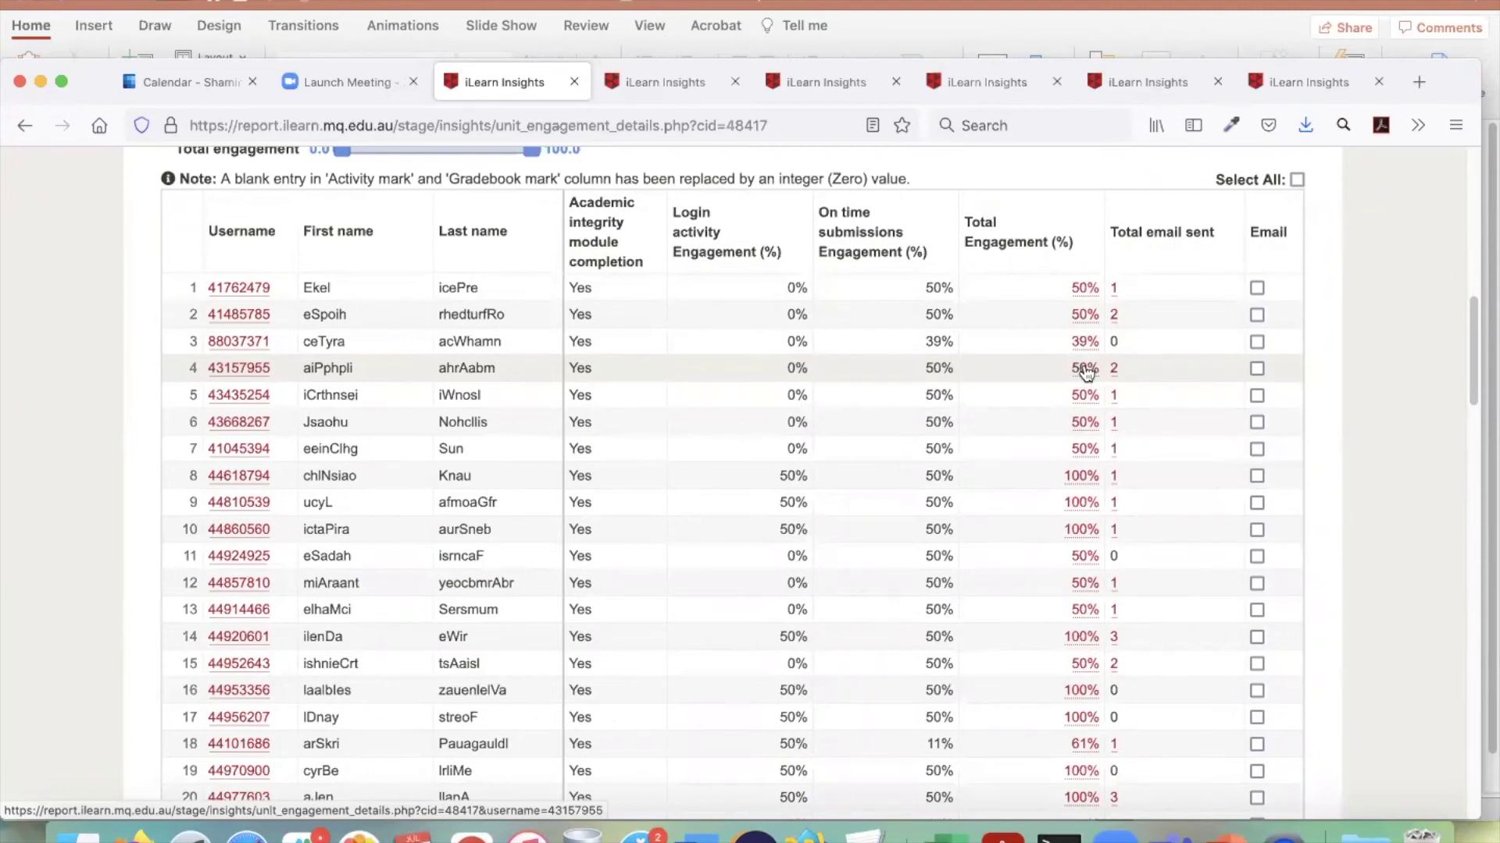
pyautogui.moveTo(1085, 348)
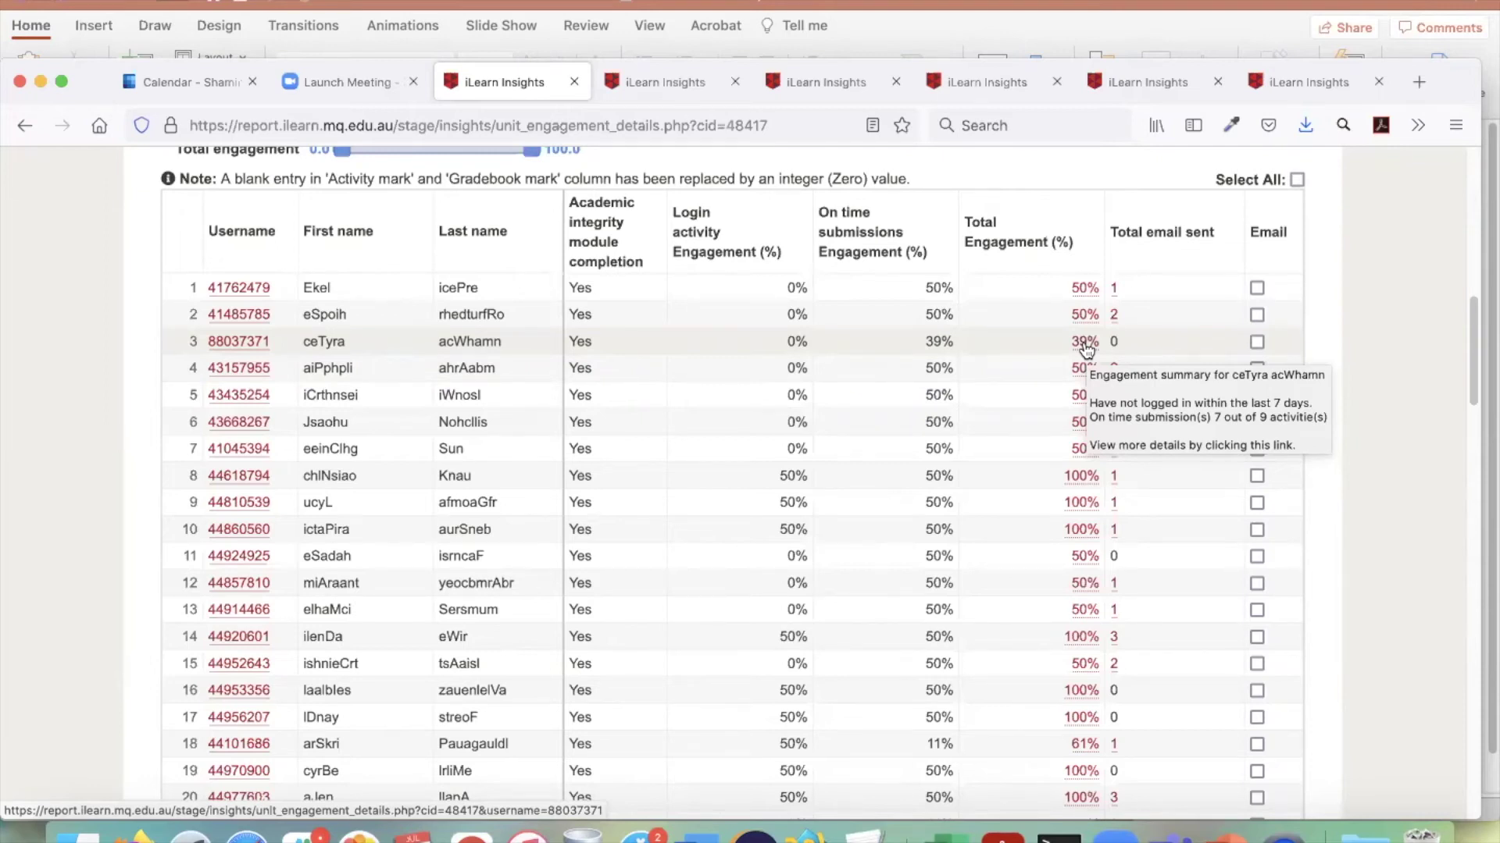
# - Sort the engagement details table by On time submissions Engagement (%) in ascending order and review the participant list
pyautogui.scroll(3, 1436, 328)
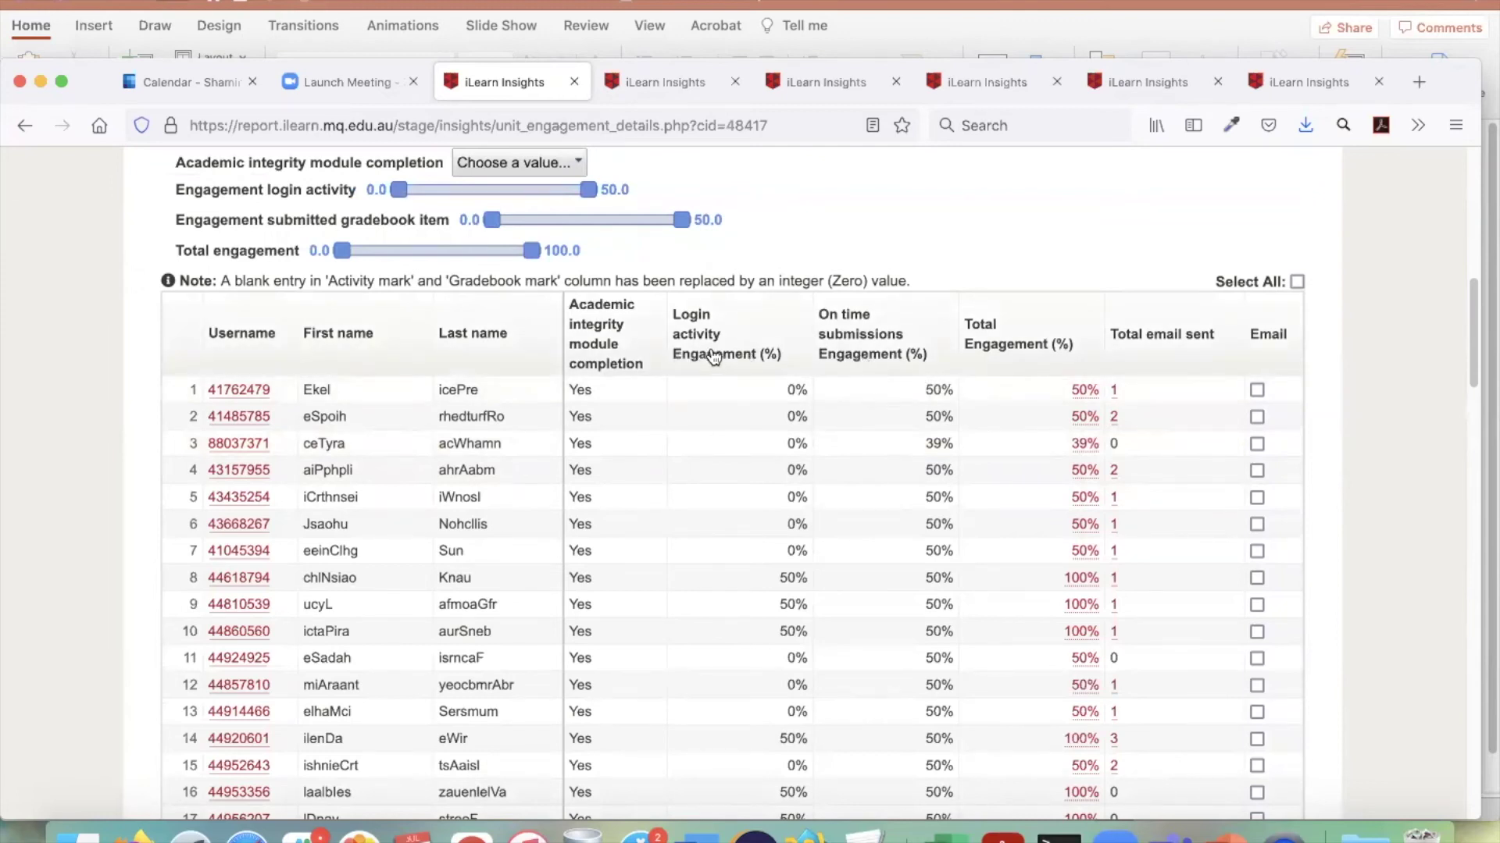
pyautogui.click(876, 358)
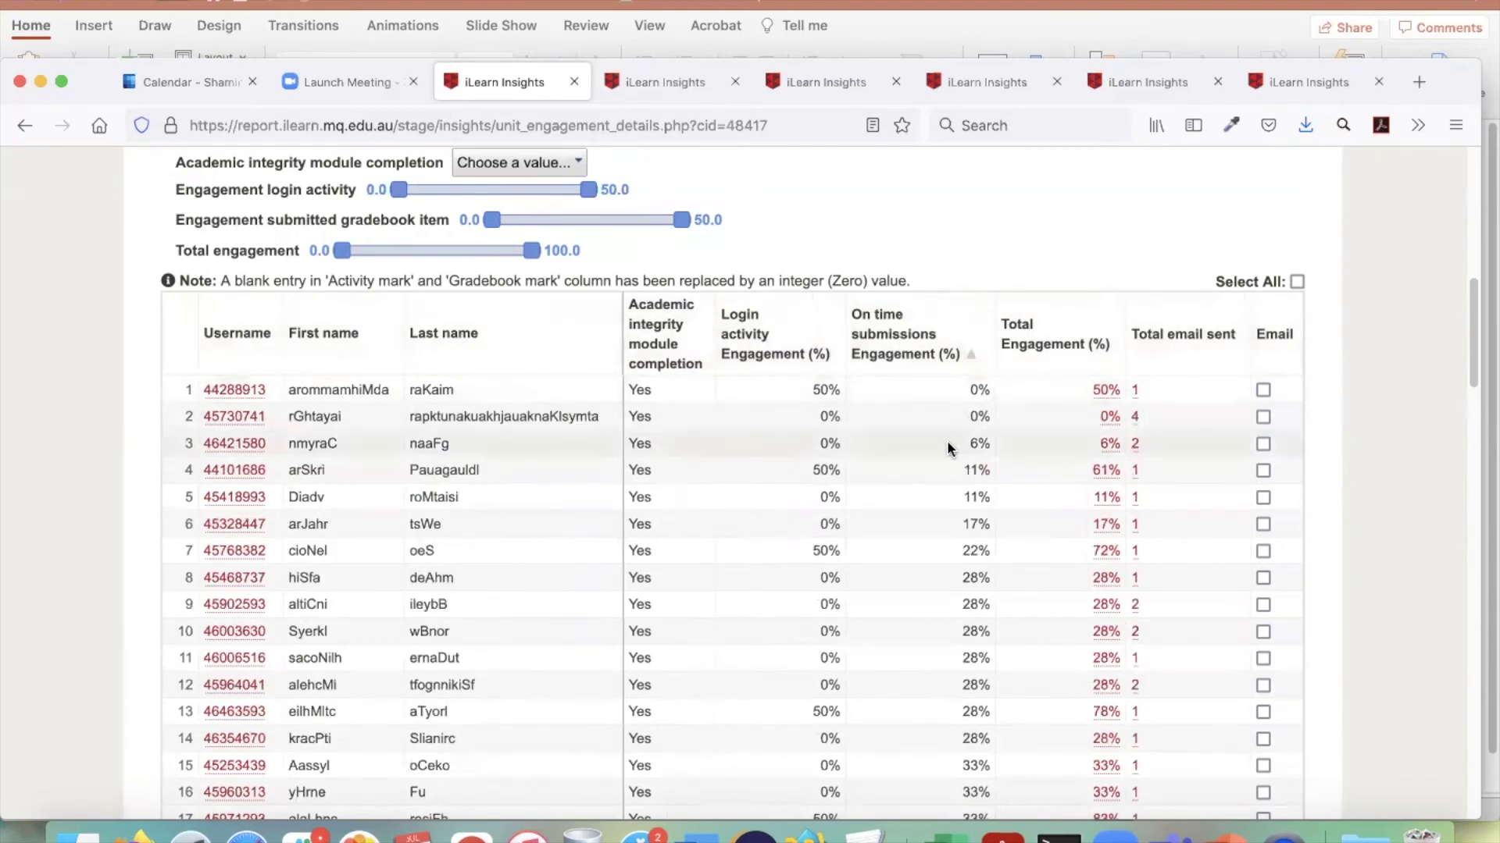
pyautogui.scroll(-3, 950, 449)
pyautogui.scroll(1, 953, 453)
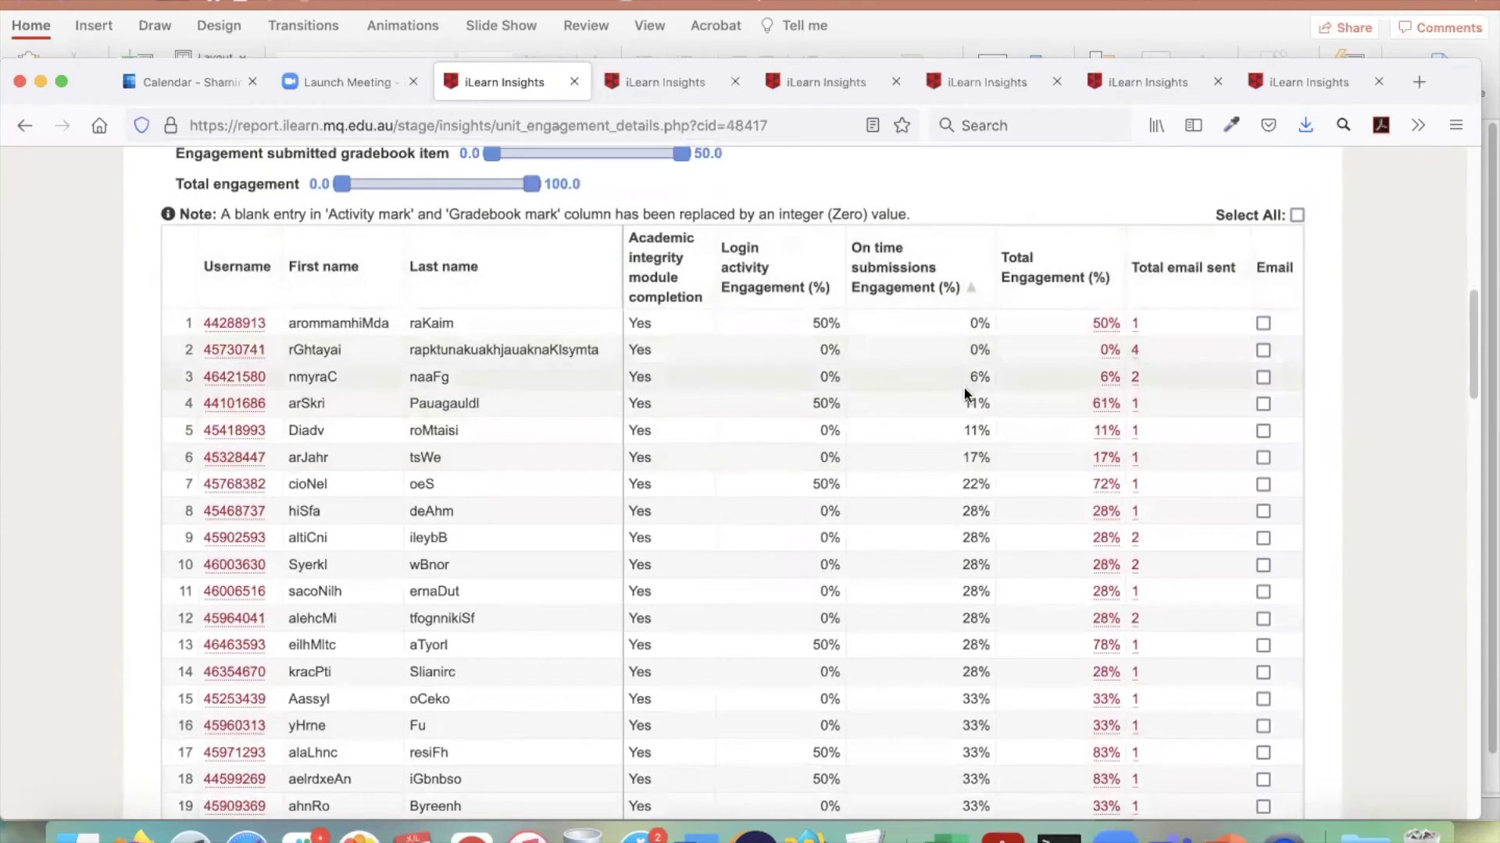
pyautogui.scroll(-20, 972, 562)
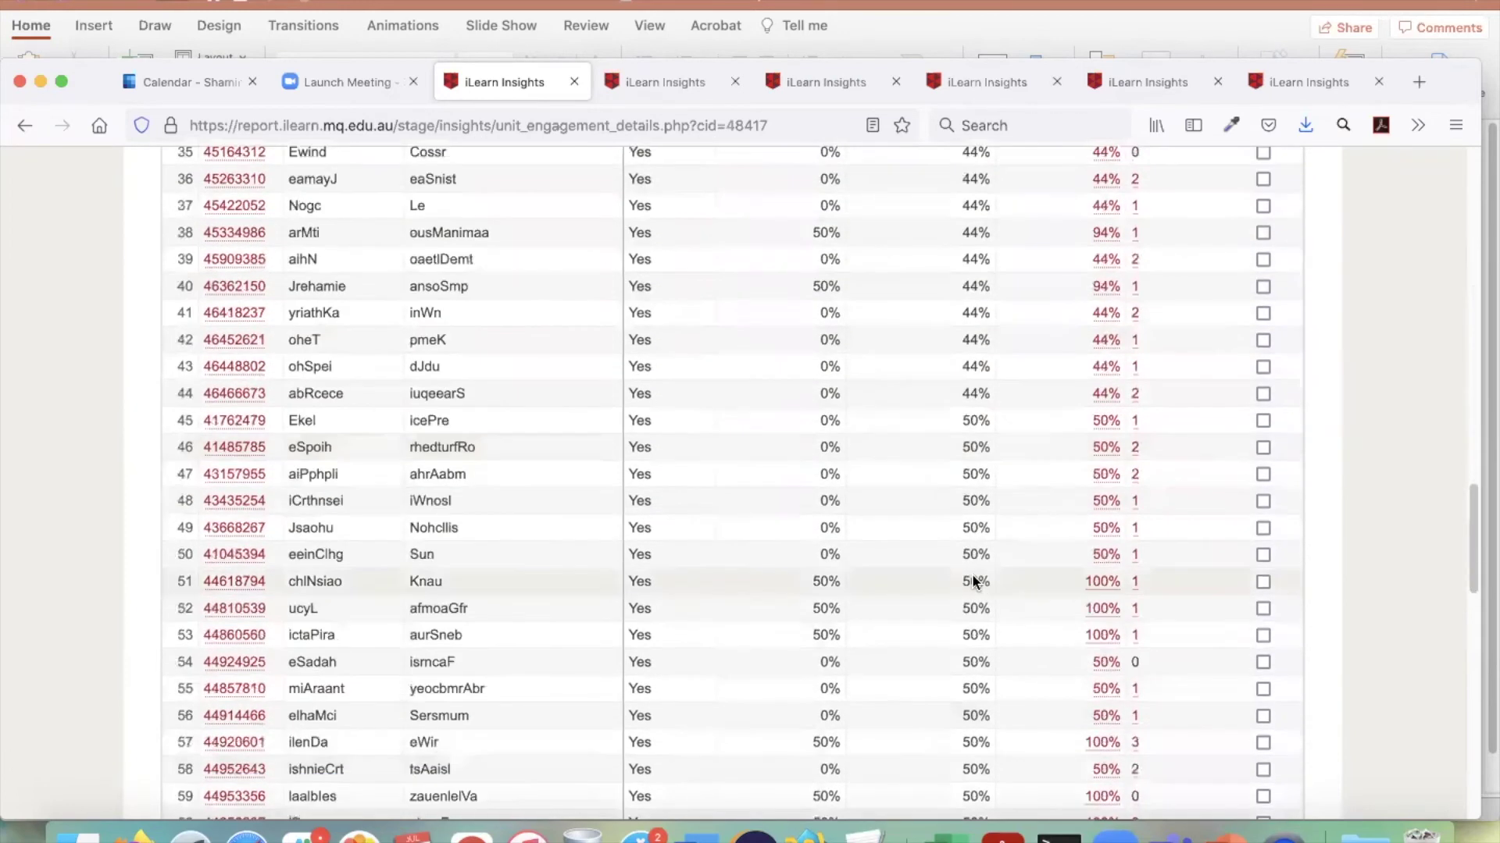
pyautogui.scroll(20, 973, 581)
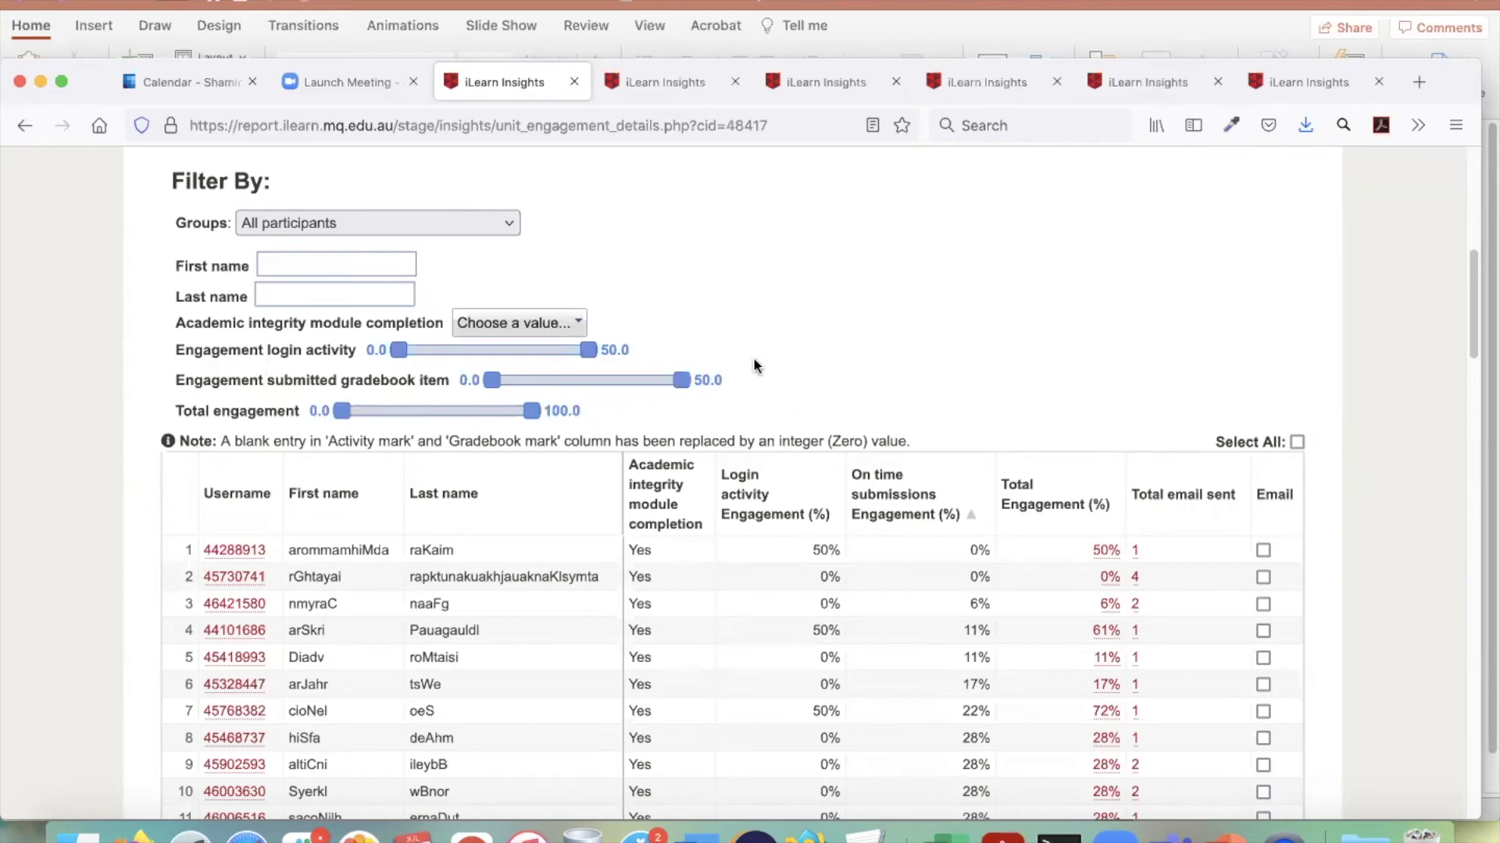
# - Return from the engagement details to the iLearn insights sandbox's unit dashboard
pyautogui.scroll(7, 753, 358)
pyautogui.click(205, 314)
pyautogui.click(521, 396)
pyautogui.click(203, 313)
pyautogui.click(220, 350)
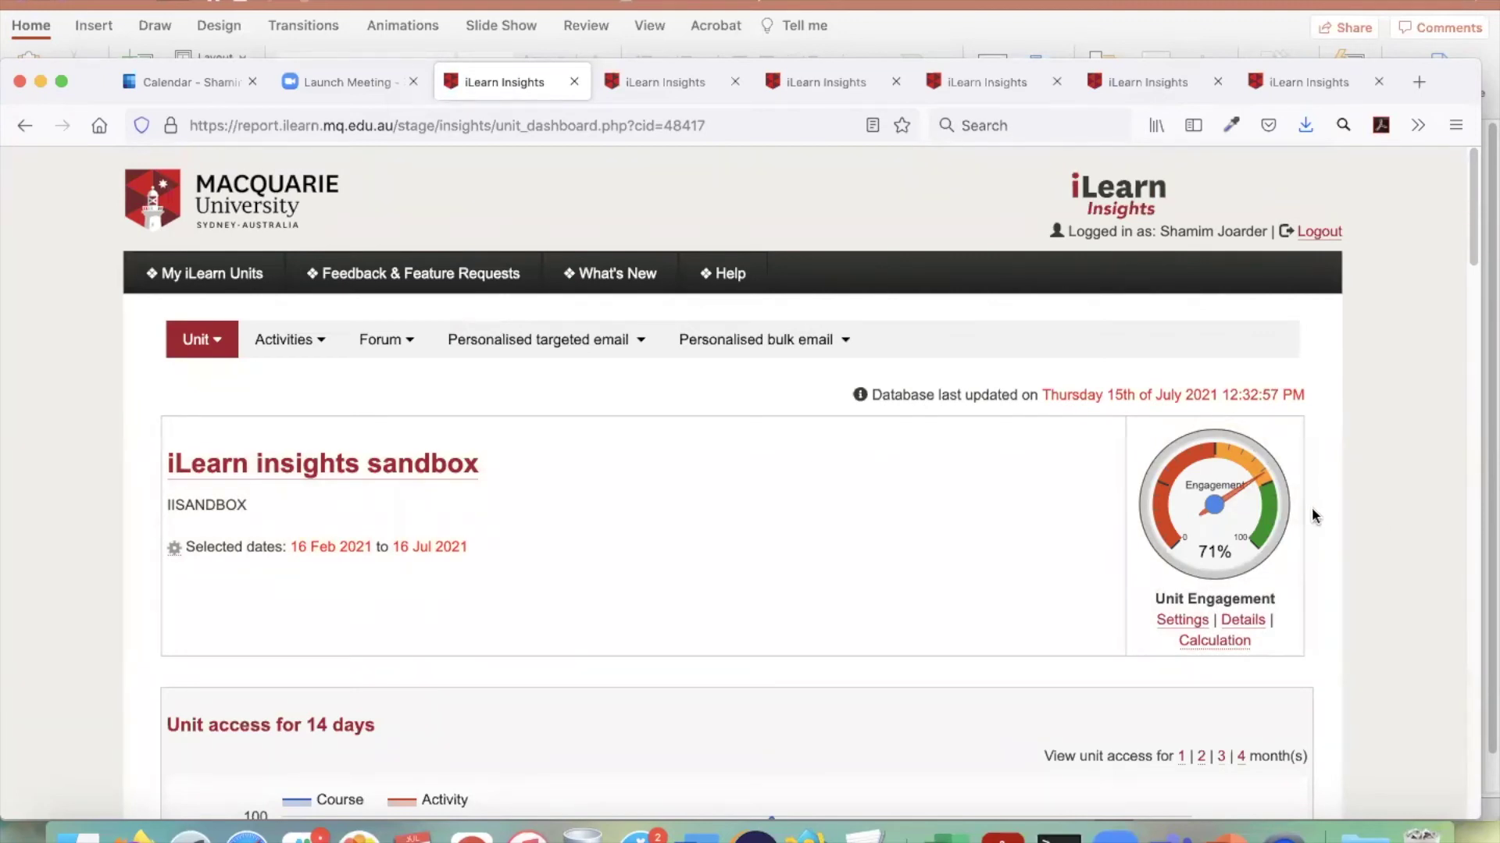
# - Find the Forum discussions chart on the unit dashboard and open the detailed view of all forum discussions
pyautogui.scroll(-15, 1434, 550)
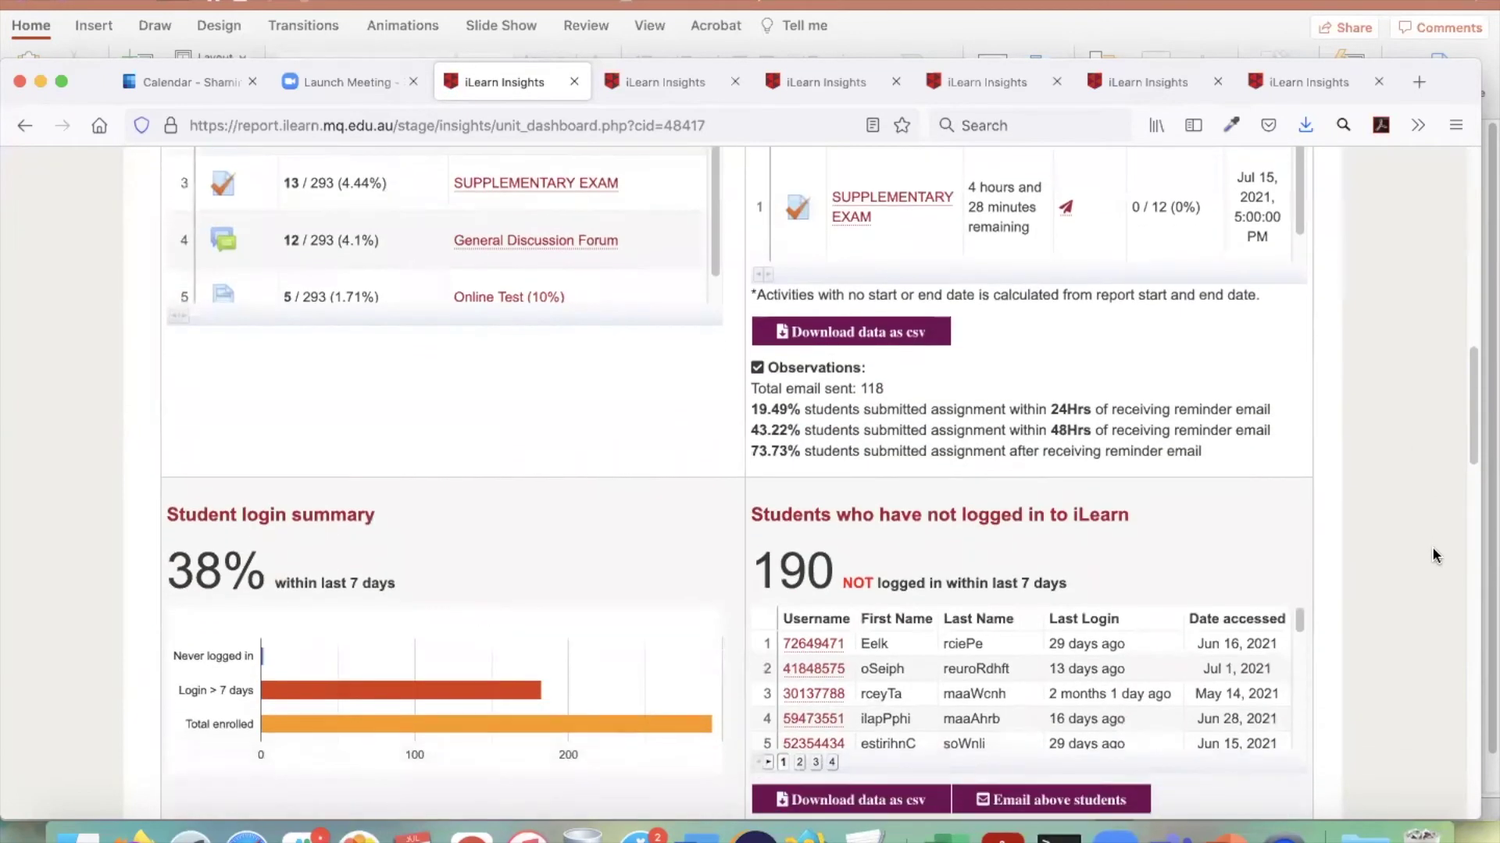
pyautogui.scroll(-13, 1432, 550)
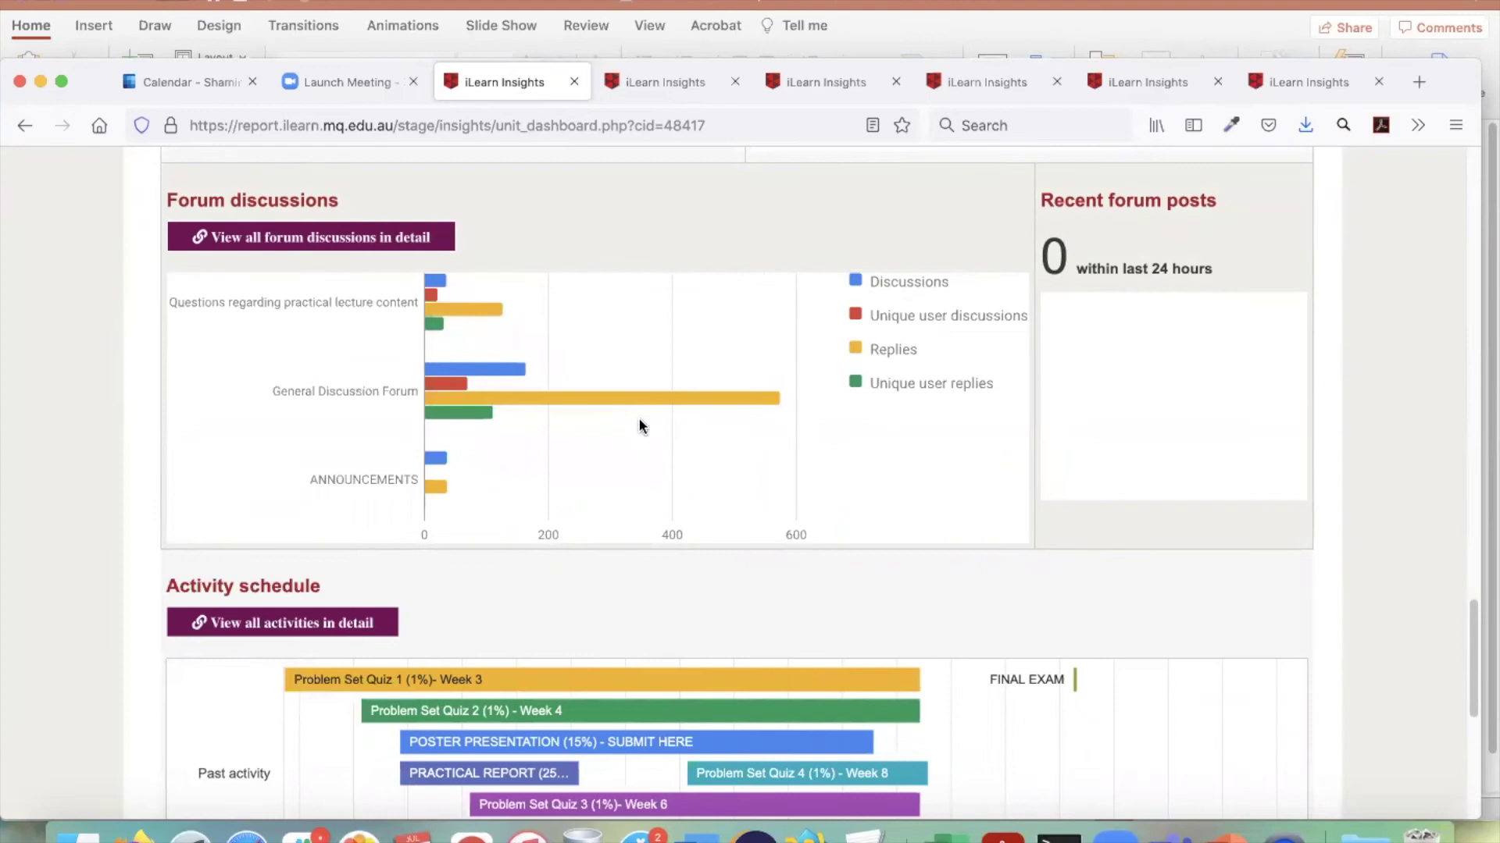
pyautogui.scroll(1, 640, 417)
pyautogui.scroll(2, 641, 422)
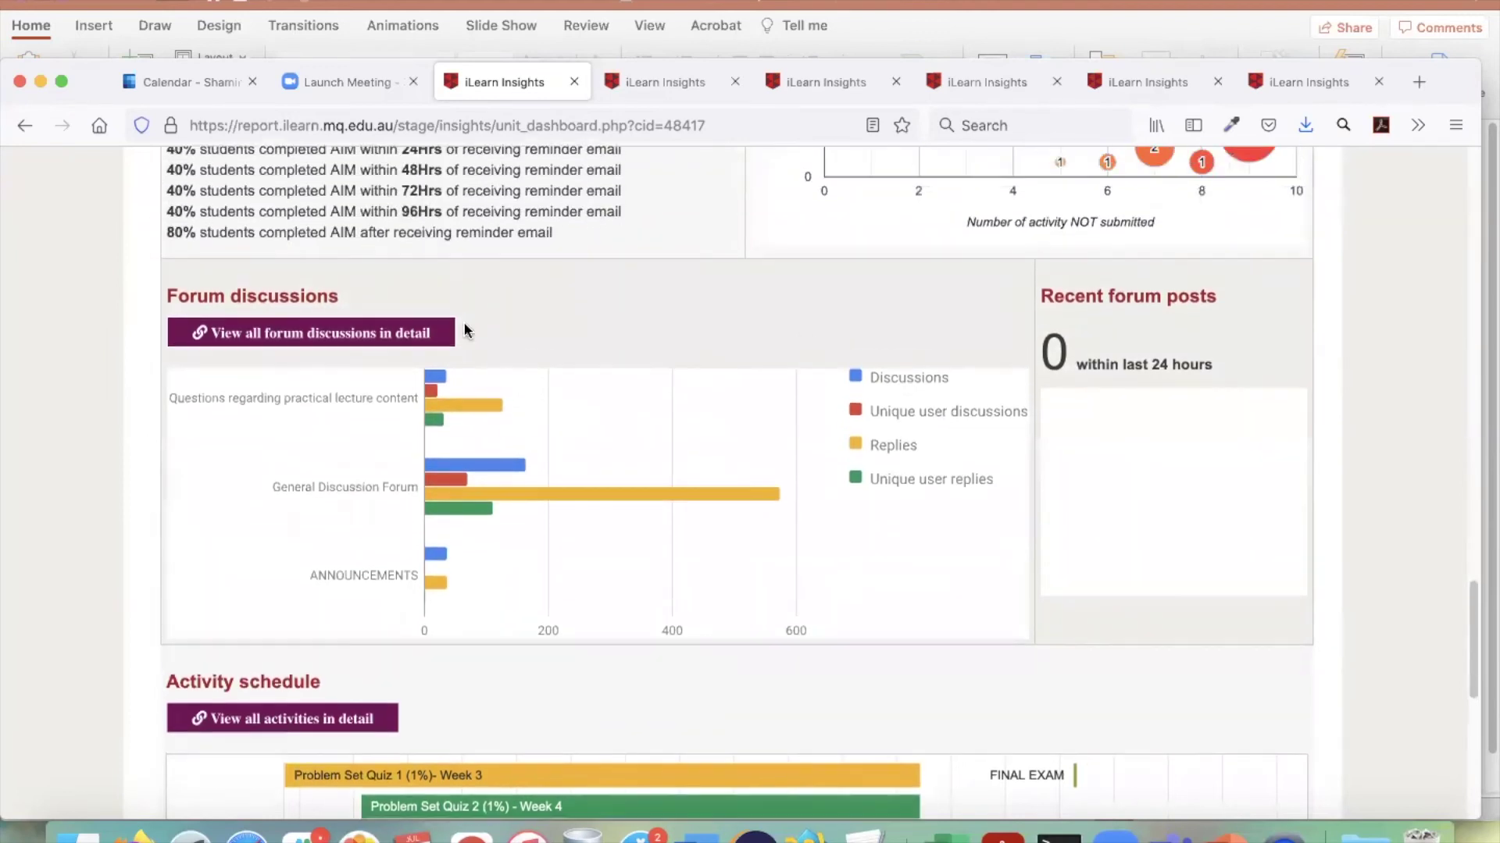
pyautogui.click(364, 335)
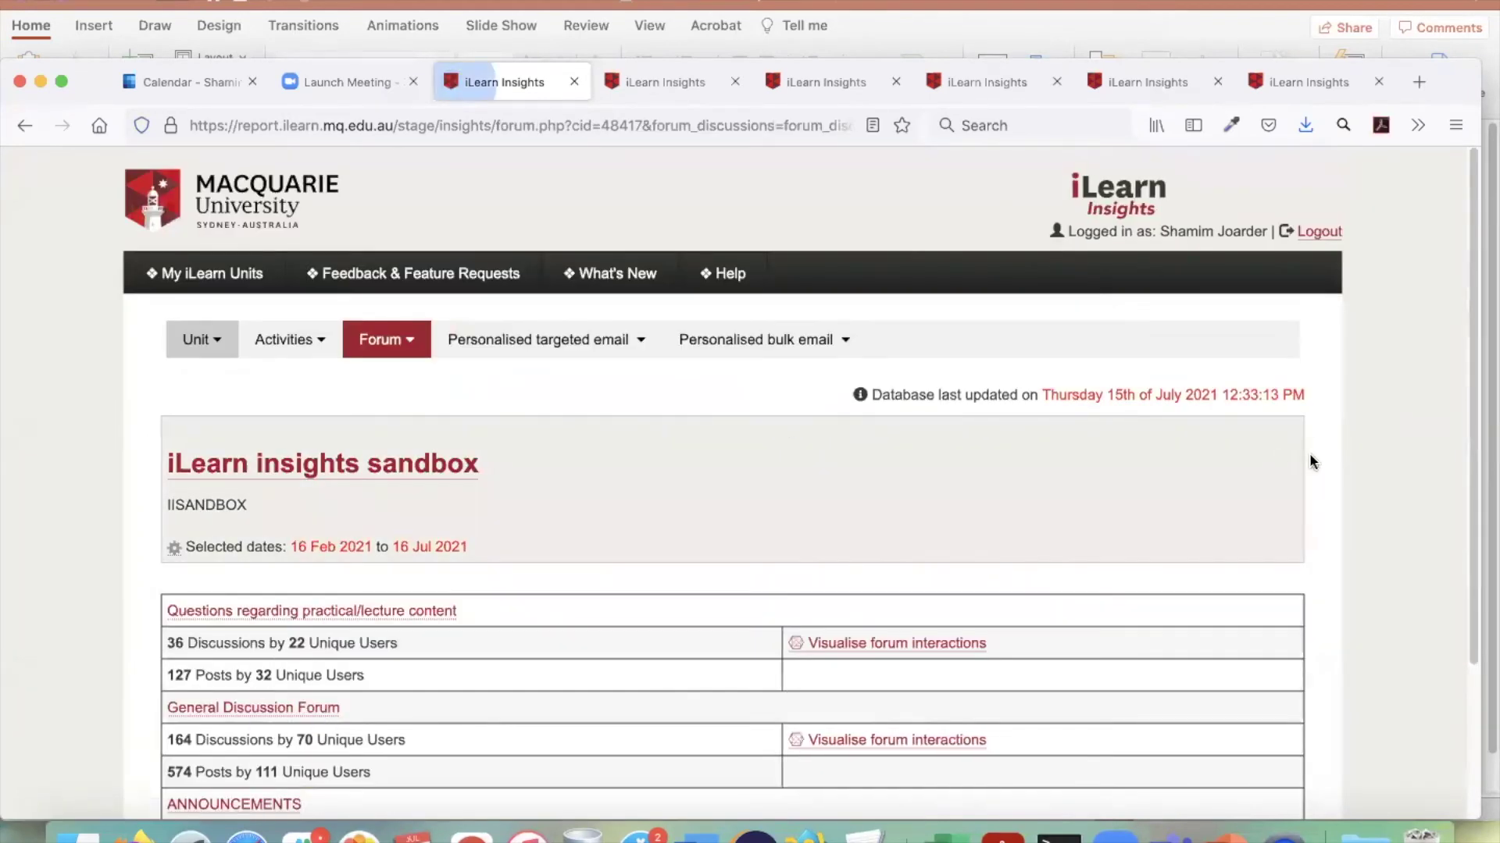
pyautogui.scroll(-3, 1326, 461)
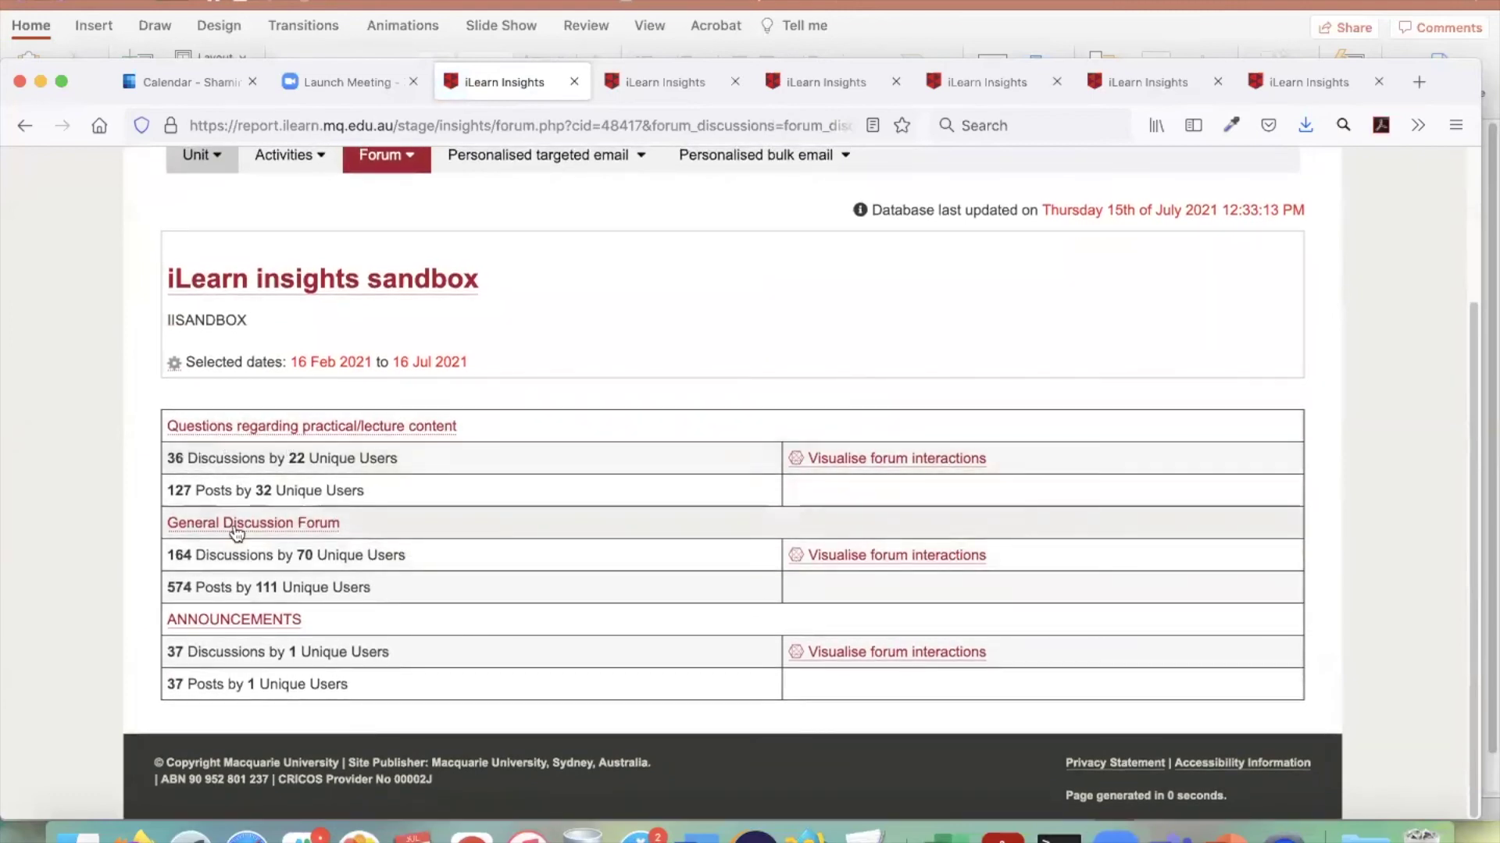
# - Examine the General Discussion Forum's figures by highlighting its discussions and posts lines
pyautogui.moveTo(166, 556); pyautogui.dragTo(402, 556)
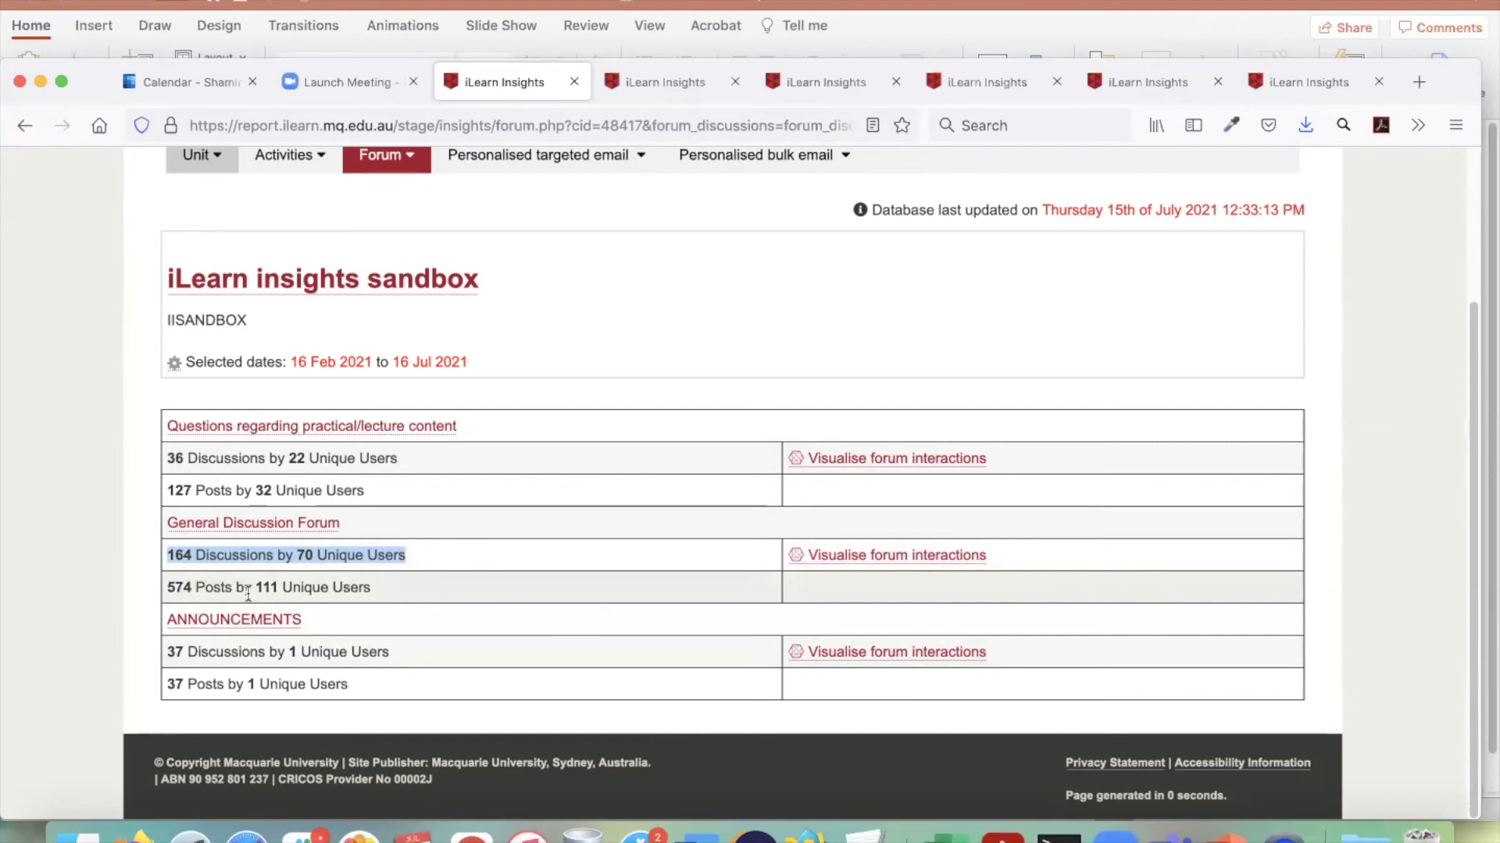
pyautogui.moveTo(394, 591); pyautogui.dragTo(157, 588)
pyautogui.moveTo(449, 558); pyautogui.dragTo(163, 555)
pyautogui.click(181, 590)
pyautogui.moveTo(167, 587); pyautogui.dragTo(233, 587)
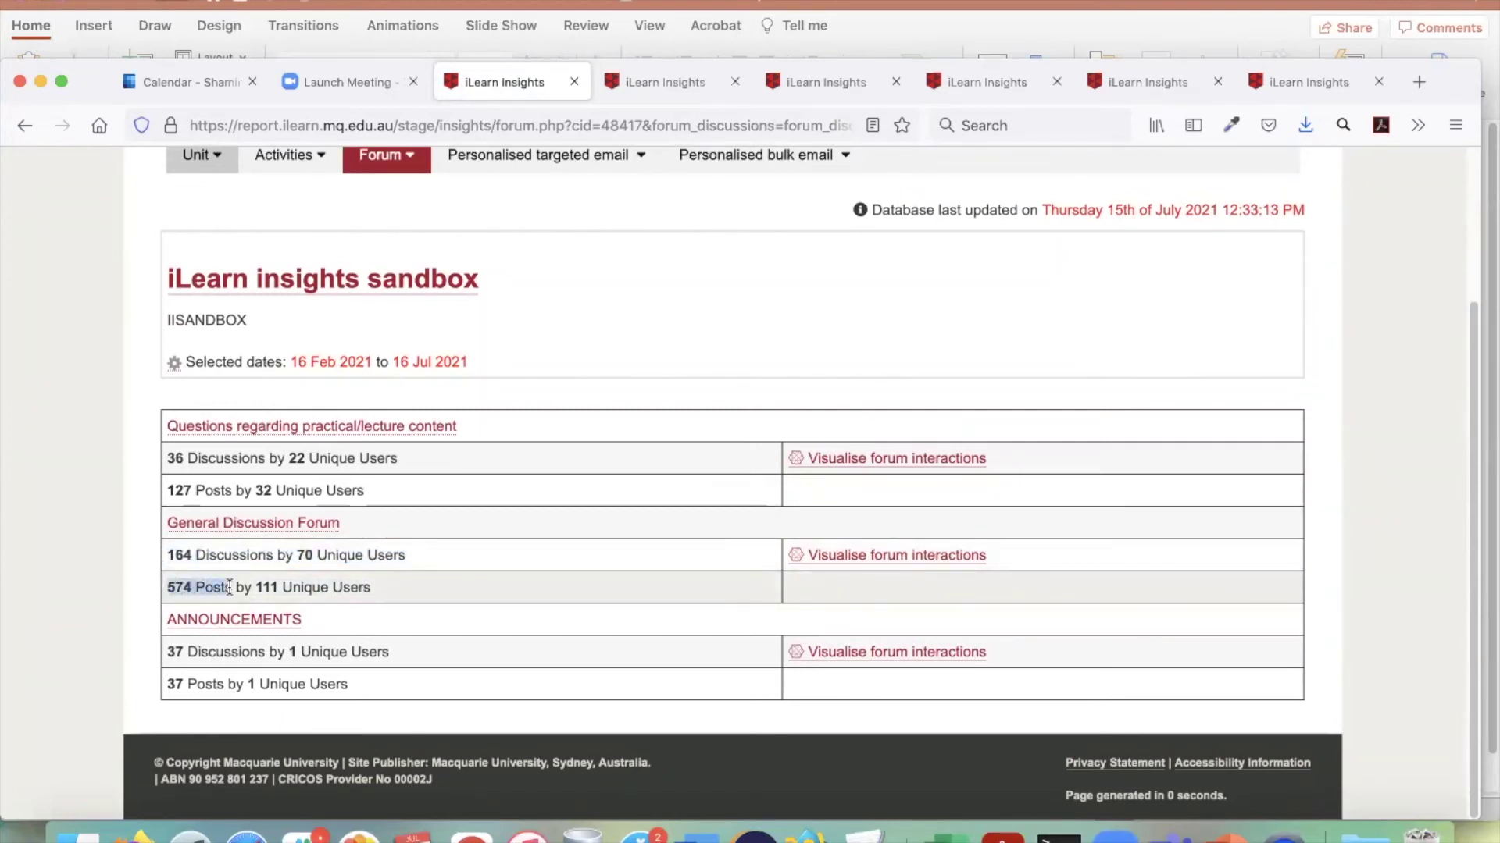
# - Visualise the General Discussion Forum's interactions and inspect the yellow group chat cluster and a post preview in a pink discussion chain
pyautogui.click(951, 554)
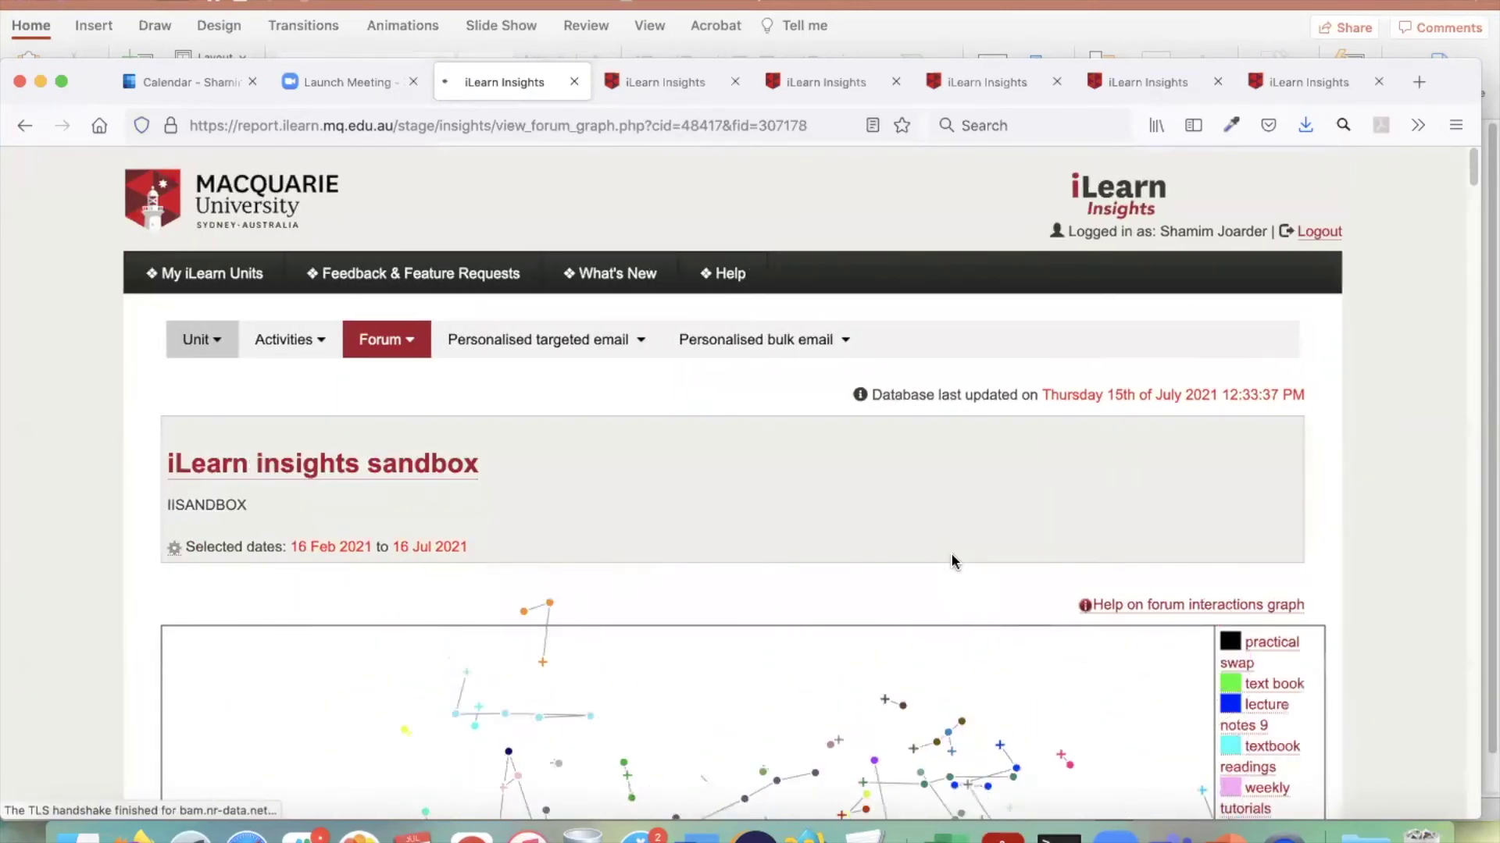
pyautogui.scroll(-3, 1409, 503)
pyautogui.scroll(-13, 1410, 506)
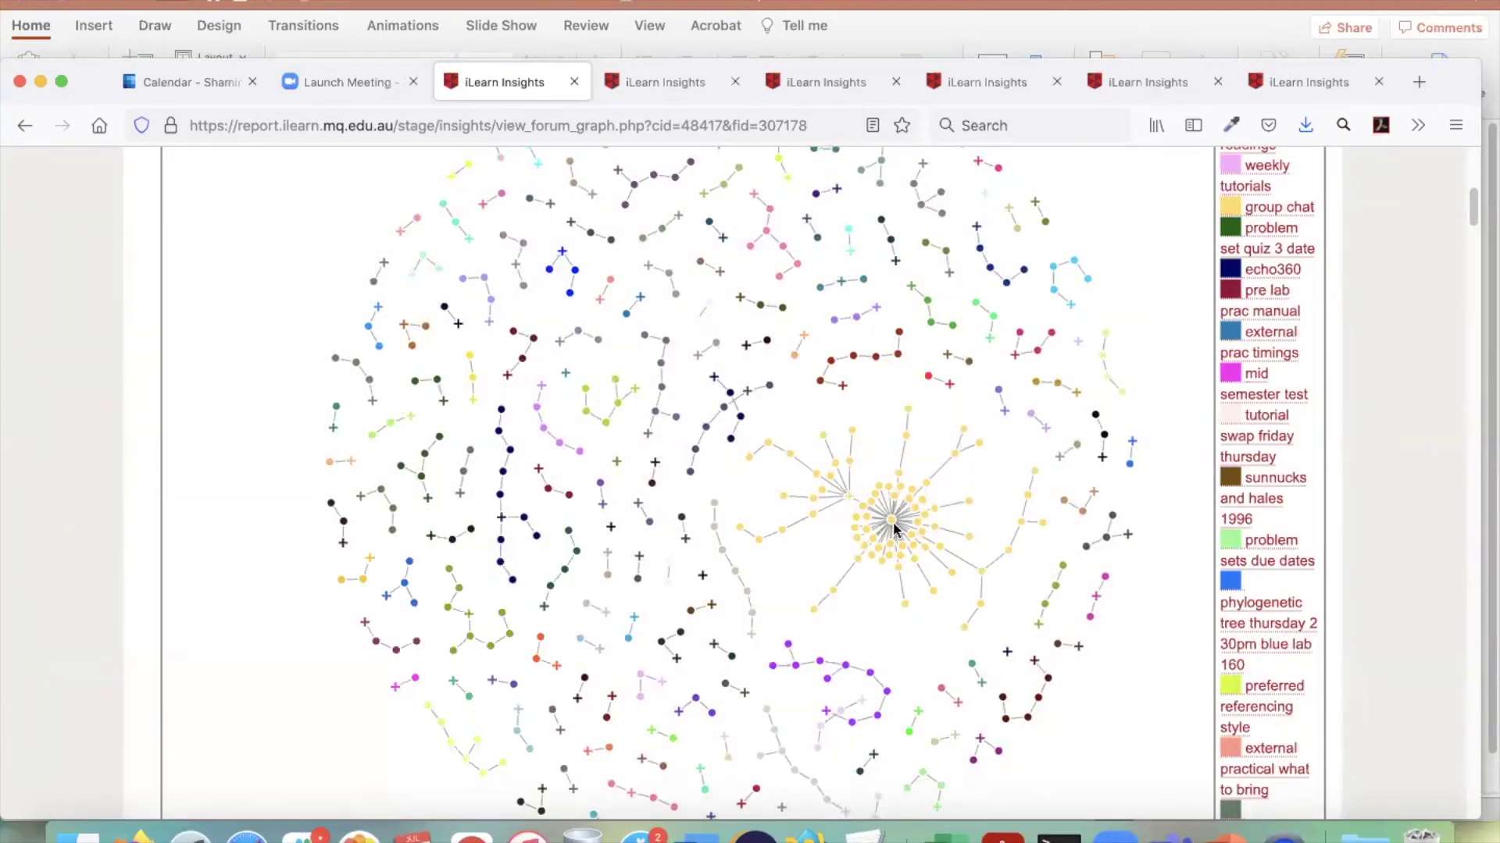
pyautogui.moveTo(894, 524)
pyautogui.moveTo(845, 495)
pyautogui.scroll(-4, 747, 594)
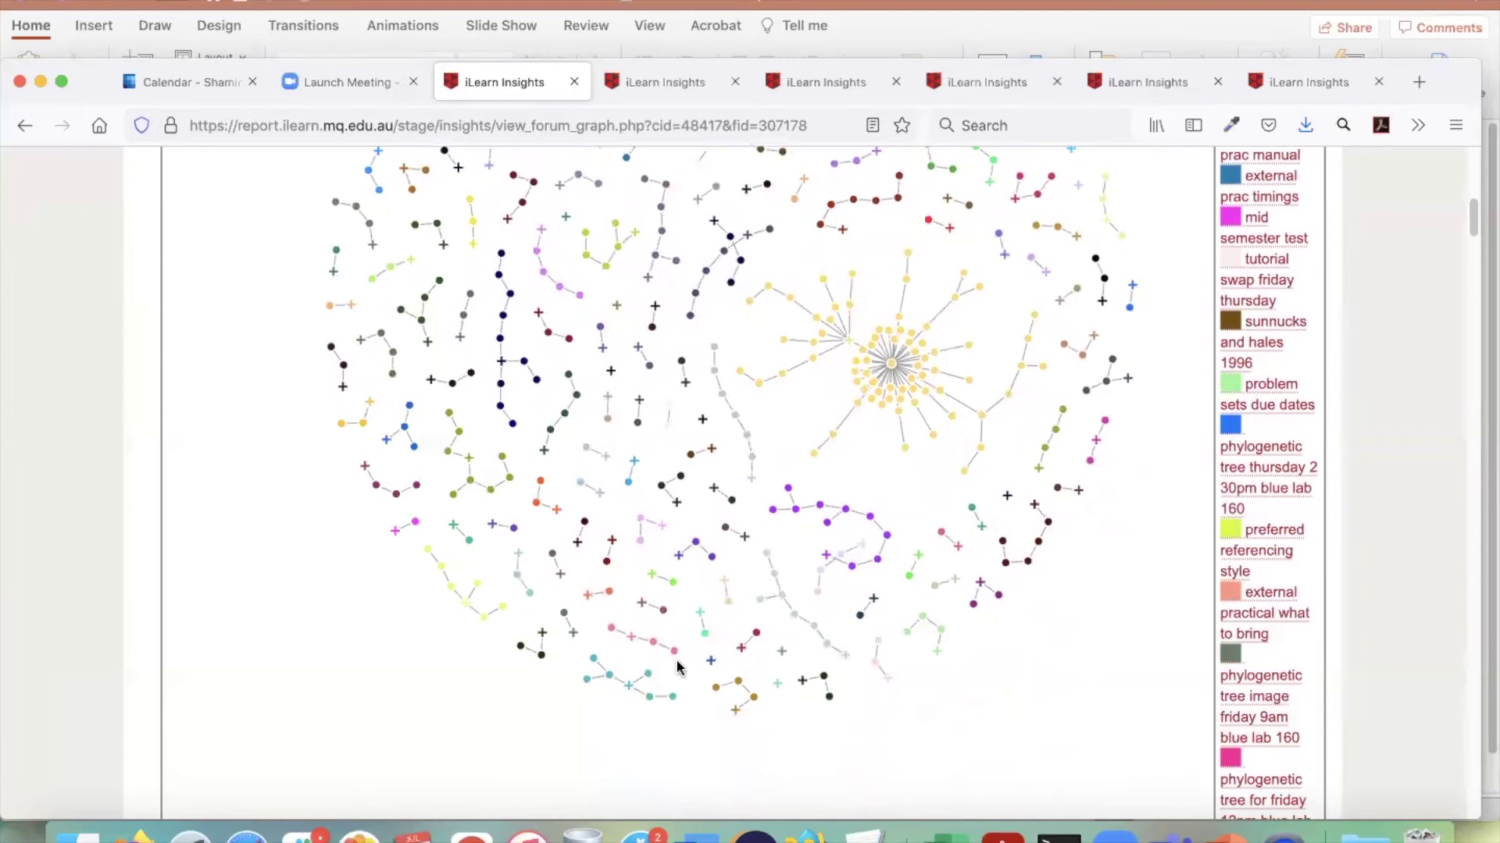
pyautogui.moveTo(628, 642)
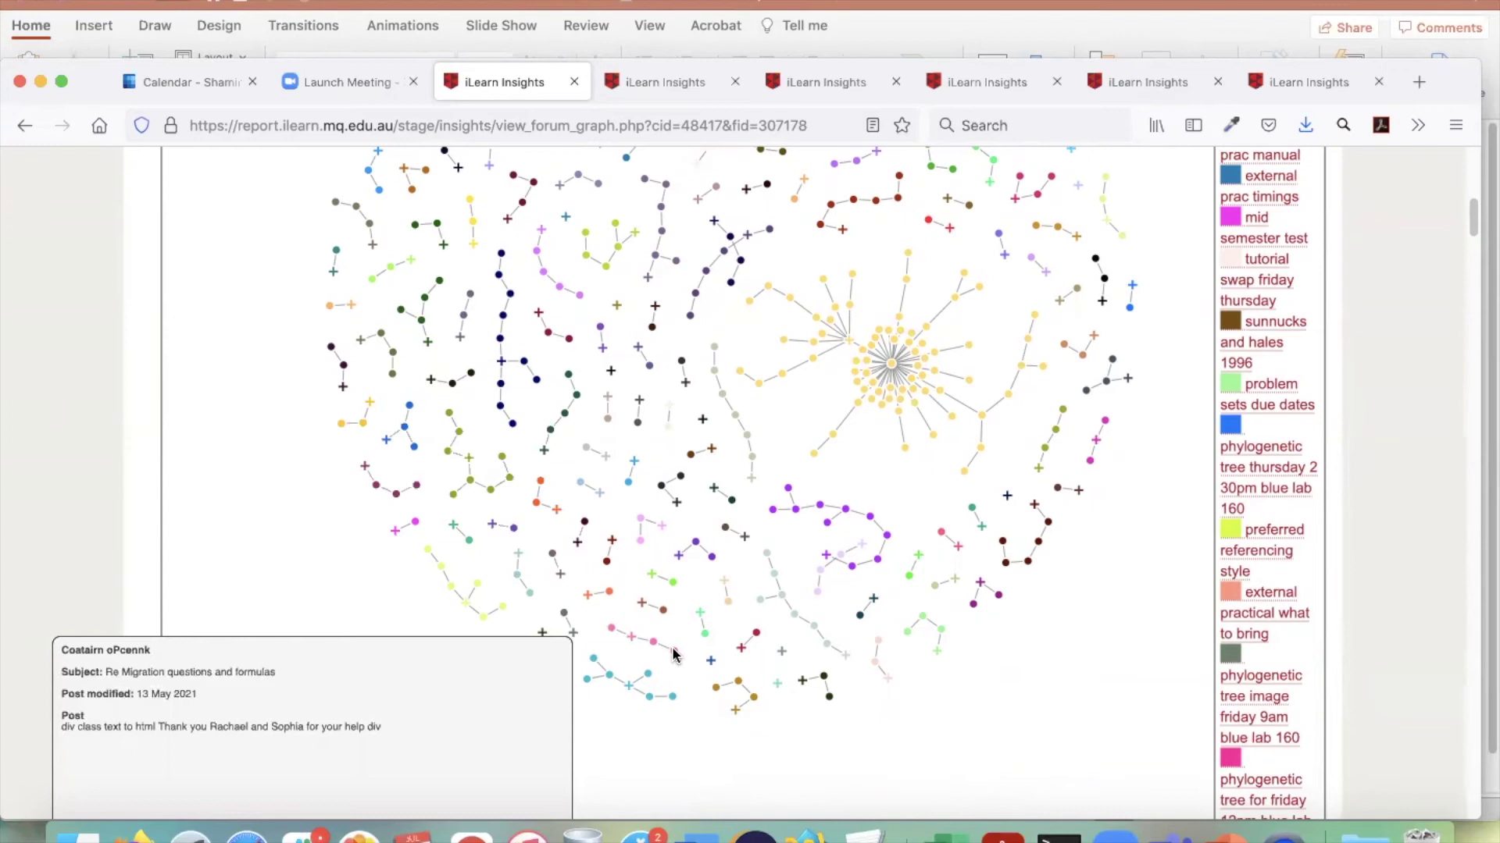
pyautogui.scroll(5, 1099, 679)
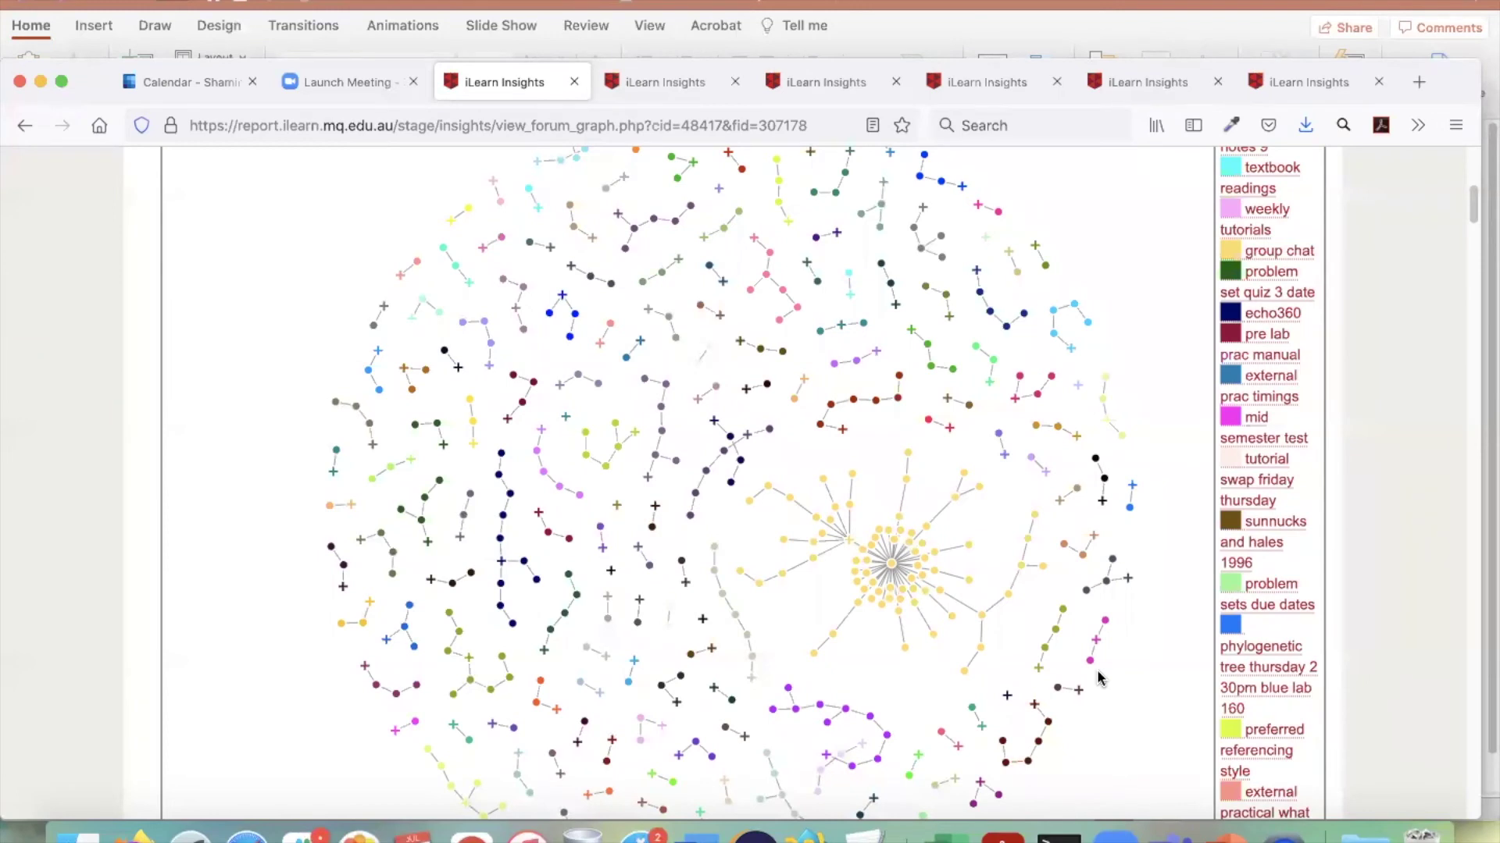
# - Open the help image explaining the forum interactions graph
pyautogui.scroll(13, 1121, 586)
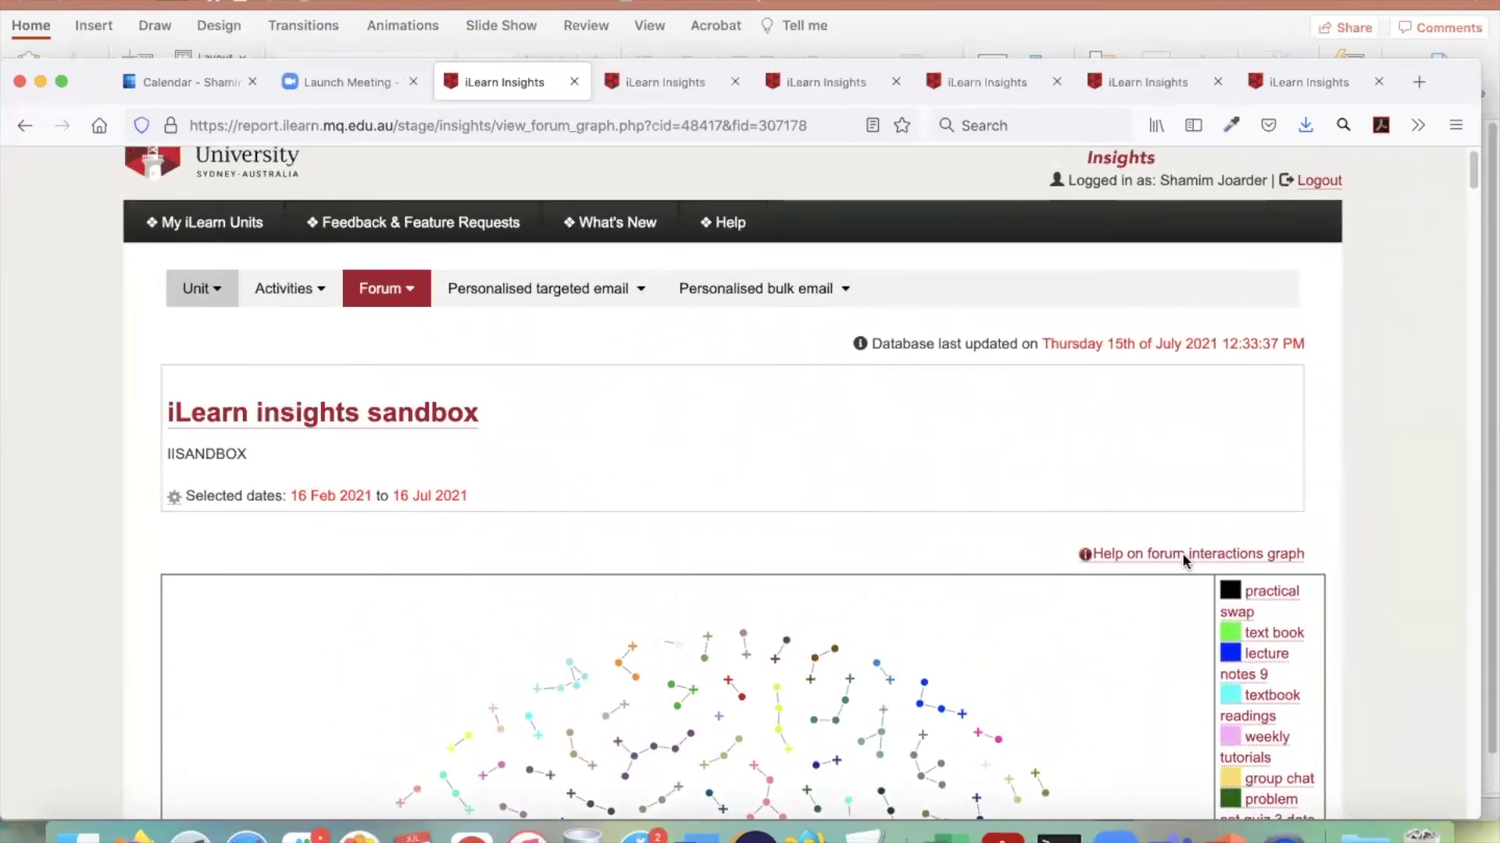
pyautogui.rightClick(1186, 557)
pyautogui.click(1127, 568)
pyautogui.rightClick(1142, 551)
pyautogui.click(1140, 551)
pyautogui.scroll(-1, 1379, 525)
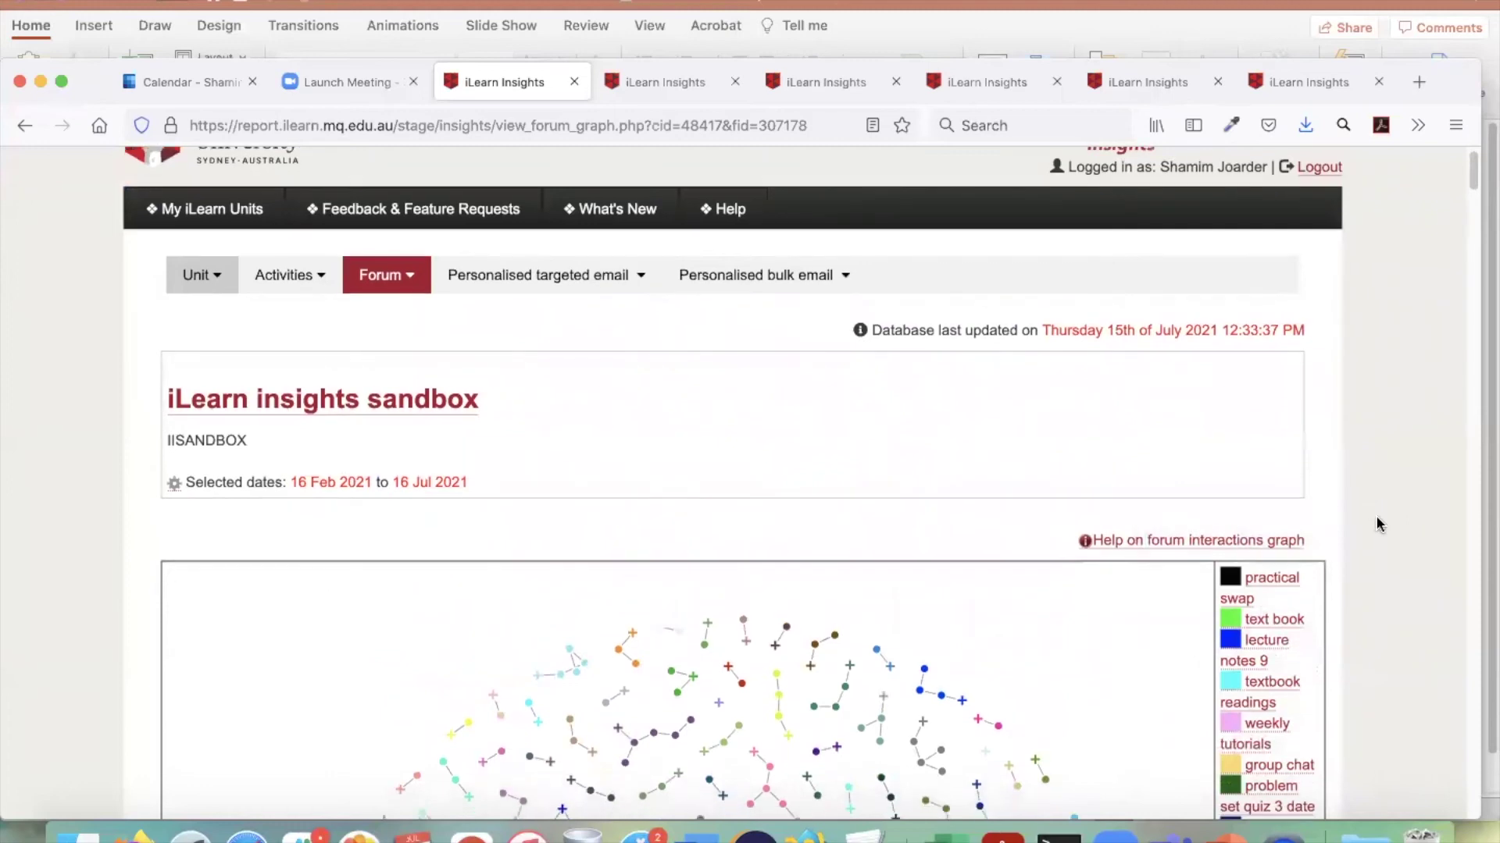
pyautogui.click(1281, 540)
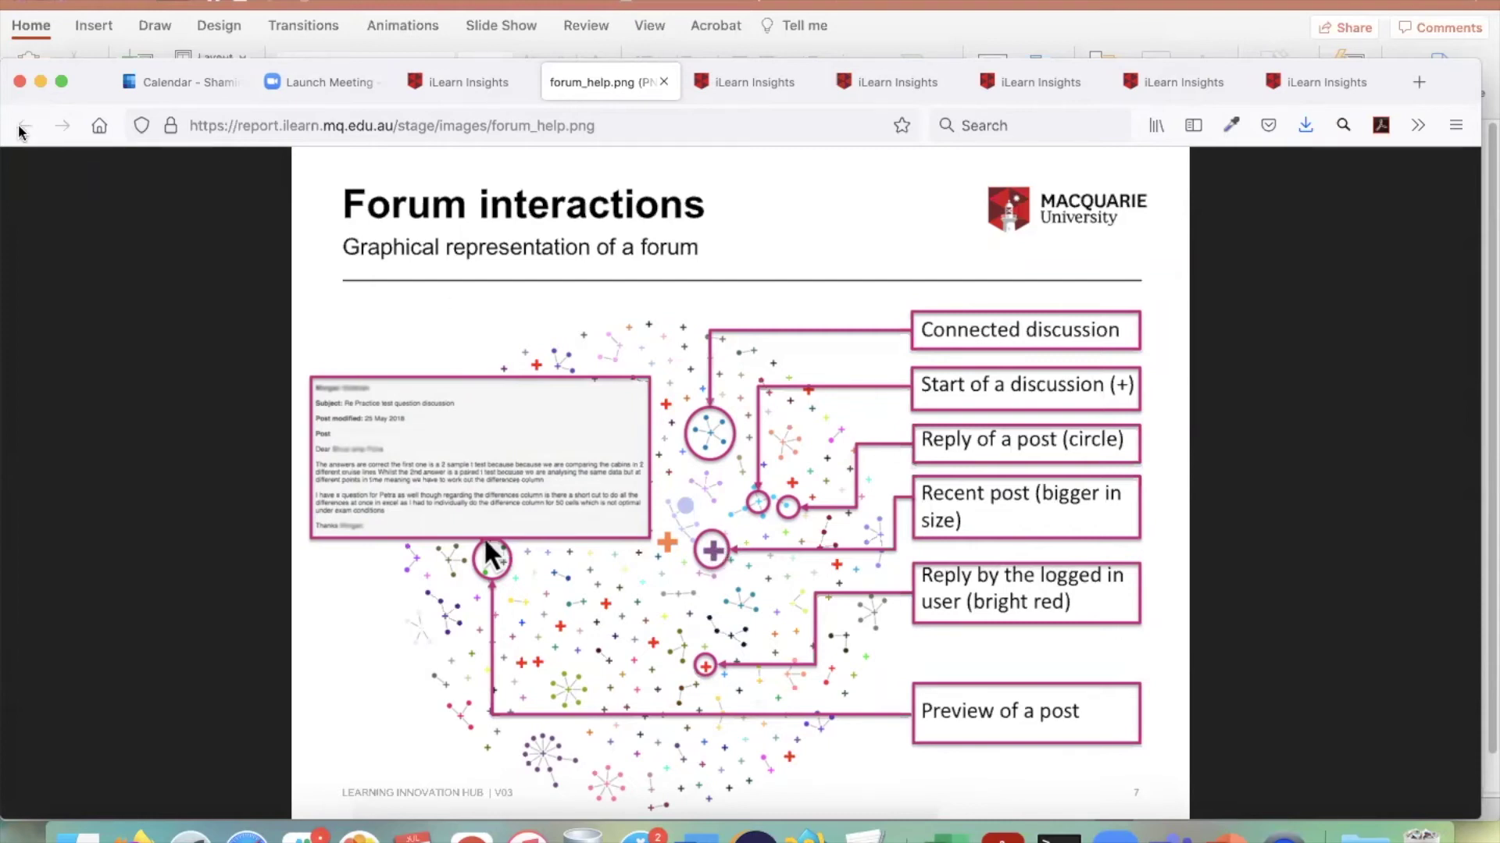
# - Go back to the General Discussion Forum's interactions graph and look over its connected discussions
pyautogui.click(486, 82)
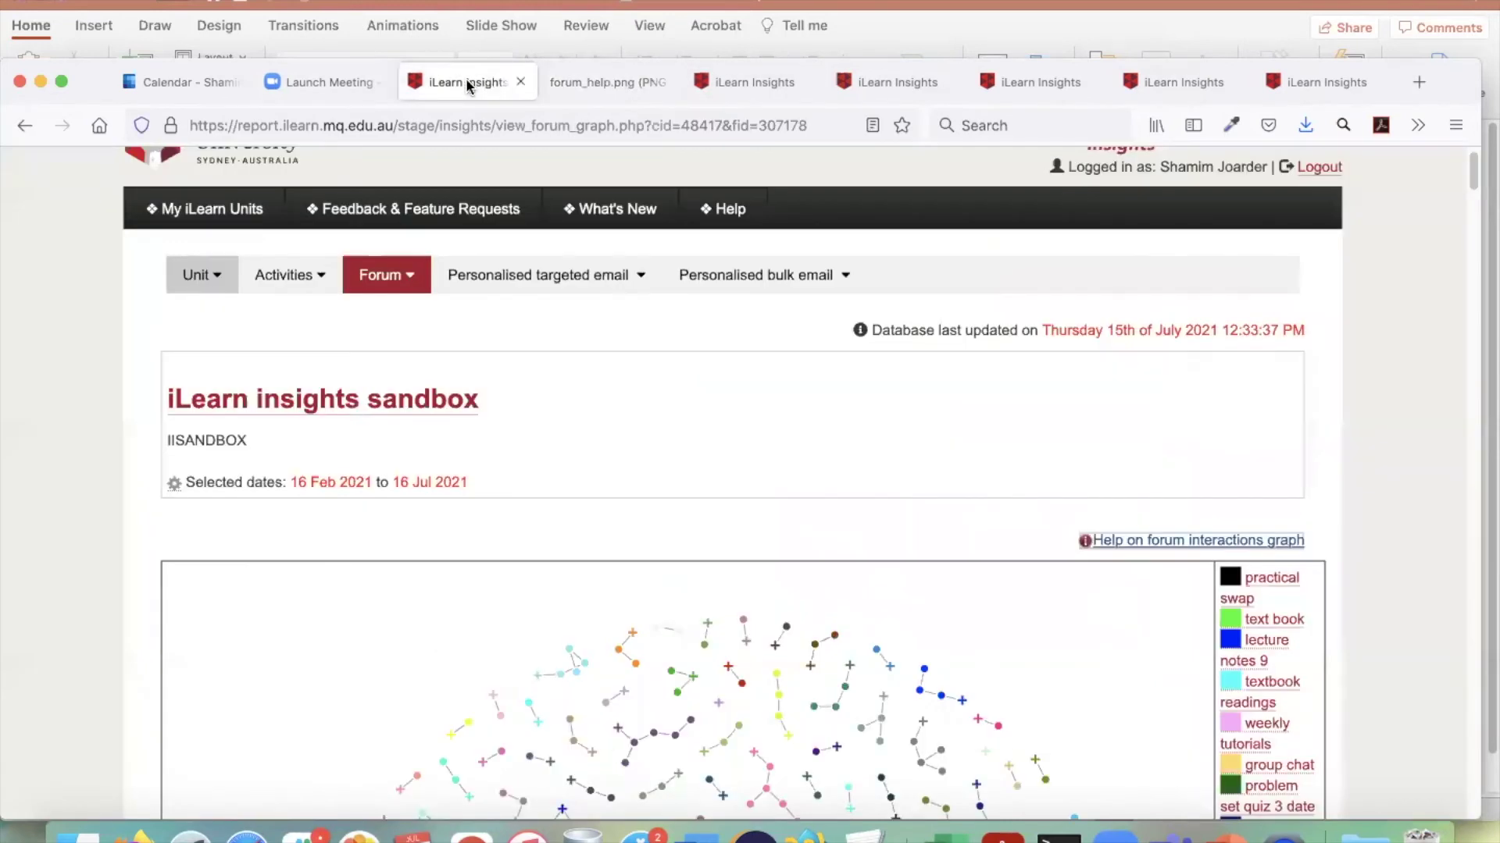
pyautogui.scroll(-4, 1403, 482)
pyautogui.scroll(-3, 1403, 482)
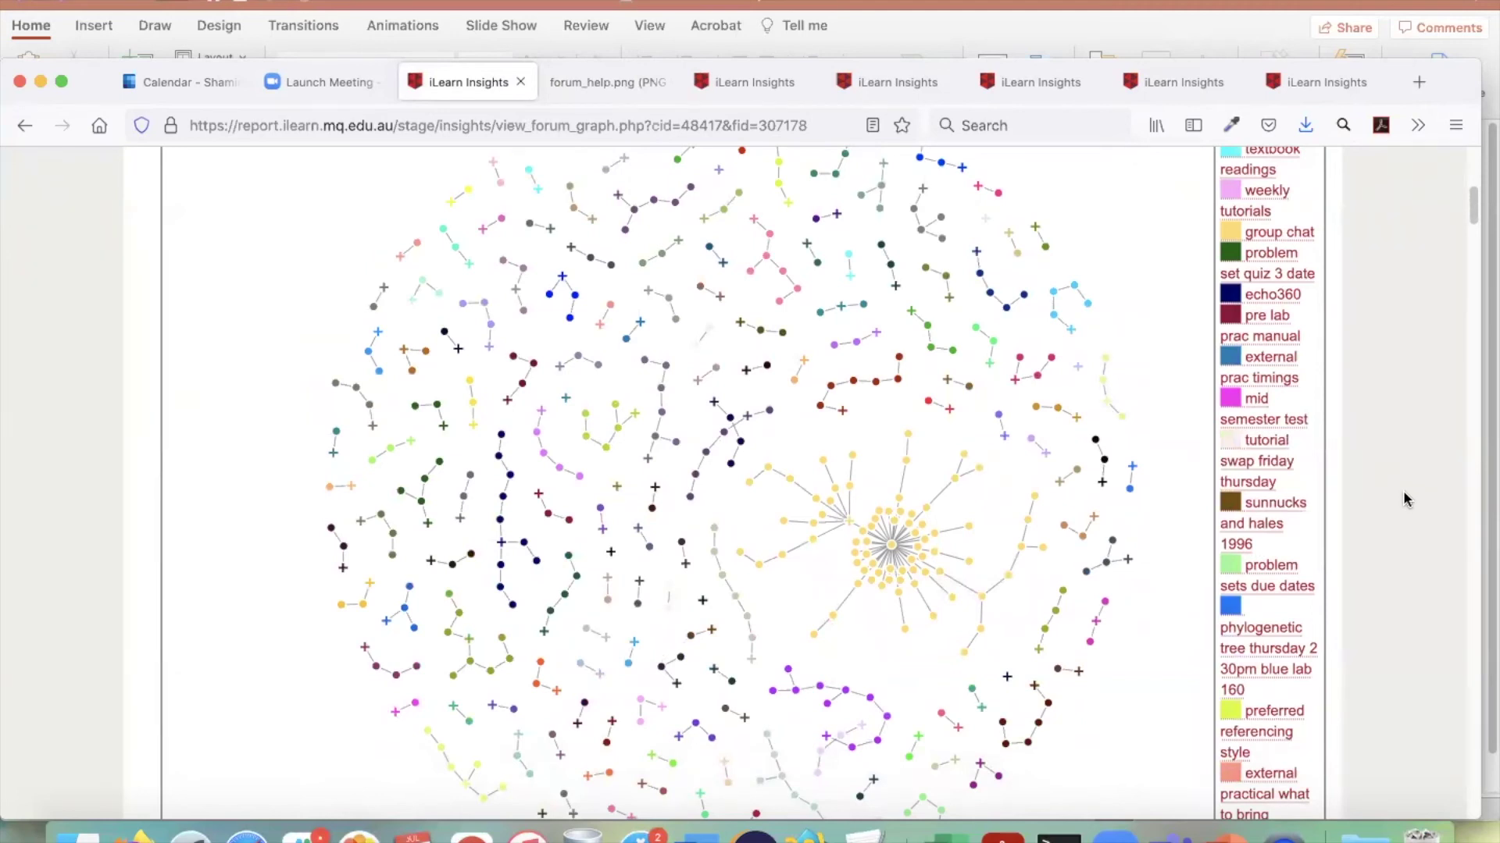
pyautogui.scroll(-1, 1403, 497)
# - Leave the forum interactions graph and reopen the sandbox's unit dashboard
pyautogui.click(21, 126)
pyautogui.click(213, 157)
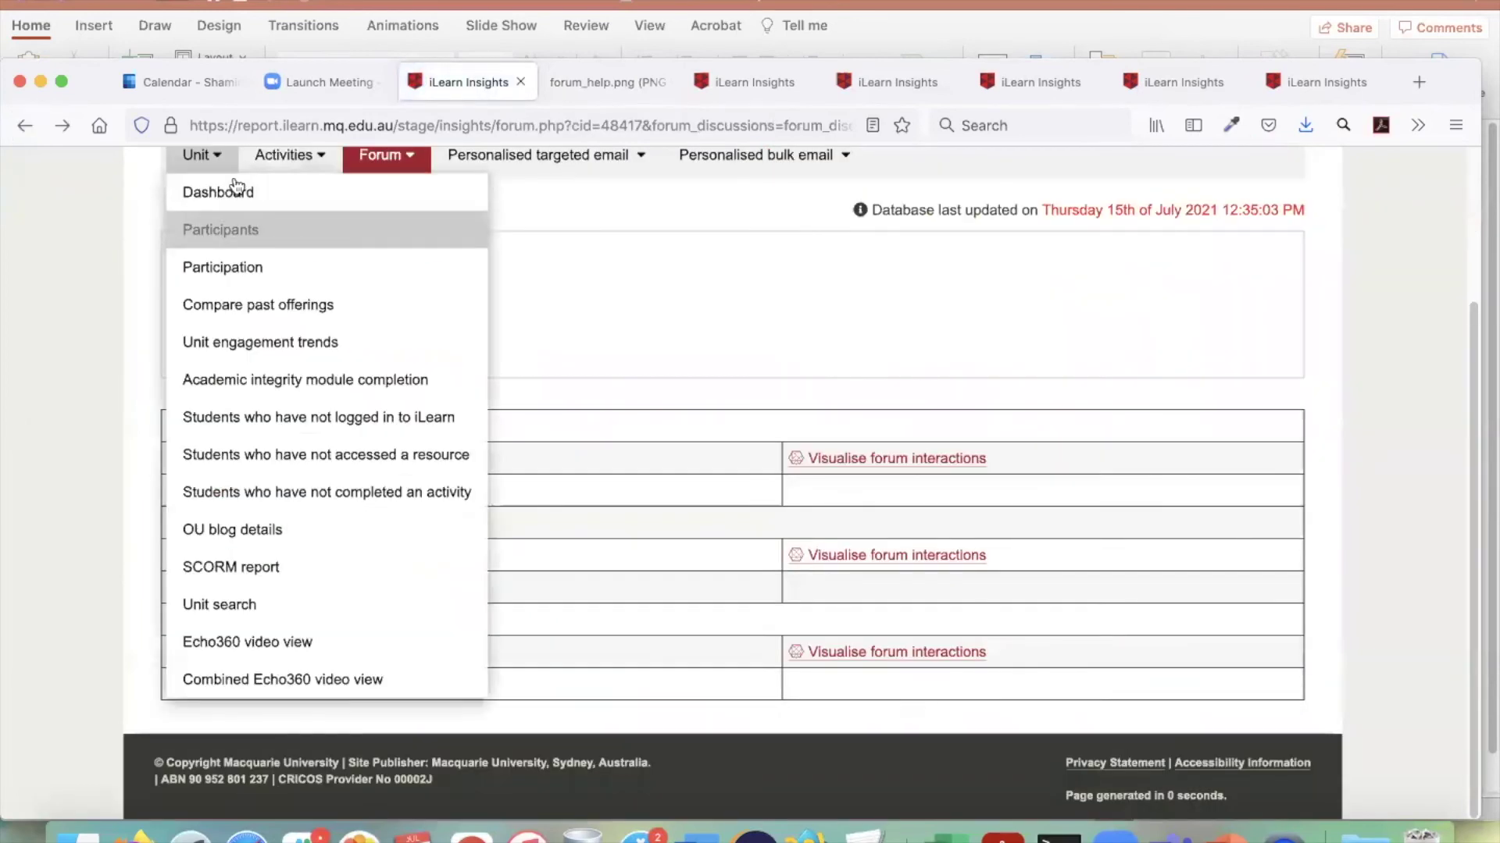
pyautogui.click(234, 191)
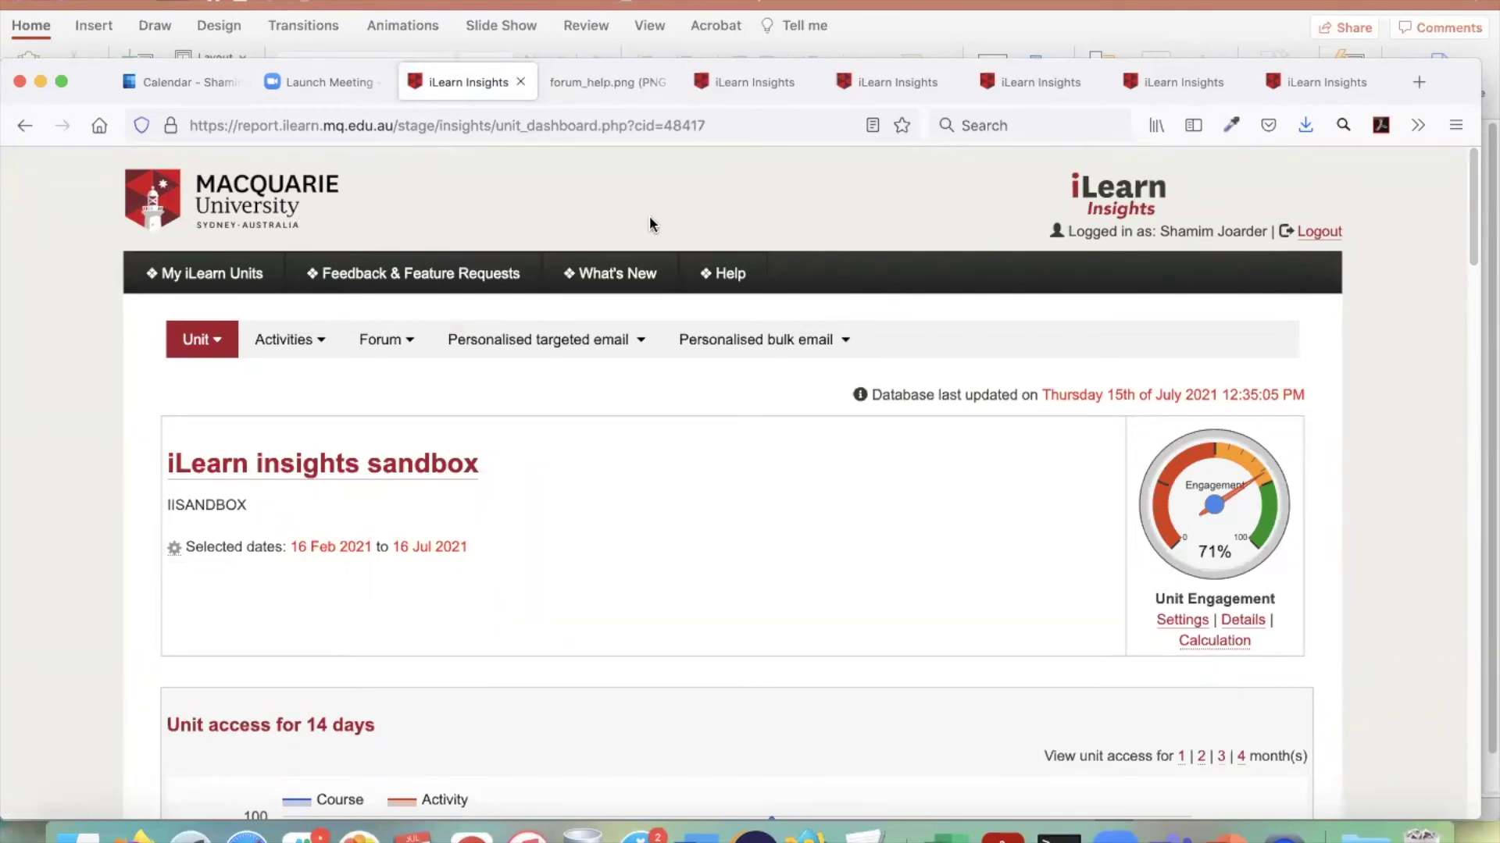
# - Open the sandbox's combined forum participation report and look over the participants' discussion and reply counts per forum
pyautogui.scroll(-3, 406, 375)
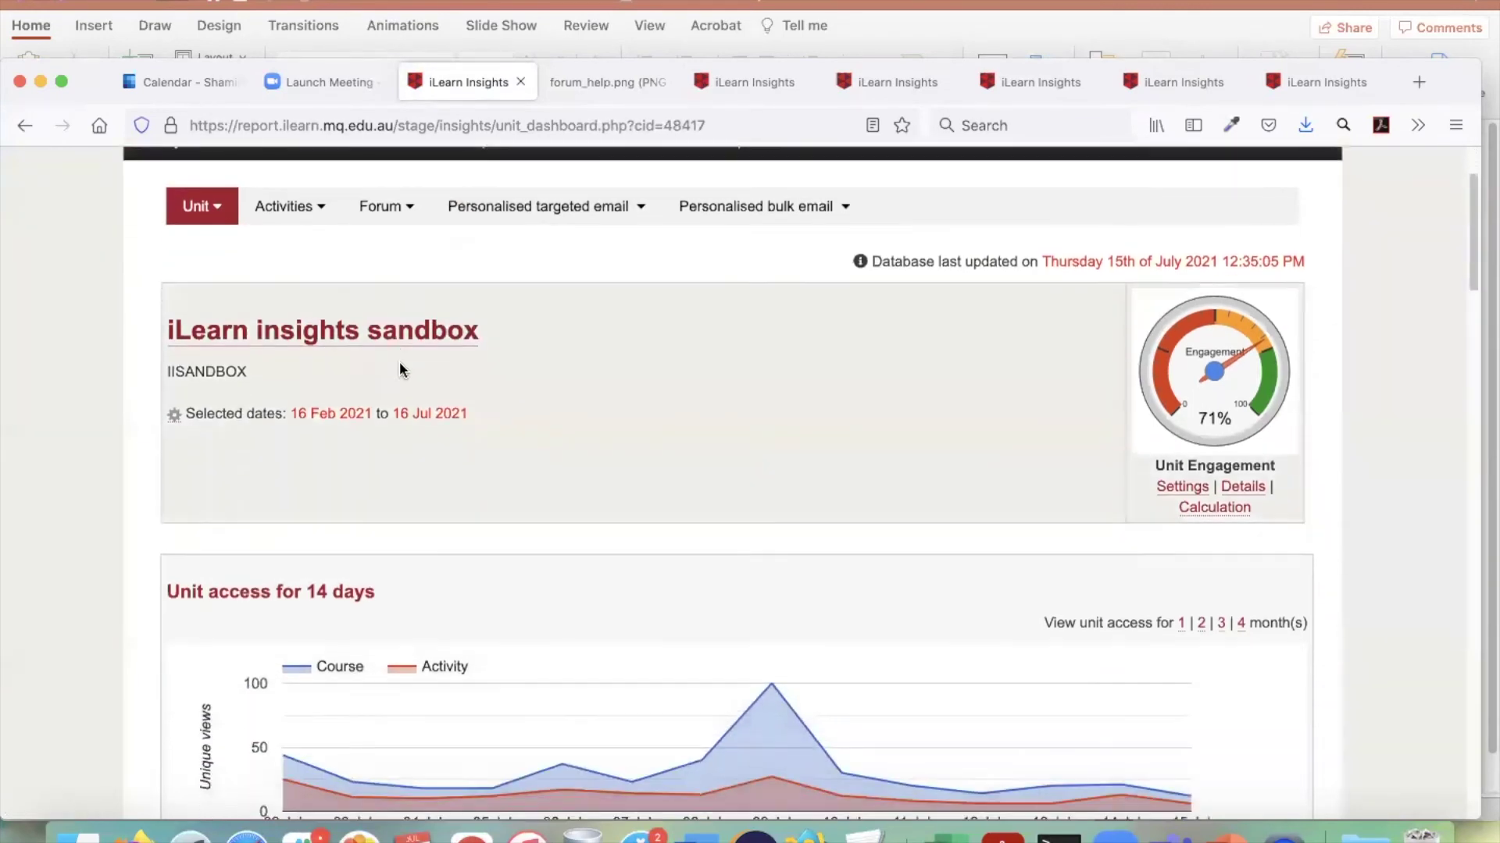
pyautogui.click(409, 207)
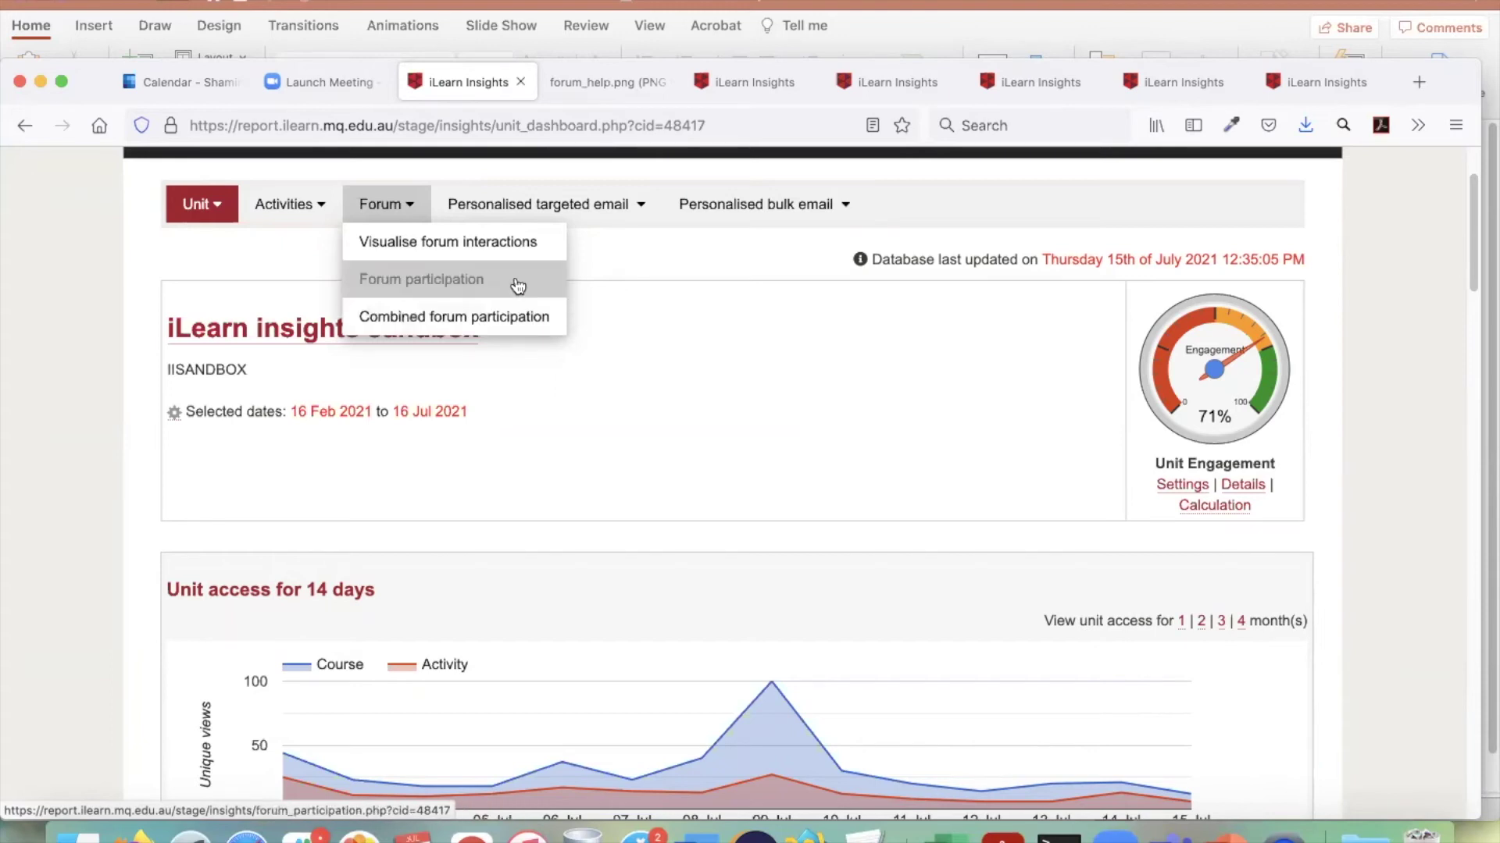
pyautogui.click(501, 317)
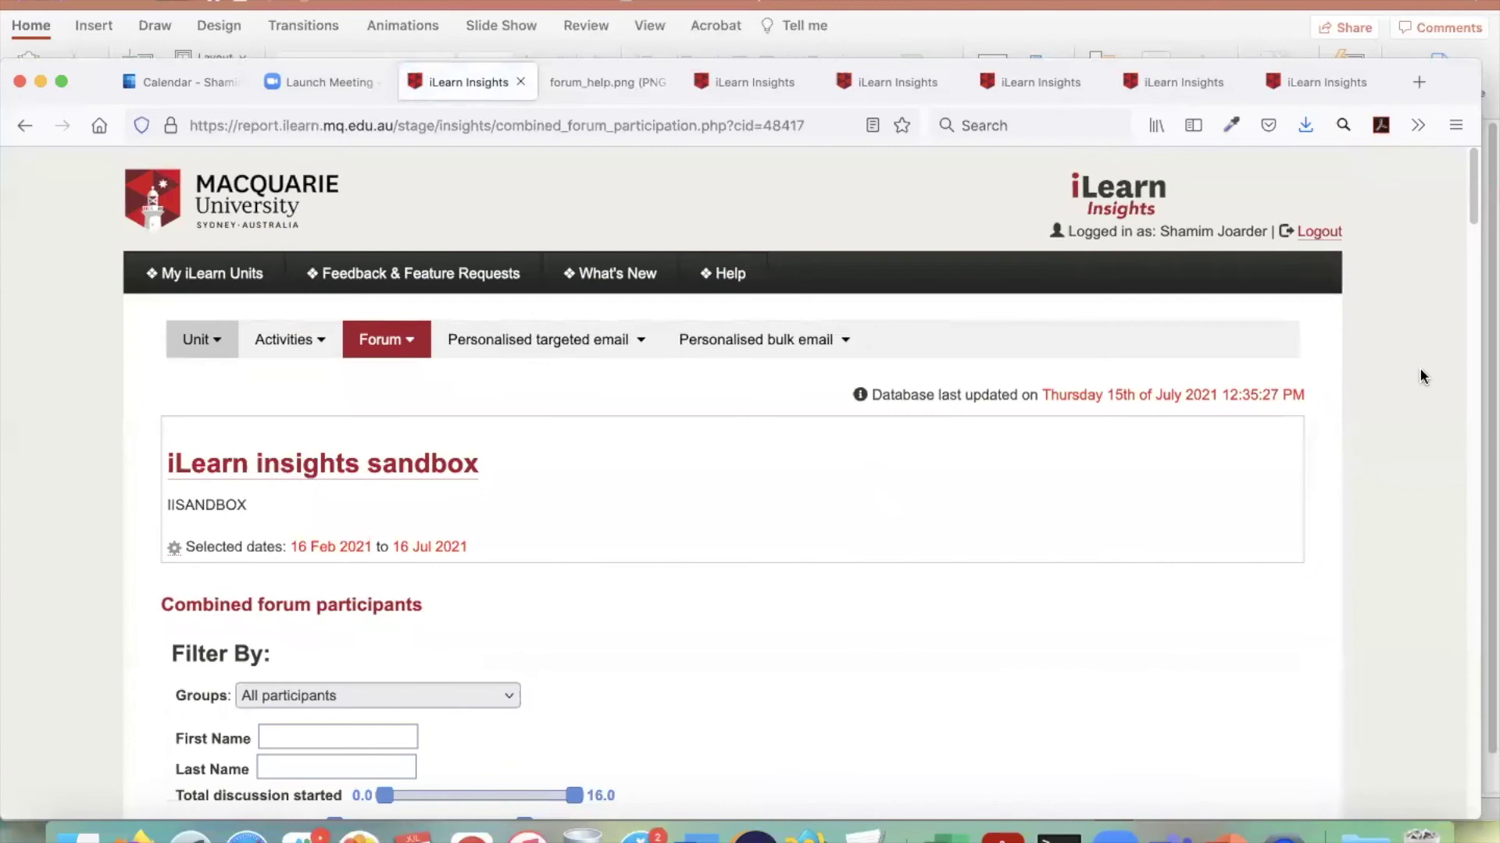
pyautogui.scroll(-8, 1418, 377)
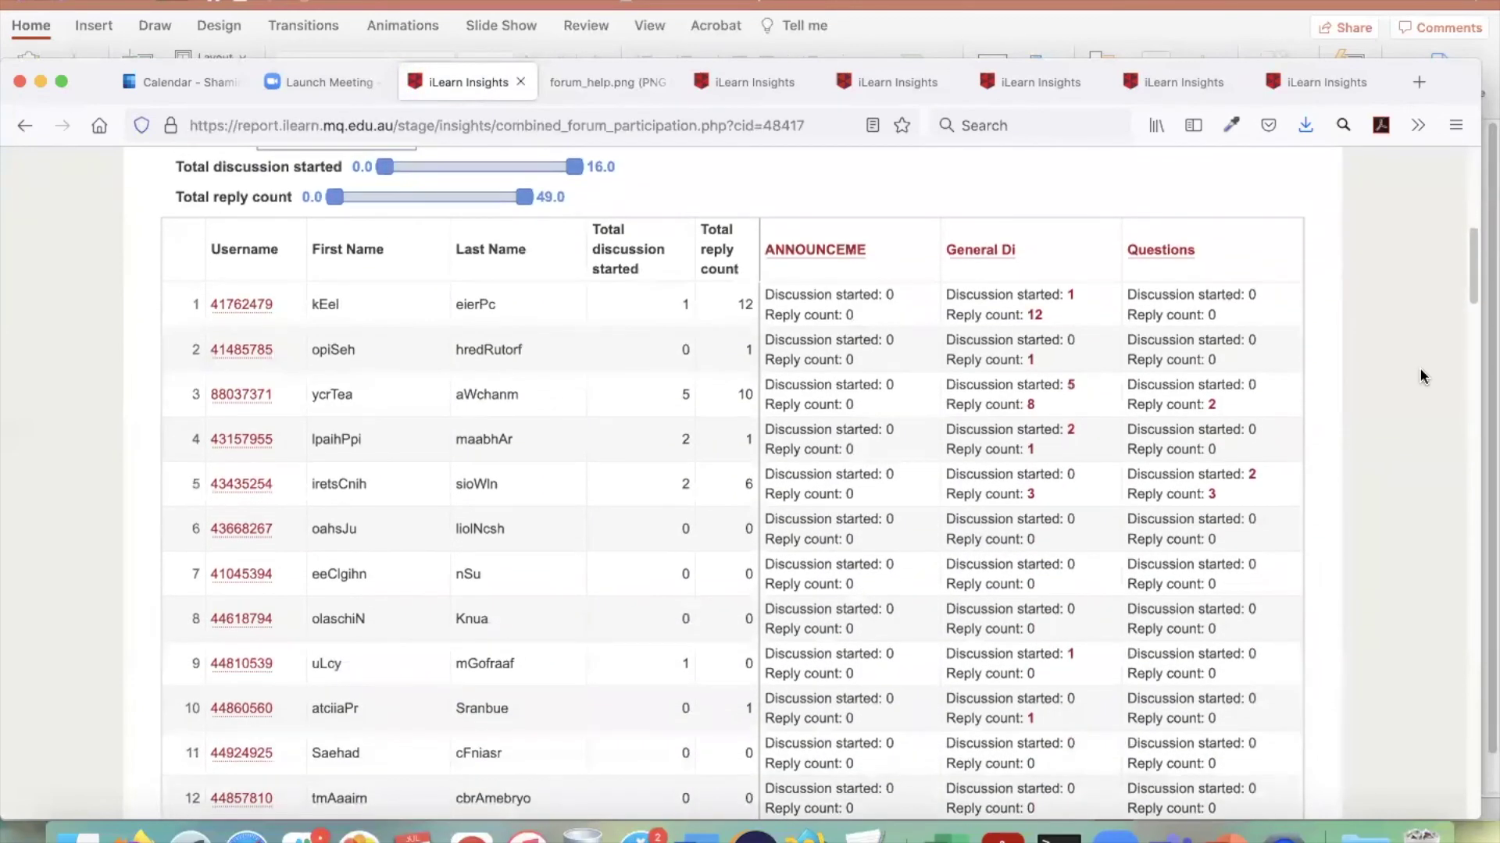
pyautogui.scroll(1, 1421, 369)
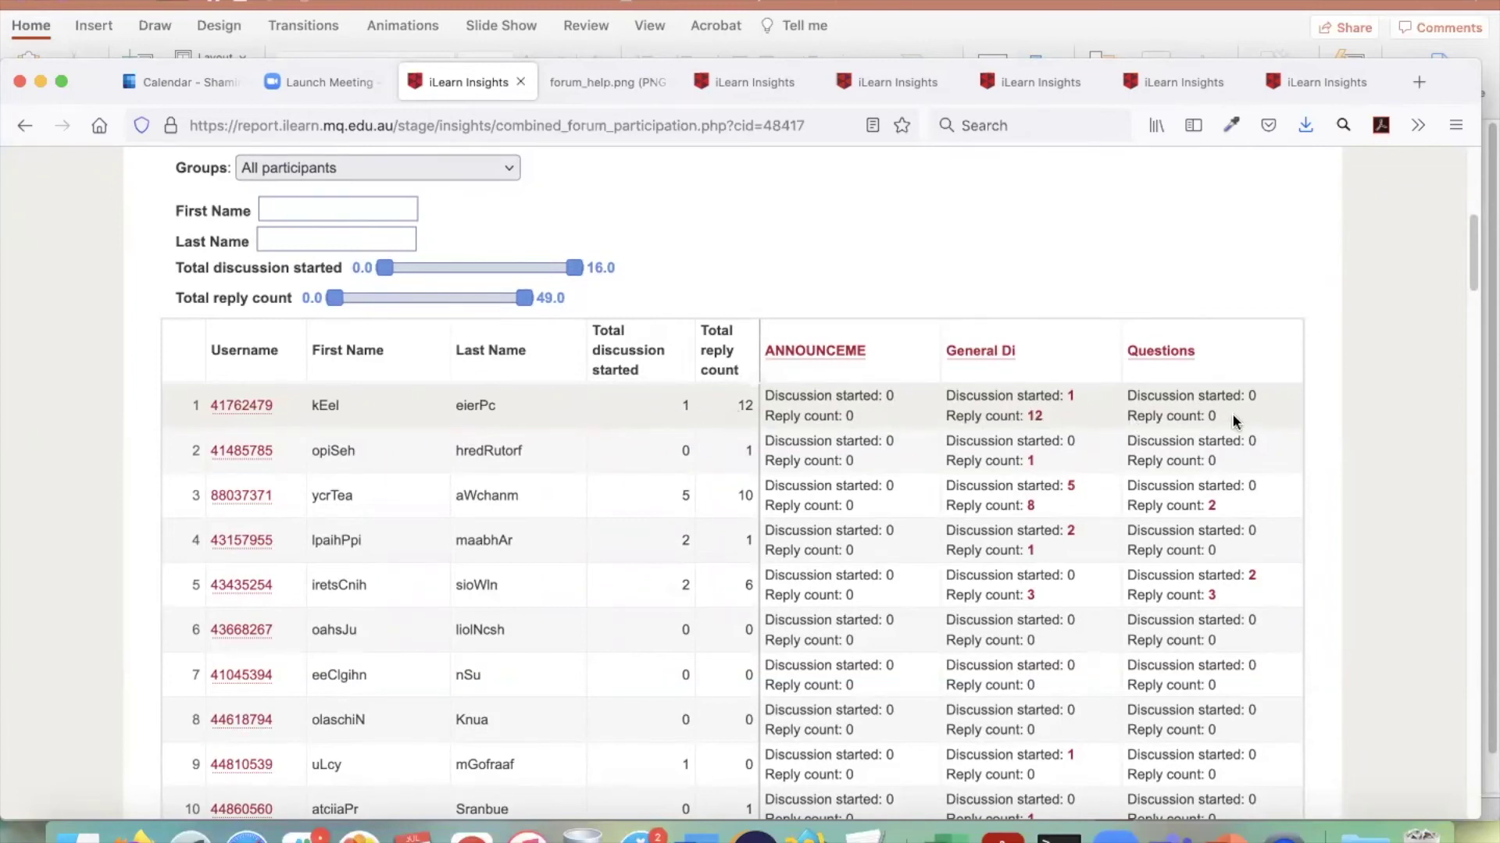
pyautogui.scroll(3, 1231, 414)
pyautogui.scroll(-3, 1233, 422)
pyautogui.scroll(-1, 1232, 421)
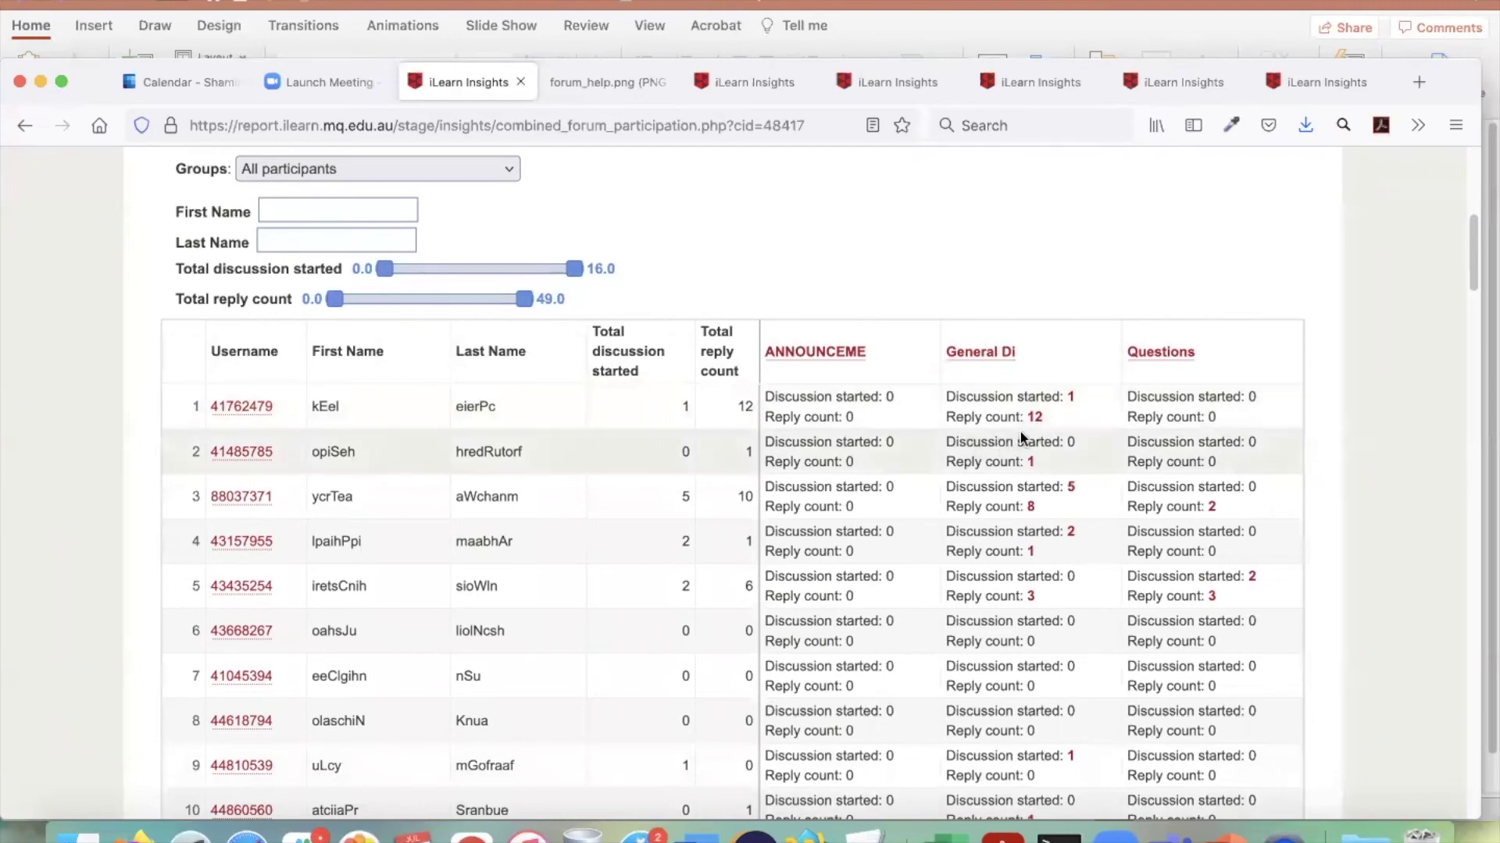
# - Sort the combined participants table by total reply count, by total discussion started, and again by total reply count
pyautogui.click(718, 367)
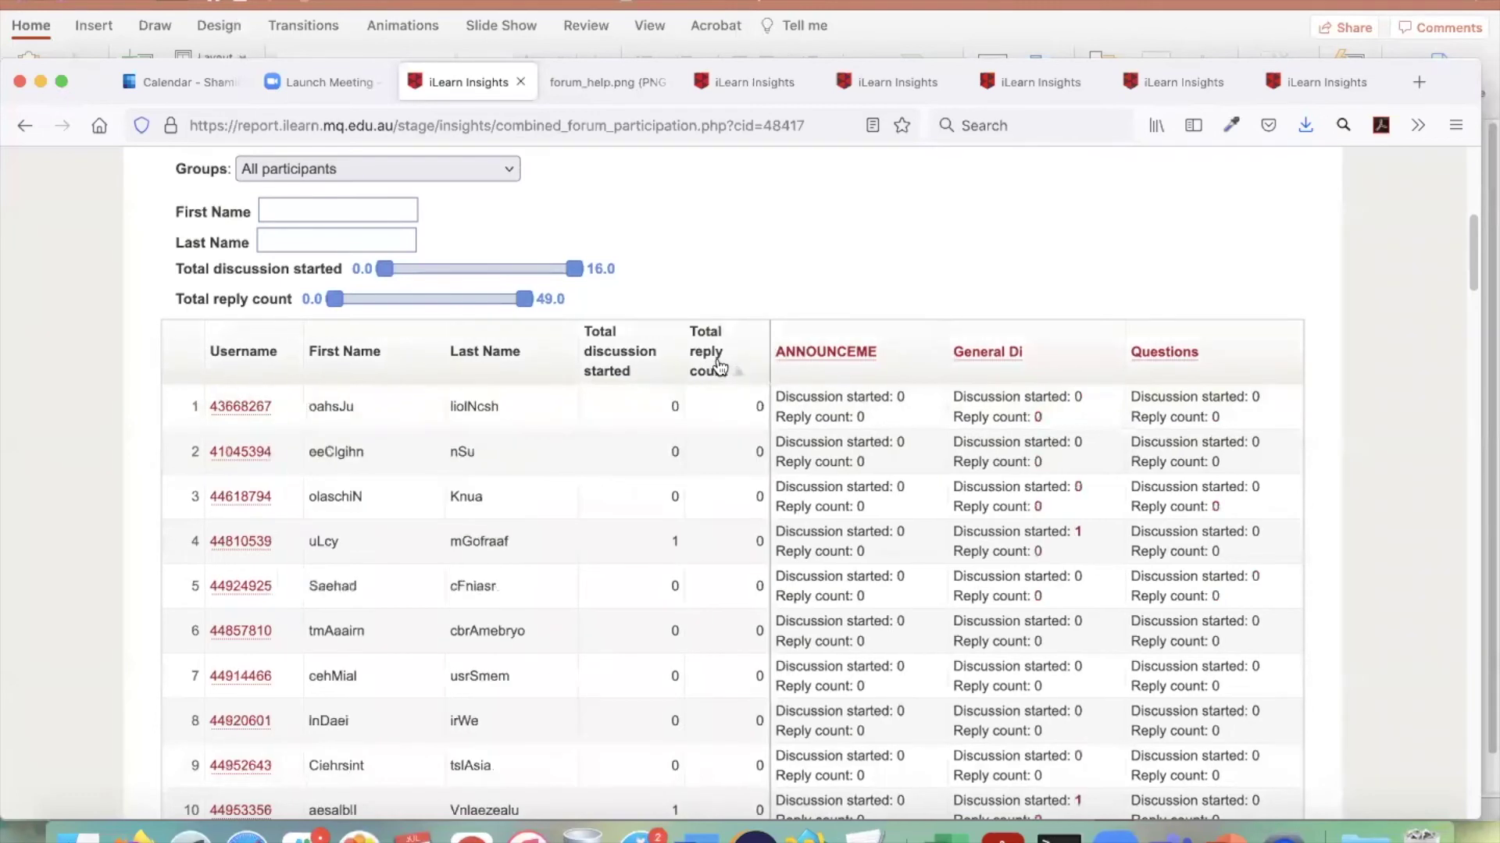
pyautogui.scroll(-3, 1365, 376)
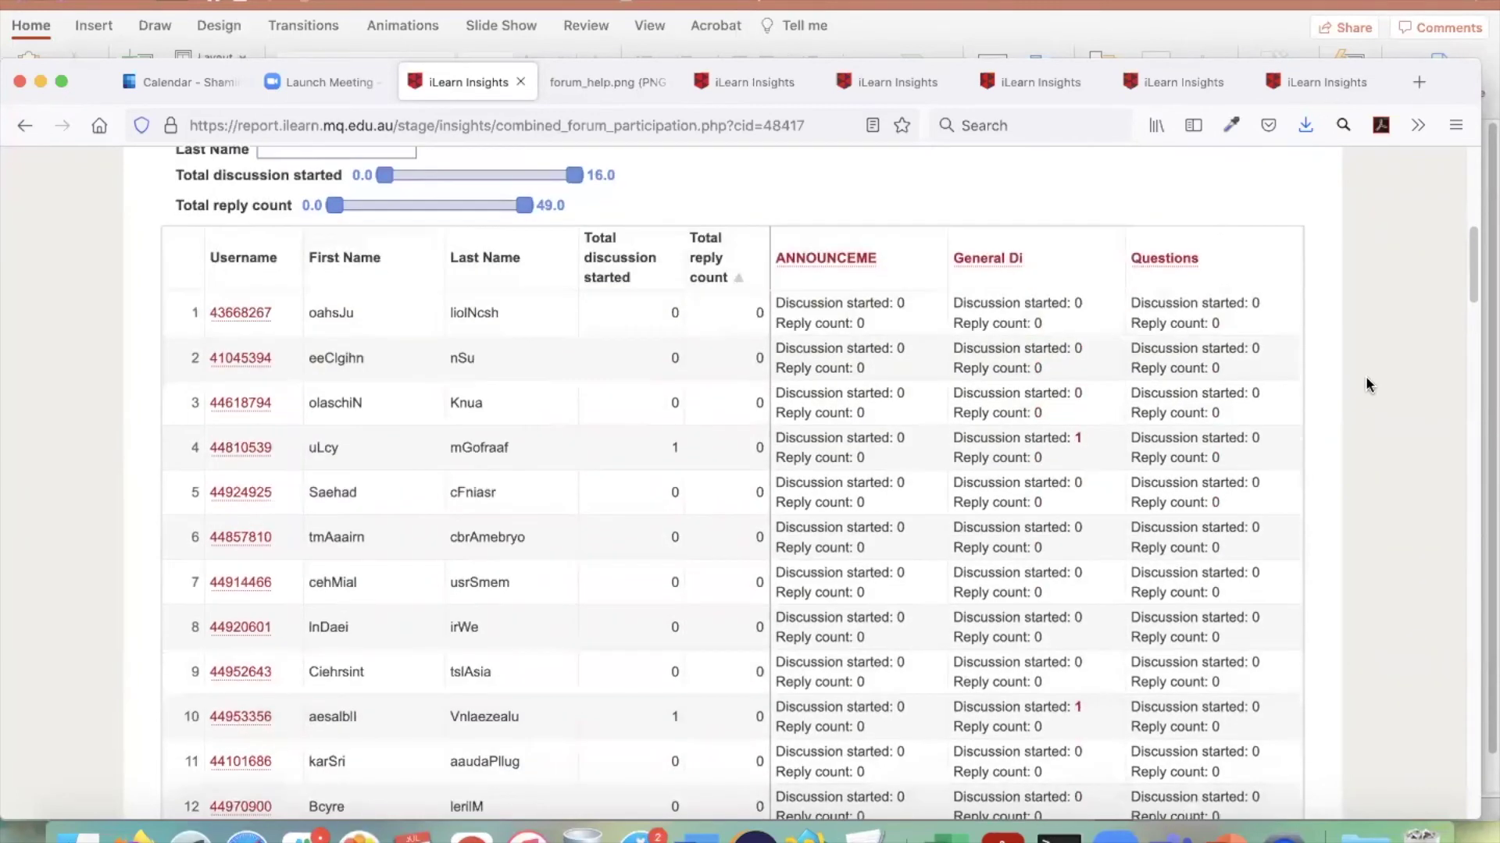
pyautogui.click(616, 266)
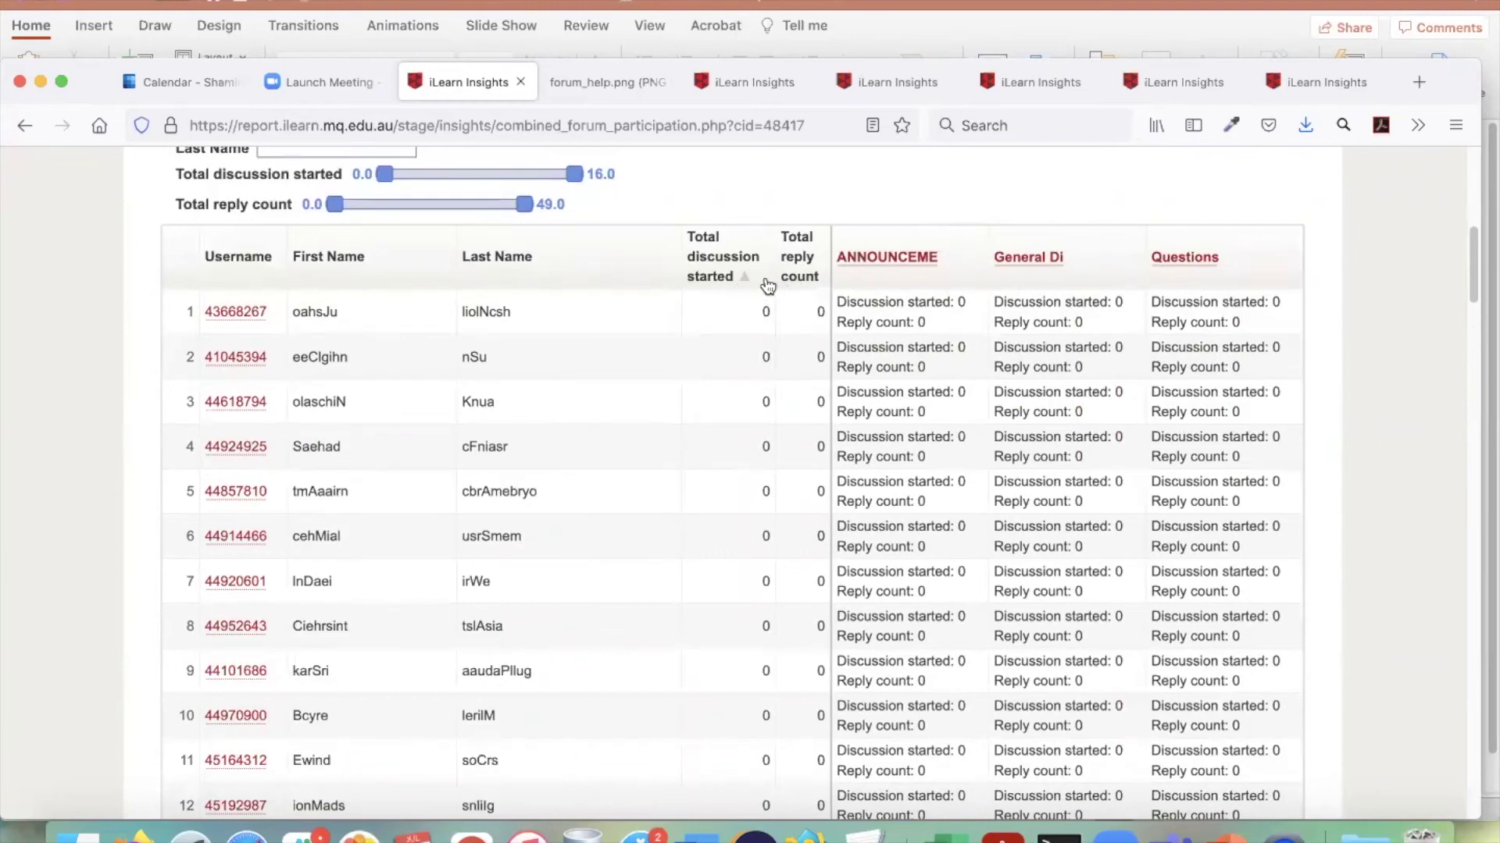
pyautogui.click(793, 261)
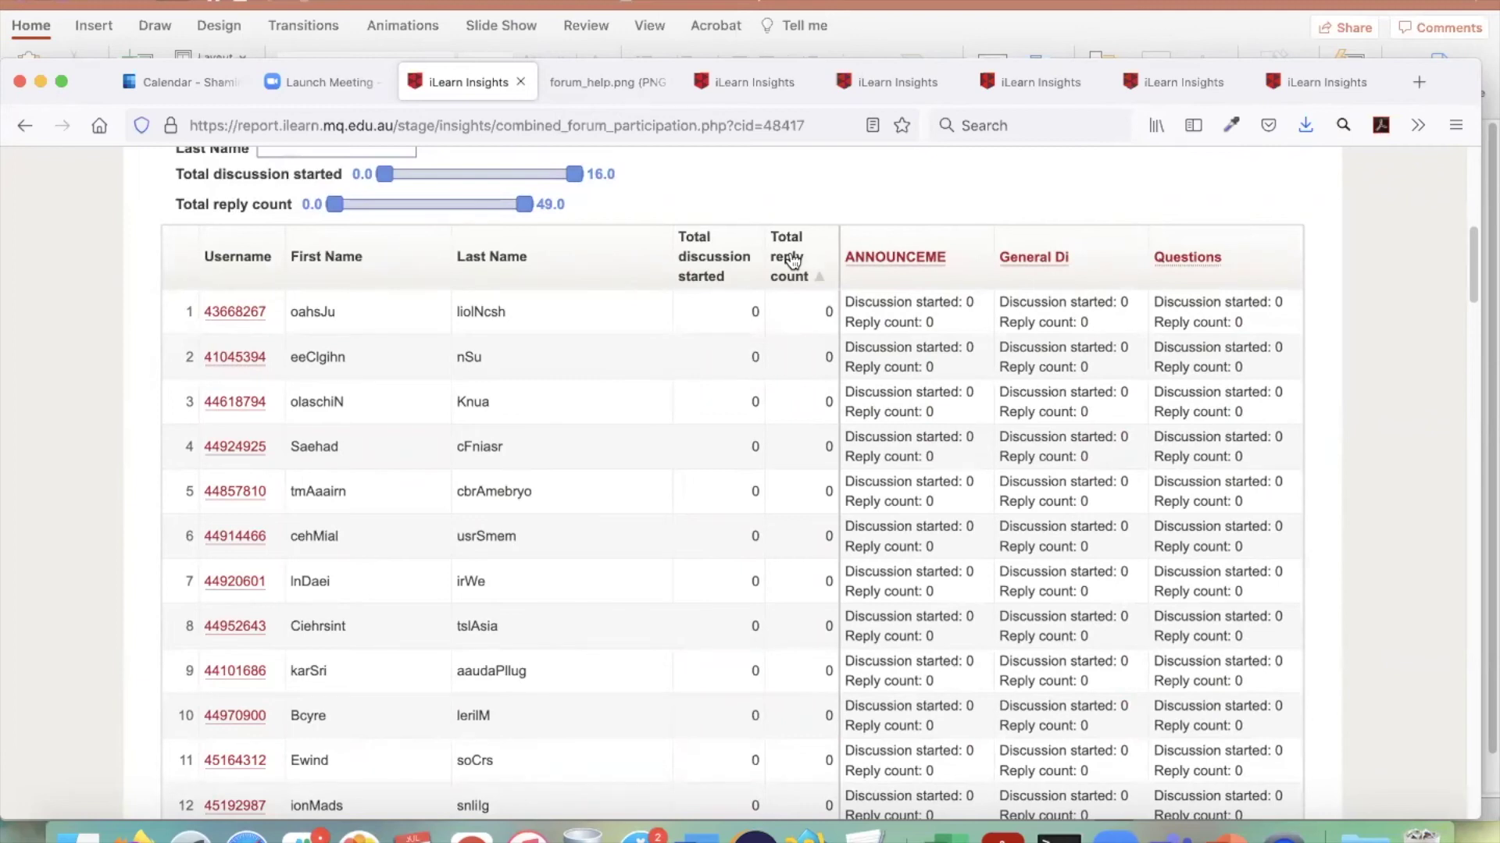
# - Reset the minimums of the total discussion started and total reply count filters to 0.0 and look through the full participant list
pyautogui.scroll(1, 487, 237)
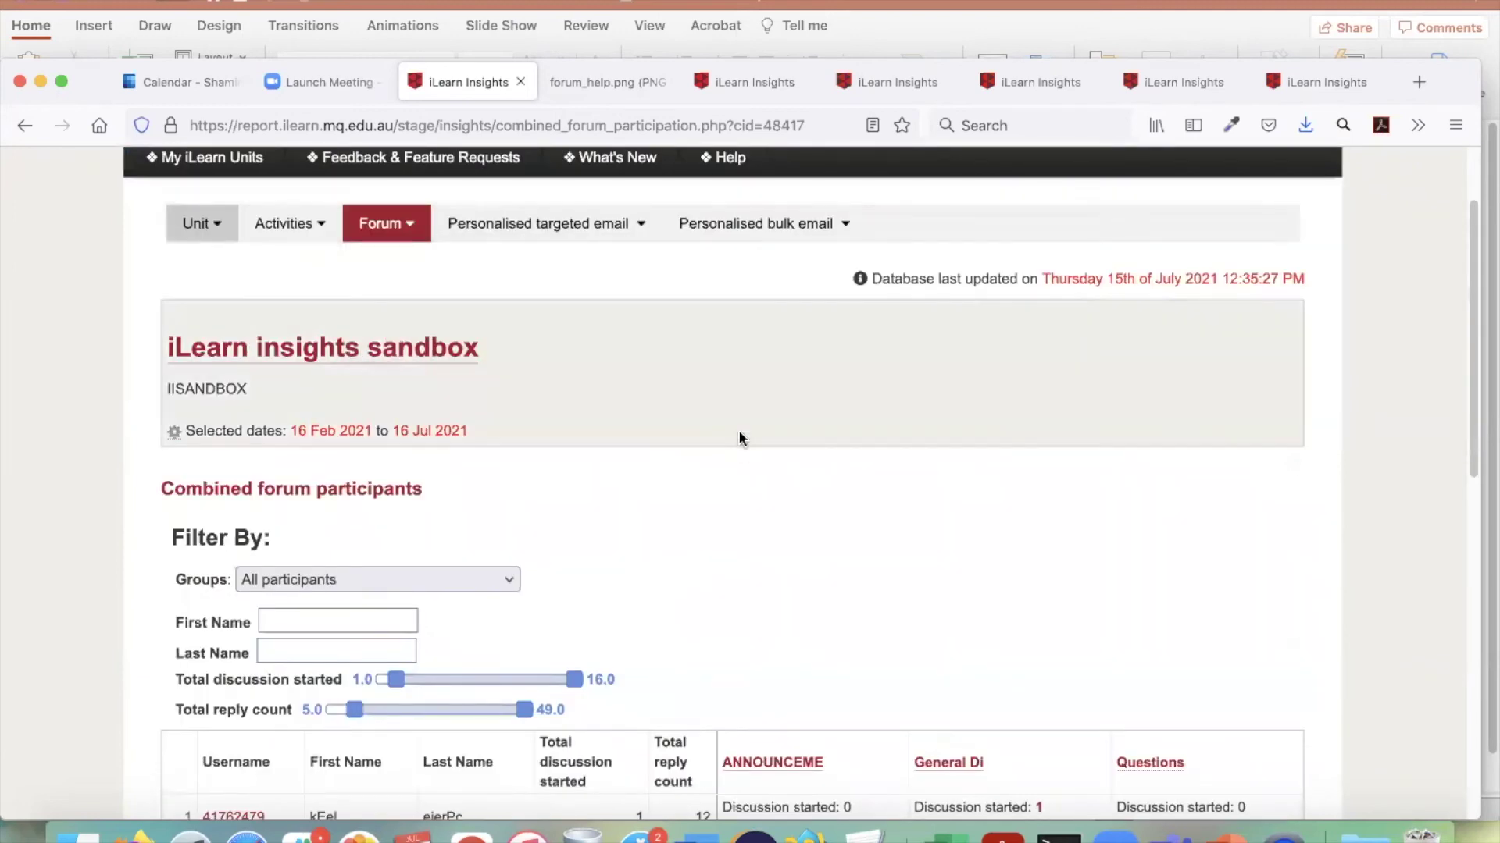
pyautogui.scroll(-3, 641, 599)
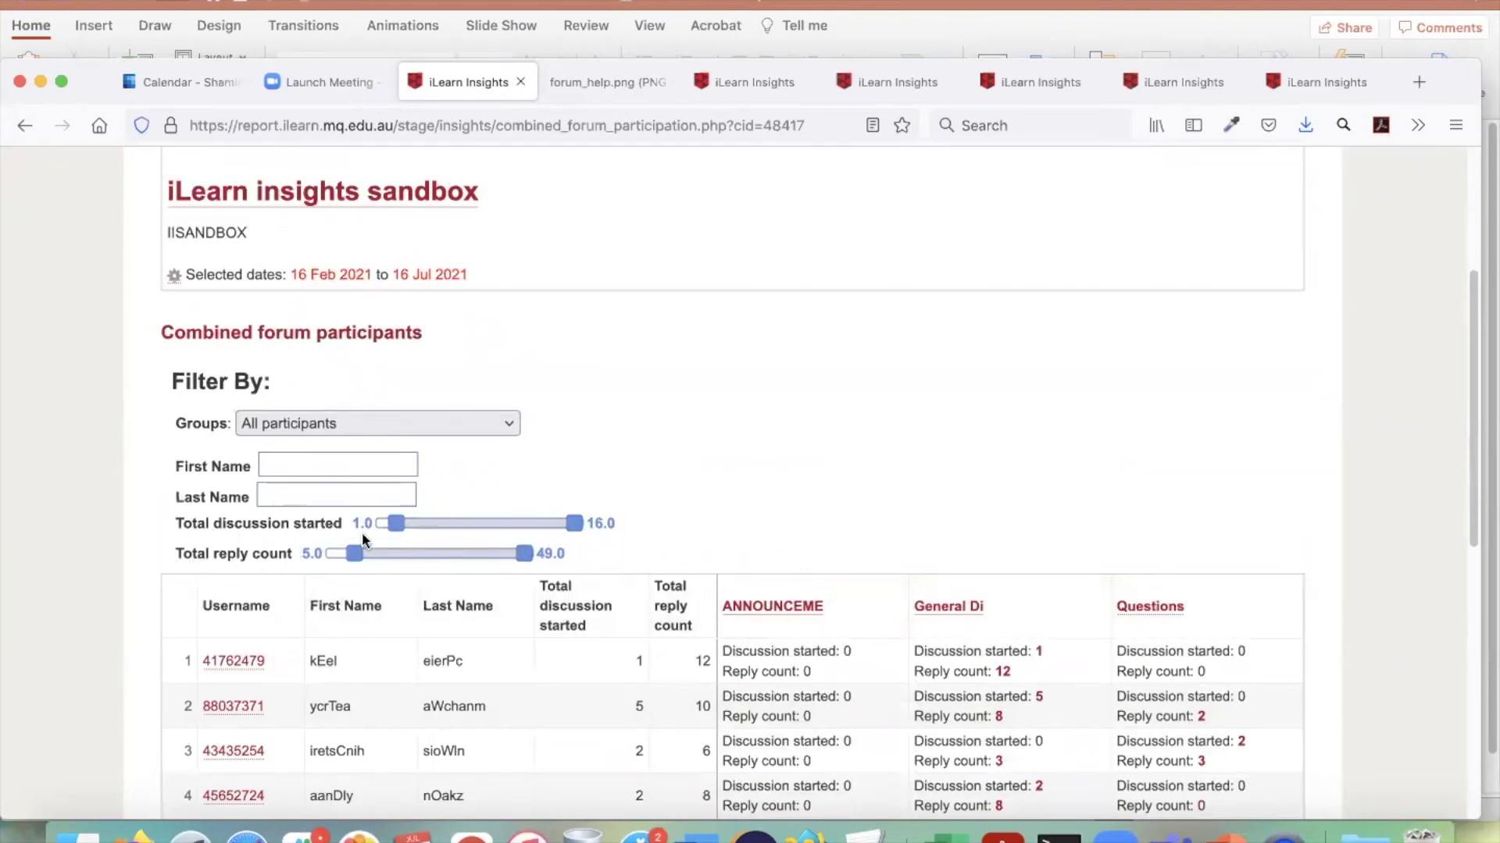
pyautogui.moveTo(396, 523); pyautogui.dragTo(371, 524)
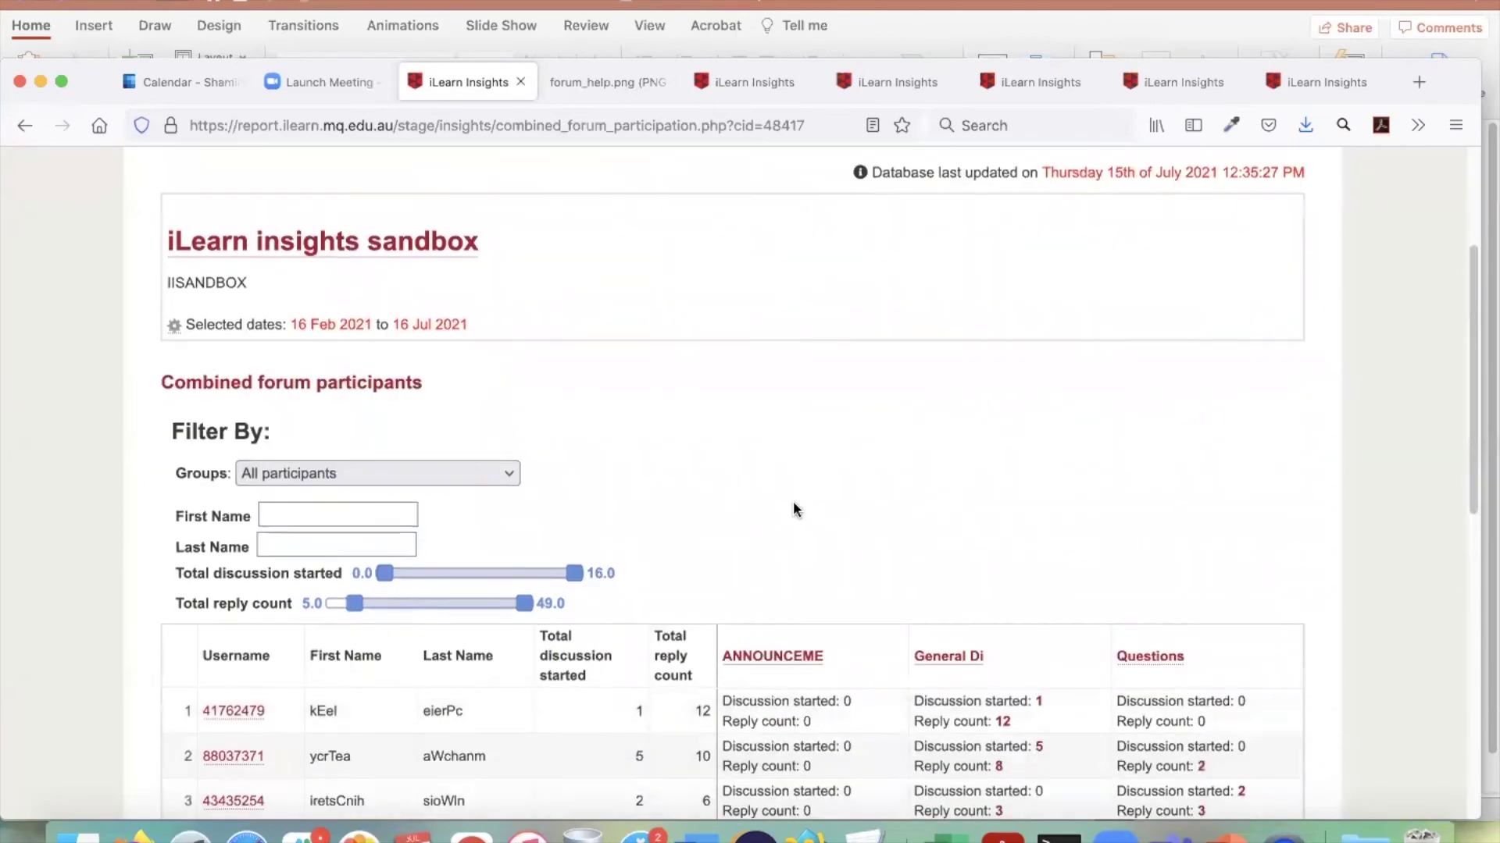
pyautogui.moveTo(344, 572); pyautogui.dragTo(322, 554)
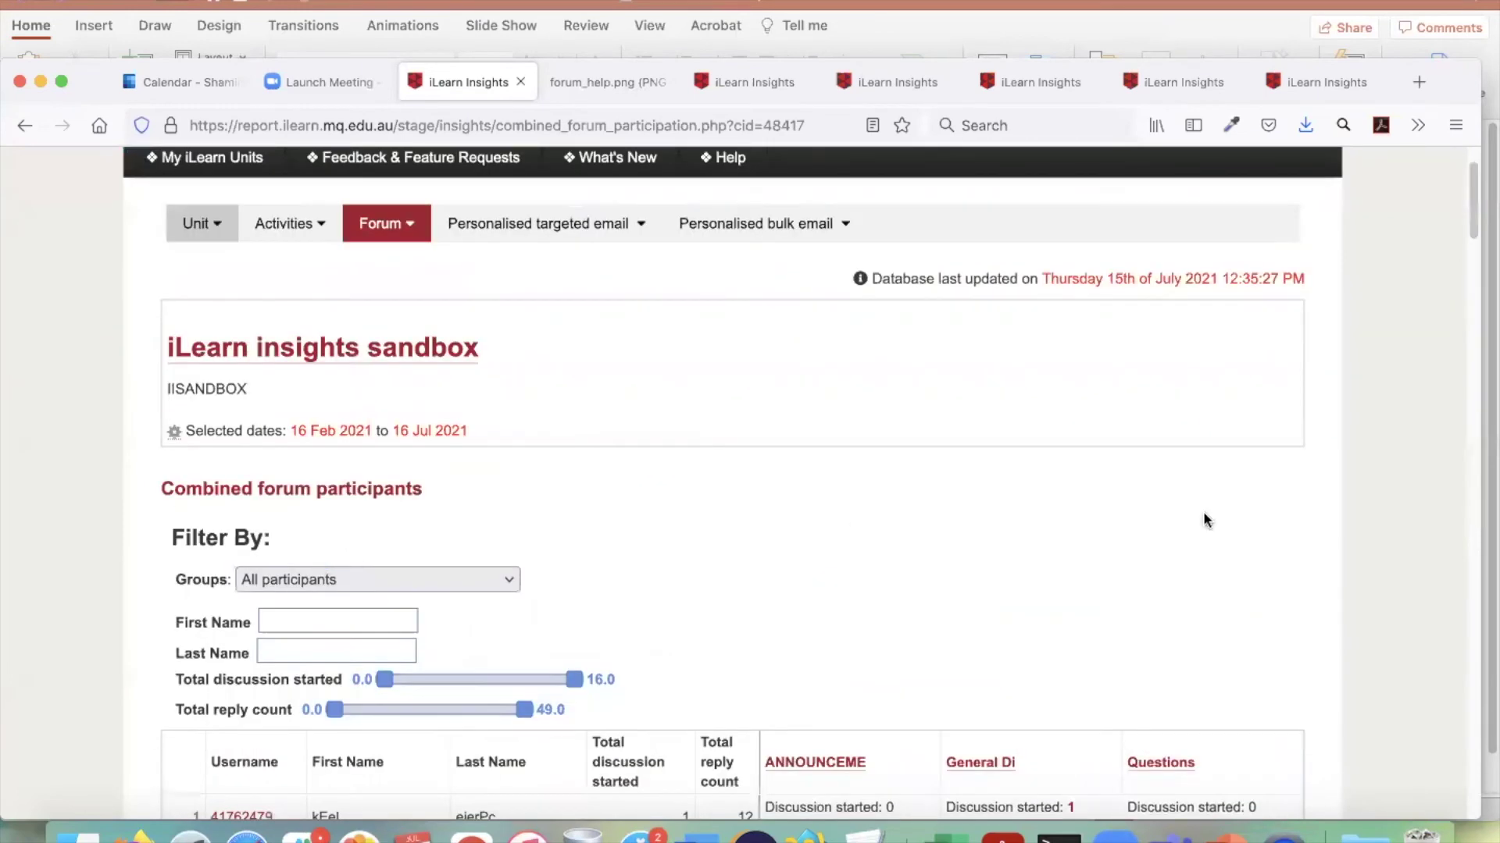
pyautogui.scroll(-10, 1387, 534)
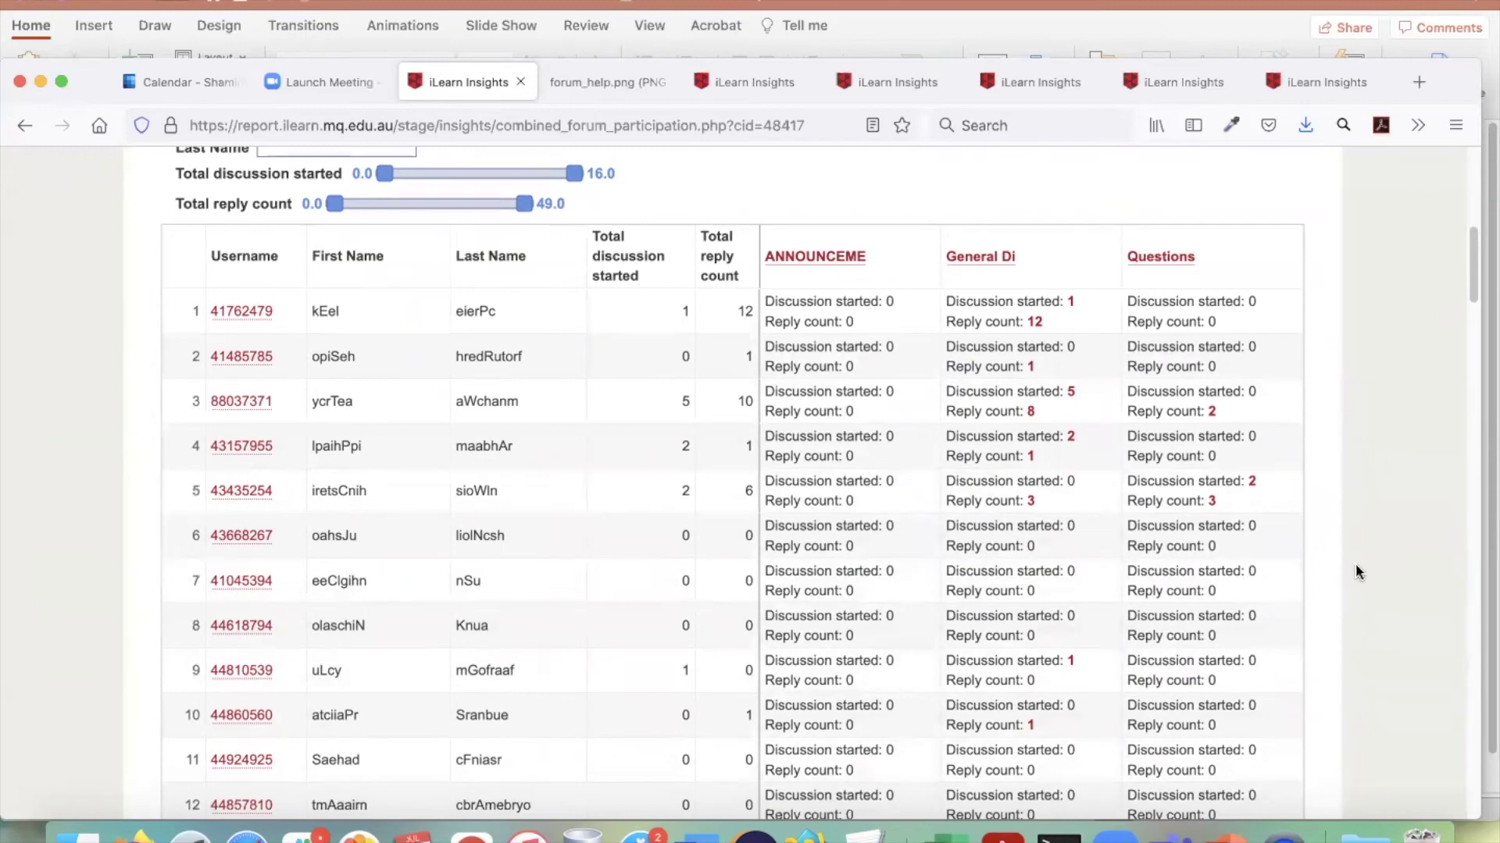
pyautogui.scroll(-20, 1392, 478)
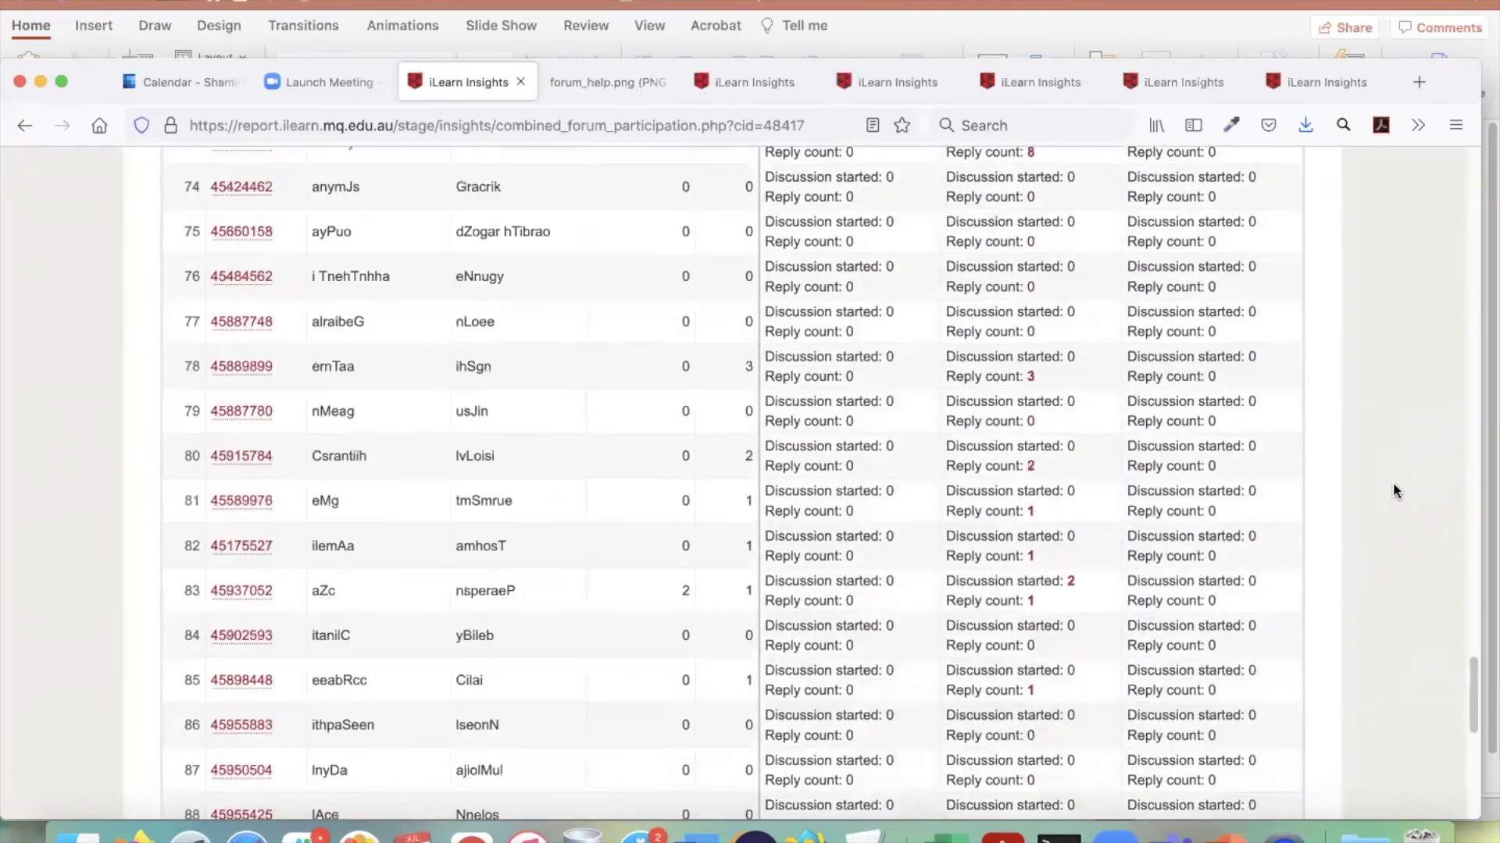
pyautogui.scroll(20, 1392, 489)
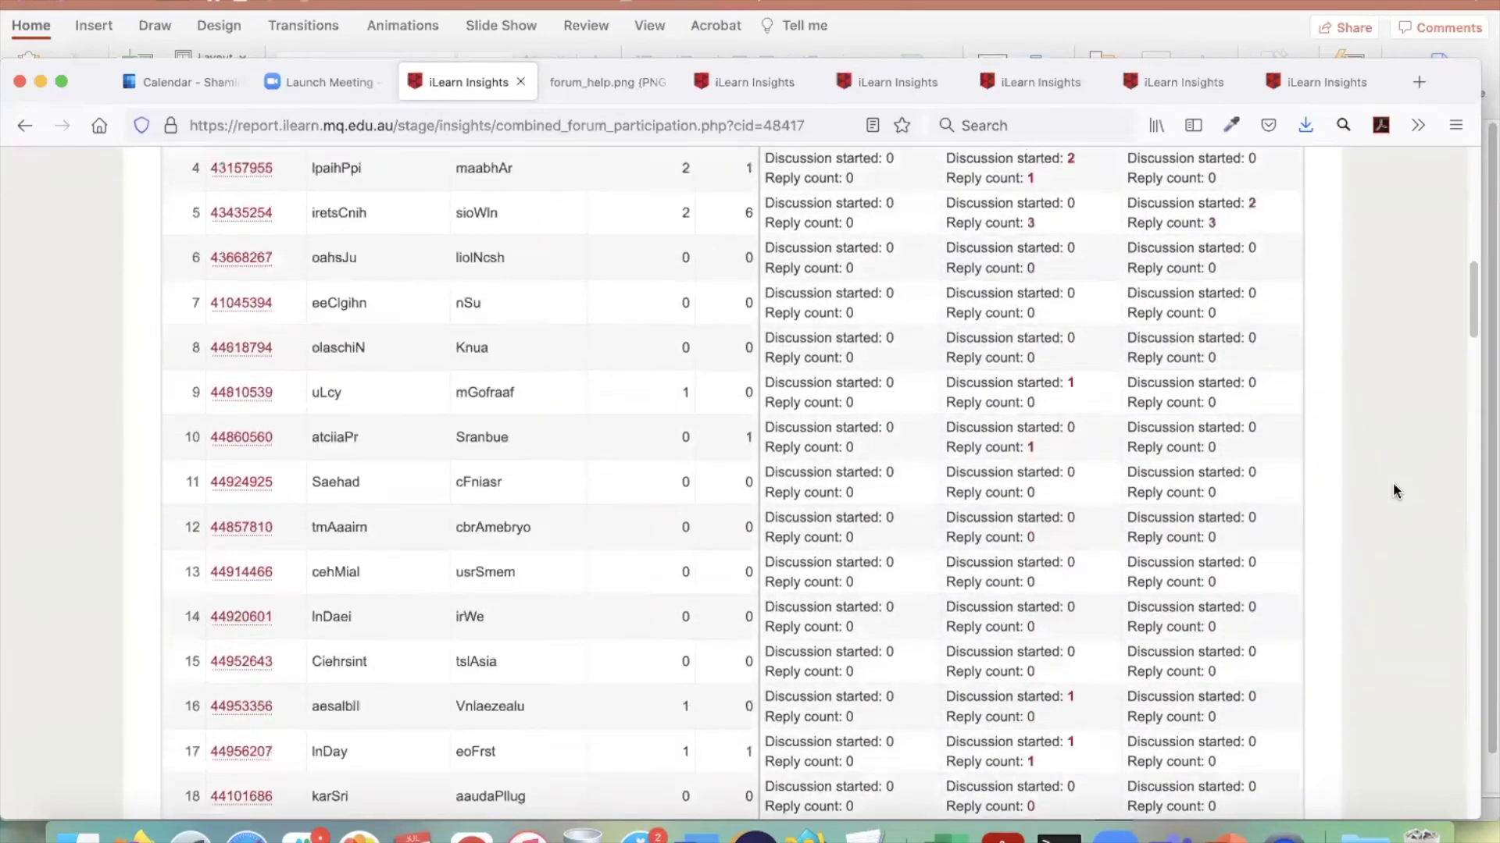
pyautogui.scroll(-5, 1394, 486)
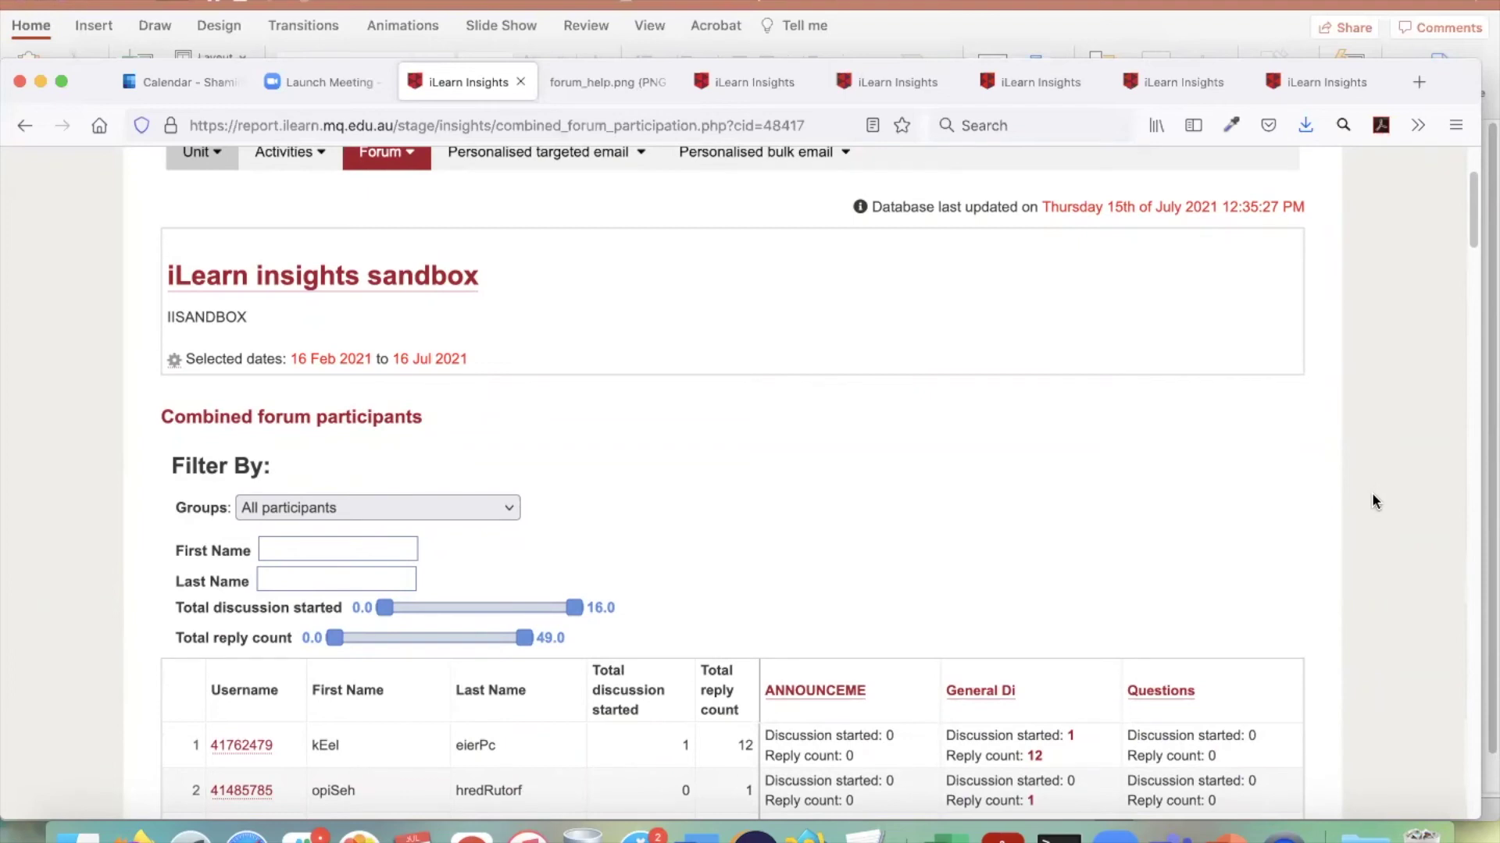
# - Open the forum participation report for the General Discussion Forum and review the students' discussions started, replies and discussions read
pyautogui.moveTo(375, 156)
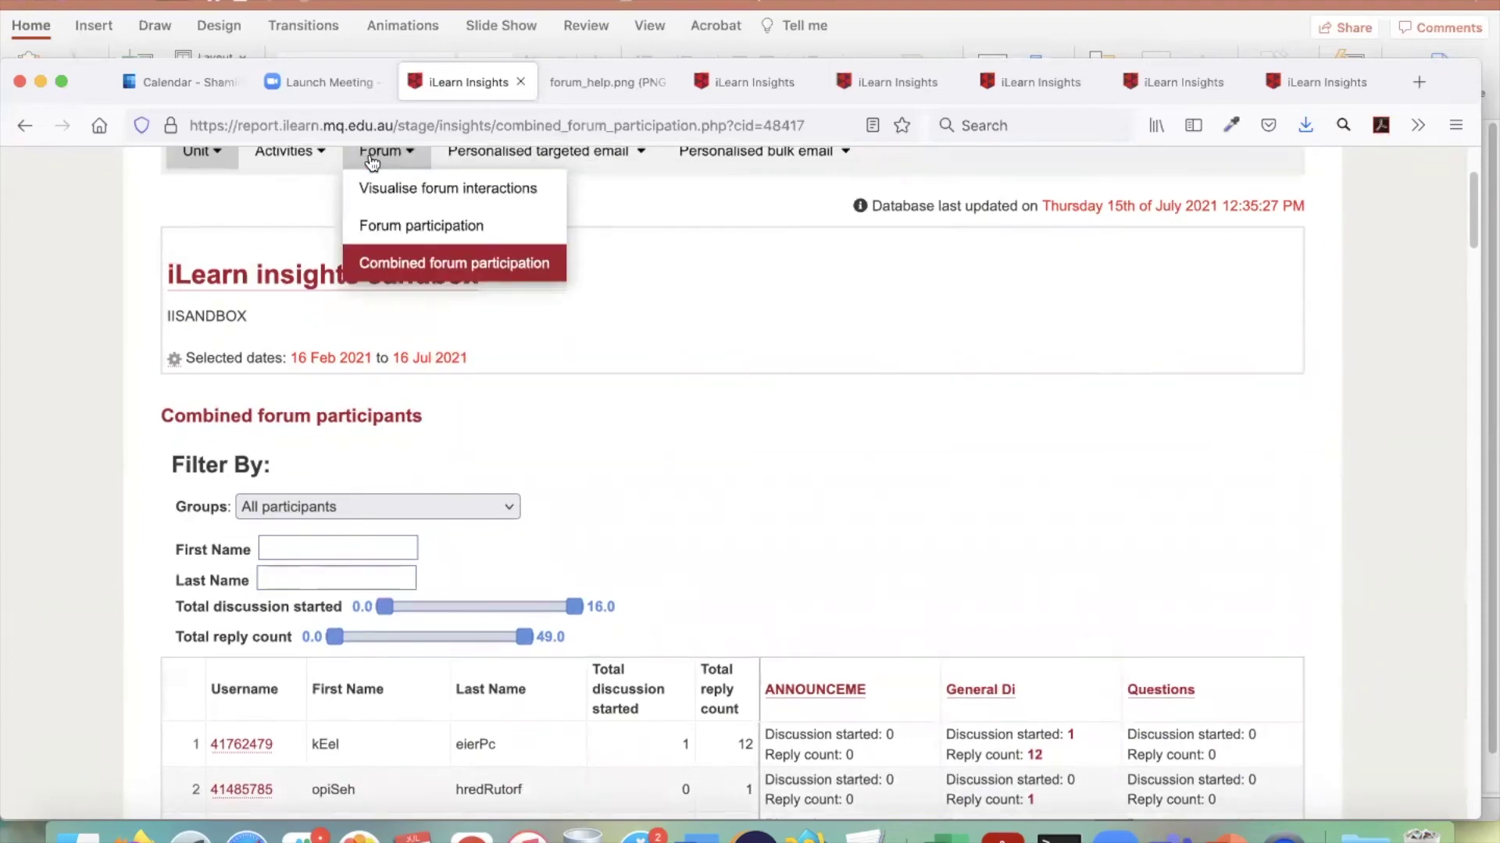
pyautogui.click(425, 223)
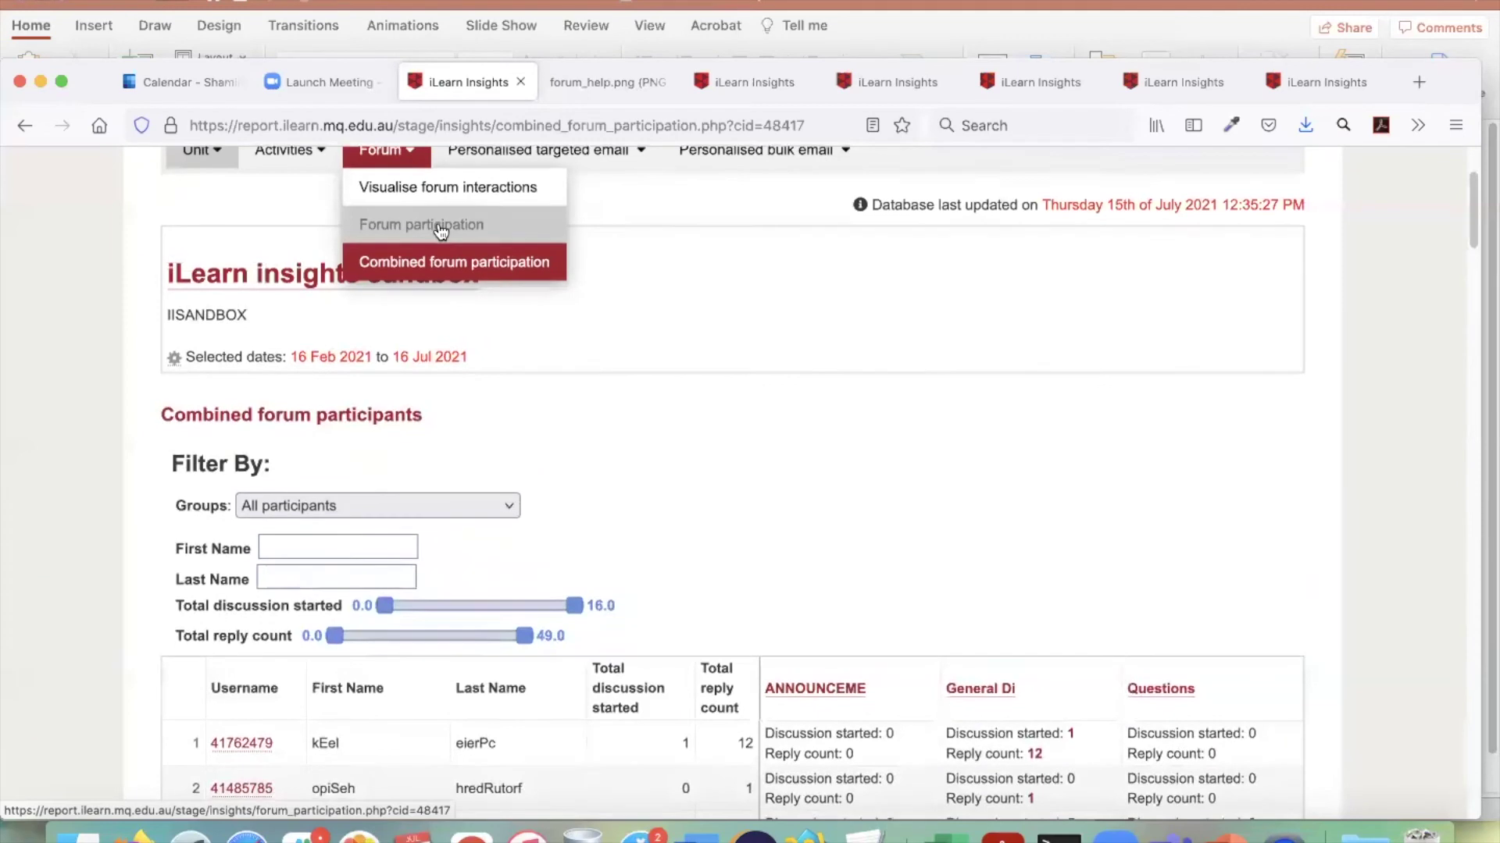
pyautogui.scroll(-2, 1421, 470)
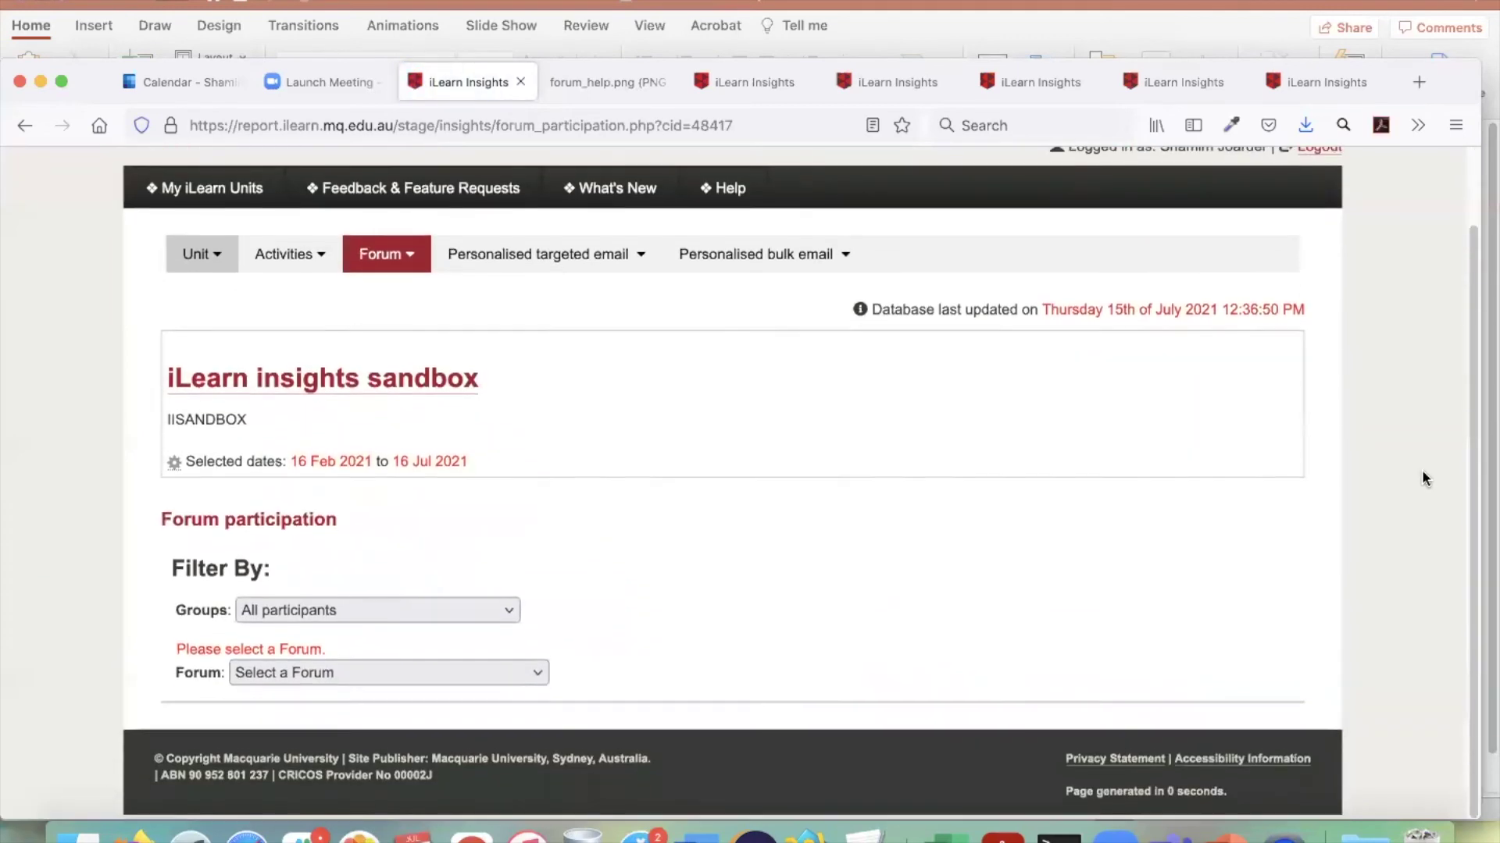
pyautogui.click(484, 676)
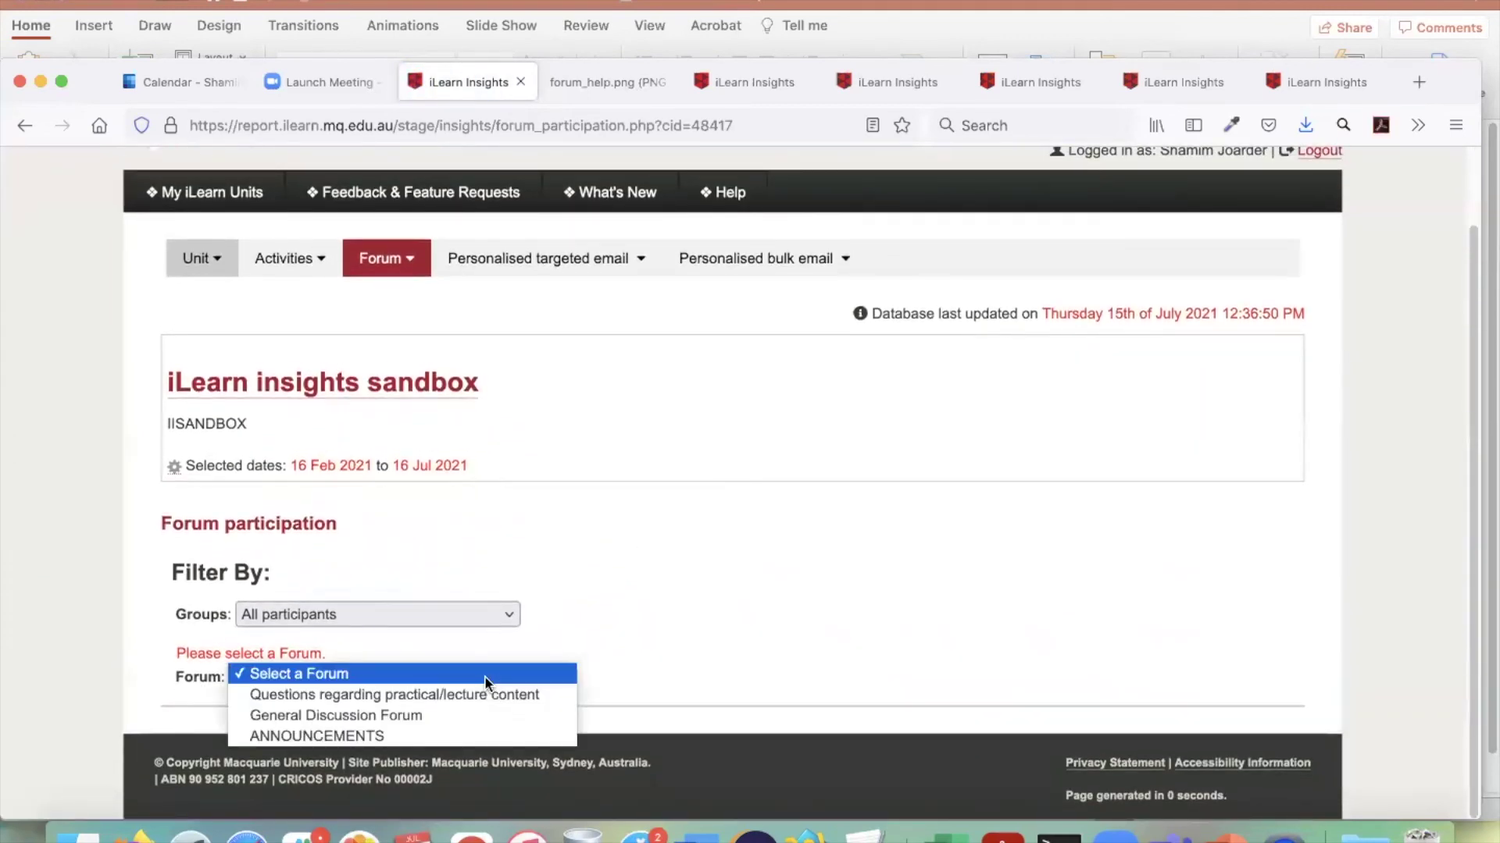
pyautogui.click(472, 720)
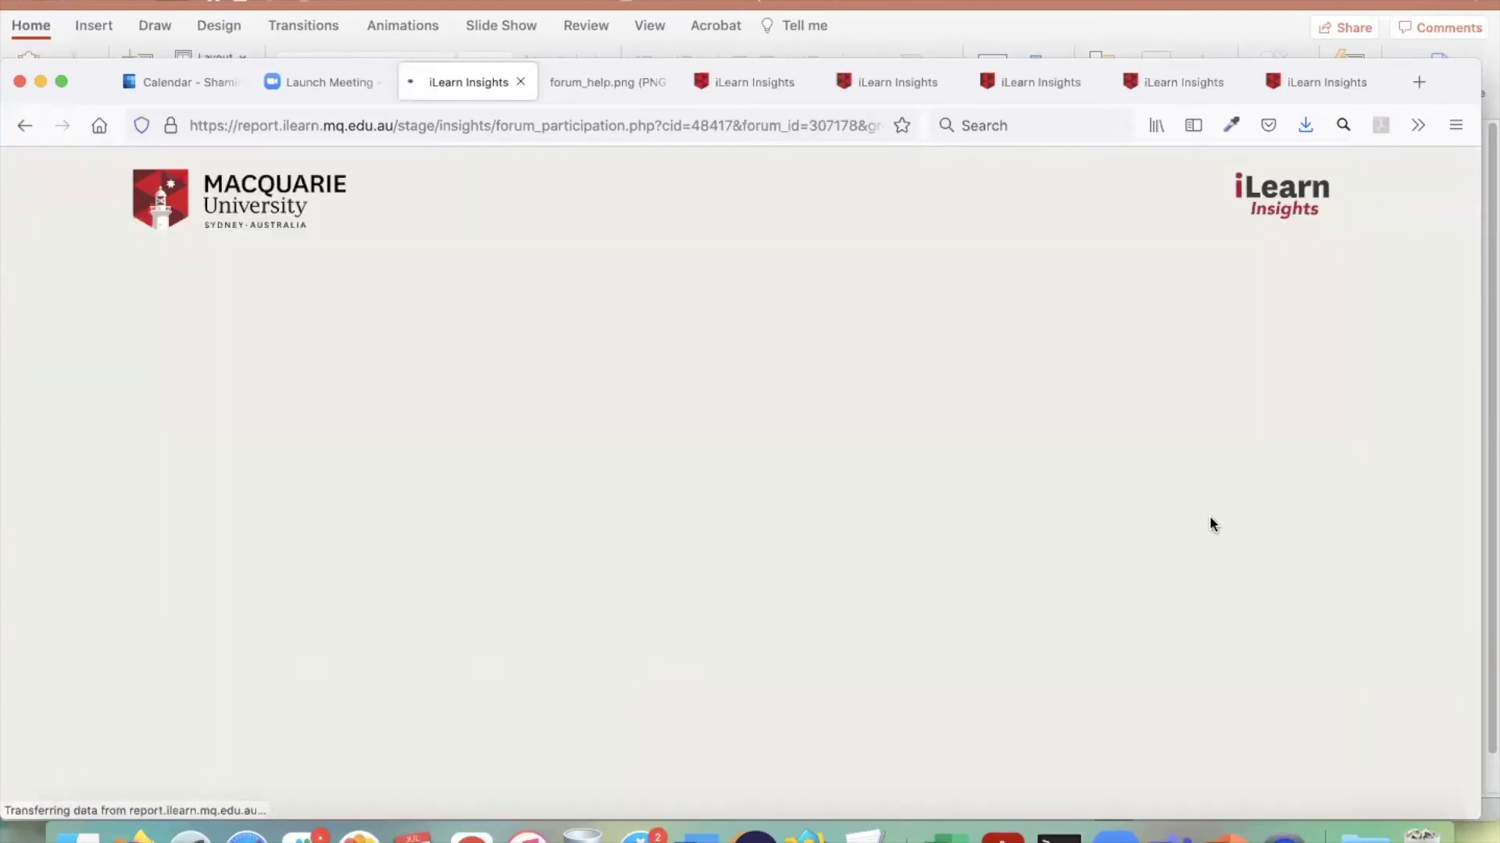
pyautogui.scroll(-5, 1433, 466)
pyautogui.scroll(-5, 1433, 461)
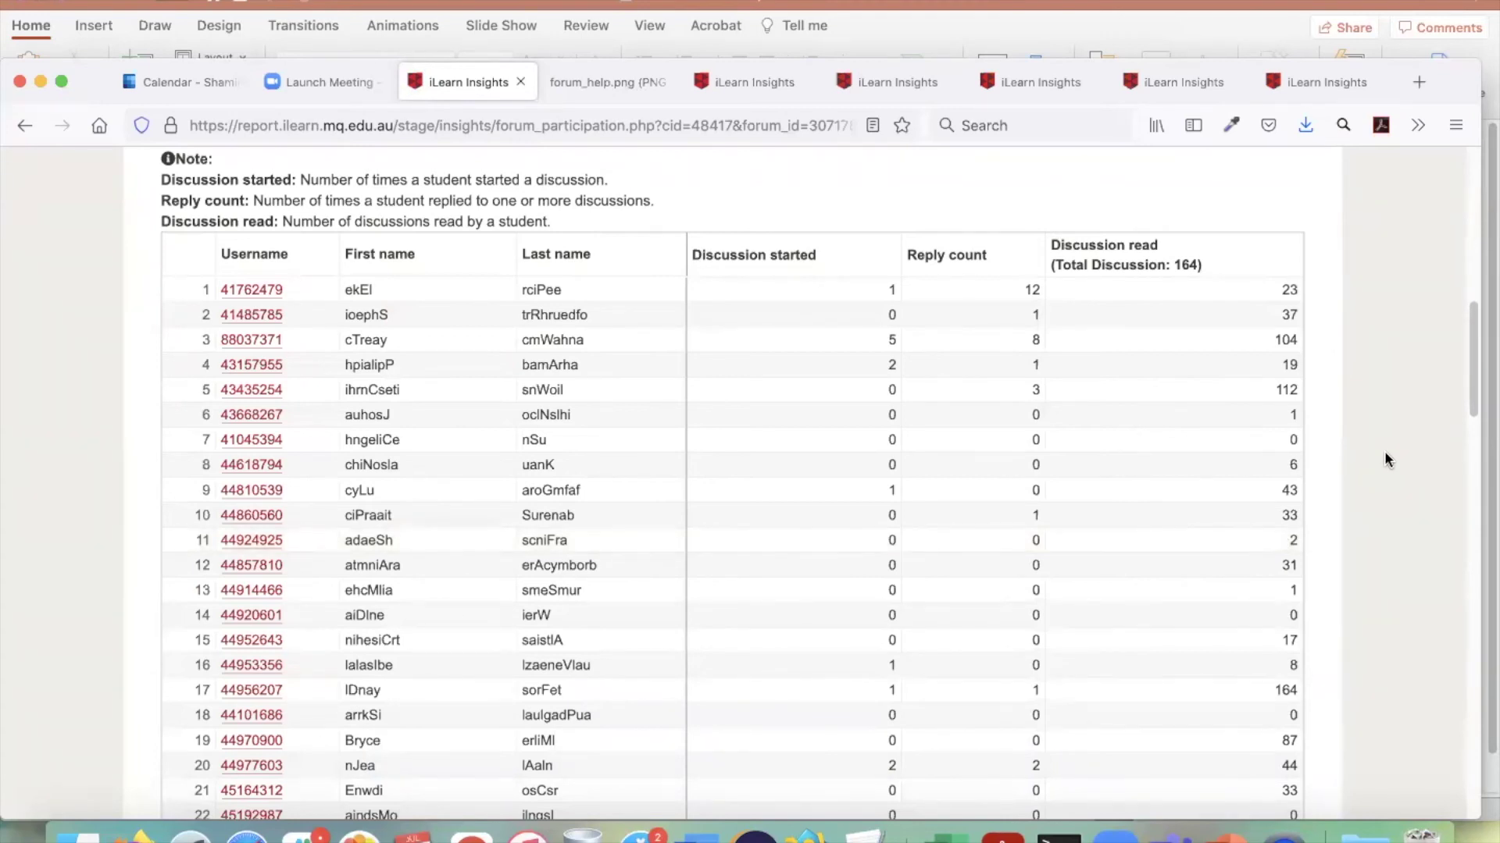
pyautogui.scroll(10, 1384, 452)
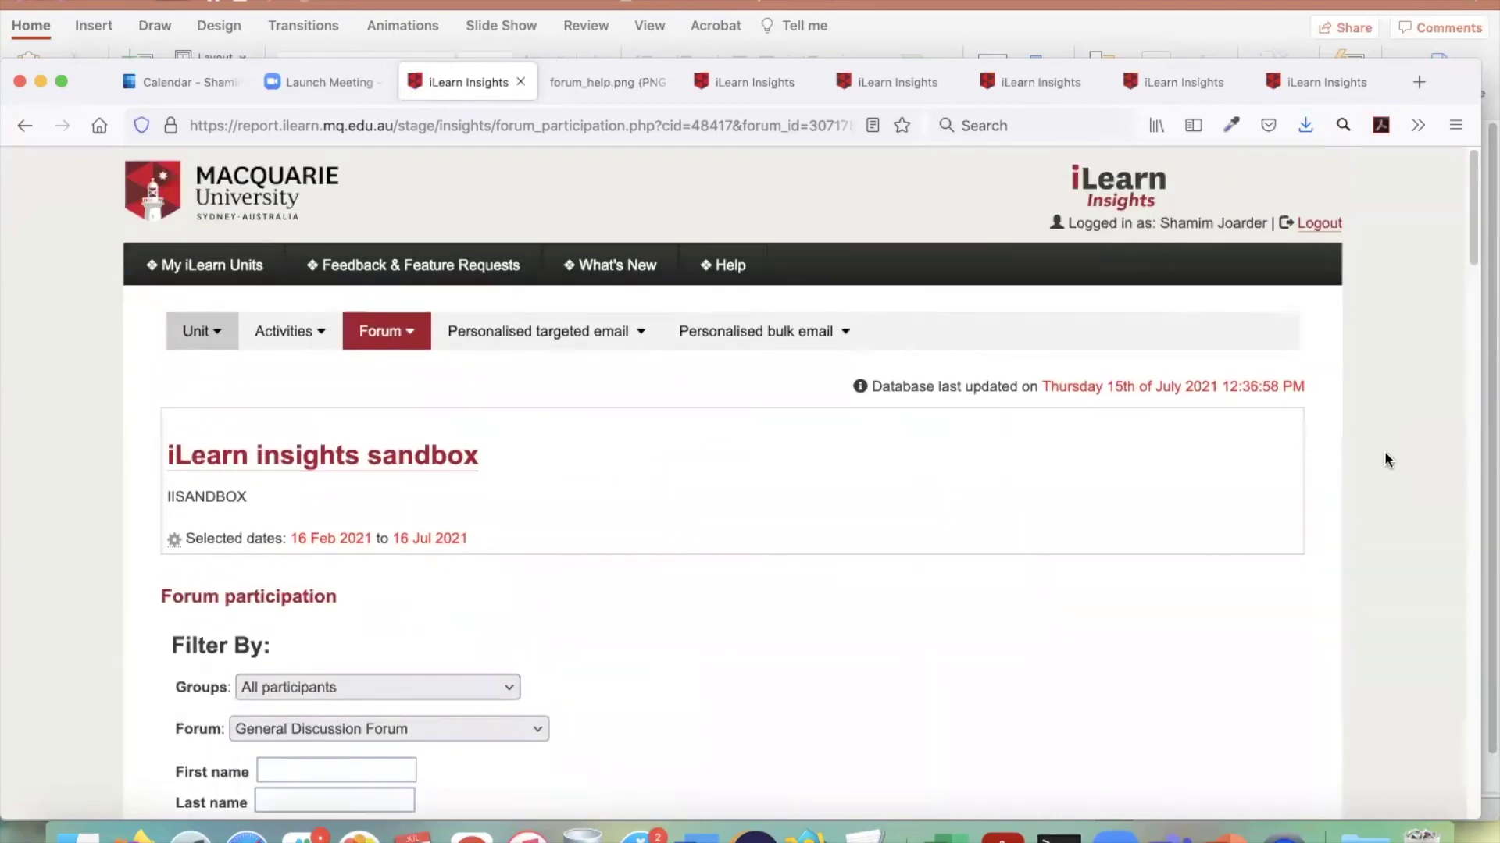
# - Open the unit's activity details and look through the submission and grading tables of past and current activities
pyautogui.click(289, 338)
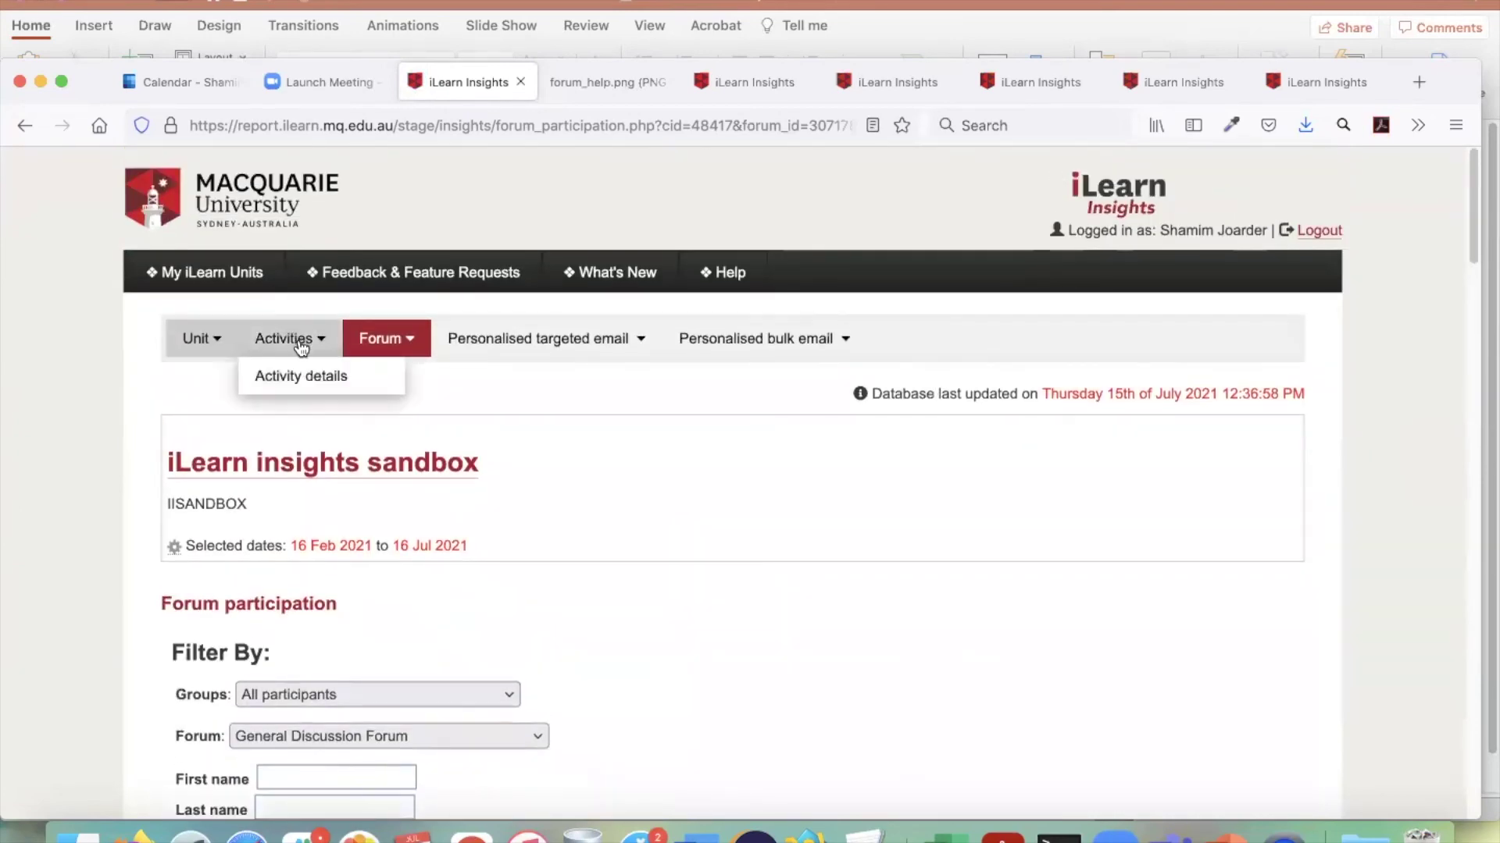
pyautogui.click(285, 375)
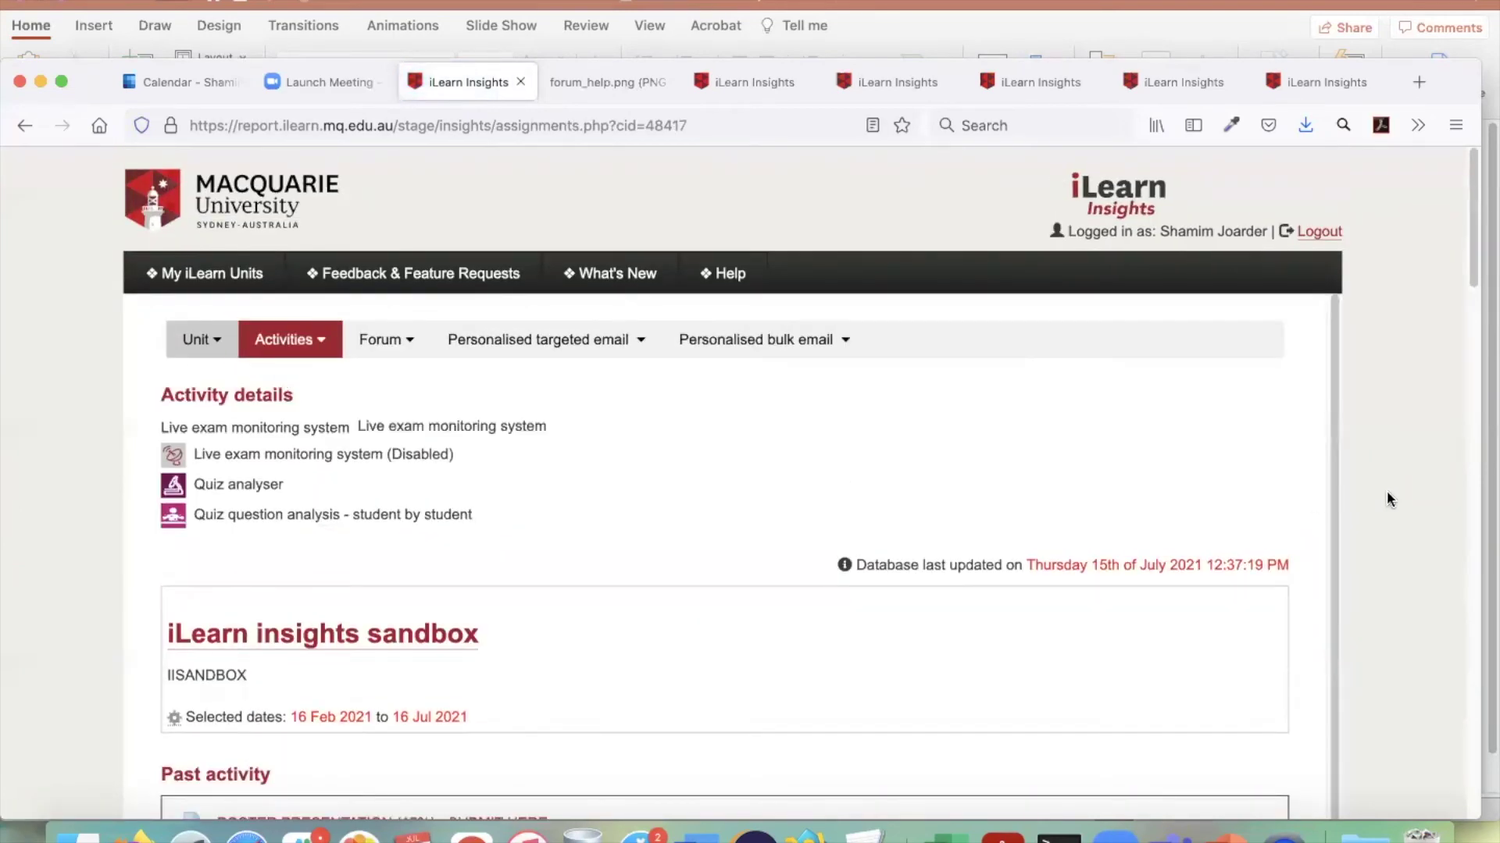
pyautogui.scroll(-10, 1387, 494)
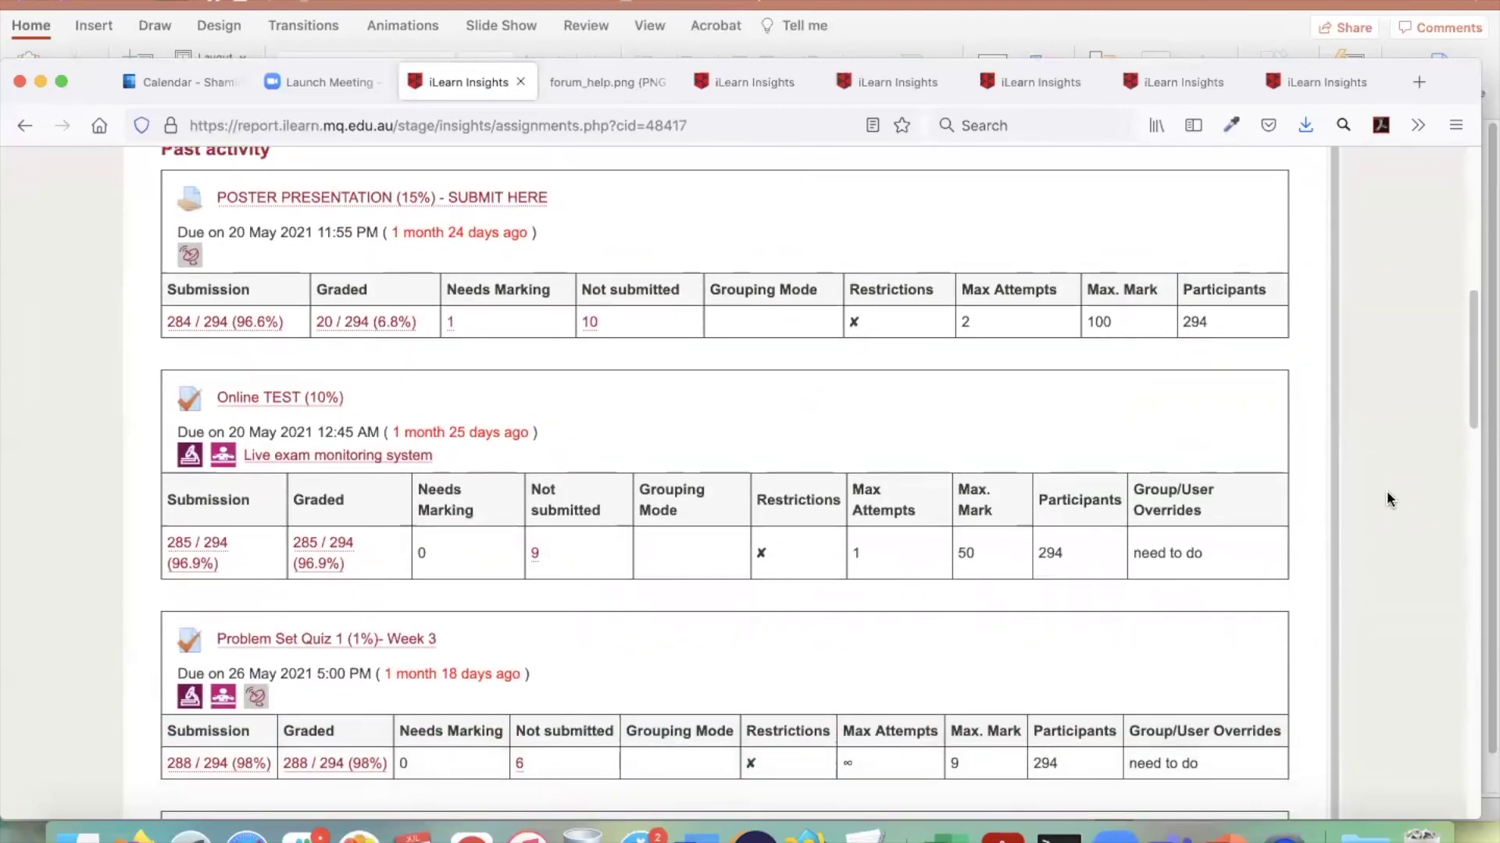
pyautogui.scroll(-5, 1387, 494)
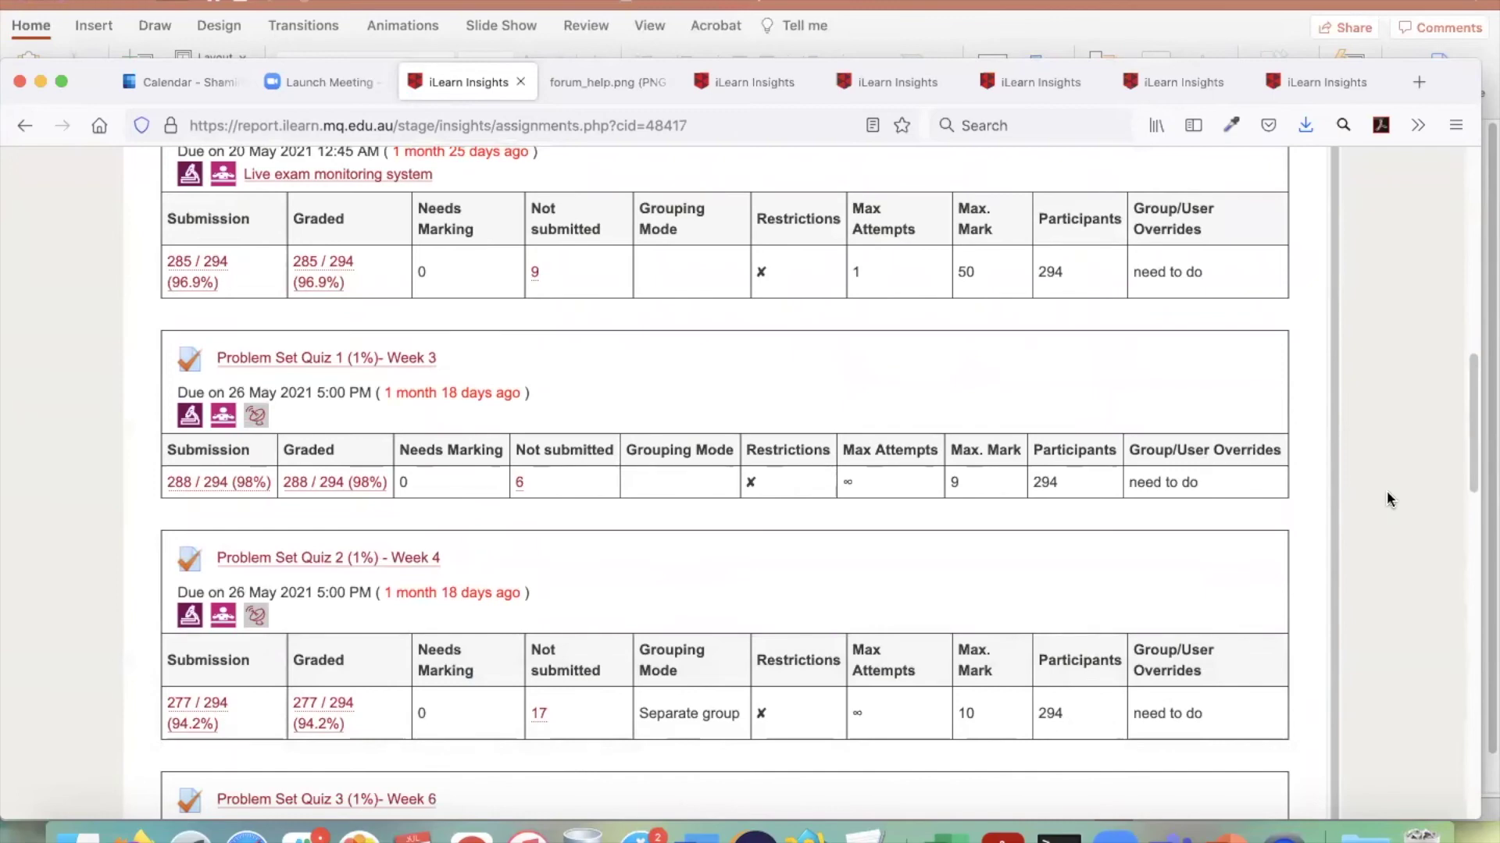
pyautogui.scroll(-15, 1387, 496)
pyautogui.scroll(-5, 1386, 490)
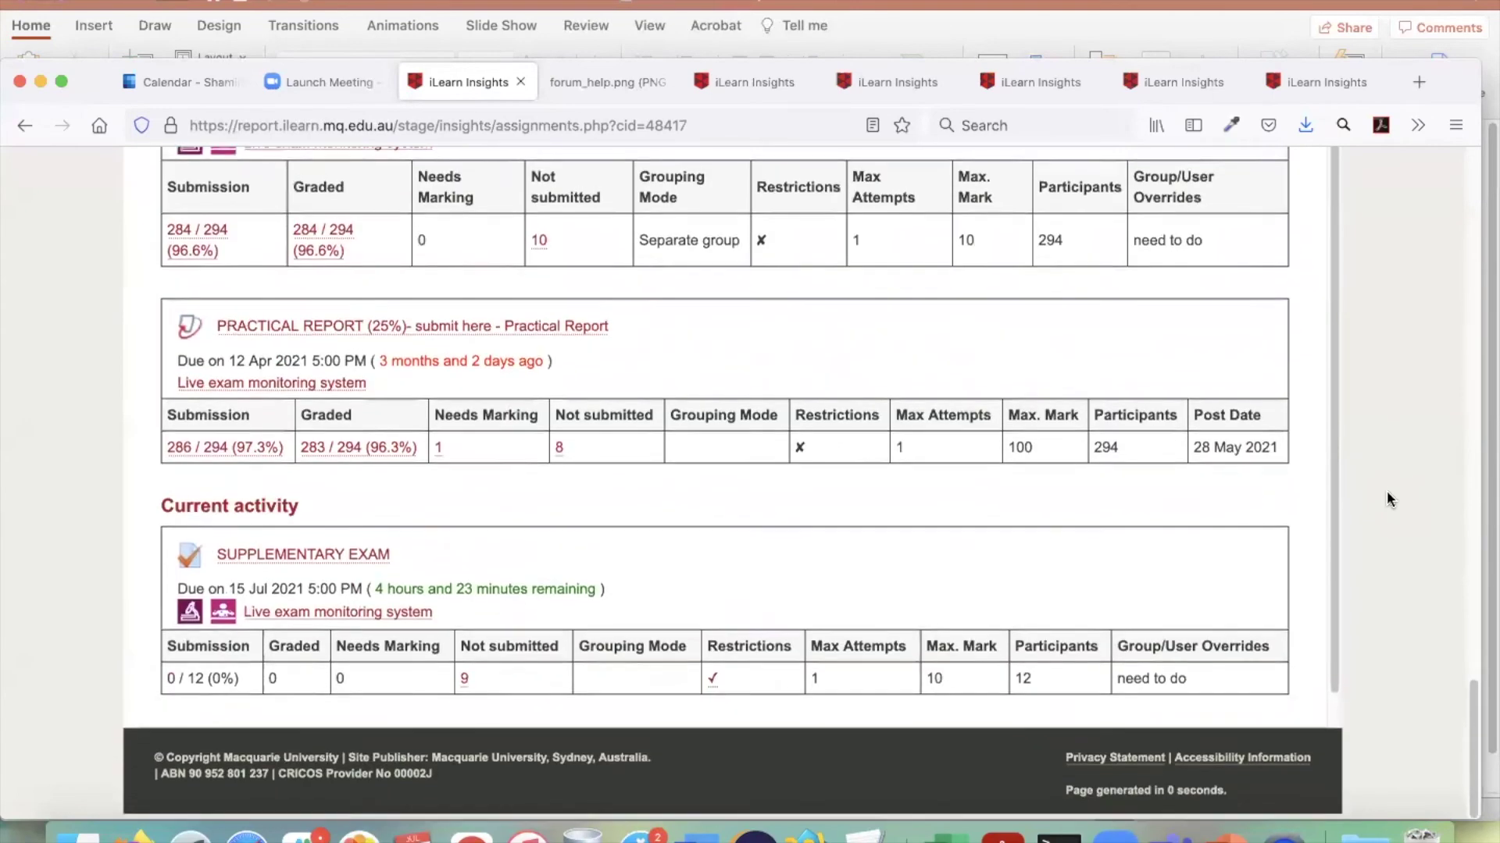
pyautogui.scroll(12, 1385, 491)
pyautogui.scroll(15, 1385, 490)
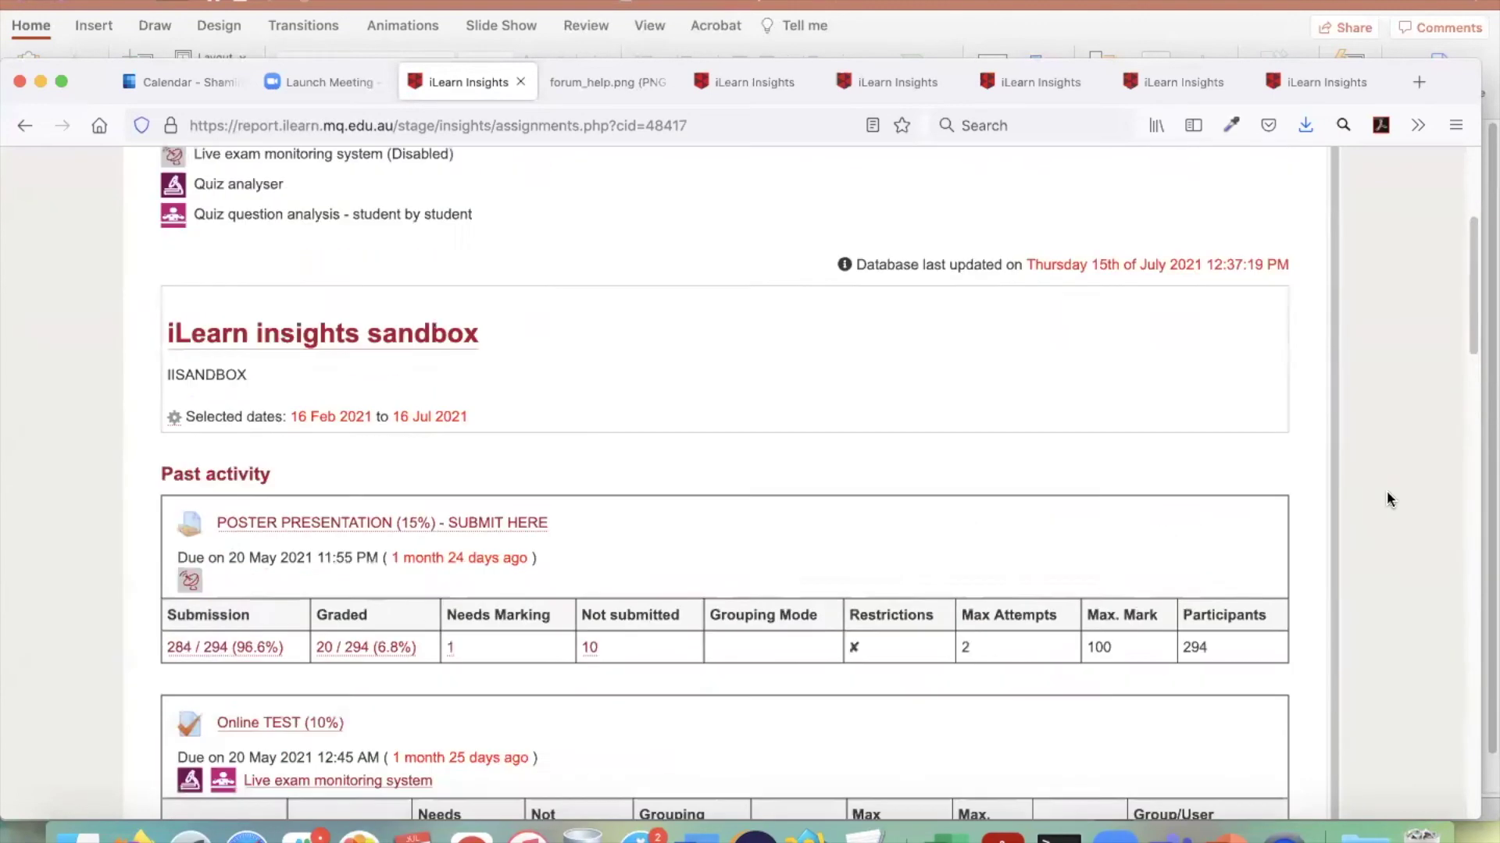
# - Highlight the "Quiz question analysis - student by student" legend entry and open that analysis for Online TEST (10%)
pyautogui.scroll(-3, 1386, 490)
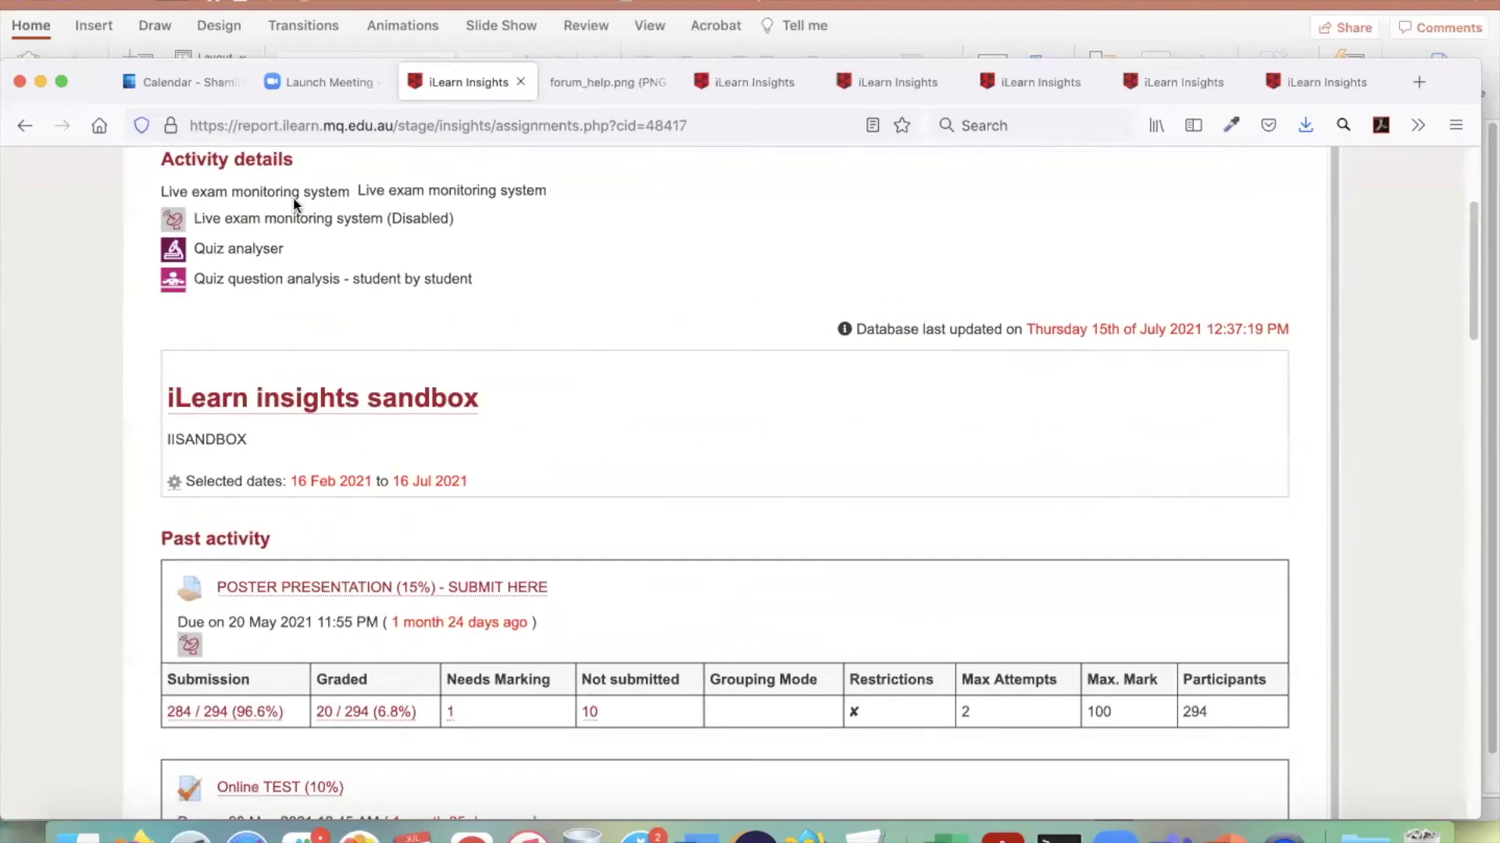
pyautogui.moveTo(197, 279); pyautogui.dragTo(478, 281)
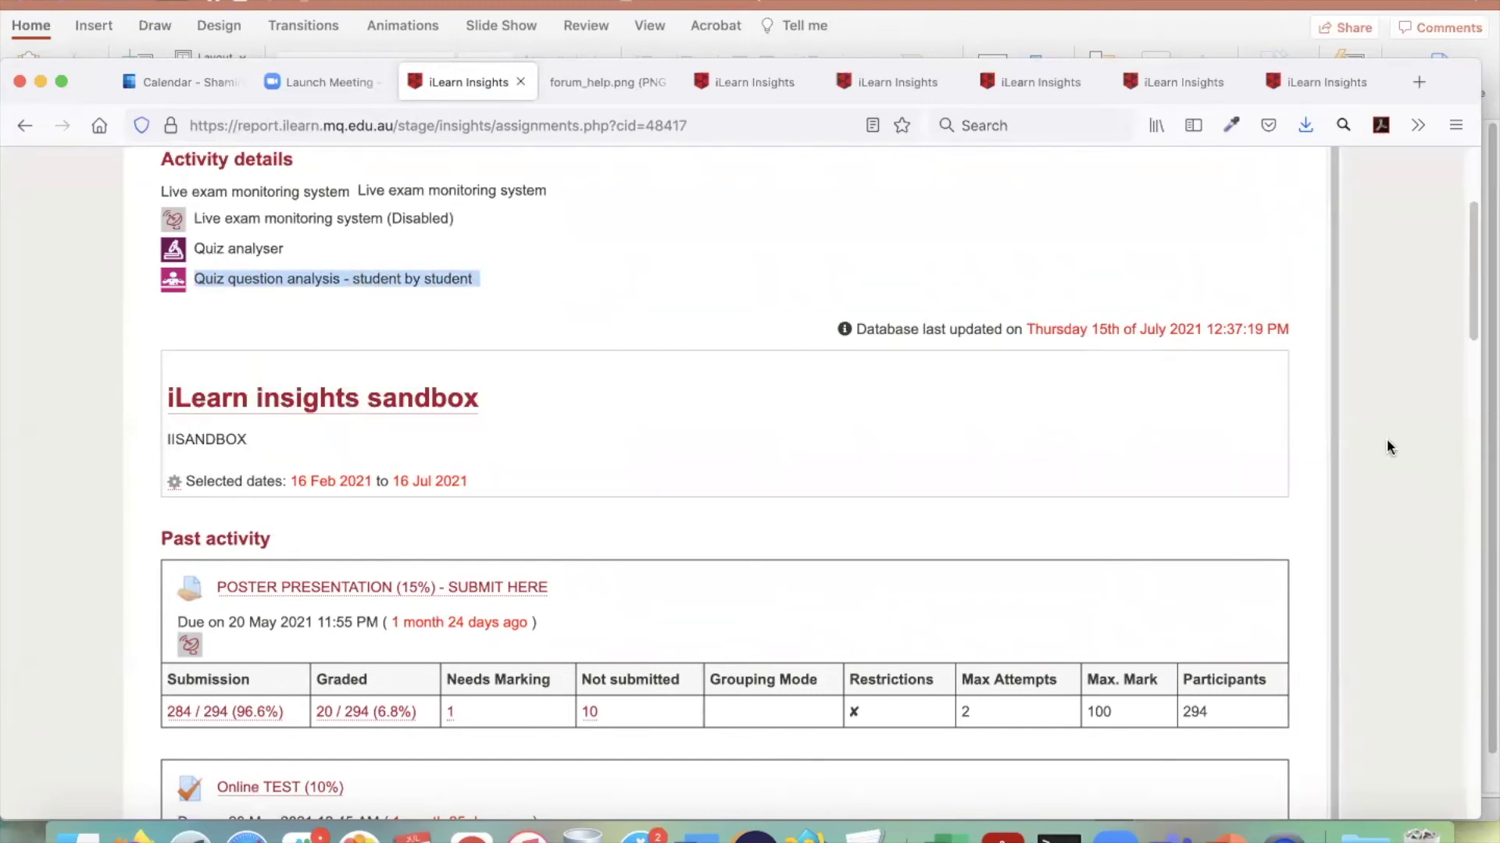
pyautogui.scroll(-4, 1385, 438)
pyautogui.scroll(-1, 1386, 438)
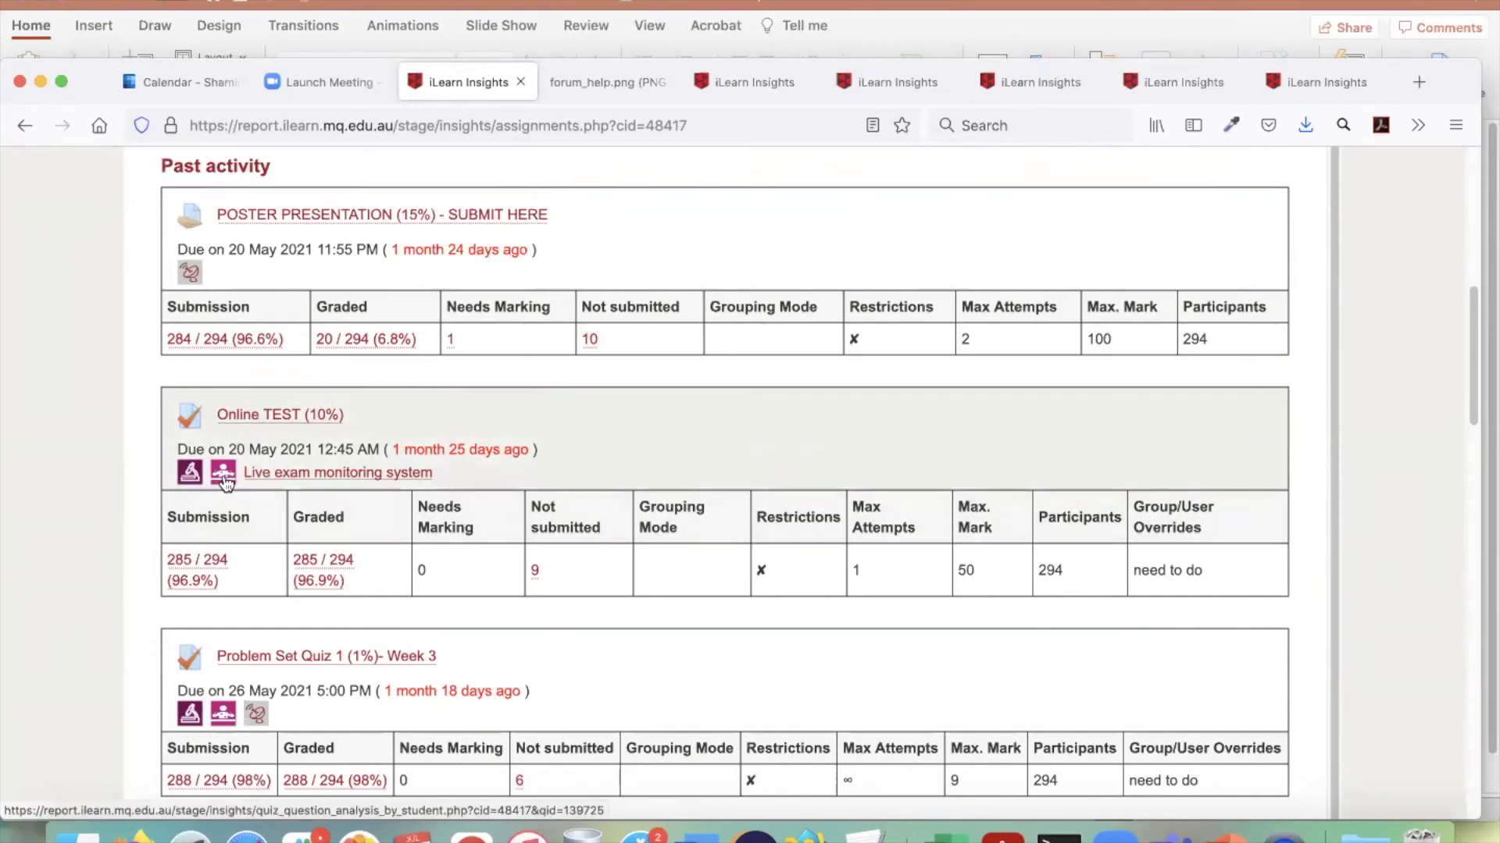
pyautogui.click(224, 474)
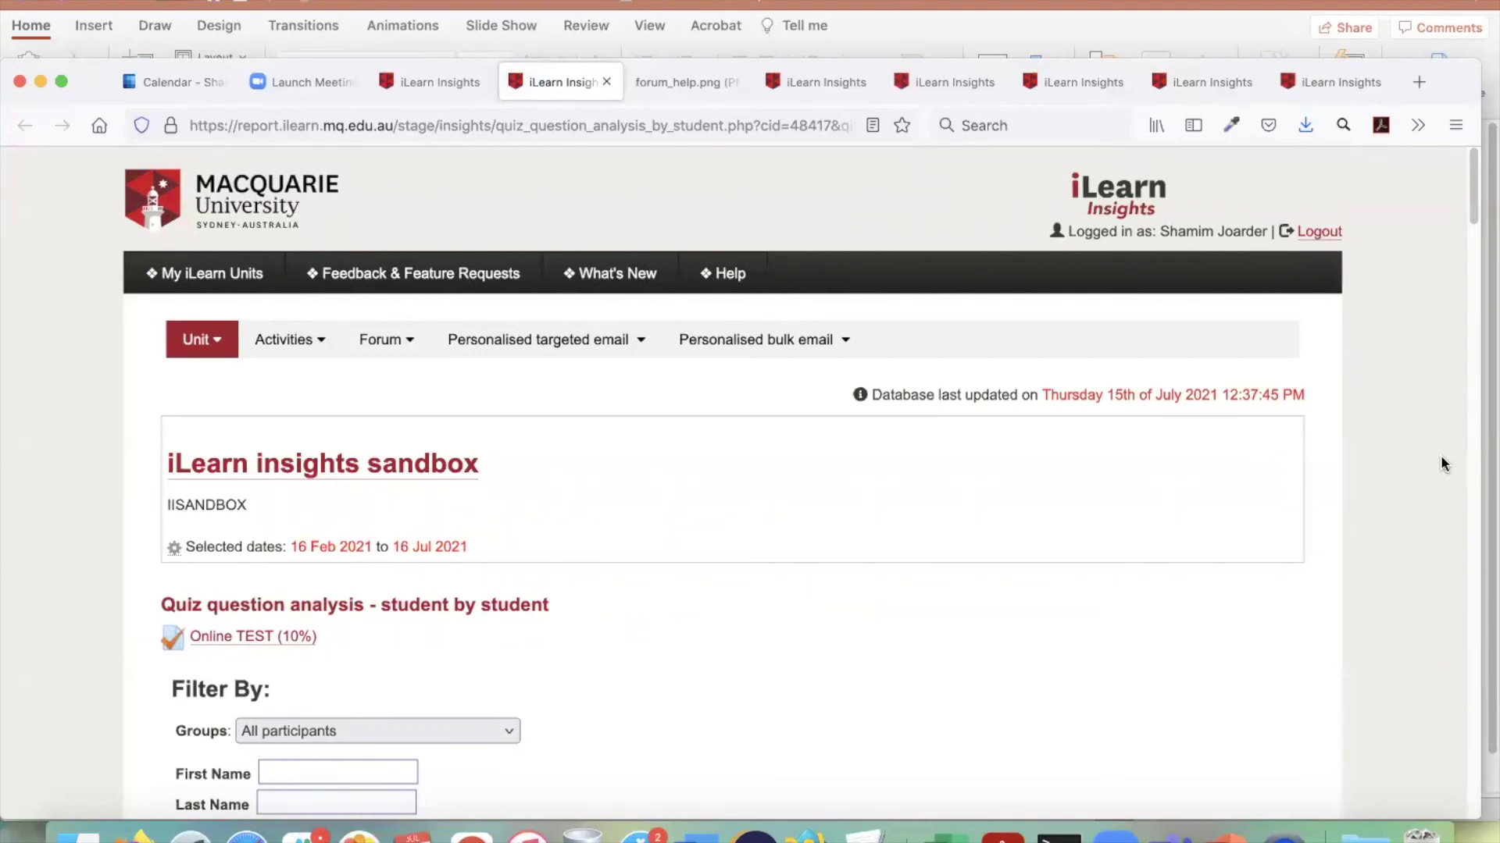
# - Examine the students' grading totals and their result on each question in the student-by-student analysis of Online TEST (10%)
pyautogui.scroll(-7, 1441, 464)
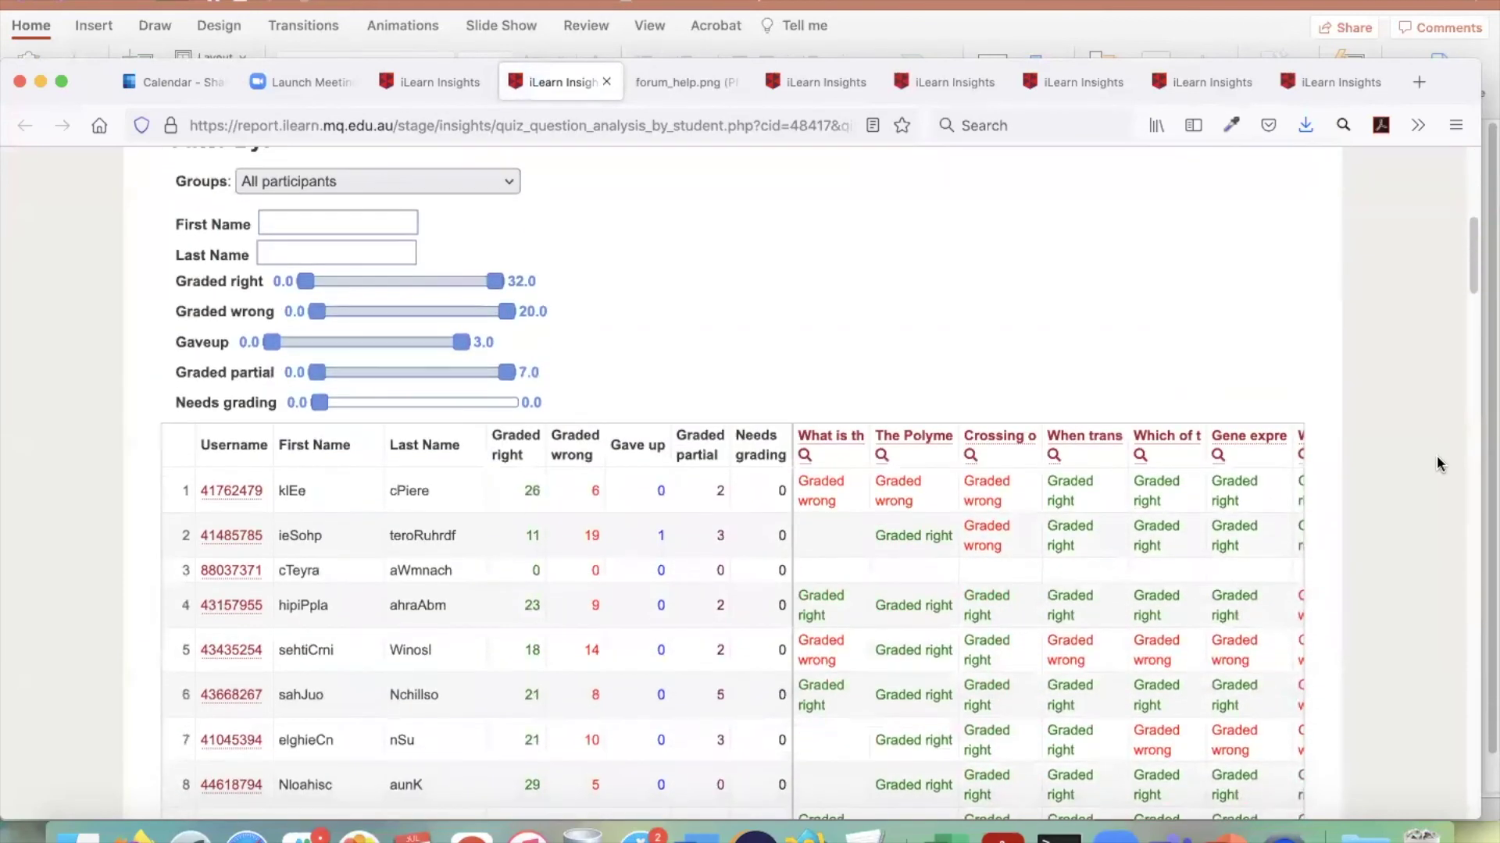
pyautogui.scroll(-1, 1437, 456)
pyautogui.scroll(1, 1459, 463)
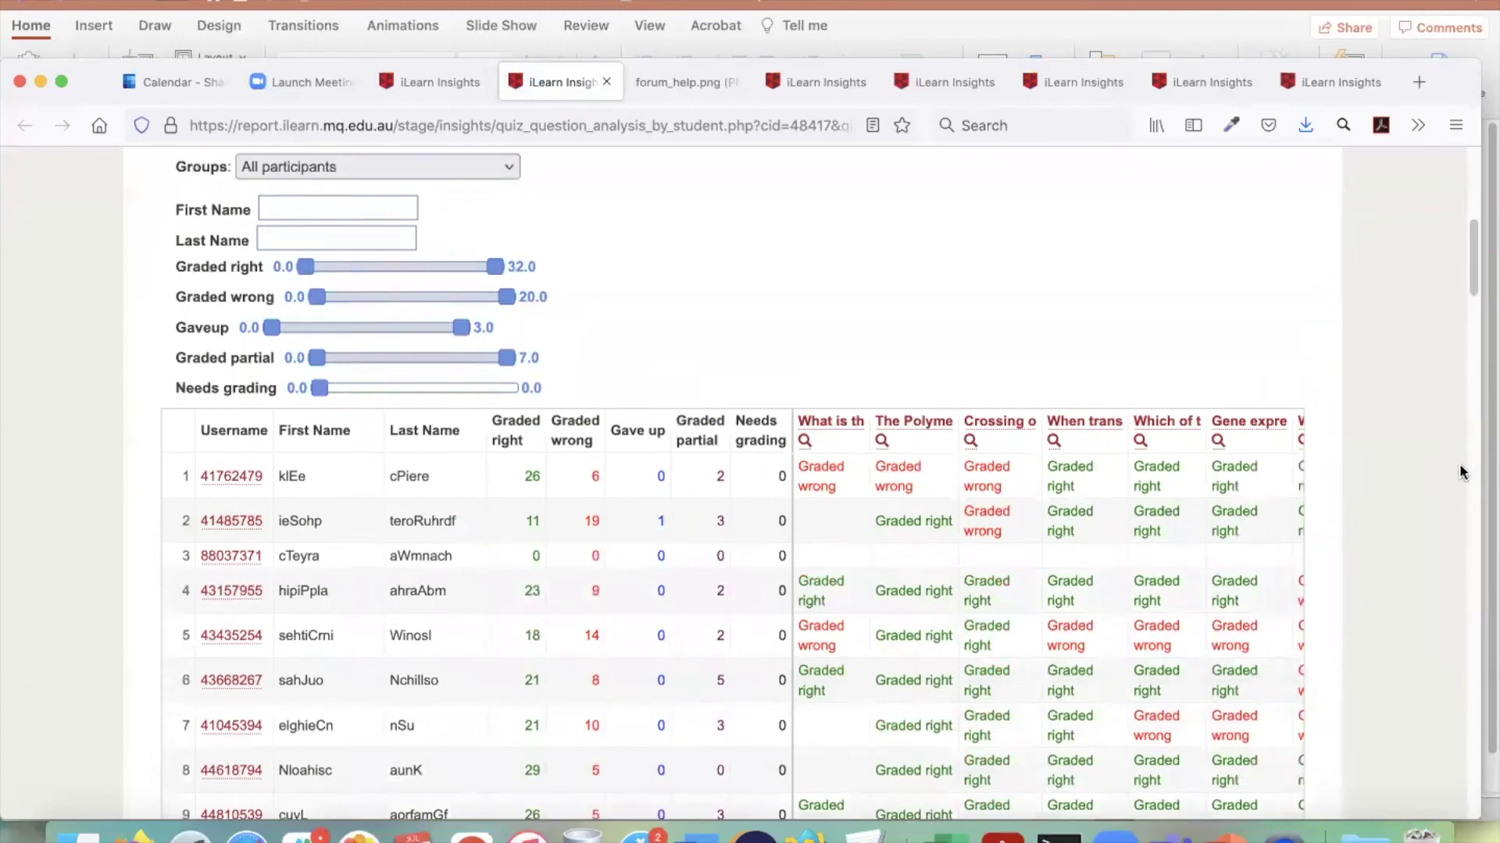
pyautogui.scroll(2, 1459, 463)
pyautogui.hscroll(5, 1236, 663)
pyautogui.hscroll(10, 1235, 663)
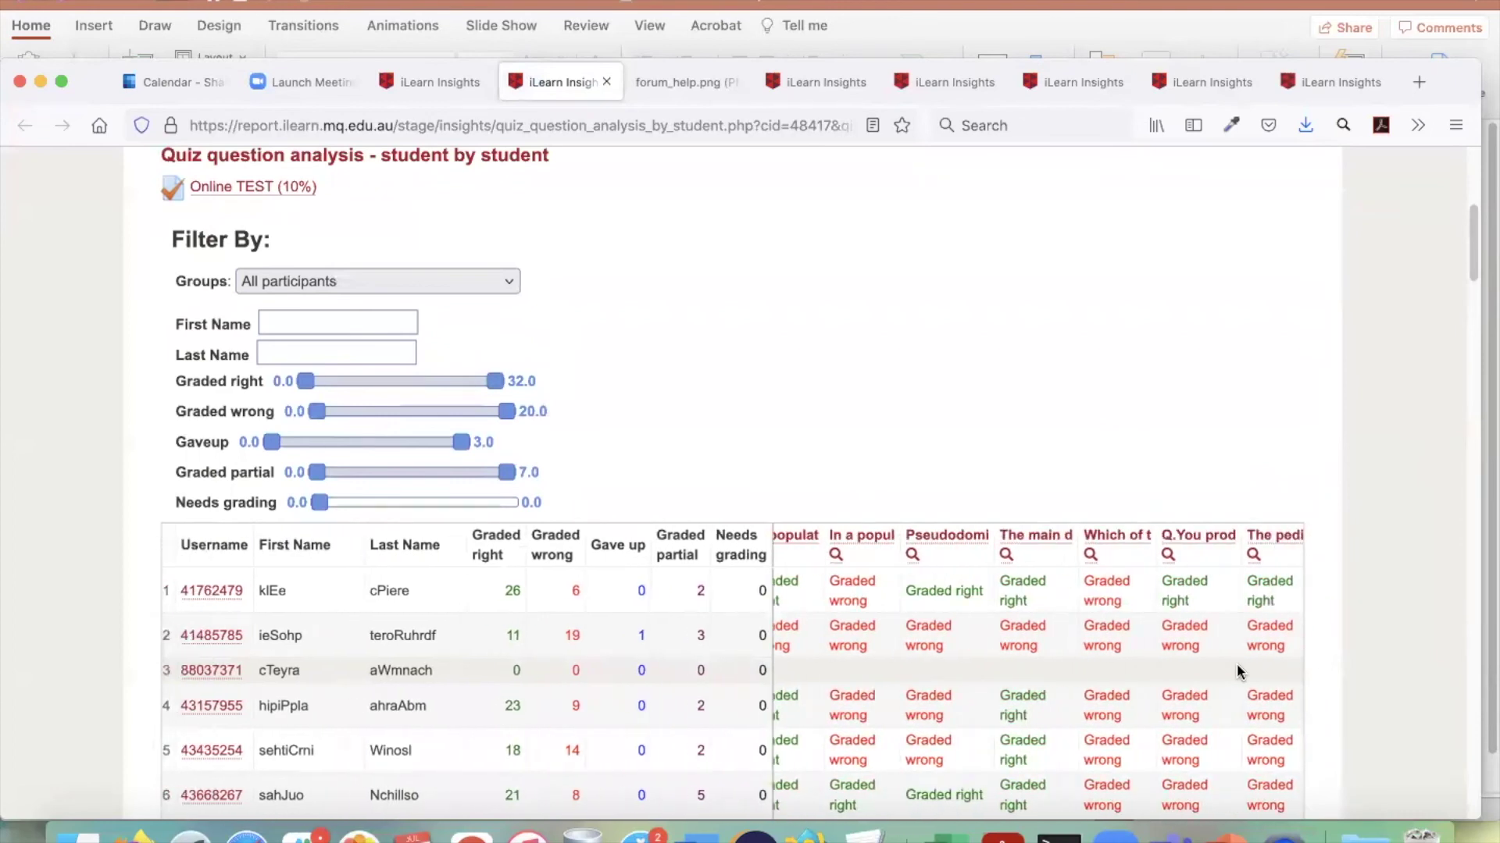
pyautogui.hscroll(10, 1235, 663)
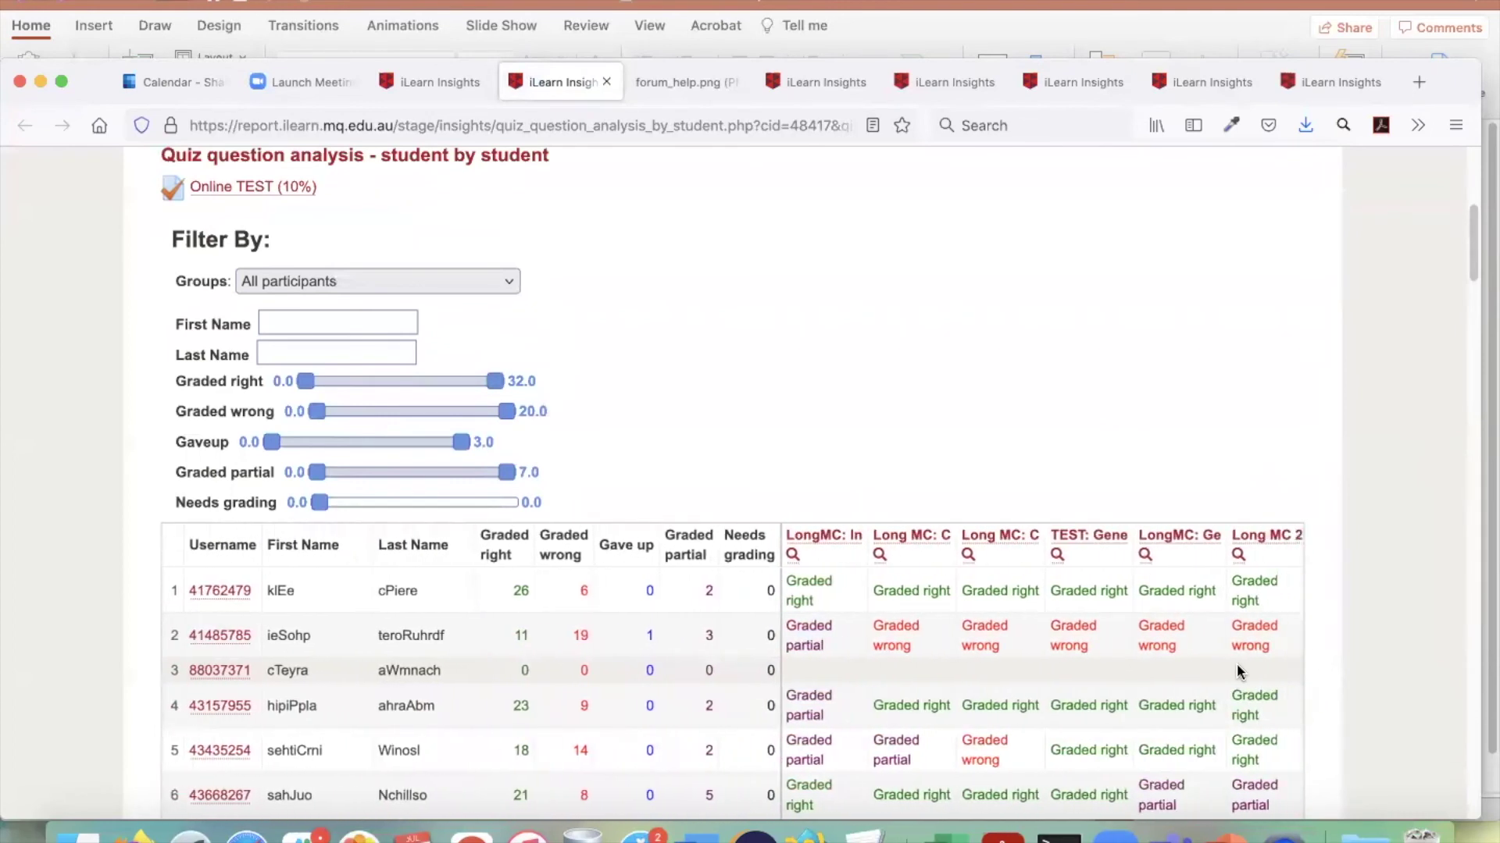
pyautogui.hscroll(10, 1236, 663)
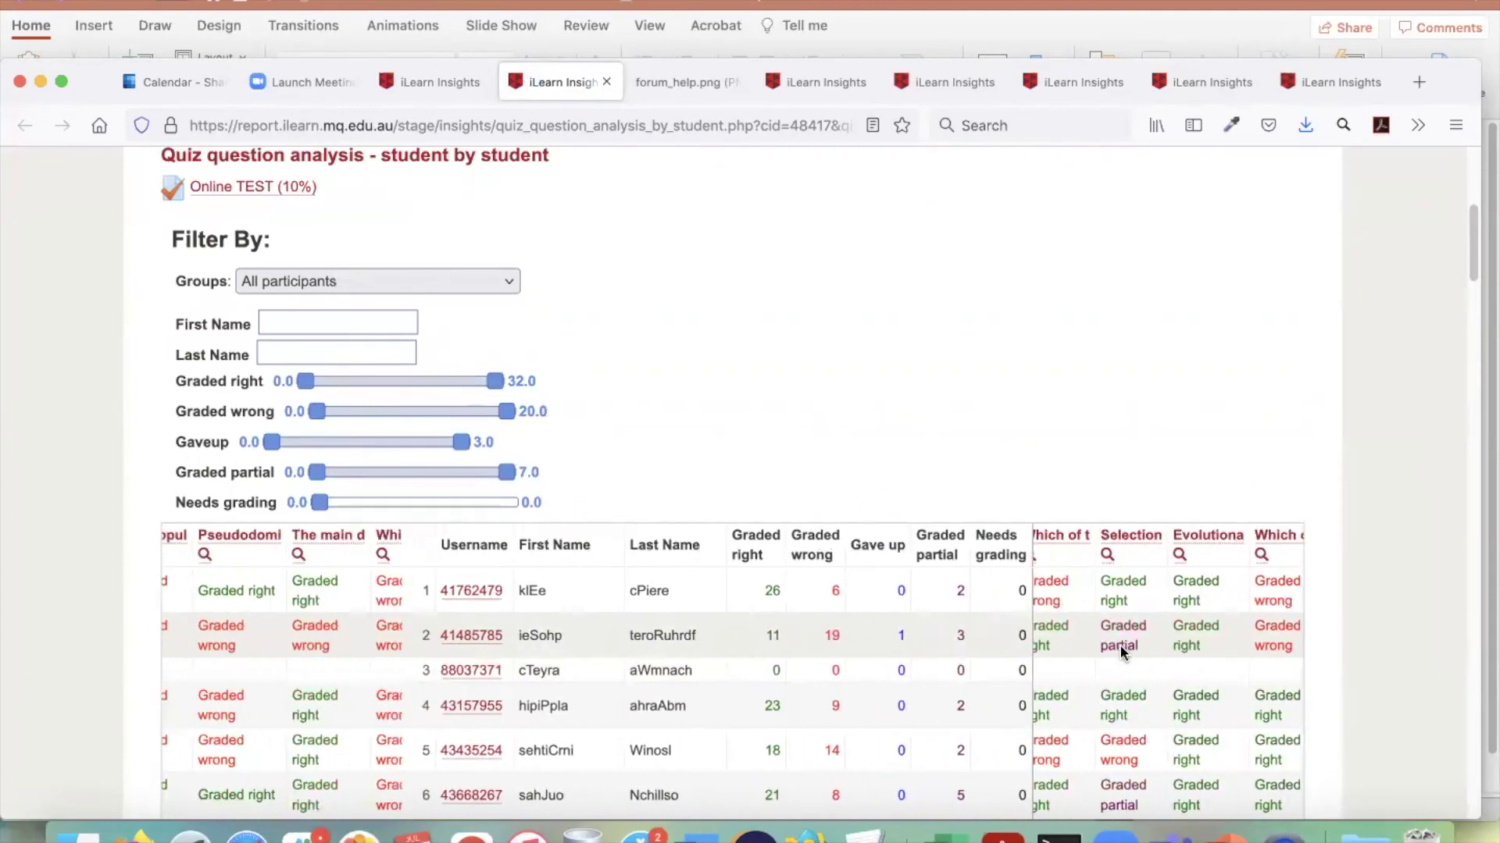
pyautogui.hscroll(10, 1118, 644)
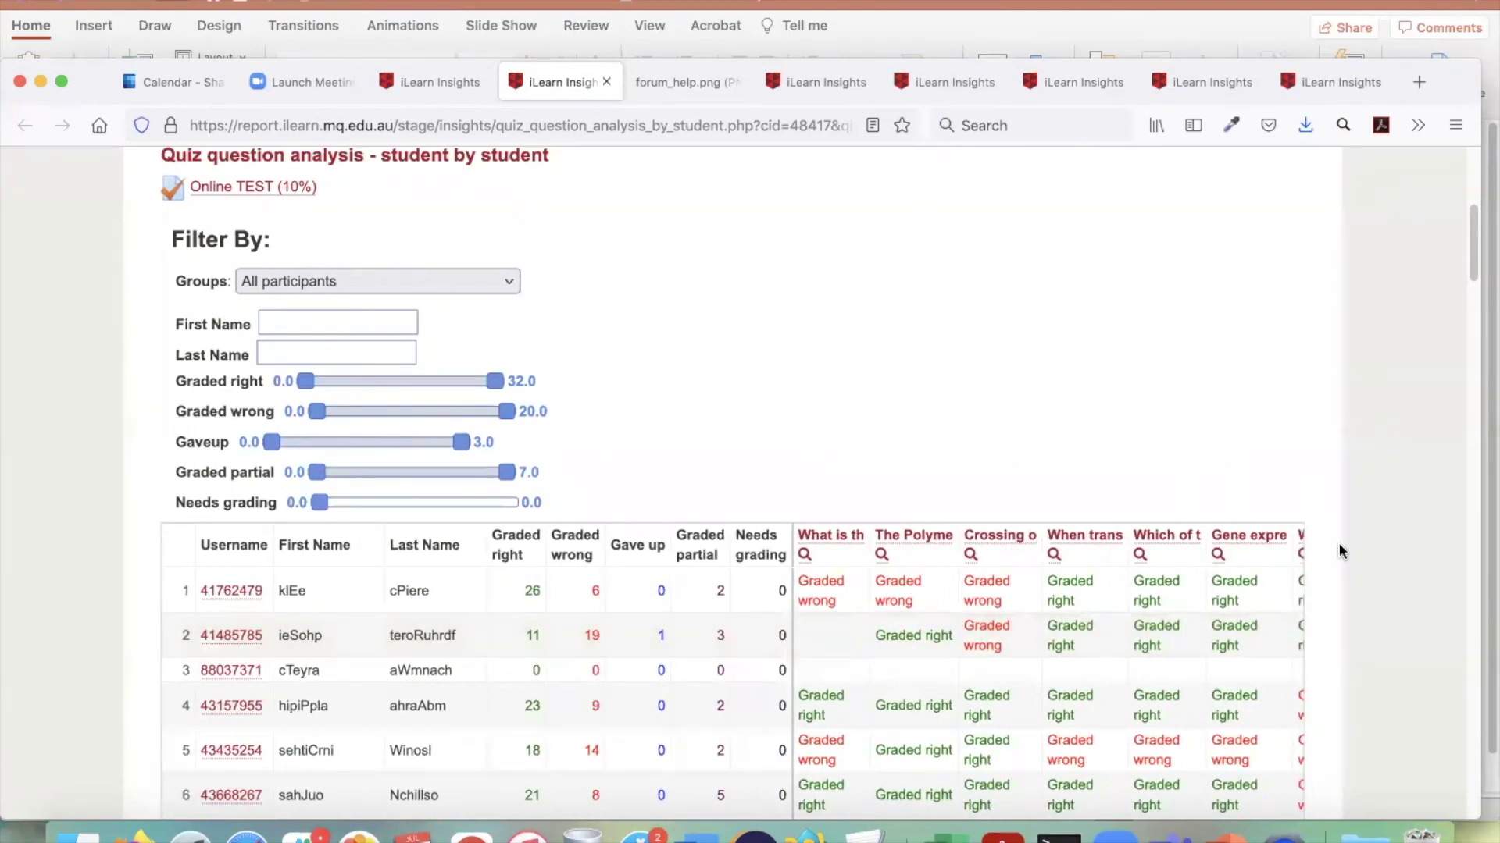
pyautogui.scroll(-5, 1340, 551)
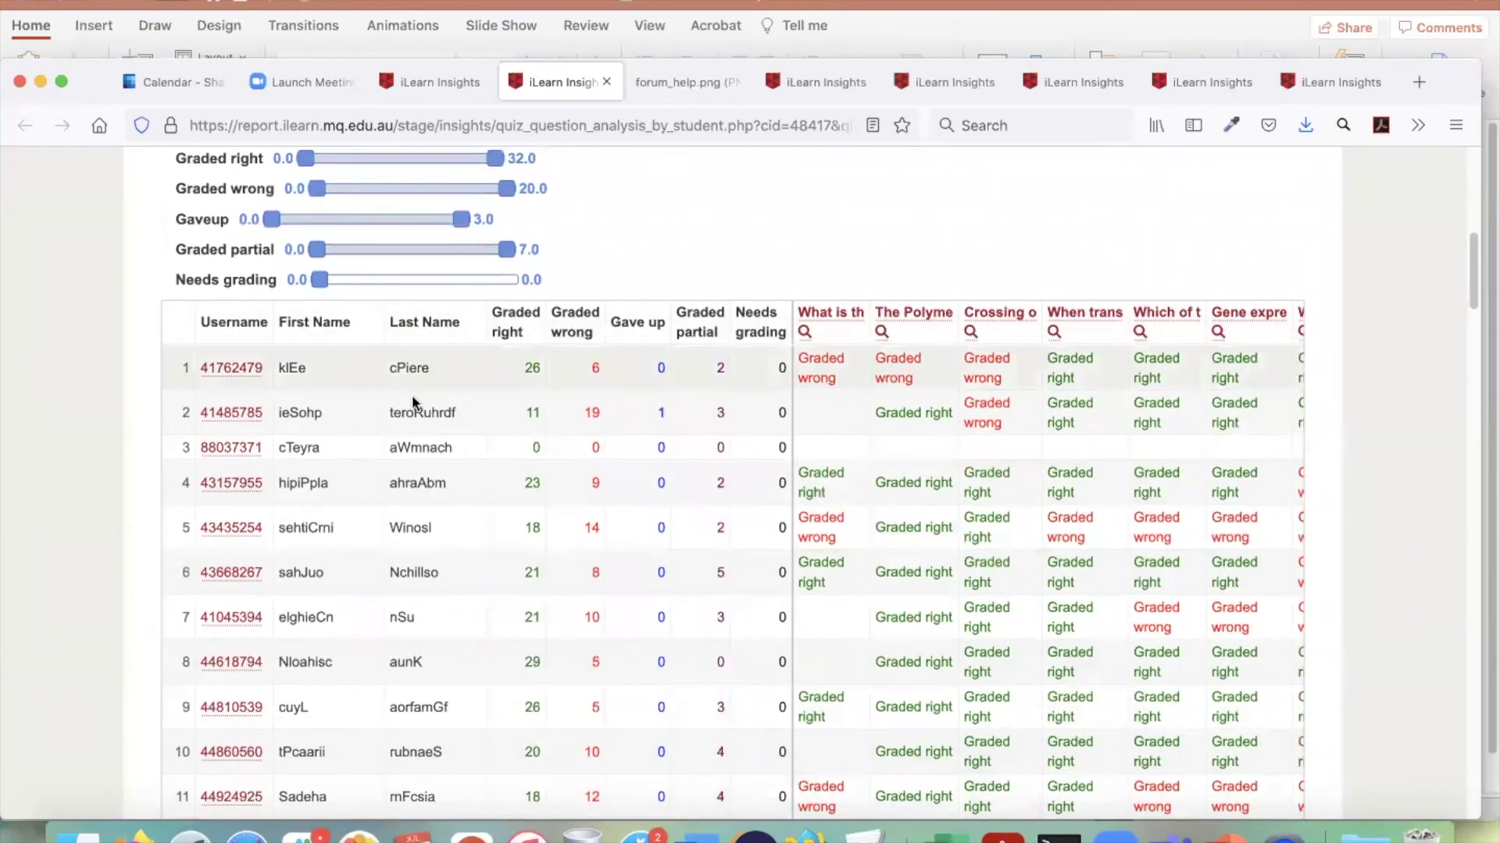
pyautogui.scroll(1, 531, 373)
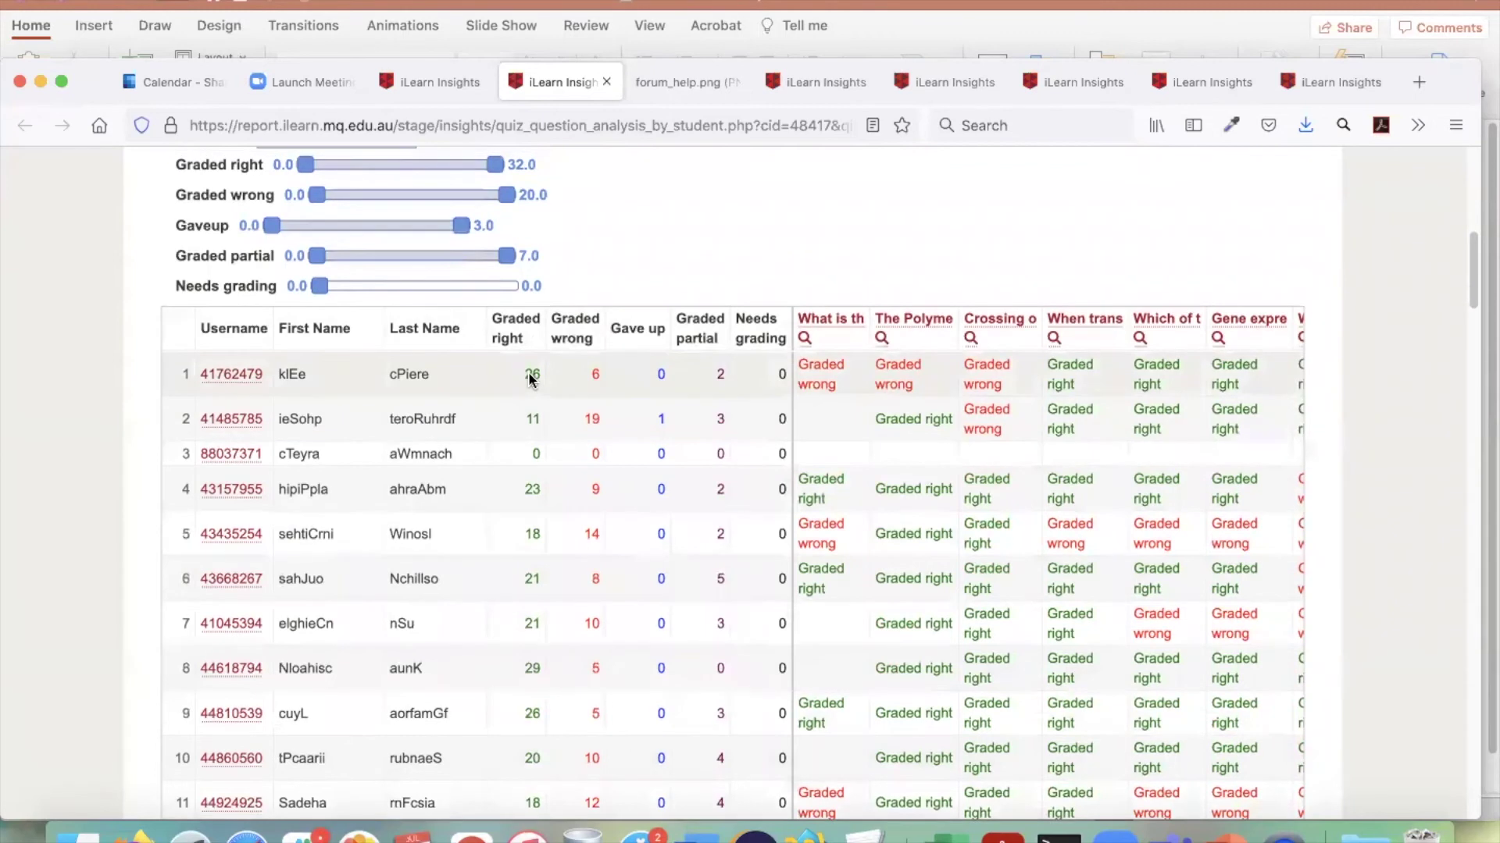
pyautogui.scroll(1, 528, 378)
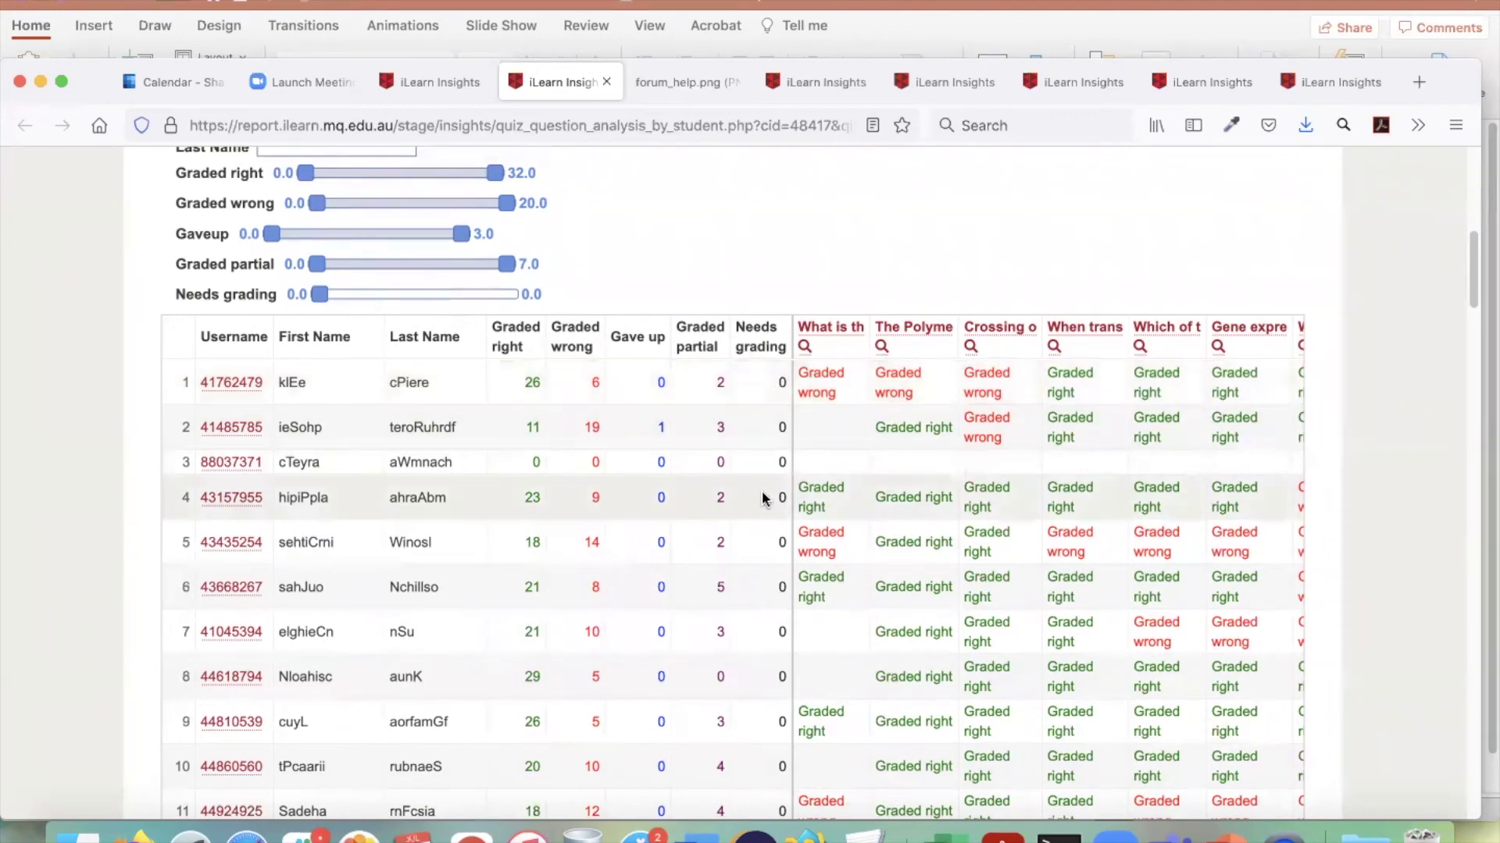
# - Sort the students by graded wrong in descending order and look through the sorted list
pyautogui.click(577, 353)
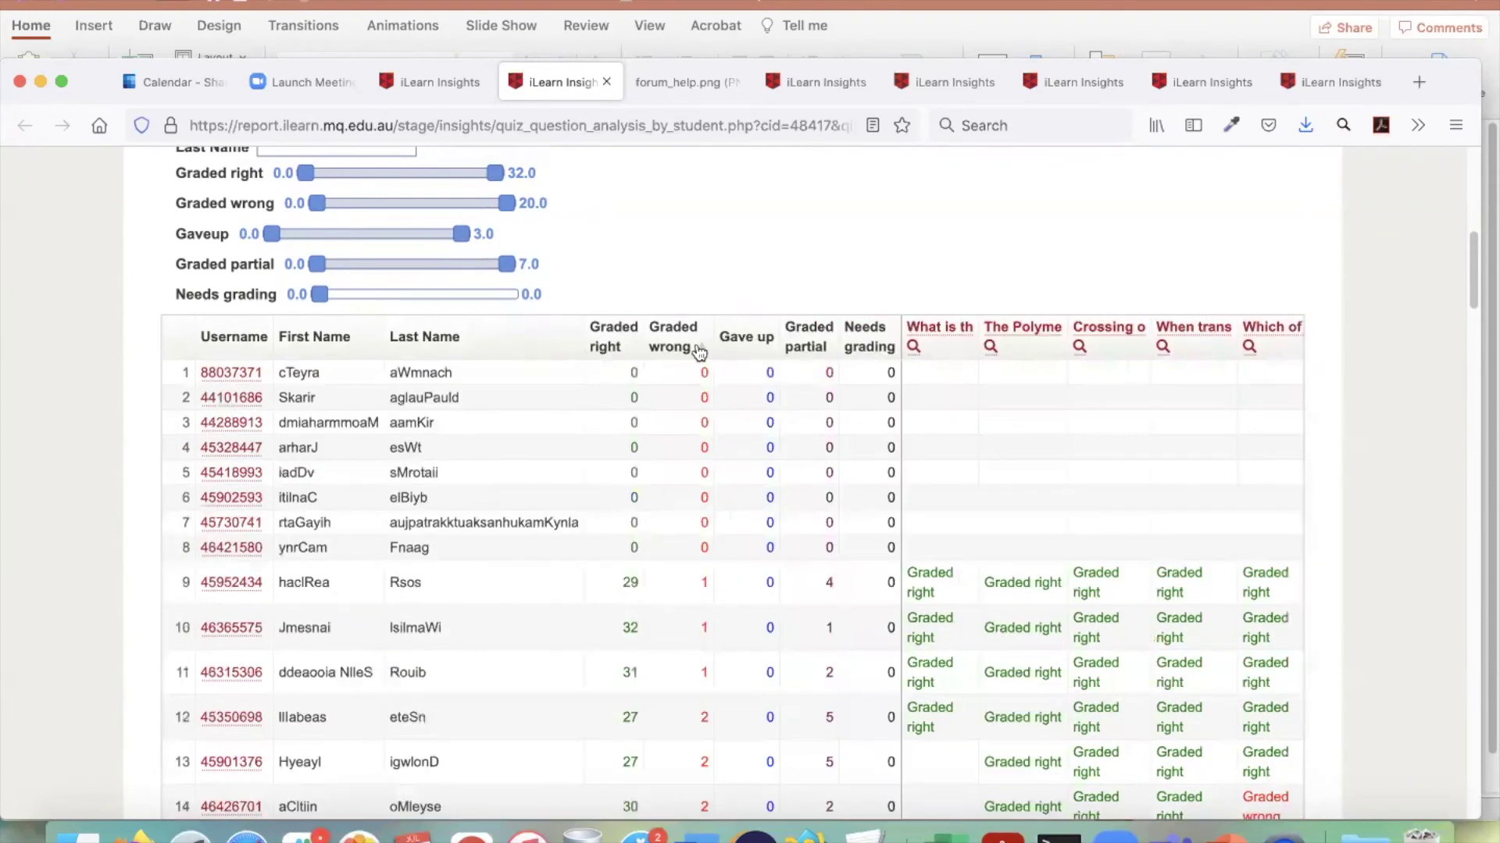
pyautogui.click(665, 353)
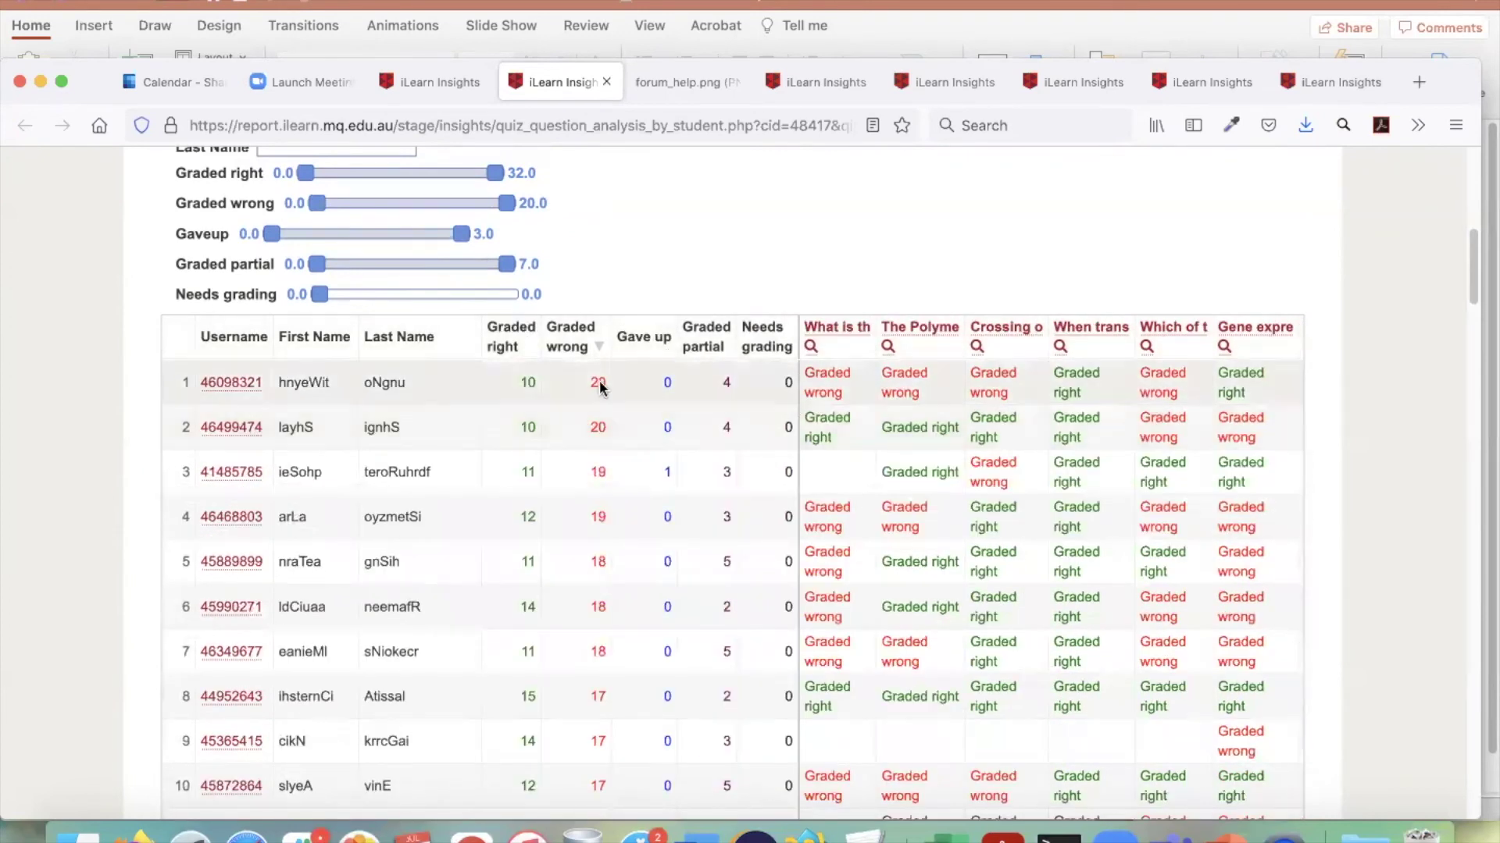
pyautogui.scroll(-5, 602, 546)
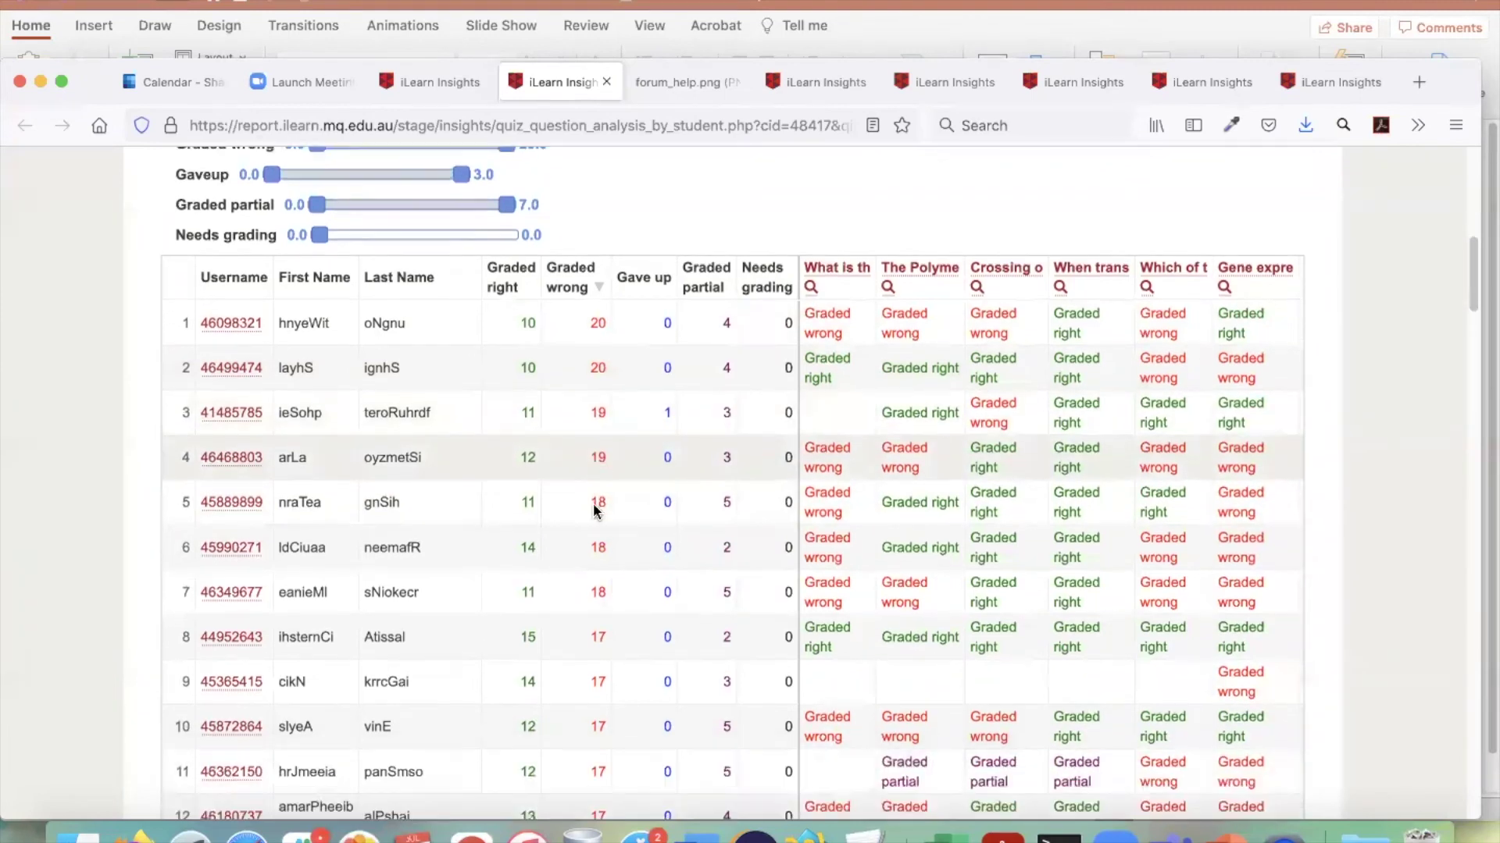
pyautogui.scroll(-8, 597, 524)
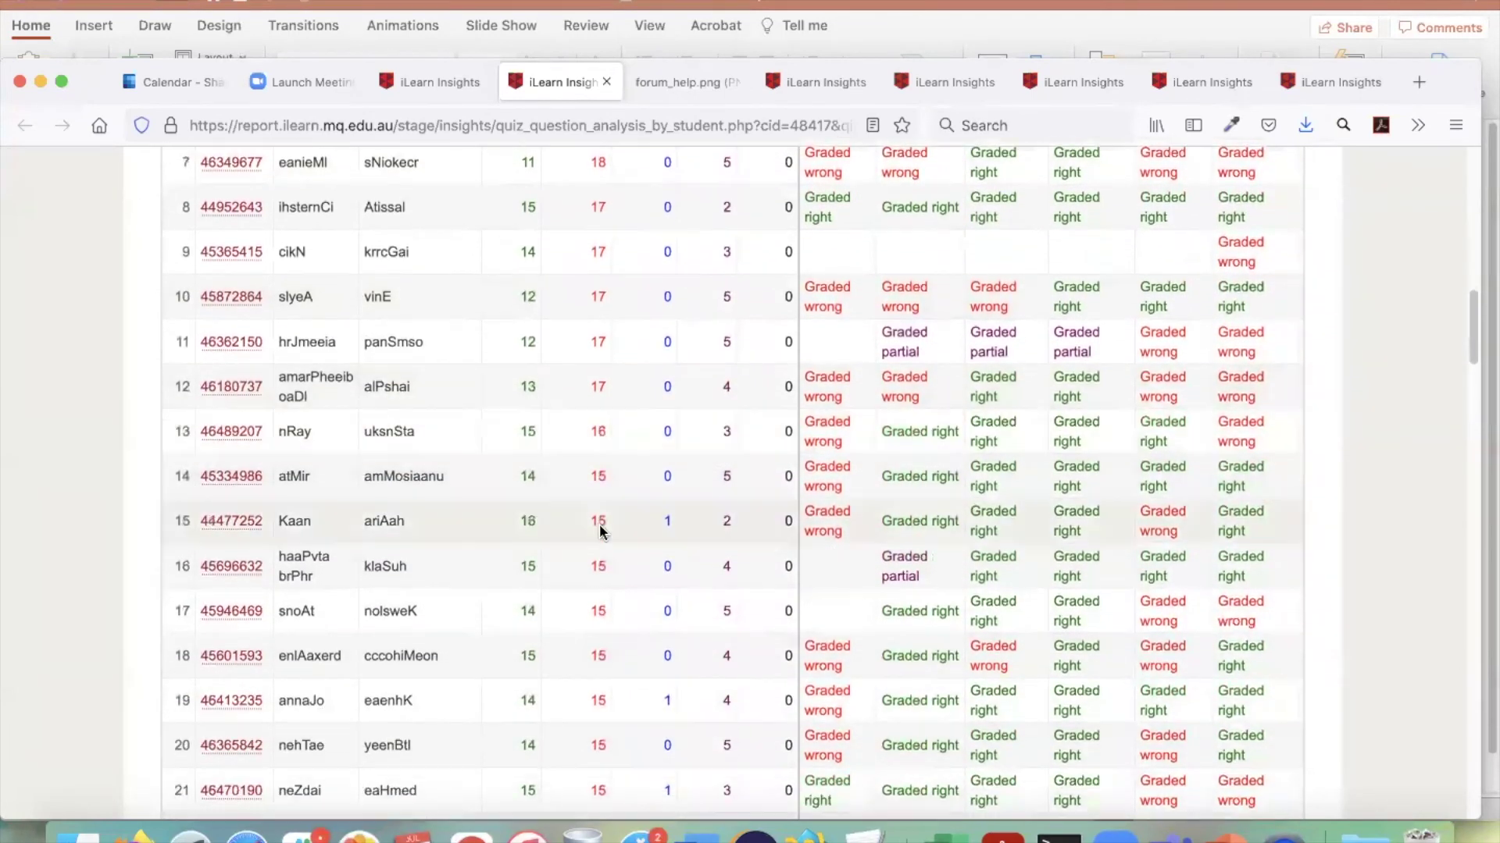
pyautogui.scroll(-6, 601, 547)
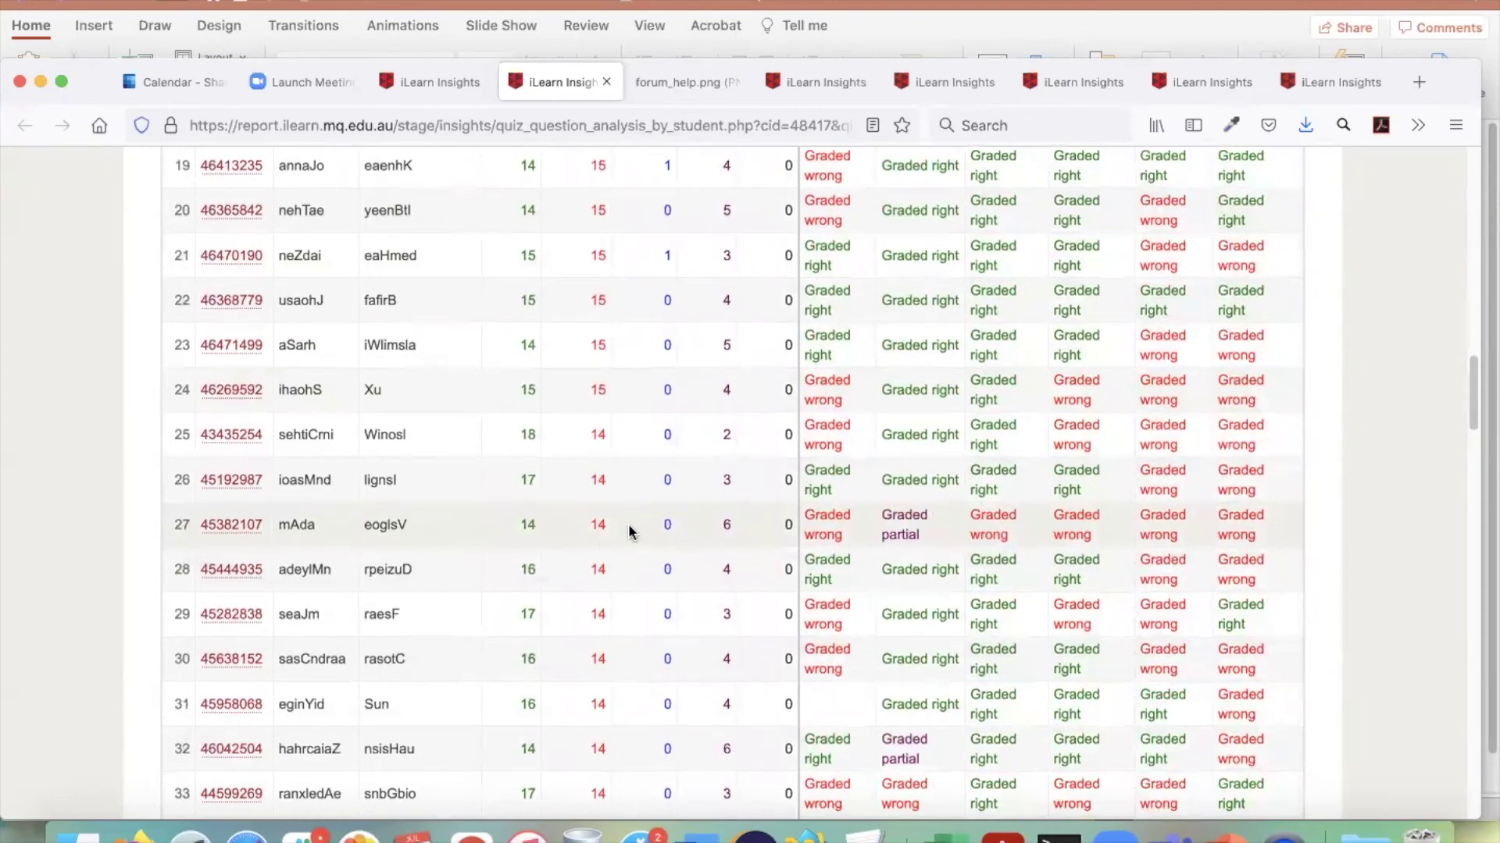
pyautogui.scroll(-20, 617, 539)
pyautogui.scroll(-13, 632, 532)
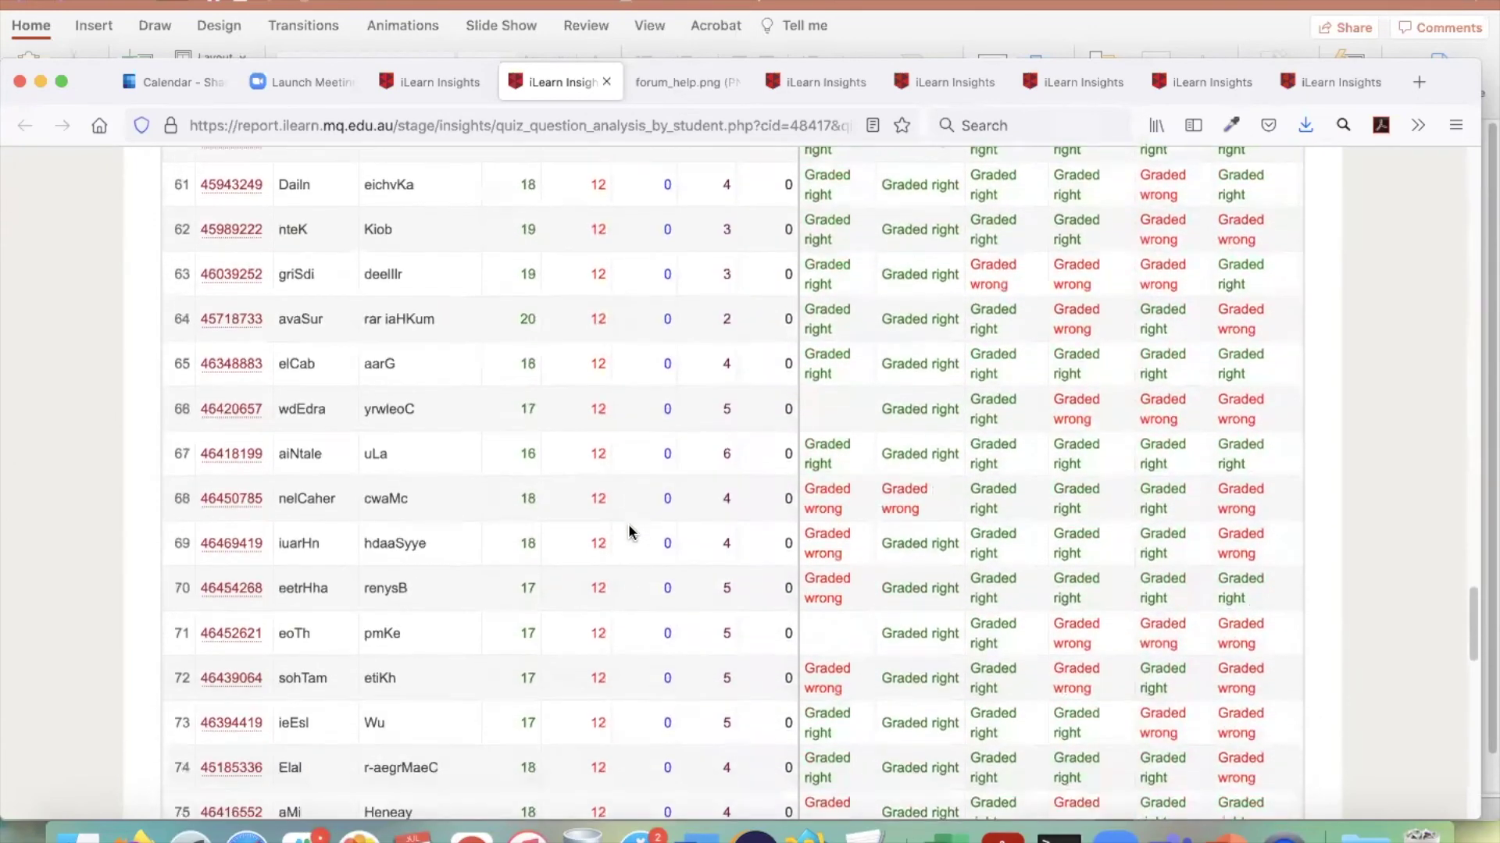
pyautogui.scroll(20, 632, 532)
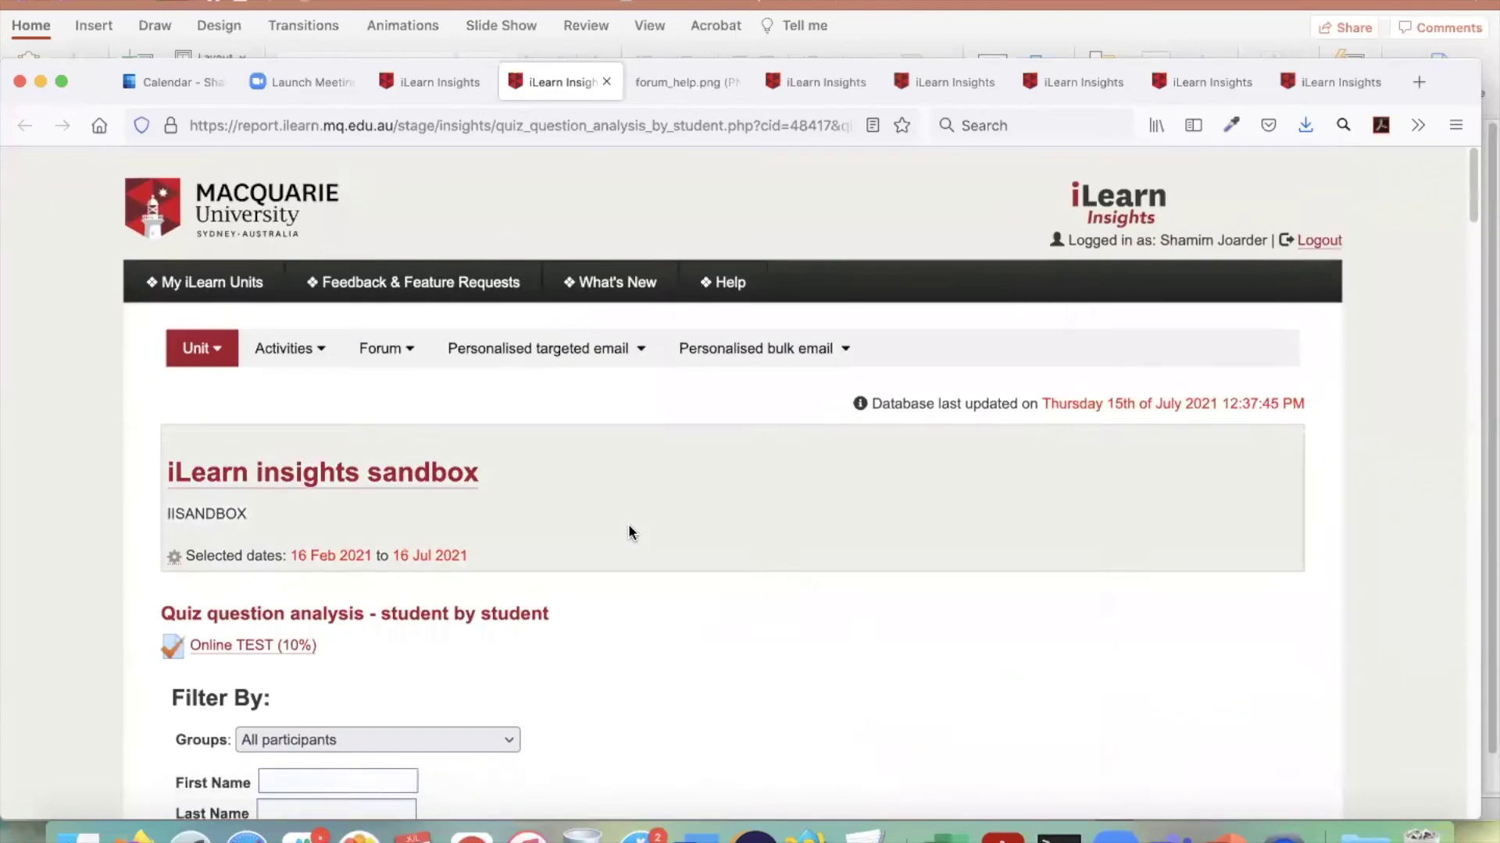
pyautogui.scroll(-4, 632, 532)
pyautogui.scroll(1, 631, 531)
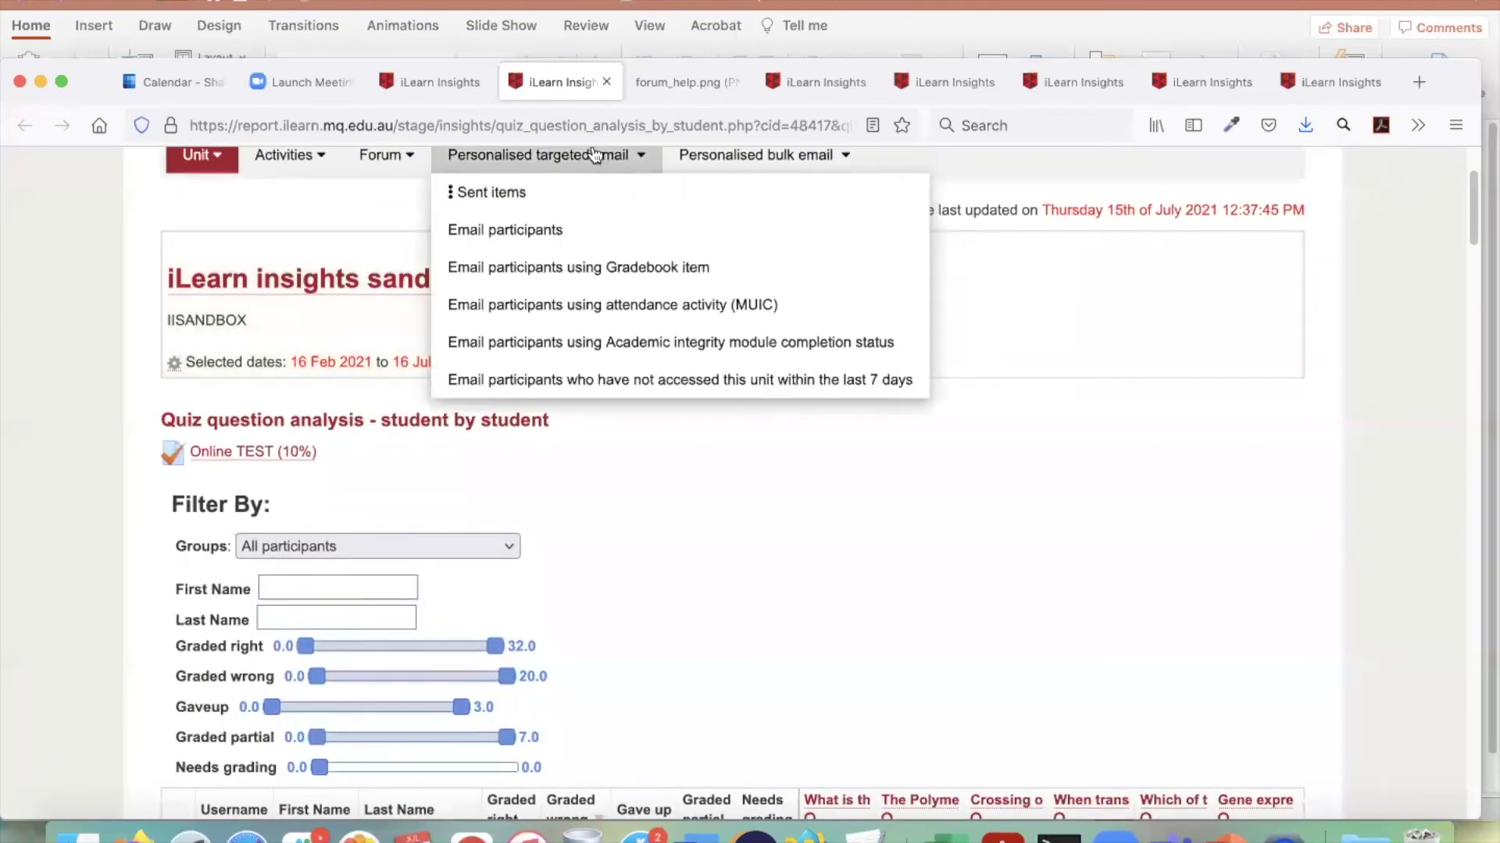
# - Close the student-by-student analysis, highlight the "Quiz analyser" legend entry on the activity details page, and open the quiz analyser for Online TEST (10%)
pyautogui.click(606, 85)
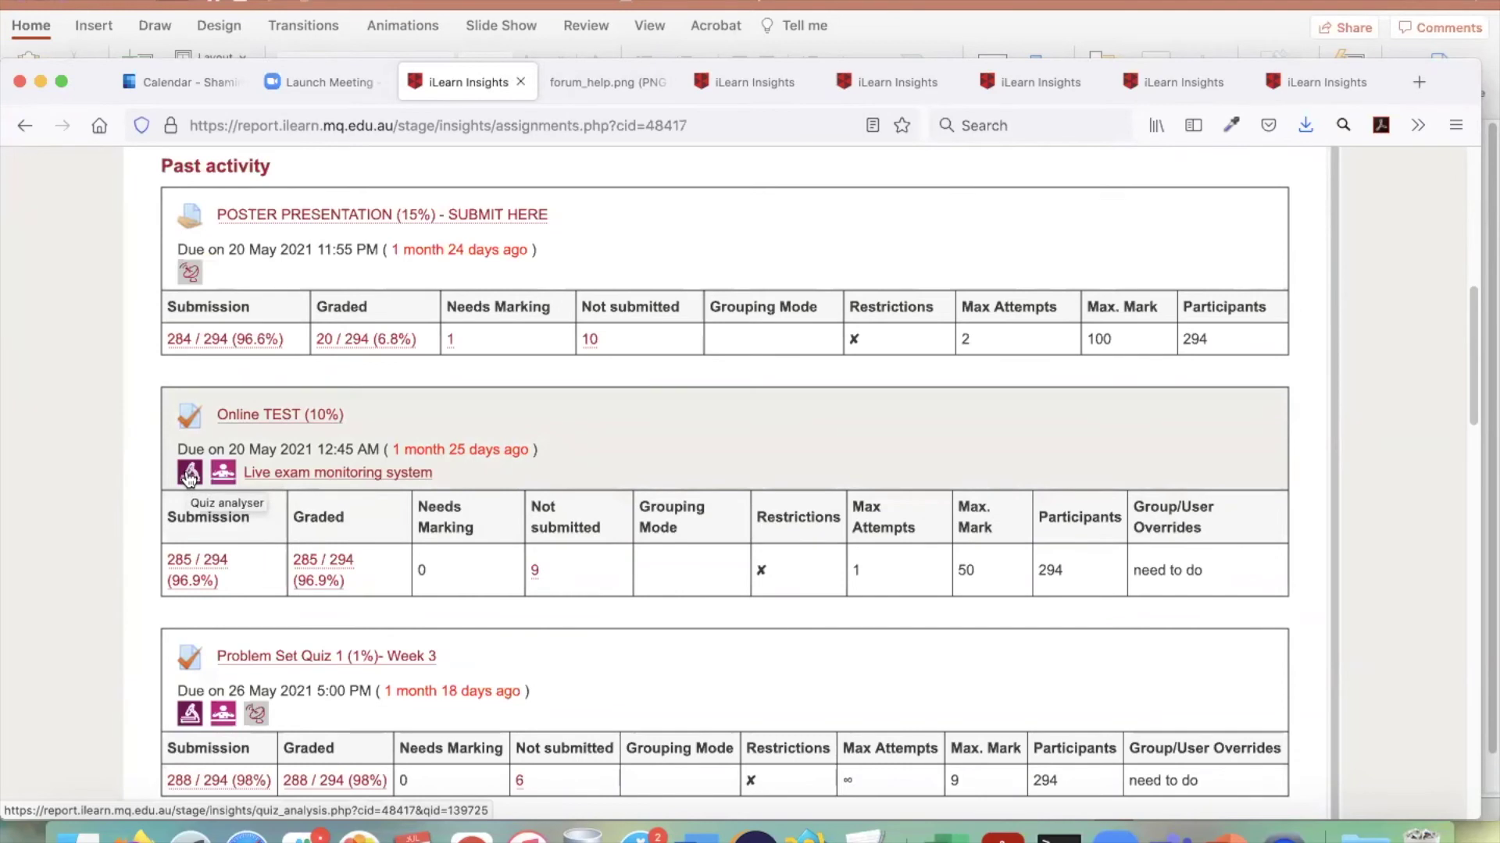
pyautogui.scroll(10, 189, 474)
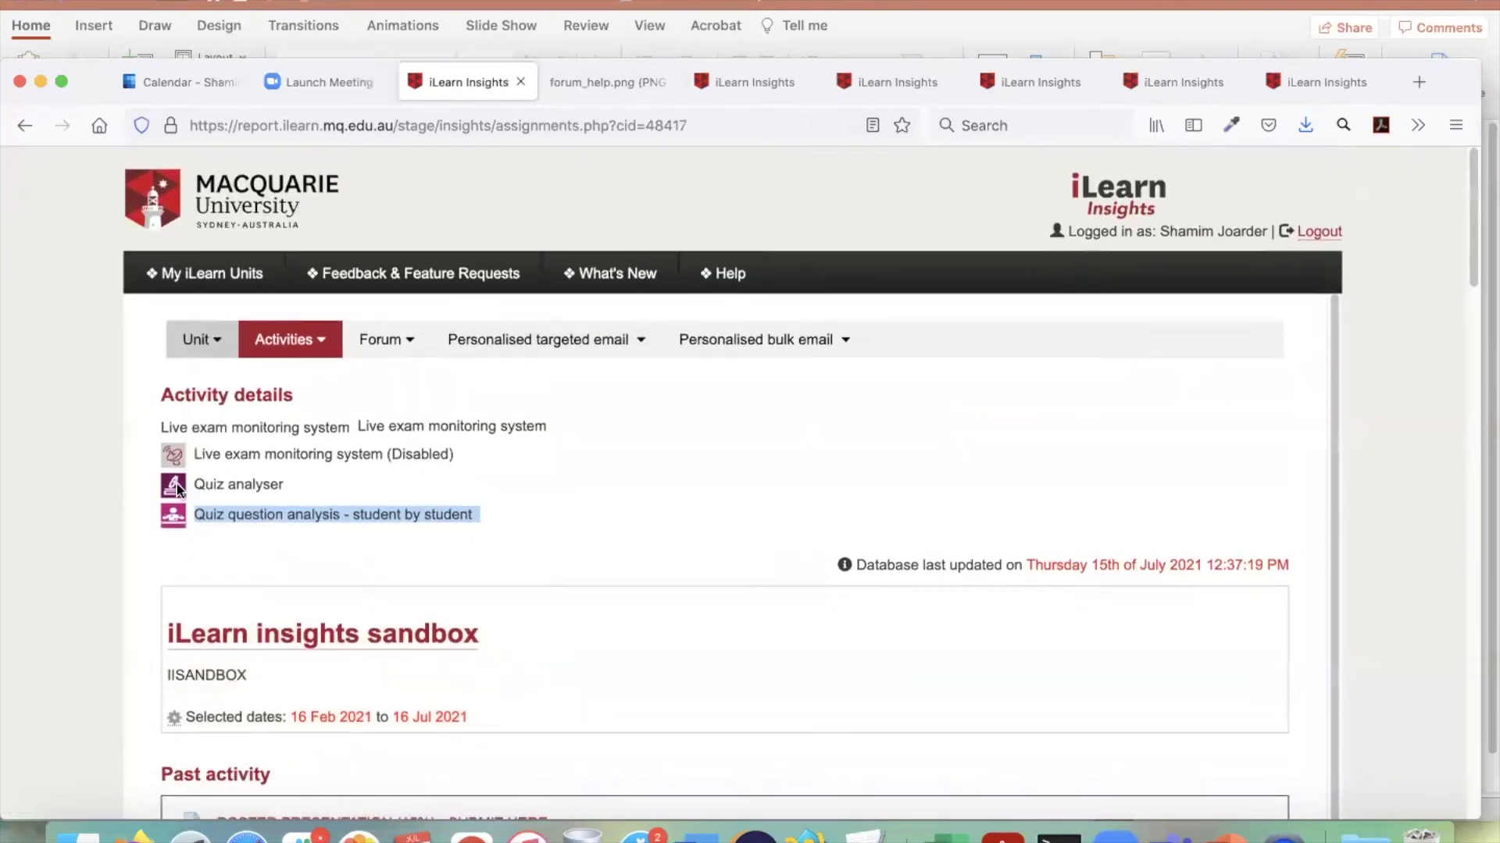
pyautogui.moveTo(283, 484); pyautogui.dragTo(191, 484)
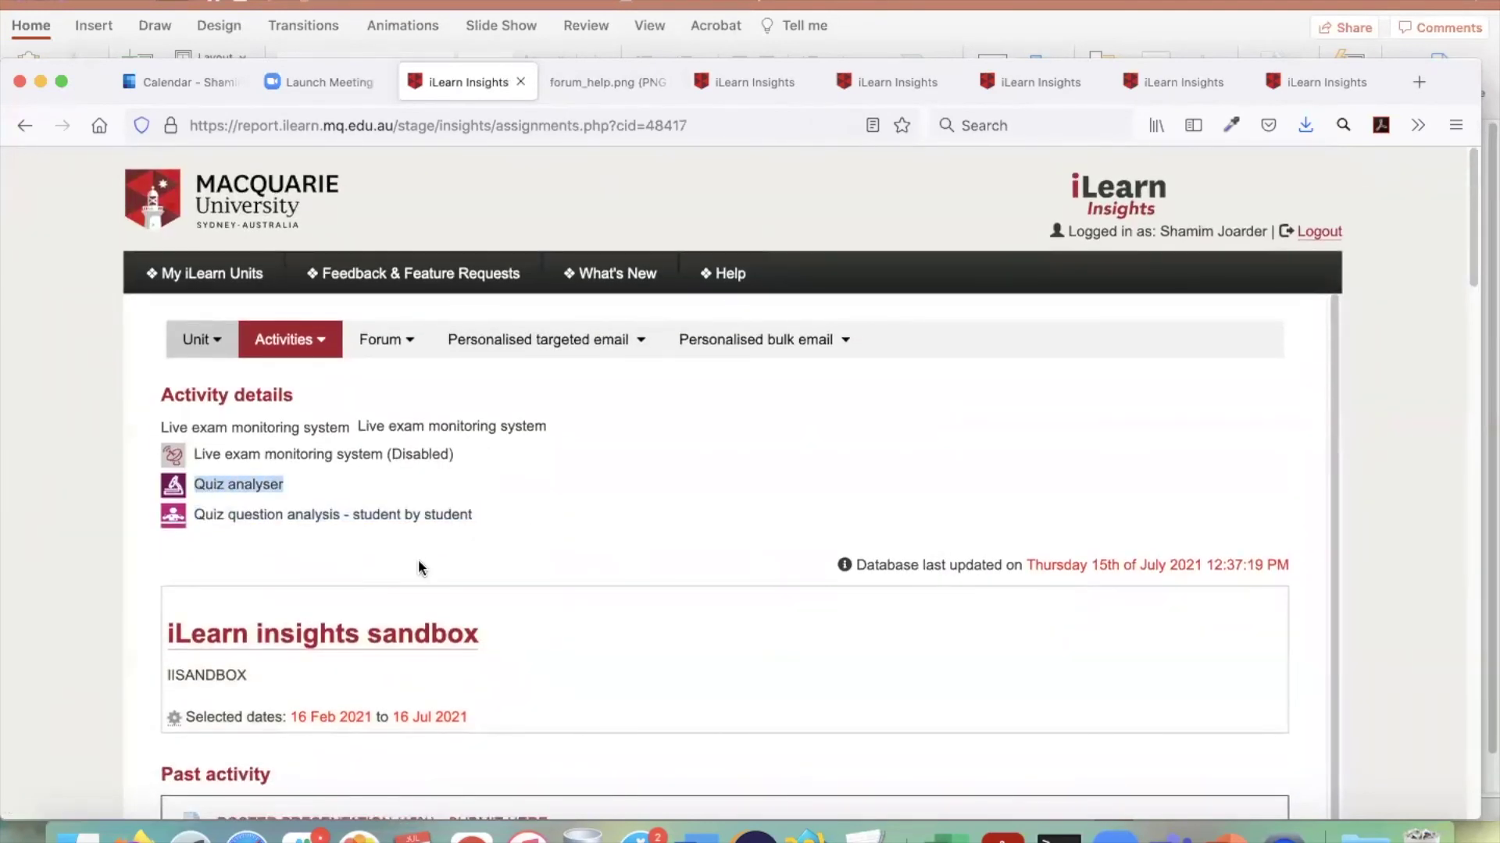
pyautogui.scroll(-7, 612, 639)
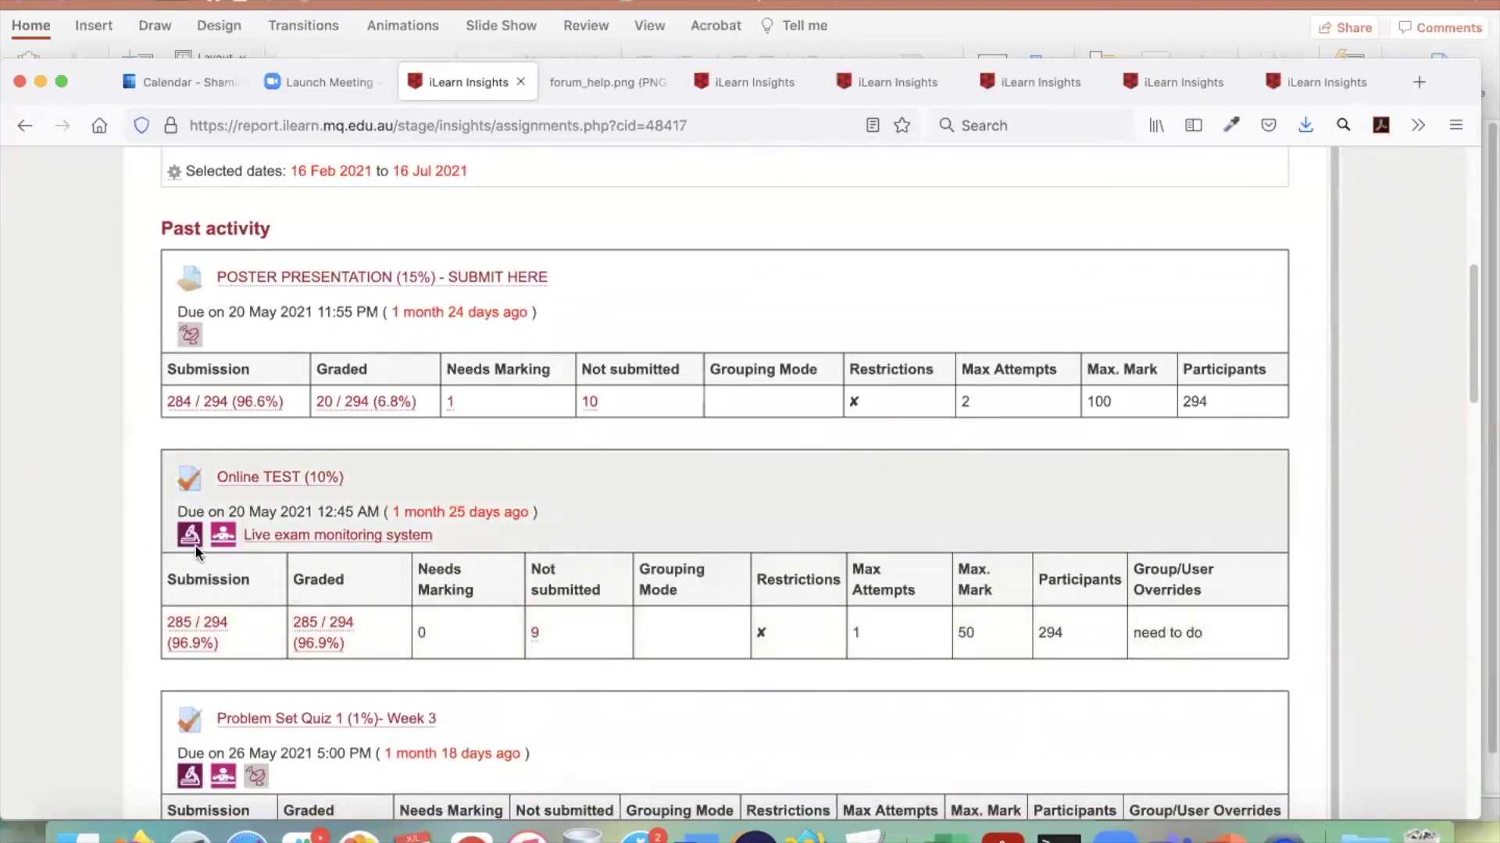
pyautogui.click(189, 541)
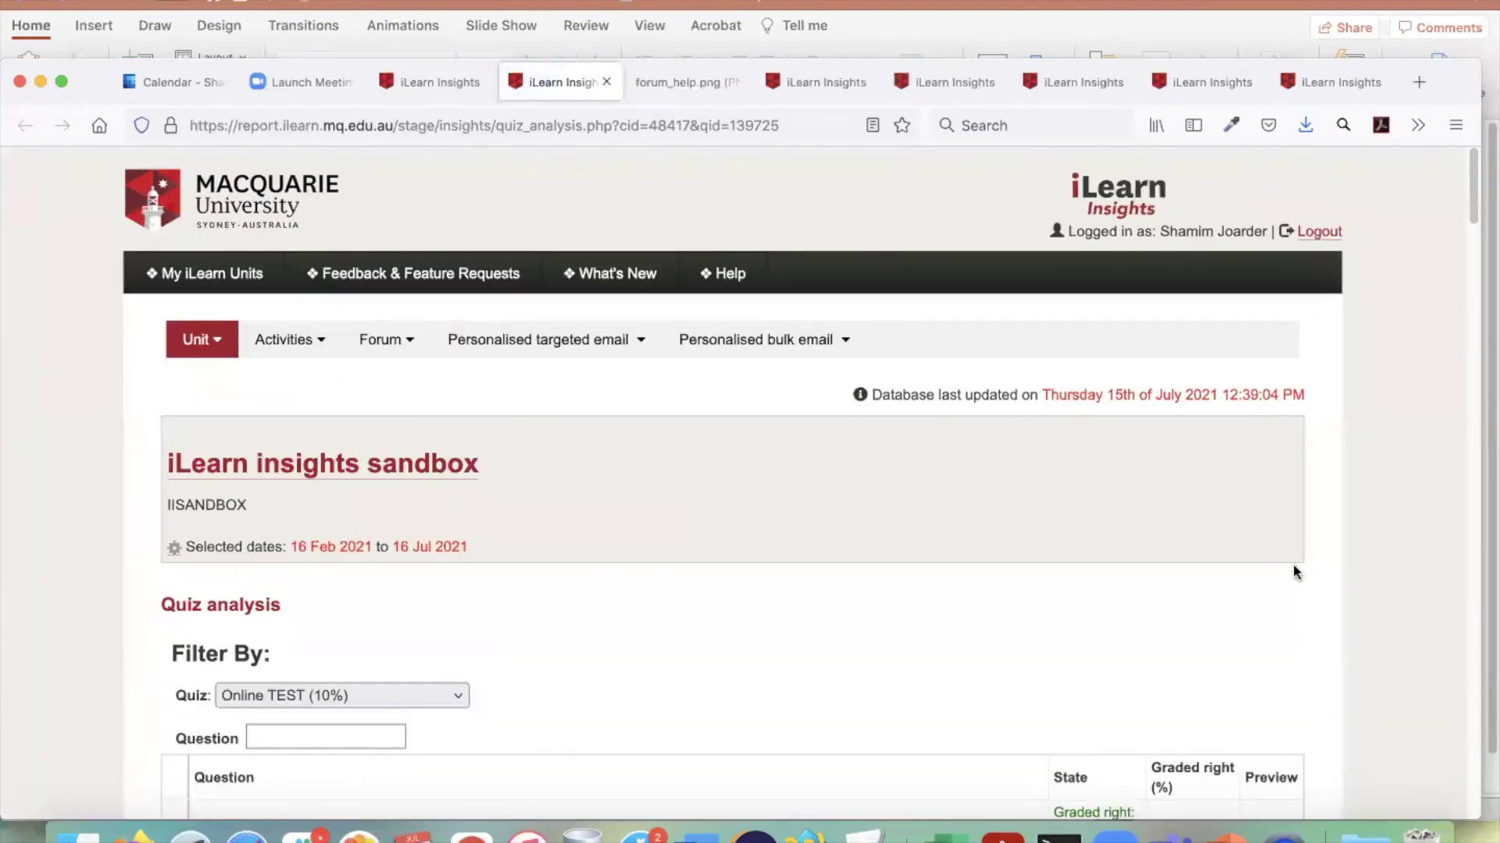
# - Examine the quiz analysis table for each question's grading states and graded right percentage
pyautogui.scroll(-4, 1374, 583)
pyautogui.scroll(-3, 1377, 590)
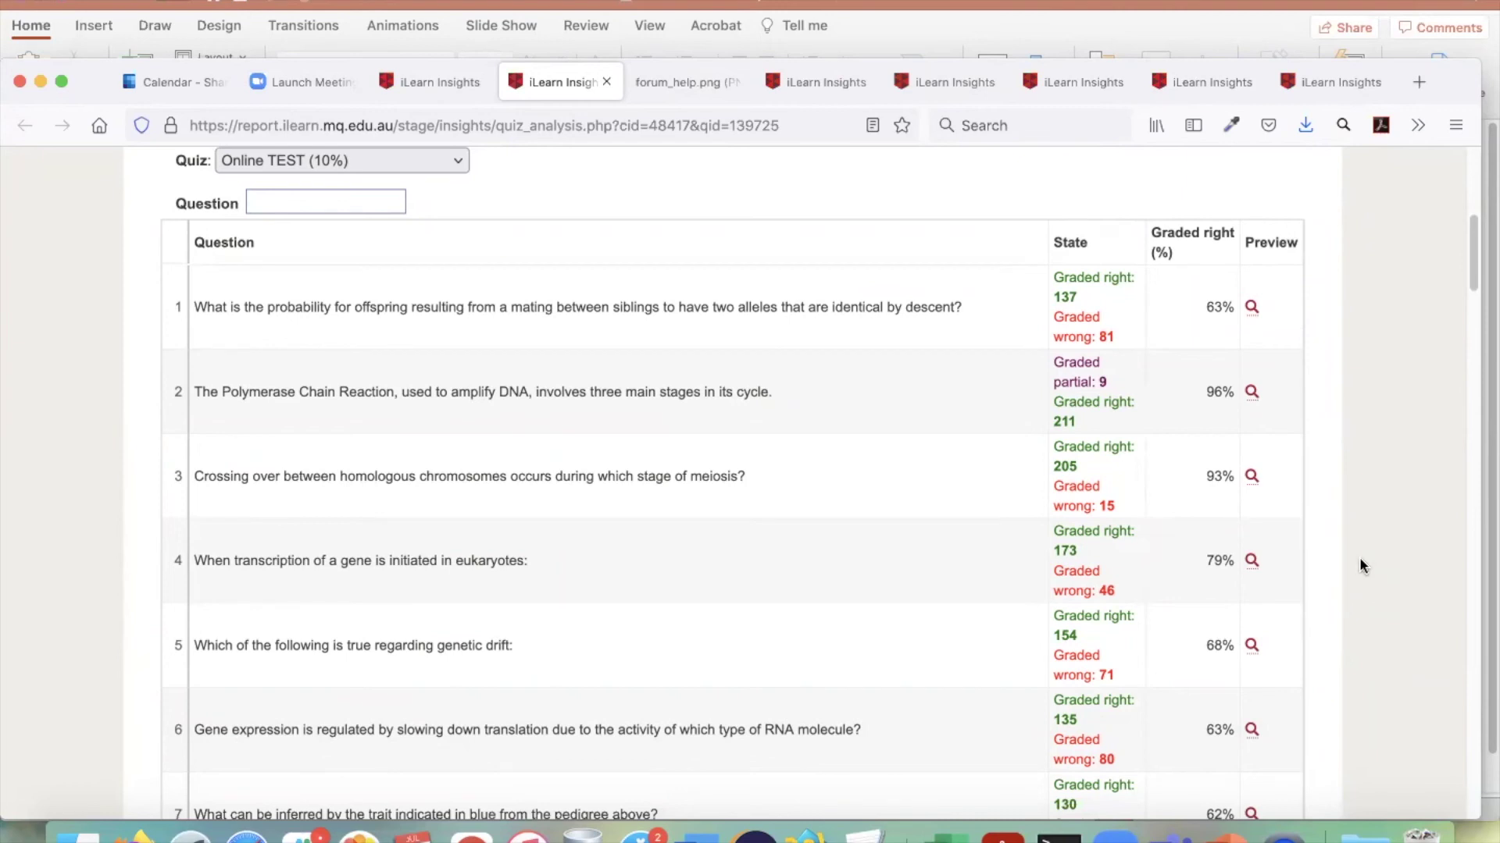
pyautogui.scroll(-5, 660, 403)
pyautogui.scroll(-20, 660, 402)
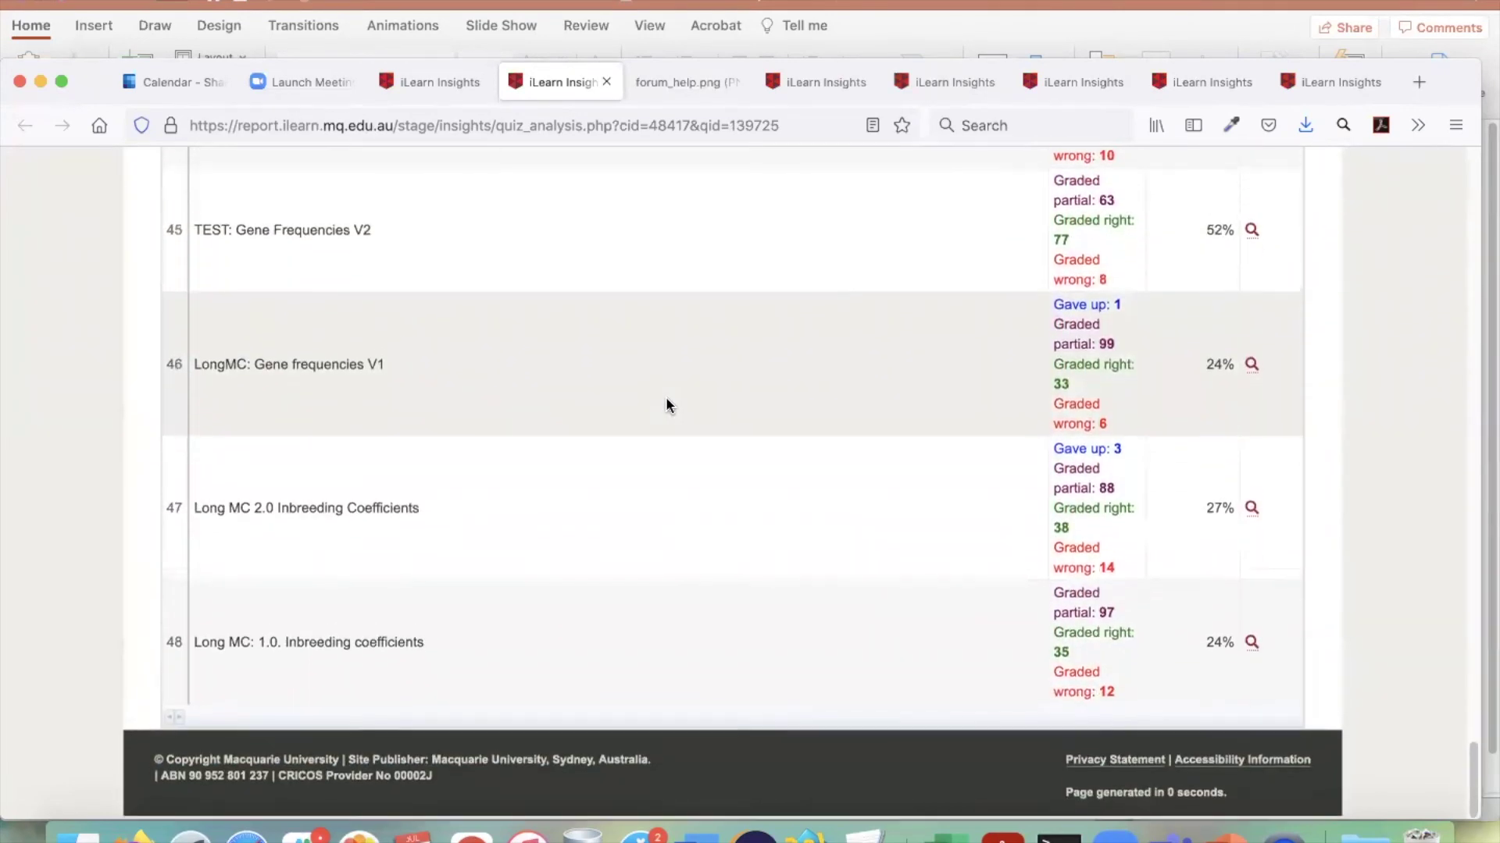
pyautogui.scroll(20, 678, 401)
pyautogui.scroll(10, 678, 401)
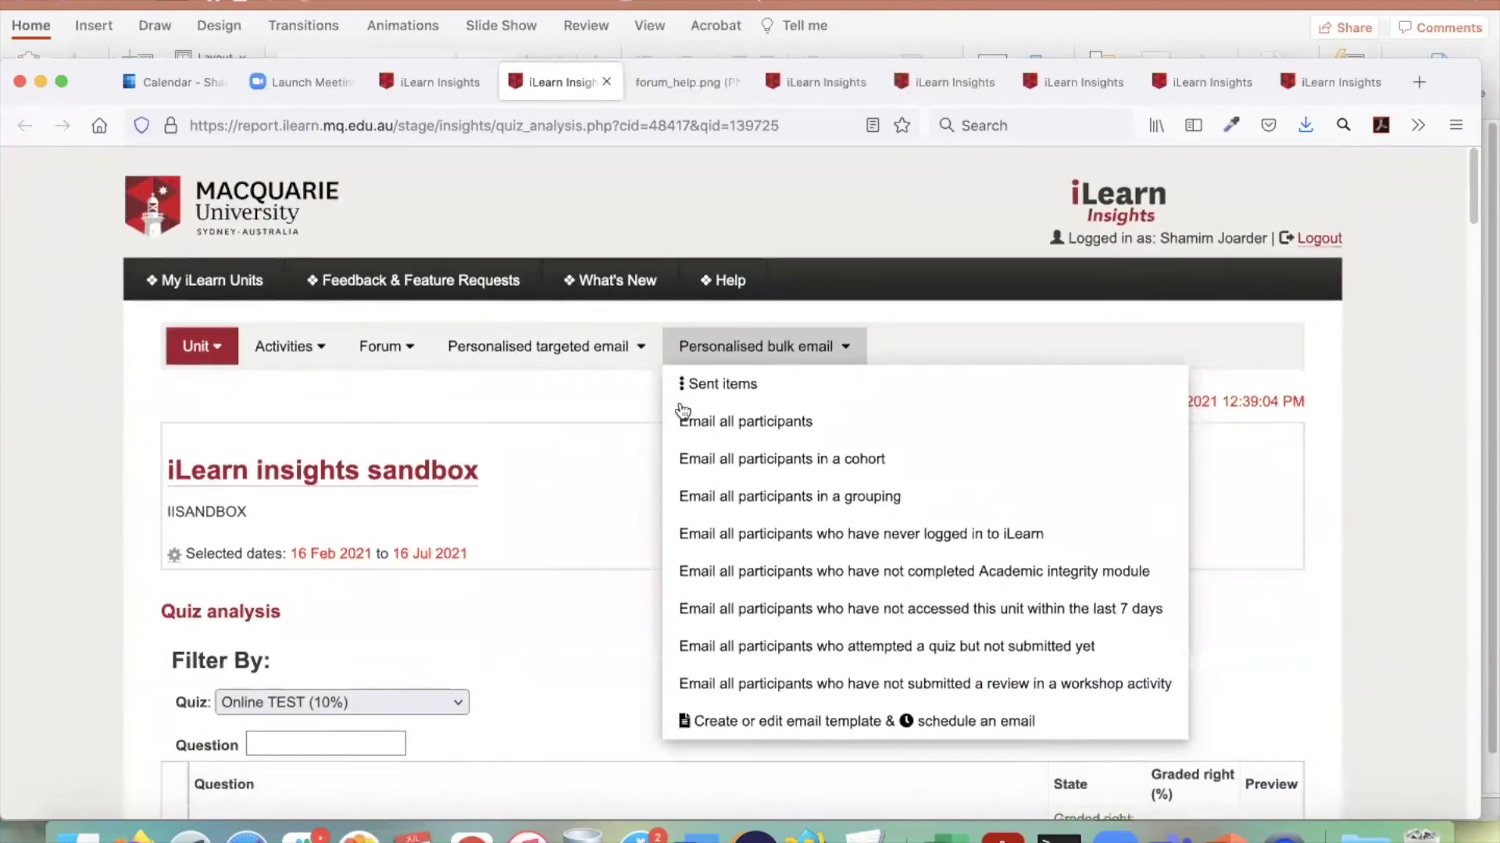
pyautogui.scroll(-10, 681, 402)
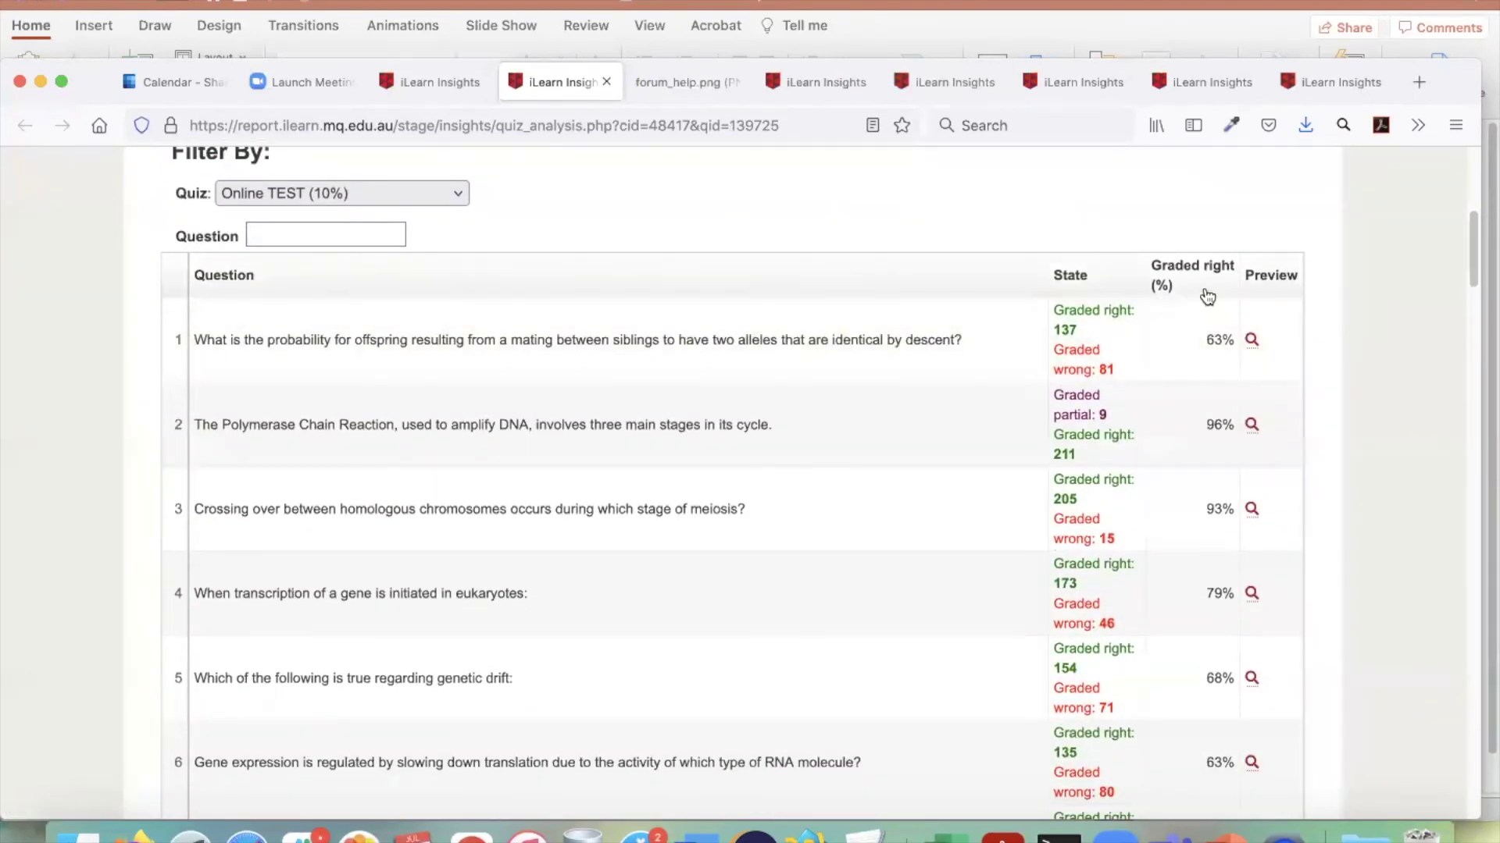
pyautogui.scroll(-1, 1212, 344)
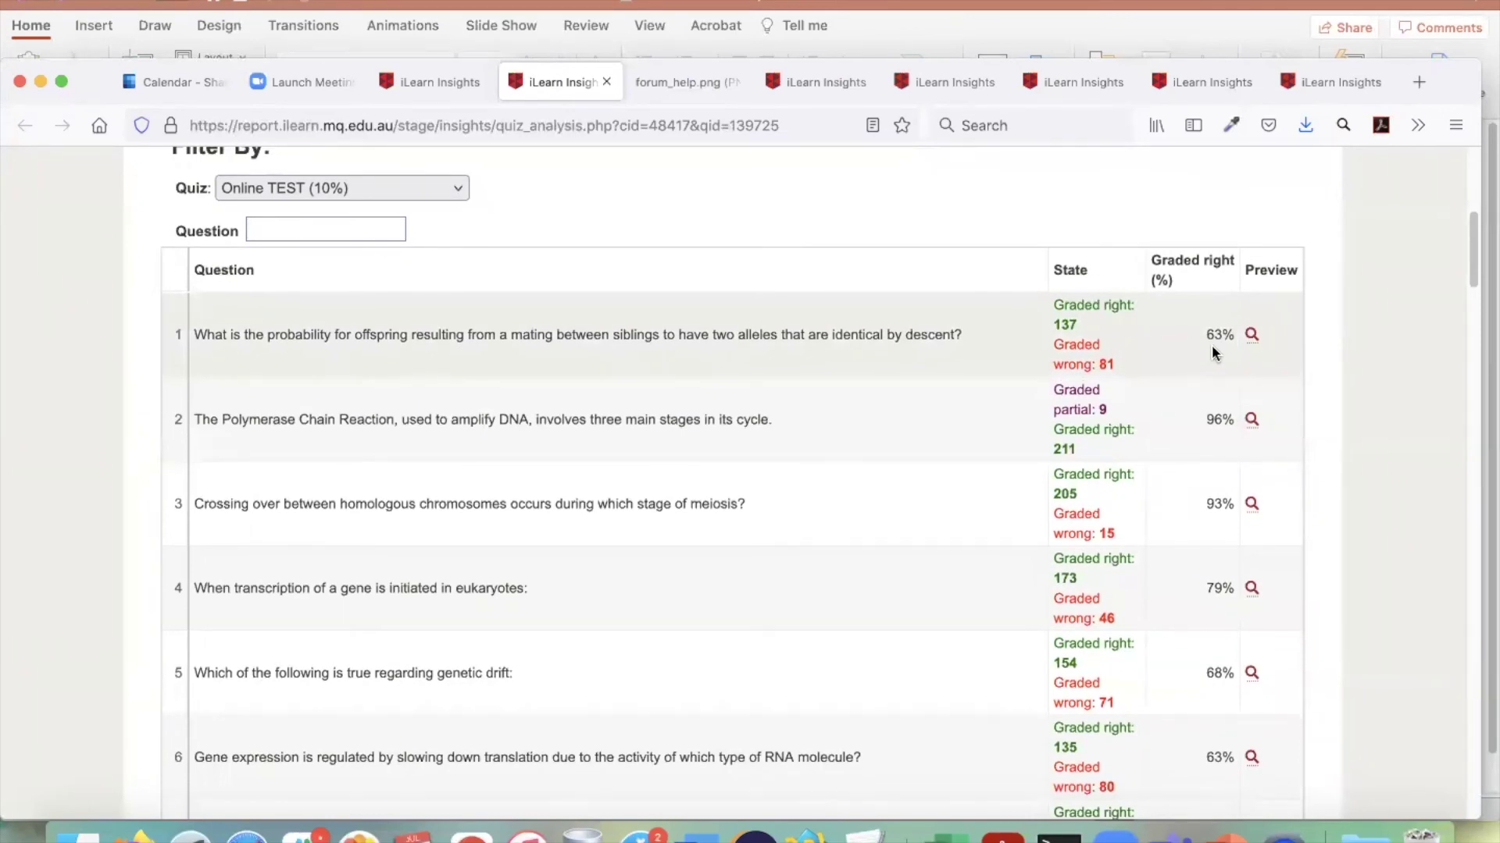
# - Sort the quiz questions by graded right (%) in both directions, finishing in ascending order
pyautogui.click(1196, 266)
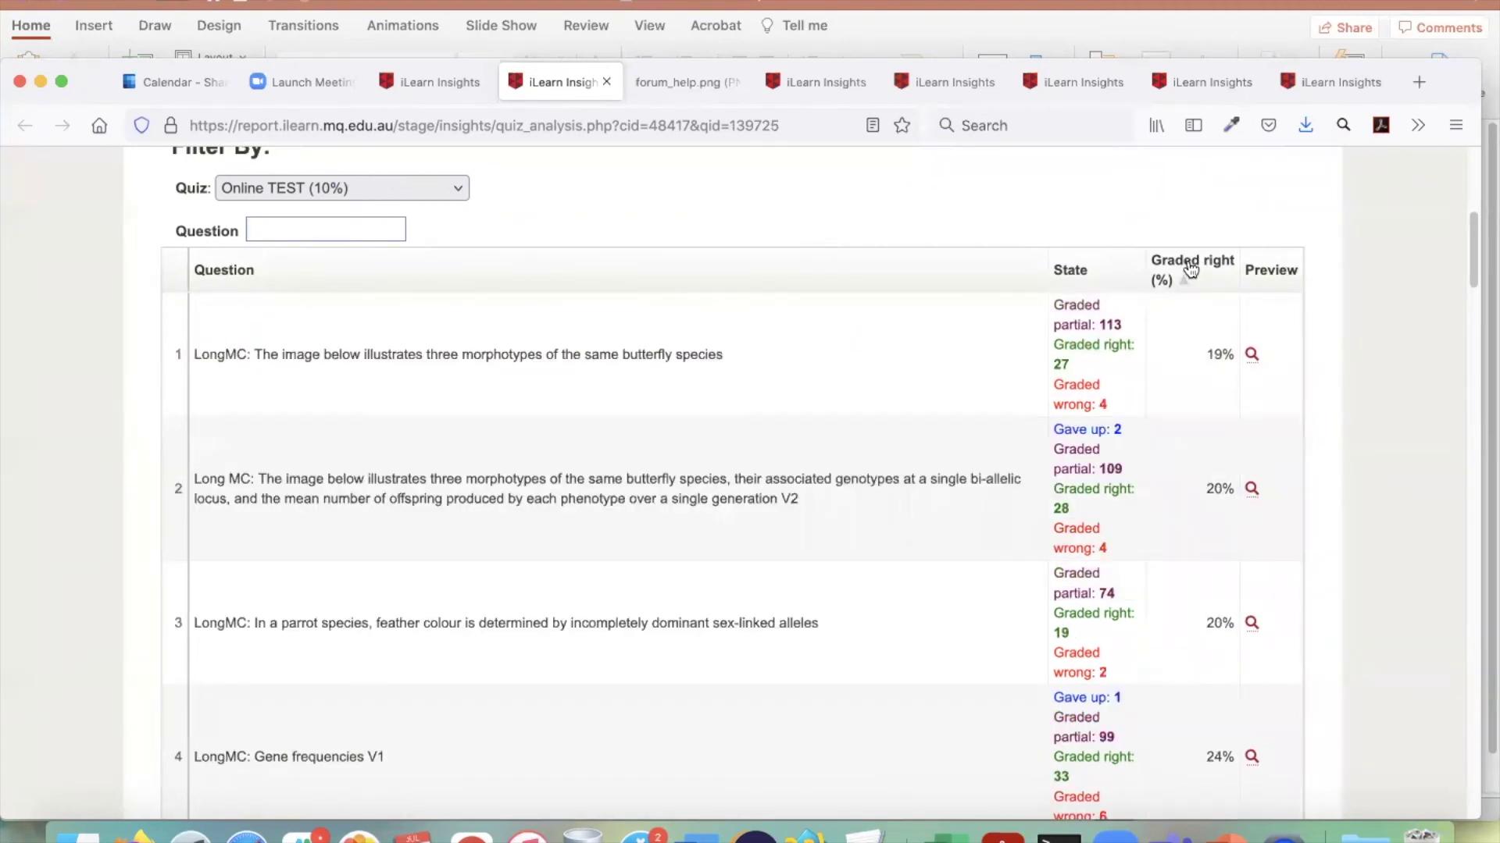
pyautogui.click(1193, 267)
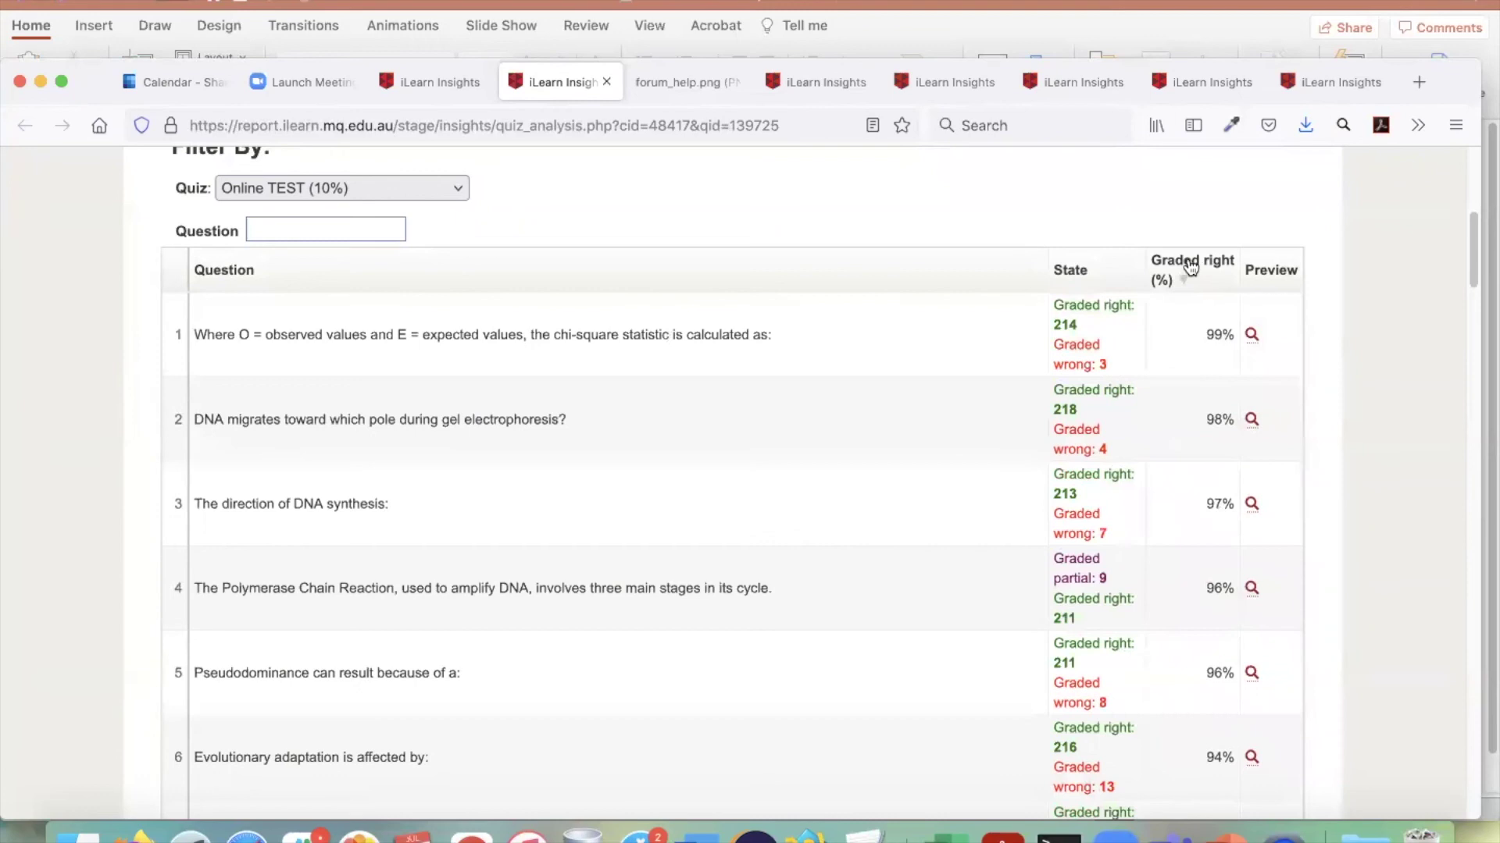
pyautogui.click(1190, 267)
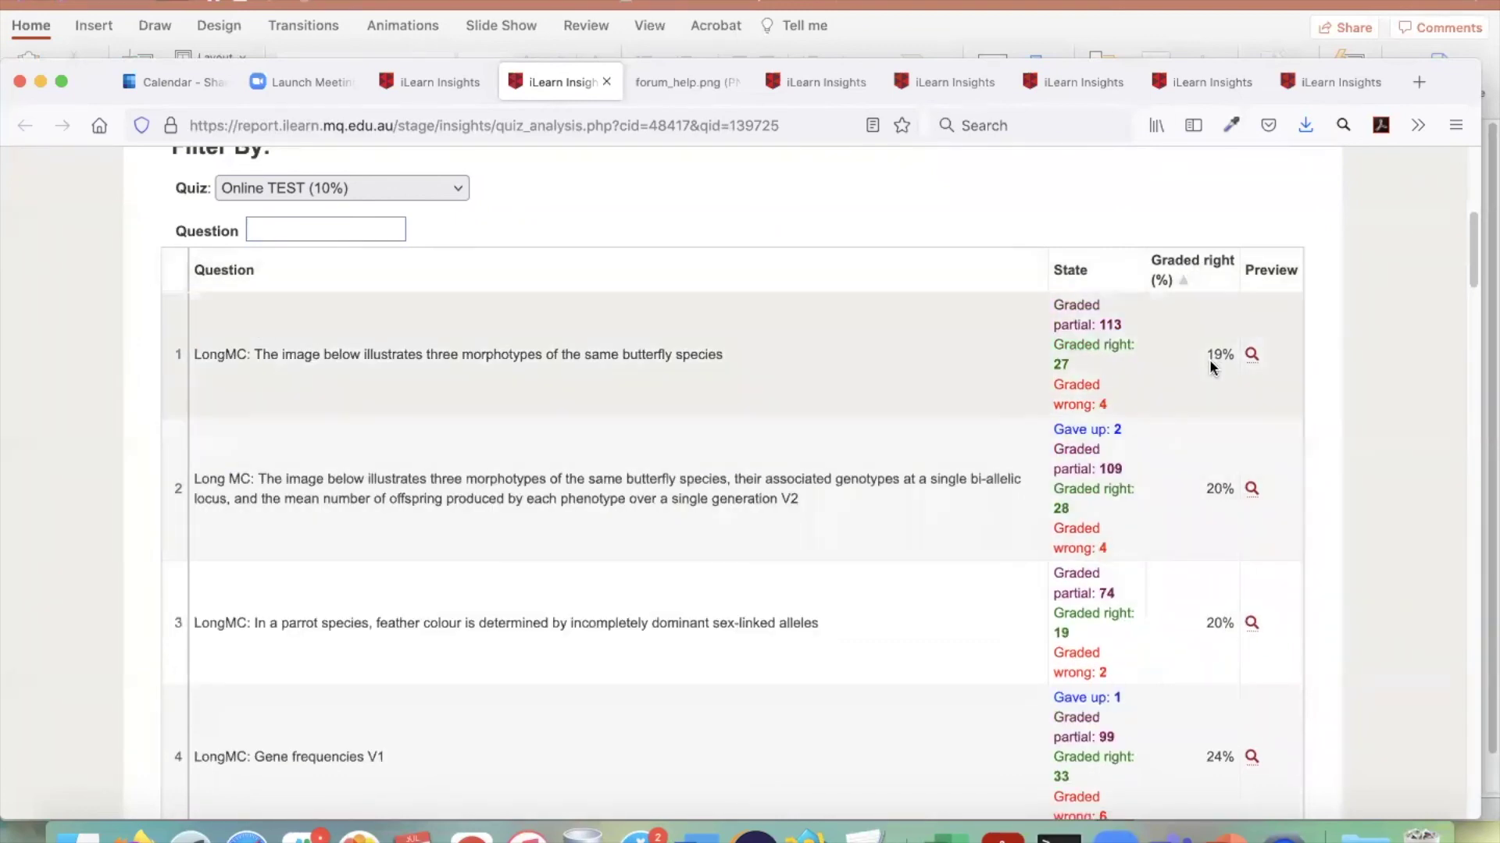
# - Highlight the question "LongMC: The image below illustrates three morphotypes of the same butterfly species" and look through the other questions with low graded right percentages
pyautogui.moveTo(749, 346); pyautogui.dragTo(191, 354)
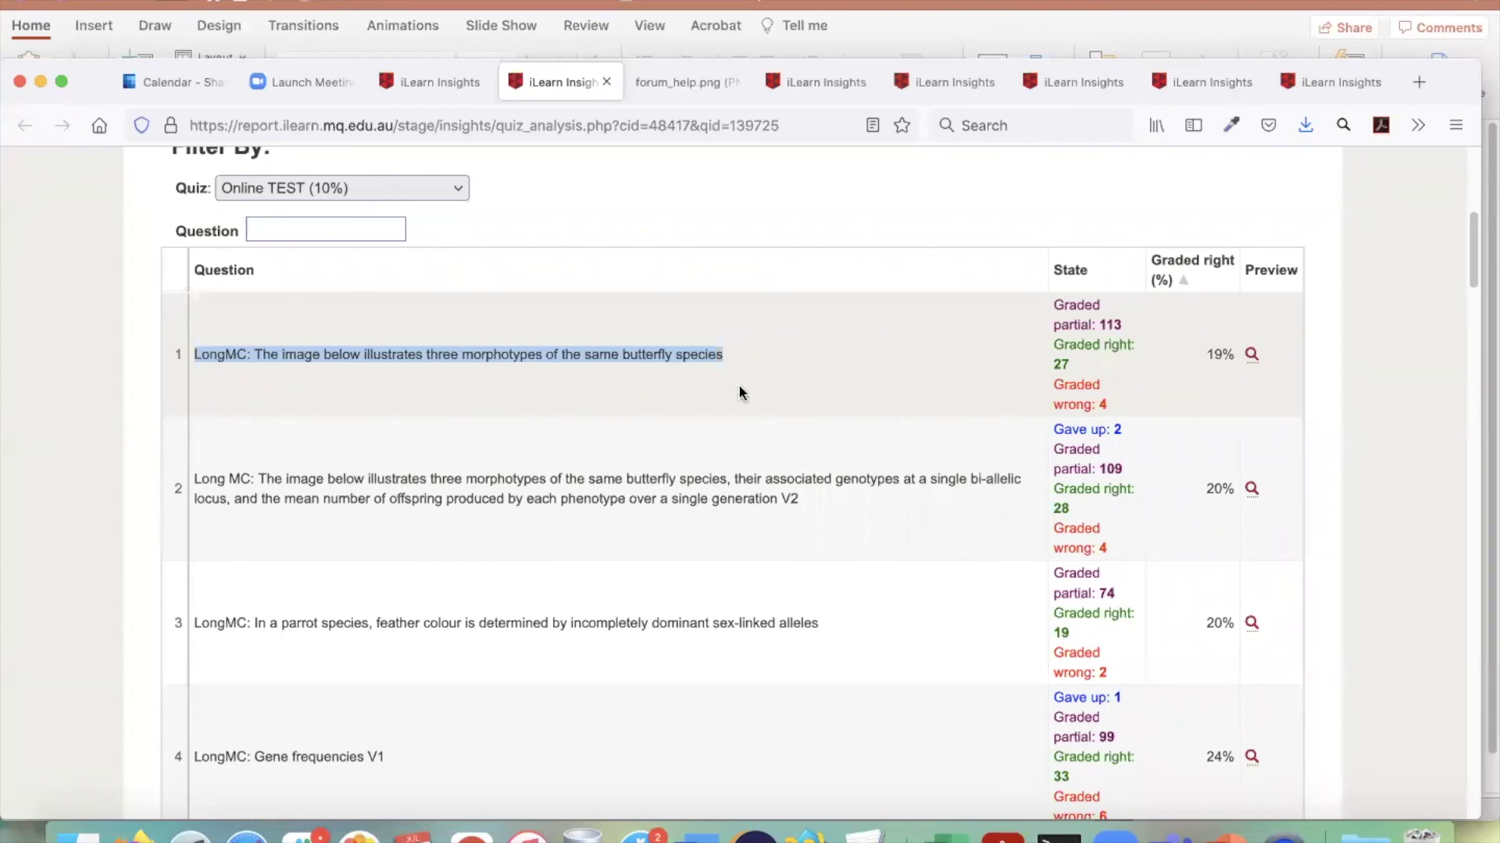
pyautogui.scroll(-2, 787, 512)
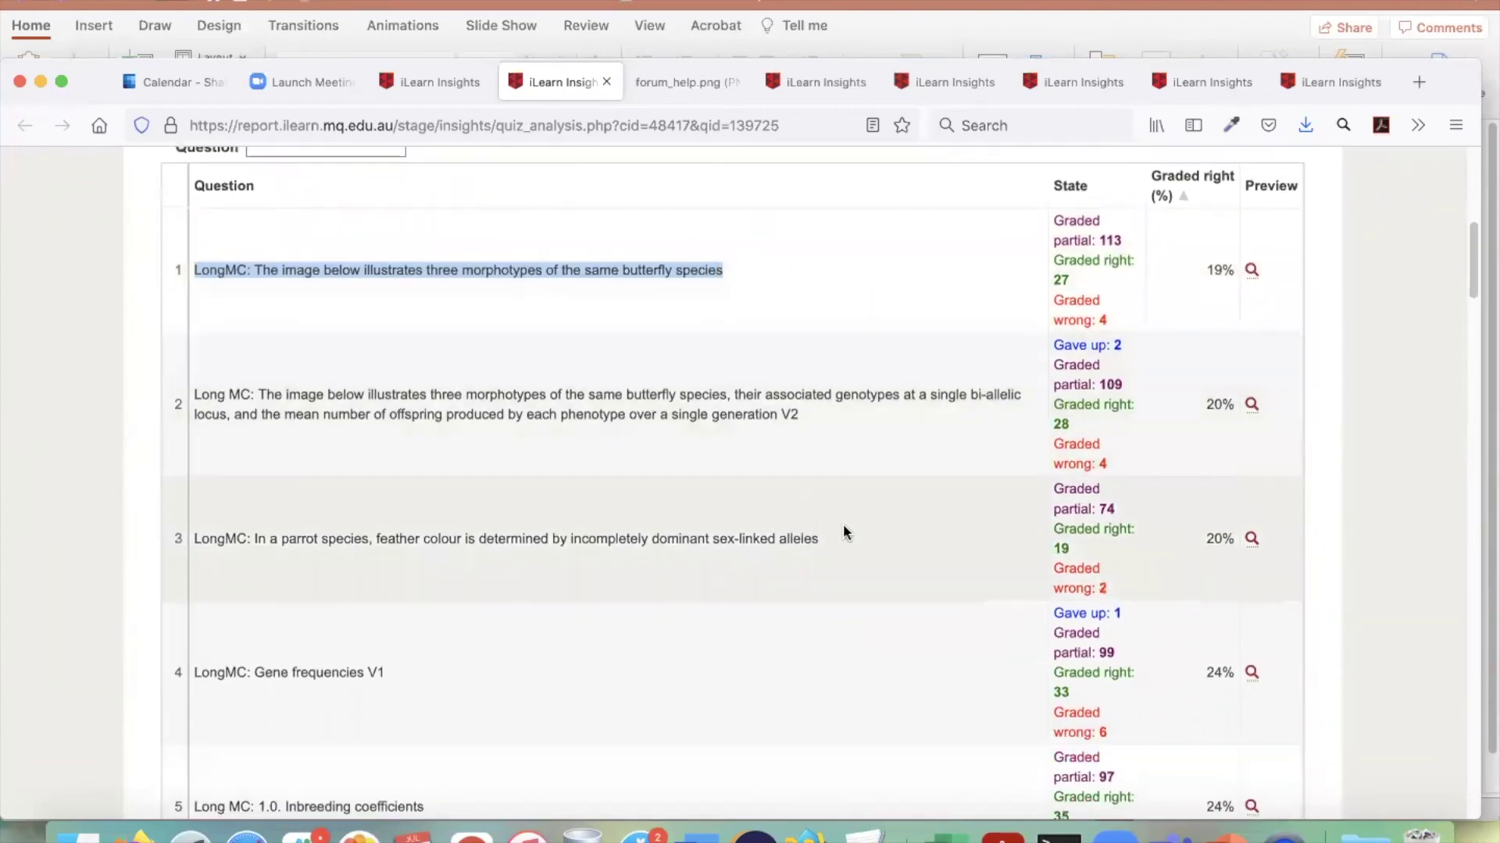
pyautogui.scroll(-18, 843, 531)
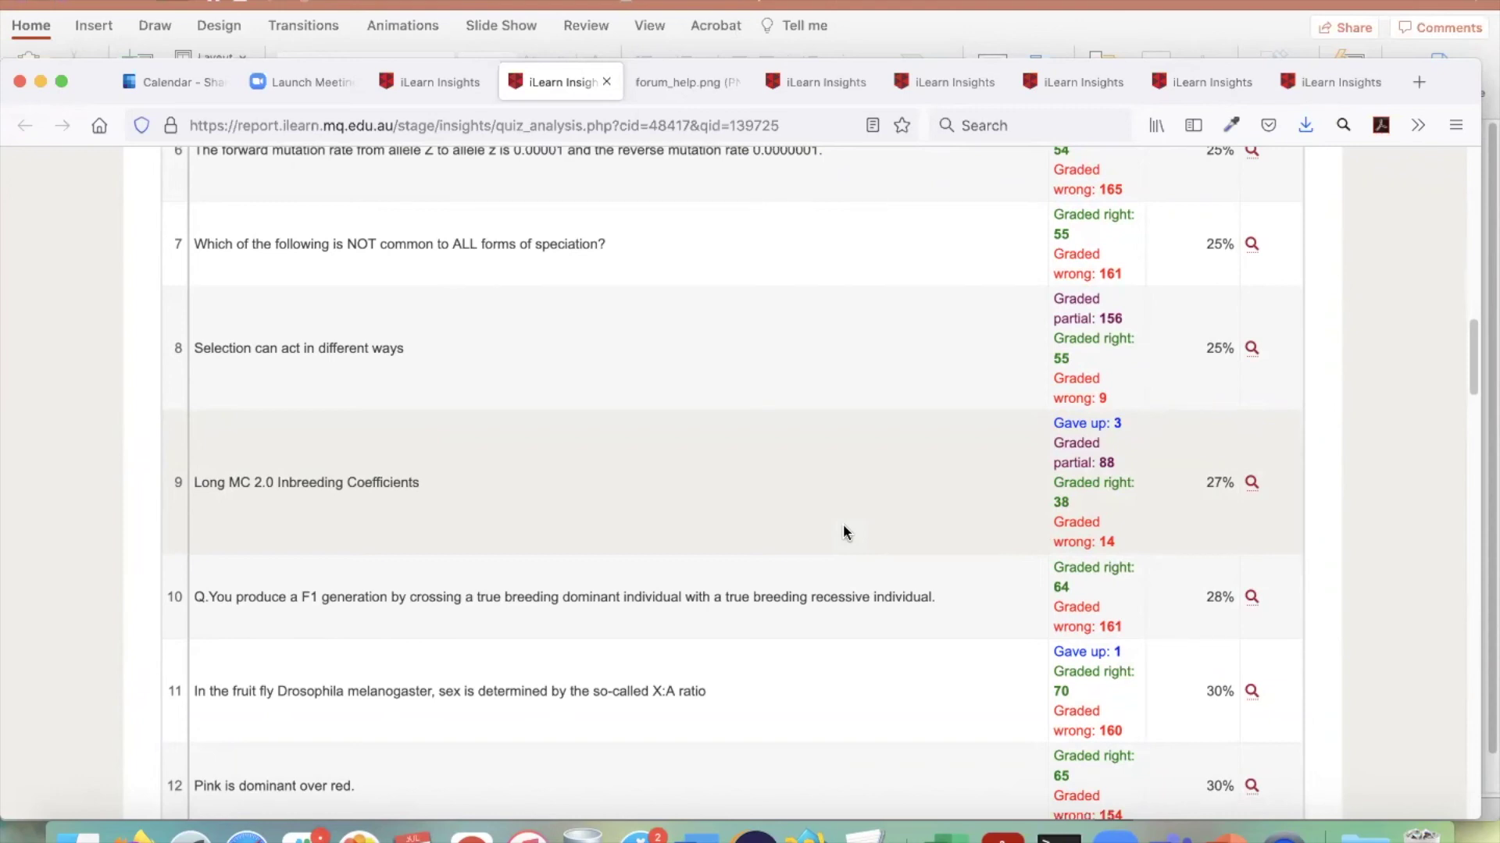
pyautogui.scroll(15, 842, 533)
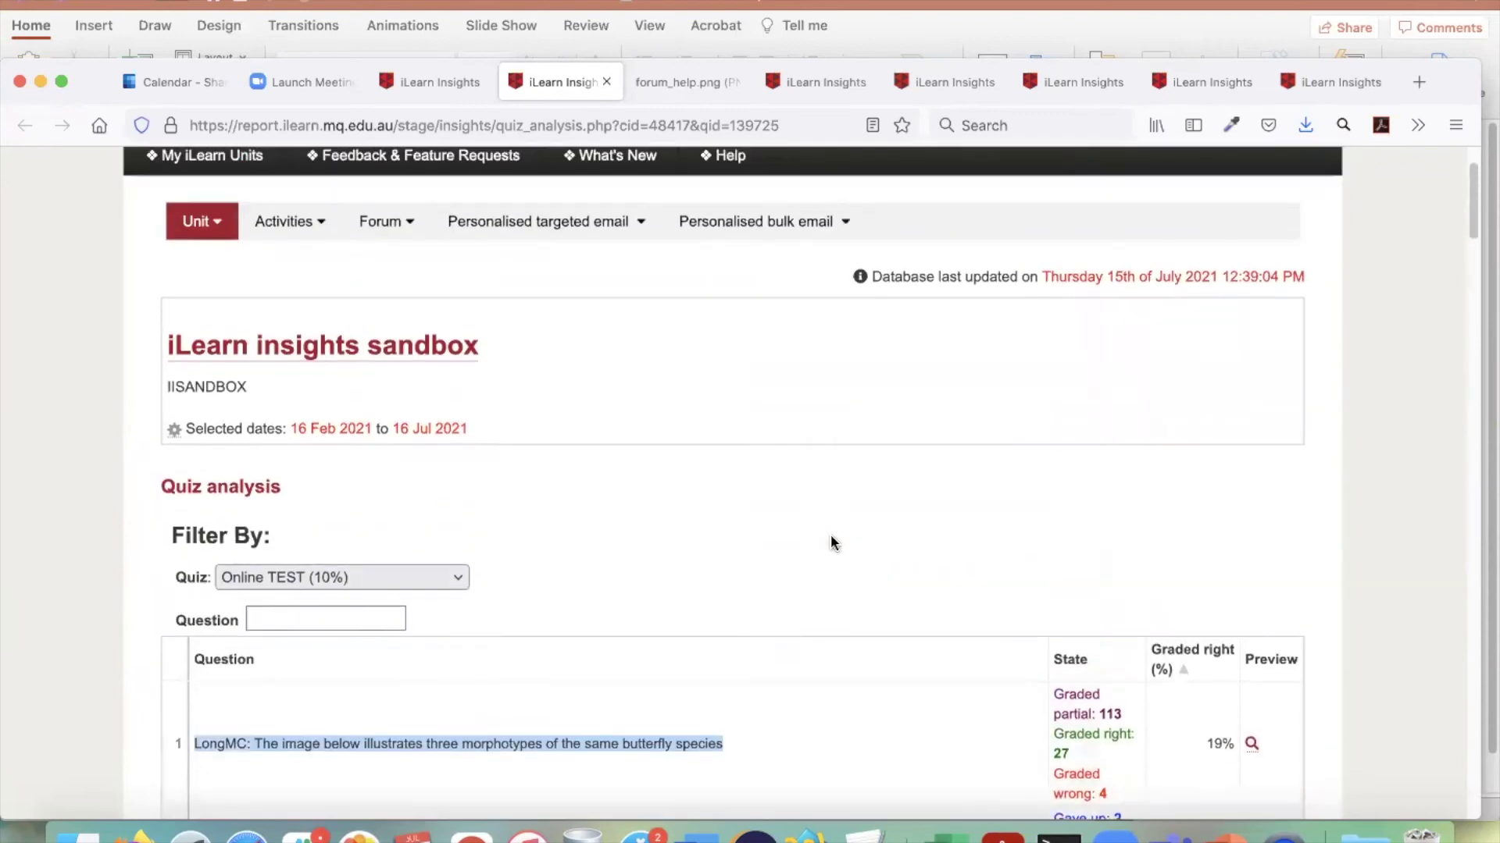
pyautogui.scroll(2, 831, 535)
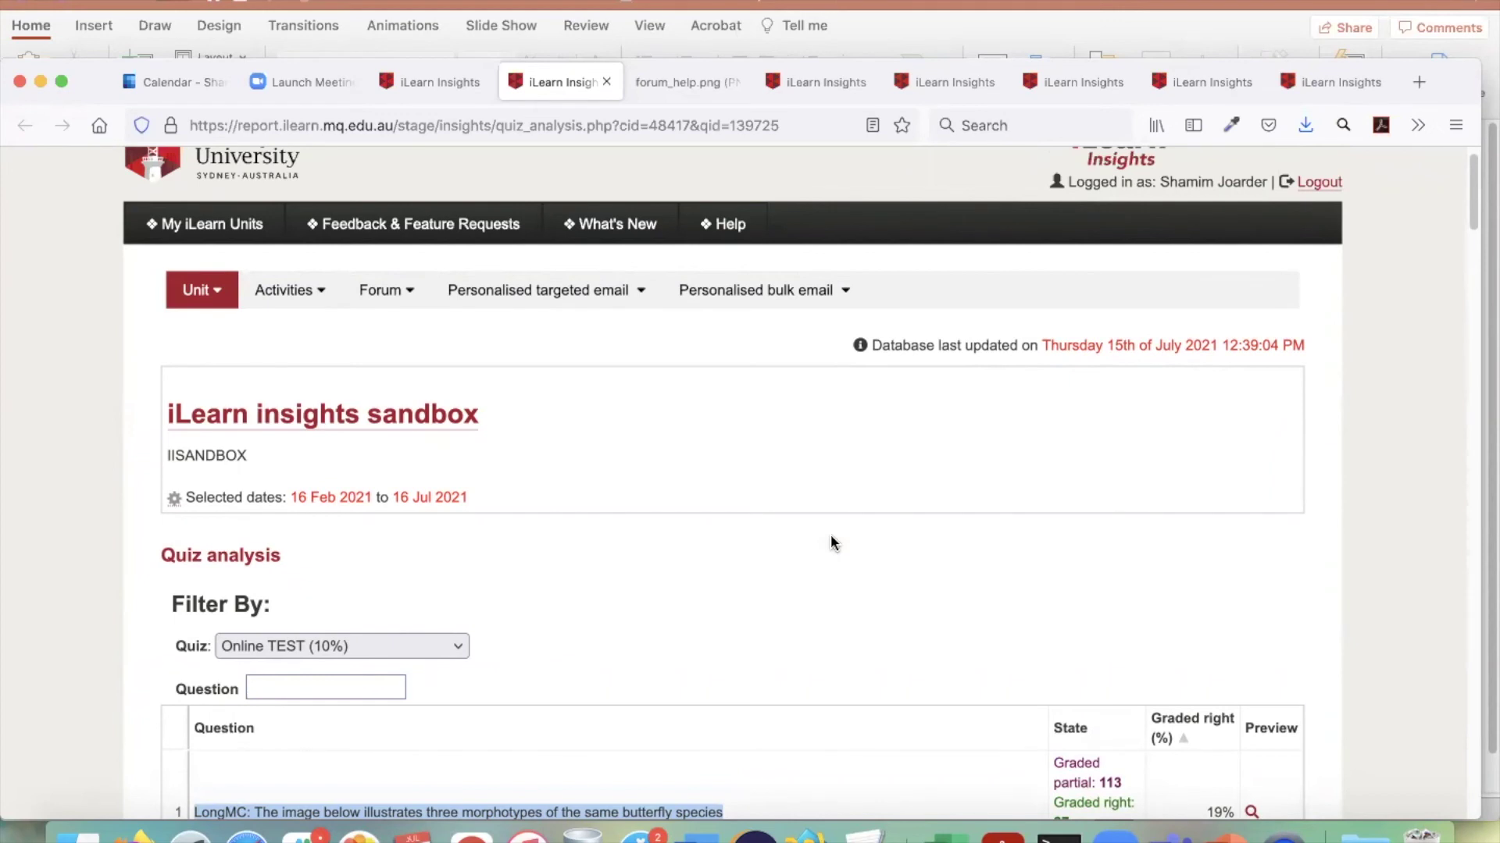
# - Close the quiz analysis and forum_help.png pages and return to the activity details page
pyautogui.click(606, 83)
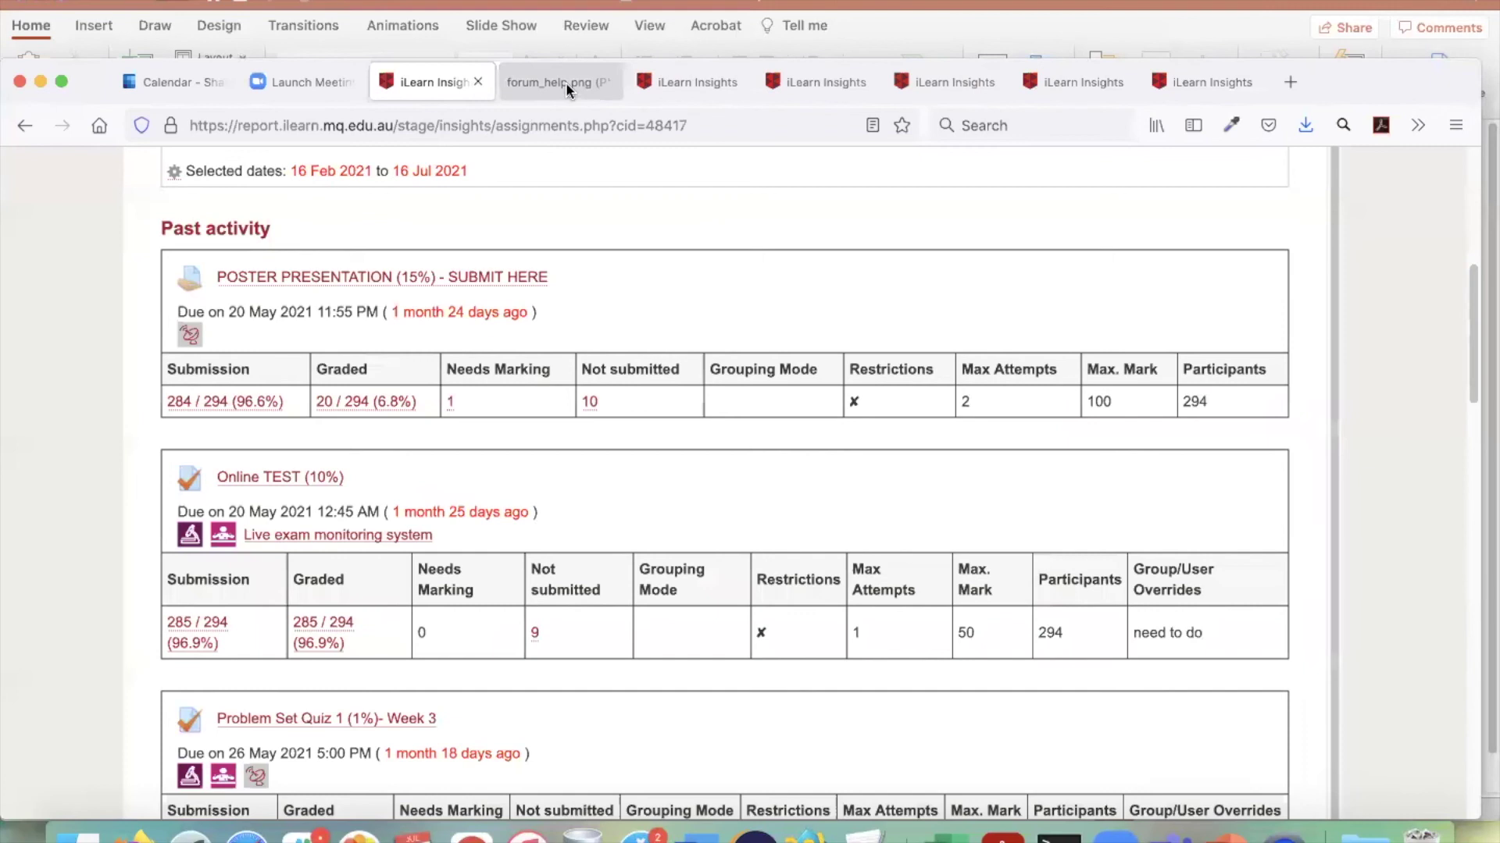
pyautogui.click(565, 82)
pyautogui.click(606, 82)
pyautogui.click(449, 82)
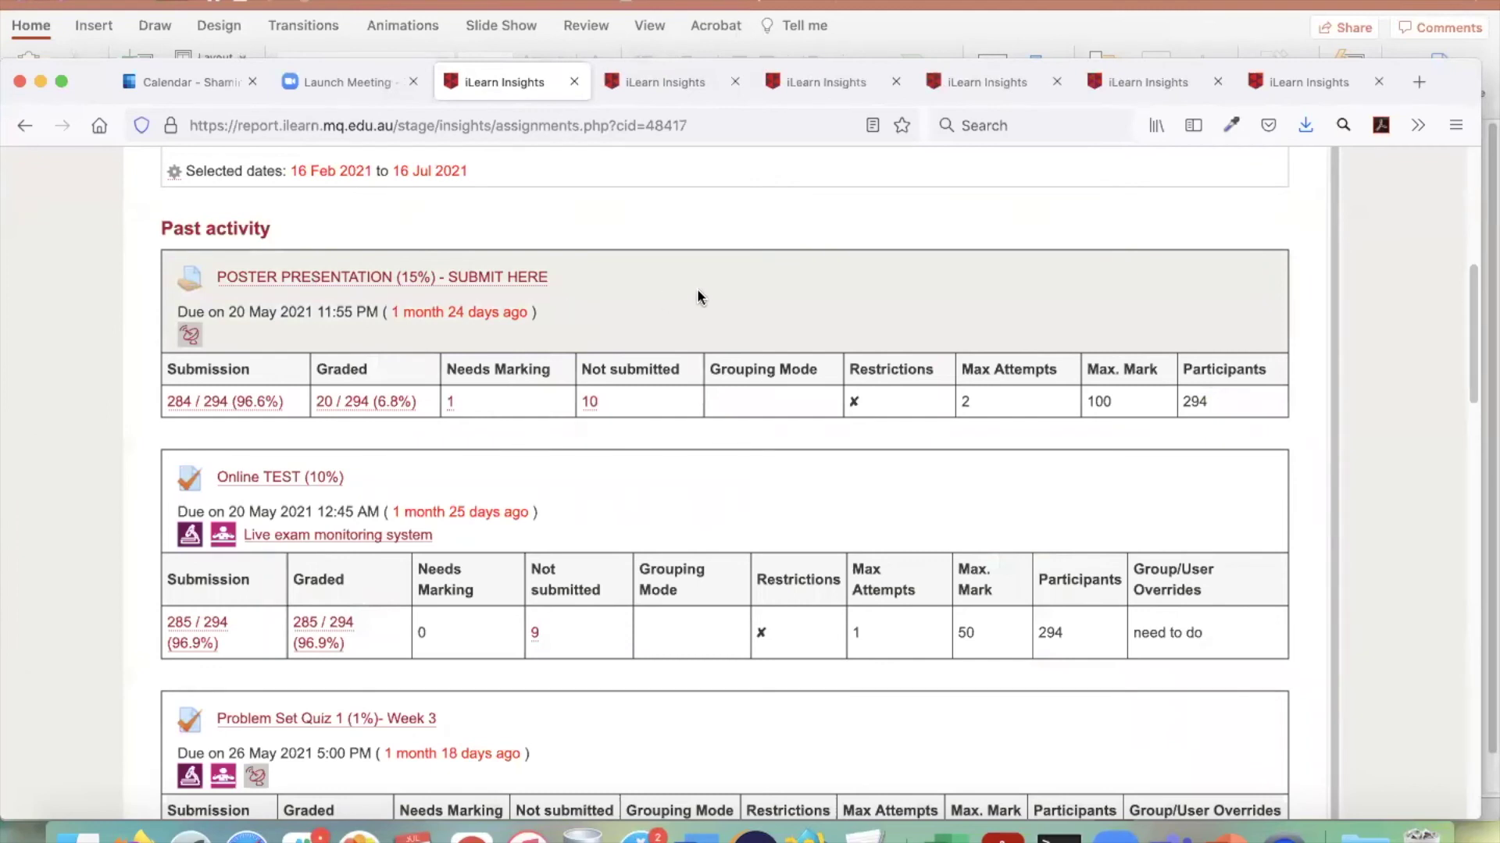
# - Open the unit's Echo360 video view report
pyautogui.scroll(1, 735, 275)
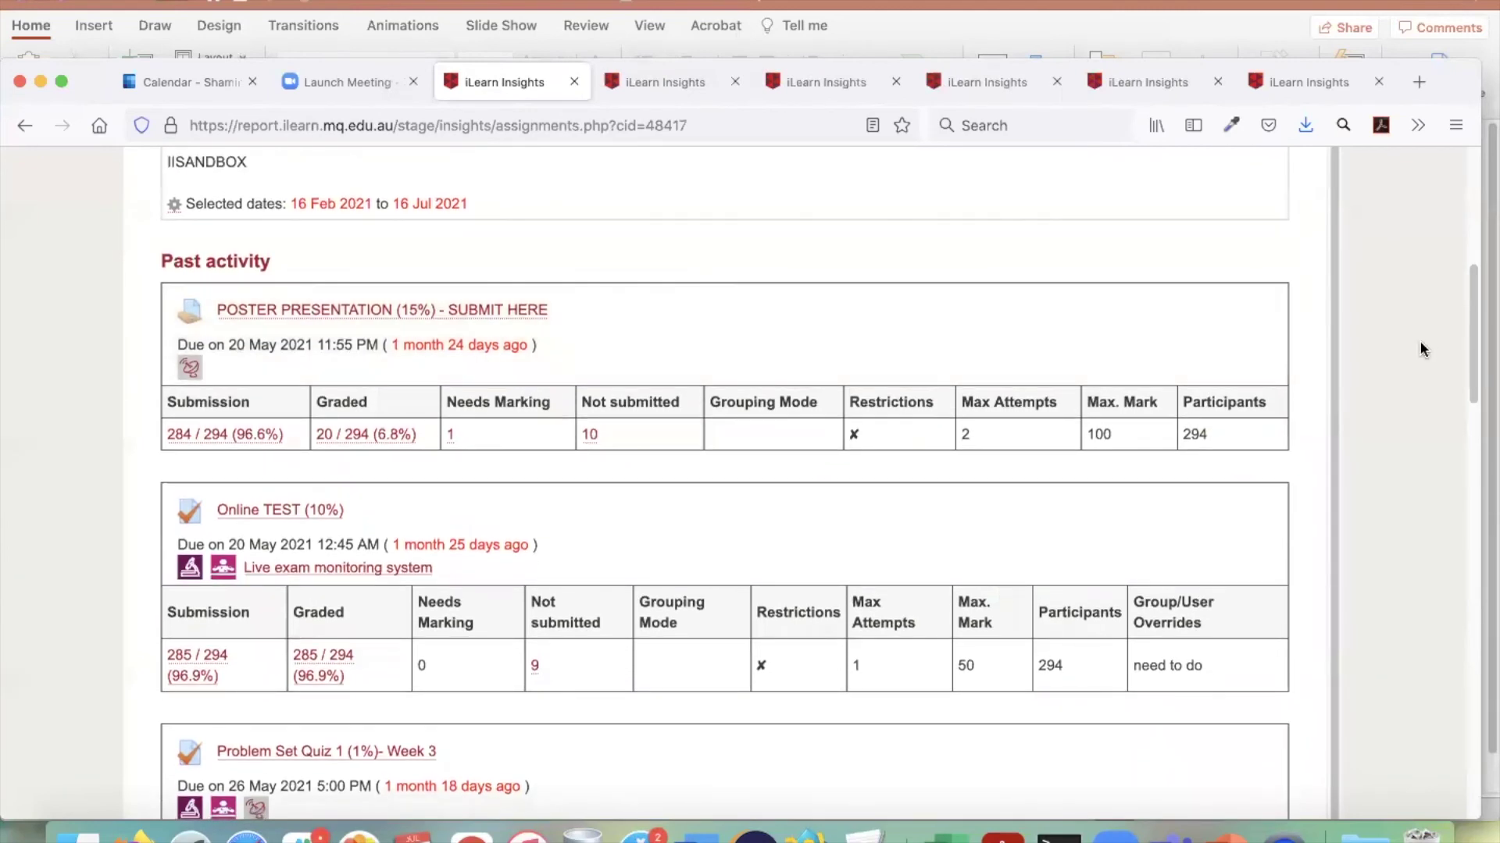
pyautogui.scroll(5, 1420, 349)
pyautogui.moveTo(209, 346)
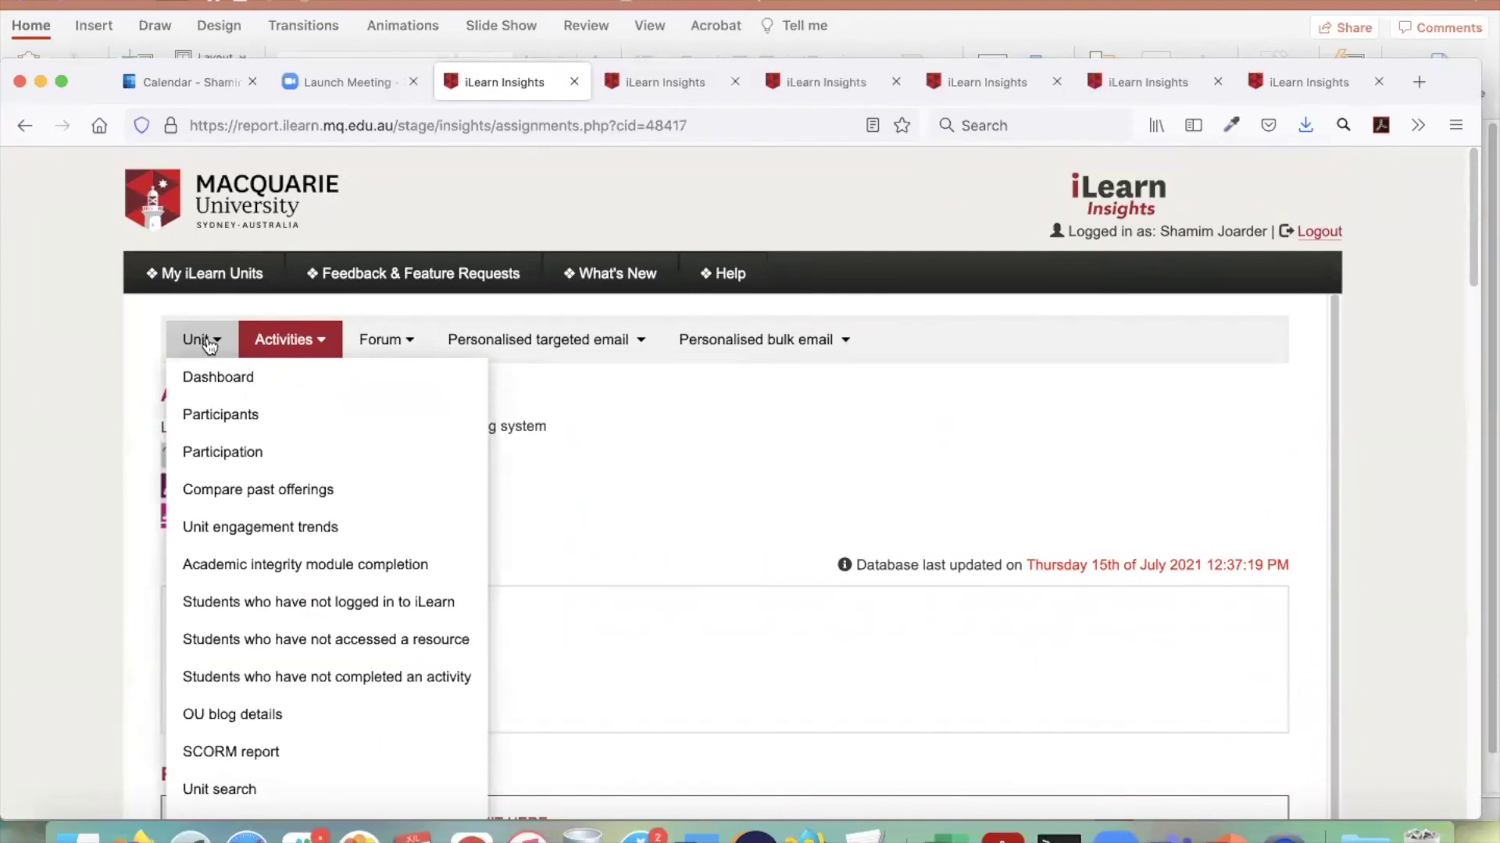
pyautogui.scroll(-2, 95, 355)
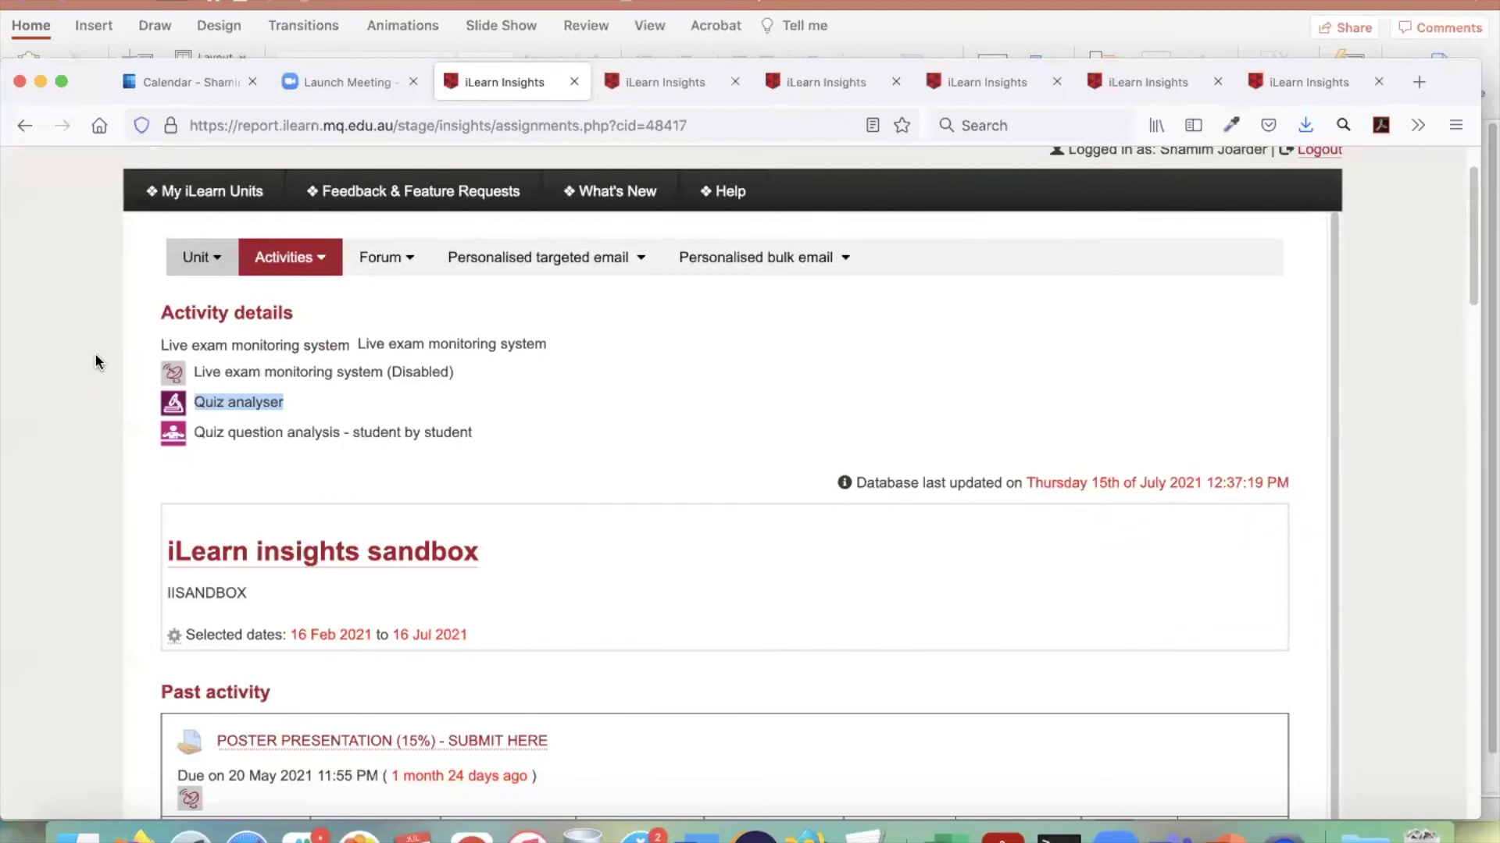
pyautogui.click(200, 258)
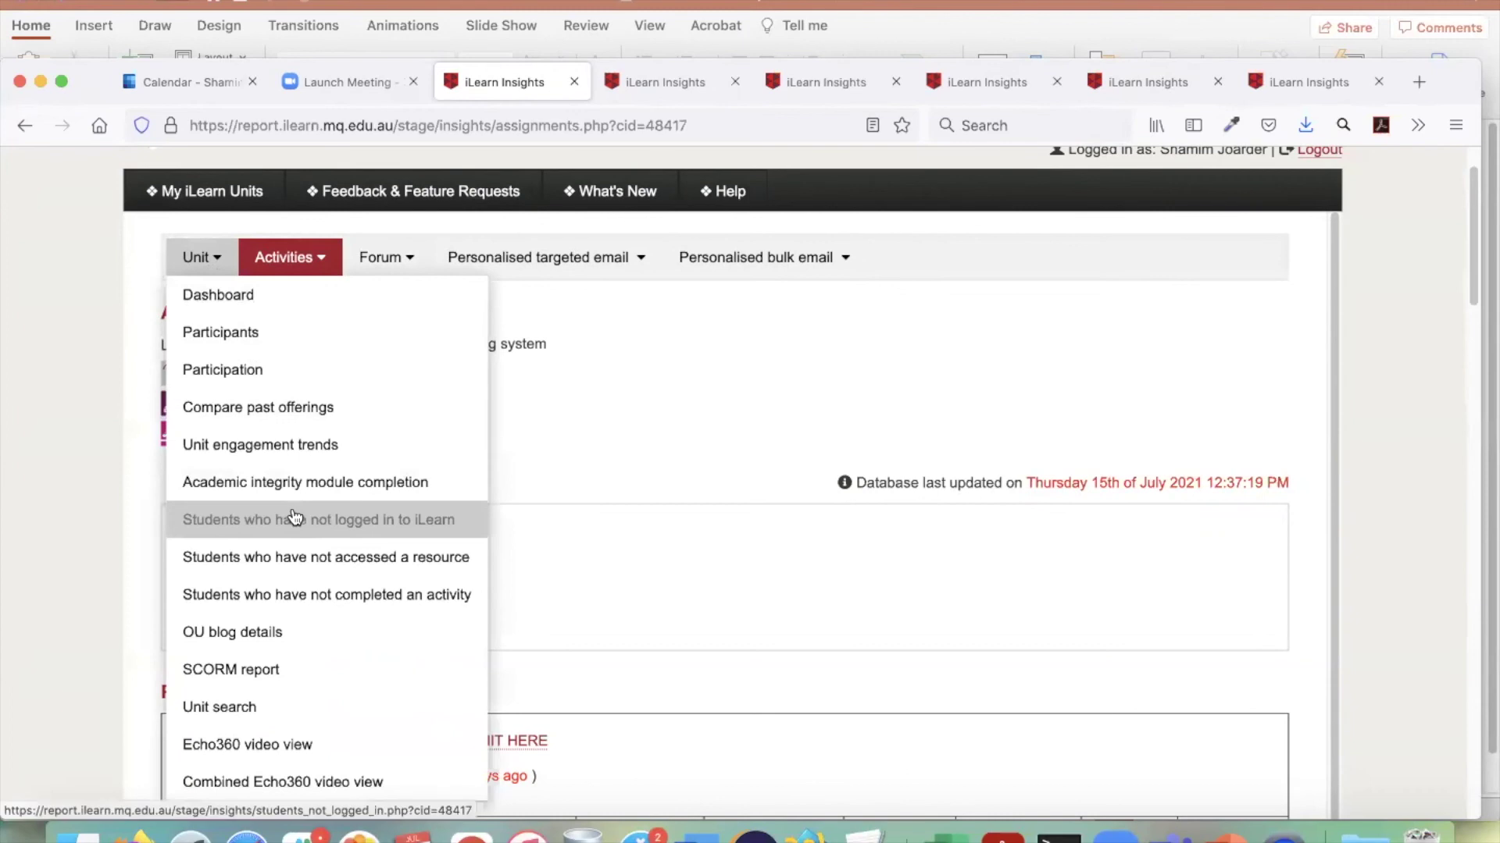
pyautogui.scroll(-3, 310, 559)
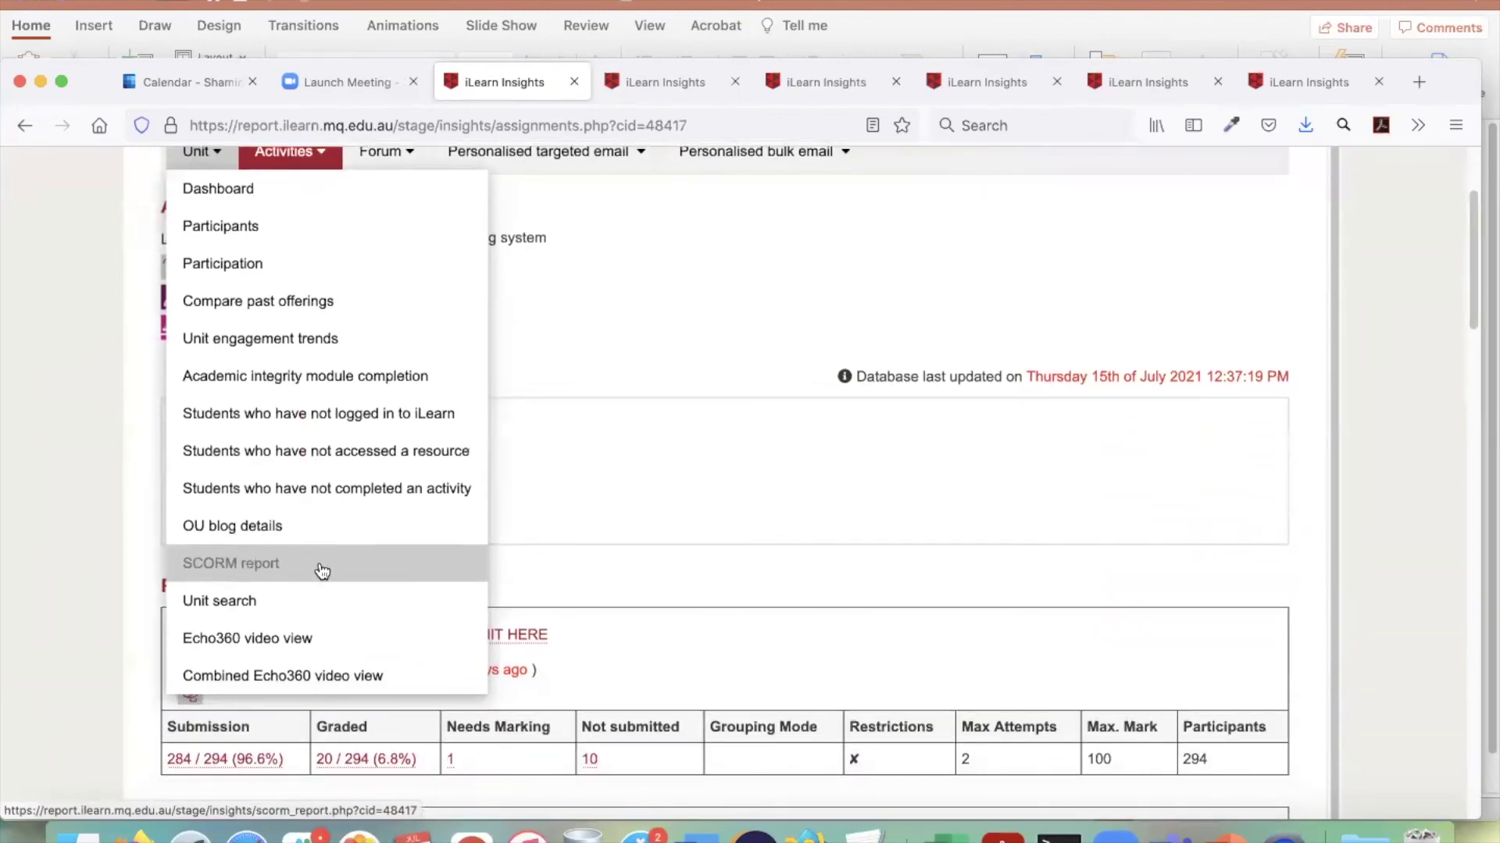
pyautogui.click(365, 646)
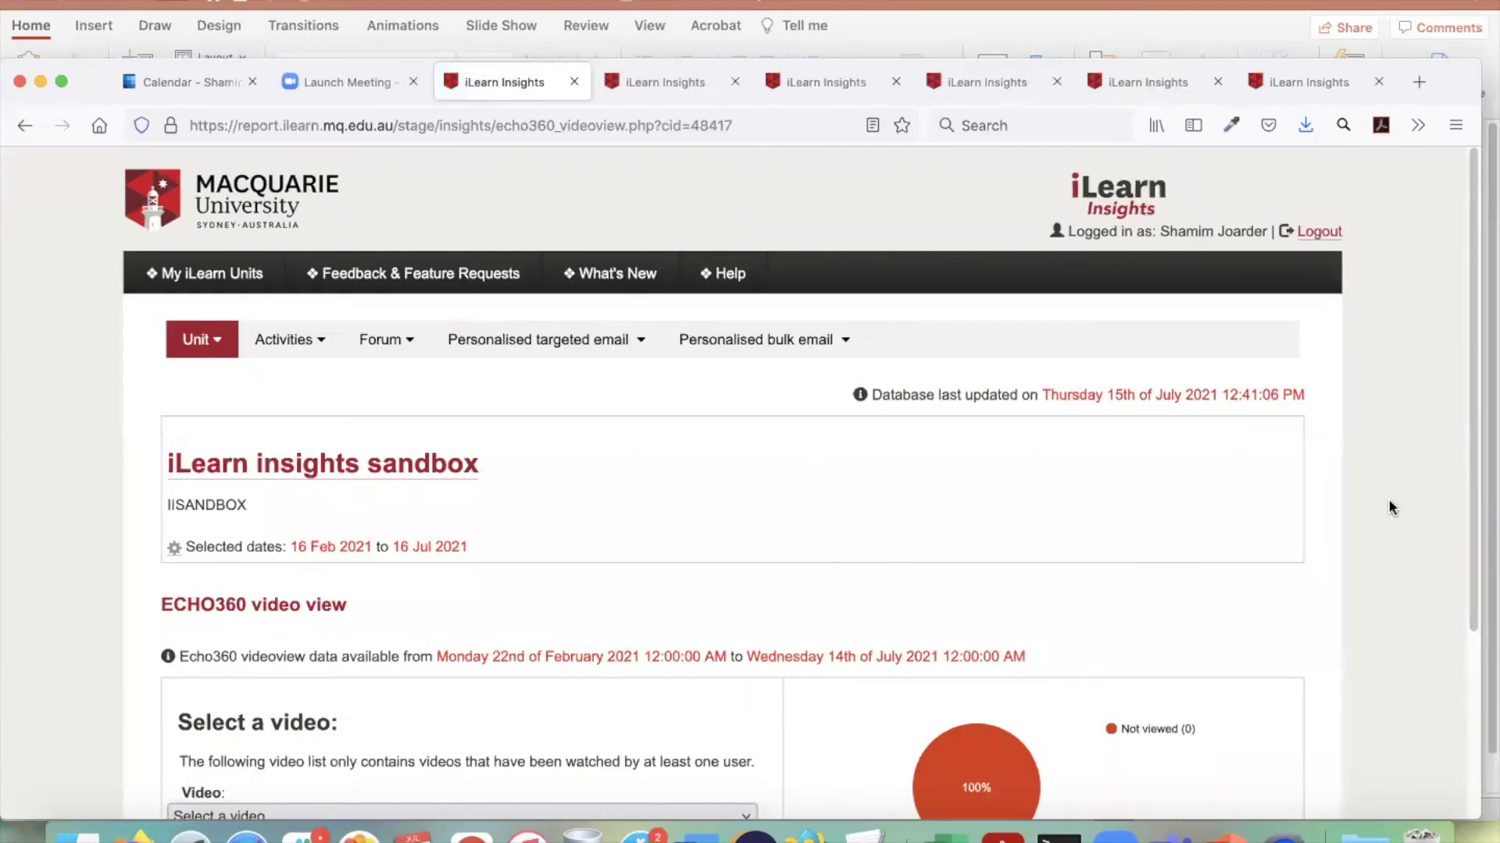
# - Choose the video "[Created on 10-05-2021] Lecture 22: Revision I_ PART B" for the Echo360 report
pyautogui.scroll(-5, 1388, 498)
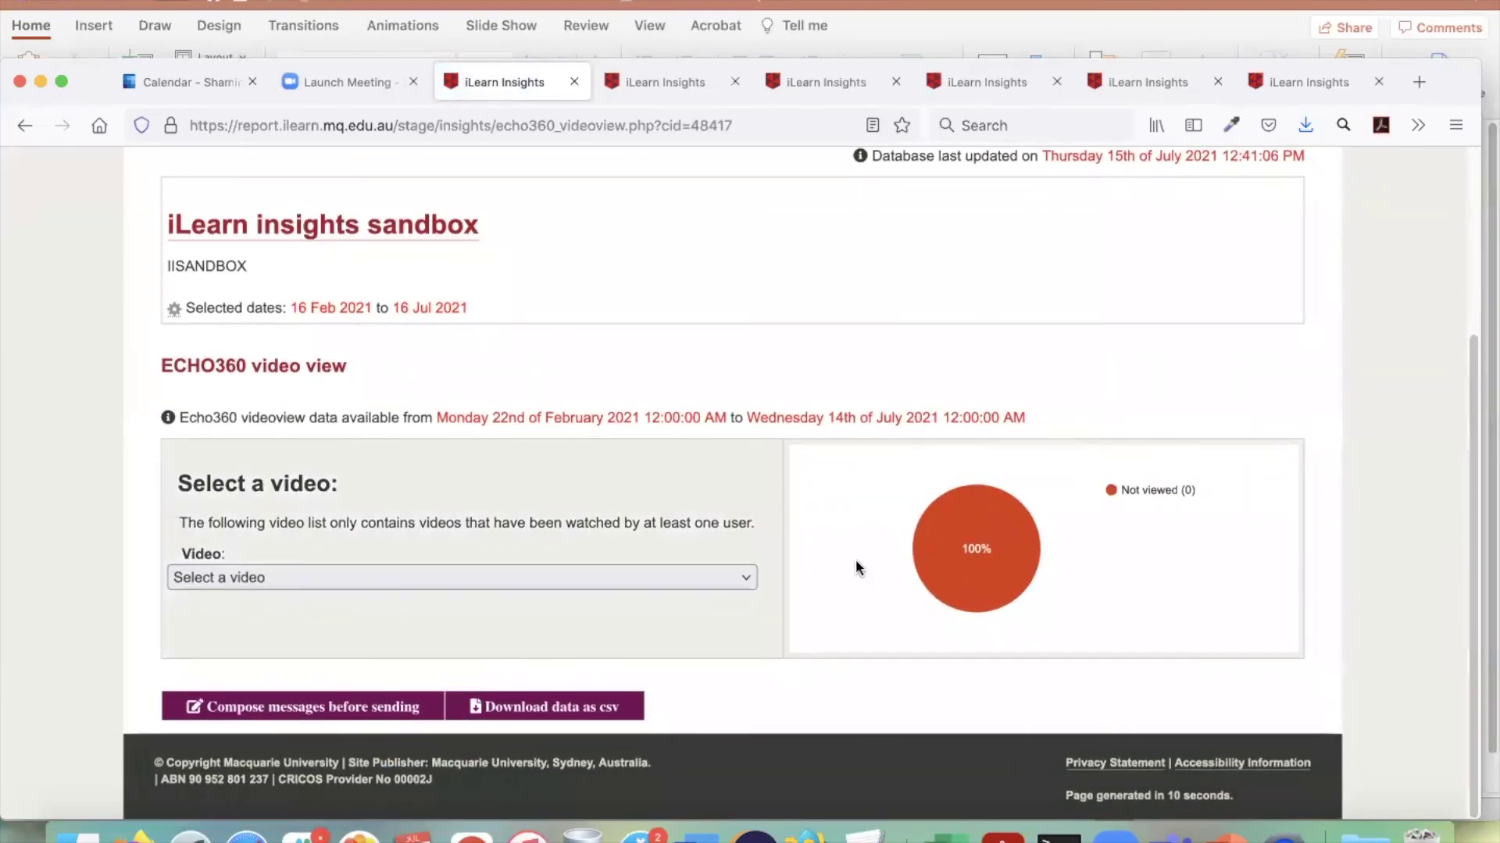
pyautogui.click(715, 578)
pyautogui.click(715, 578)
pyautogui.click(715, 578)
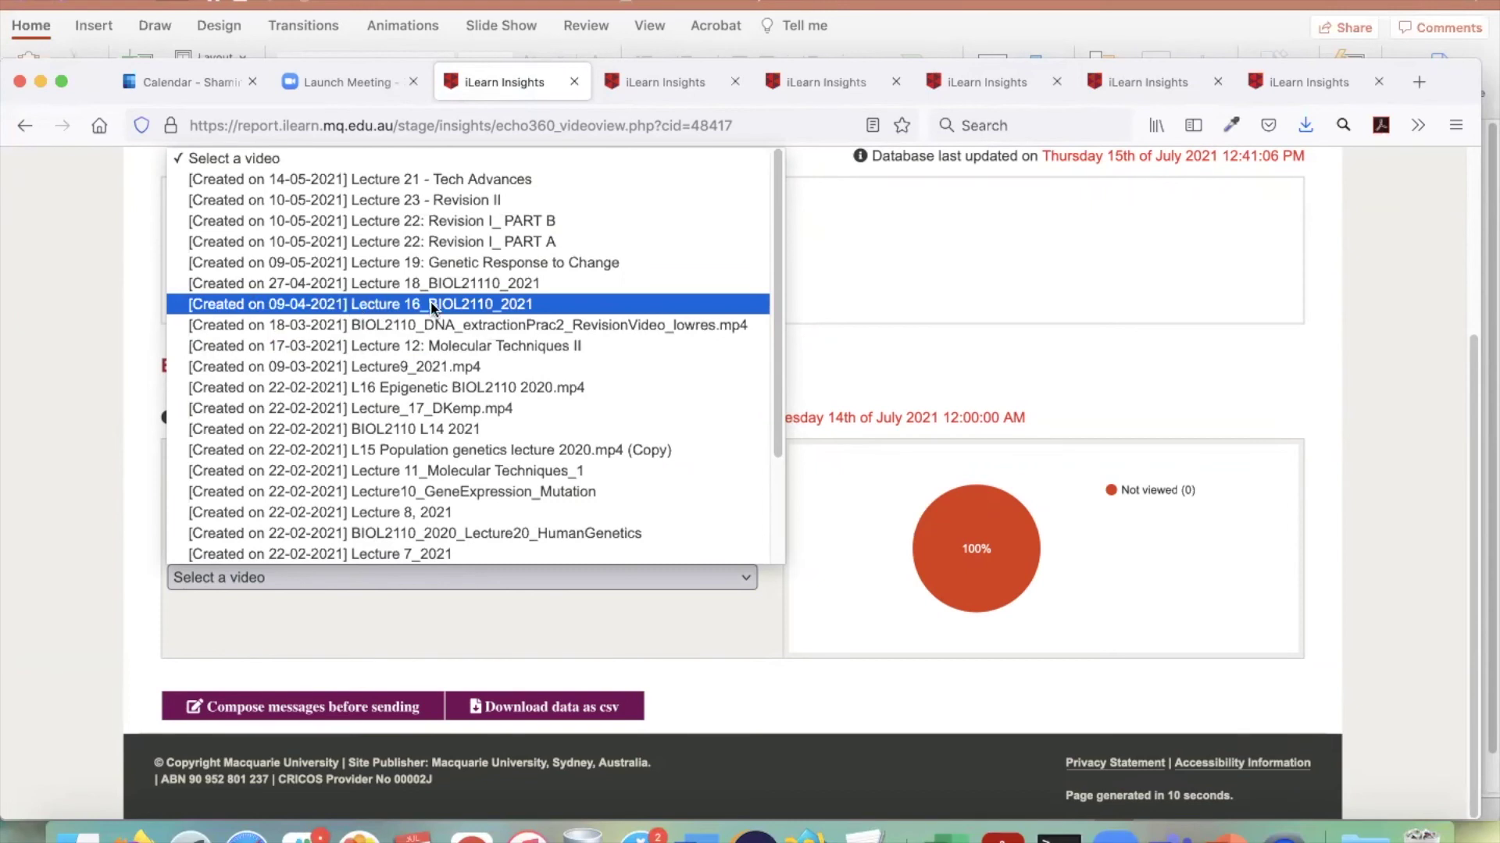
pyautogui.scroll(-1, 430, 309)
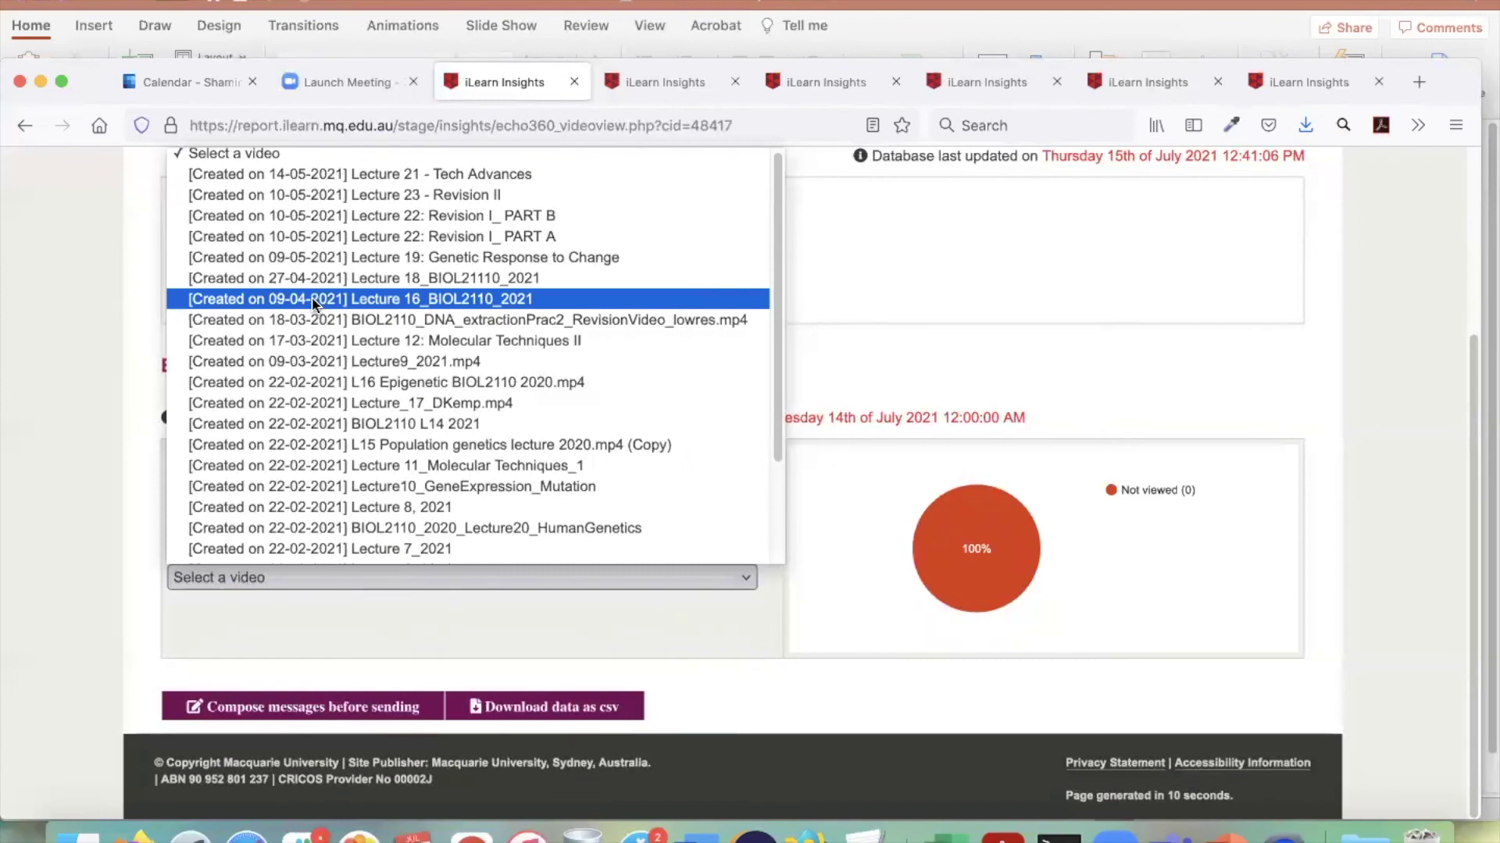
pyautogui.click(513, 218)
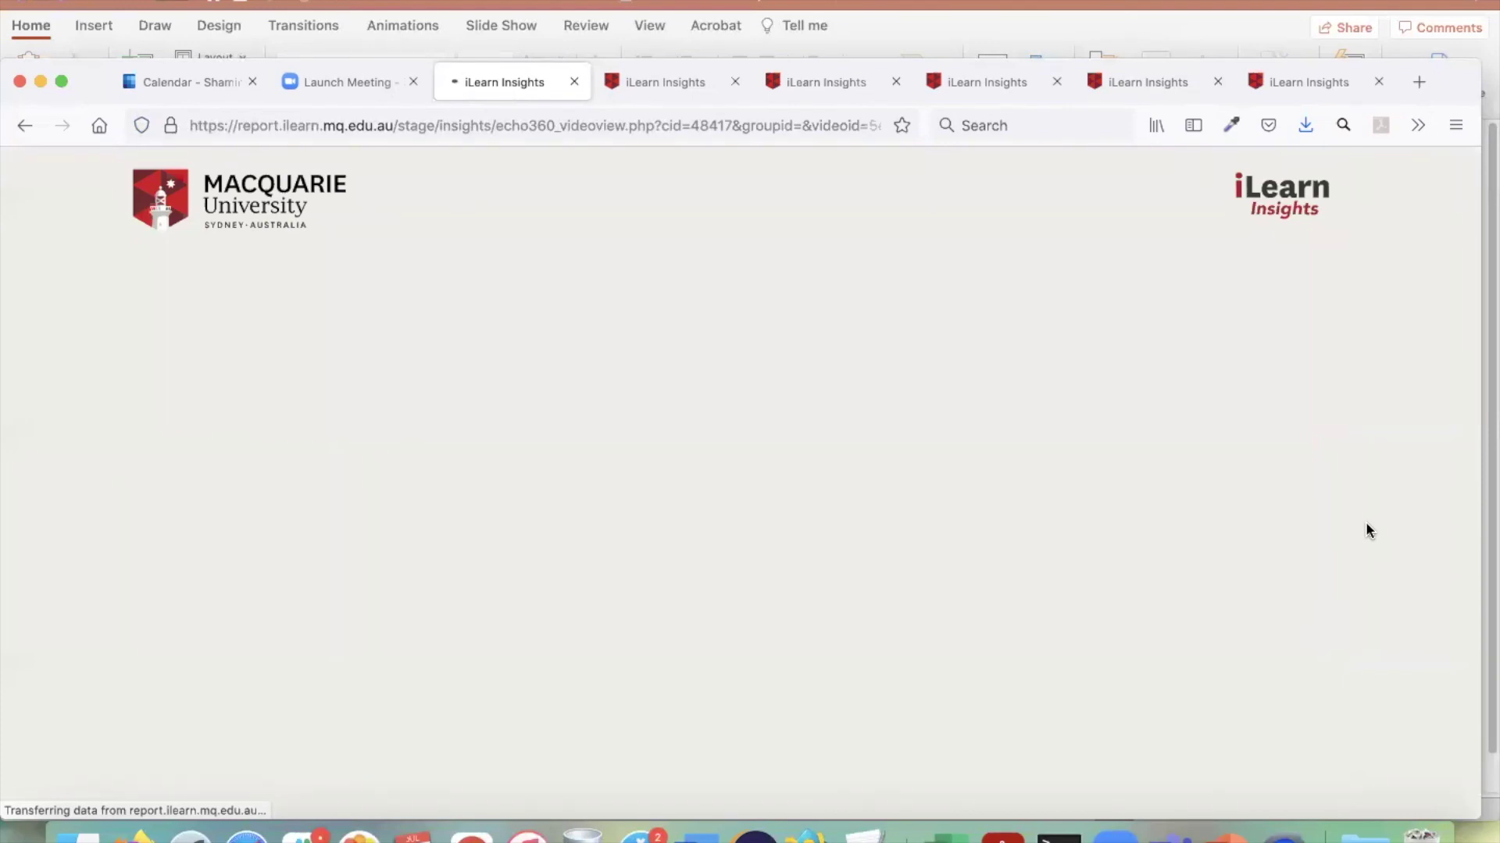
# - Highlight the total download figure for the selected Lecture 22 video
pyautogui.scroll(-5, 1370, 521)
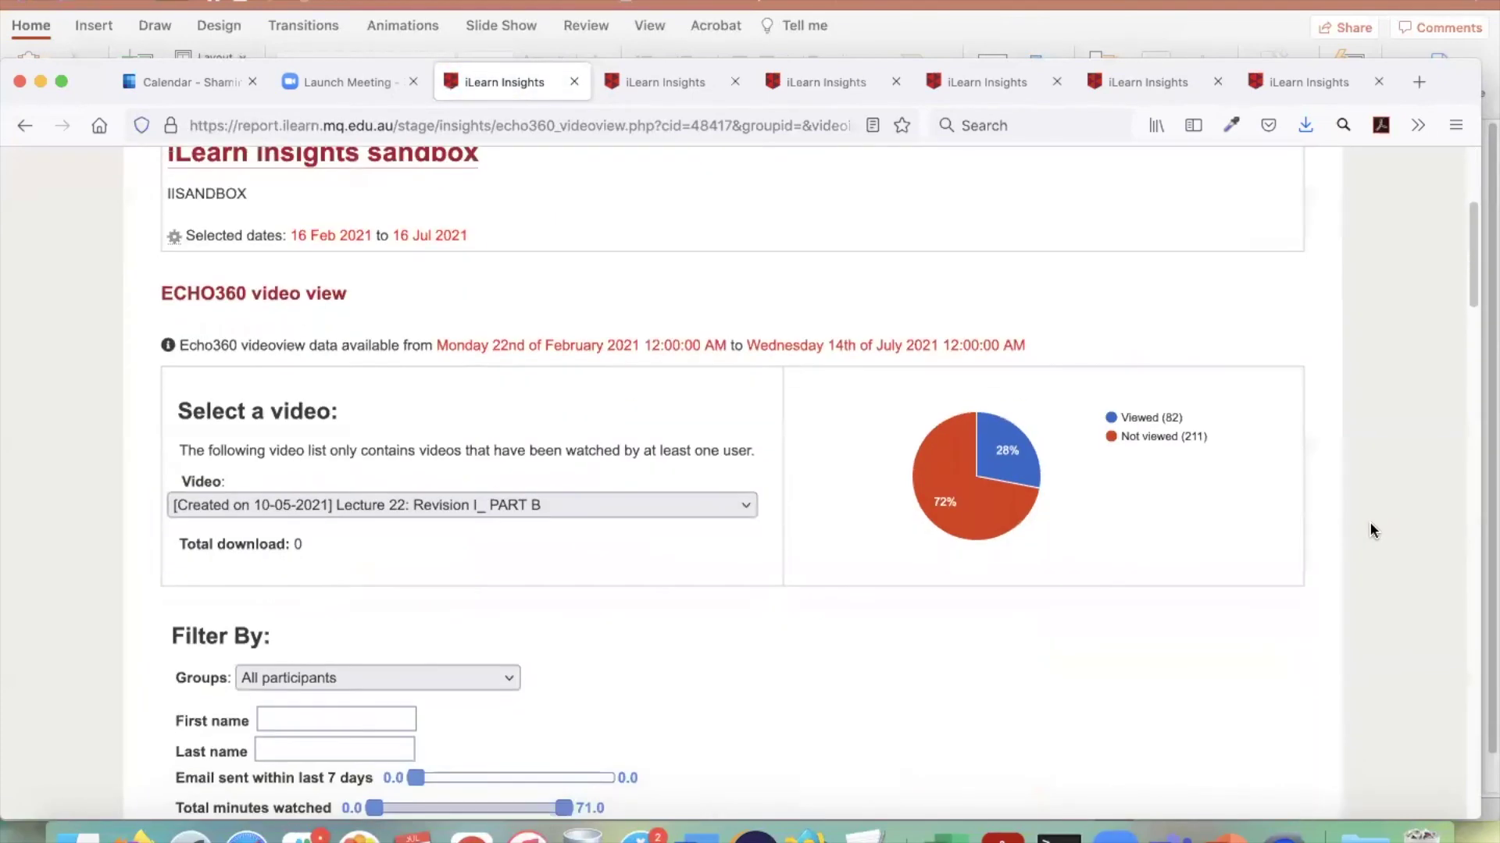
pyautogui.scroll(-1, 1370, 522)
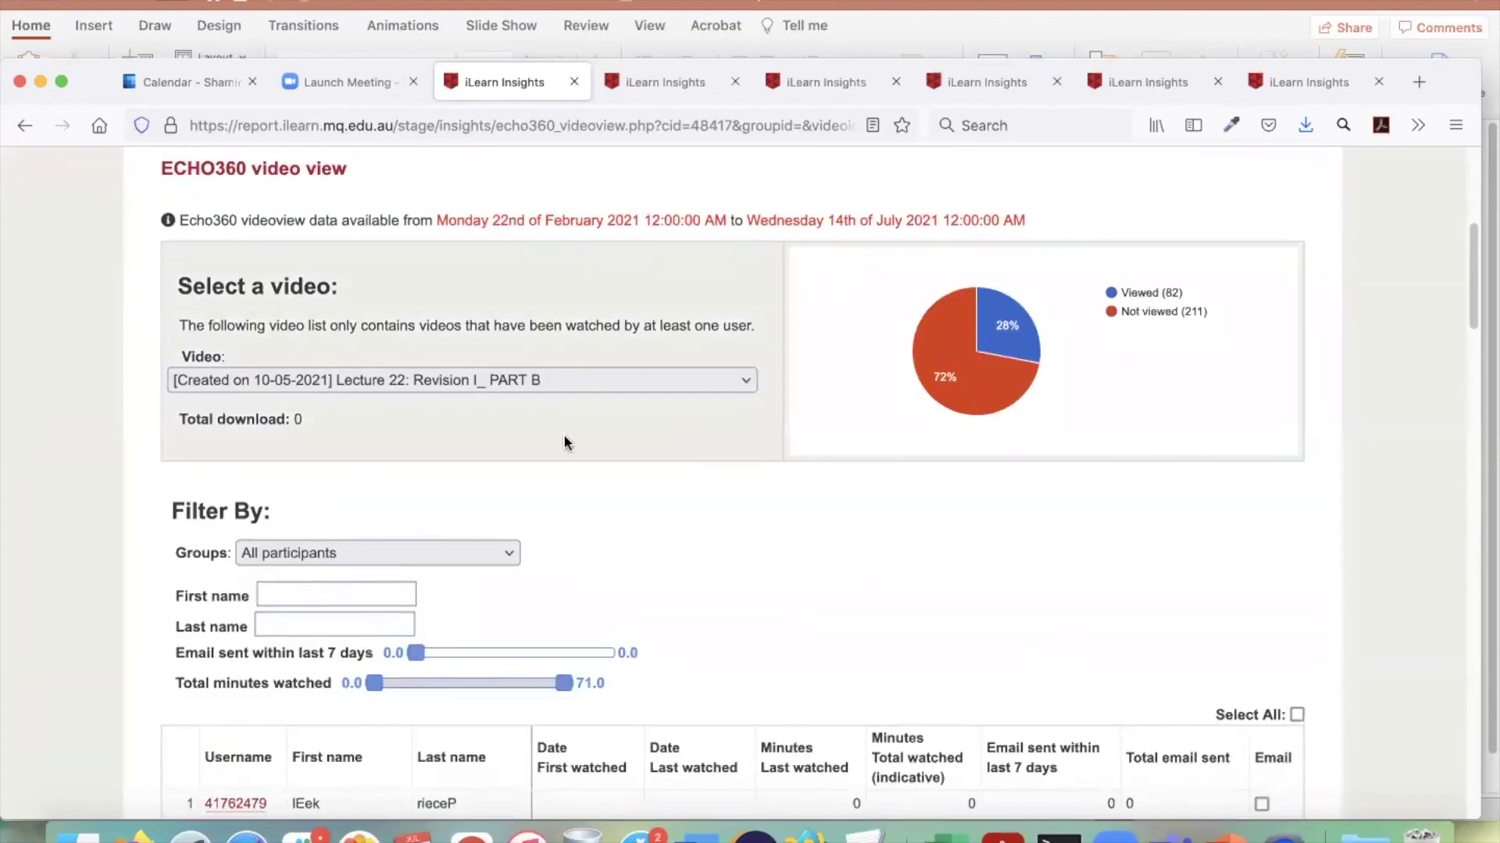
pyautogui.moveTo(173, 415); pyautogui.dragTo(302, 421)
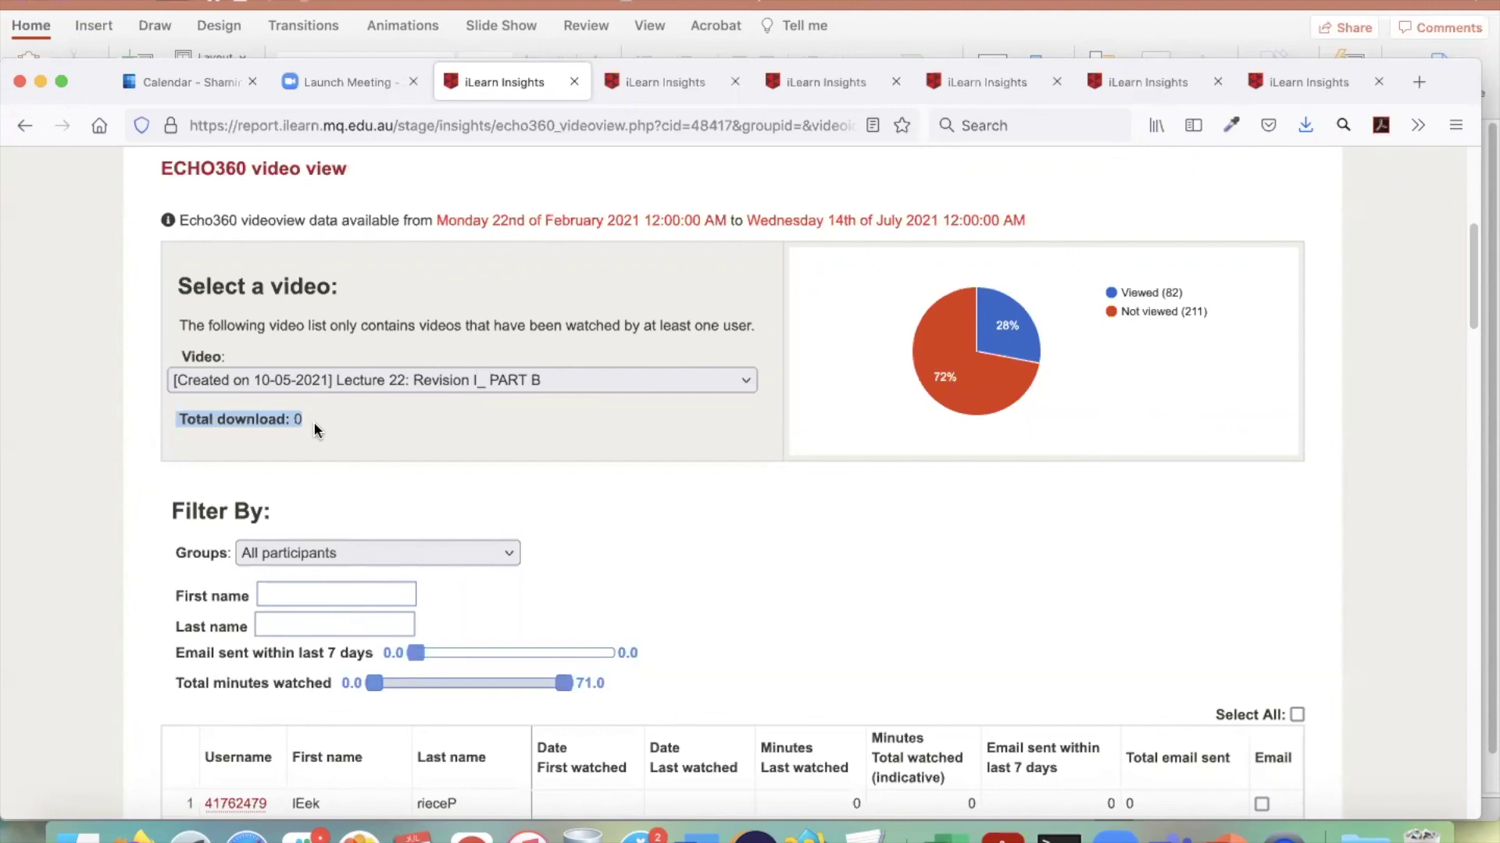
pyautogui.moveTo(326, 419); pyautogui.dragTo(178, 415)
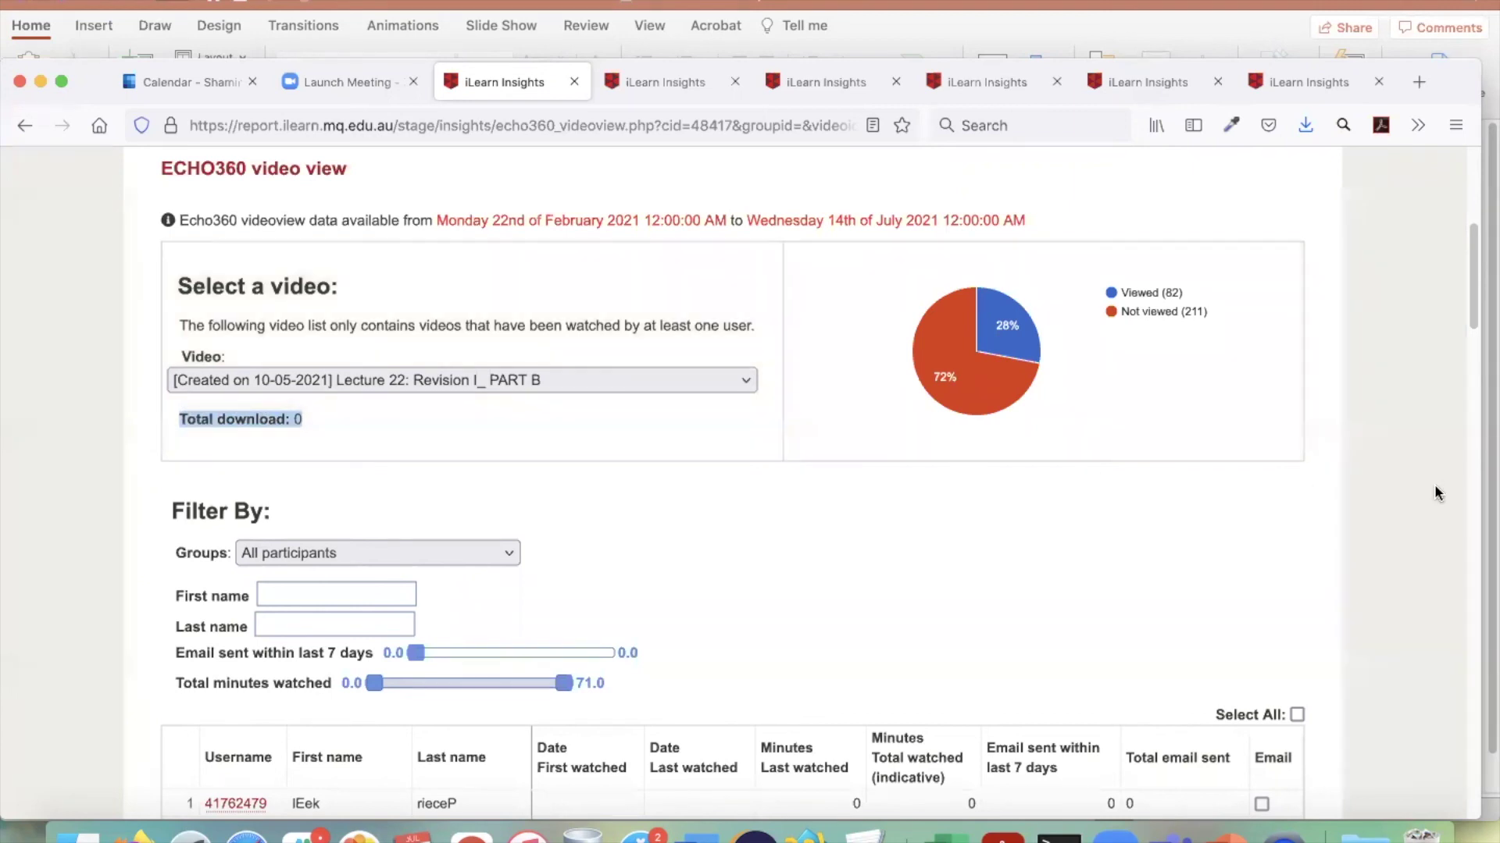
# - Sort the participants by total minutes watched in both directions, finishing in ascending order
pyautogui.scroll(-2, 1397, 500)
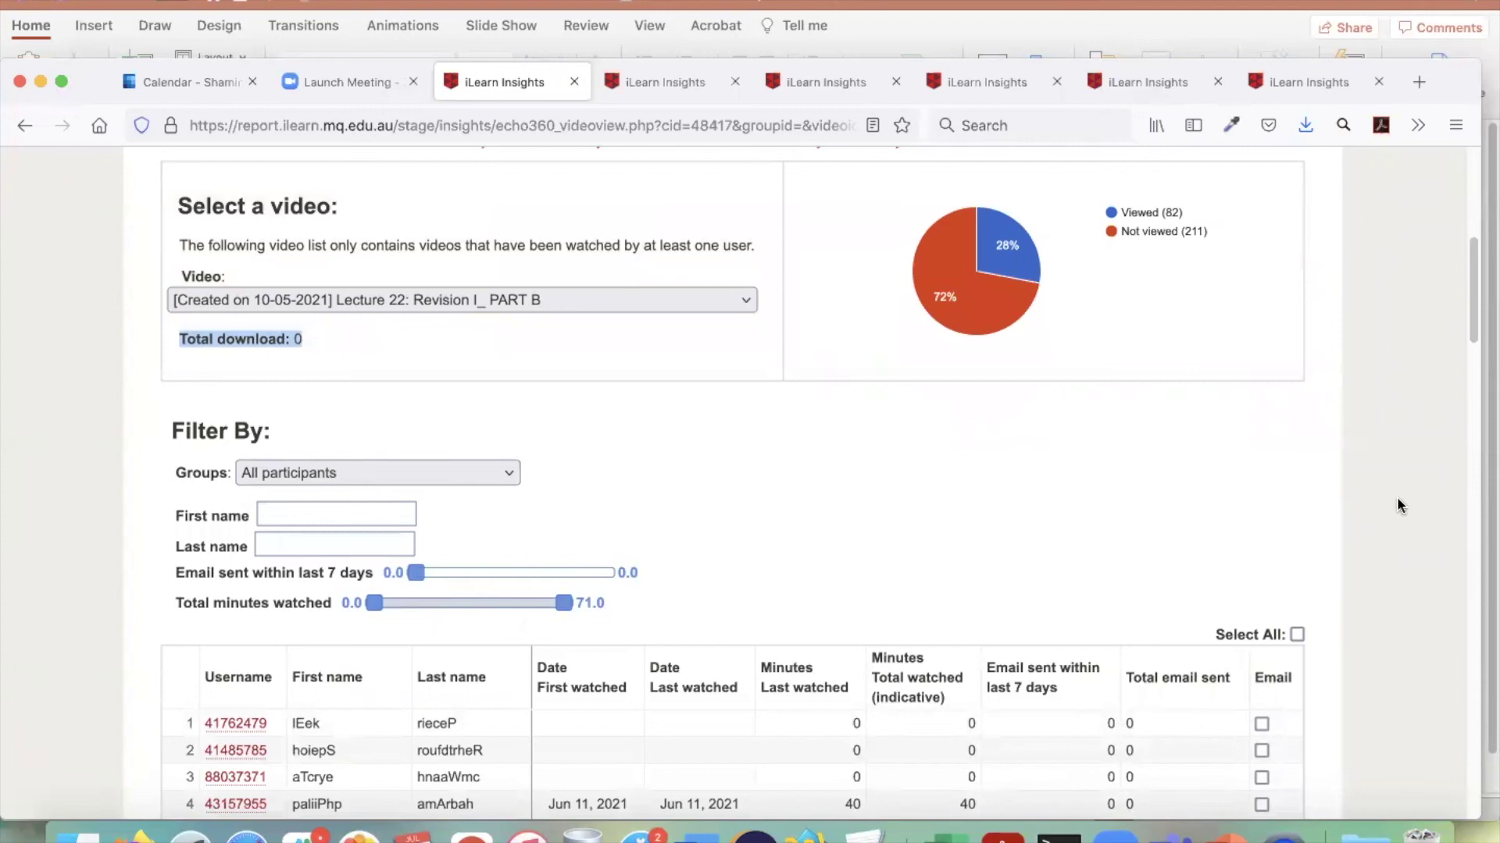
pyautogui.scroll(-6, 1398, 500)
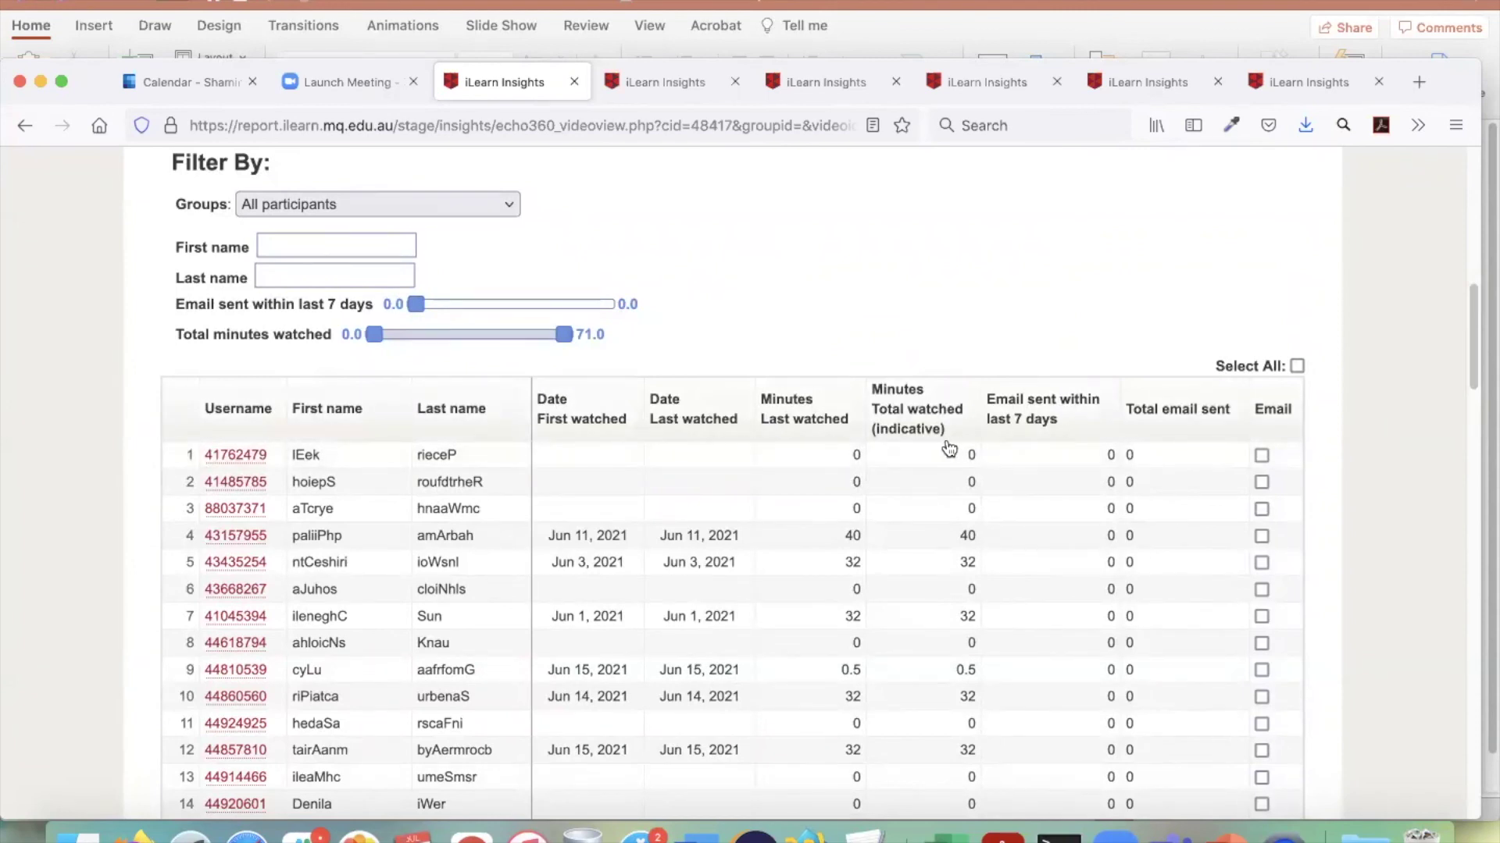
pyautogui.click(928, 426)
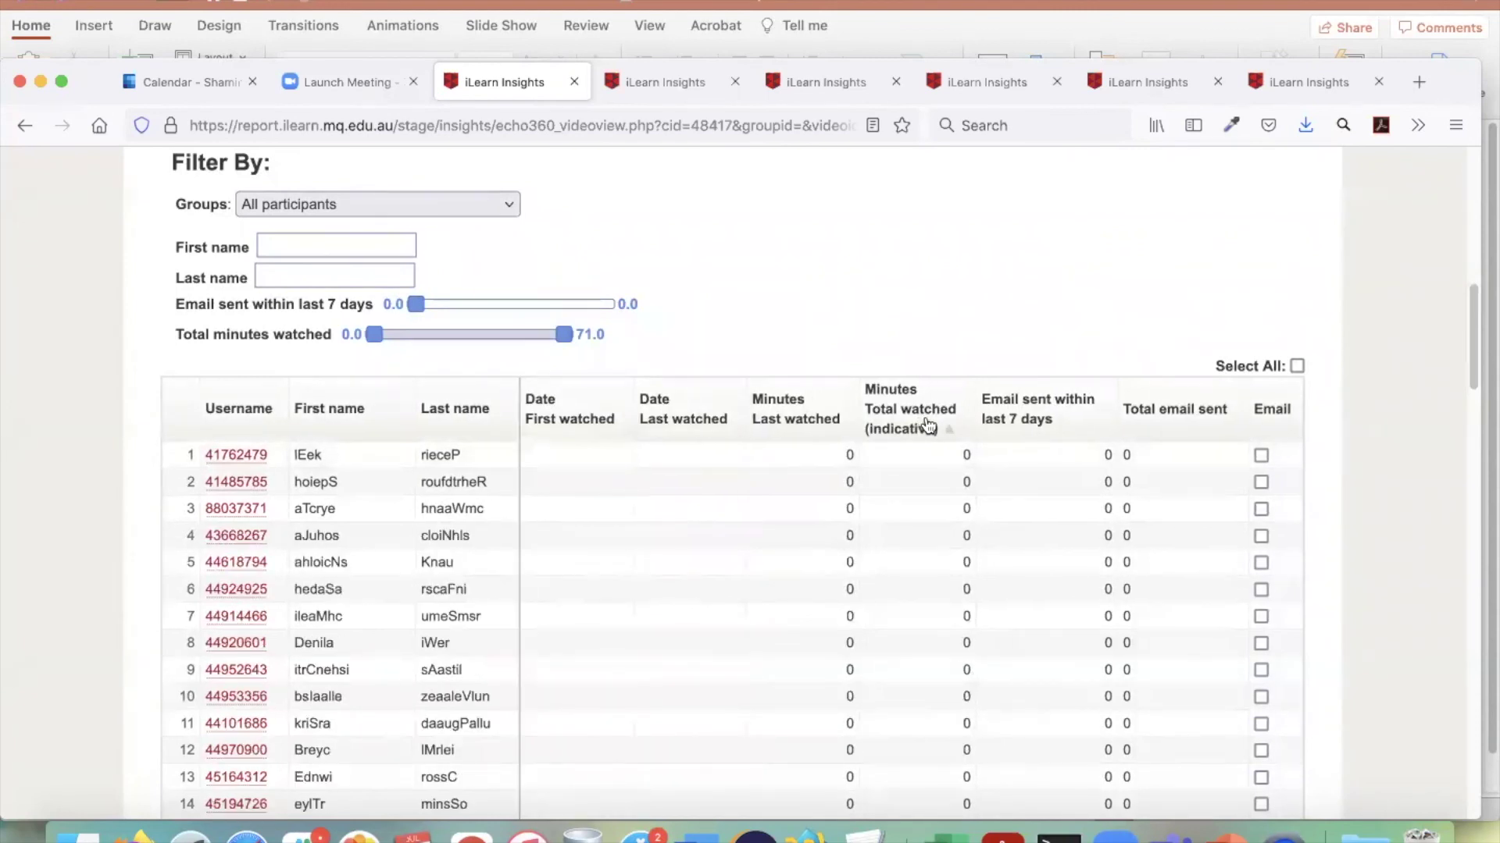
pyautogui.click(928, 426)
pyautogui.scroll(-3, 971, 509)
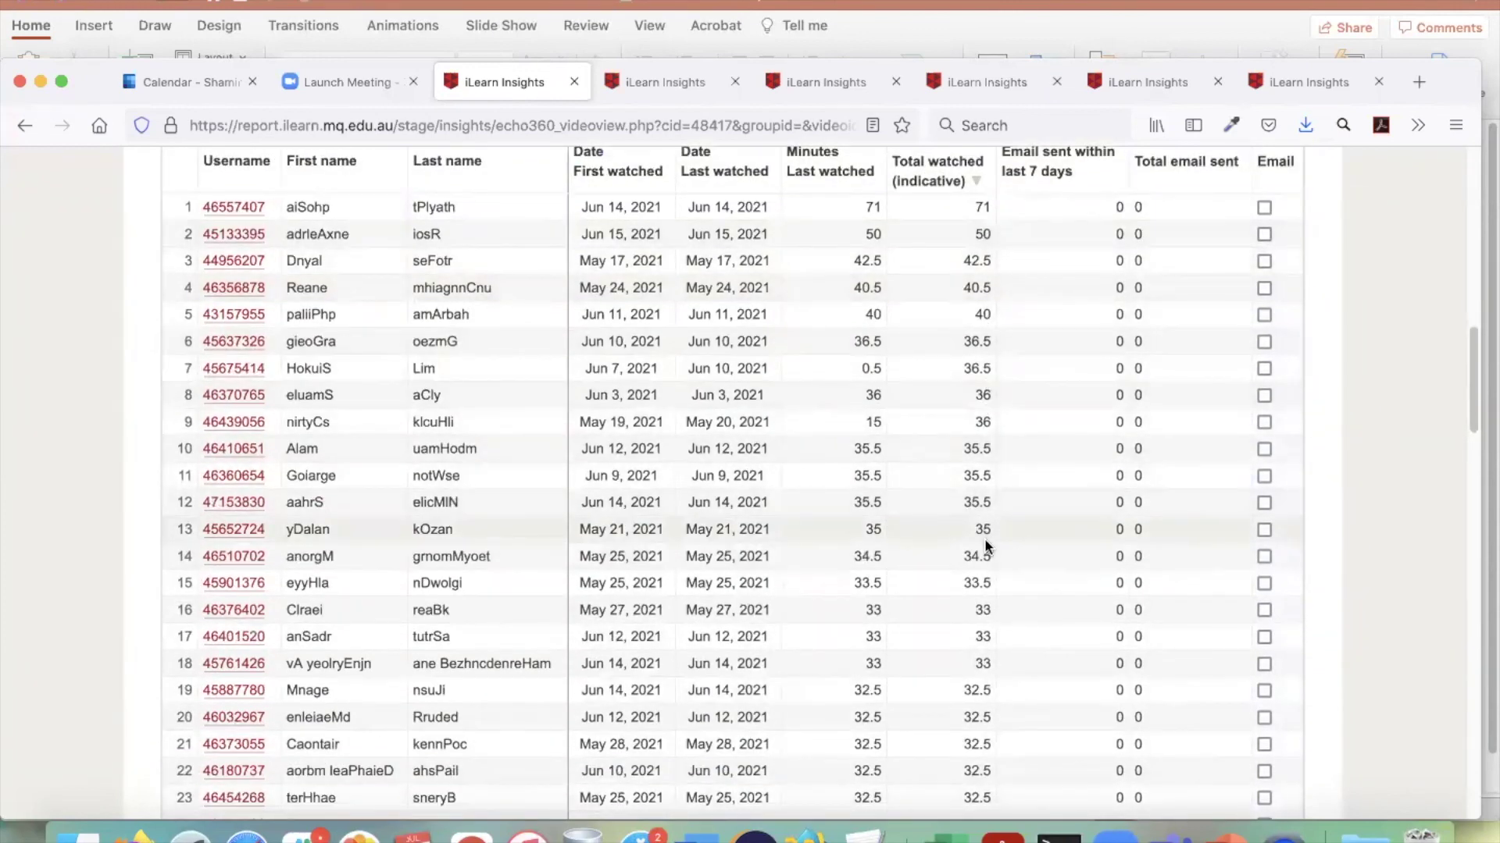
pyautogui.click(933, 170)
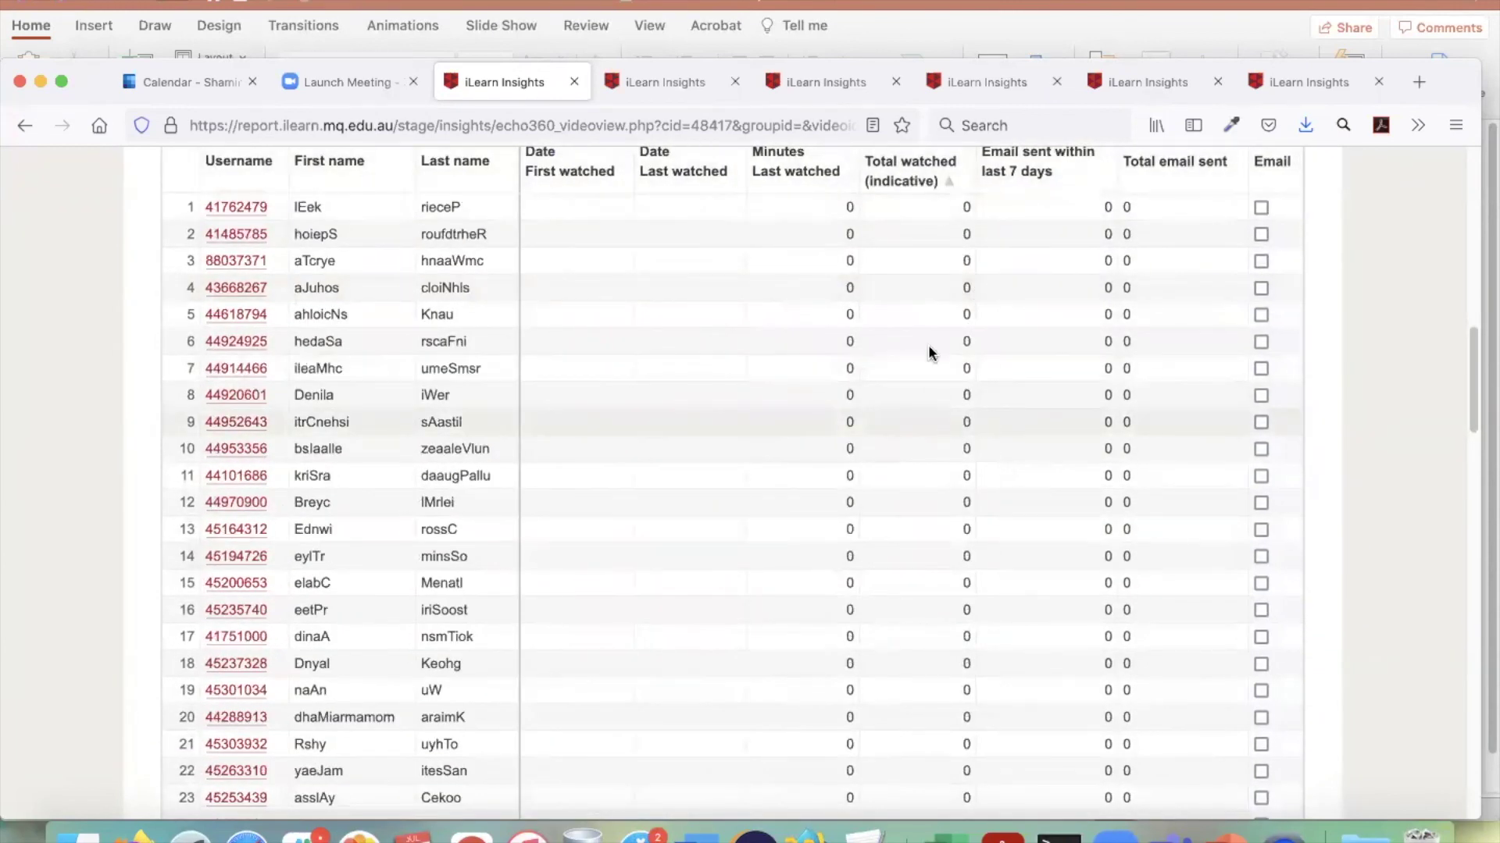
# - Look through the sorted participant list, its message composing and CSV download options, and the video and filter settings
pyautogui.scroll(-12, 950, 382)
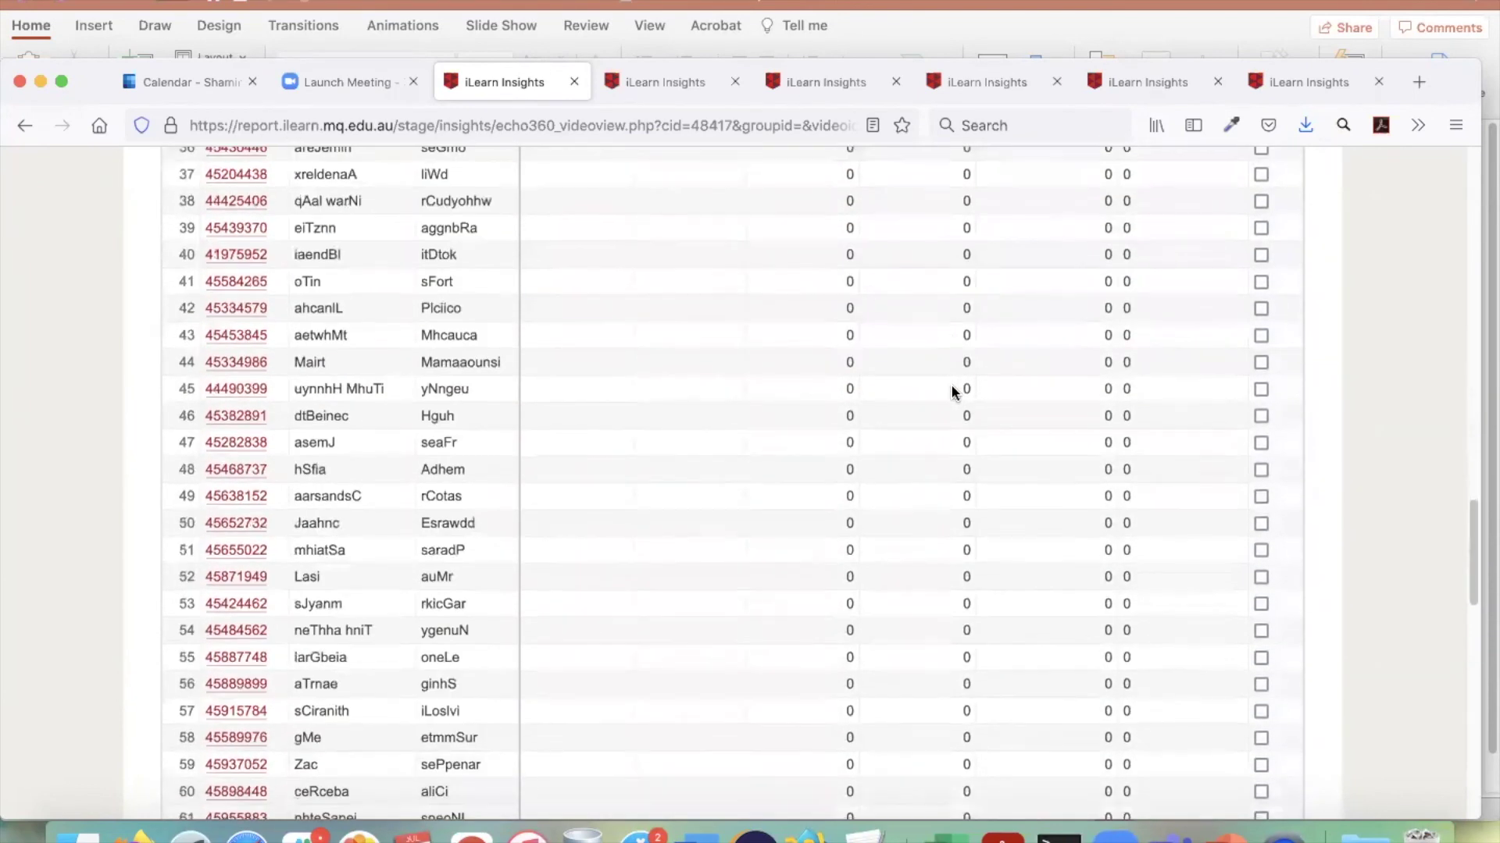
pyautogui.scroll(-15, 953, 384)
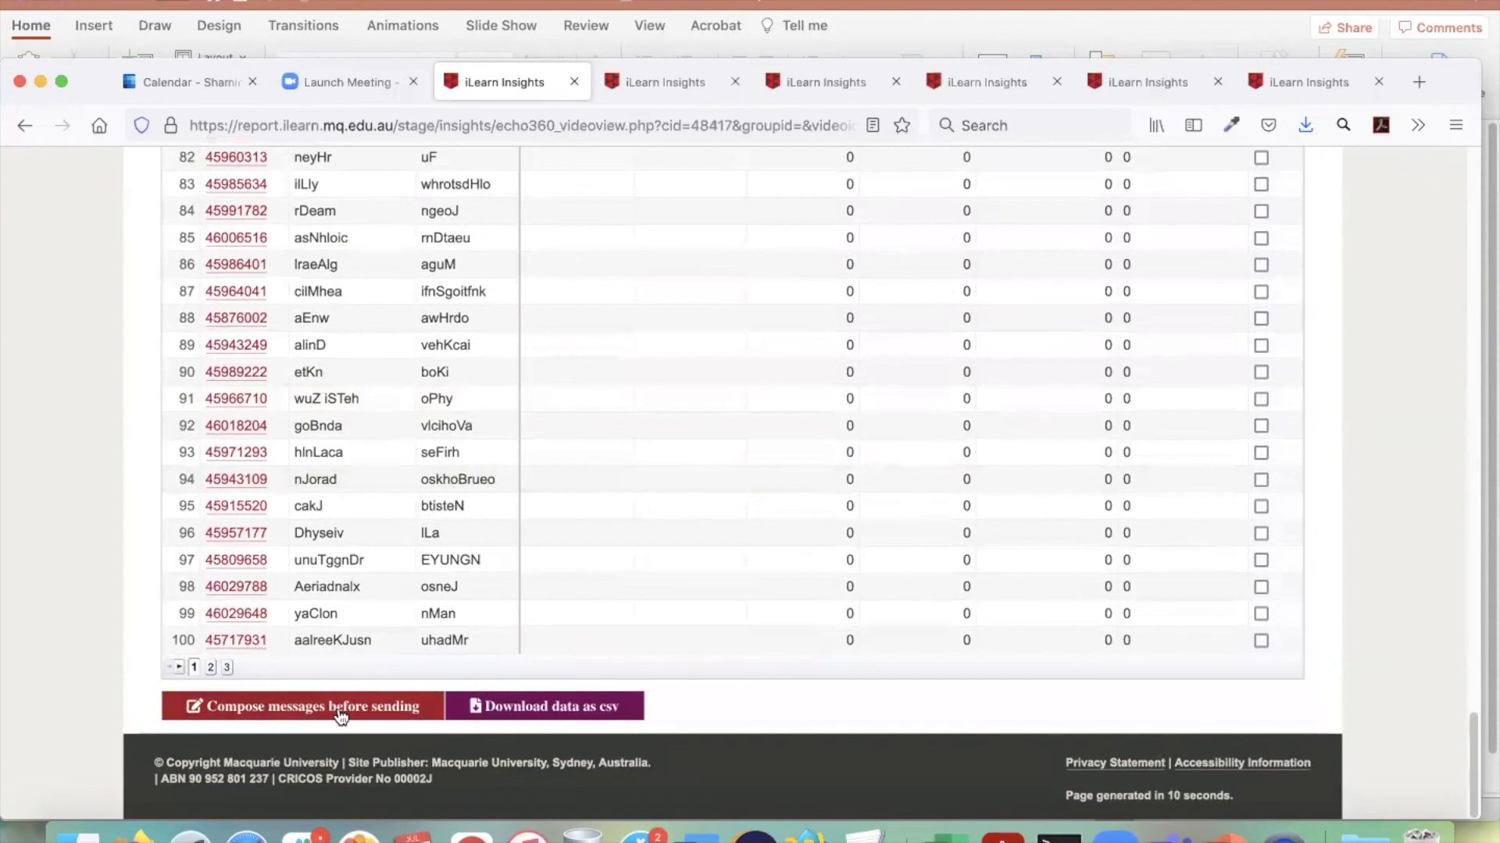
pyautogui.click(599, 710)
pyautogui.scroll(20, 598, 708)
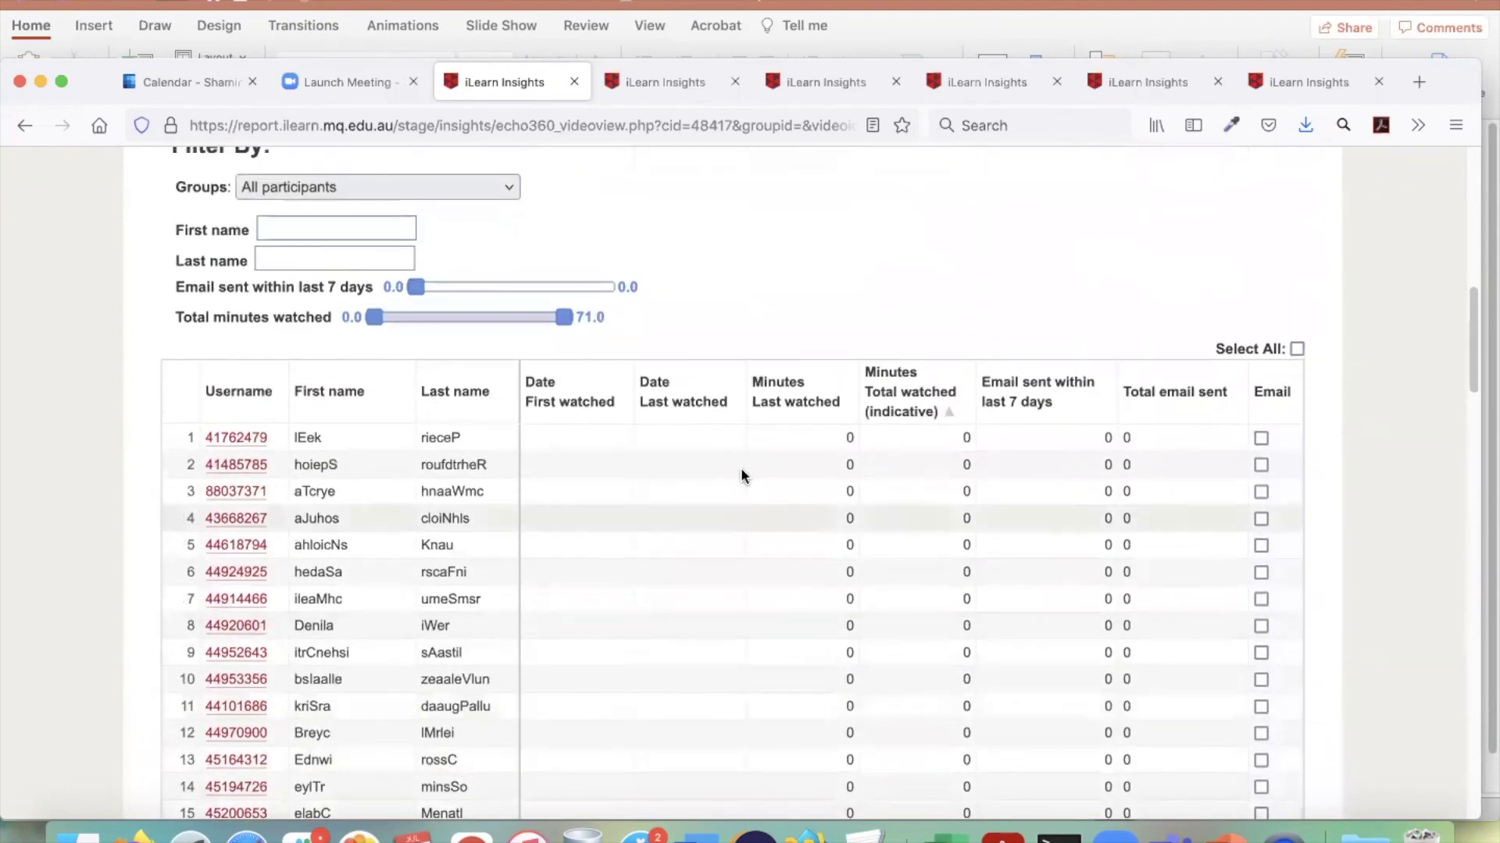
pyautogui.scroll(6, 575, 244)
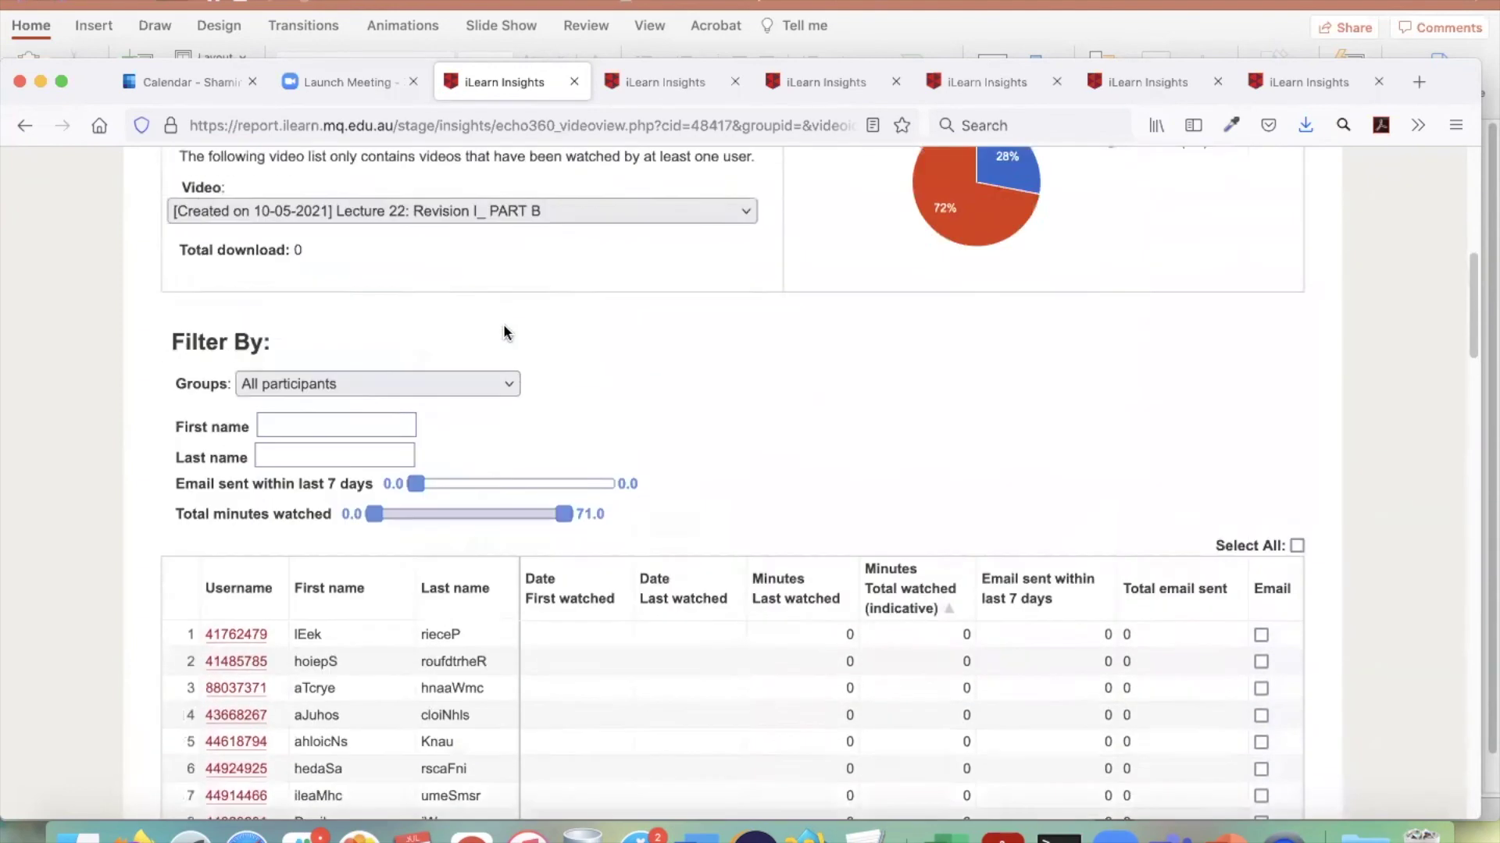
pyautogui.scroll(2, 502, 344)
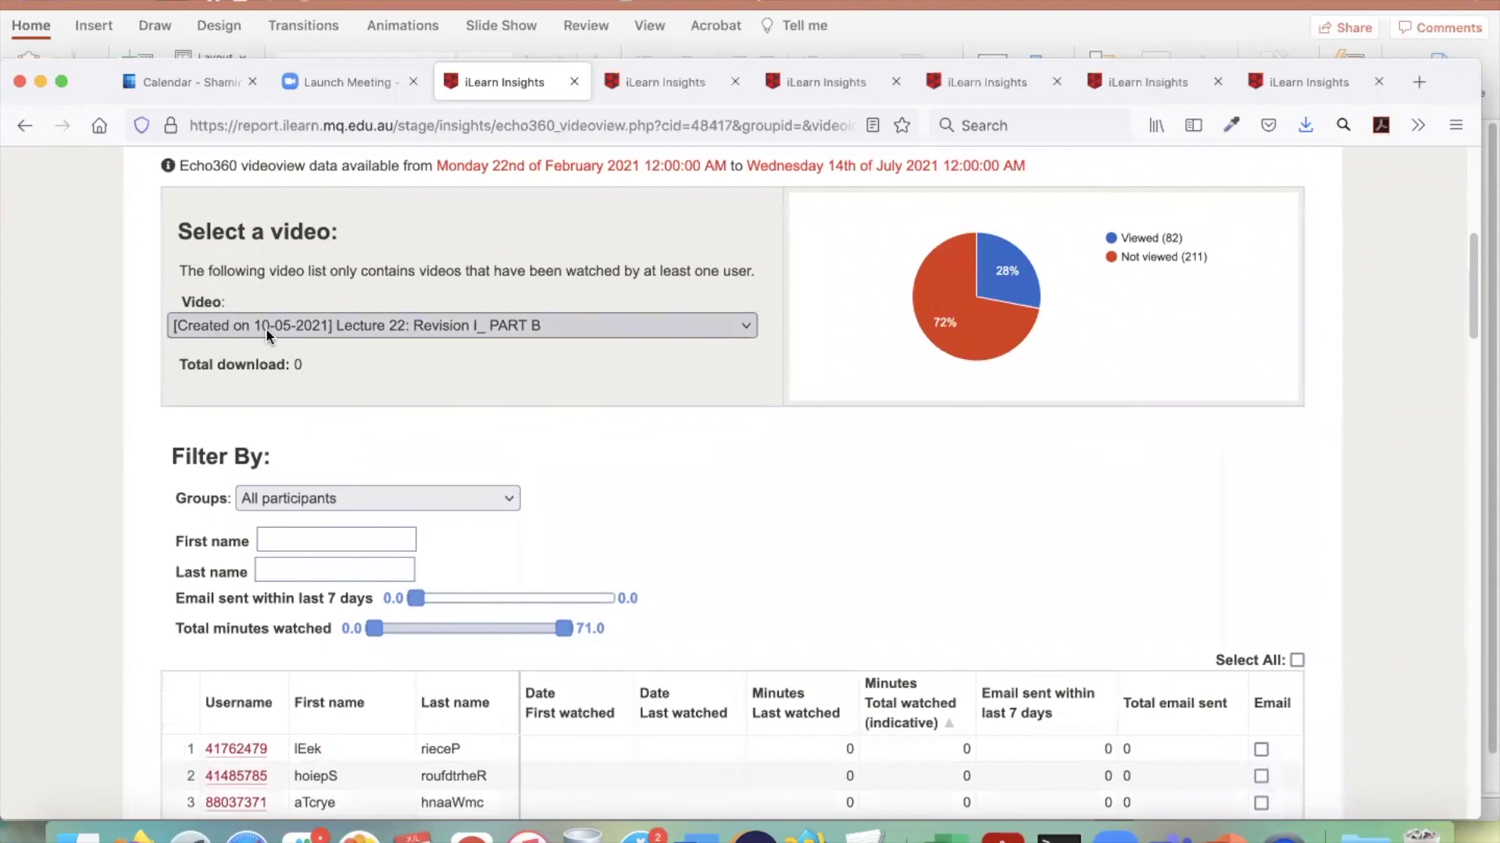
# - Open the unit's Combined Echo360 video view report
pyautogui.scroll(7, 282, 334)
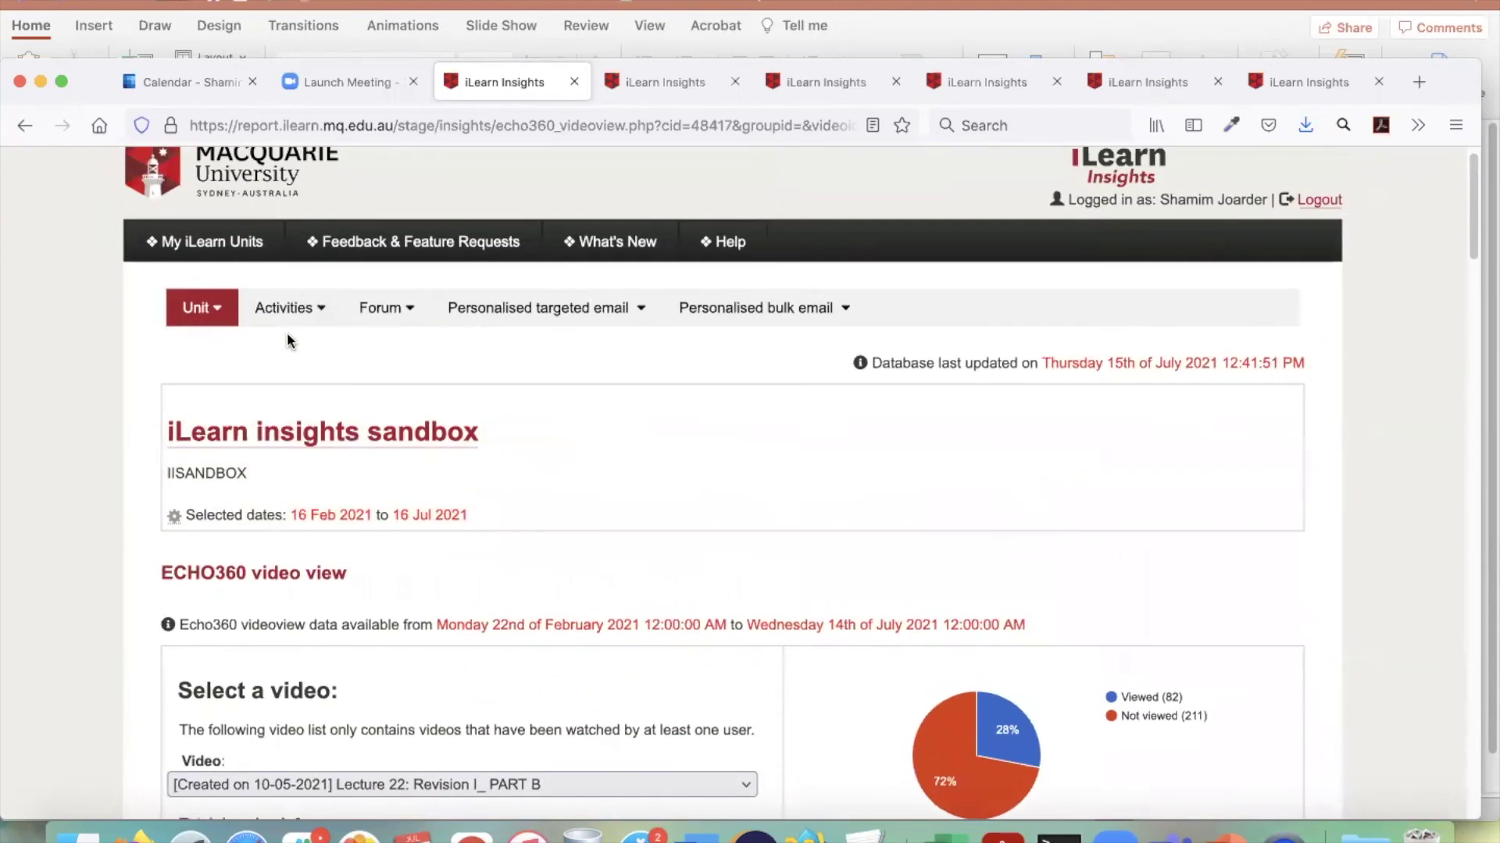
pyautogui.moveTo(201, 307)
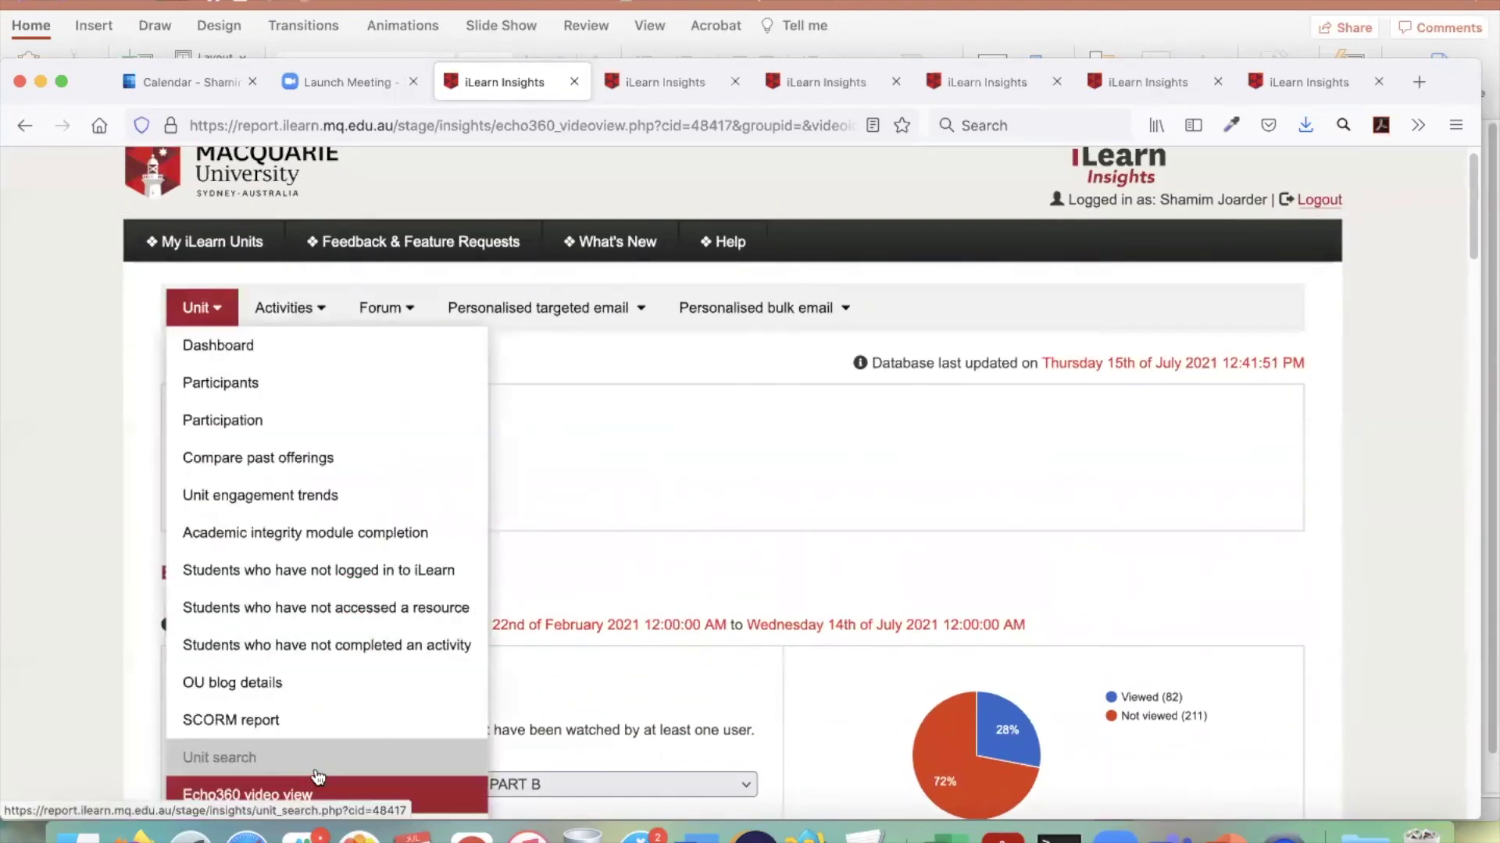
pyautogui.scroll(-2, 316, 762)
pyautogui.moveTo(201, 184)
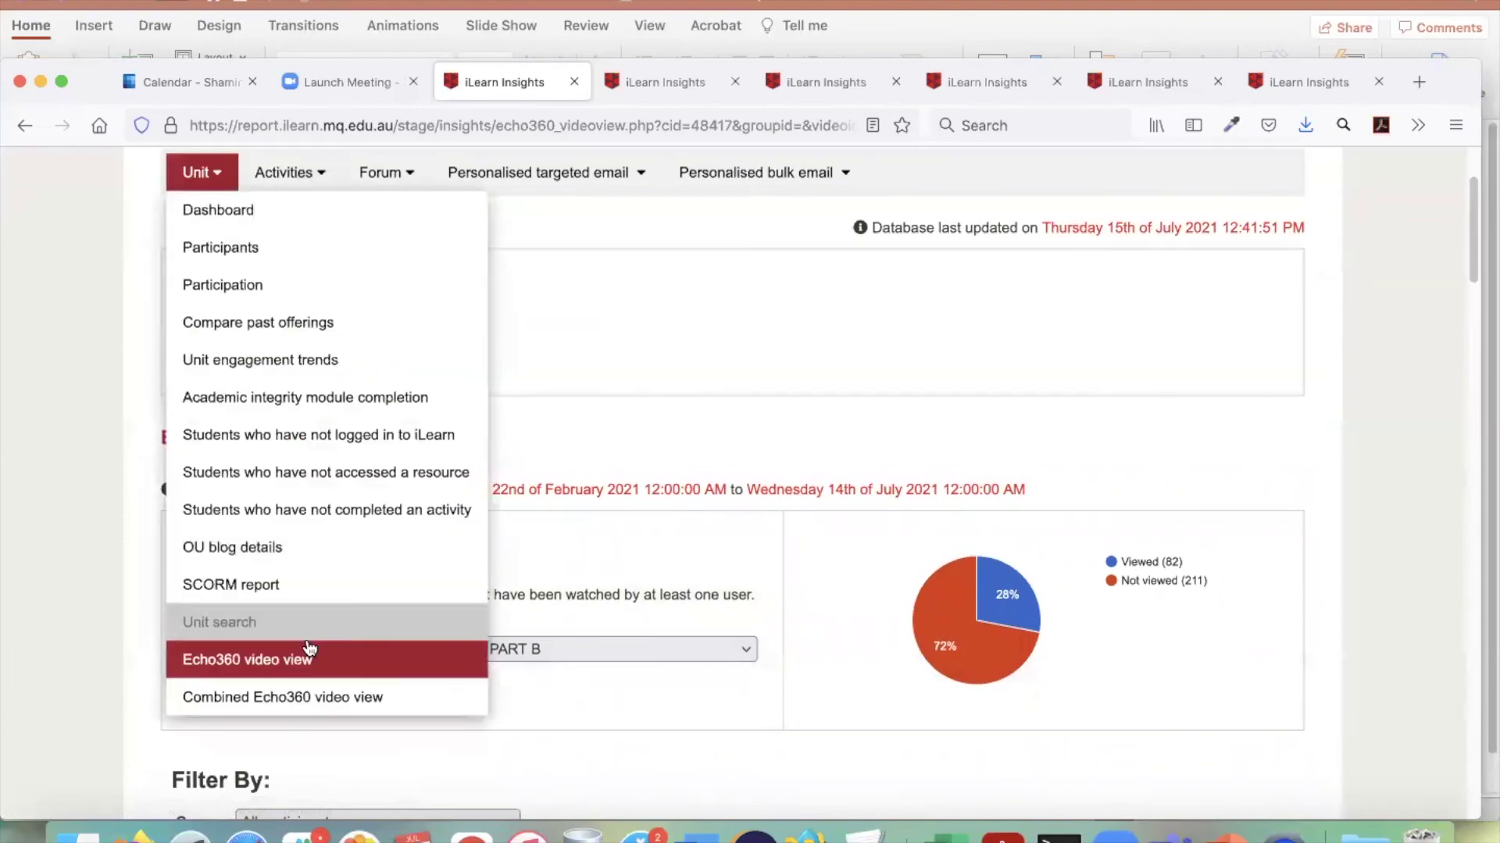
pyautogui.click(298, 690)
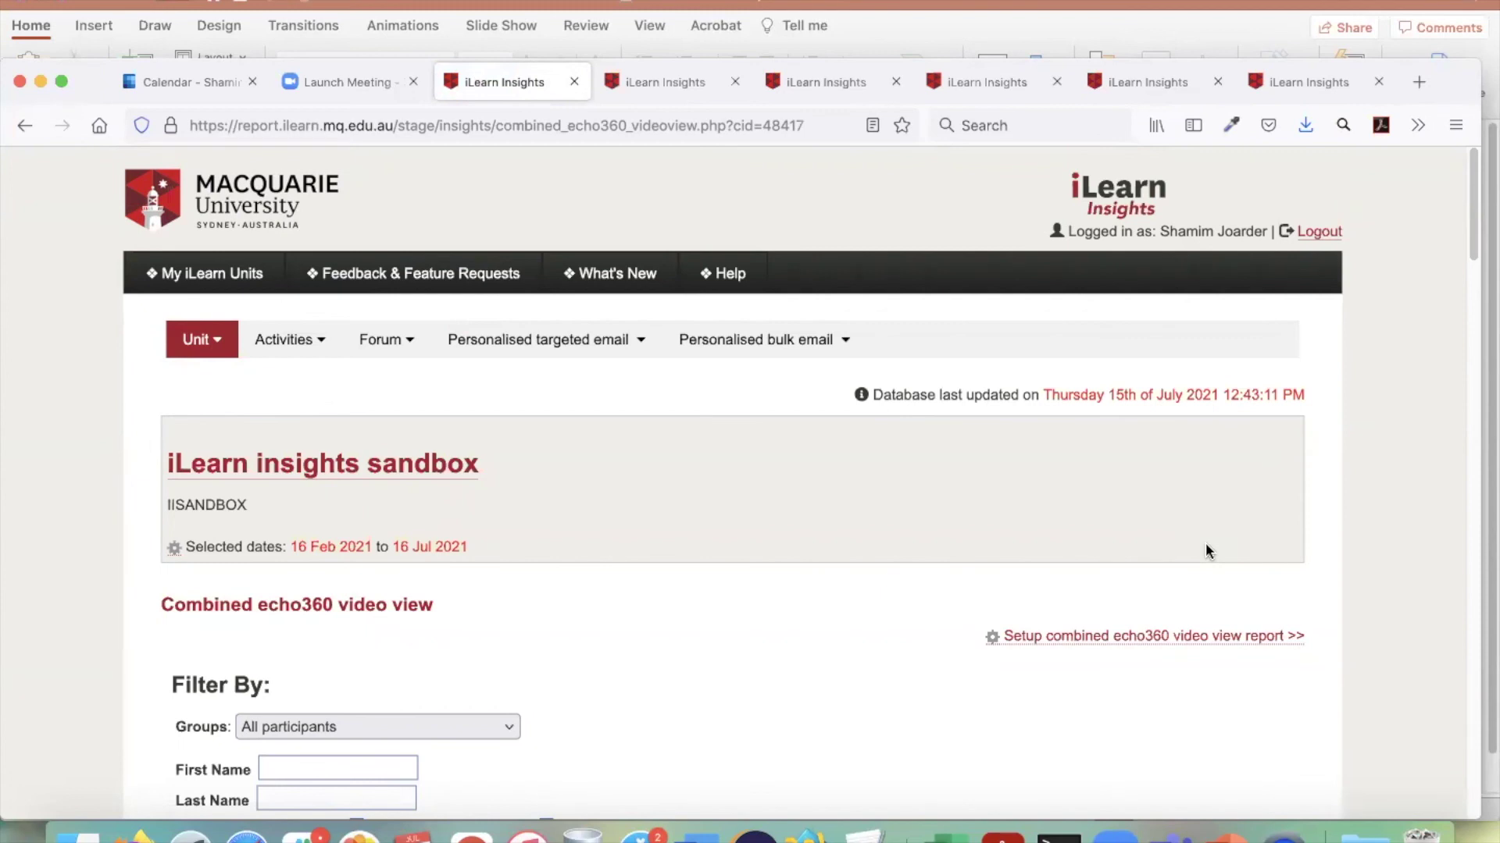
# - Examine the combined report's filters, total videos and minutes watched per student, and the minutes for each lecture video
pyautogui.scroll(-5, 1381, 543)
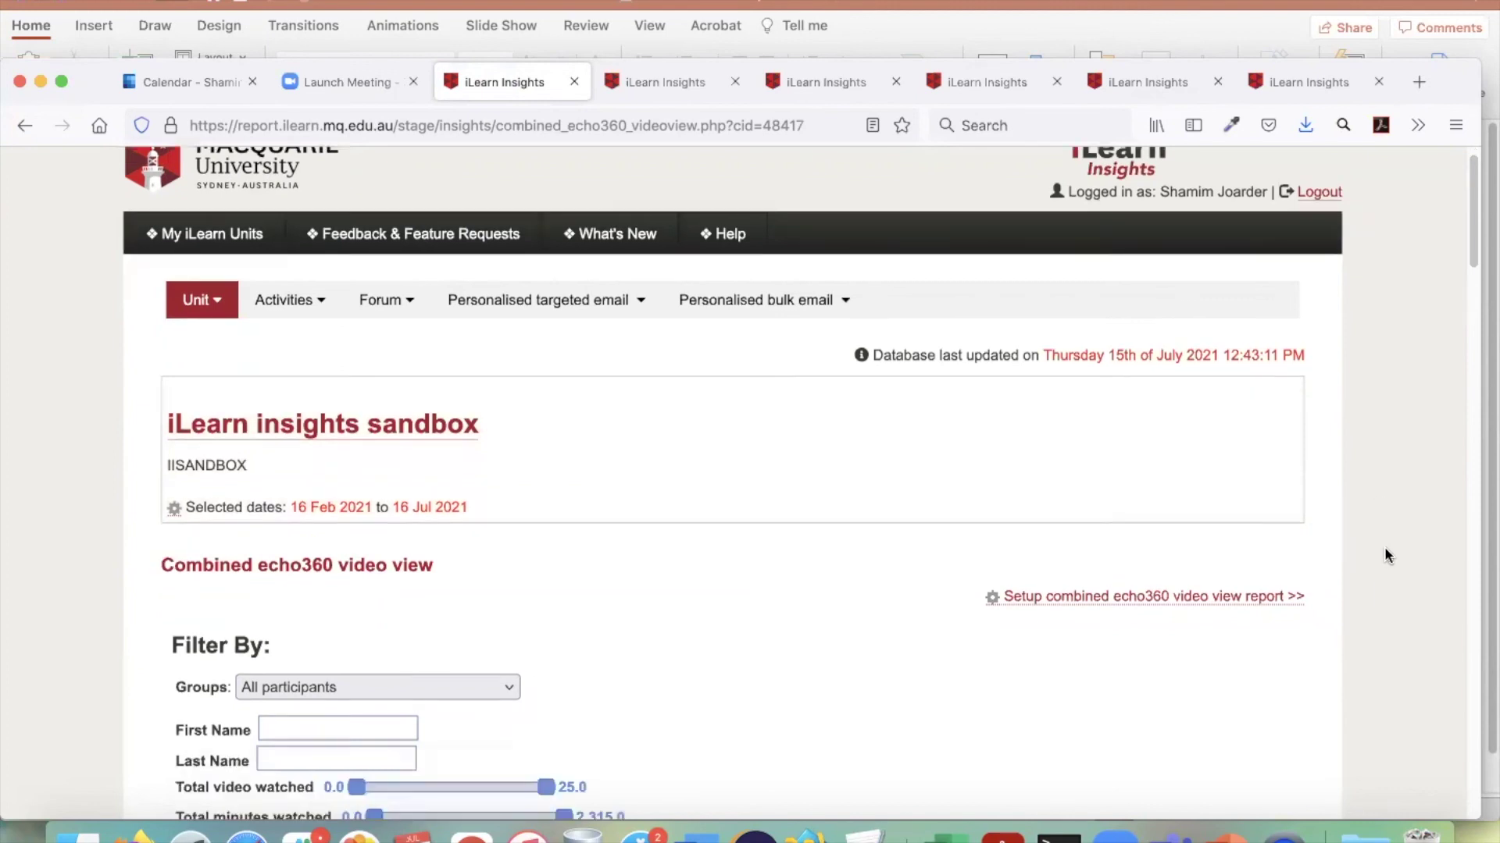
pyautogui.scroll(-1, 1383, 548)
pyautogui.hscroll(10, 1138, 636)
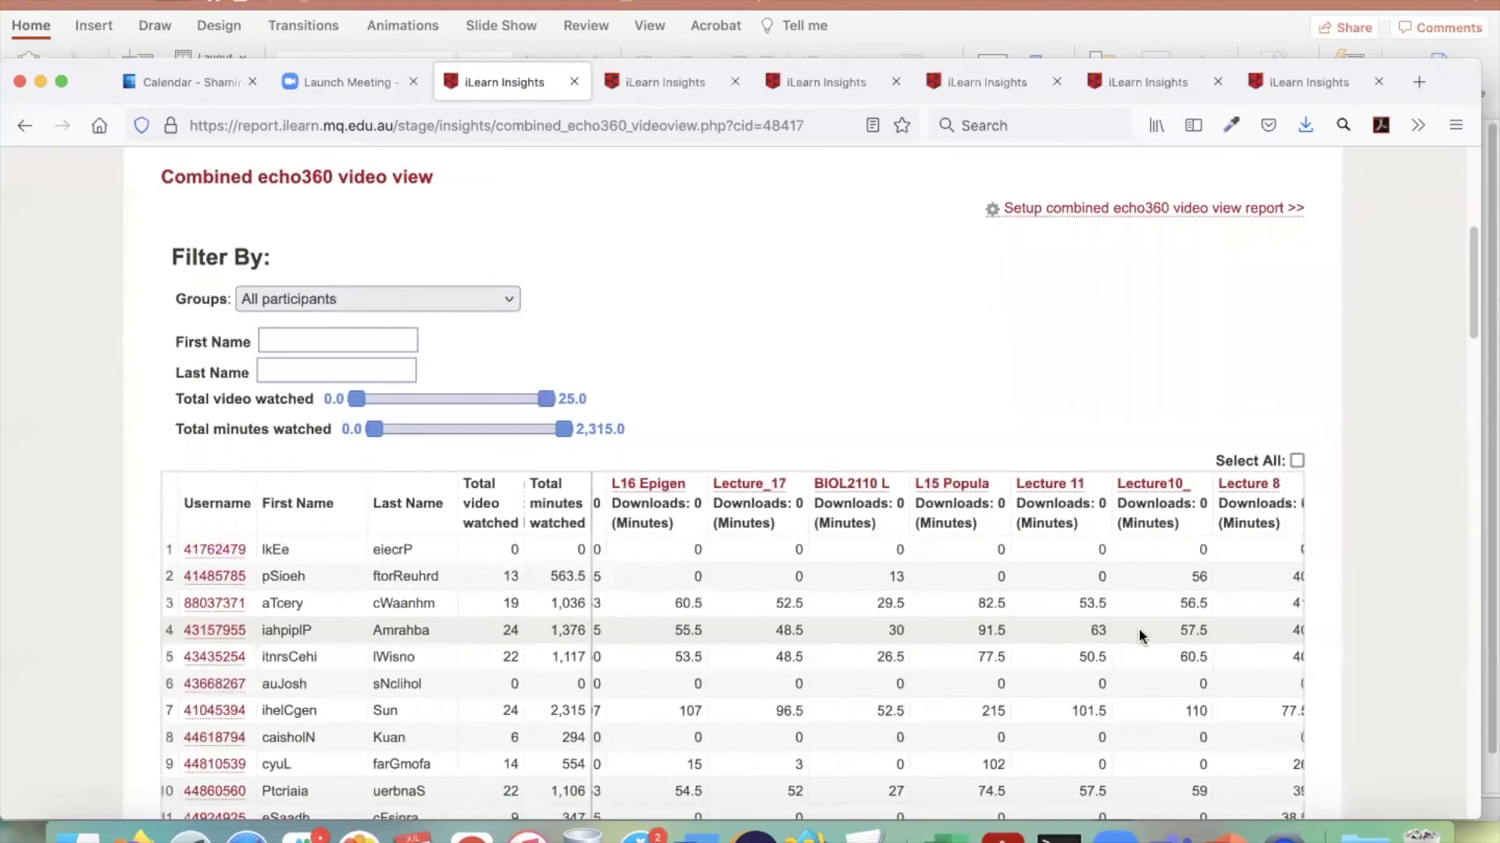
pyautogui.hscroll(-10, 1142, 634)
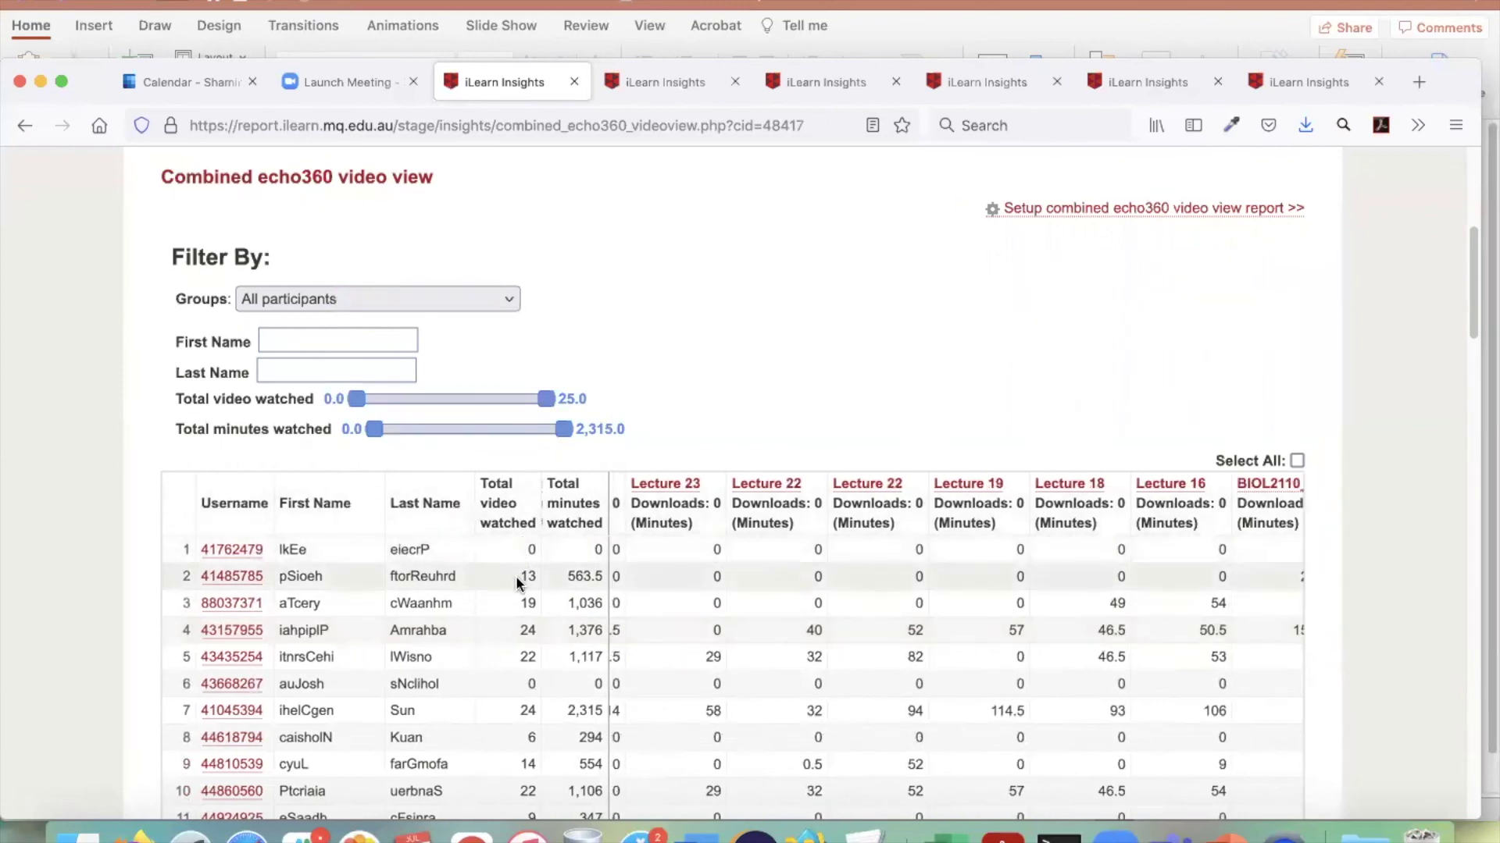
pyautogui.scroll(-2, 716, 587)
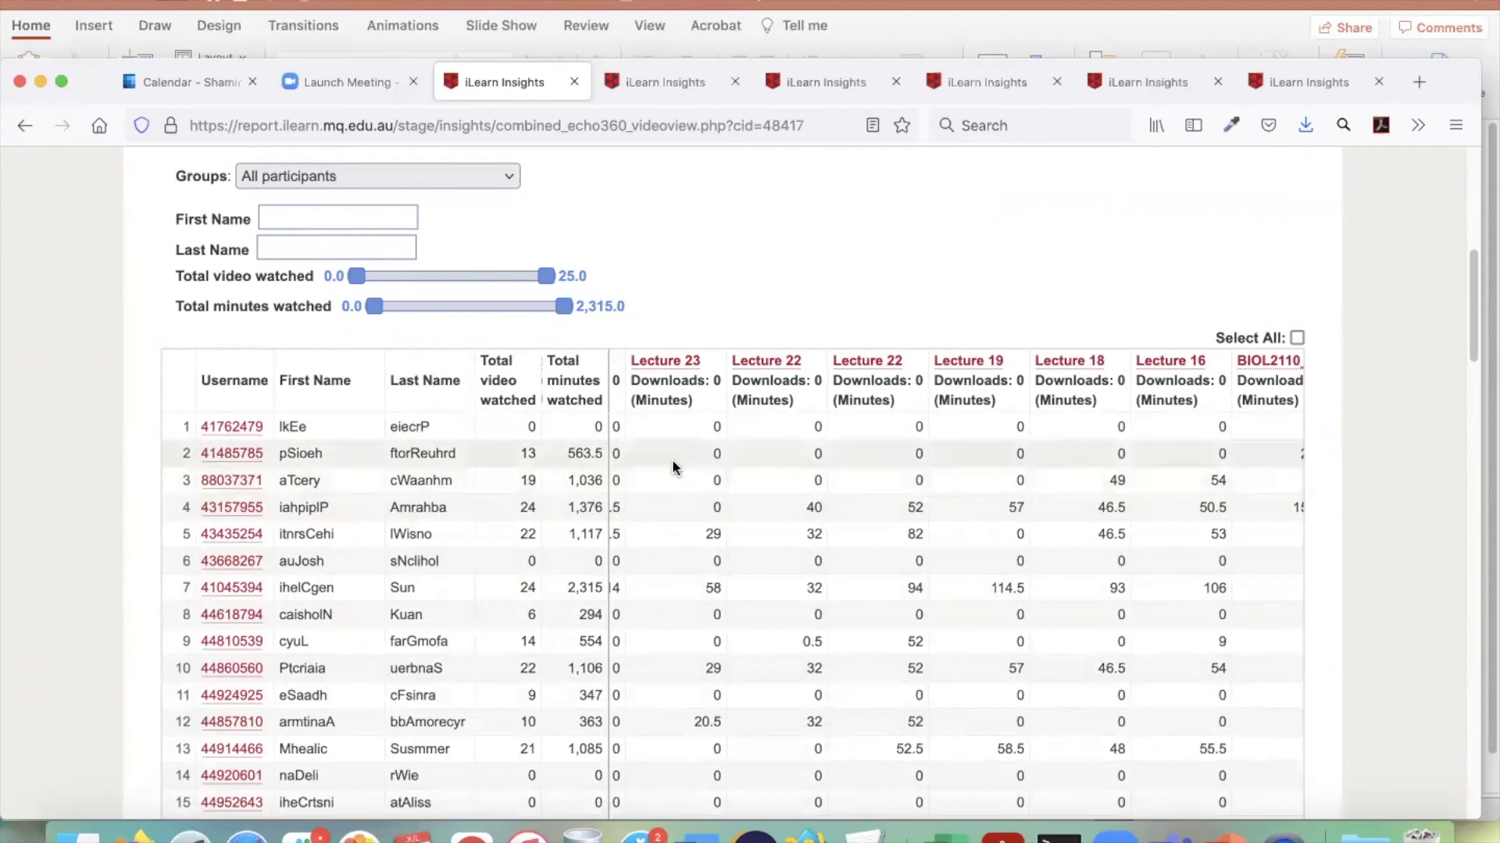
pyautogui.scroll(1, 1374, 324)
pyautogui.scroll(3, 1375, 325)
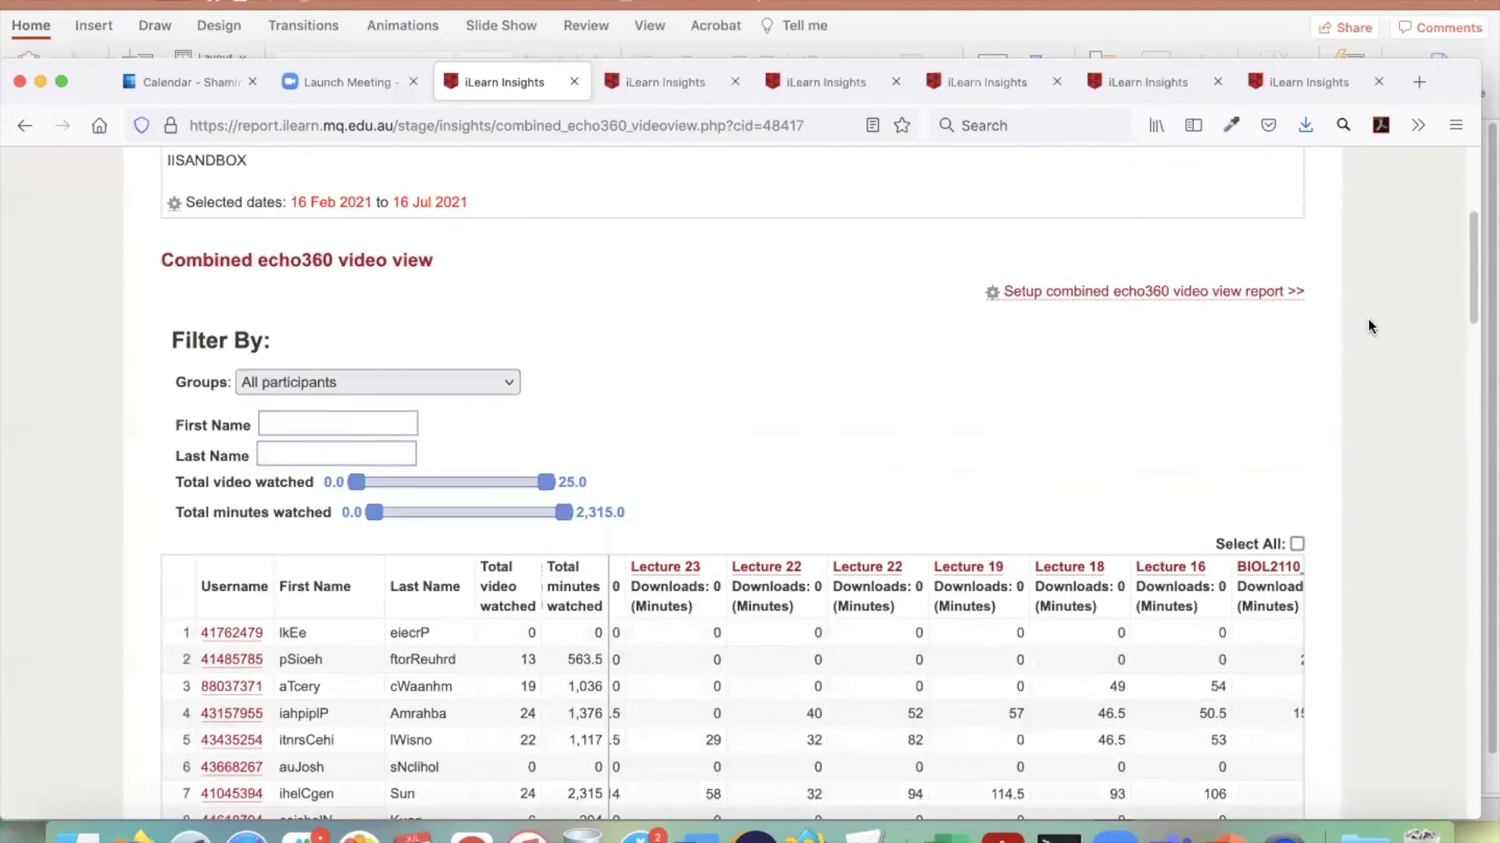
# - Set up the combined report to include only the BIOL2110 videos for Lectures 1, 5, 3 and 2, and save the video settings
pyautogui.click(1127, 298)
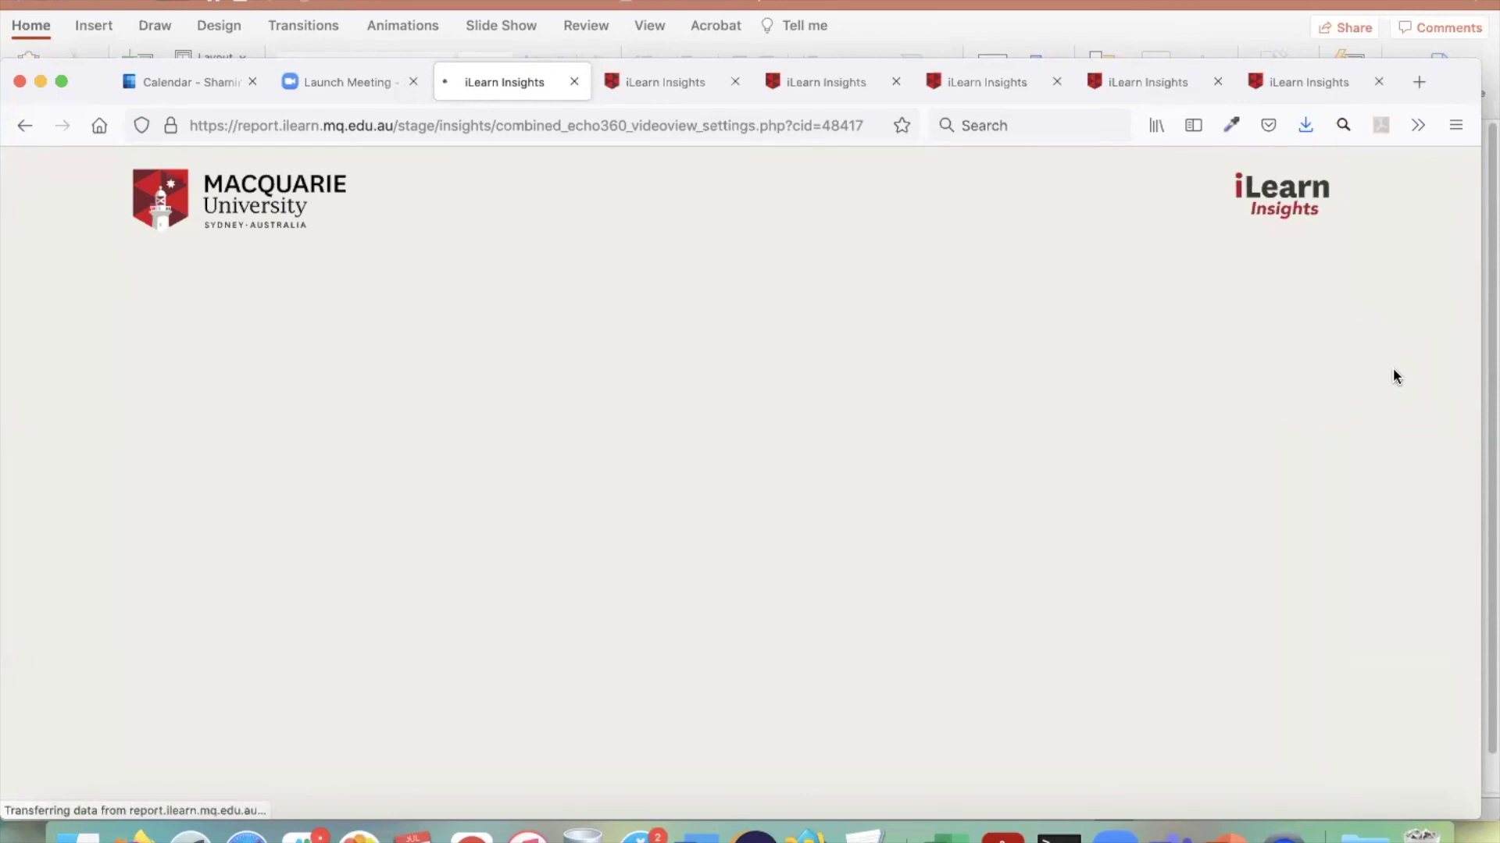
pyautogui.scroll(-5, 1426, 432)
pyautogui.scroll(-5, 1423, 424)
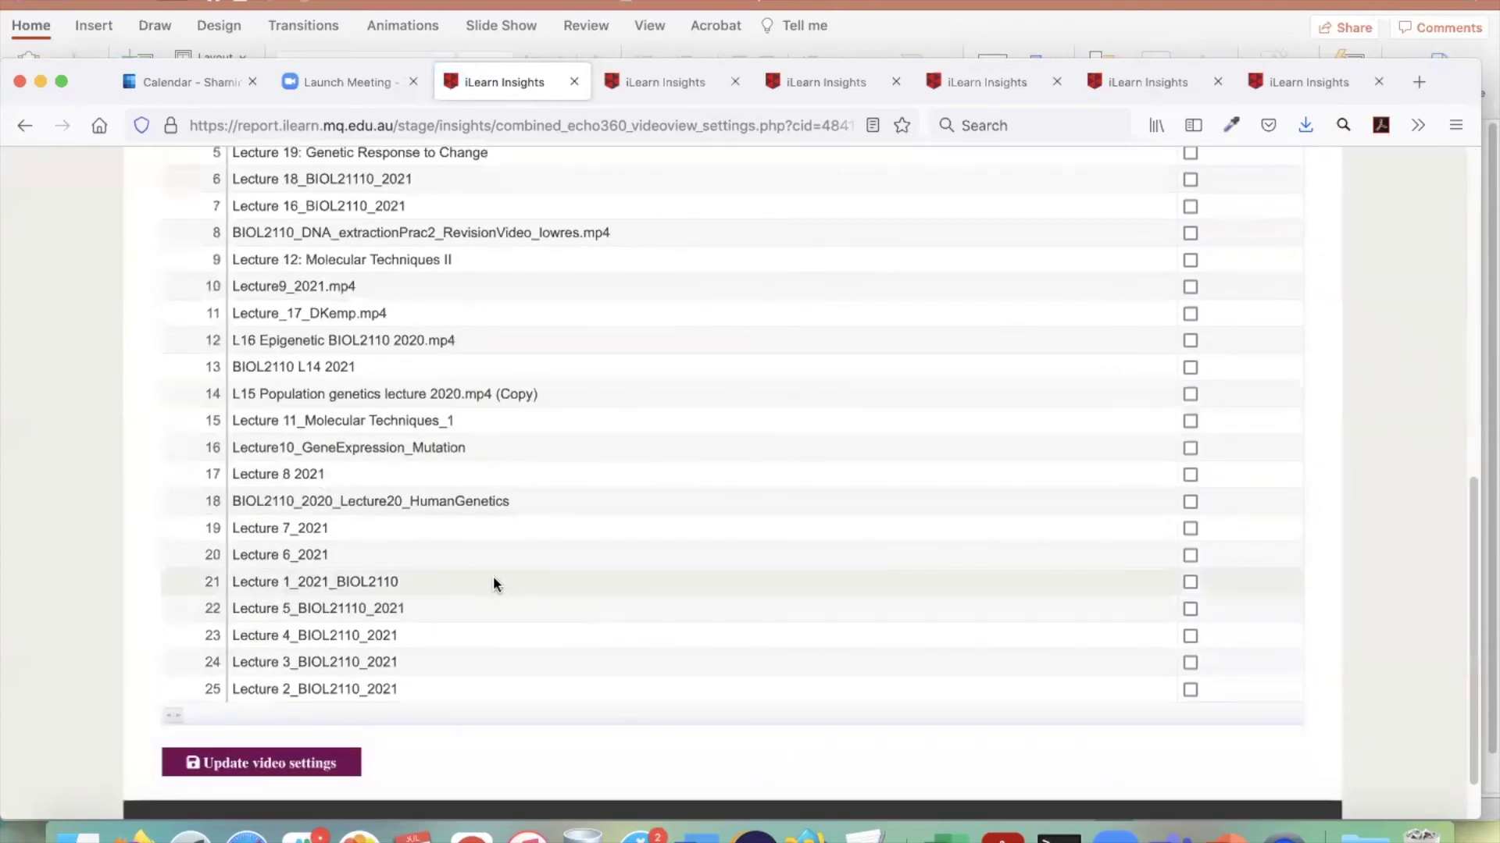
pyautogui.click(1190, 582)
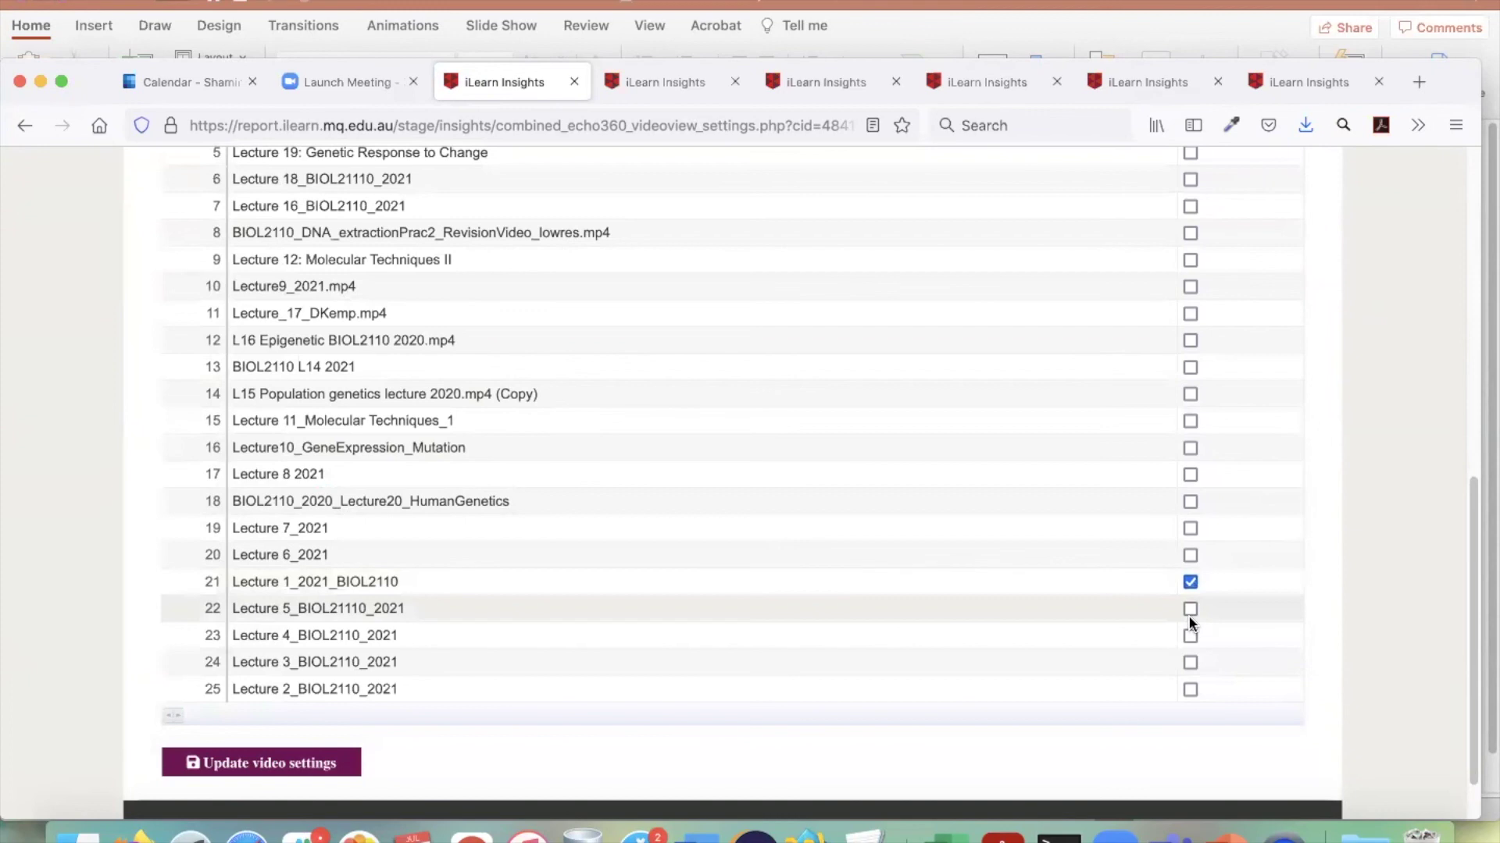
pyautogui.click(1191, 609)
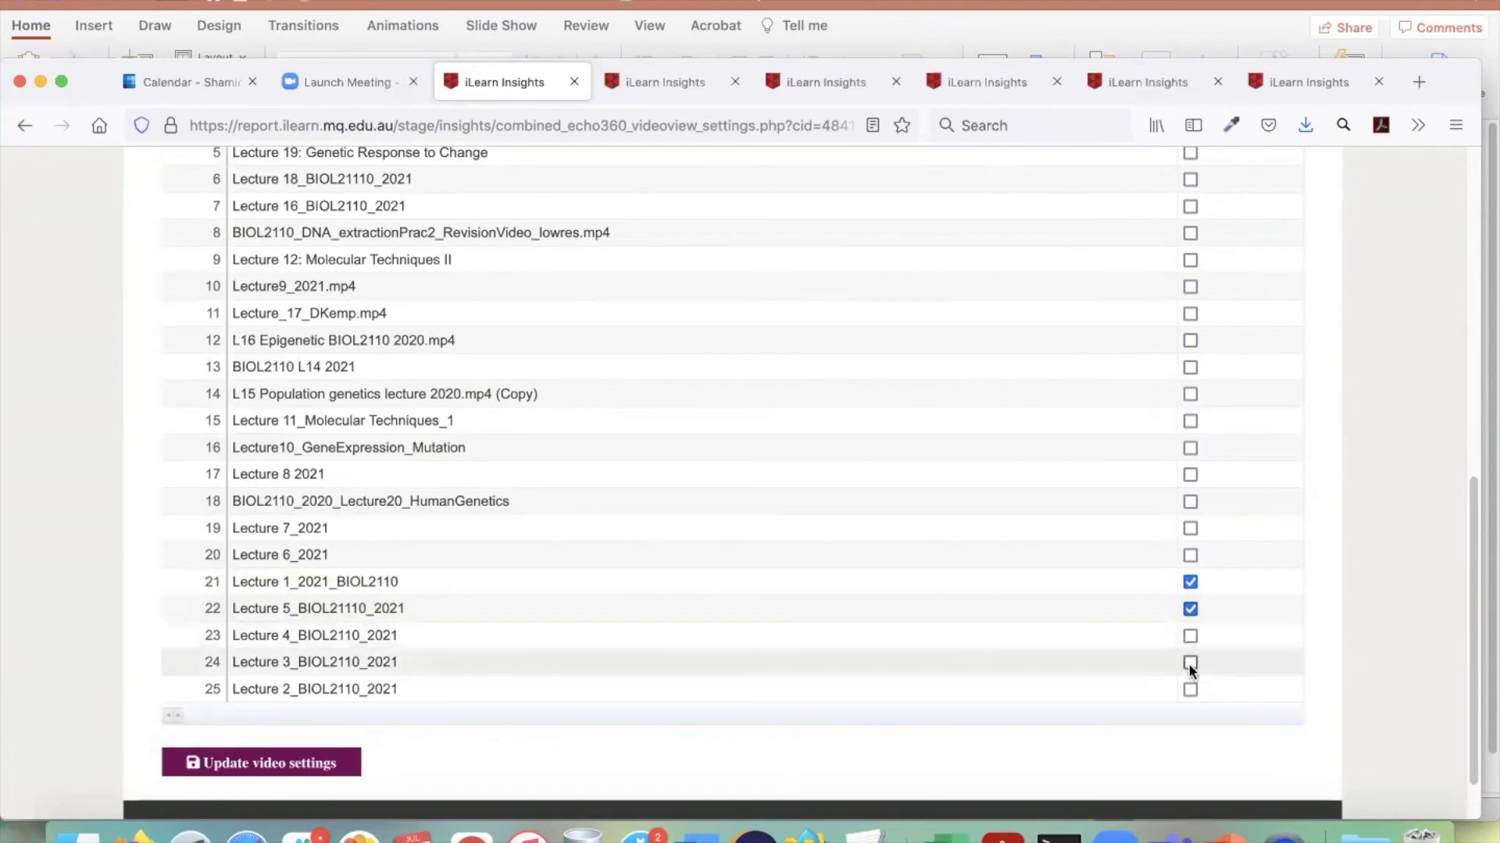
pyautogui.click(1189, 663)
pyautogui.click(1189, 689)
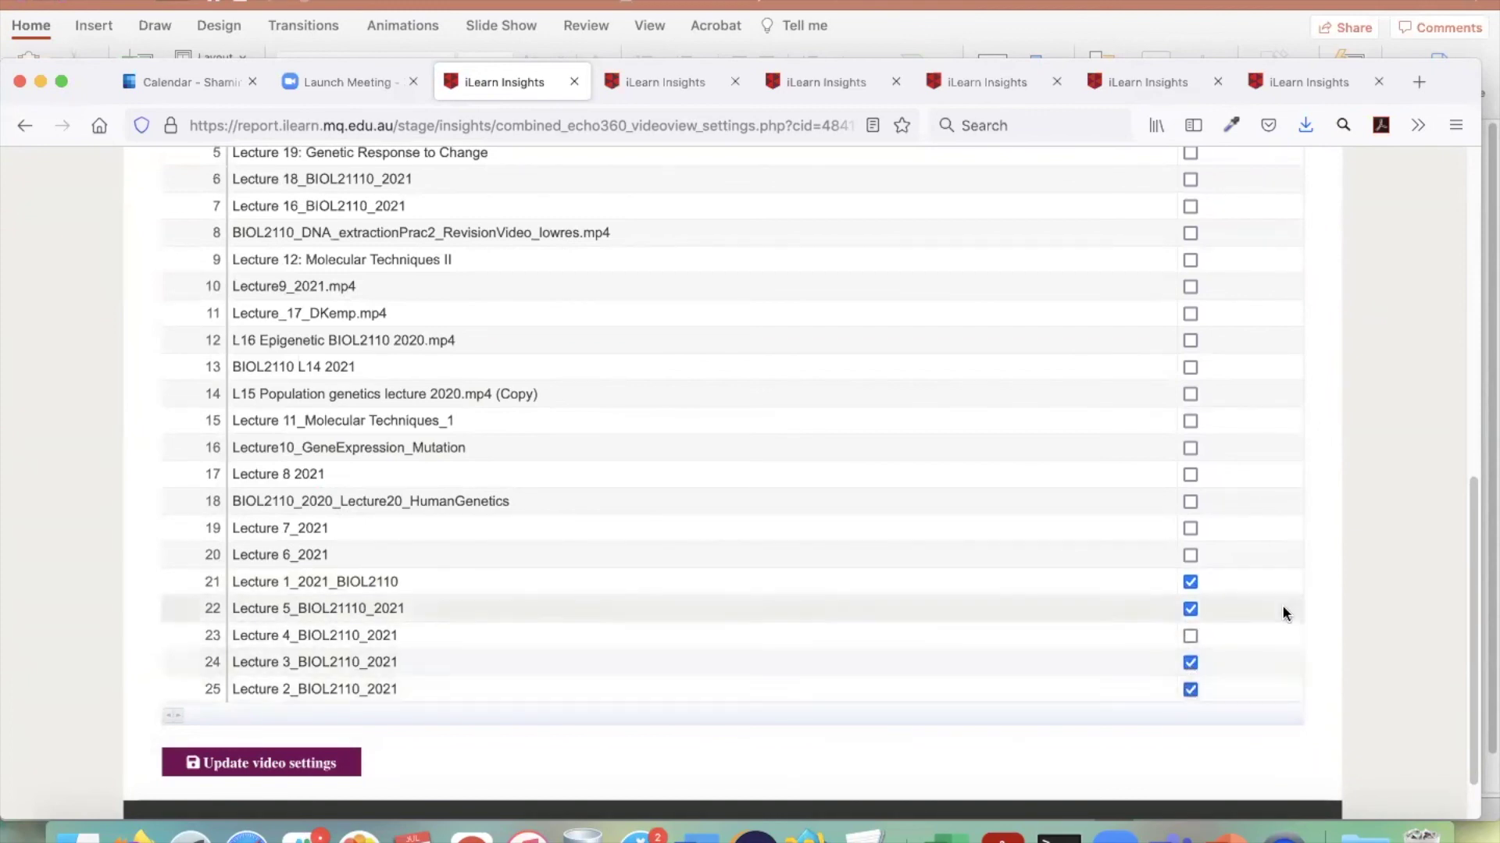
pyautogui.click(321, 767)
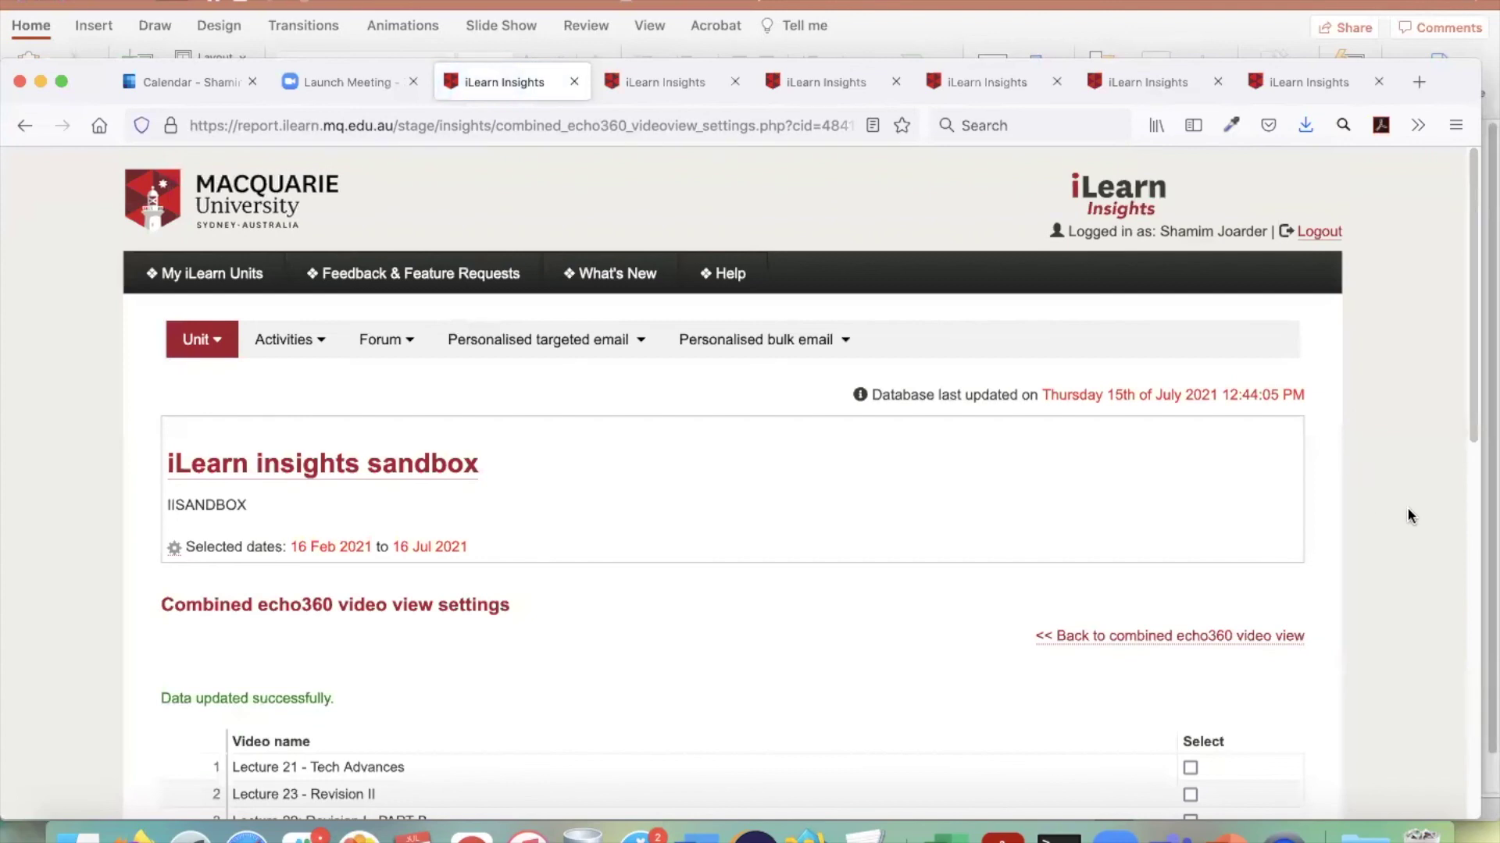
# - Return to the combined Echo360 video view and examine each student's minutes for the selected lectures
pyautogui.click(1273, 635)
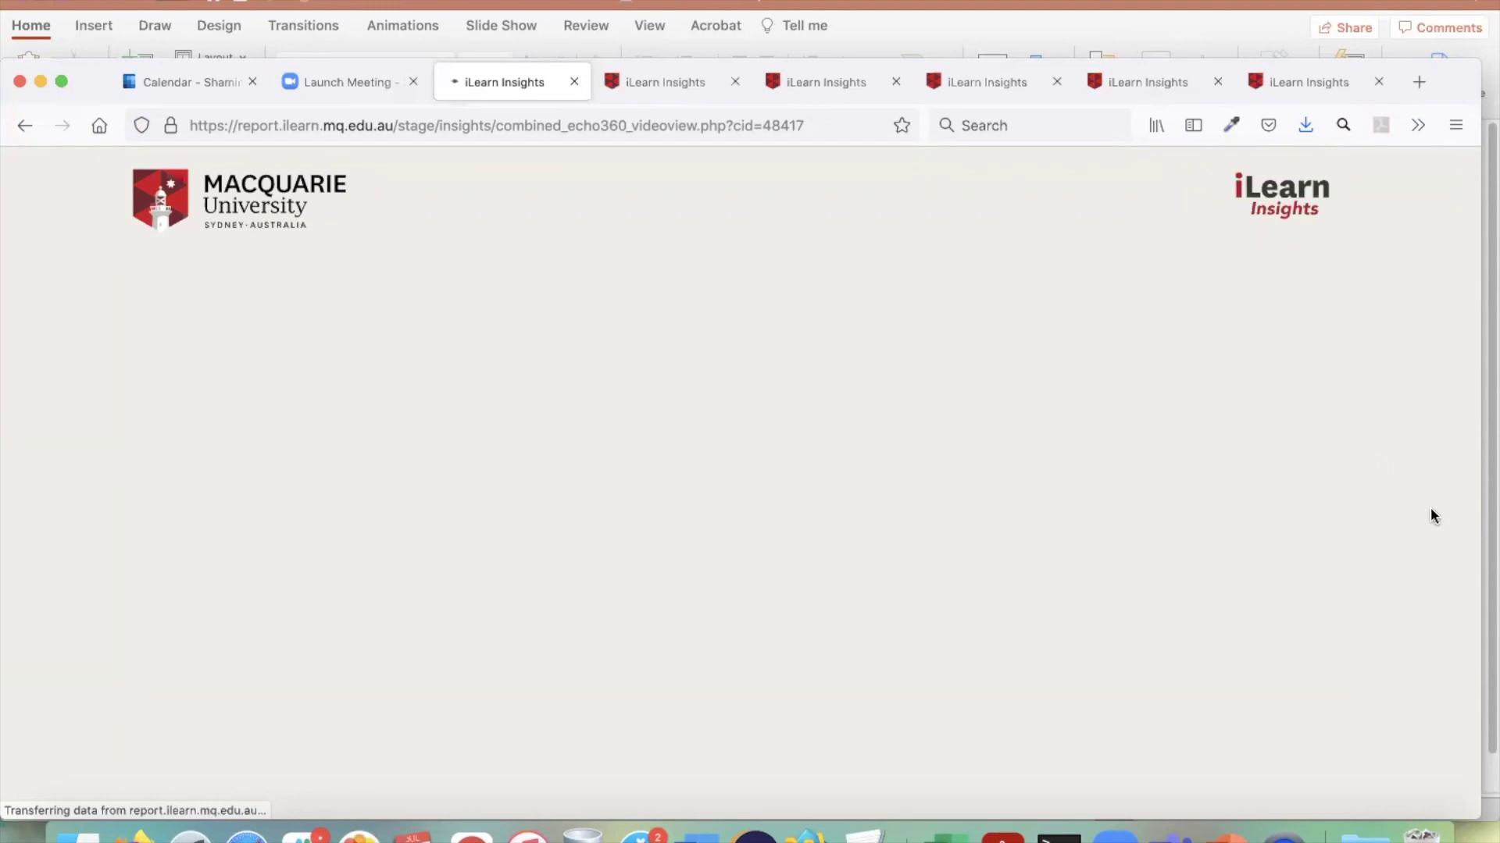
pyautogui.scroll(-5, 1432, 508)
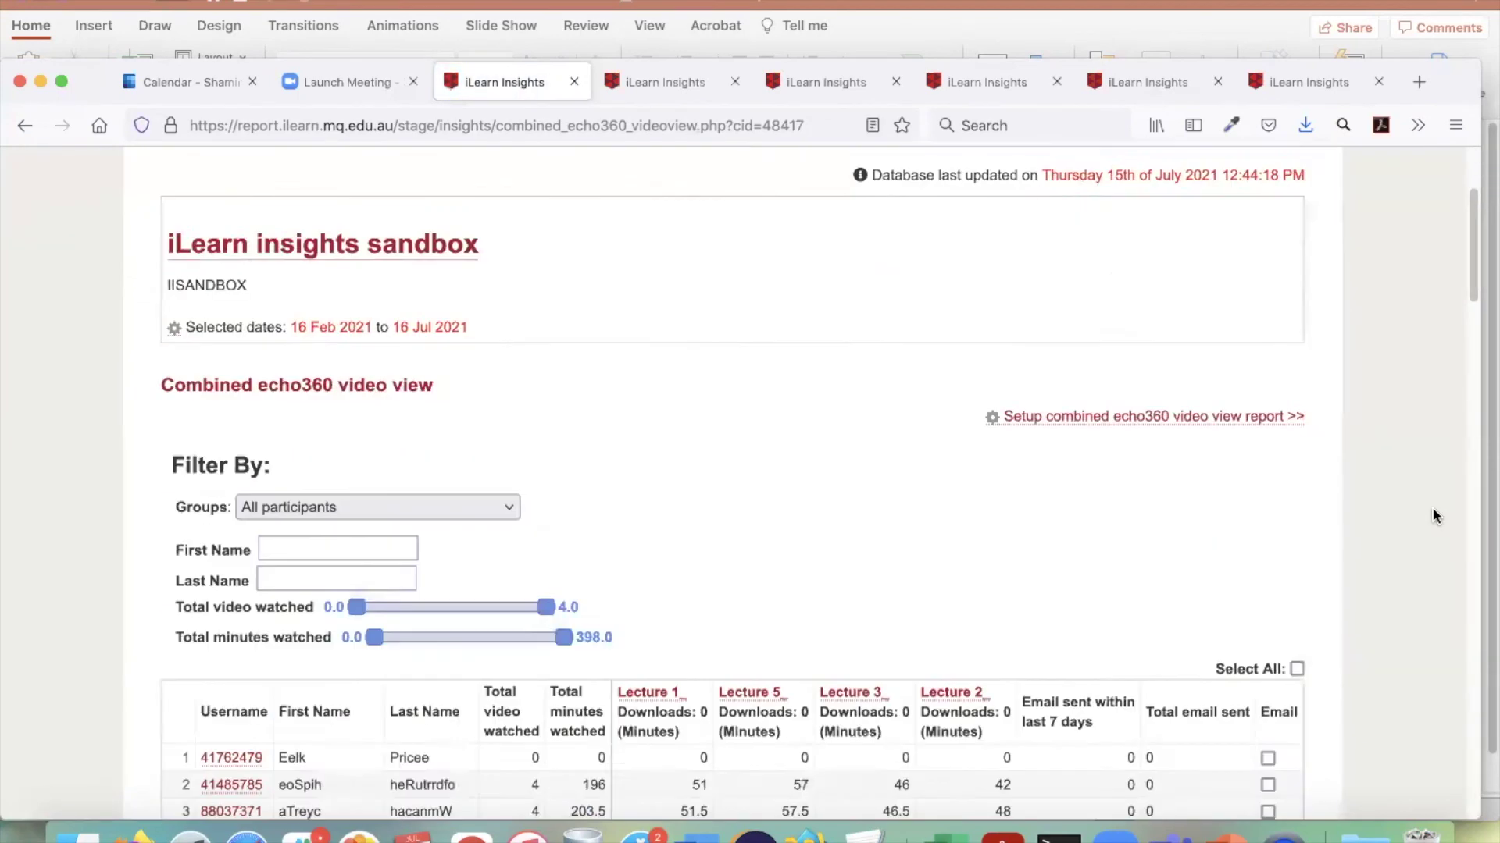
pyautogui.scroll(-3, 1433, 515)
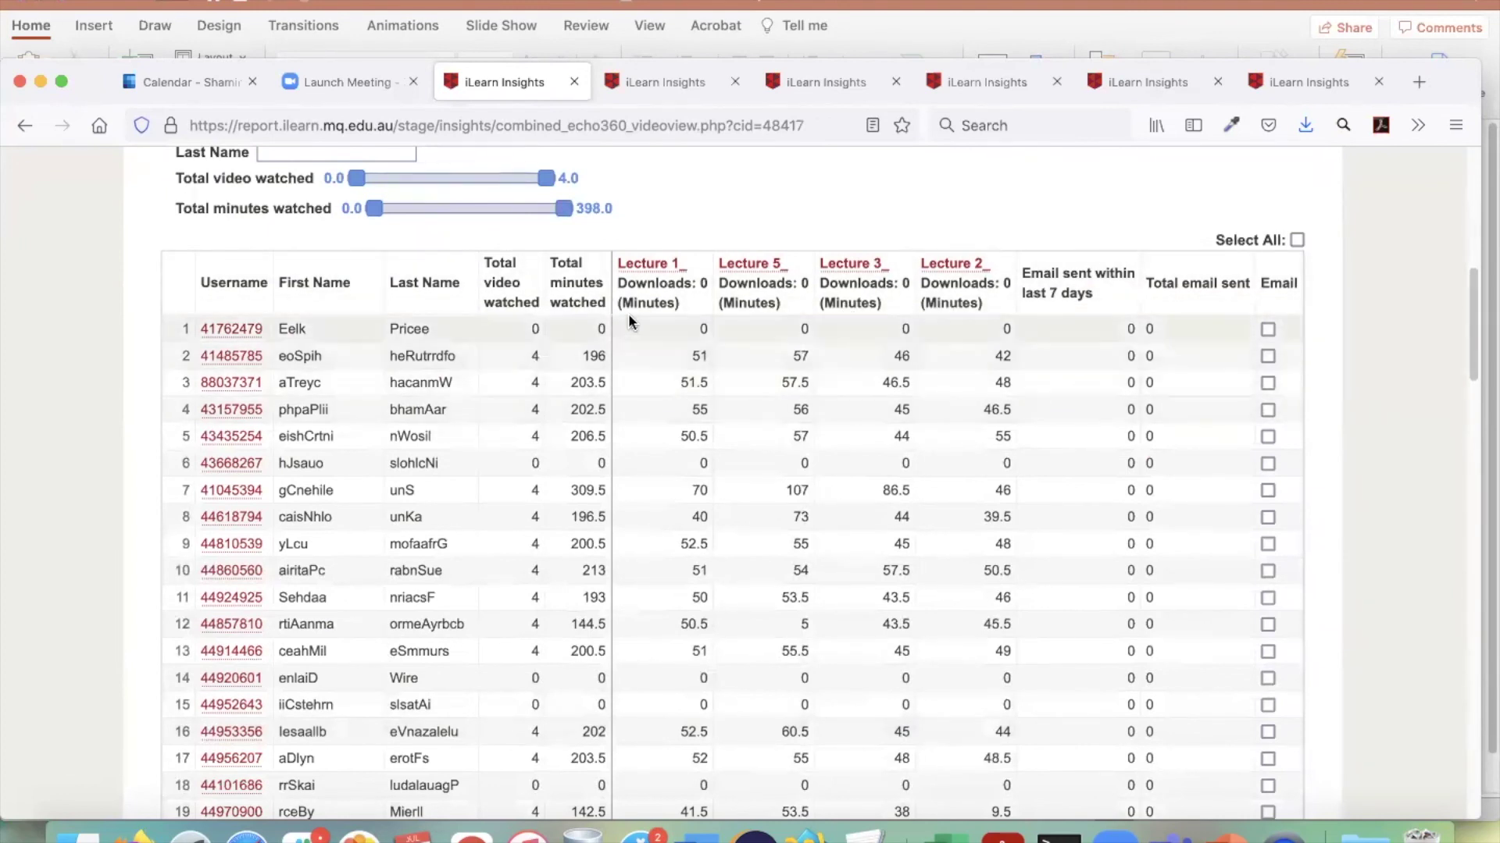
pyautogui.scroll(1, 351, 312)
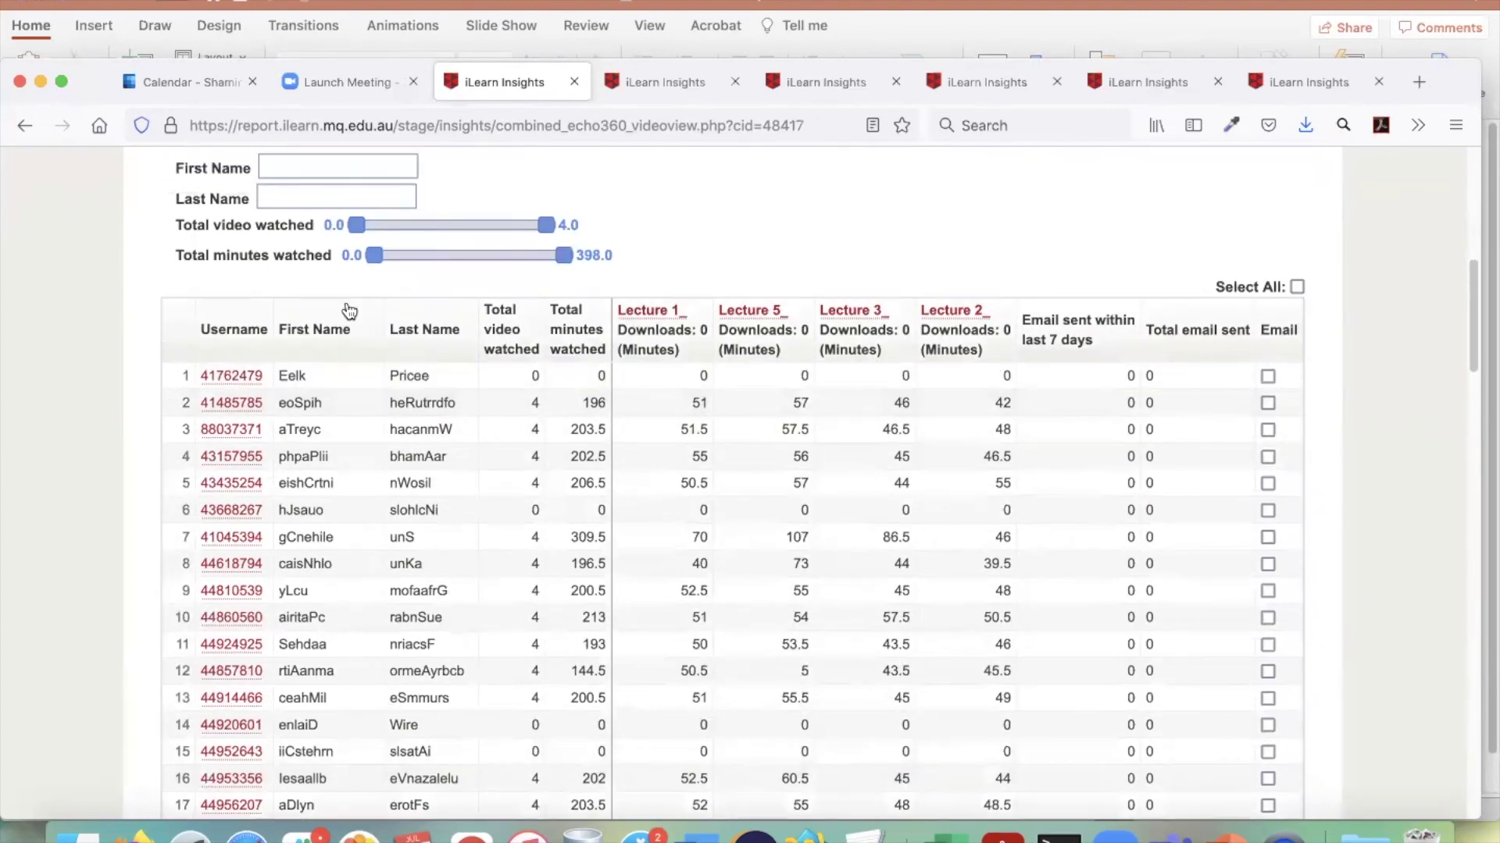
# - Sort the students by total videos watched in both directions, finishing in descending order
pyautogui.click(513, 344)
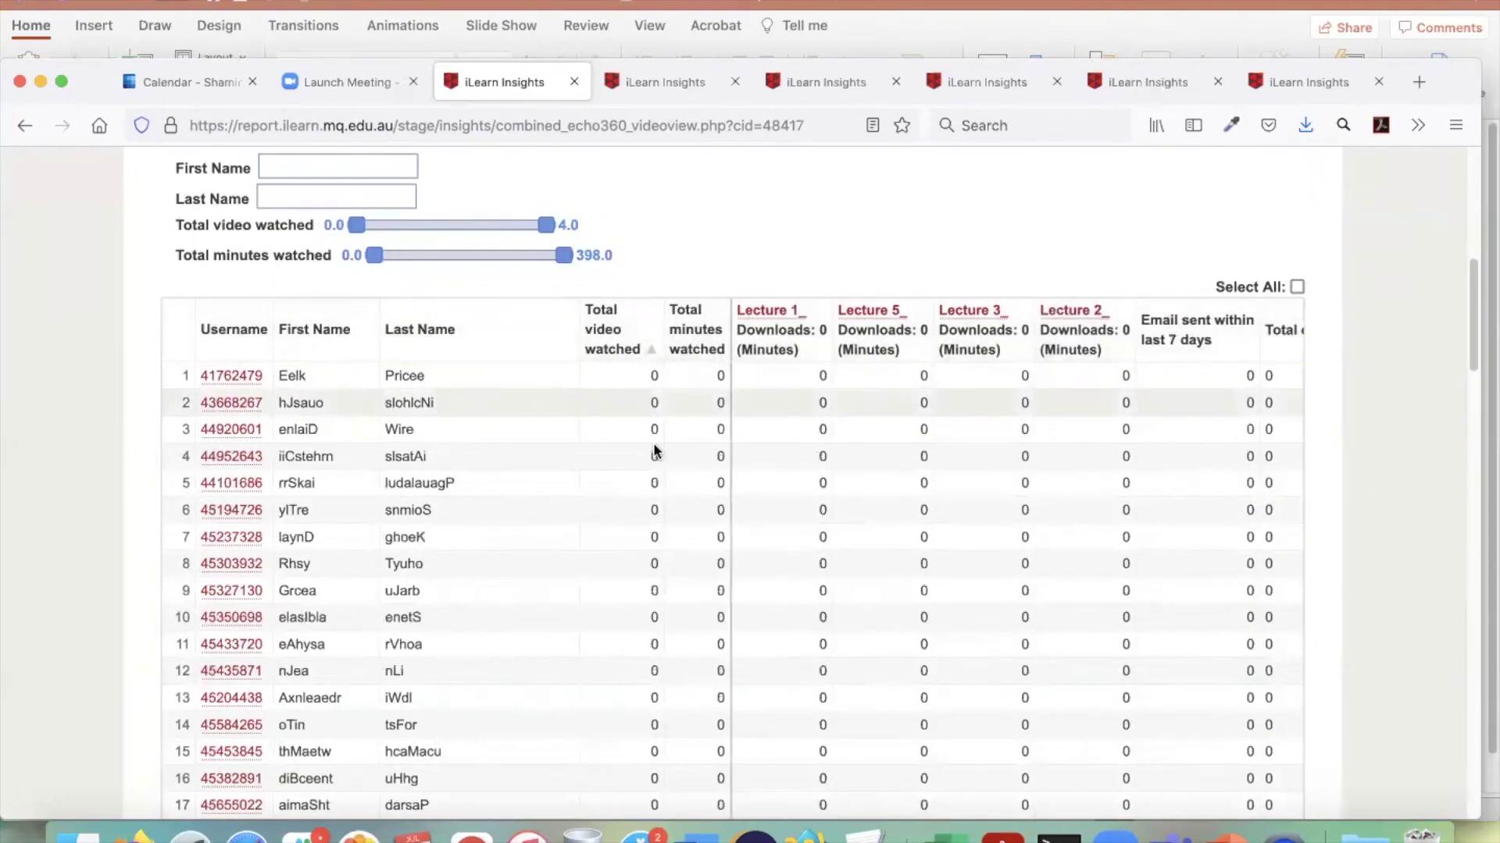
pyautogui.scroll(-5, 653, 596)
pyautogui.scroll(7, 652, 596)
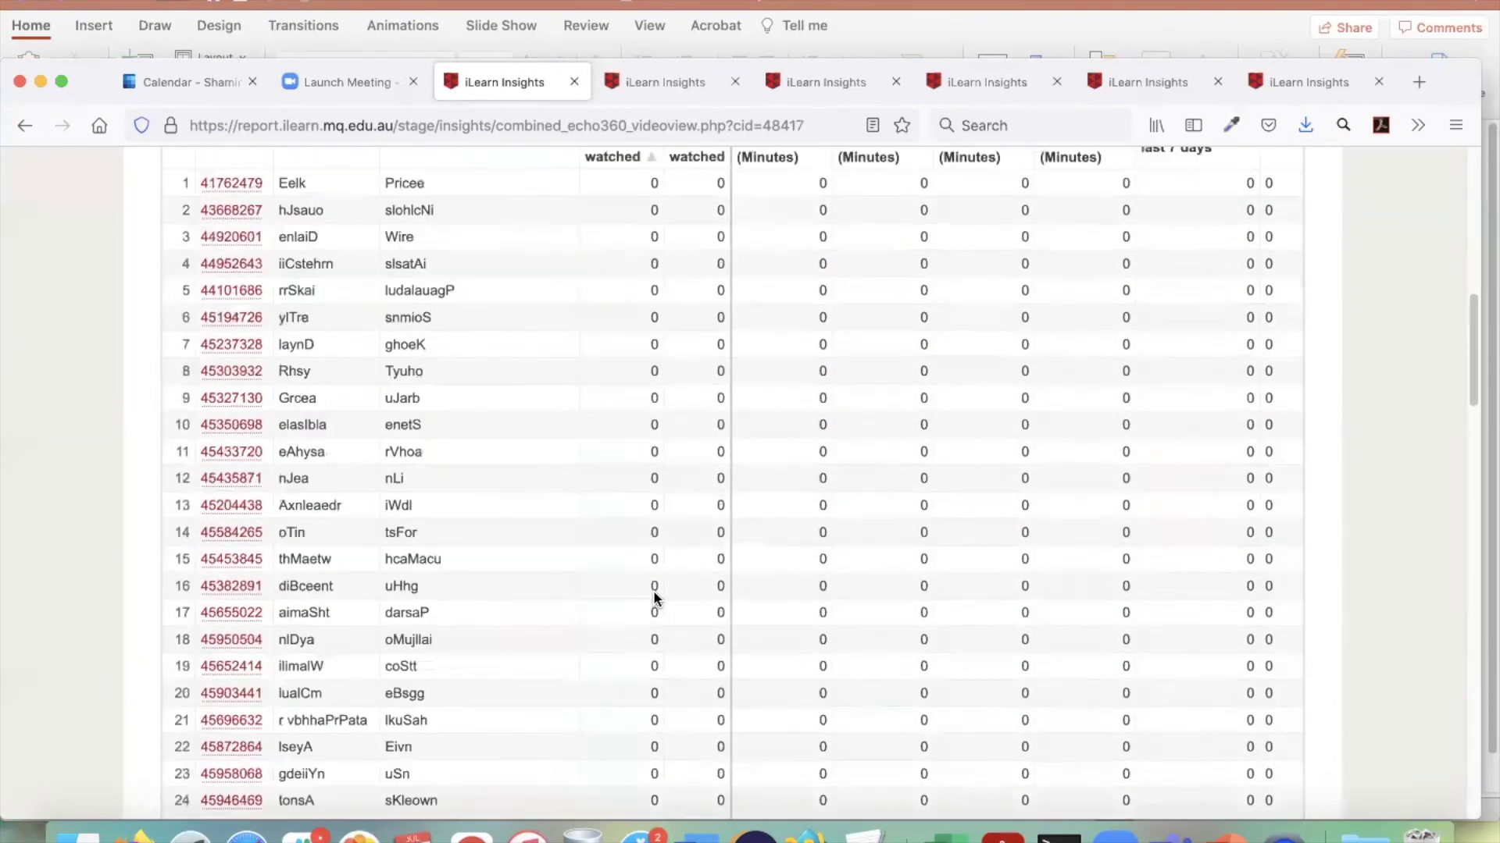
pyautogui.click(610, 521)
pyautogui.scroll(-3, 695, 649)
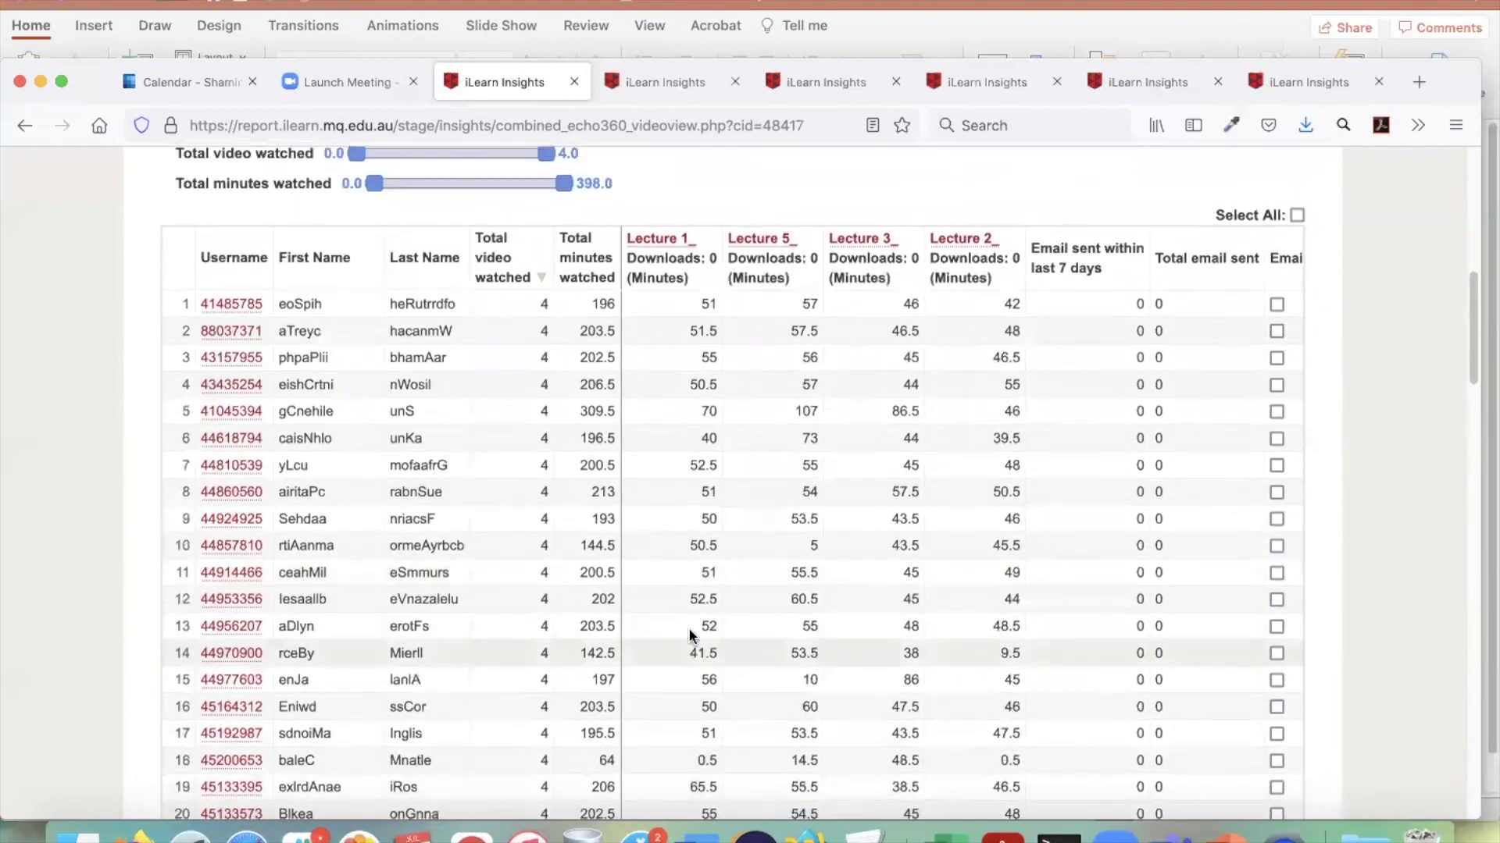
# - Look through the sorted students including the second results page, and view the personalised bulk email options
pyautogui.scroll(-20, 574, 609)
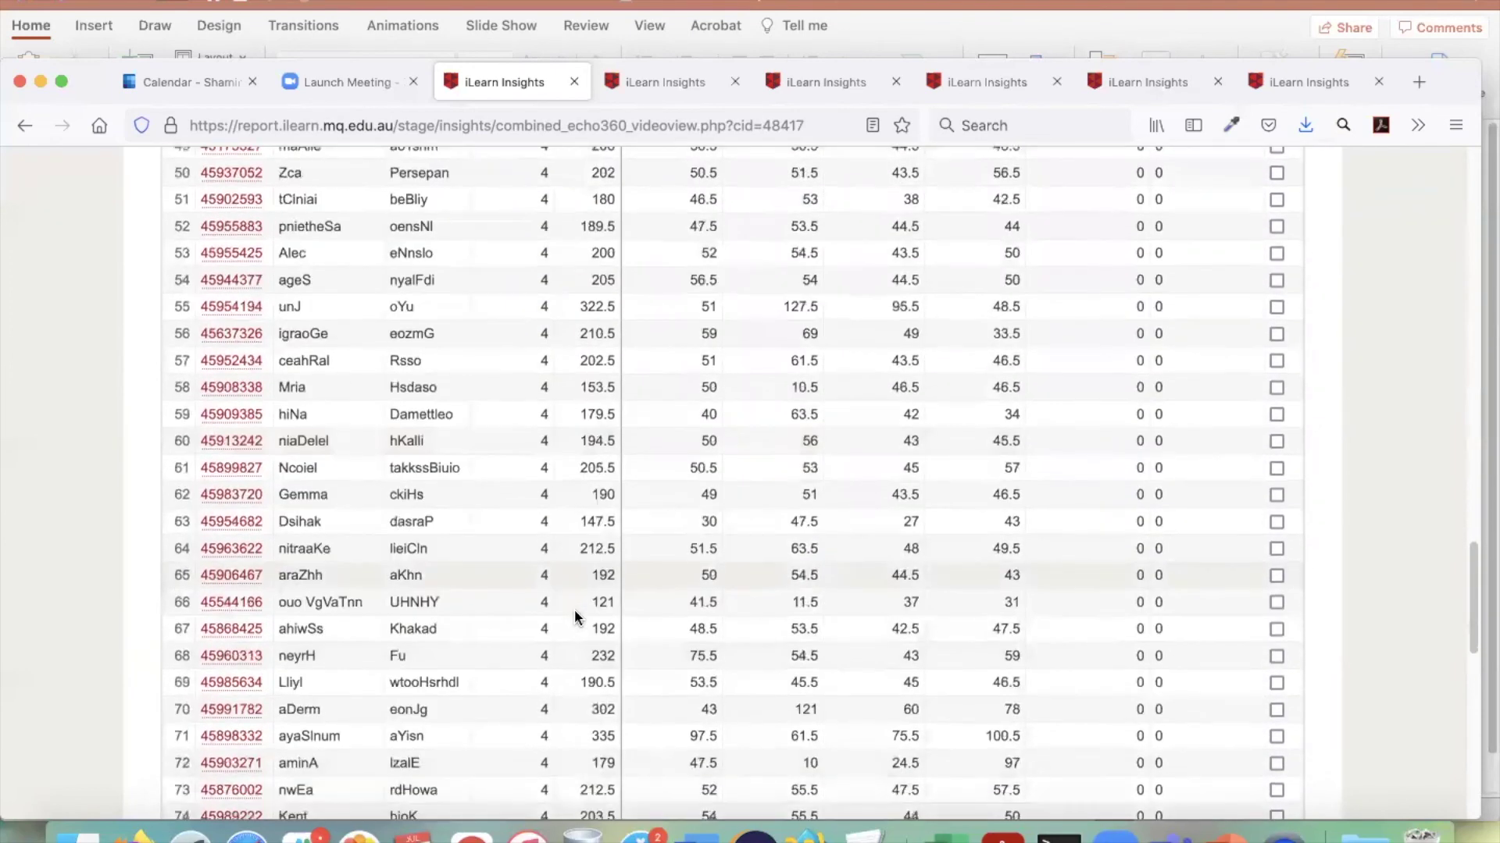
pyautogui.click(211, 661)
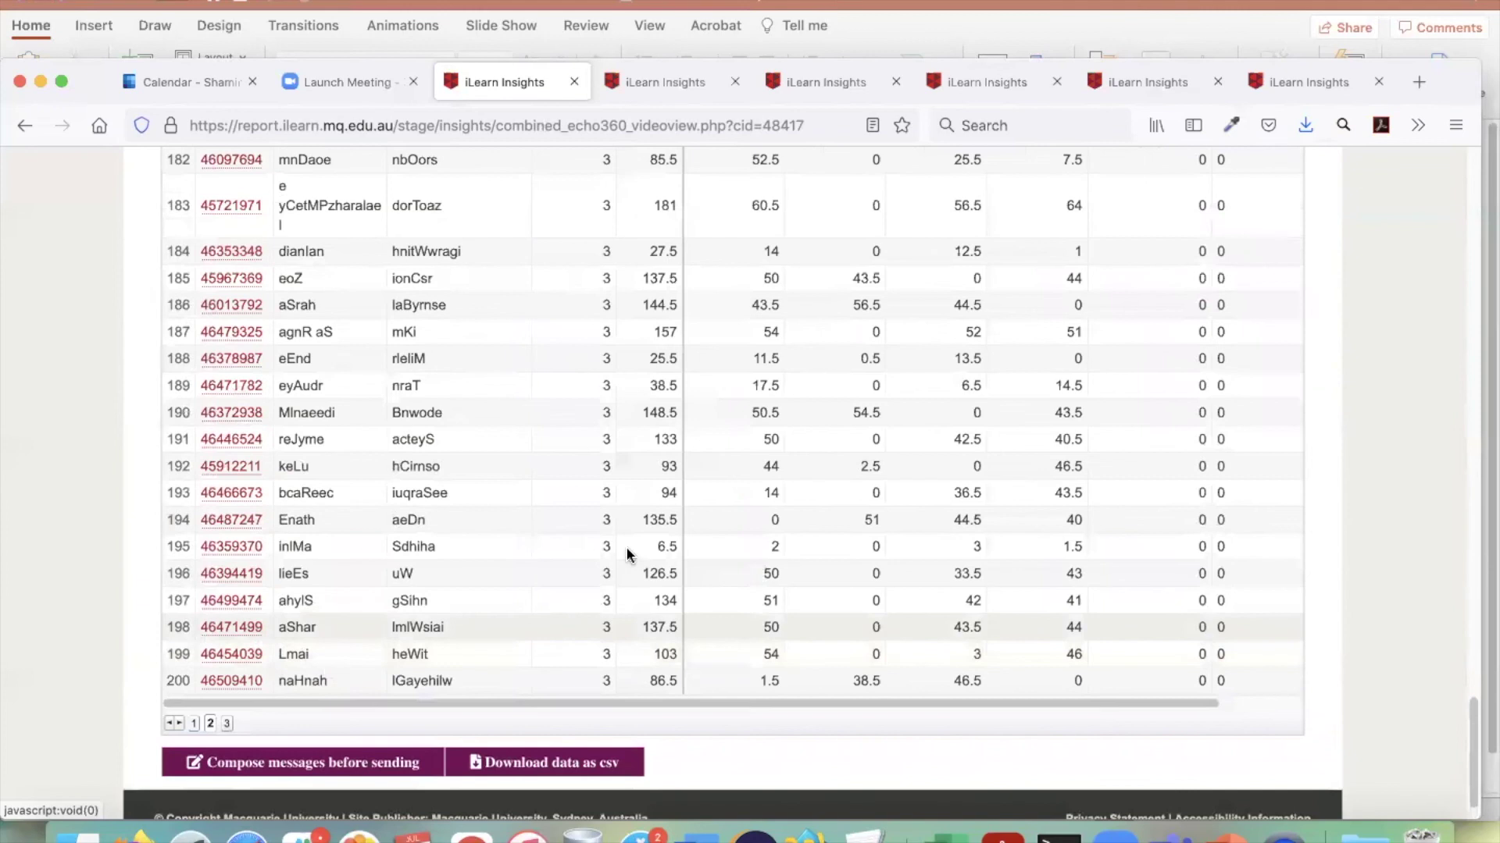
pyautogui.scroll(20, 726, 482)
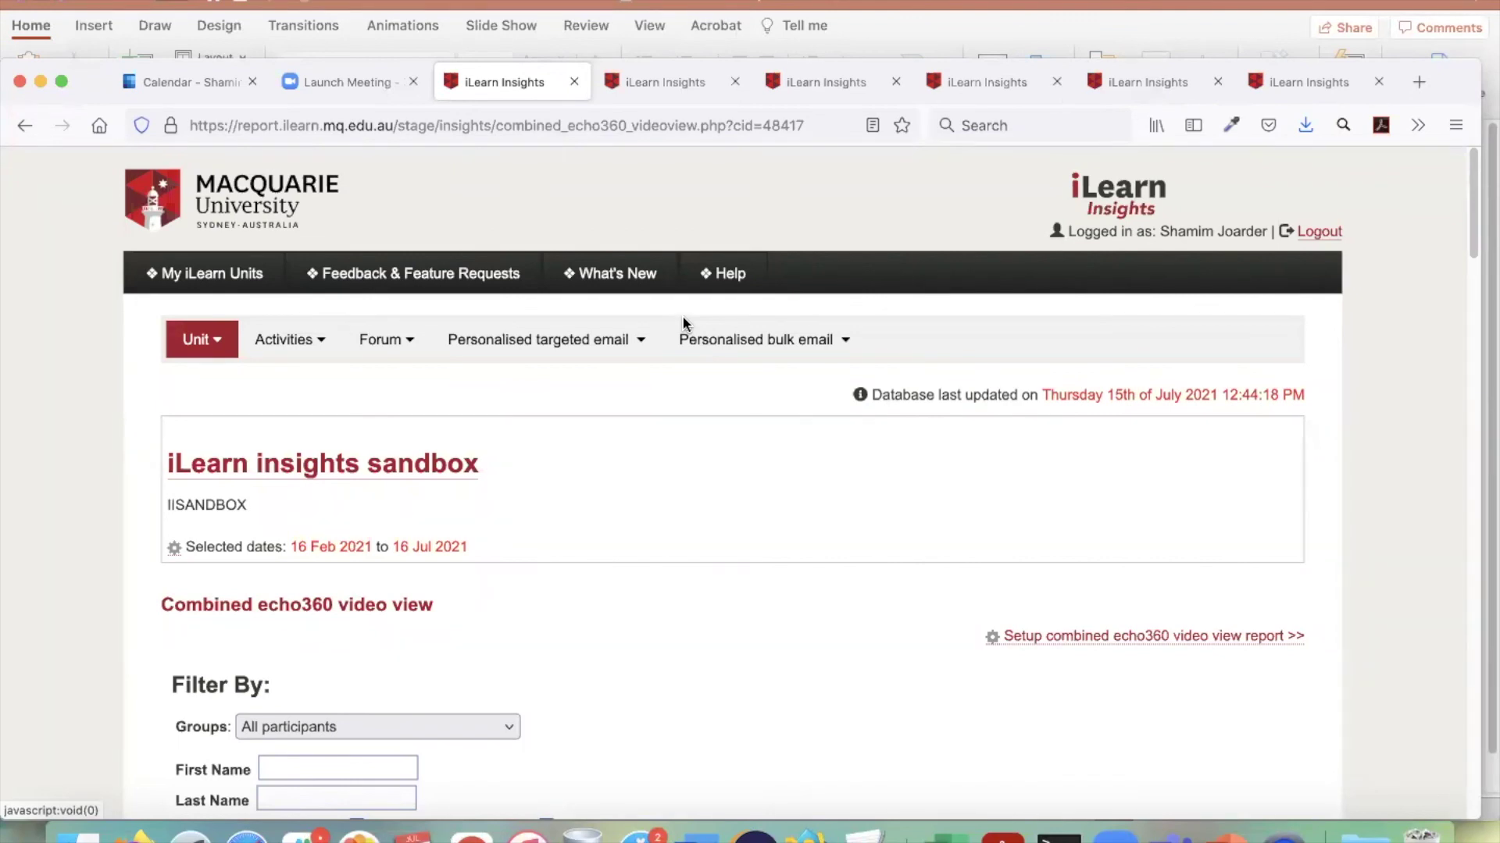
pyautogui.click(682, 330)
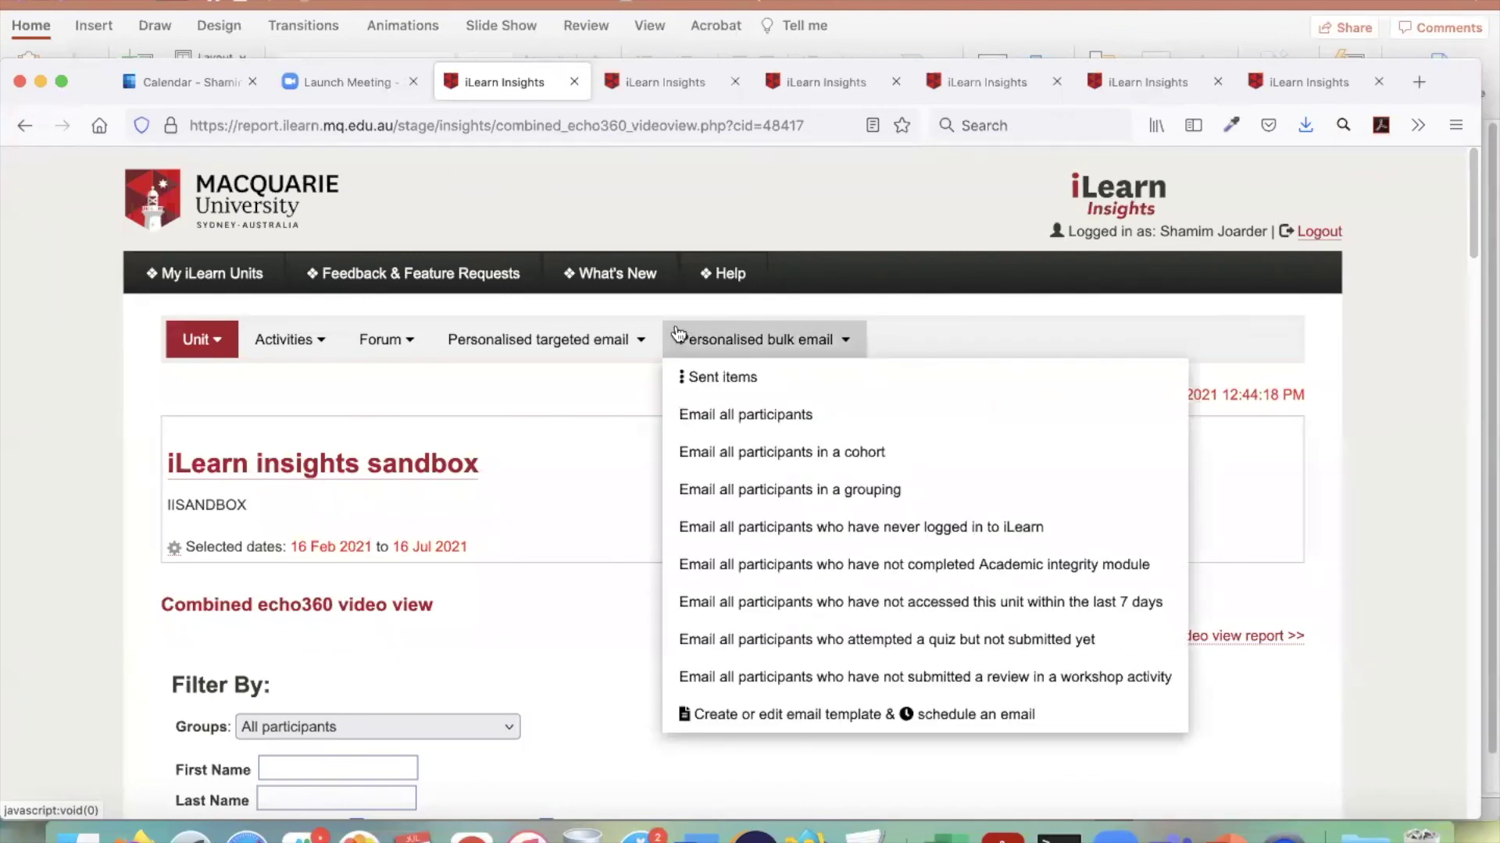
pyautogui.click(678, 336)
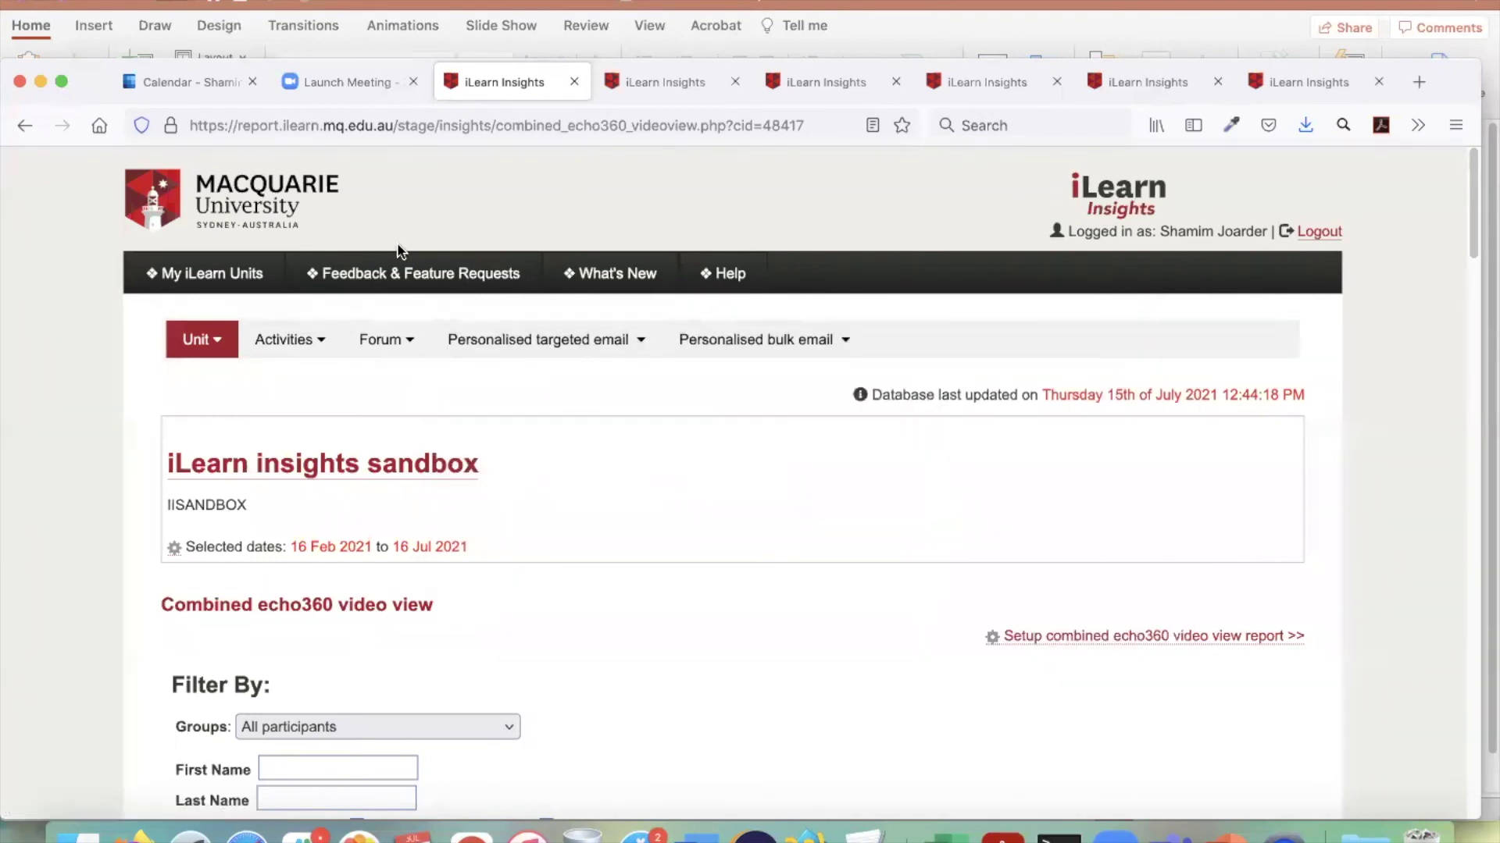
# - Open the unit's report on students who have not accessed a resource and select PROBLEM SET 5 SOLUTIONS as the resource
pyautogui.scroll(-3, 345, 376)
pyautogui.moveTo(230, 225)
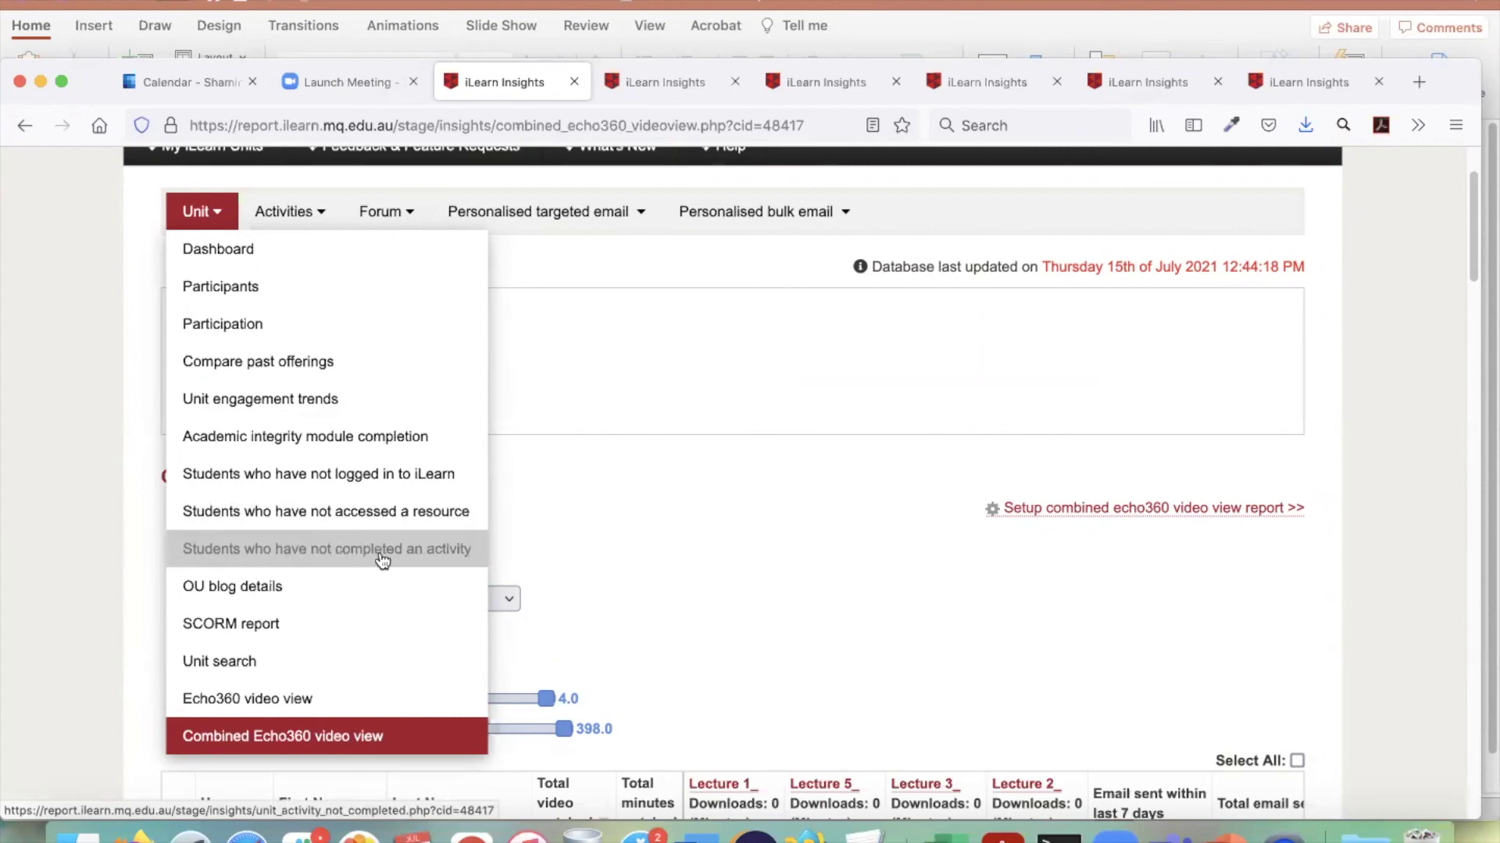
pyautogui.click(433, 521)
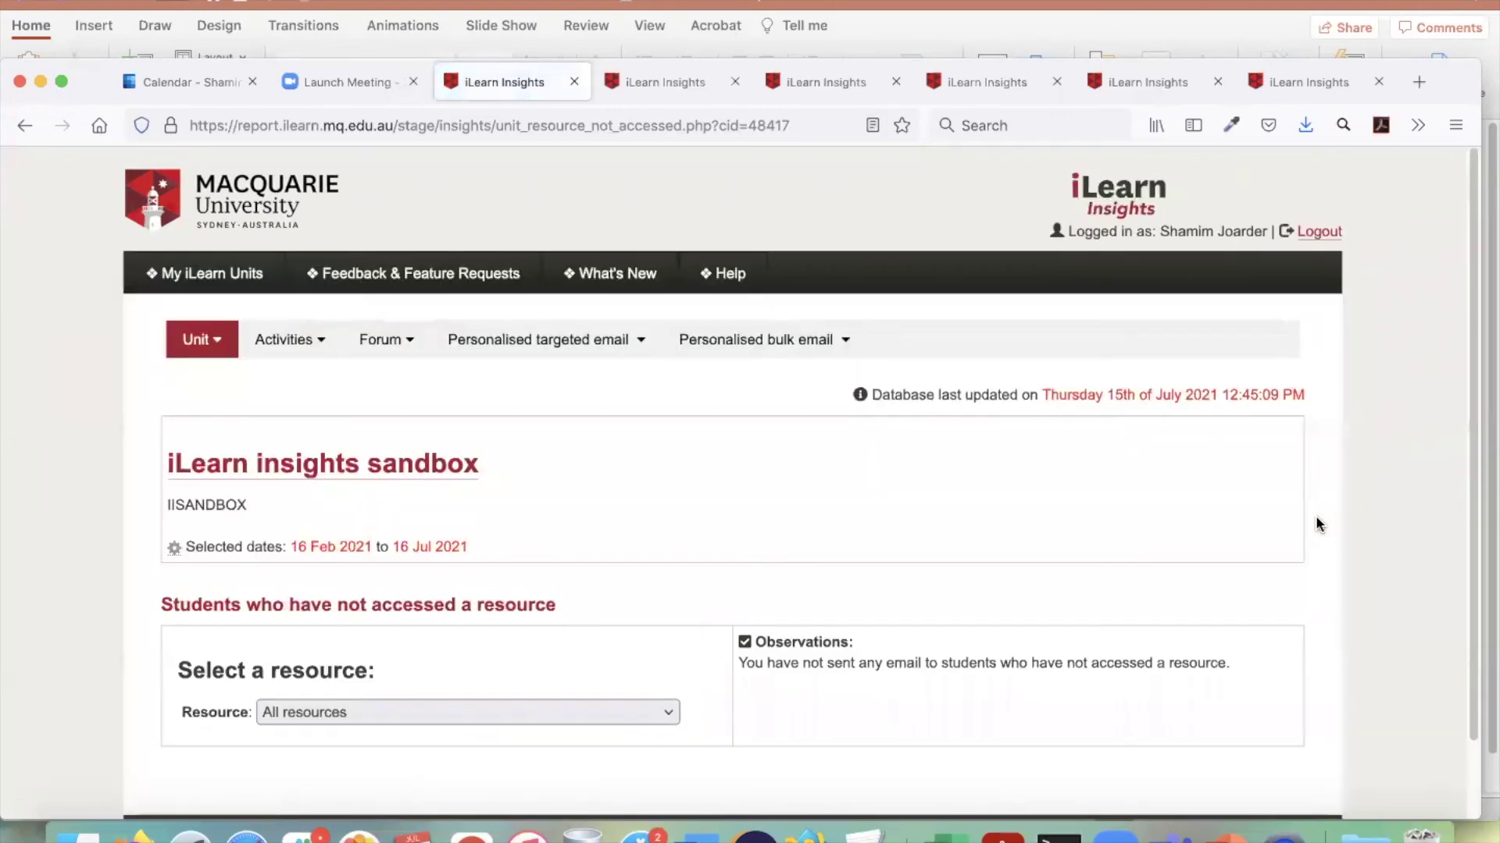
pyautogui.scroll(-2, 625, 552)
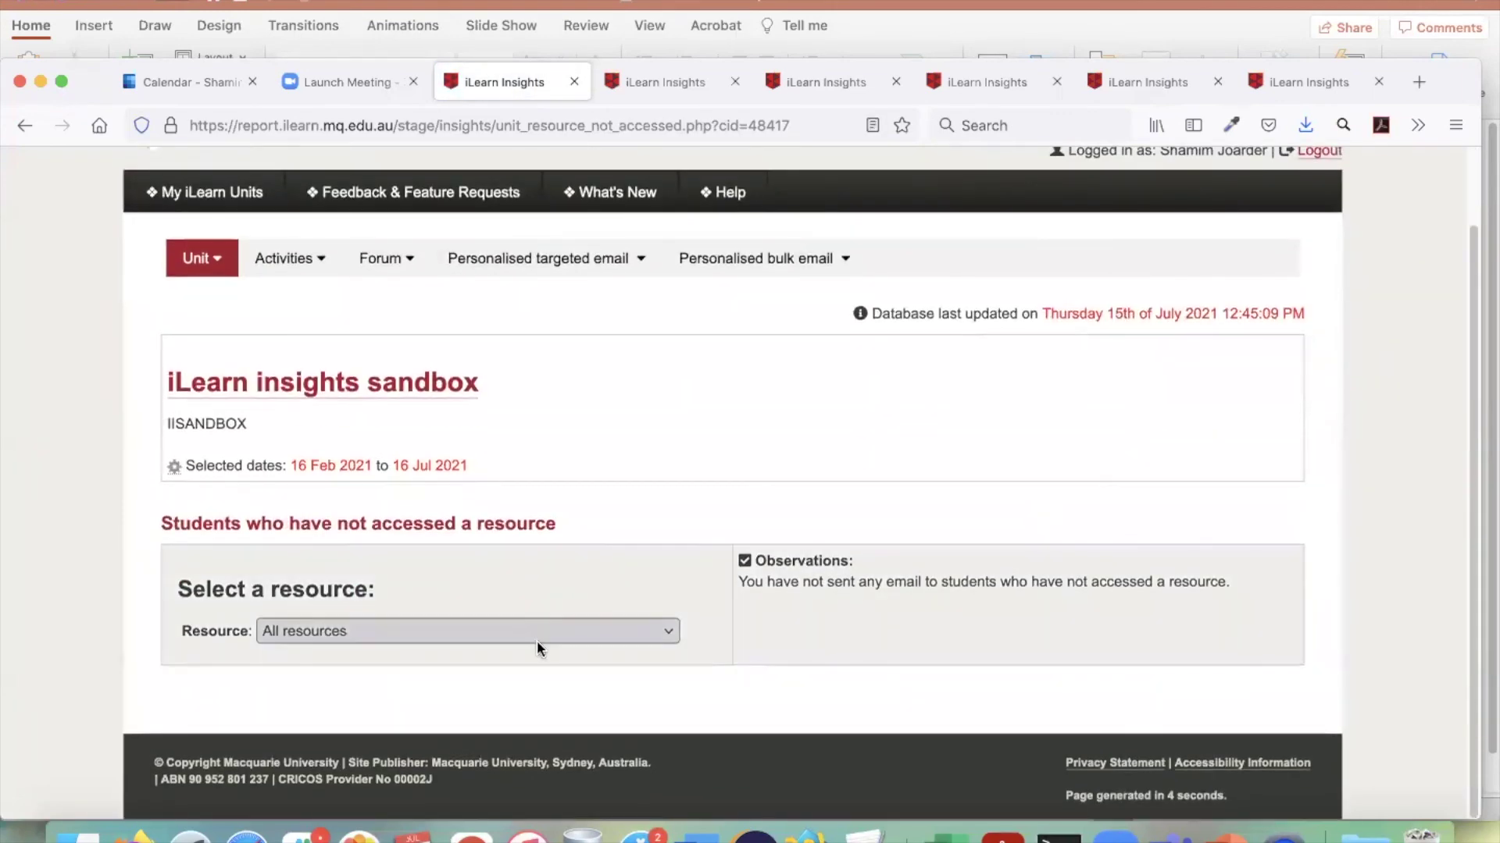
pyautogui.click(542, 631)
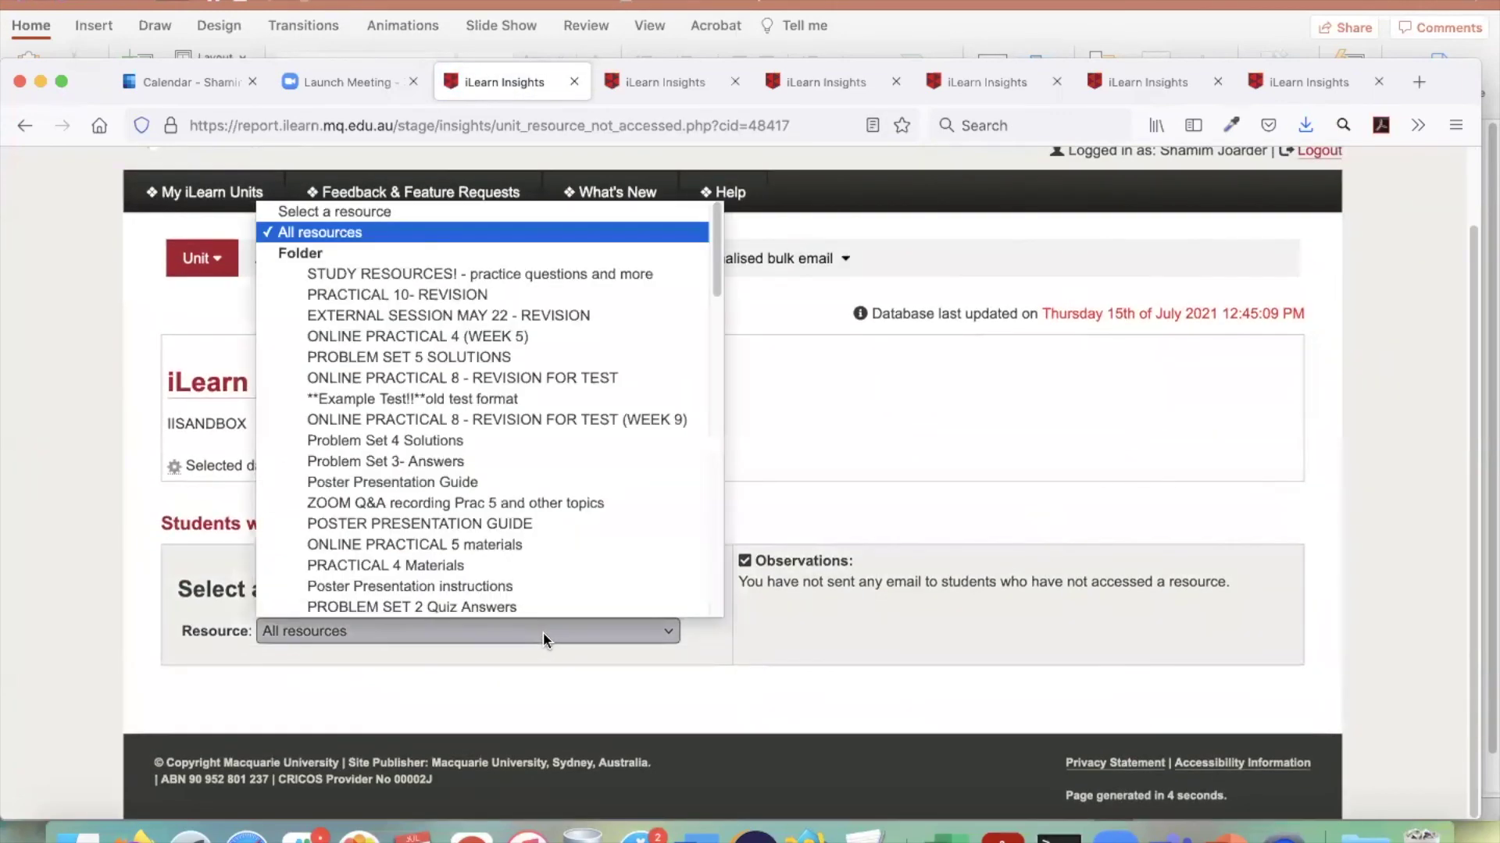
pyautogui.click(558, 359)
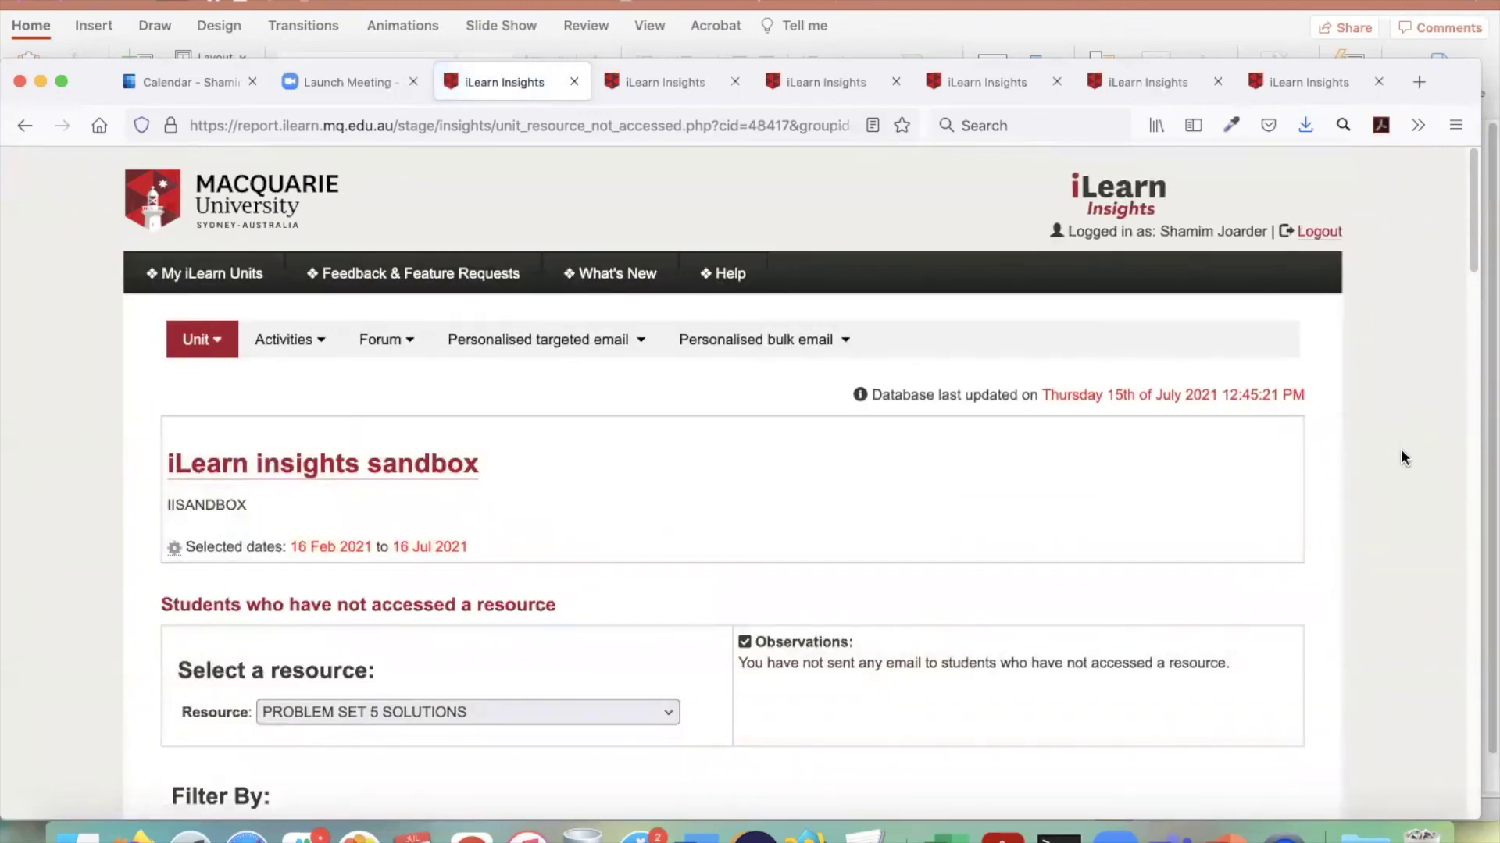
# - Look through the students who have not accessed the resource and the option for composing messages to them
pyautogui.scroll(-10, 1401, 452)
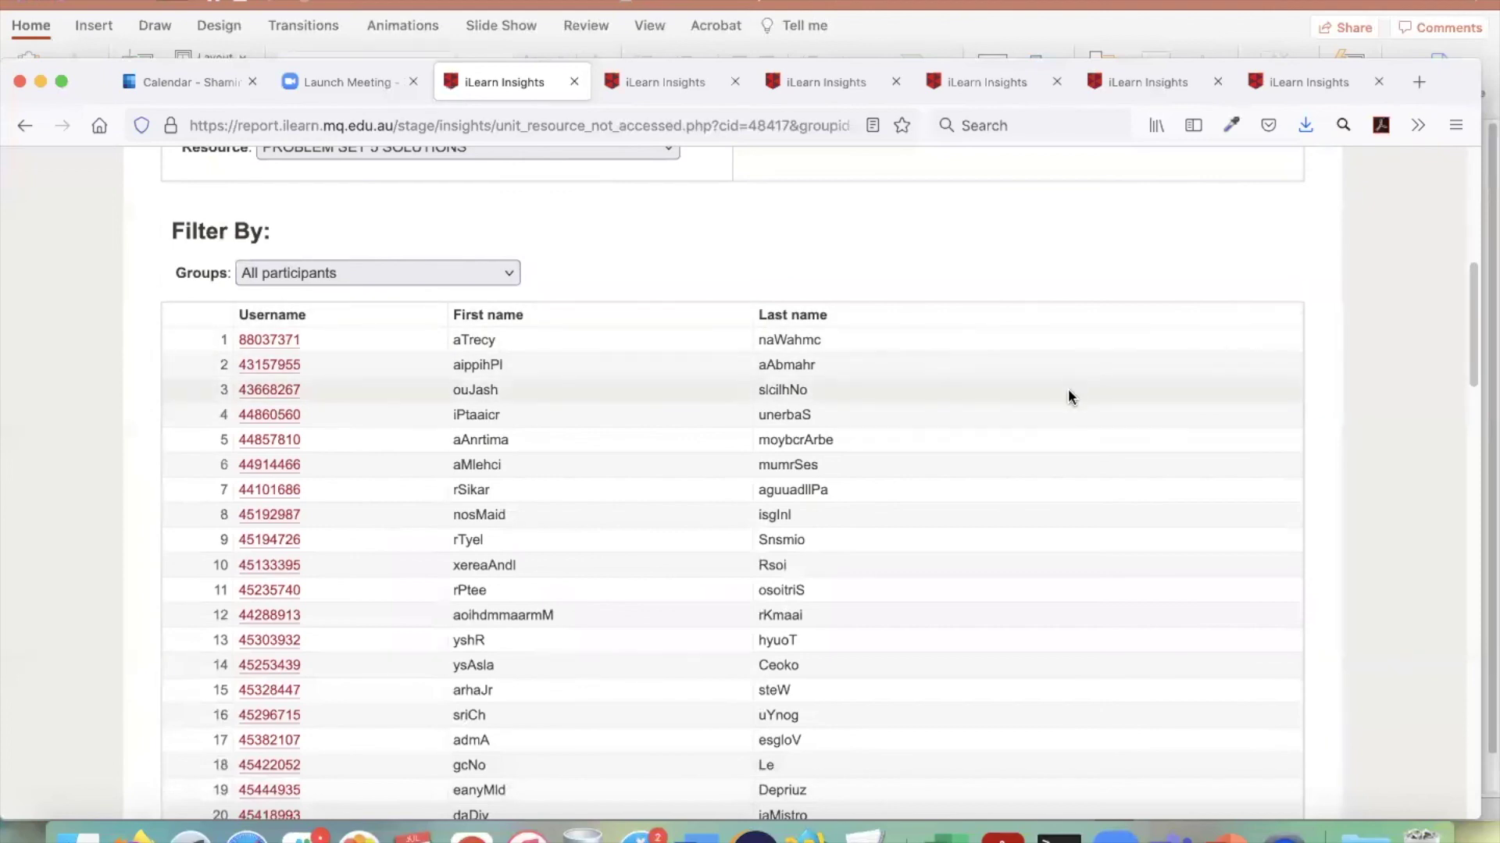
pyautogui.scroll(-4, 1059, 417)
pyautogui.scroll(-6, 1059, 417)
pyautogui.scroll(-20, 1059, 417)
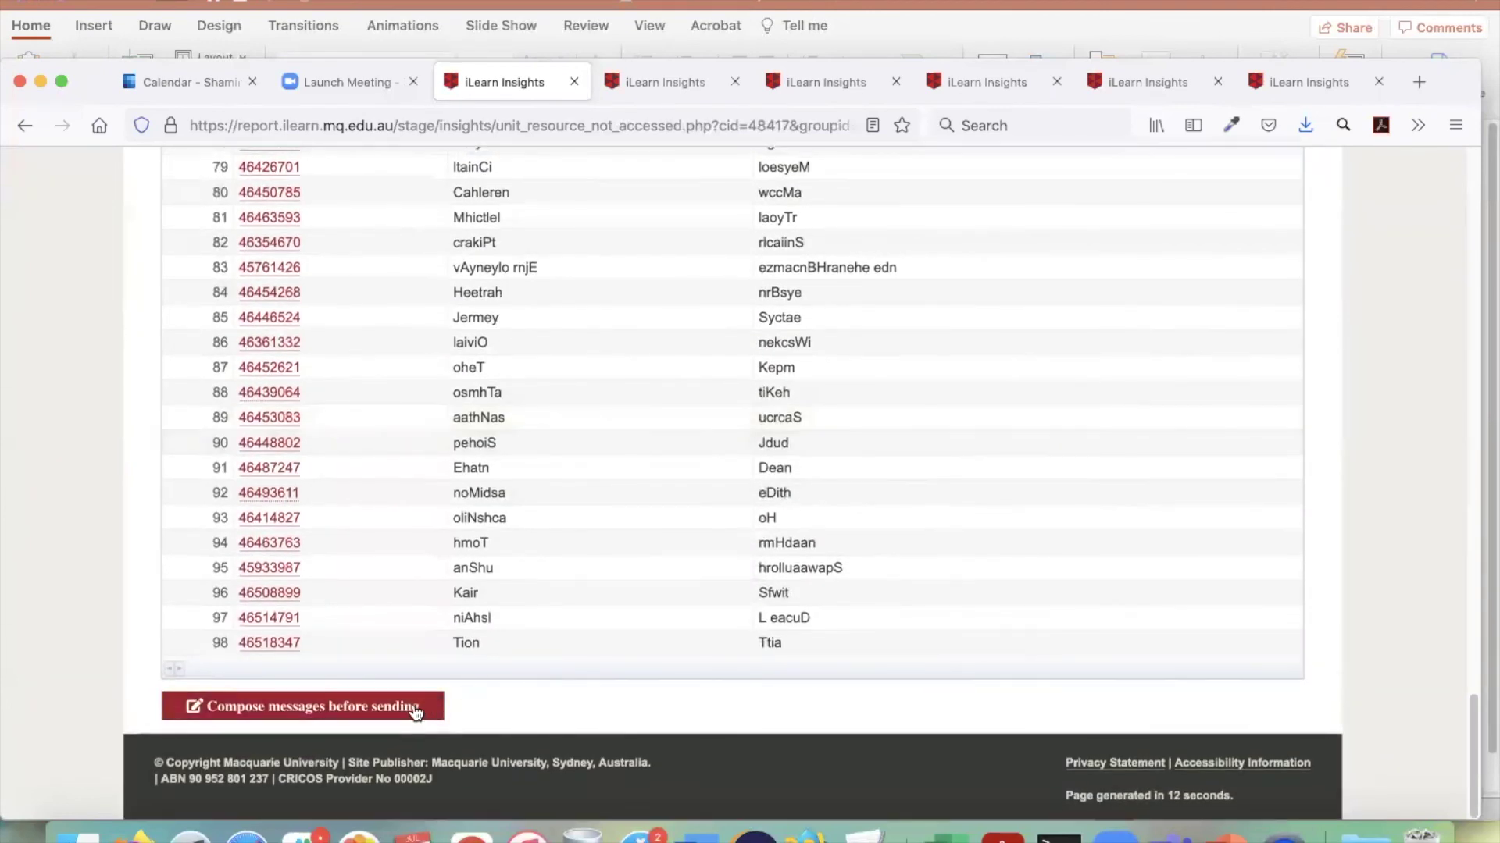
pyautogui.scroll(1, 398, 715)
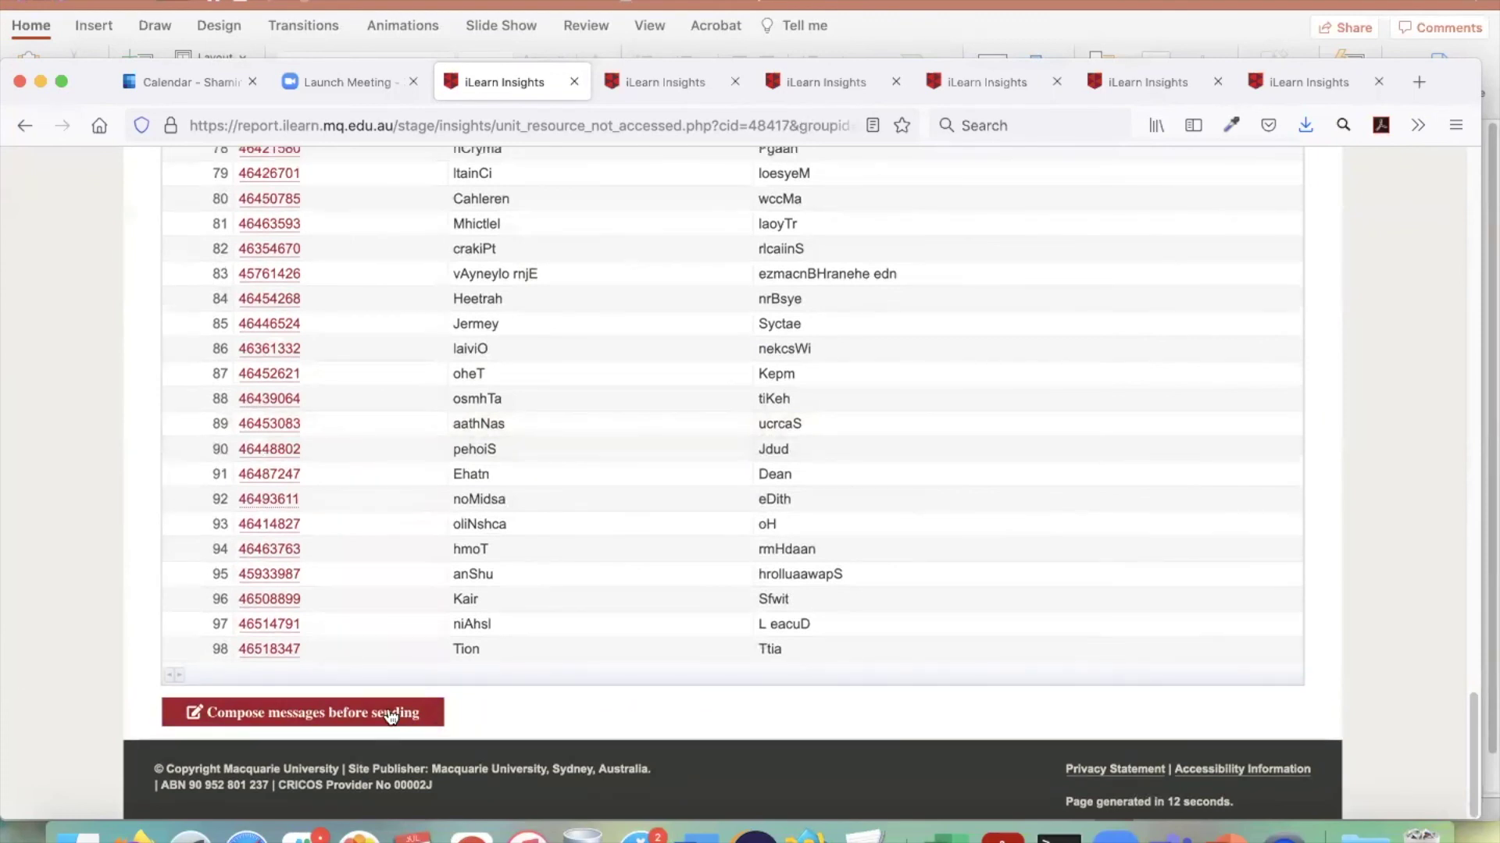
pyautogui.scroll(20, 832, 500)
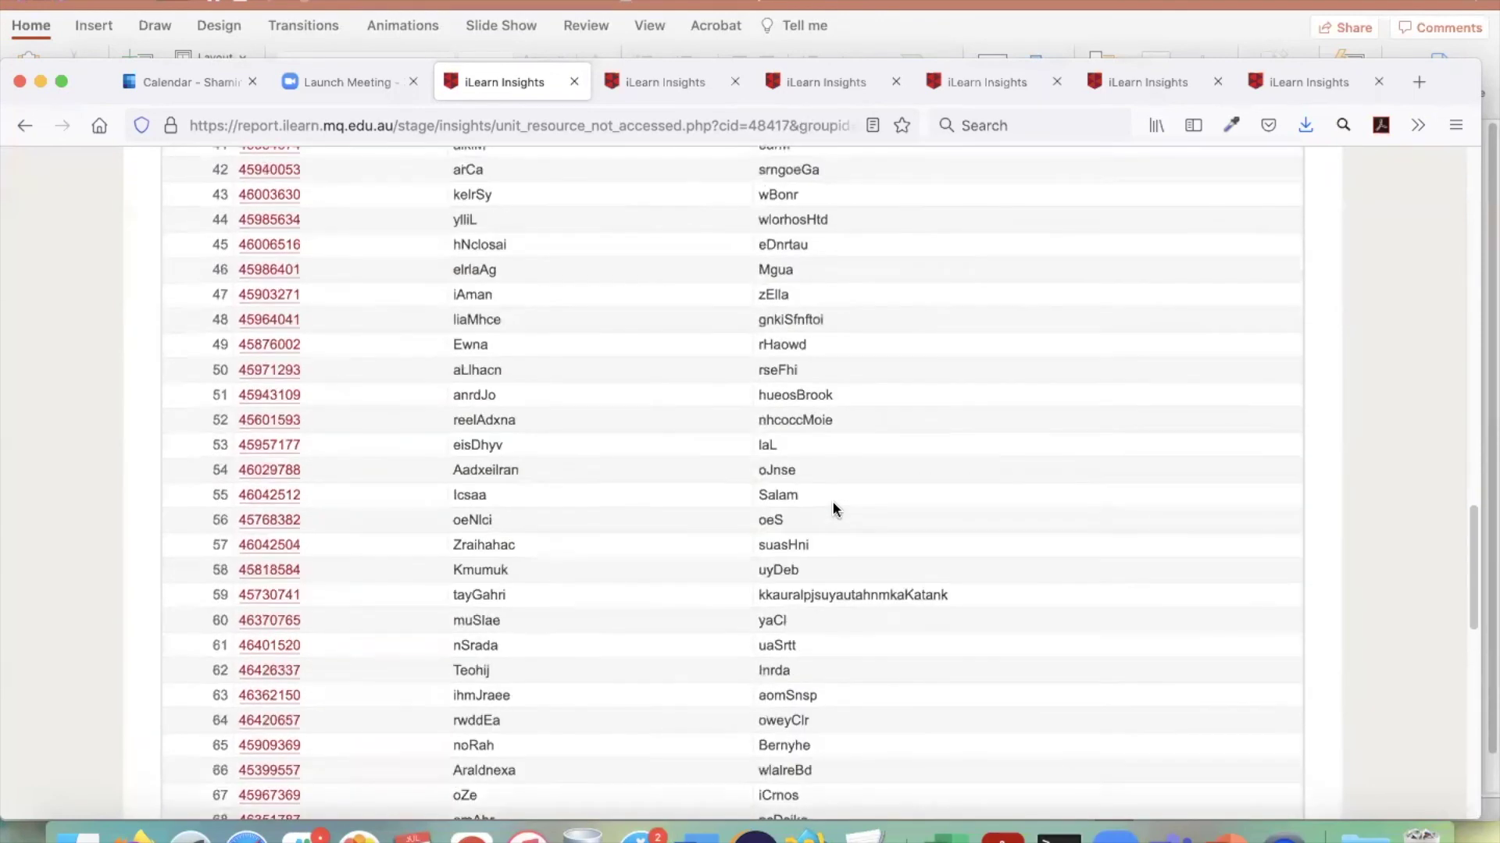
pyautogui.scroll(10, 486, 343)
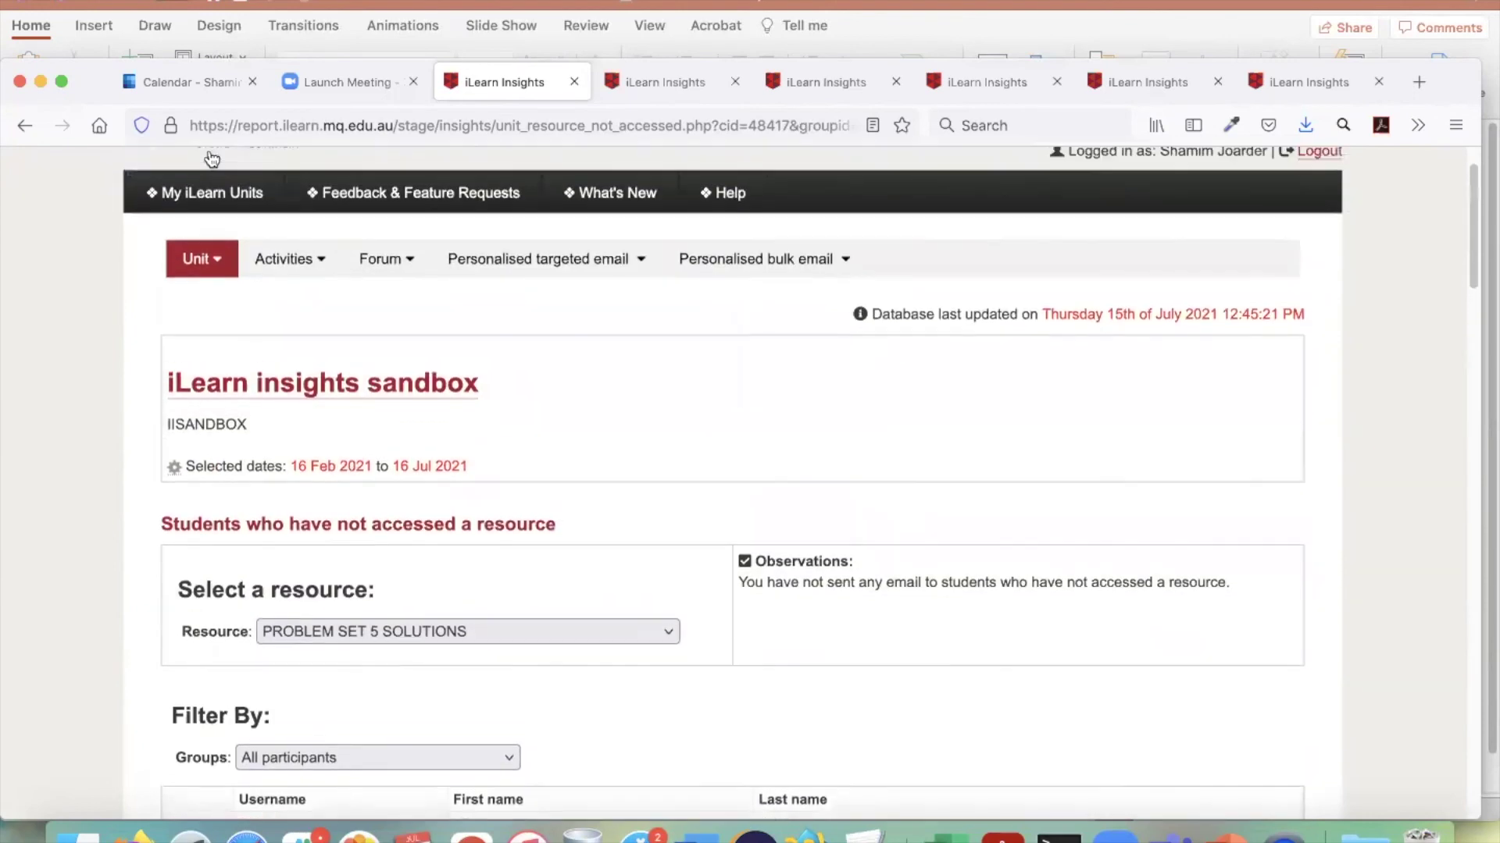
# - Open the report on students who have not completed an activity and check its available resources, keeping All resources
pyautogui.click(201, 263)
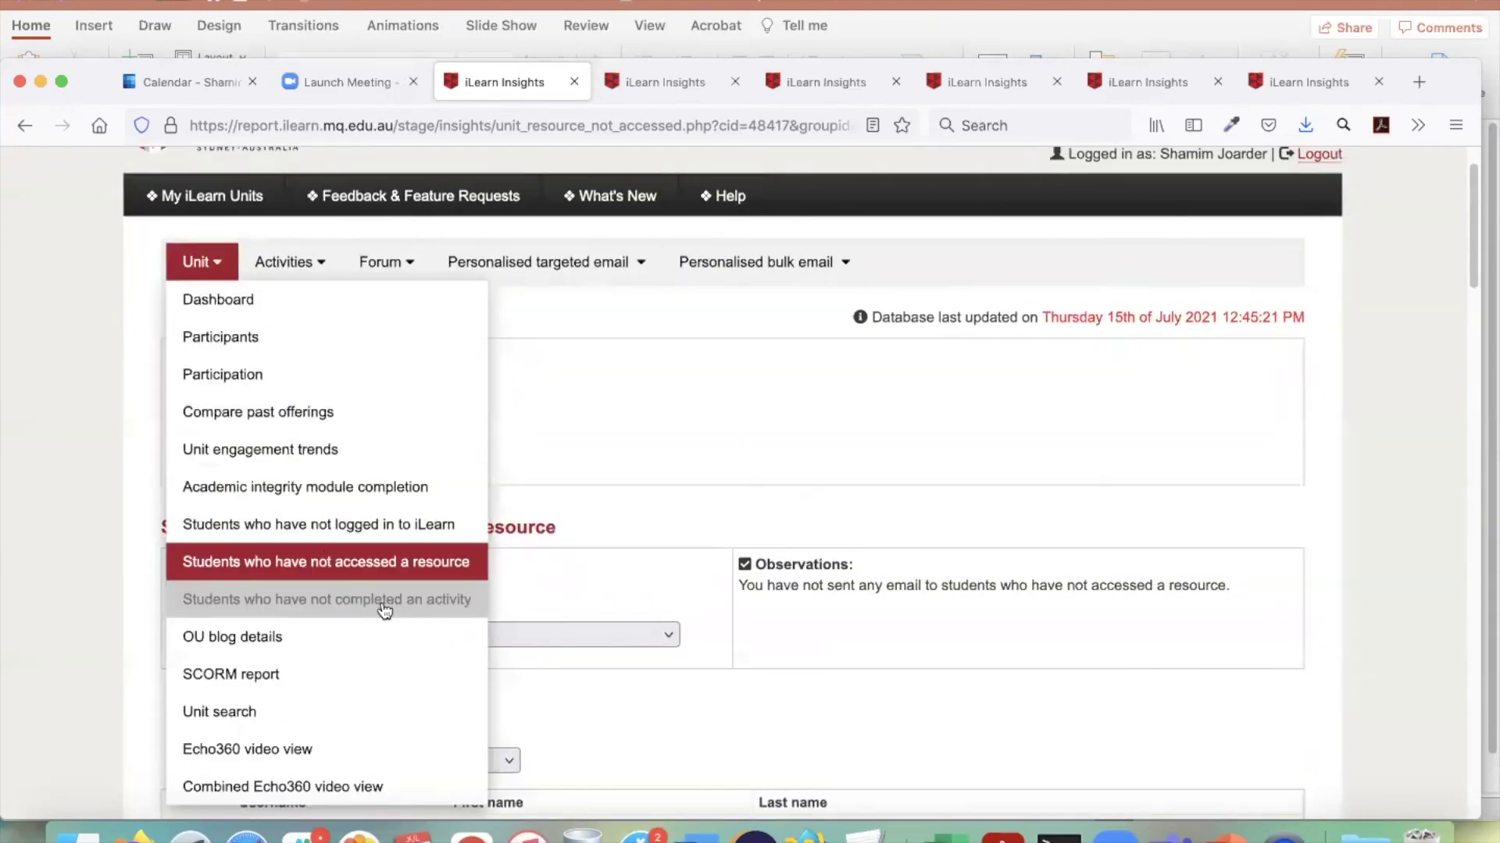
pyautogui.click(358, 608)
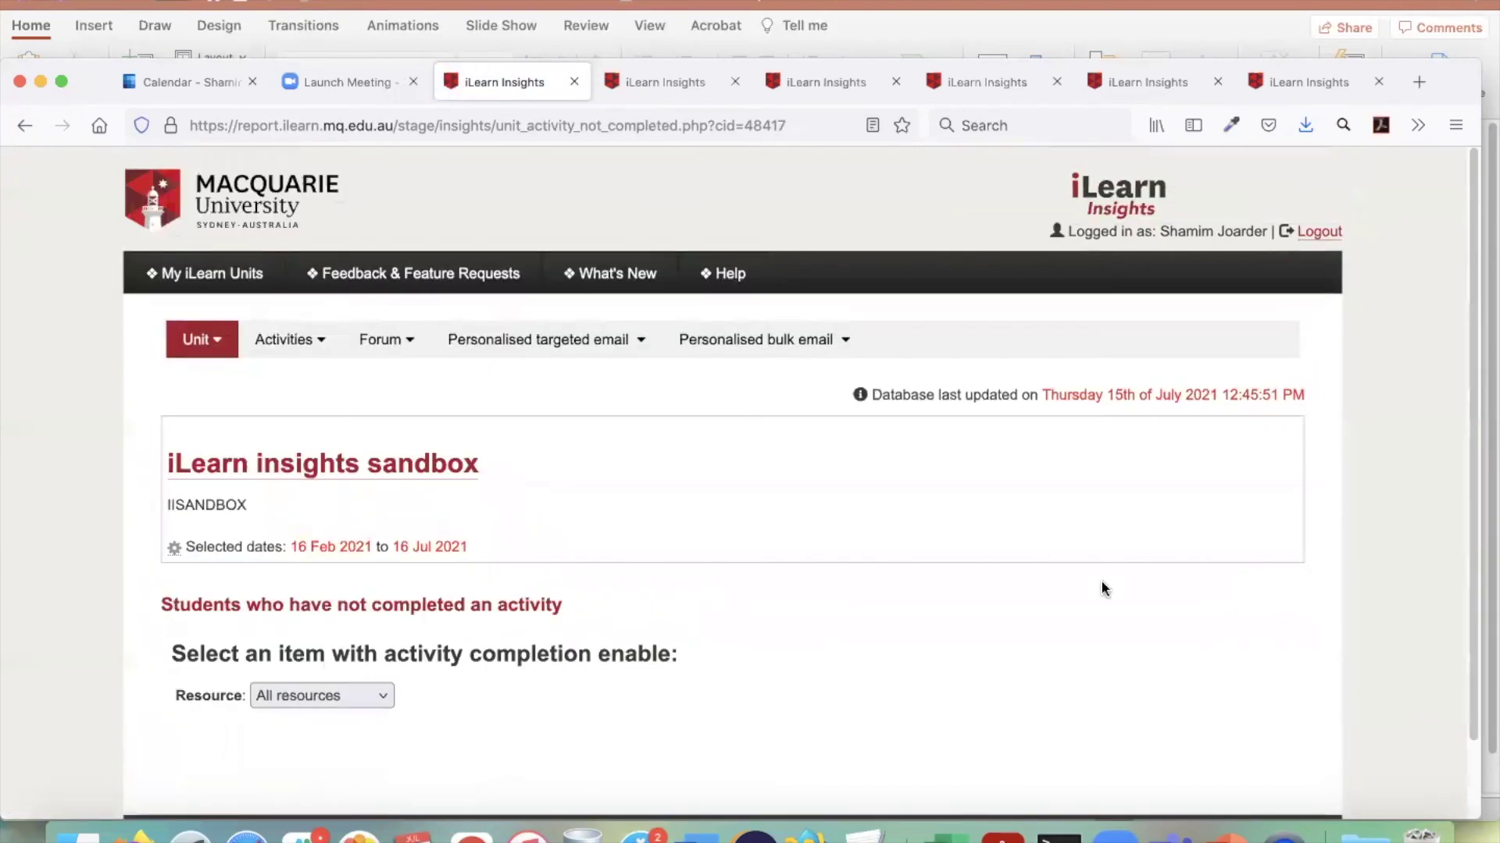
pyautogui.scroll(-2, 666, 701)
pyautogui.click(335, 611)
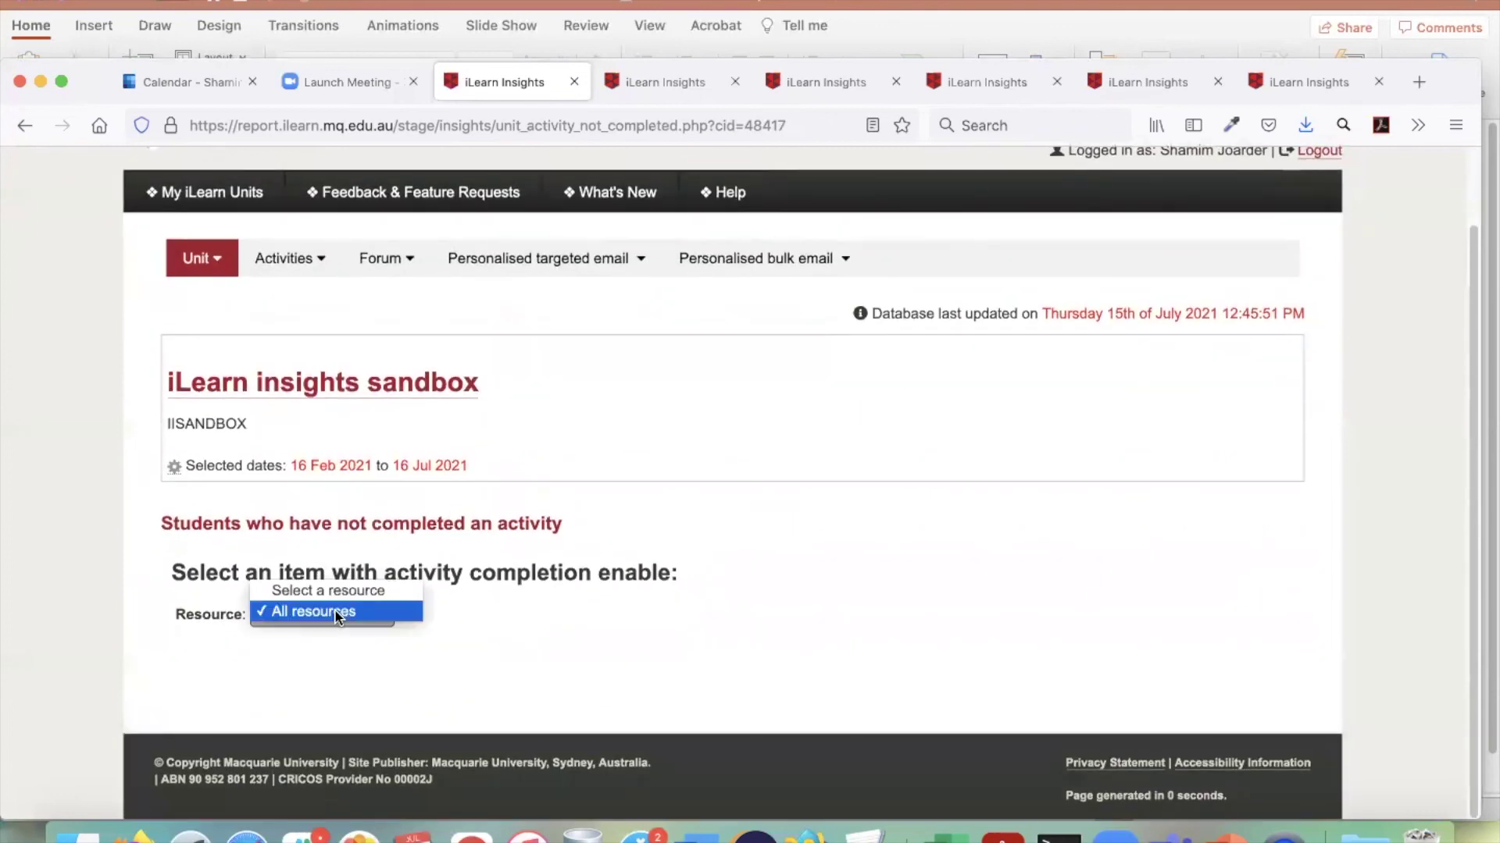
pyautogui.click(335, 611)
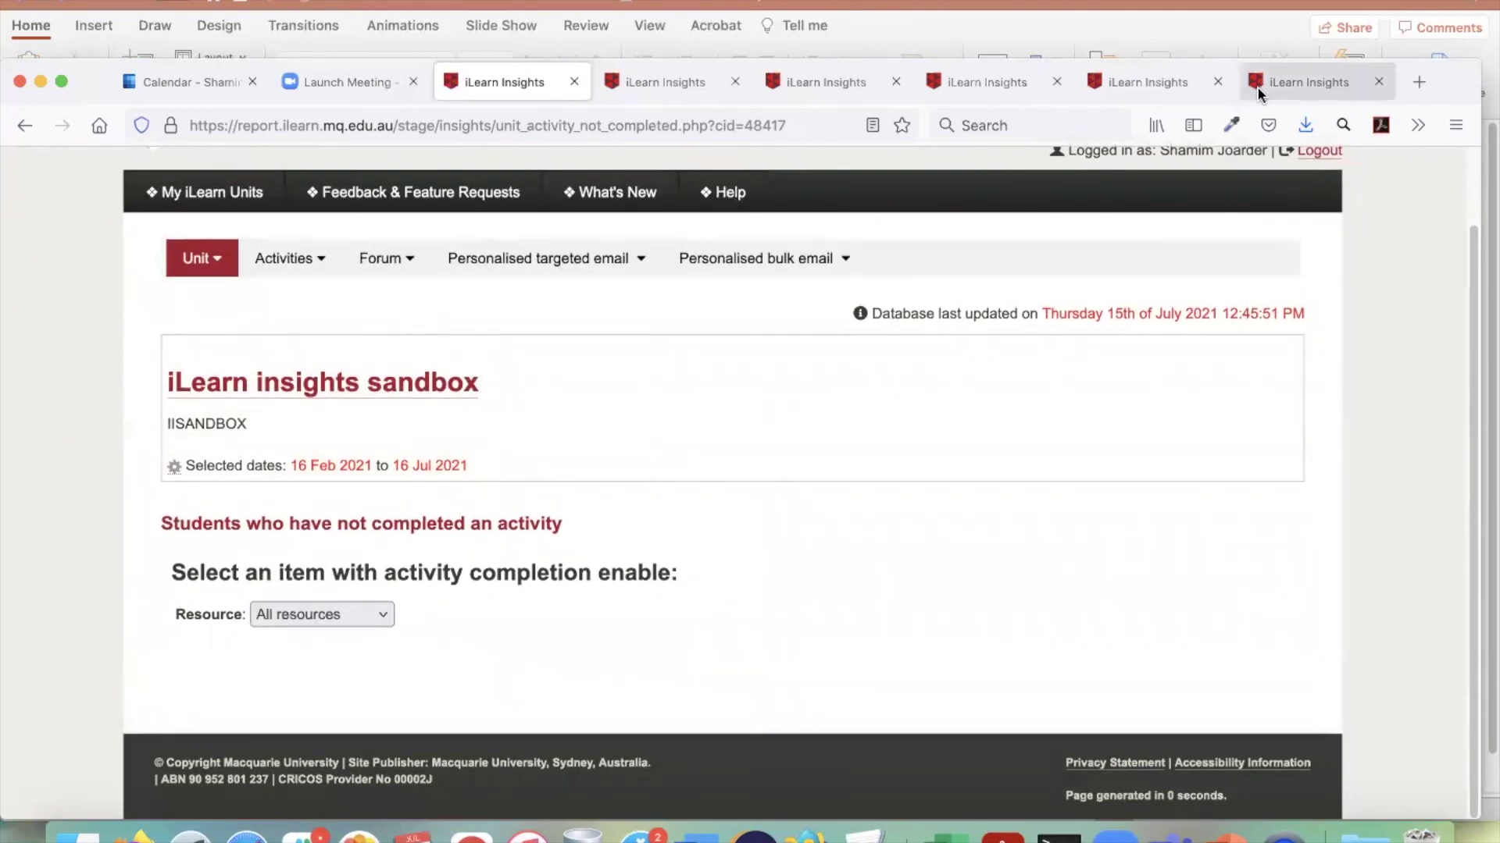
# - Switch to the iLearn Report Sandbox unit and open its report on students who have not completed an activity
pyautogui.click(1284, 85)
pyautogui.scroll(10, 468, 308)
pyautogui.click(201, 338)
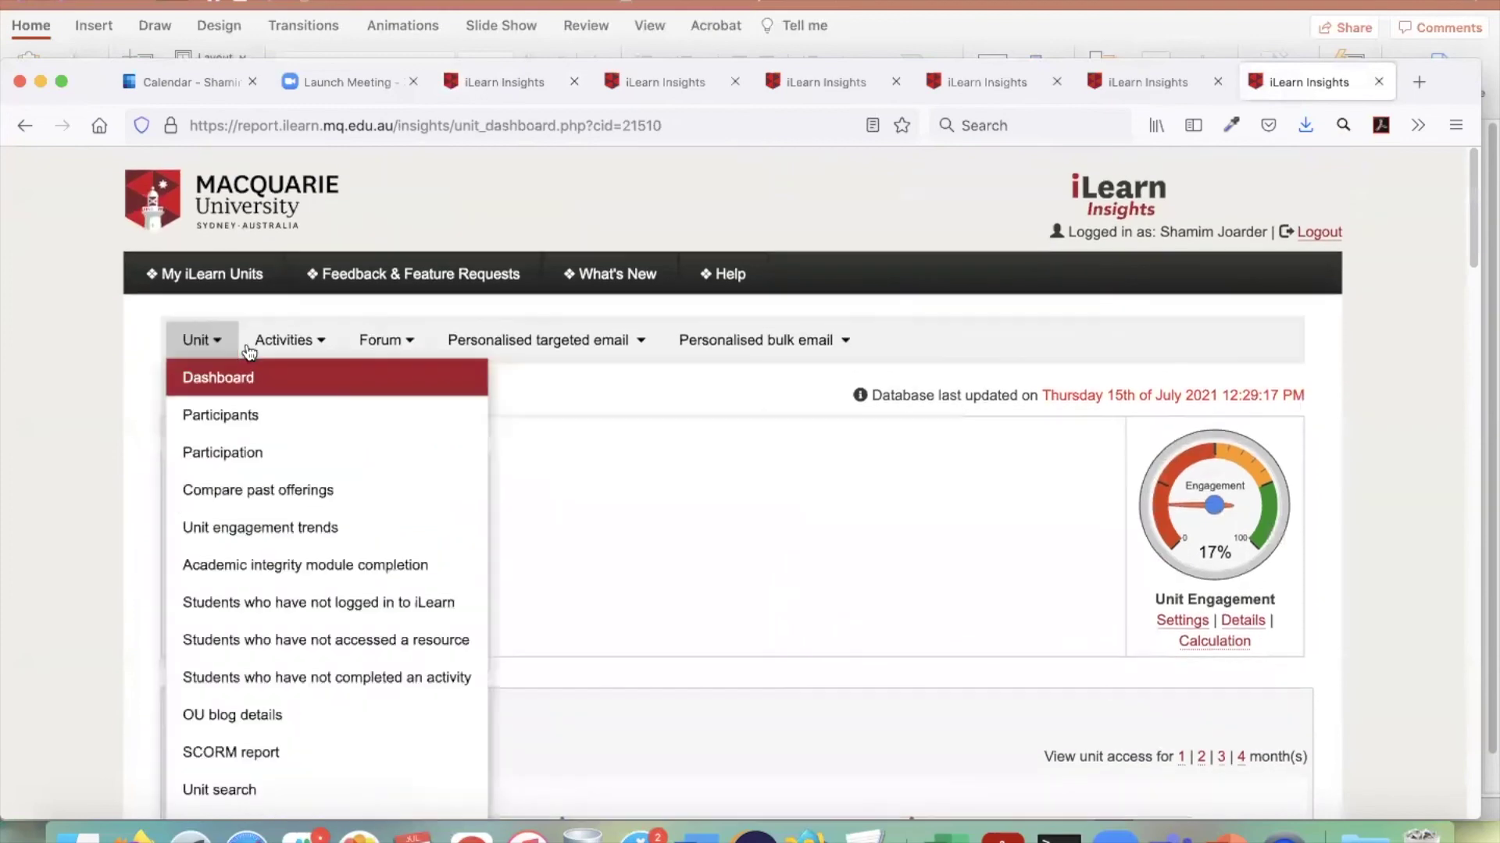
pyautogui.scroll(-3, 272, 564)
pyautogui.scroll(-6, 270, 557)
pyautogui.scroll(7, 270, 558)
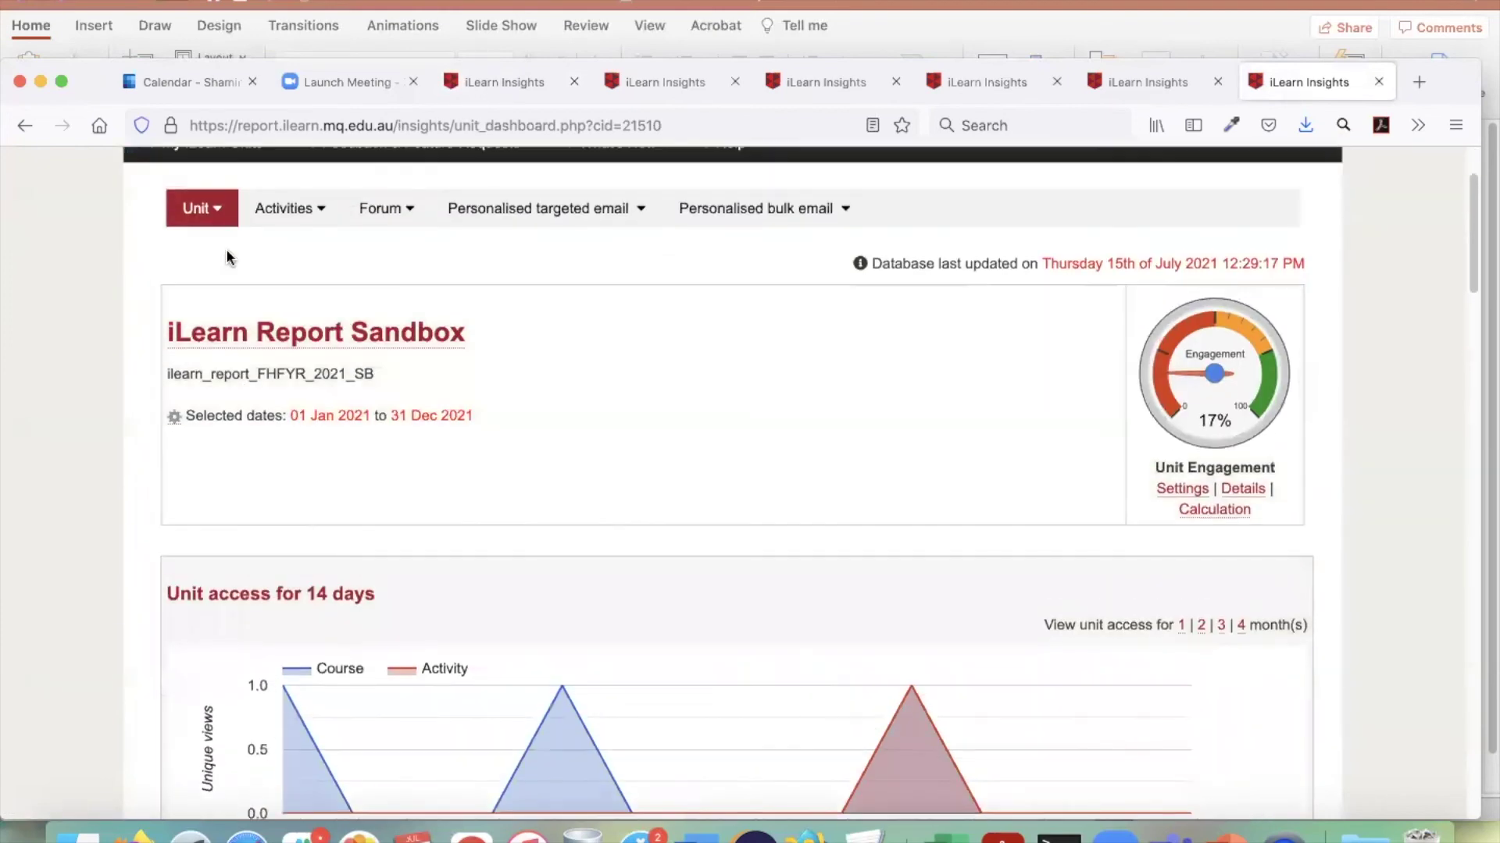
pyautogui.click(200, 231)
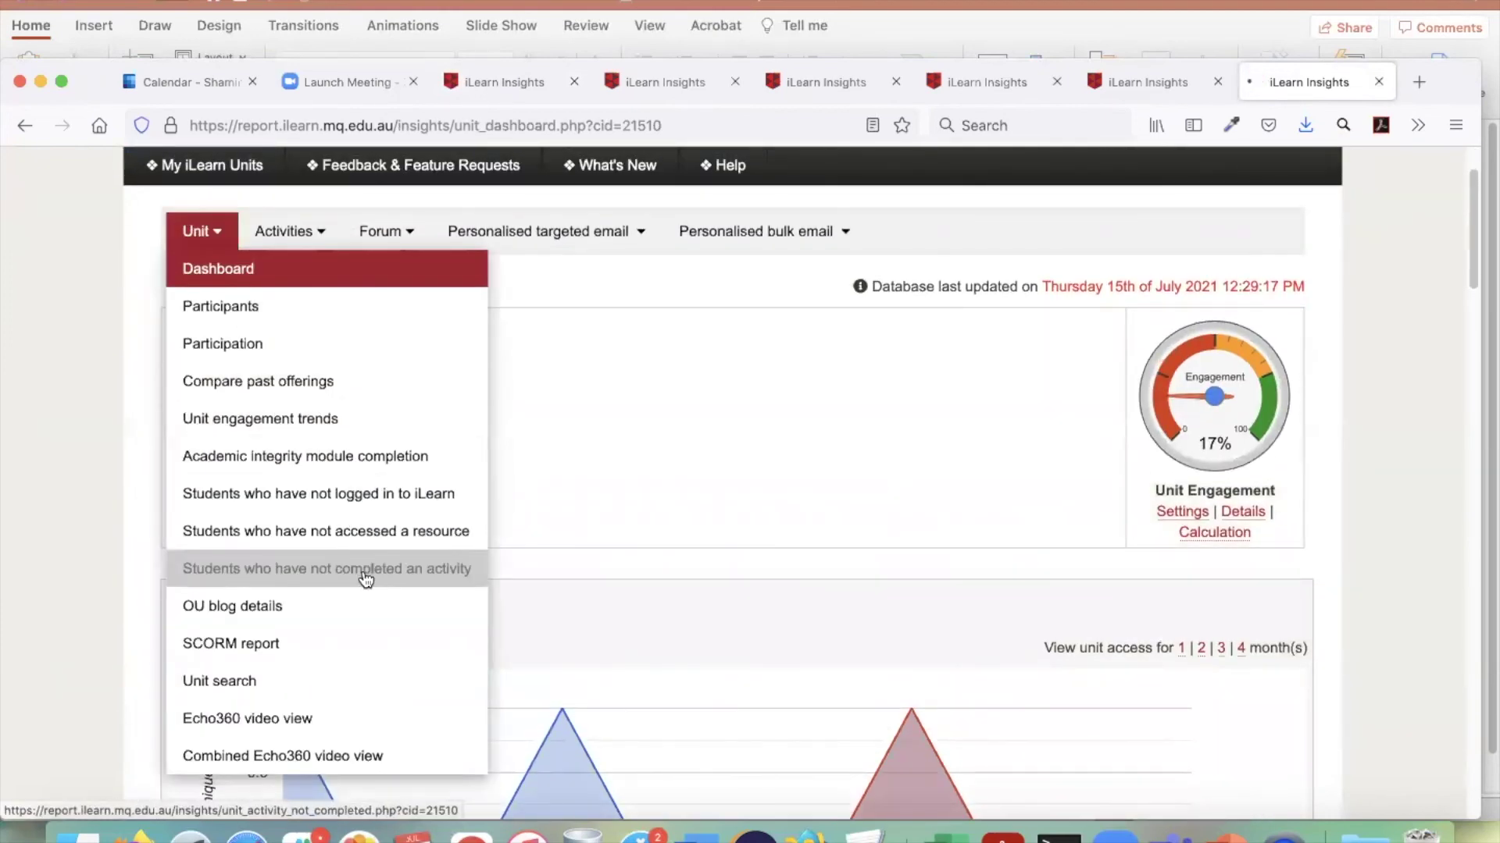
pyautogui.click(367, 569)
pyautogui.scroll(-2, 902, 505)
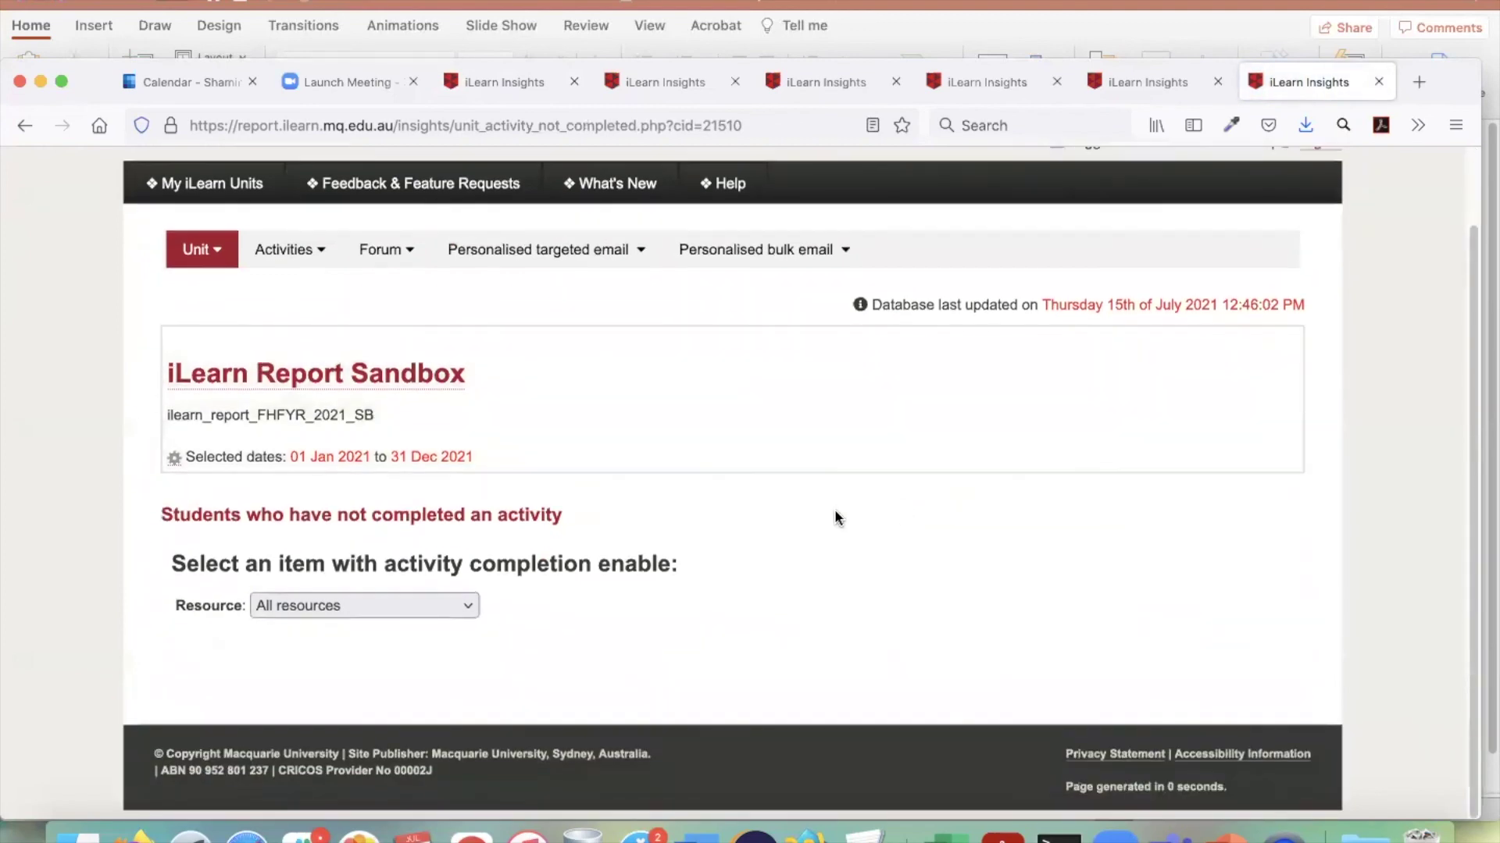
# - Select Assignment 1 as the resource, look through the listed students, and highlight the words about activity completion in the selection heading
pyautogui.click(448, 616)
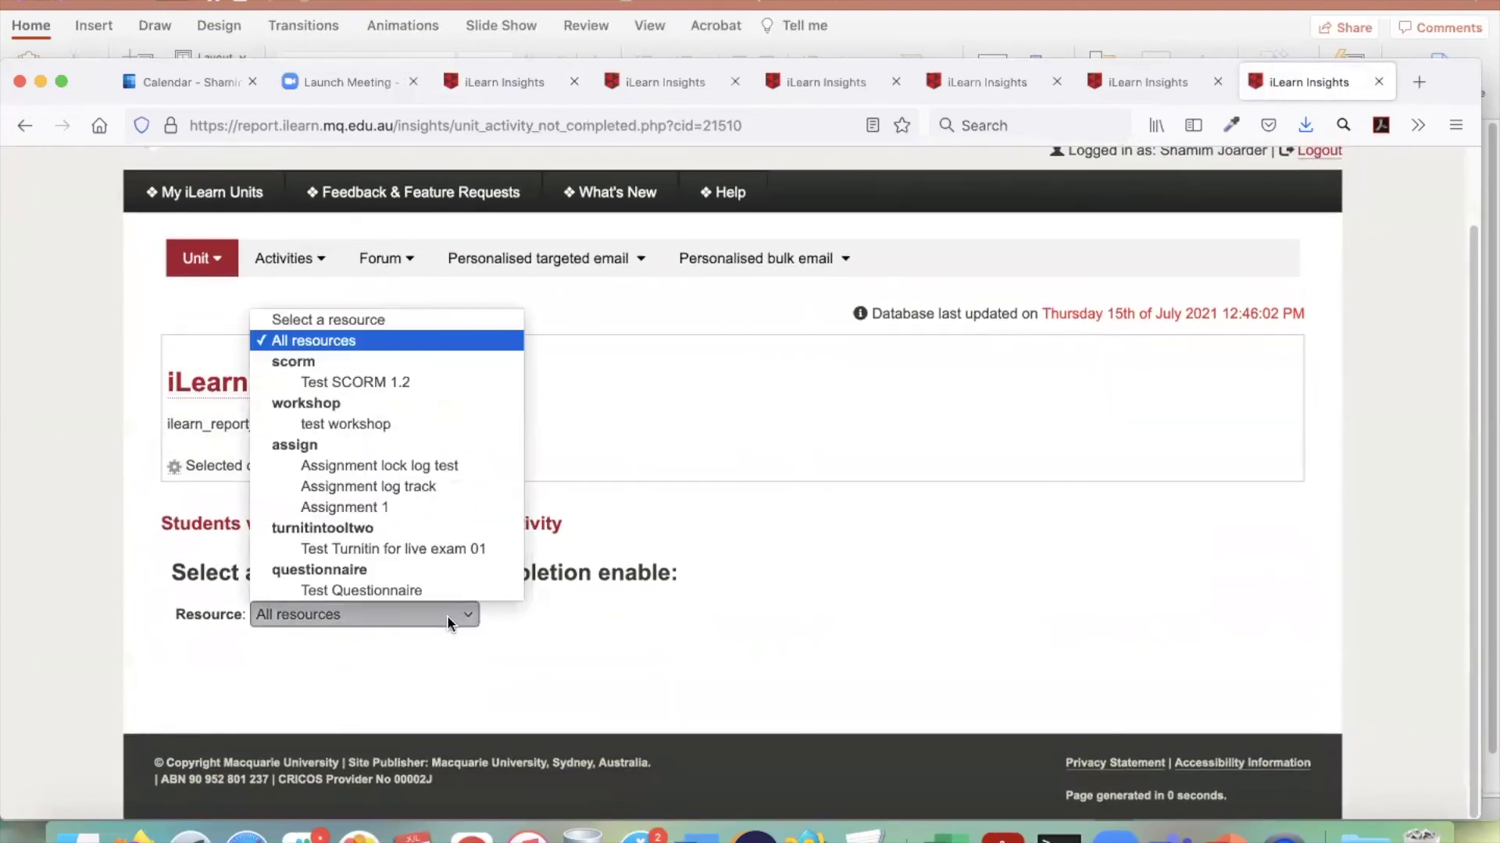
pyautogui.click(435, 508)
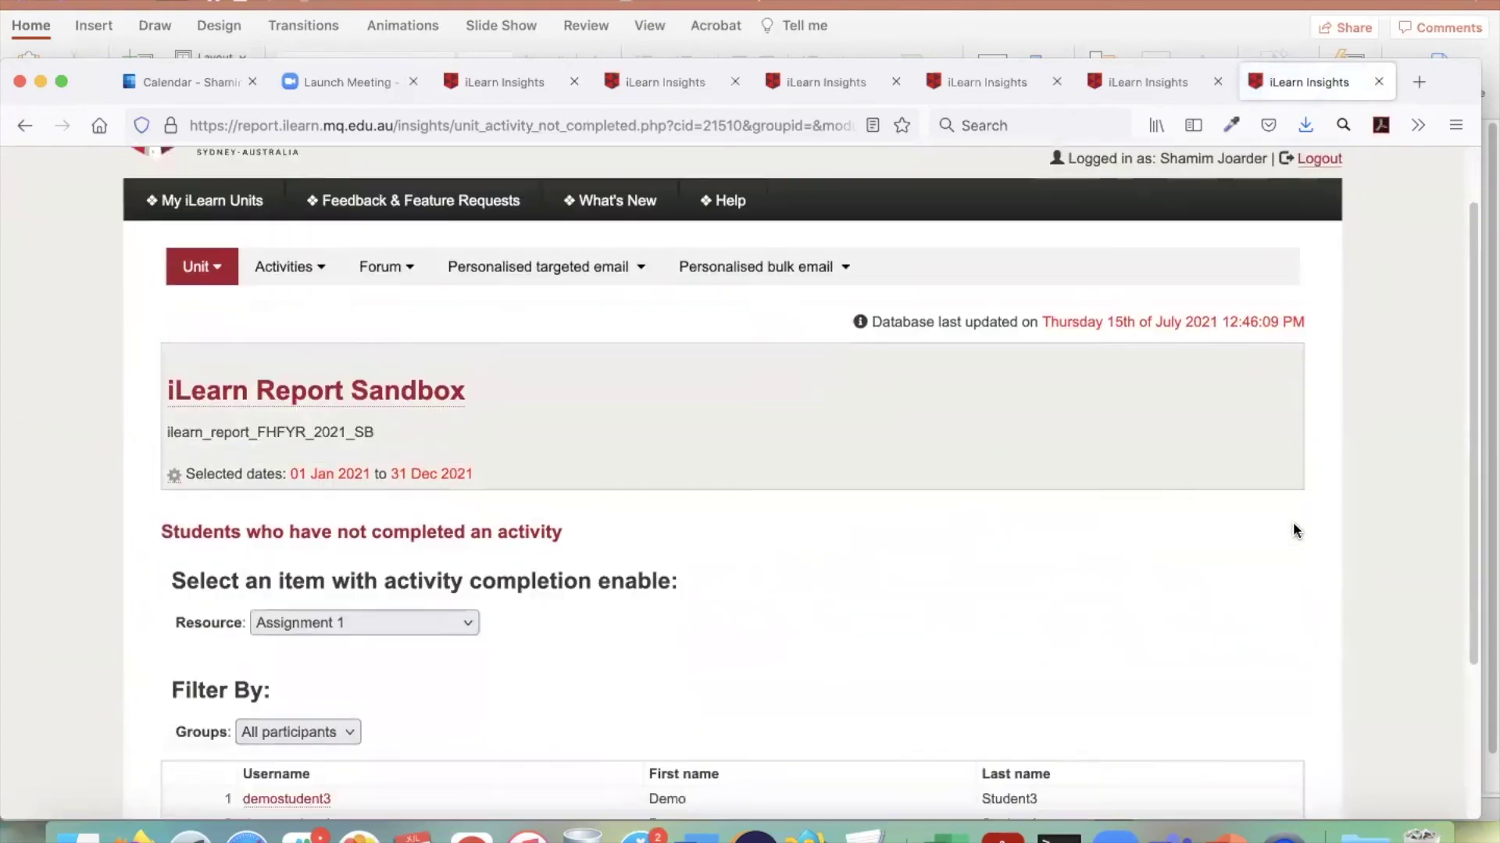
pyautogui.scroll(-5, 1292, 522)
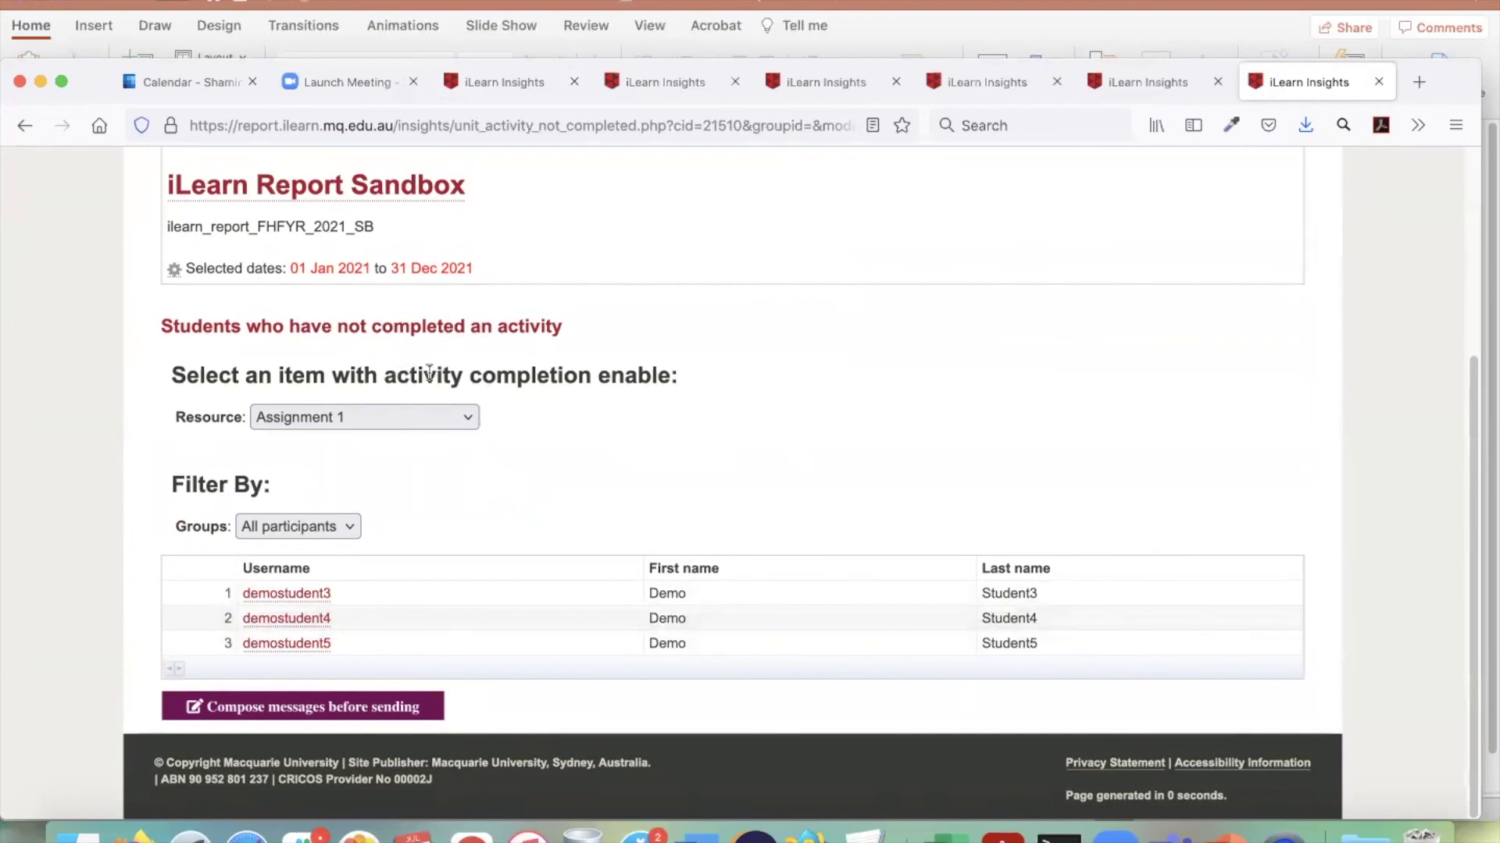
pyautogui.moveTo(384, 375); pyautogui.dragTo(645, 373)
# - Open the iLearn Report Sandbox unit page from the report and bring up the edit settings of one of its assignments
pyautogui.scroll(3, 653, 377)
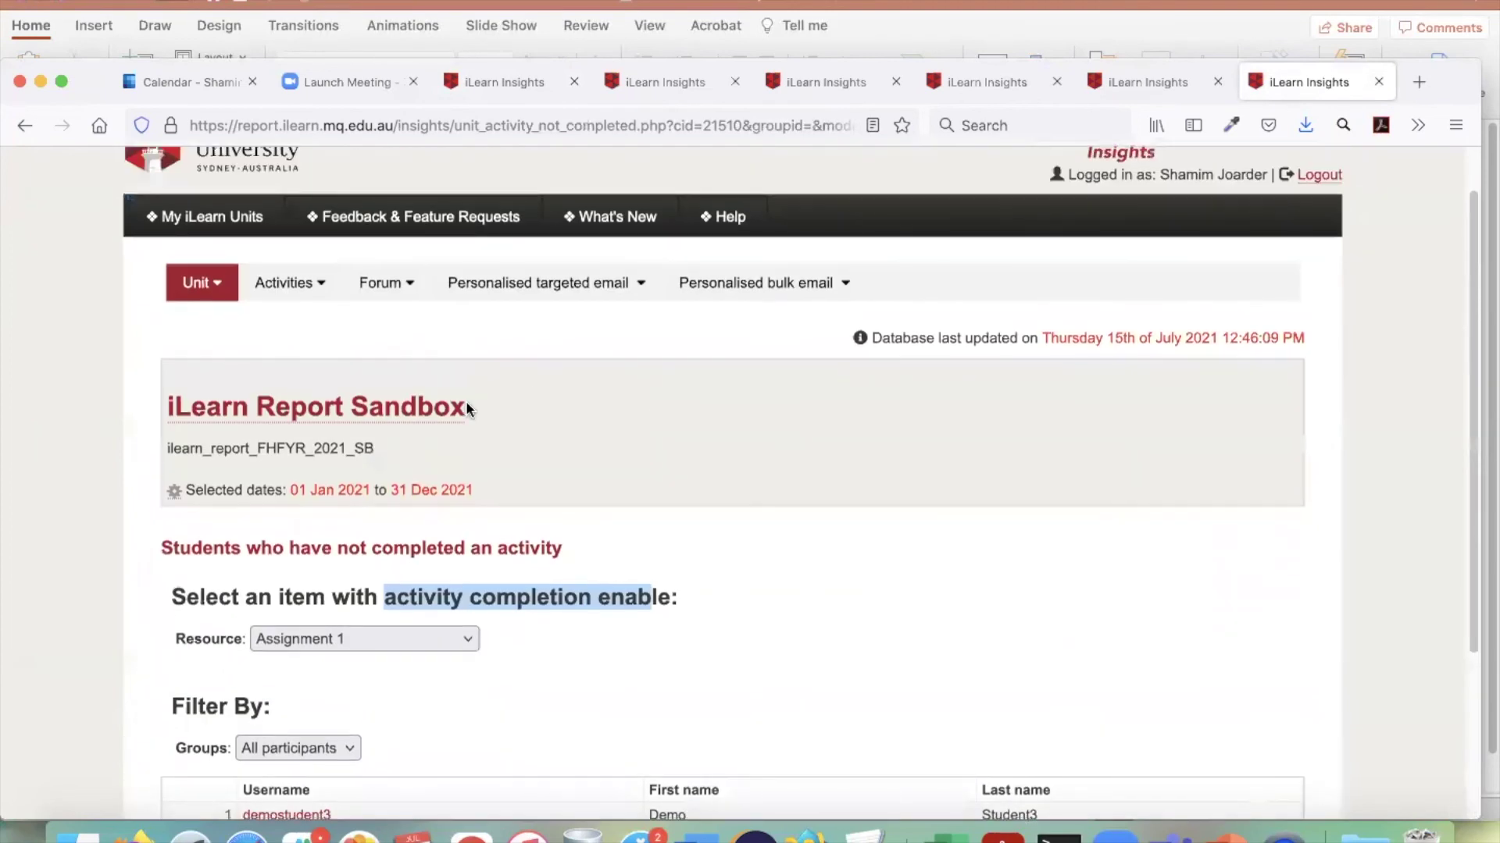
pyautogui.click(447, 409)
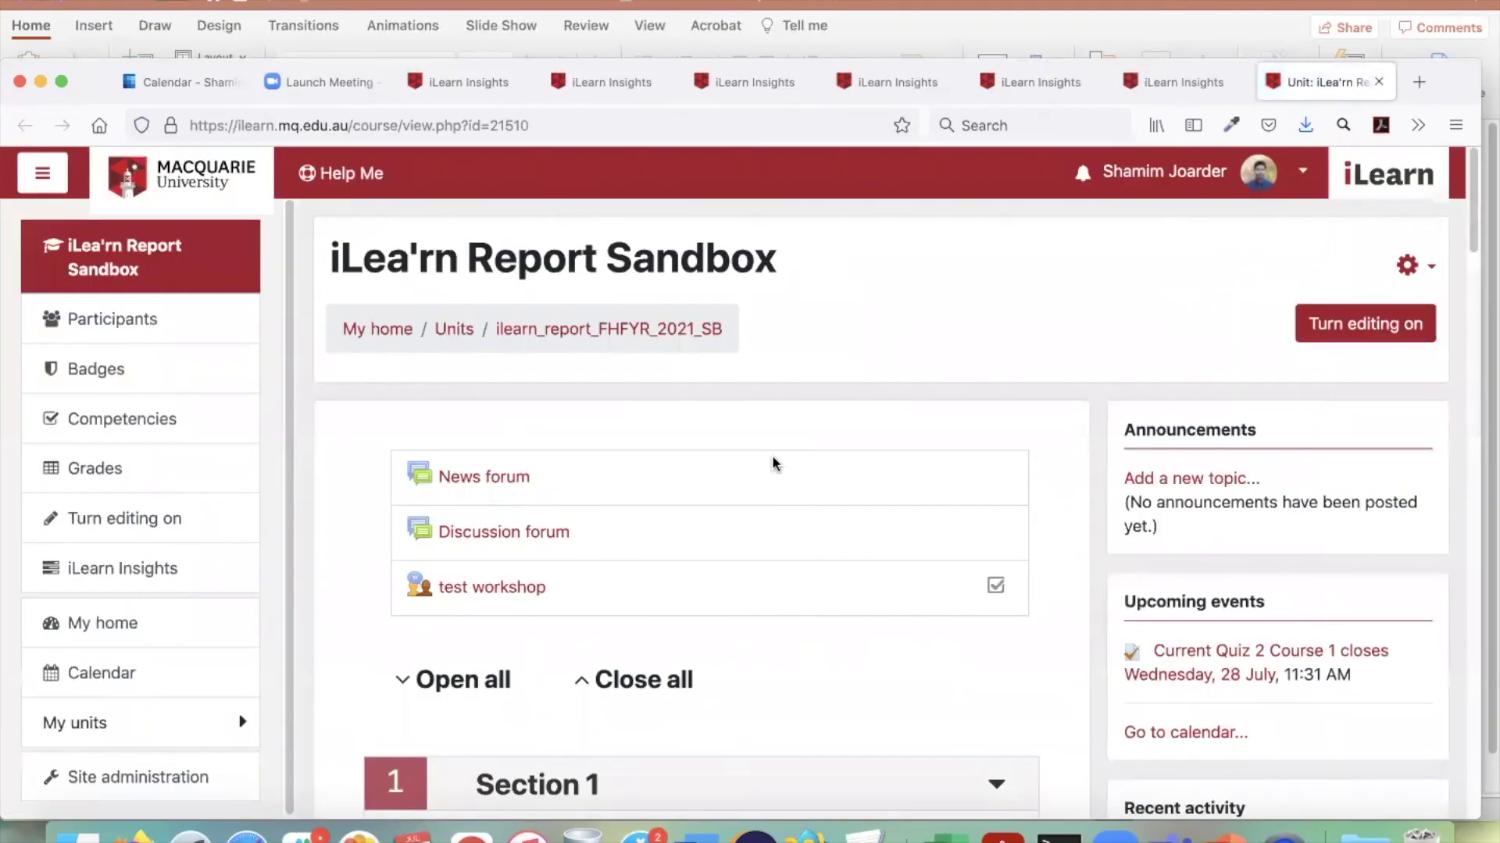
pyautogui.scroll(-5, 730, 465)
pyautogui.click(495, 447)
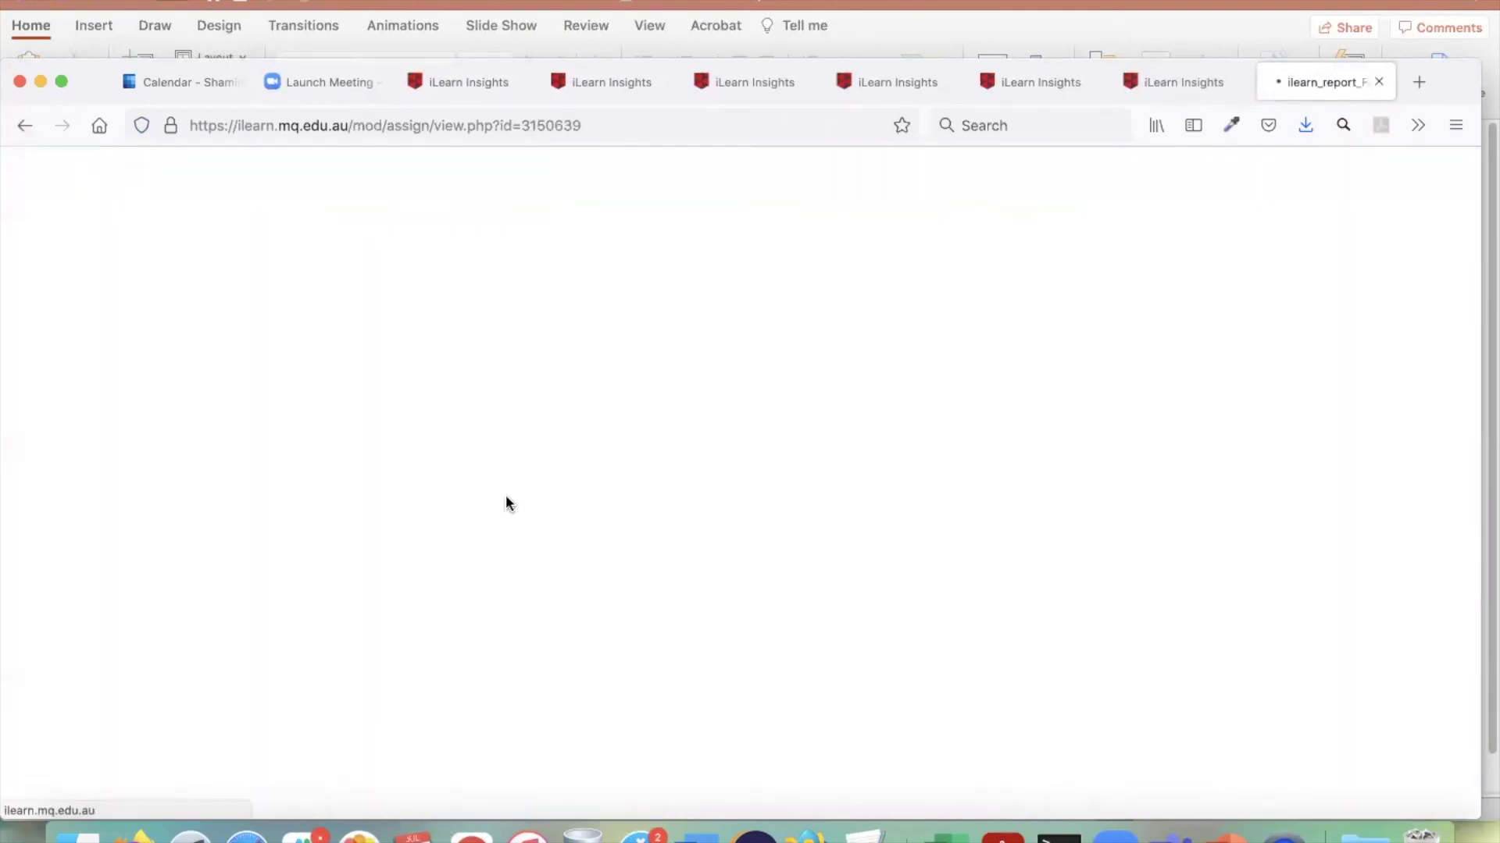
pyautogui.click(1415, 432)
pyautogui.click(1311, 476)
pyautogui.scroll(-20, 1338, 492)
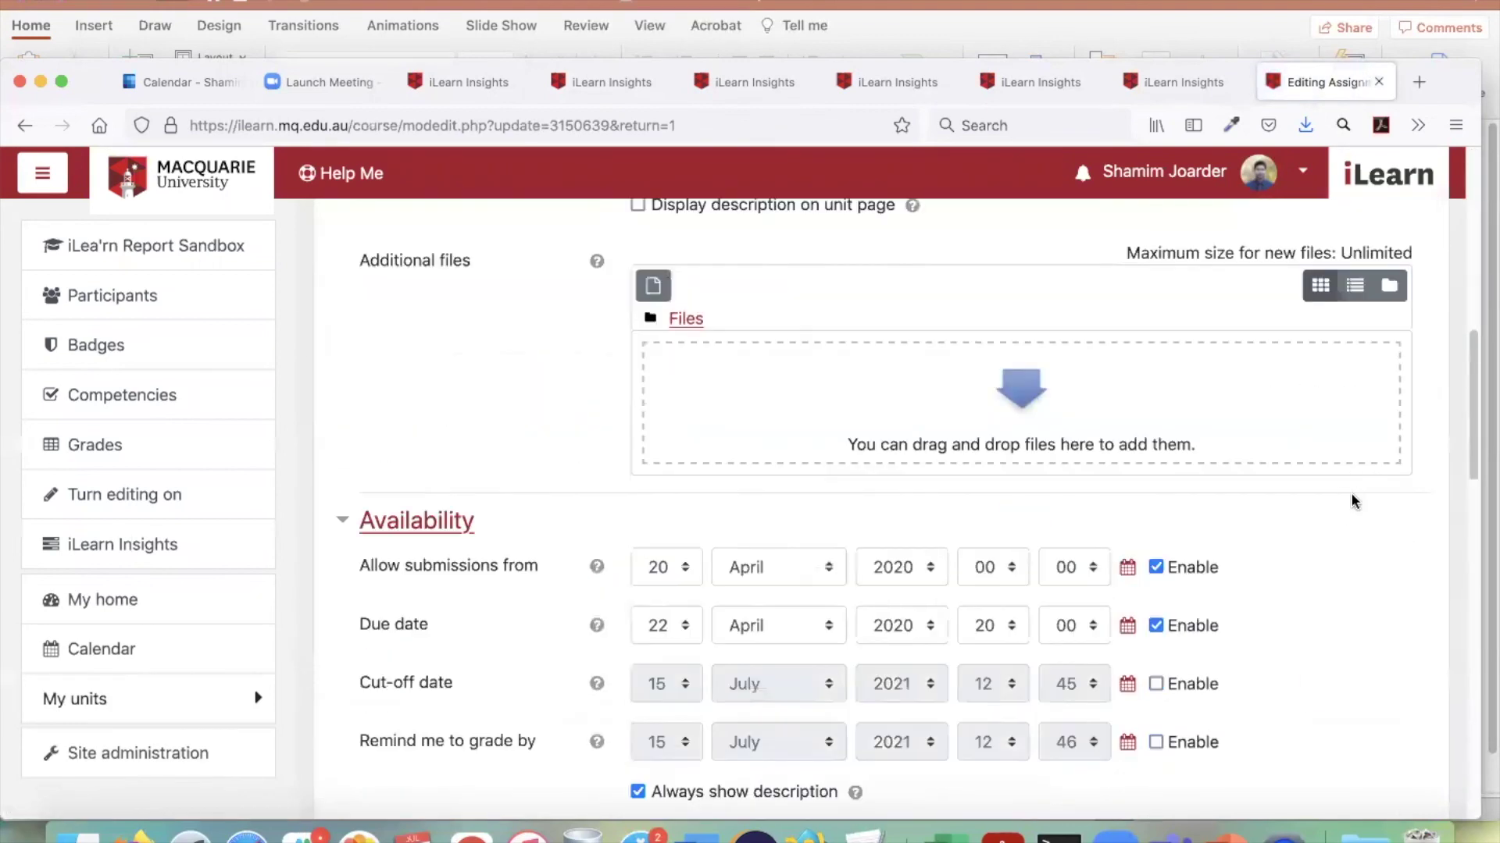
# - Expand the assignment's Activity completion settings and look through the completion tracking and requirement options
pyautogui.scroll(3, 1454, 450)
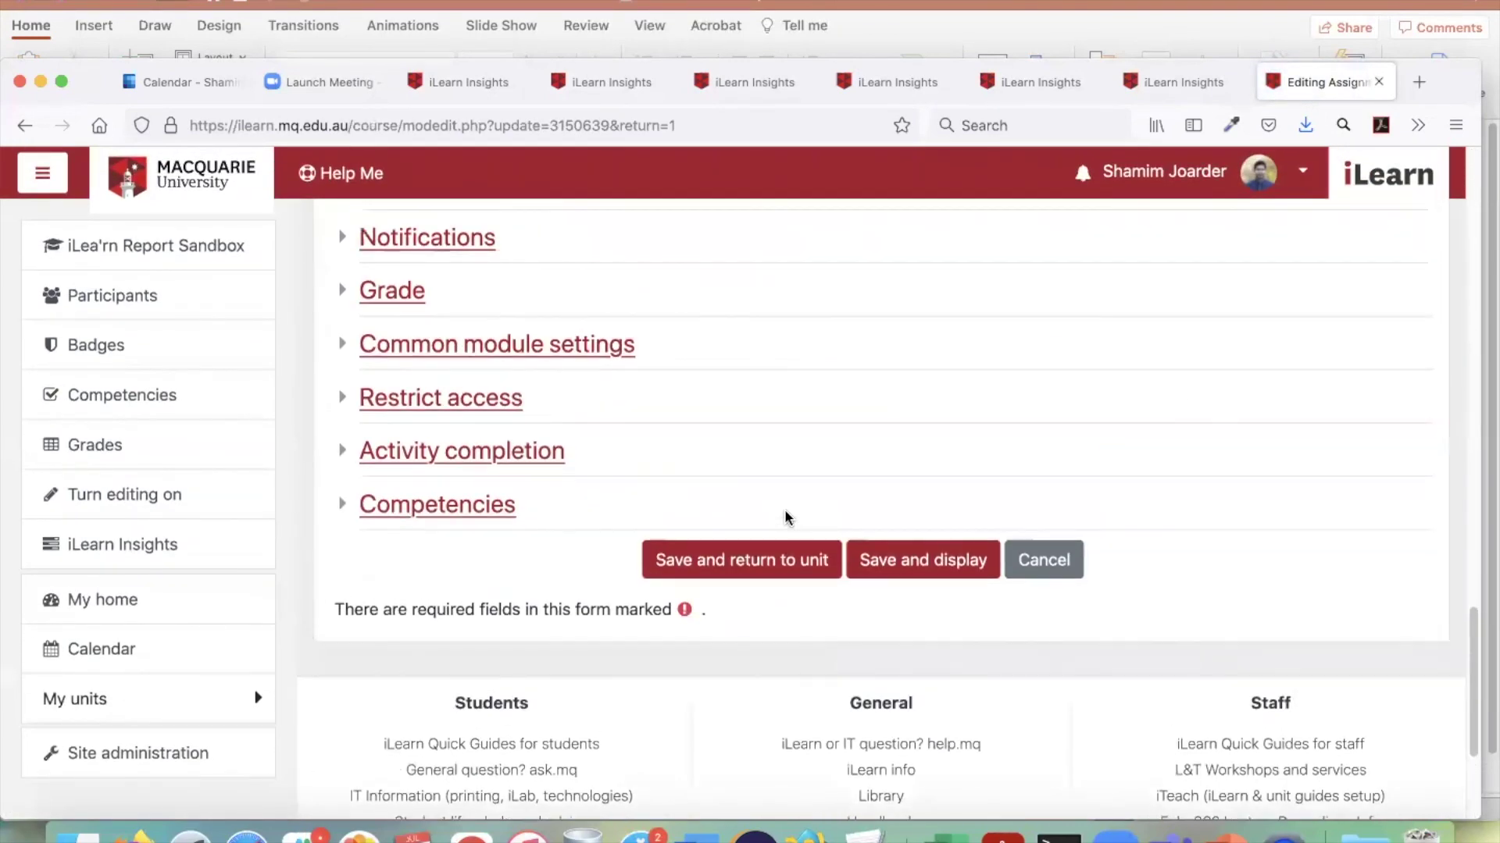
pyautogui.click(349, 461)
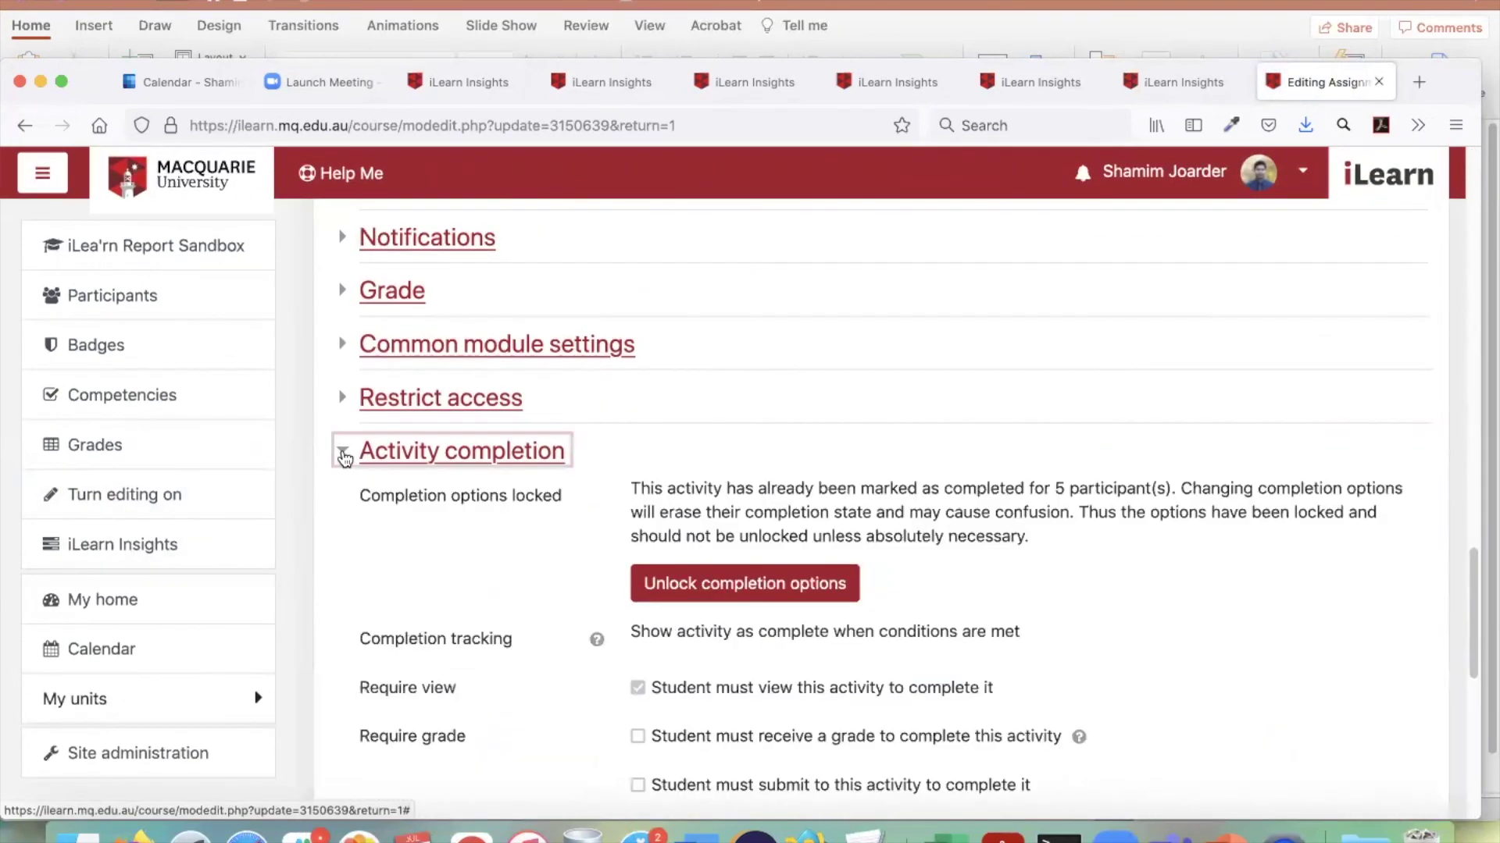
pyautogui.scroll(-3, 1141, 586)
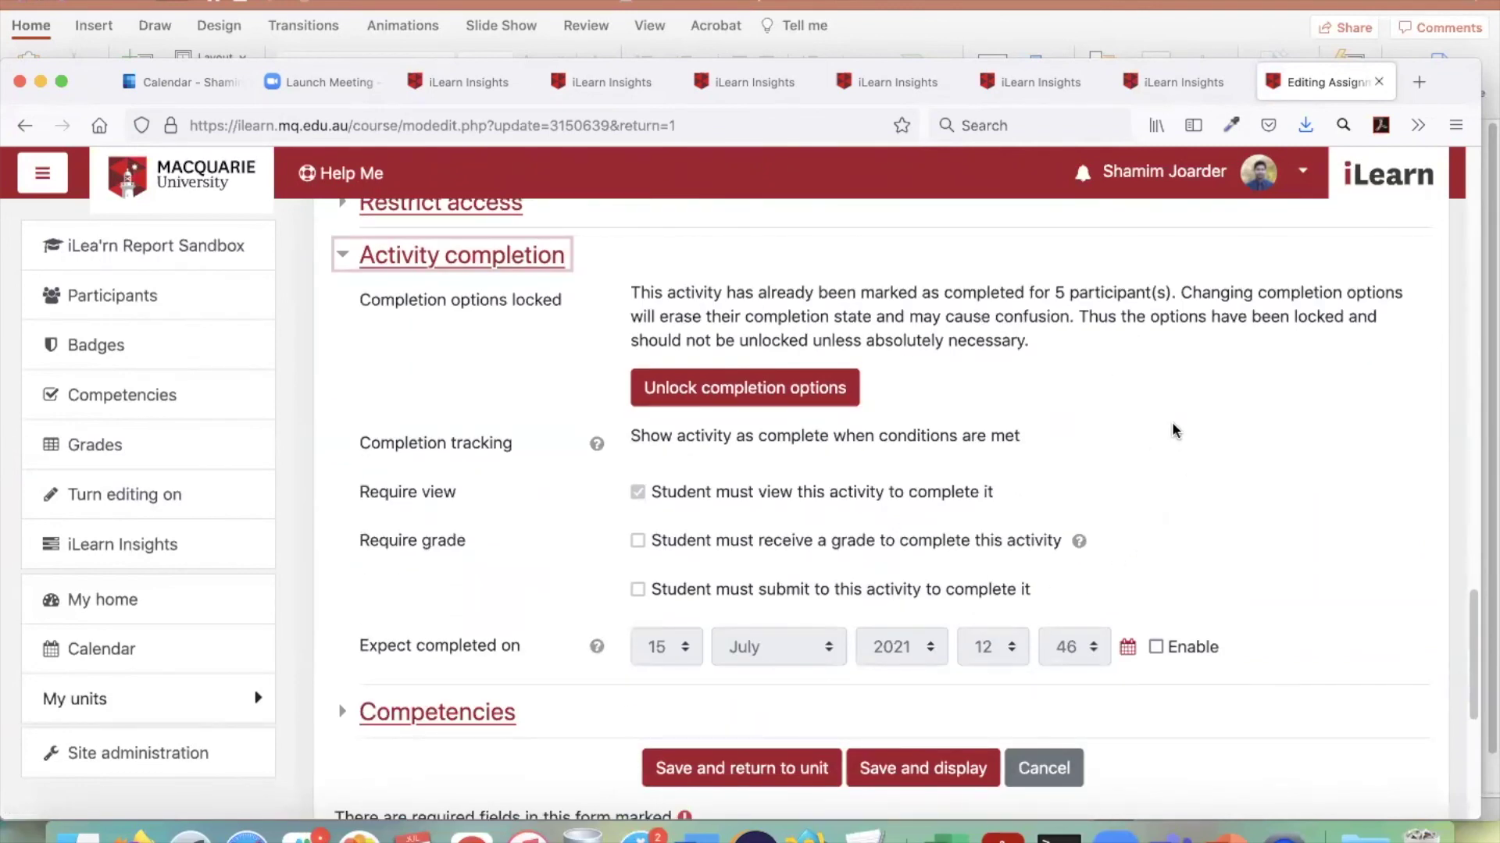
# - Return to the Assignment 1 non-completion report, highlight its title, and view the personalised bulk email options
pyautogui.click(1212, 86)
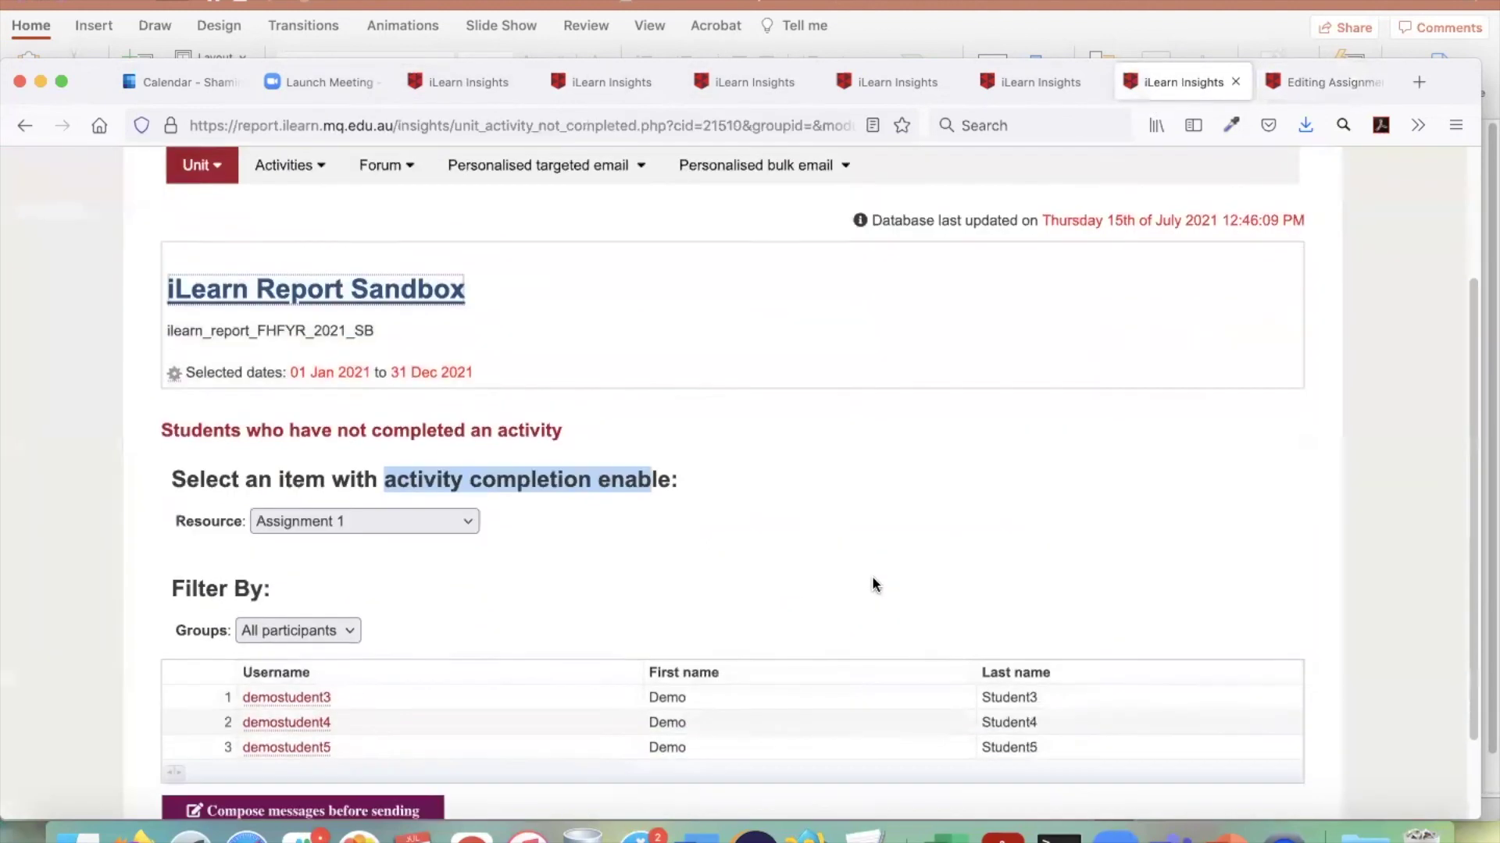
pyautogui.scroll(-1, 875, 584)
pyautogui.moveTo(161, 403); pyautogui.dragTo(567, 409)
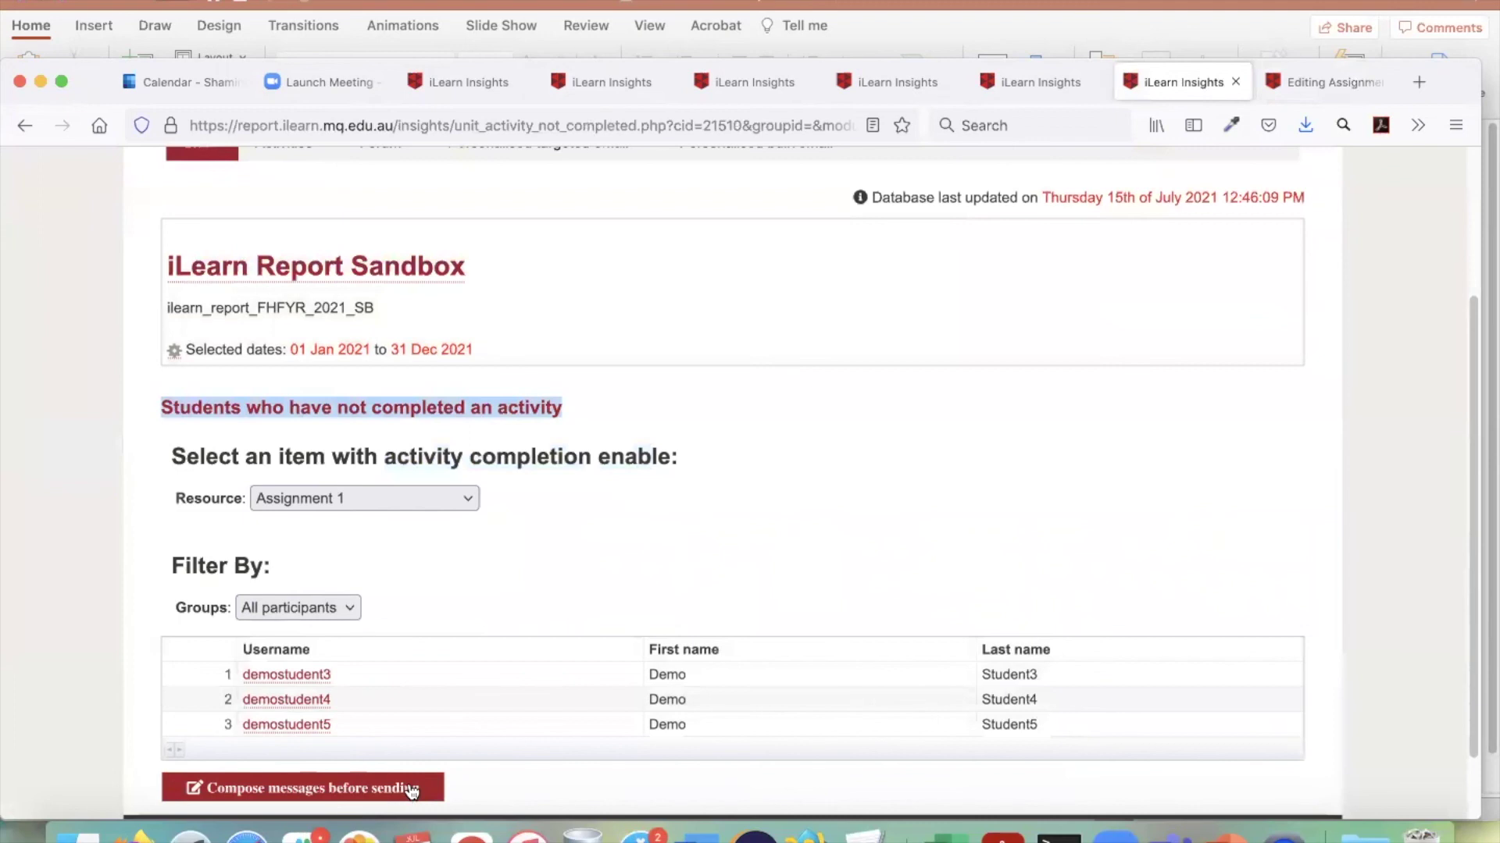
pyautogui.click(736, 144)
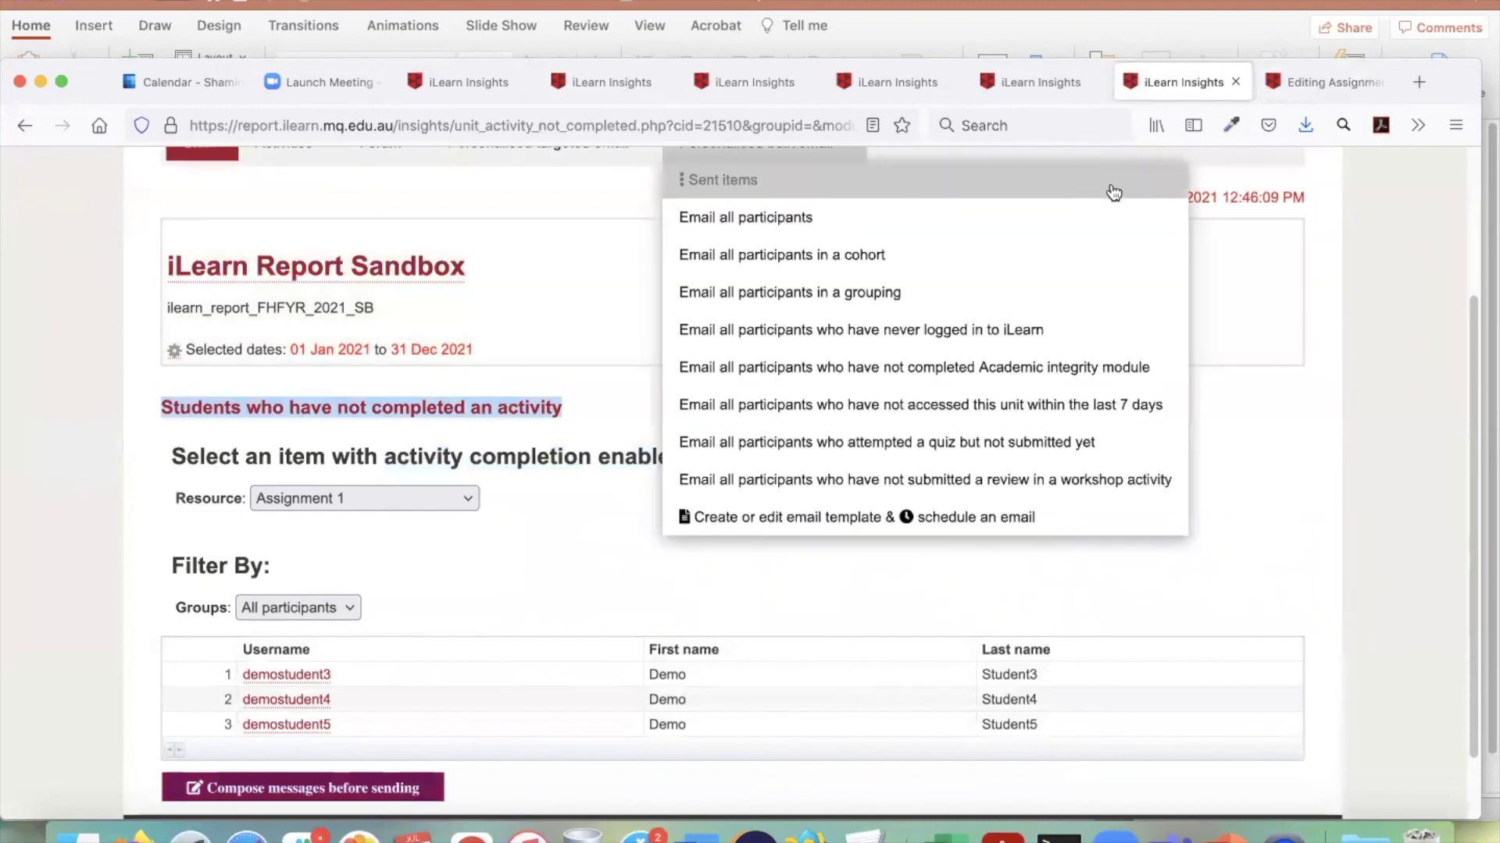
pyautogui.click(777, 555)
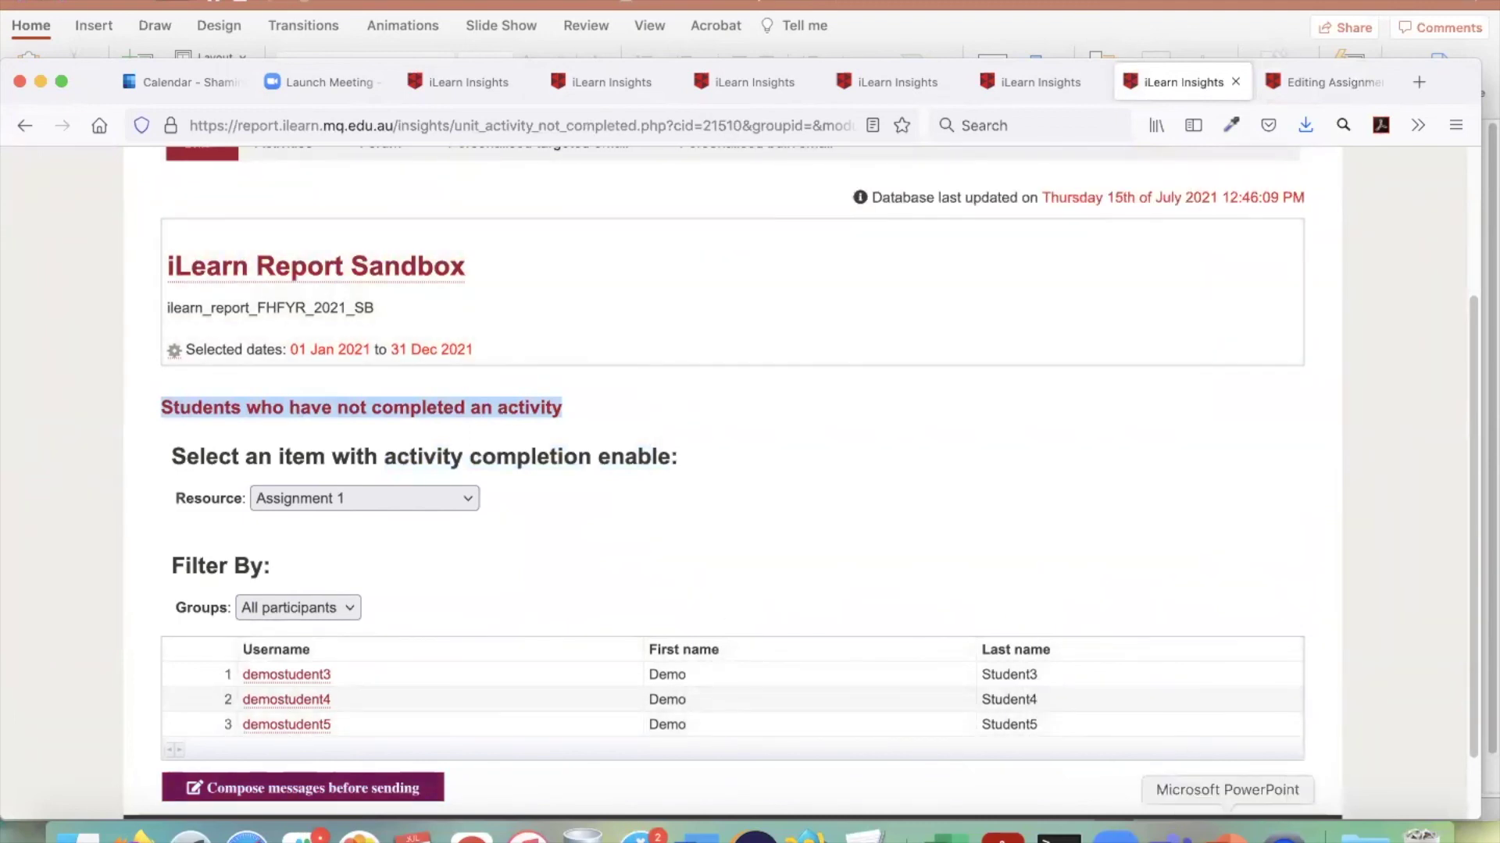
# - Open the dashboard of the iLearn Report Sandbox unit
pyautogui.scroll(5, 1300, 411)
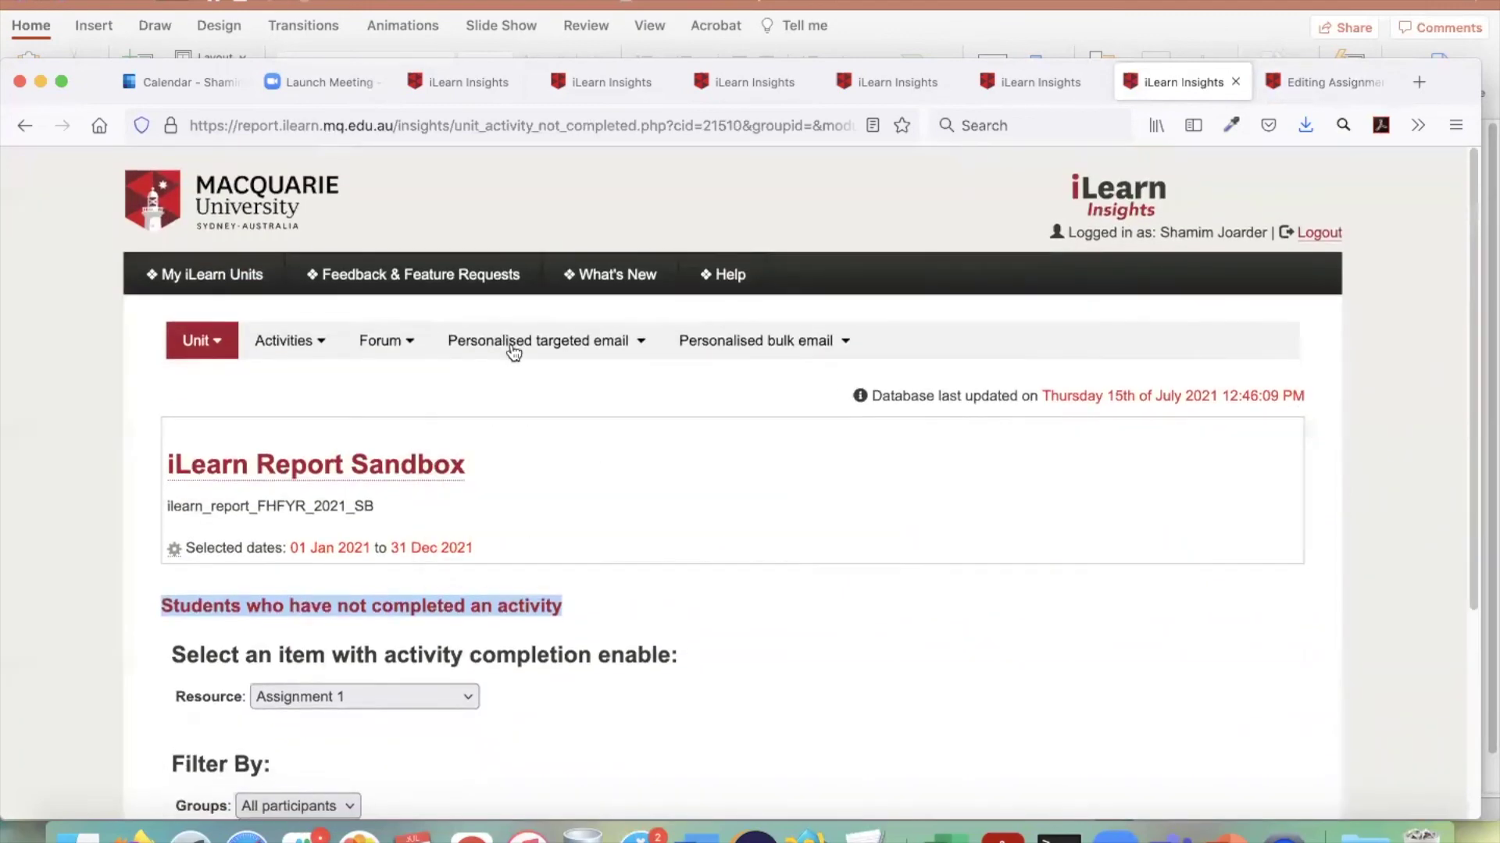
pyautogui.click(223, 341)
pyautogui.click(218, 377)
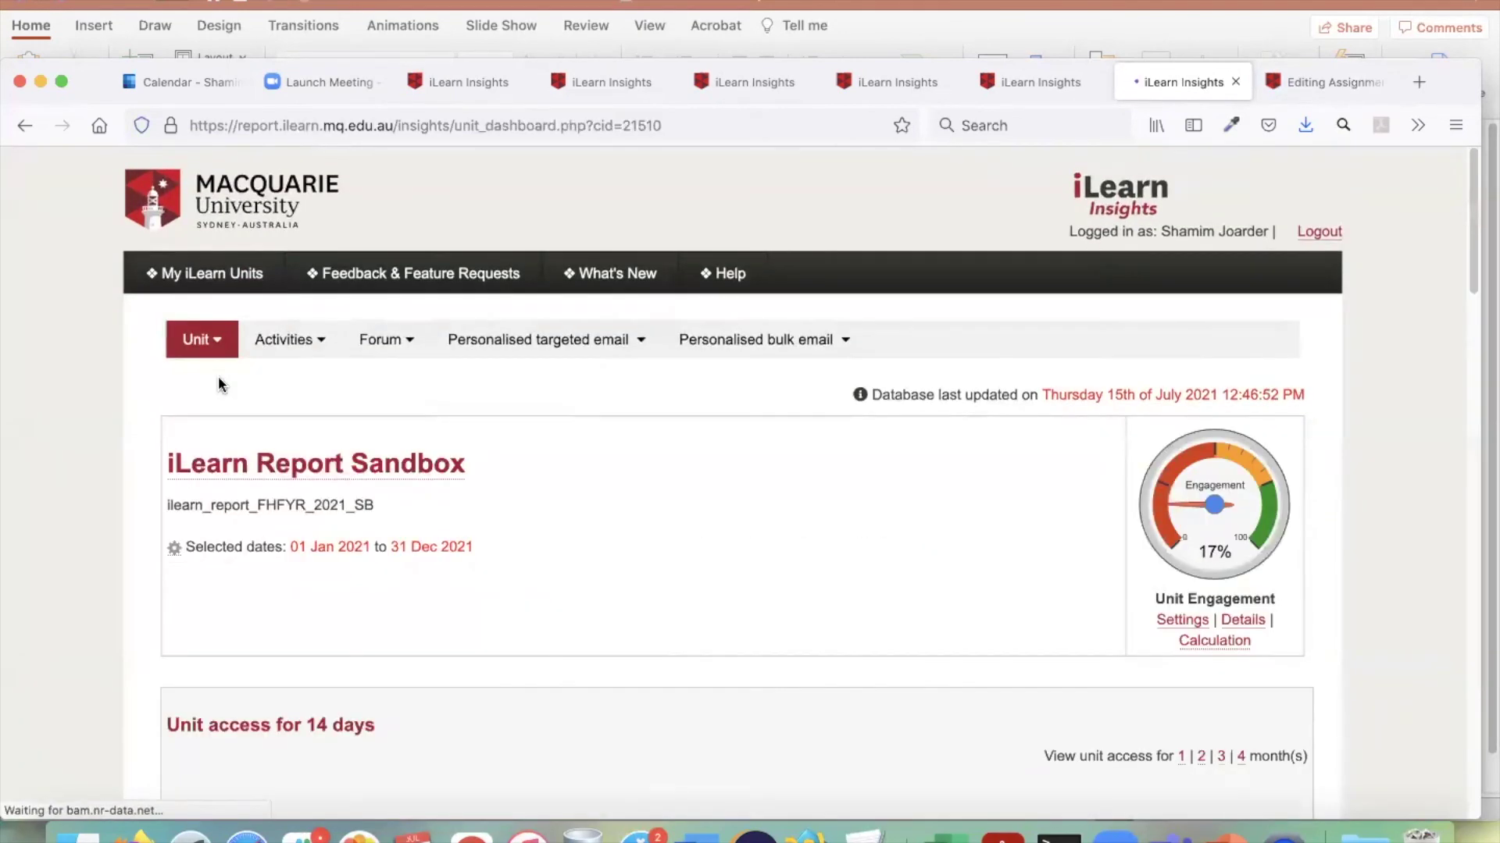